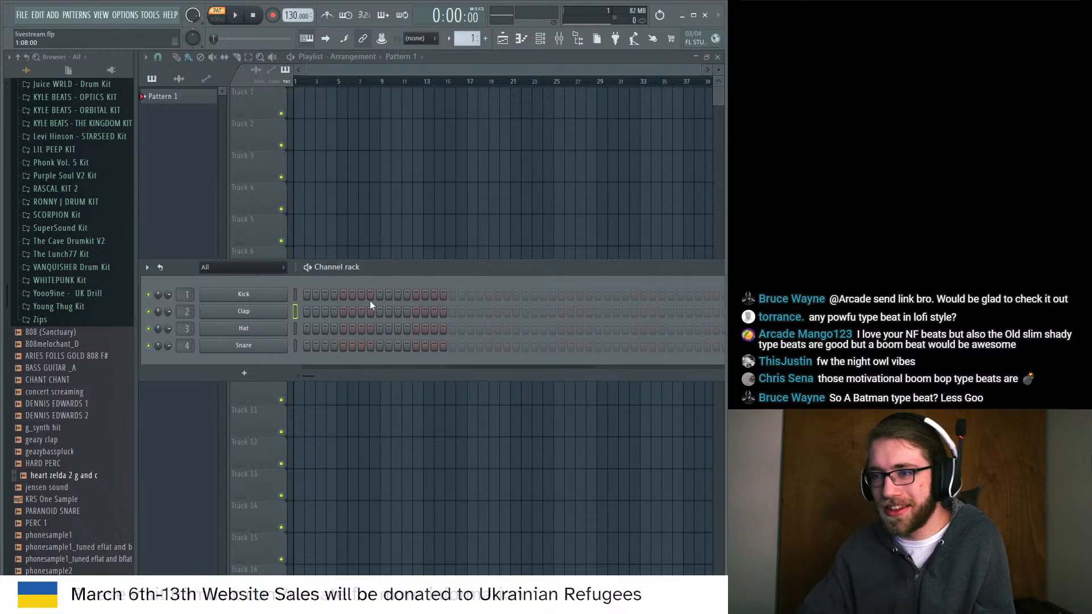
Load the installed Keyscape VST generator onto the Kick channel in place of its sample.
{"action": "mouse_move", "coordinate": [380, 273]}
{"action": "left_mouse_down"}
{"action": "mouse_move", "coordinate": [393, 281]}
{"action": "mouse_move", "coordinate": [383, 293]}
{"action": "left_mouse_up"}
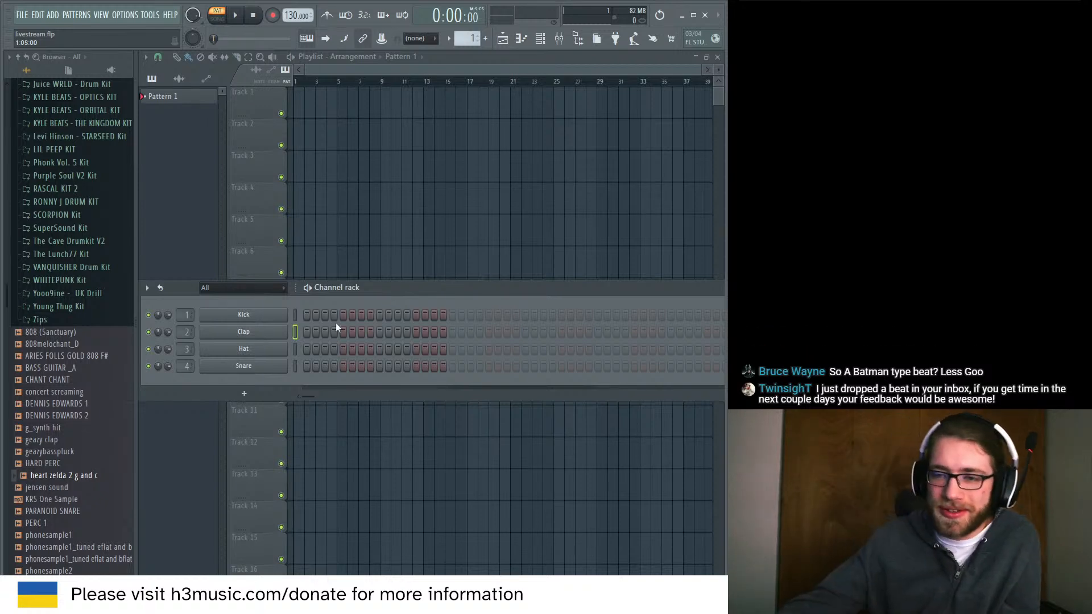
{"action": "scroll", "coordinate": [24, 455], "scroll_direction": "up", "scroll_amount": 7}
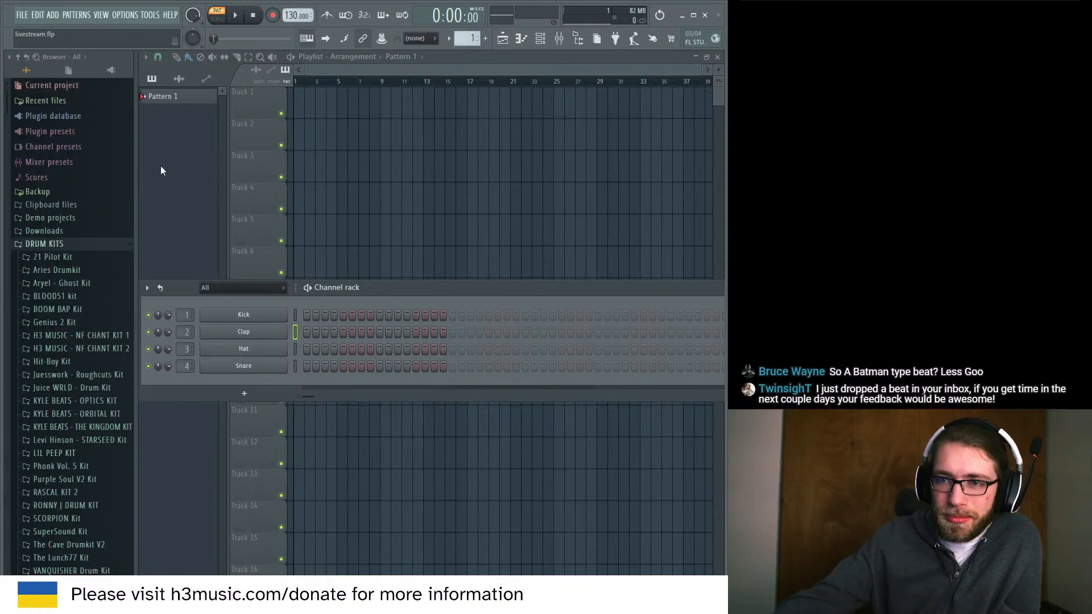
{"action": "left_click", "coordinate": [59, 249]}
{"action": "left_click", "coordinate": [48, 116]}
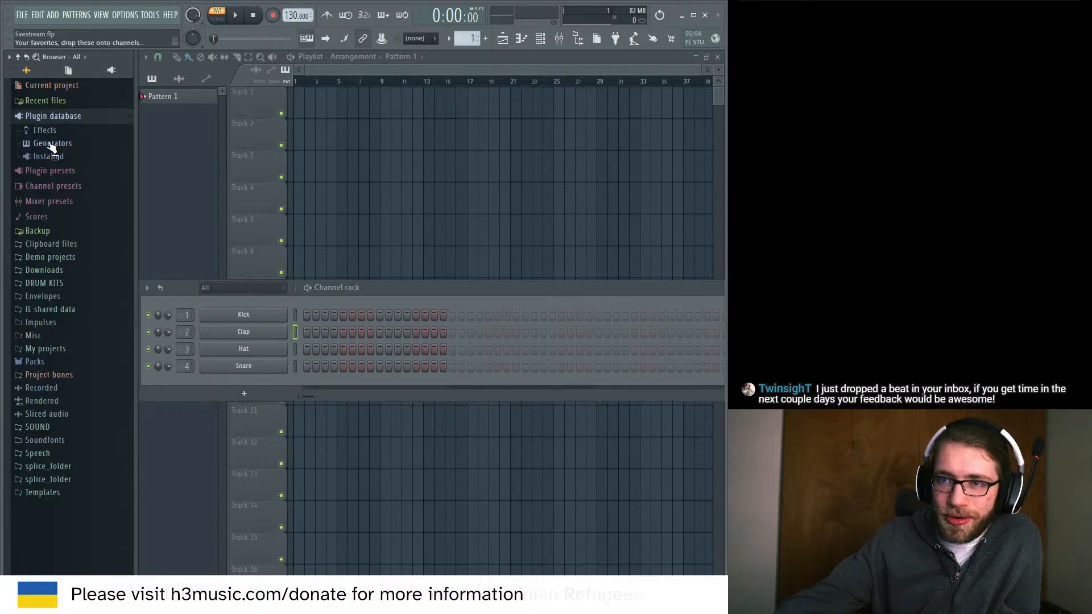
{"action": "left_click", "coordinate": [49, 157]}
{"action": "left_click", "coordinate": [52, 182]}
{"action": "left_click", "coordinate": [53, 208]}
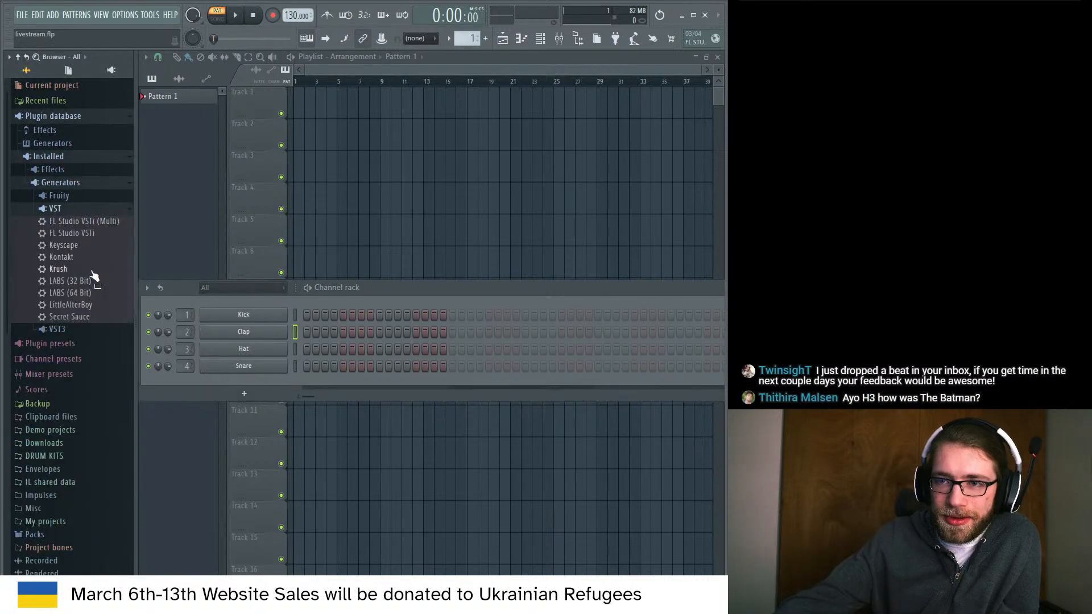
{"action": "left_click_drag", "start_coordinate": [63, 245], "coordinate": [268, 314]}
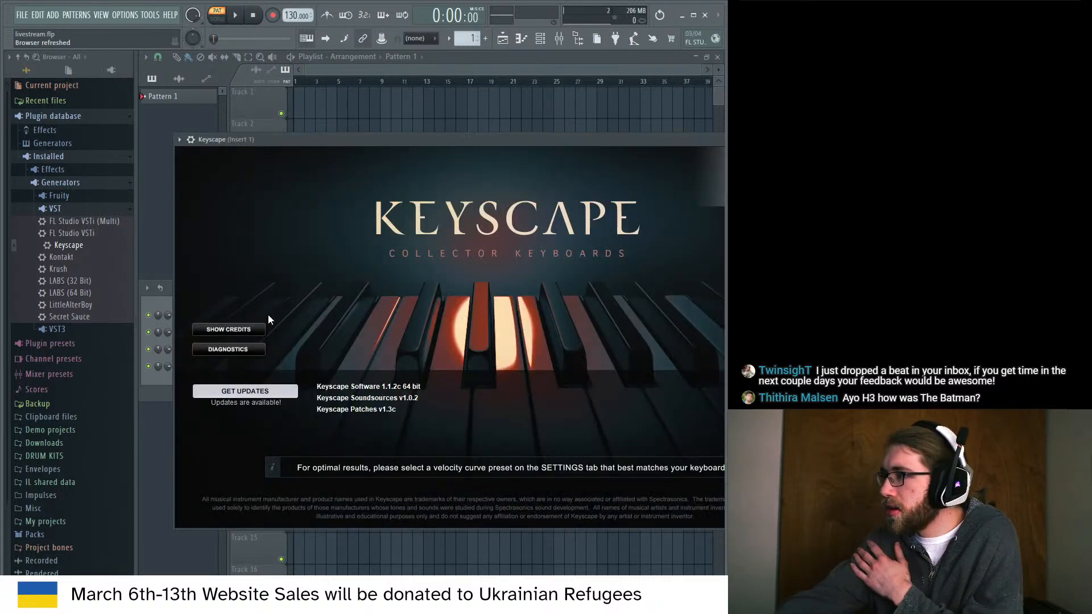
Load the LA Custom C7 - Softest patch in Keyscape.
{"action": "left_click_drag", "start_coordinate": [336, 141], "coordinate": [302, 141]}
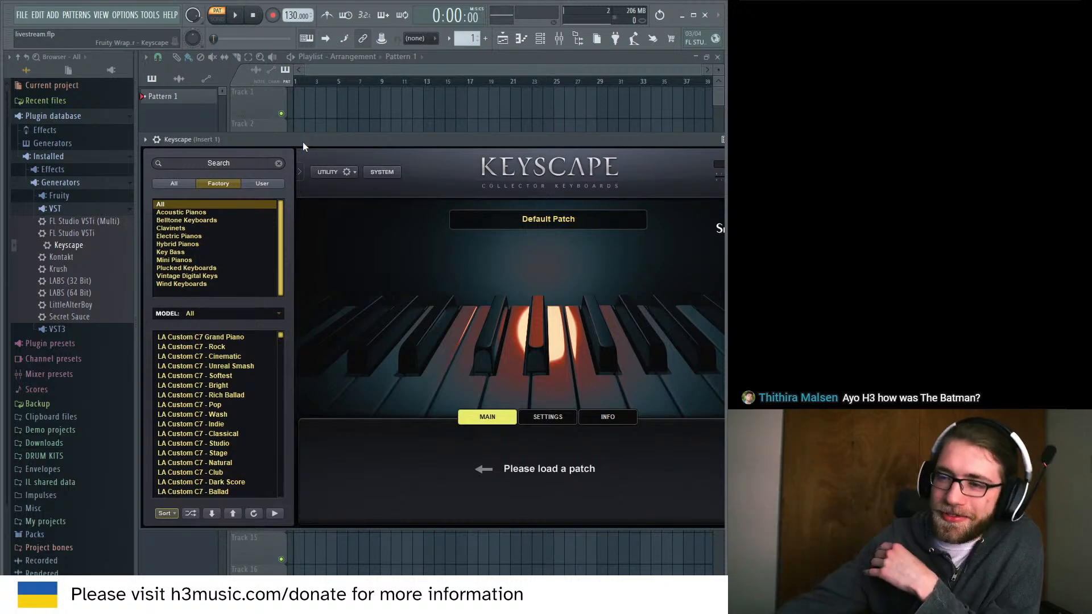
{"action": "left_click", "coordinate": [221, 376]}
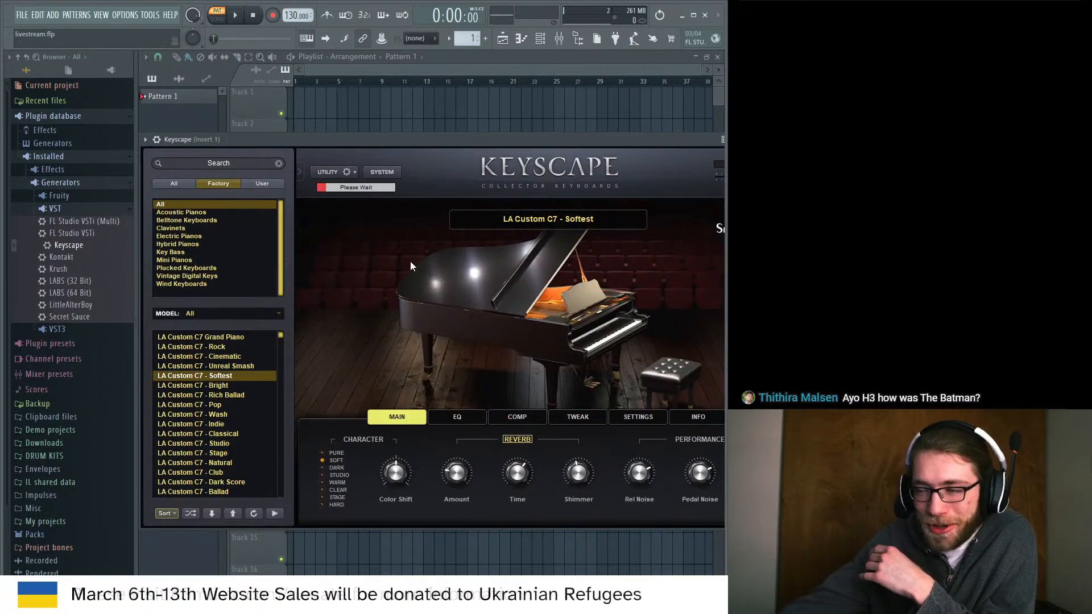
{"action": "mouse_move", "coordinate": [538, 138]}
{"action": "left_mouse_down"}
{"action": "mouse_move", "coordinate": [514, 139]}
{"action": "mouse_move", "coordinate": [540, 143]}
{"action": "left_mouse_up"}
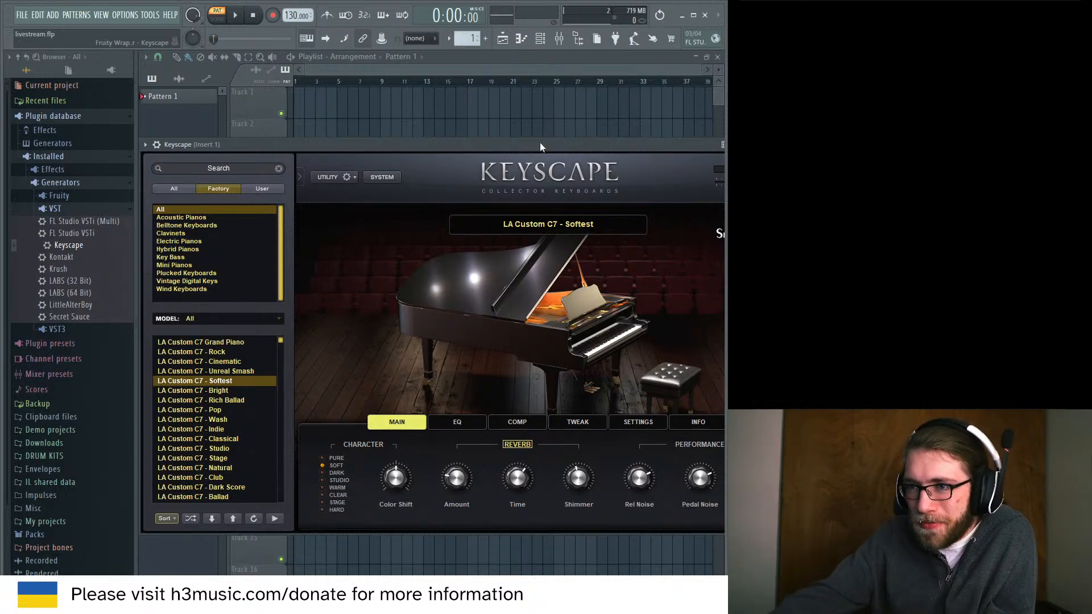
Arrange the channel rack and Keyscape windows so all four channels sit uncovered above the plugin.
{"action": "left_click_drag", "start_coordinate": [541, 144], "coordinate": [520, 133]}
{"action": "key", "text": "F6"}
{"action": "left_click_drag", "start_coordinate": [521, 312], "coordinate": [520, 134]}
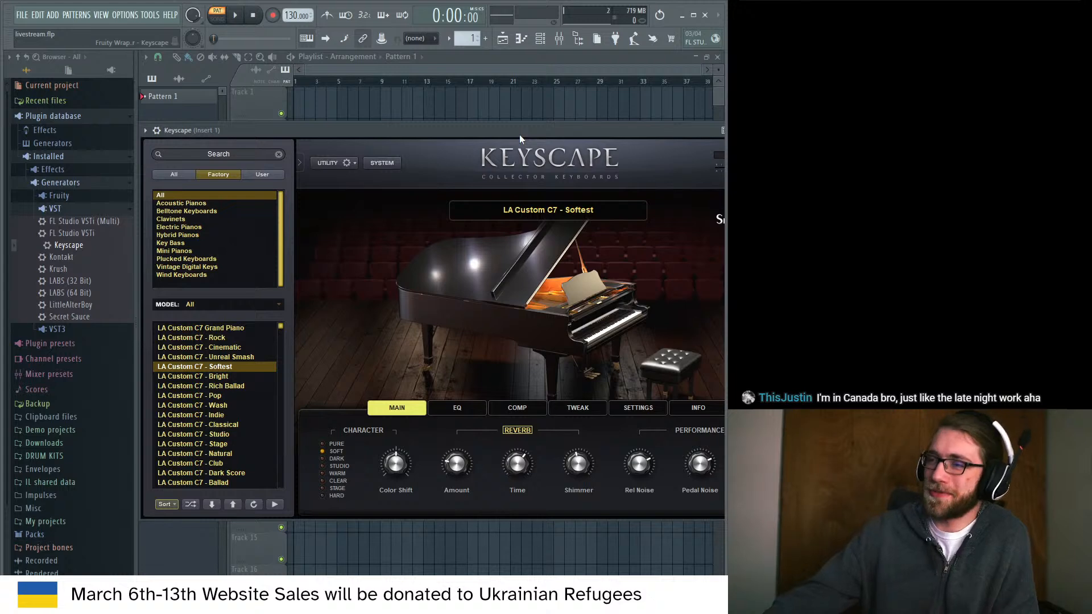
{"action": "left_click_drag", "start_coordinate": [520, 134], "coordinate": [516, 162]}
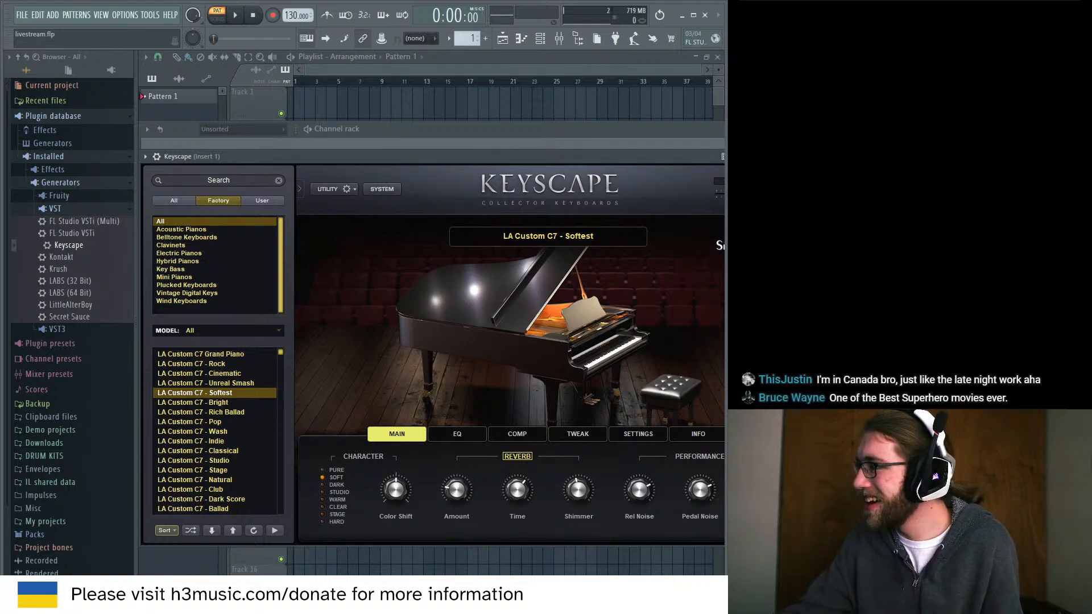
{"action": "left_click_drag", "start_coordinate": [479, 164], "coordinate": [480, 180]}
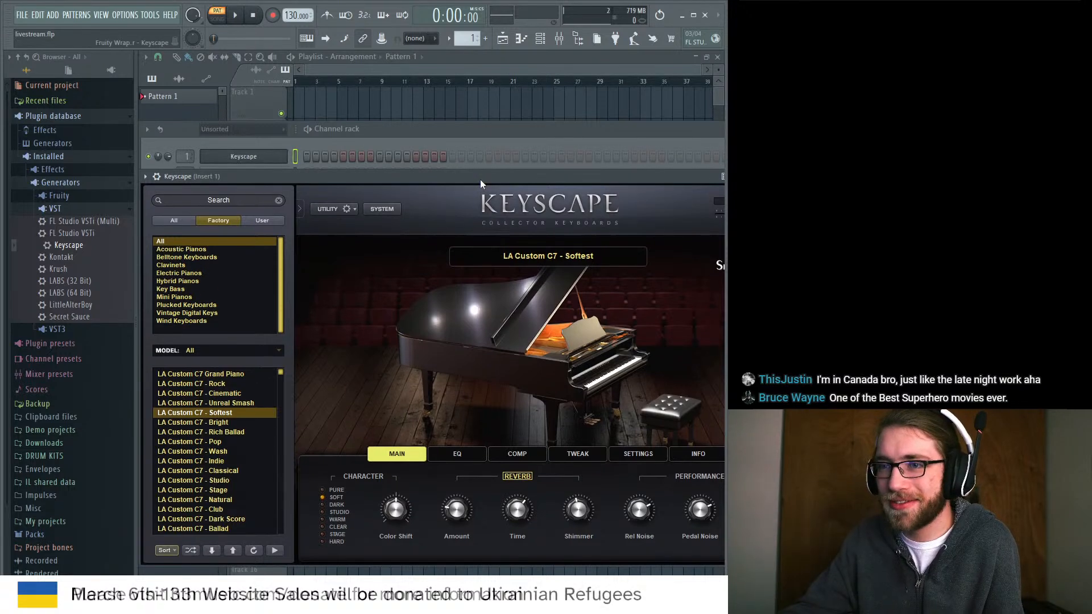
{"action": "left_click_drag", "start_coordinate": [466, 132], "coordinate": [470, 69]}
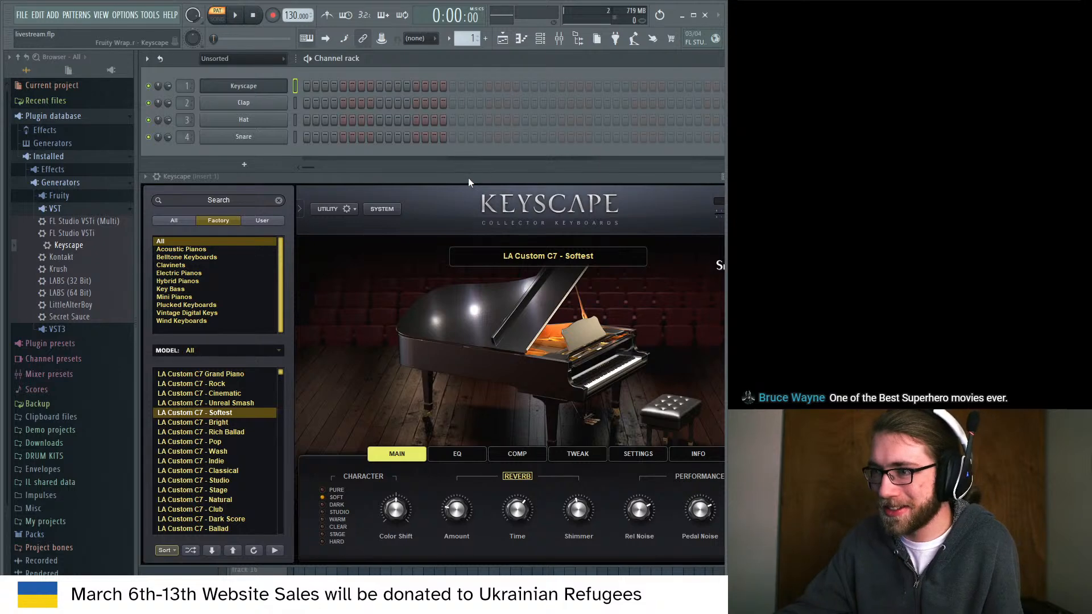
{"action": "left_click_drag", "start_coordinate": [469, 177], "coordinate": [468, 186]}
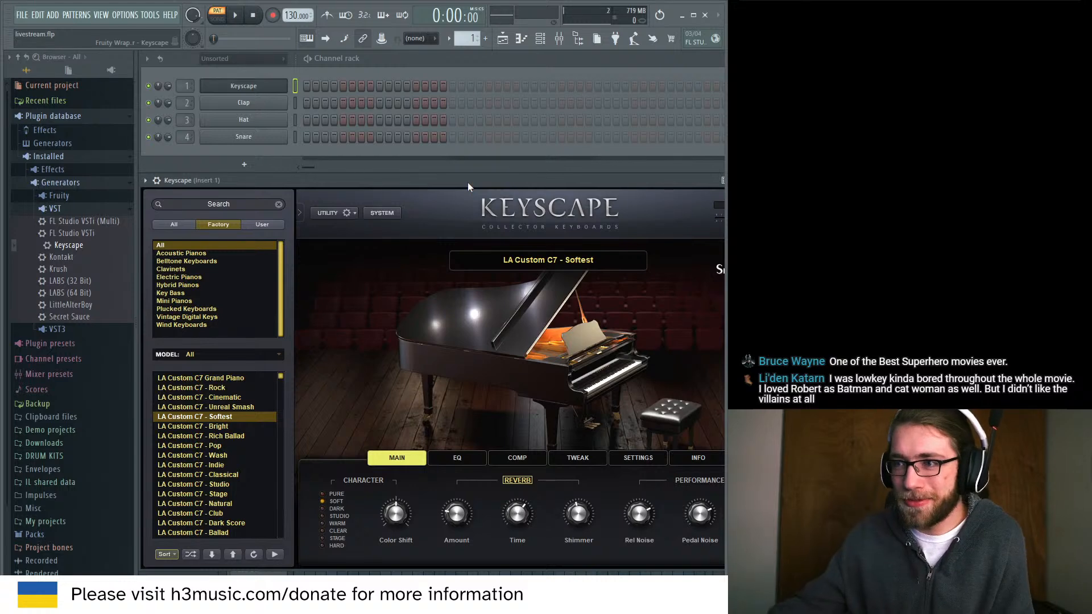
{"action": "mouse_move", "coordinate": [468, 184]}
{"action": "left_mouse_down"}
{"action": "mouse_move", "coordinate": [469, 203]}
{"action": "mouse_move", "coordinate": [469, 182]}
{"action": "left_mouse_up"}
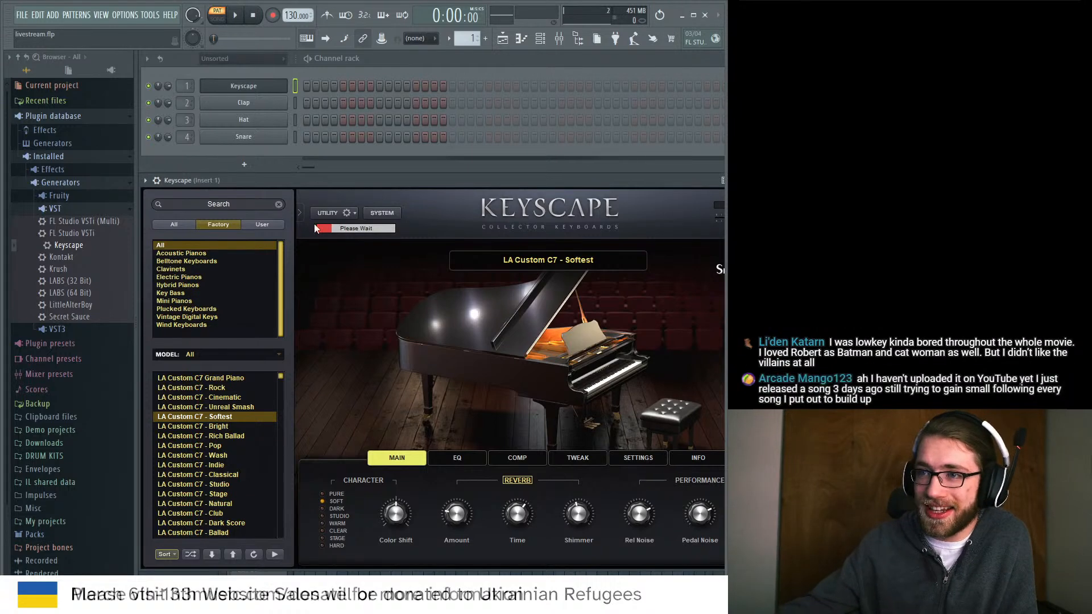
In the Keyscape channel's piano roll, draw an A#3 note at the start of bar 1 and cut it to one beat.
{"action": "right_click", "coordinate": [286, 84]}
{"action": "left_click", "coordinate": [294, 90]}
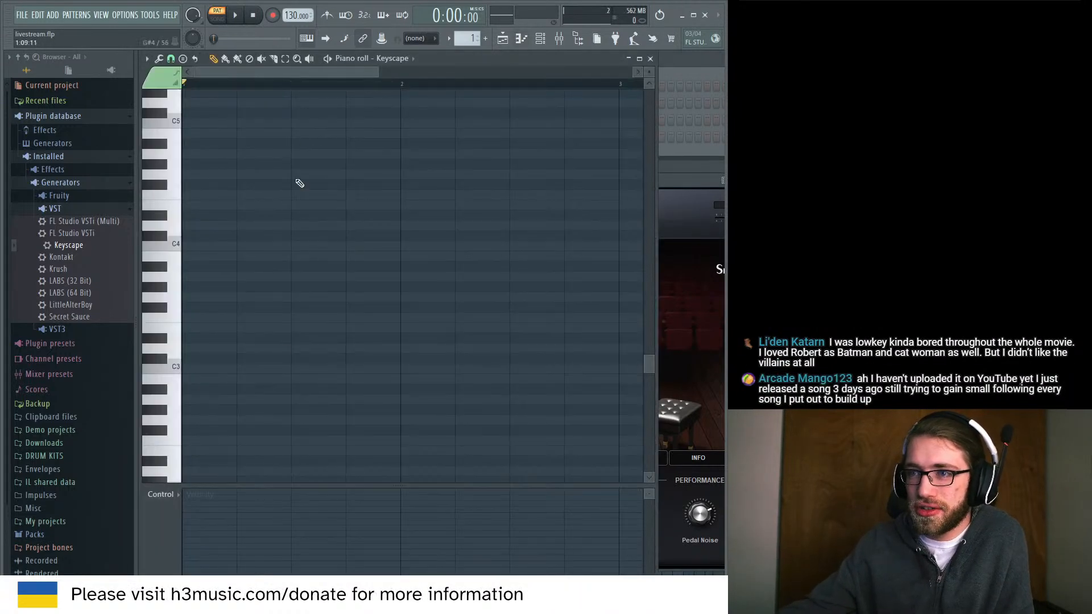
{"action": "scroll", "coordinate": [274, 373], "scroll_direction": "up", "scroll_amount": 3}
{"action": "left_click", "coordinate": [196, 360]}
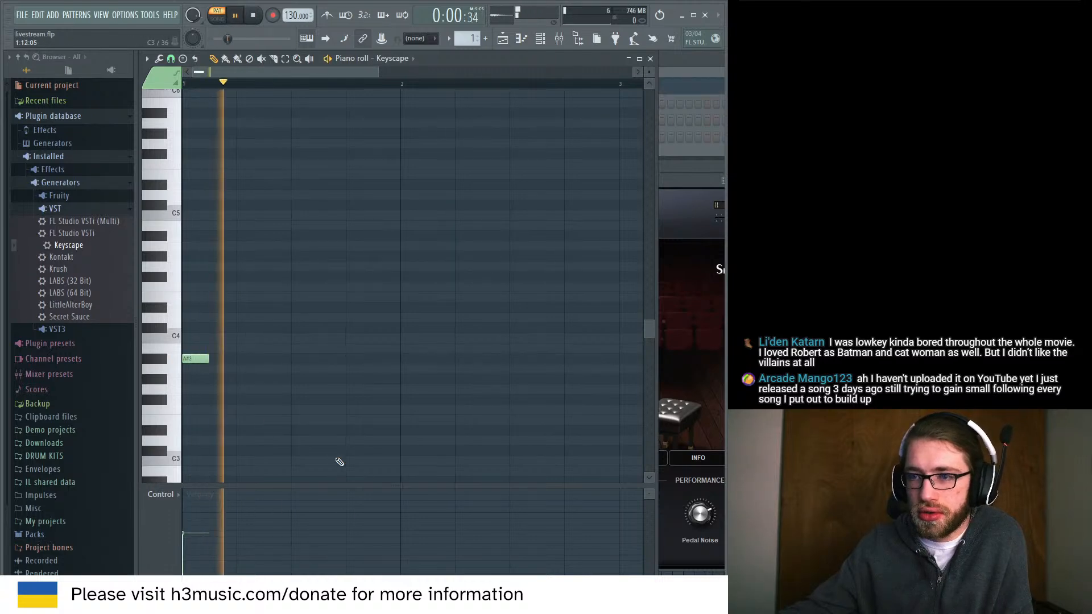
{"action": "left_click_drag", "start_coordinate": [208, 359], "coordinate": [265, 360]}
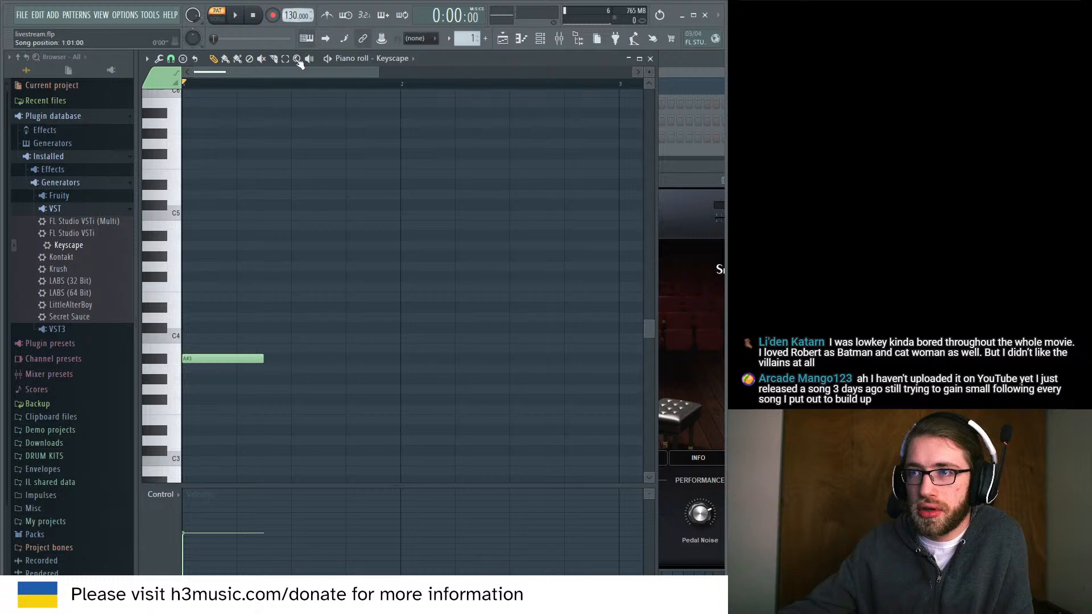
{"action": "left_click_drag", "start_coordinate": [237, 342], "coordinate": [236, 437]}
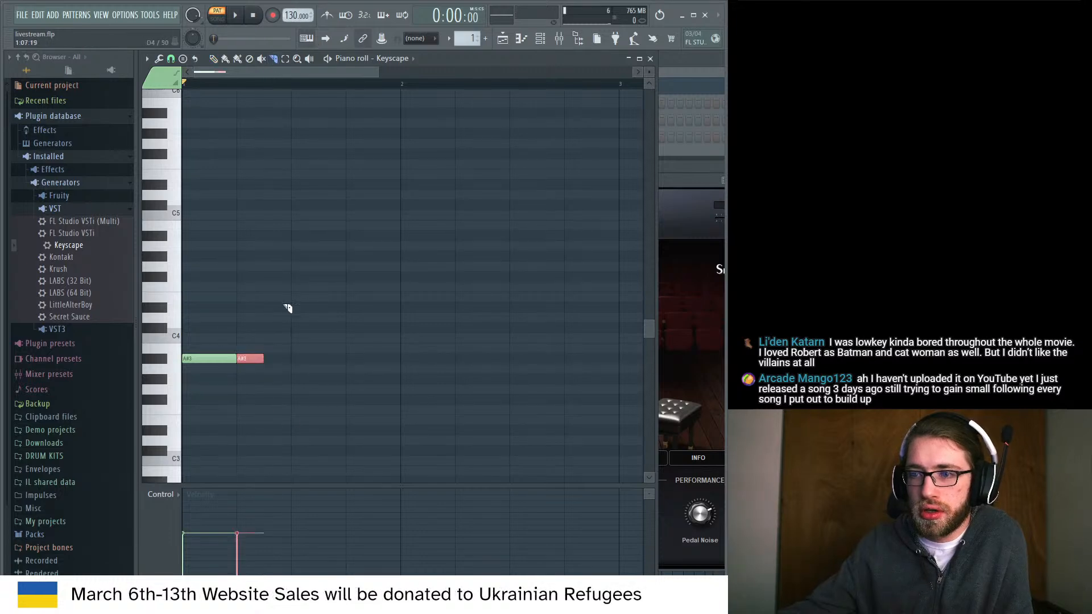
{"action": "key", "text": "Delete"}
{"action": "left_click", "coordinate": [214, 60]}
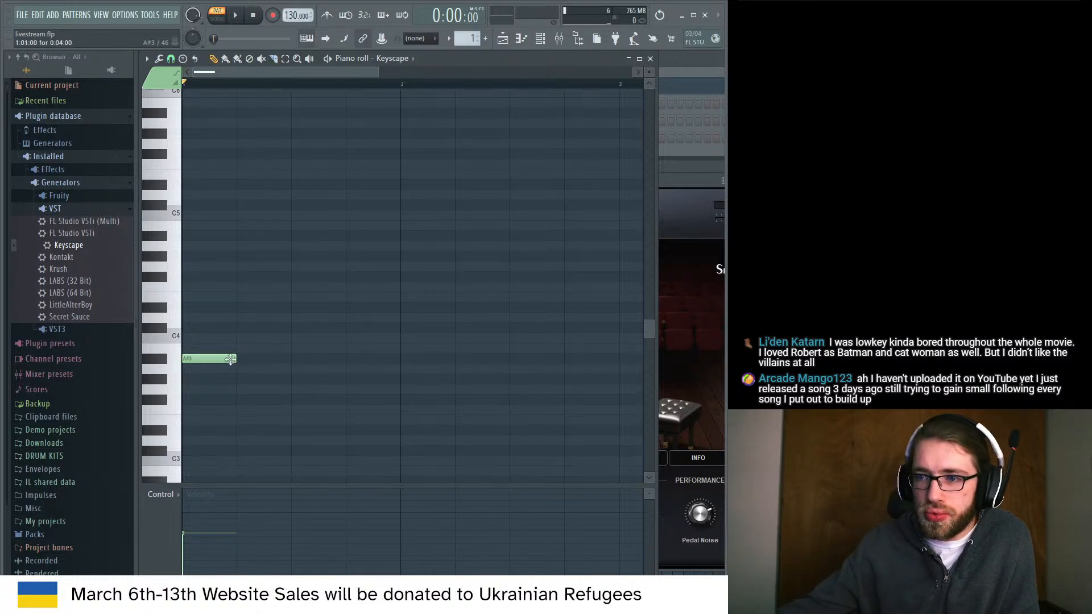
Lengthen the A#3 note to three beats and follow it with two one-beat A#3 notes.
{"action": "left_click_drag", "start_coordinate": [234, 359], "coordinate": [335, 371]}
{"action": "key", "text": "ctrl+b"}
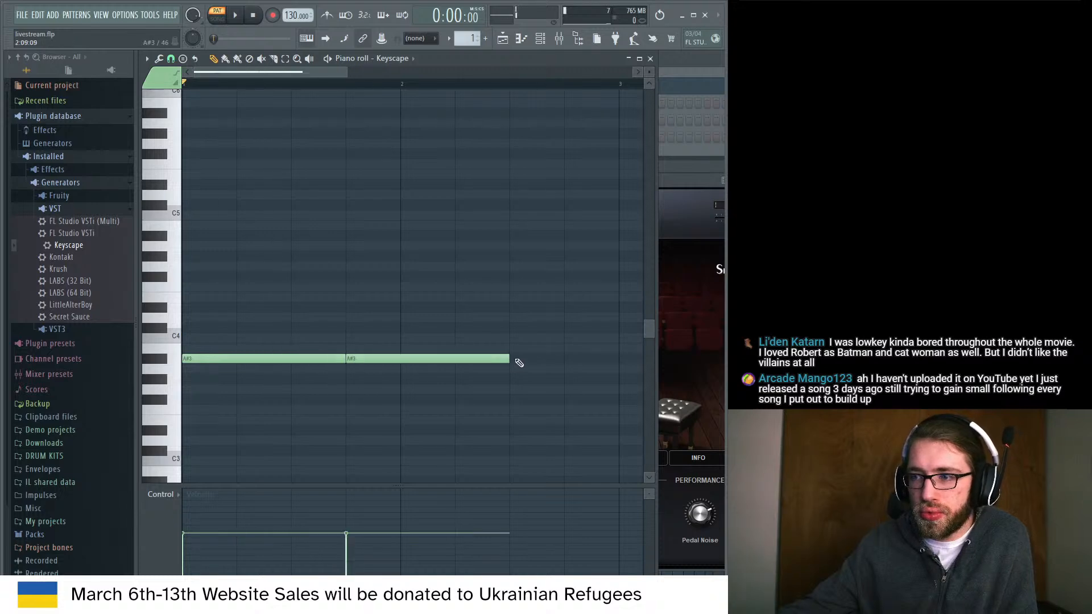
{"action": "left_click_drag", "start_coordinate": [506, 359], "coordinate": [401, 360]}
{"action": "key", "text": "ctrl+b"}
Add a two-beat F#3 note on the third beat of bar 2 and extend the third A#3 note to two beats.
{"action": "left_click", "coordinate": [540, 410]}
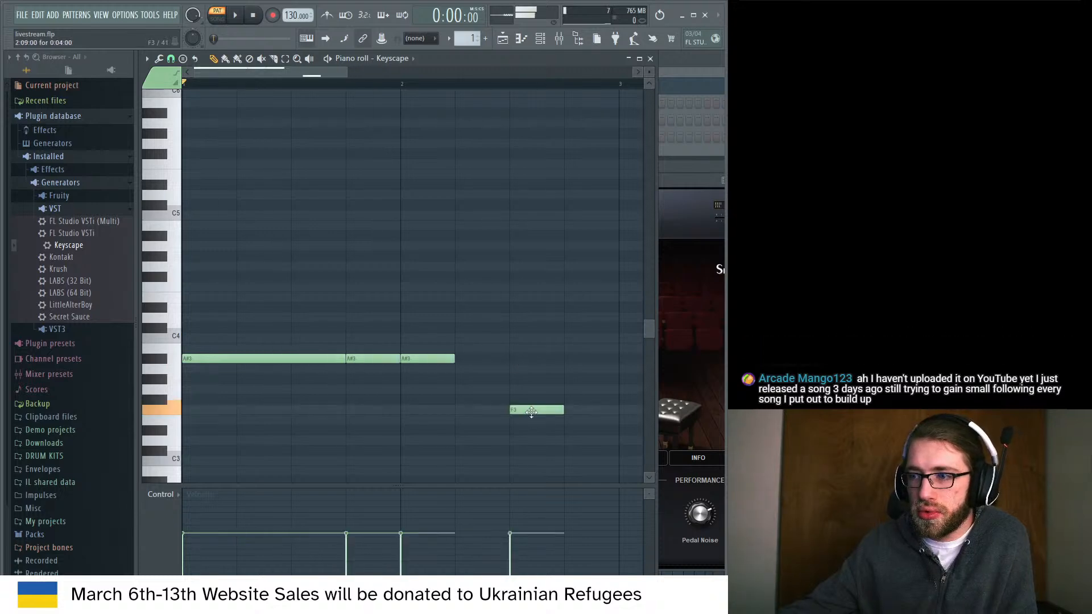
{"action": "left_click_drag", "start_coordinate": [560, 410], "coordinate": [618, 410]}
{"action": "left_click_drag", "start_coordinate": [539, 410], "coordinate": [537, 400]}
{"action": "left_click_drag", "start_coordinate": [453, 362], "coordinate": [486, 361]}
Play the pattern back and widen the piano roll window to fill the workspace.
{"action": "key", "text": "space"}
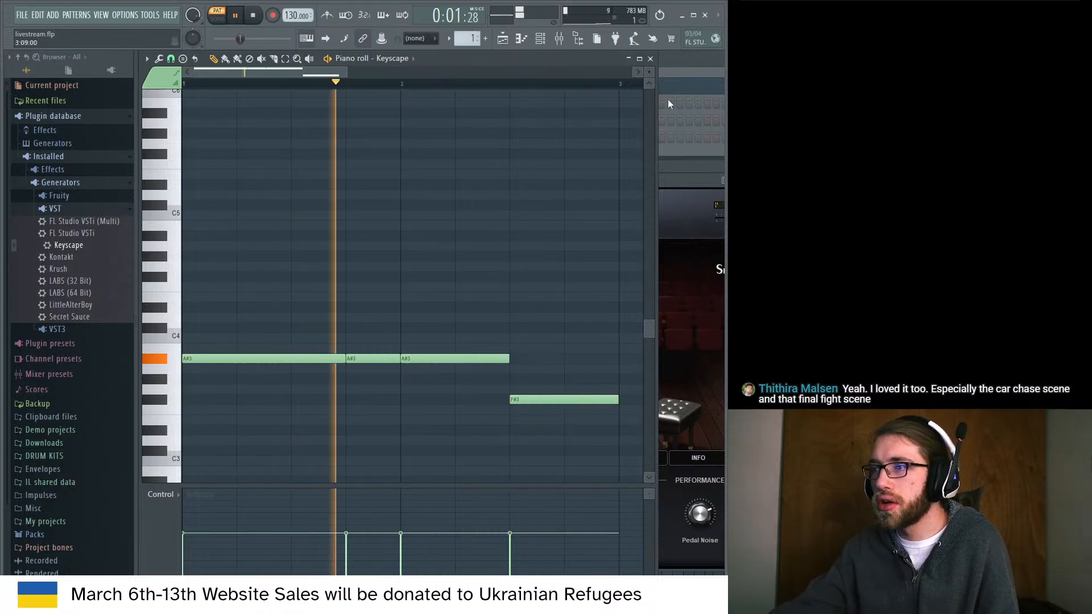
{"action": "left_click_drag", "start_coordinate": [660, 102], "coordinate": [726, 102]}
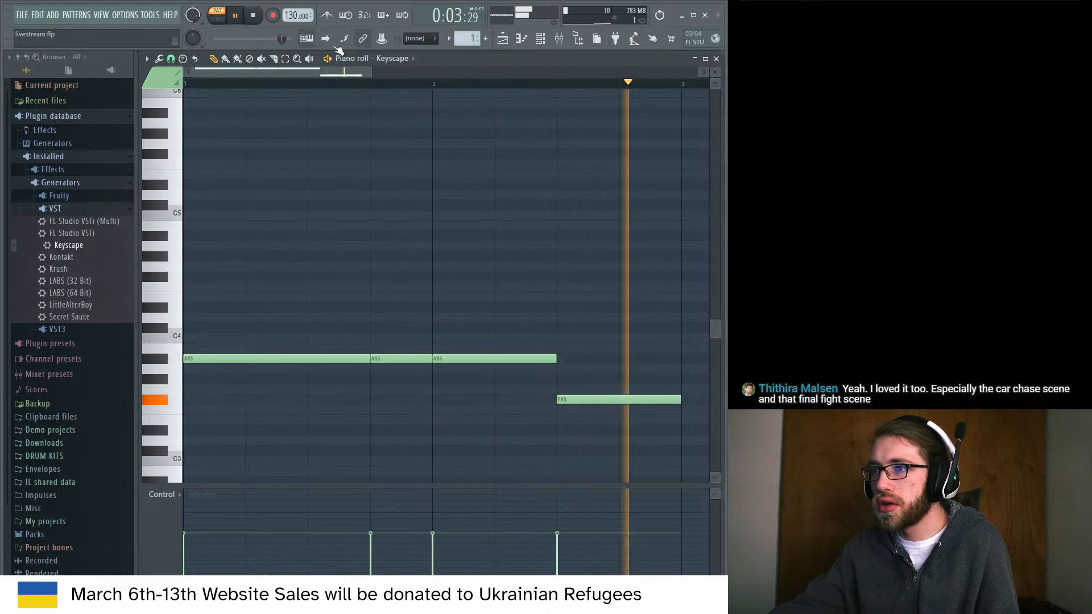
{"action": "left_click_drag", "start_coordinate": [371, 72], "coordinate": [494, 74]}
{"action": "key", "text": "space"}
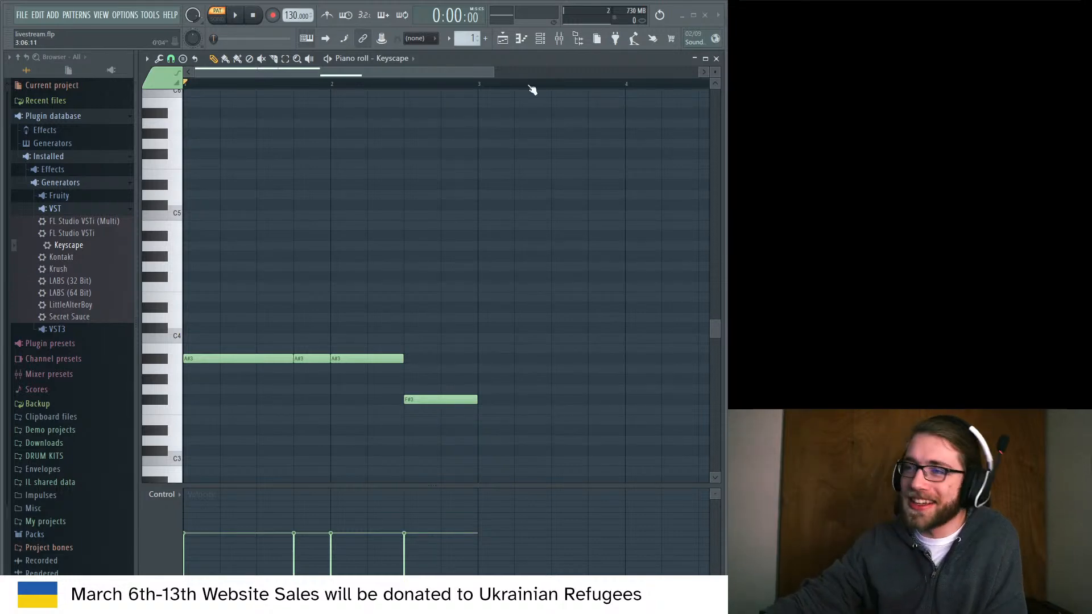
Play back the opening of the two-bar Keyscape phrase once more, with the following empty bars in view.
{"action": "left_click_drag", "start_coordinate": [493, 76], "coordinate": [524, 135]}
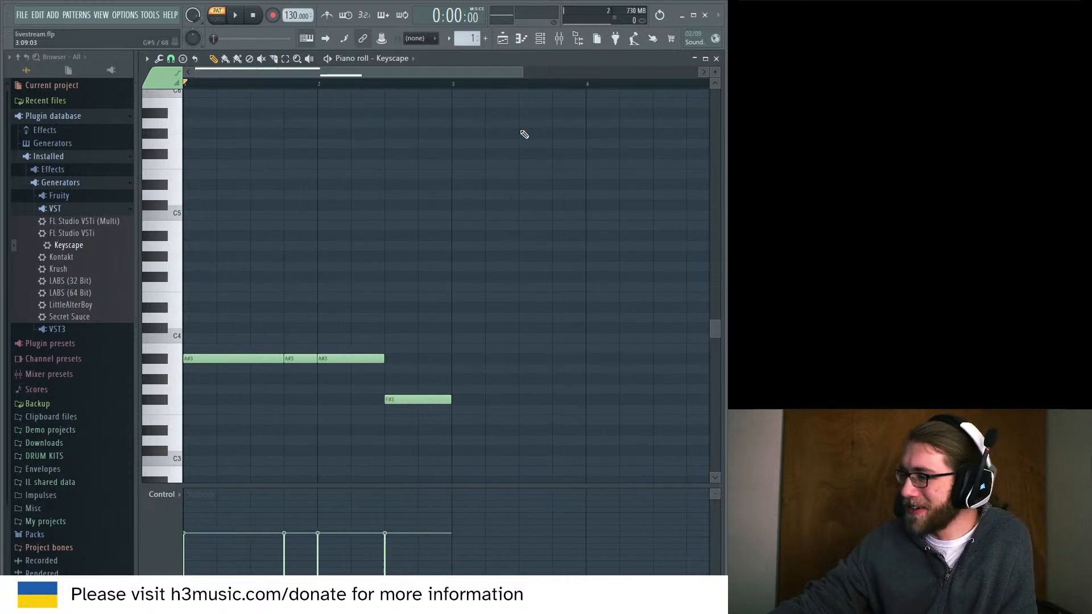
{"action": "left_click_drag", "start_coordinate": [527, 73], "coordinate": [604, 130]}
{"action": "left_click", "coordinate": [435, 85]}
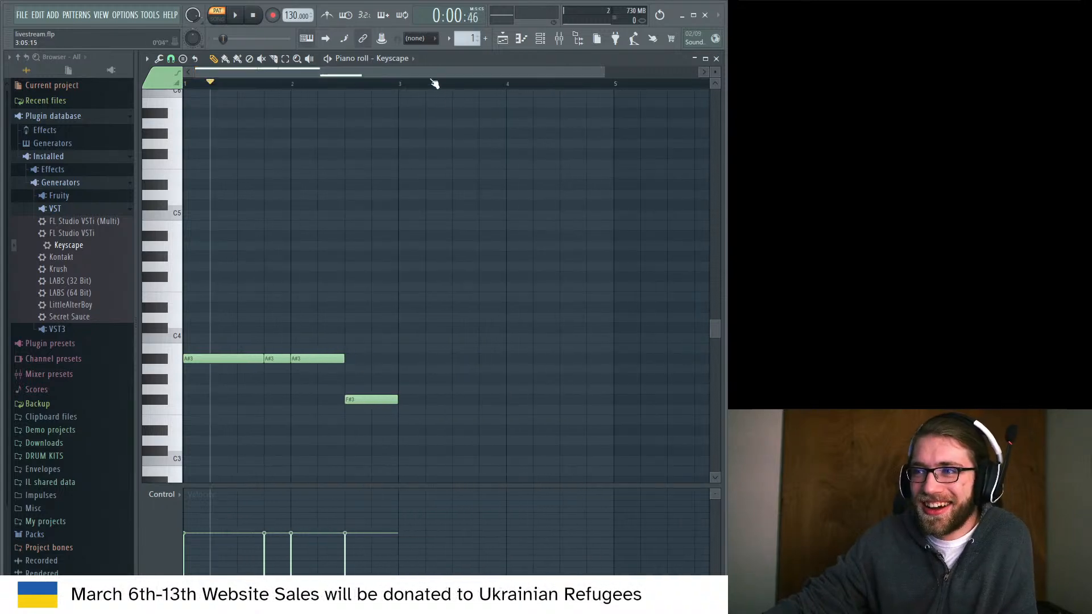
{"action": "left_click", "coordinate": [285, 59]}
{"action": "left_click", "coordinate": [214, 59]}
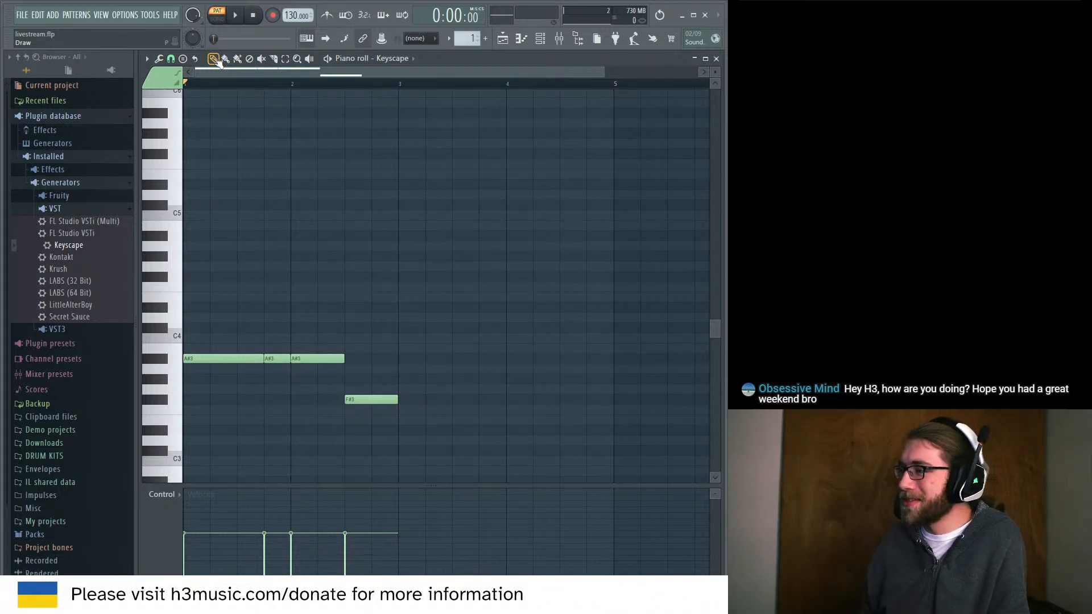
{"action": "key", "text": "space"}
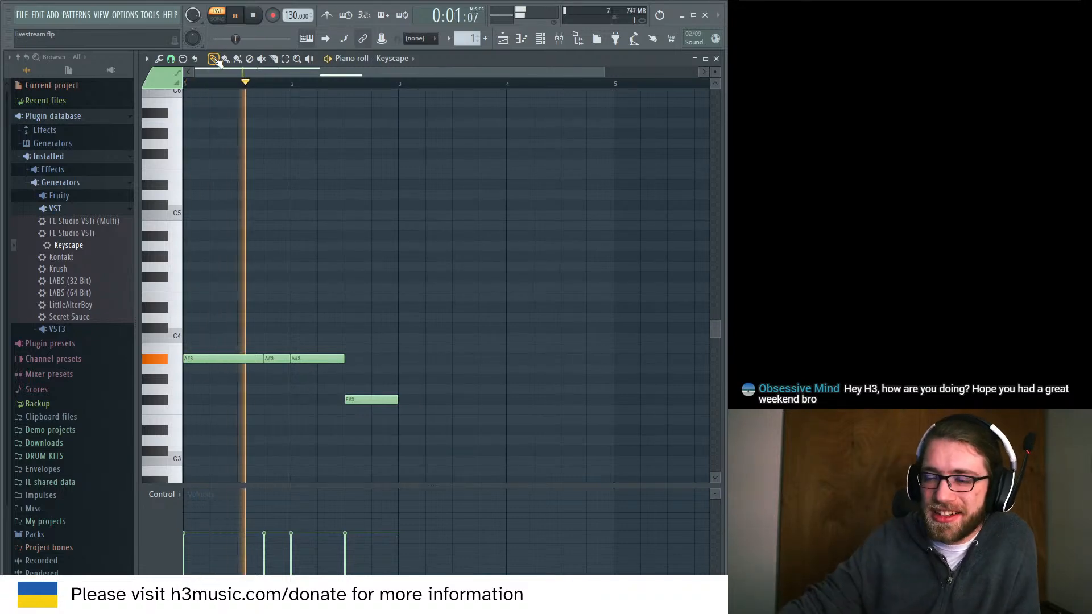
{"action": "key", "text": "space"}
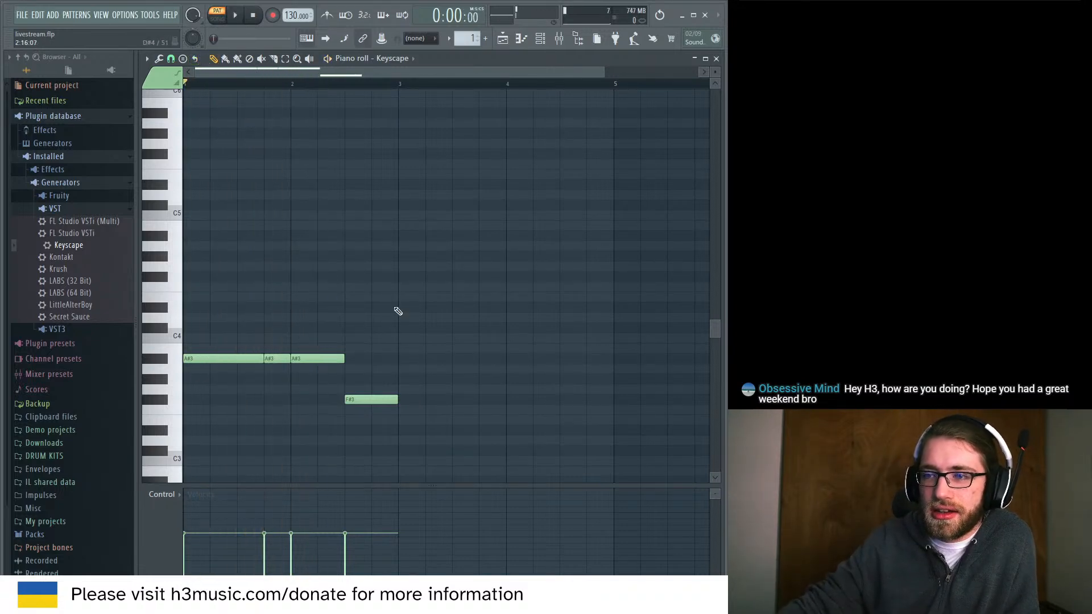
Duplicate the two-bar phrase into bars 3 and 4, and copy all the notes one octave up.
{"action": "key", "text": "ctrl+a"}
{"action": "key", "text": "ctrl+b"}
{"action": "key", "text": "ctrl+a"}
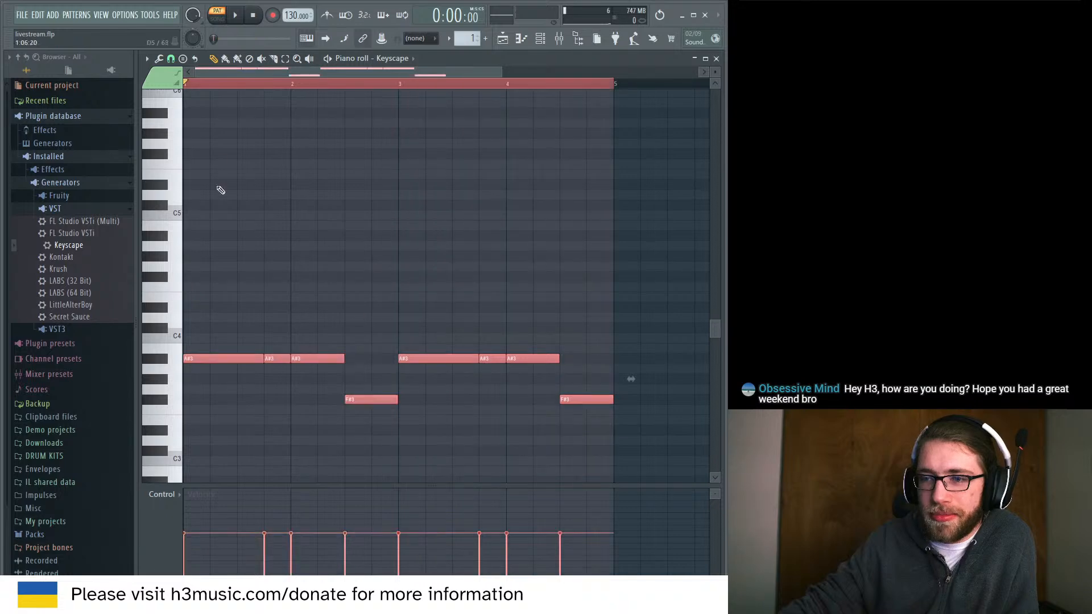
{"action": "scroll", "coordinate": [259, 214], "scroll_direction": "up", "scroll_amount": 3}
{"action": "scroll", "coordinate": [259, 216], "scroll_direction": "down", "scroll_amount": 3}
{"action": "scroll", "coordinate": [258, 224], "scroll_direction": "up", "scroll_amount": 1}
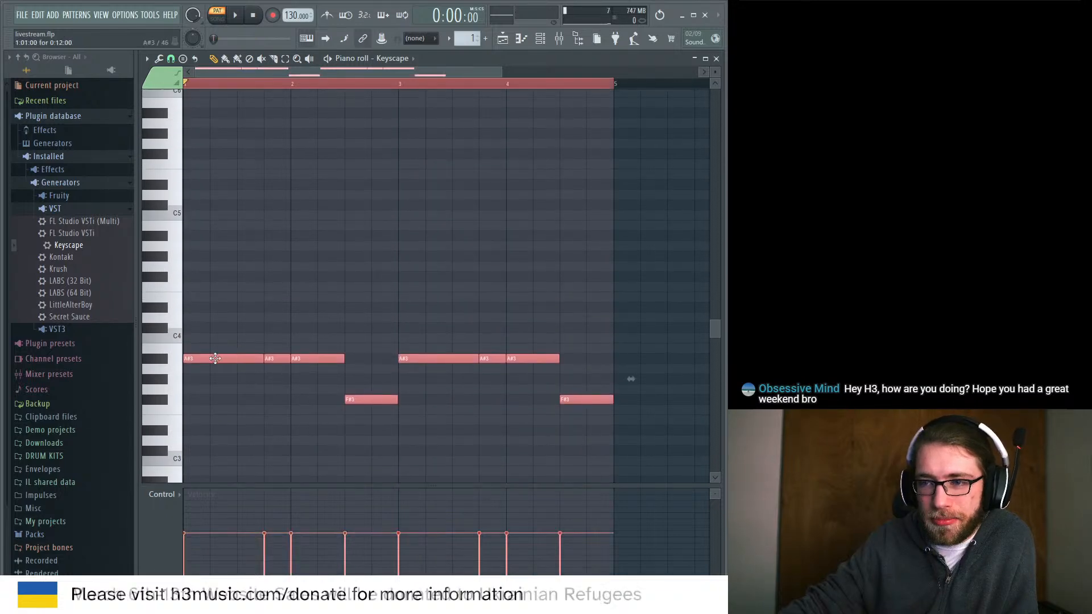
{"action": "mouse_move", "coordinate": [216, 359]}
{"action": "left_mouse_down"}
{"action": "mouse_move", "coordinate": [173, 219]}
{"action": "mouse_move", "coordinate": [173, 249]}
{"action": "left_mouse_up"}
Place a two-beat A#5 note at the start of bar 1 and set the piano roll snap to 1/2 beat.
{"action": "scroll", "coordinate": [251, 246], "scroll_direction": "up", "scroll_amount": 3}
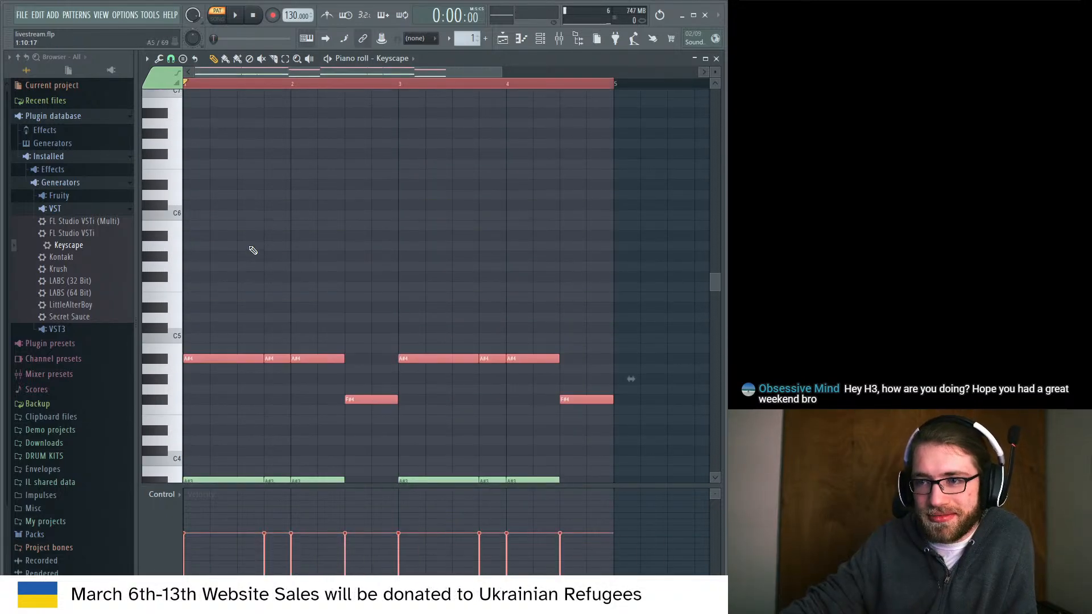
{"action": "left_click", "coordinate": [200, 236]}
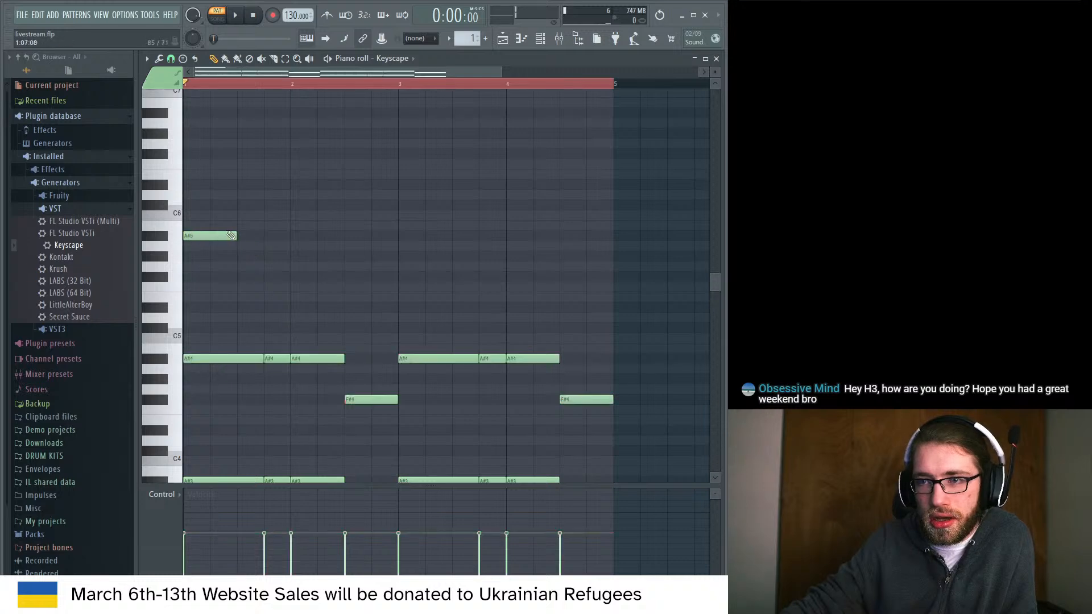
{"action": "left_click", "coordinate": [170, 58]}
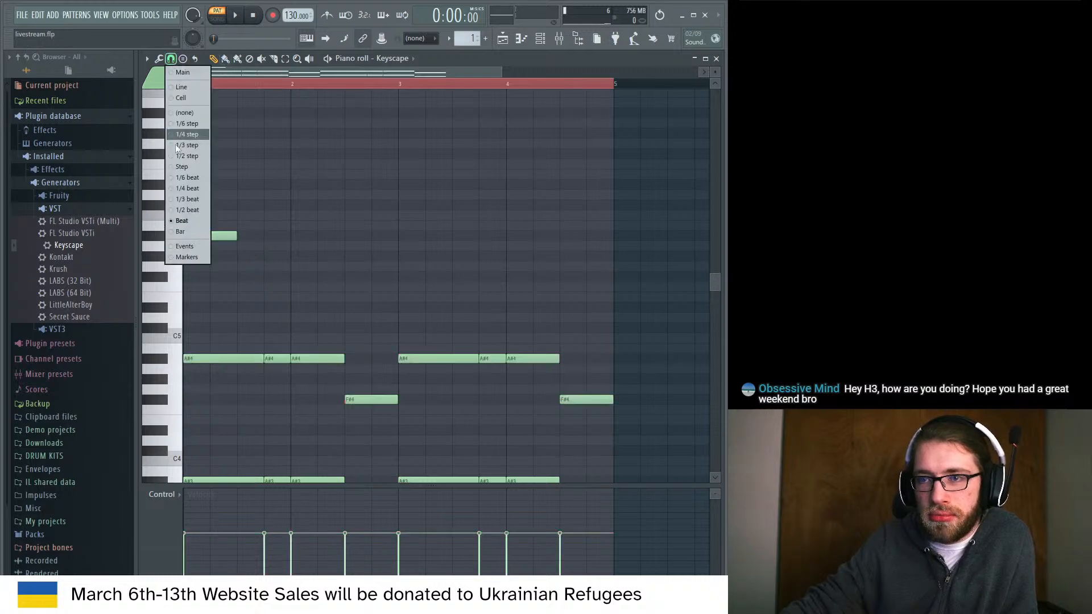
{"action": "left_click", "coordinate": [196, 212]}
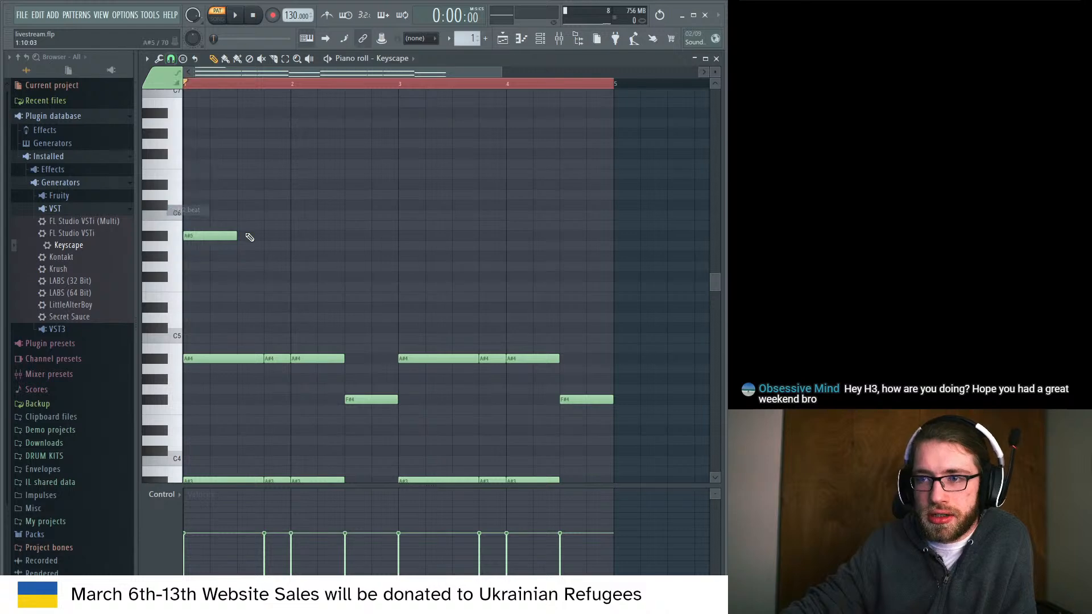
Shorten the A#5 note at the start of bar 1 to half a beat and play it back.
{"action": "left_click_drag", "start_coordinate": [235, 235], "coordinate": [194, 241]}
{"action": "key", "text": "space"}
{"action": "key", "text": "space"}
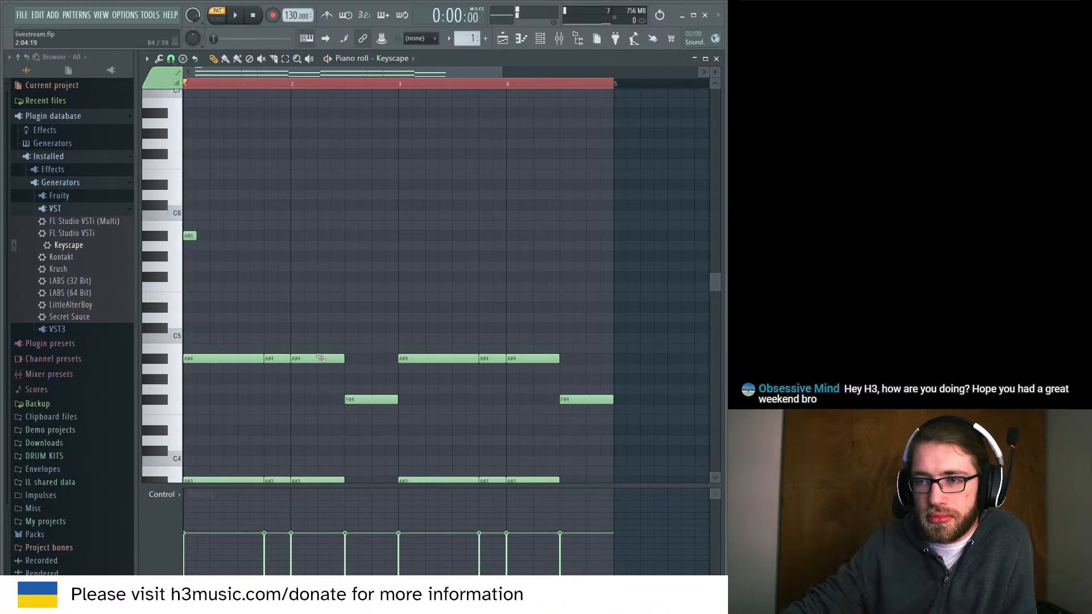
{"action": "left_click_drag", "start_coordinate": [262, 359], "coordinate": [194, 372]}
{"action": "scroll", "coordinate": [244, 402], "scroll_direction": "down", "scroll_amount": 3}
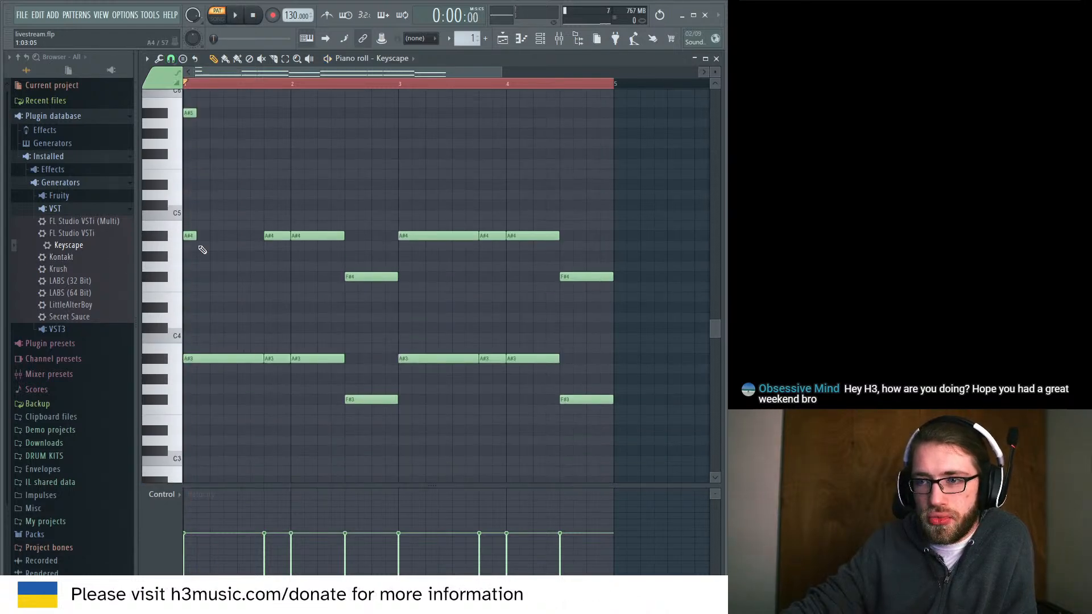
{"action": "left_click_drag", "start_coordinate": [198, 241], "coordinate": [263, 238]}
{"action": "scroll", "coordinate": [244, 201], "scroll_direction": "up", "scroll_amount": 3}
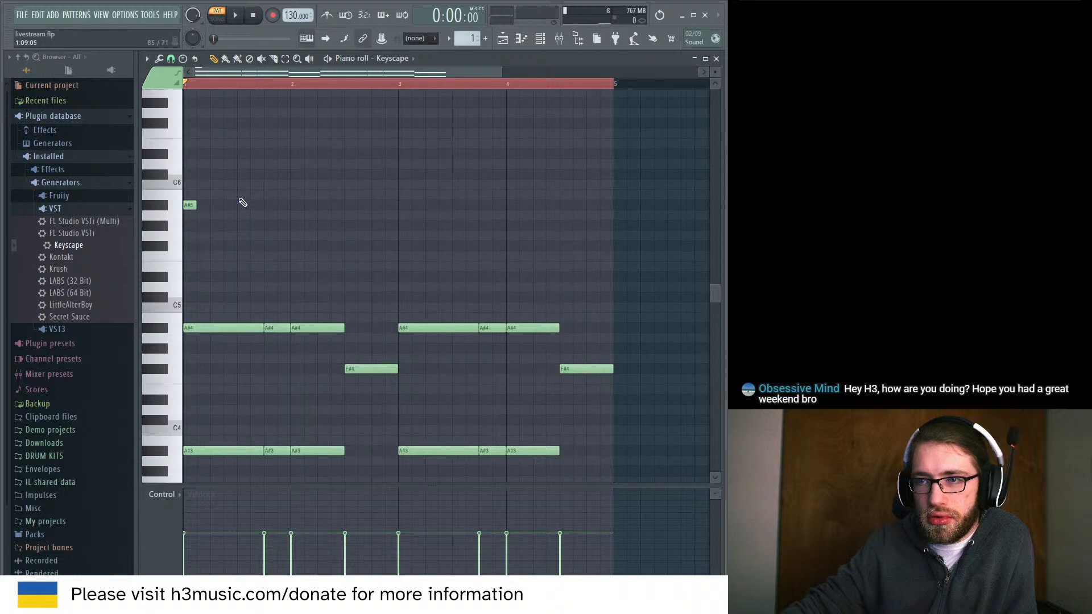
Set the piano roll snap to Step and transpose all notes up two semitones.
{"action": "left_click", "coordinate": [170, 58]}
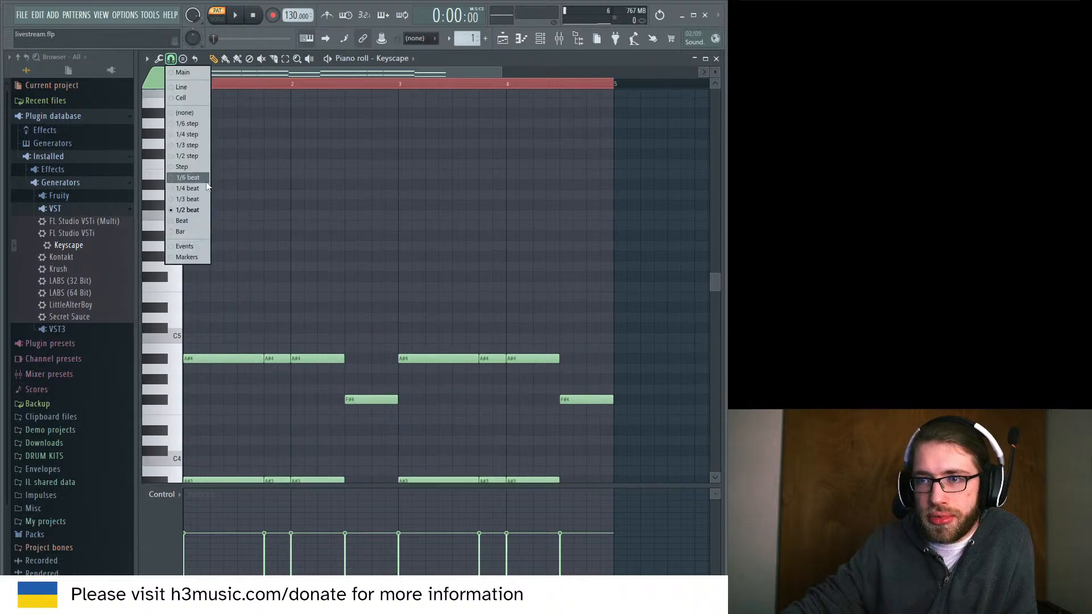
{"action": "left_click", "coordinate": [188, 167]}
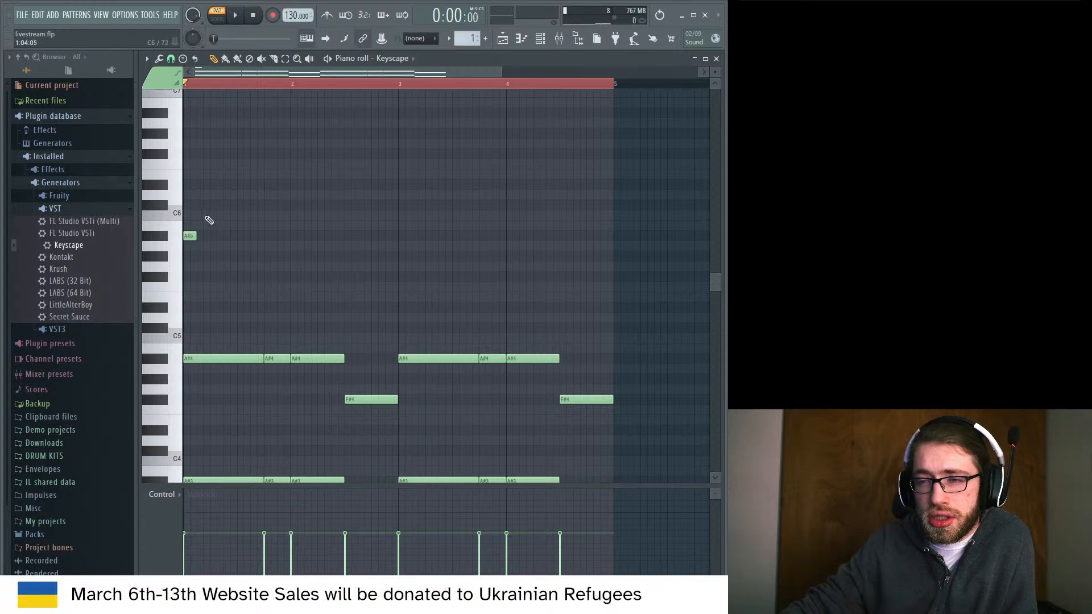
{"action": "key", "text": "ctrl+a"}
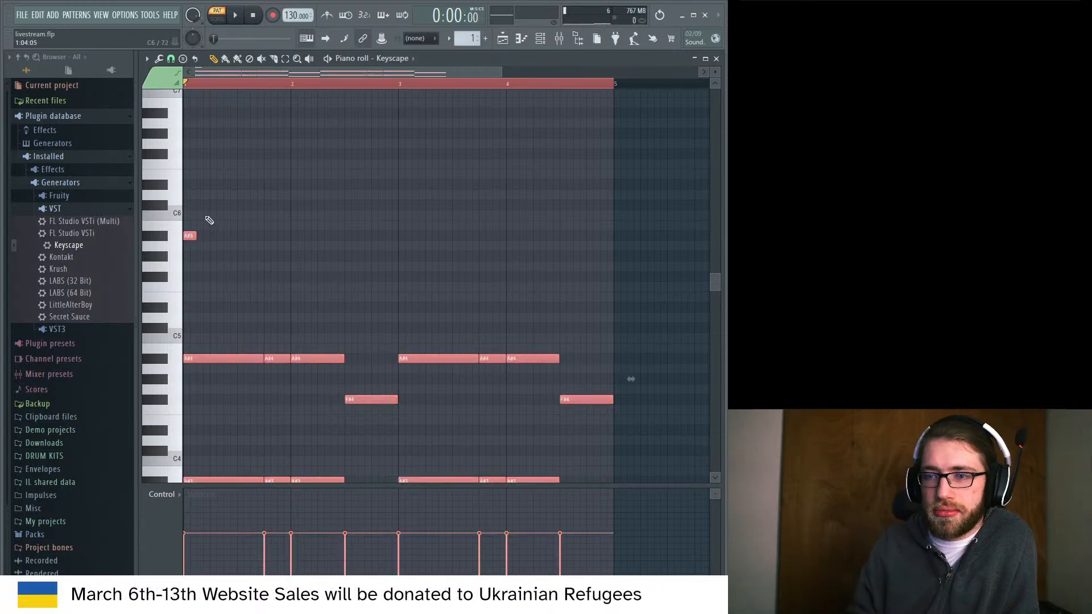
{"action": "key", "text": "Up"}
{"action": "key", "text": "Up"}
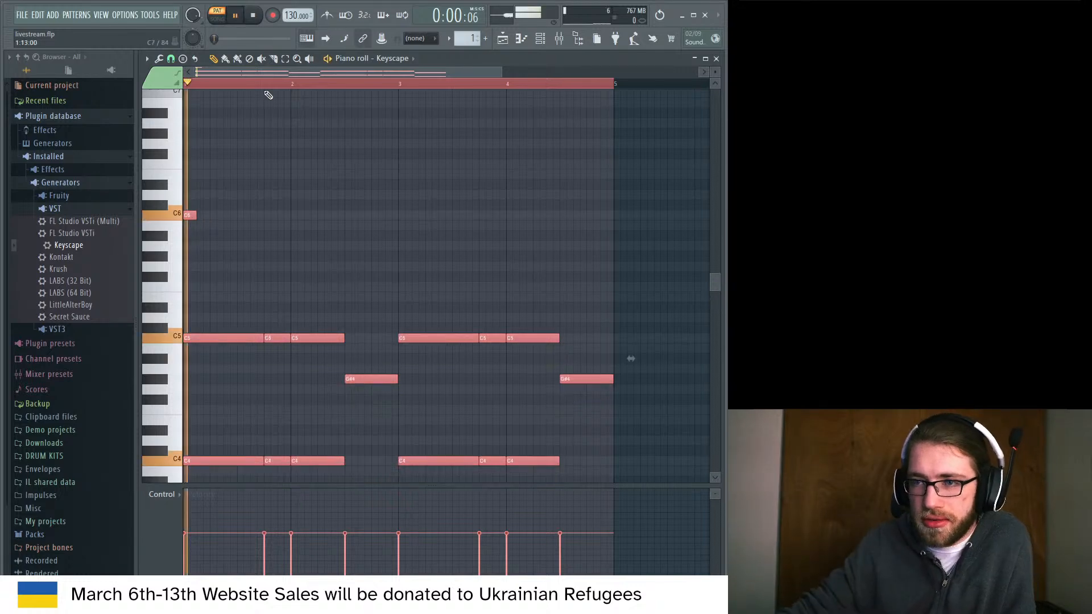
Try two-step melody notes F#6 at step 4 and G6 at step 5 of bar 1.
{"action": "left_click", "coordinate": [202, 165]}
{"action": "left_click", "coordinate": [217, 154]}
{"action": "mouse_move", "coordinate": [220, 154]}
{"action": "left_mouse_down"}
{"action": "mouse_move", "coordinate": [210, 154]}
{"action": "mouse_move", "coordinate": [218, 164]}
{"action": "mouse_move", "coordinate": [217, 144]}
{"action": "left_mouse_up"}
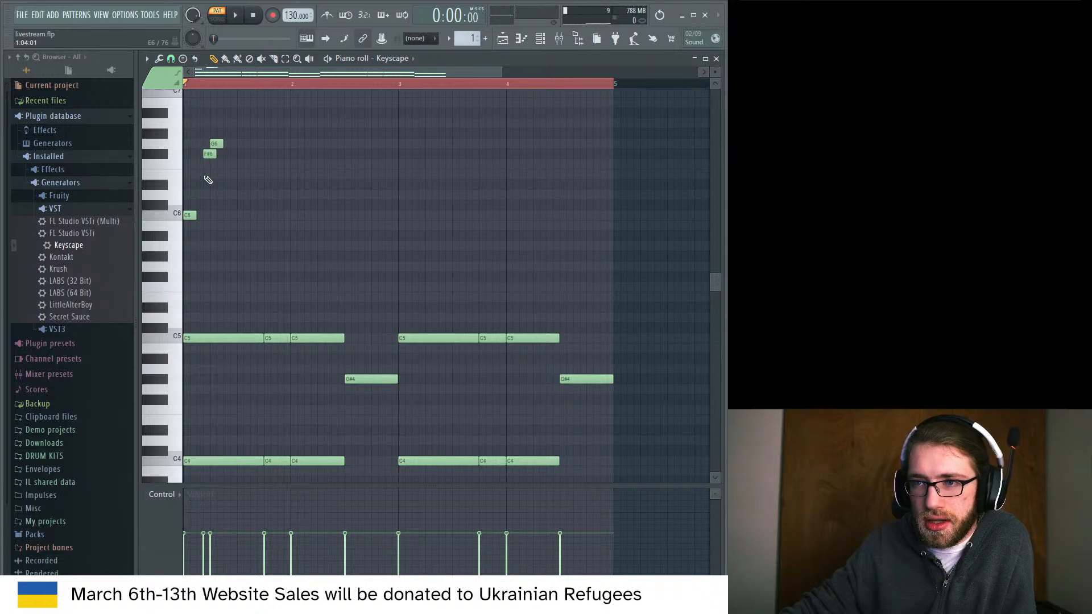
Transpose all the notes in the pattern up three semitones.
{"action": "key", "text": "ctrl+a"}
{"action": "key", "text": "shift+Up"}
{"action": "key", "text": "shift+Up"}
{"action": "key", "text": "shift+Up"}
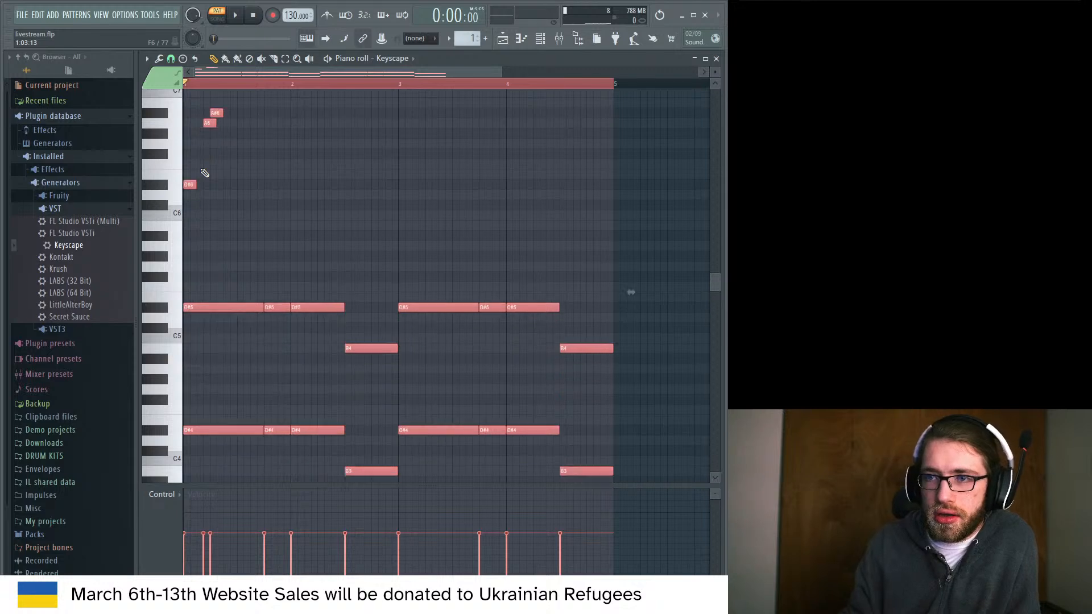
Replace the last two melody notes in bar 1 with two-step notes: F#6 at step 4, and G6 and C6 at step 5.
{"action": "scroll", "coordinate": [277, 169], "scroll_direction": "up", "scroll_amount": 3}
{"action": "right_click", "coordinate": [217, 206]}
{"action": "right_click", "coordinate": [209, 215]}
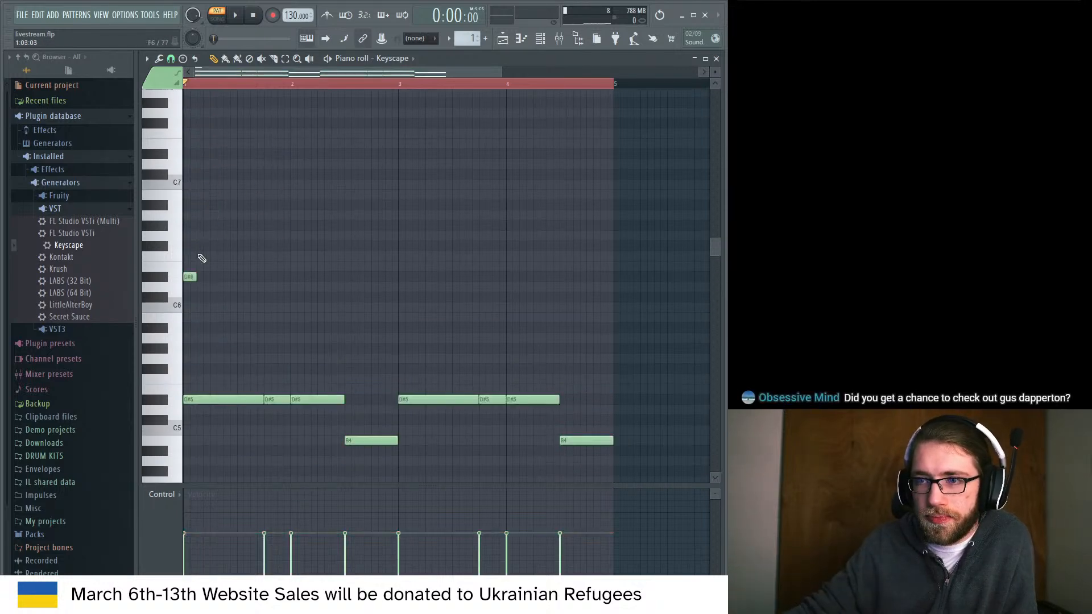
{"action": "mouse_move", "coordinate": [202, 257]}
{"action": "left_mouse_down"}
{"action": "mouse_move", "coordinate": [210, 246]}
{"action": "mouse_move", "coordinate": [211, 291]}
{"action": "left_mouse_up"}
{"action": "left_click", "coordinate": [215, 235]}
{"action": "key", "text": "space"}
{"action": "key", "text": "space"}
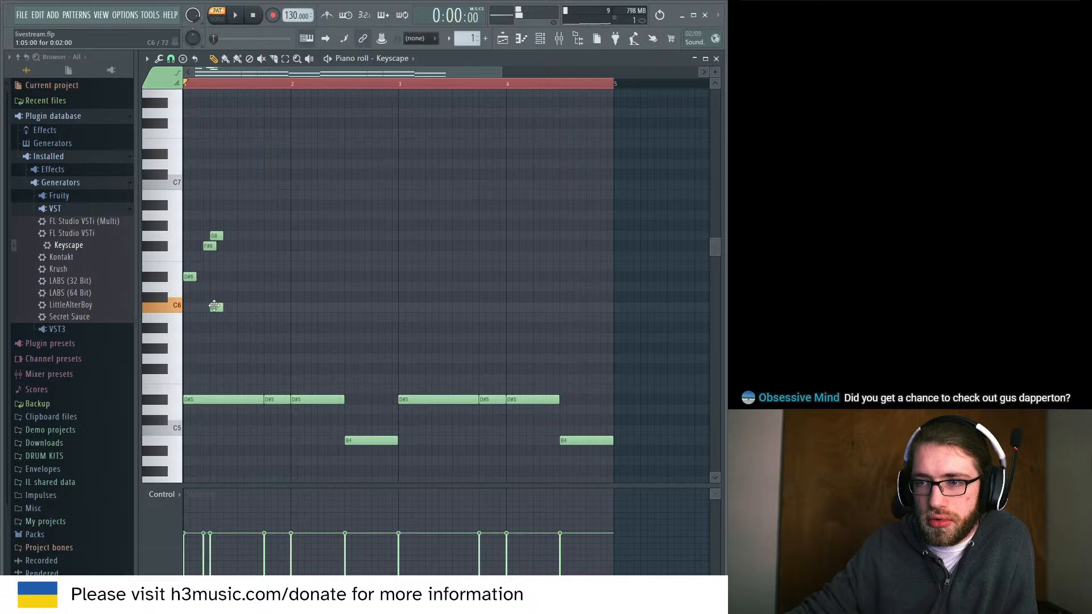
Move the C6 melody note to step 7 of bar 1 and play back the opening.
{"action": "left_click_drag", "start_coordinate": [218, 310], "coordinate": [231, 309]}
{"action": "key", "text": "space"}
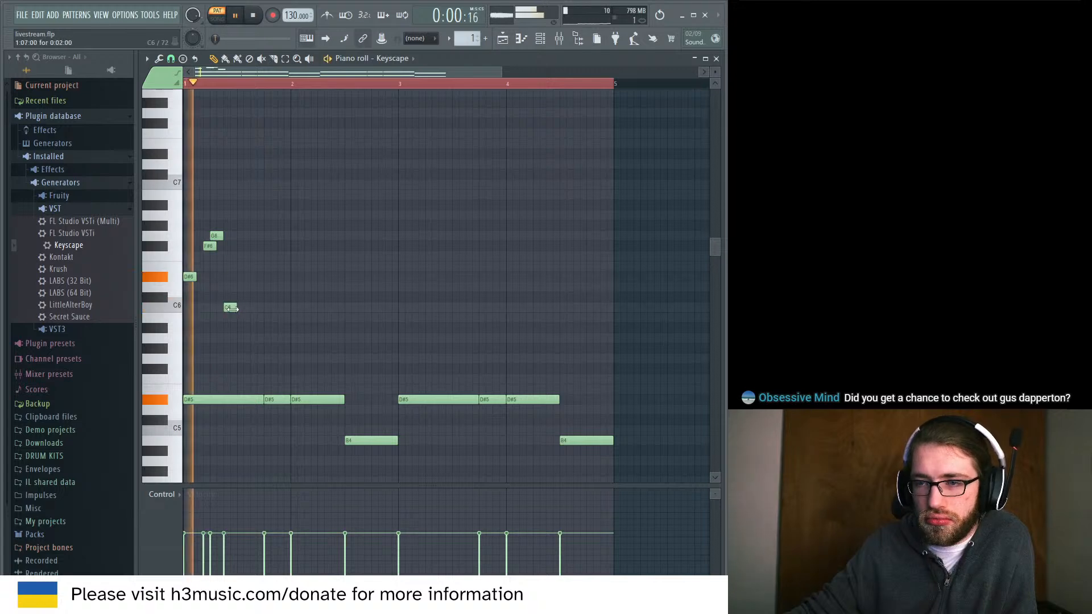
{"action": "key", "text": "space"}
{"action": "key", "text": "space"}
{"action": "key", "text": "space"}
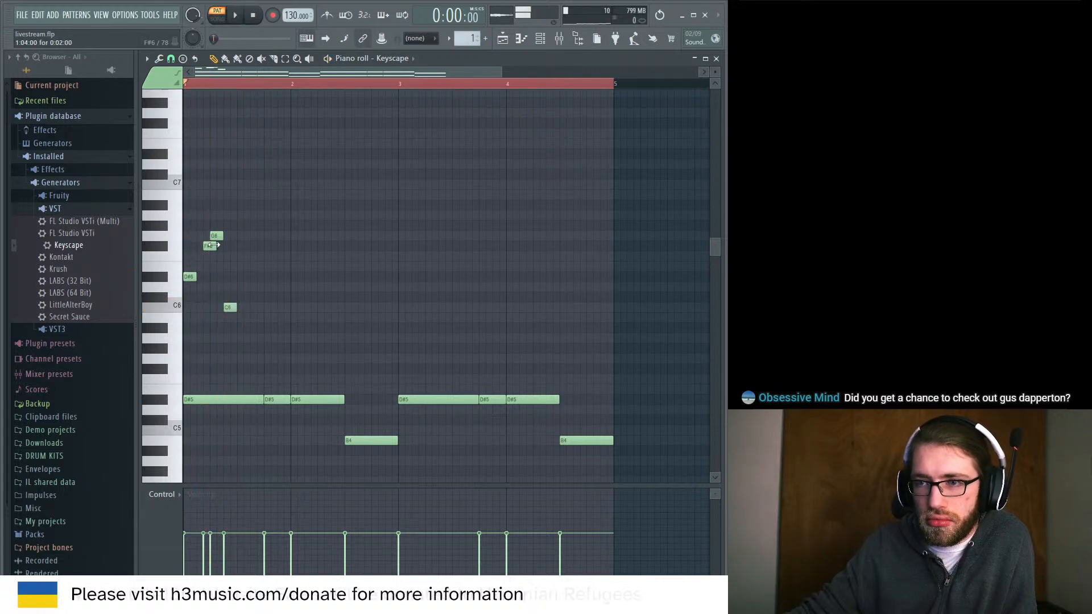
Shorten the F#6 melody note to less than one step and play back the opening.
{"action": "left_click_drag", "start_coordinate": [215, 246], "coordinate": [205, 246]}
{"action": "key", "text": "space"}
{"action": "key", "text": "space"}
Raise the velocities of the F#6 and G6 melody notes, with G6 the loudest, and play them back.
{"action": "left_click", "coordinate": [203, 521]}
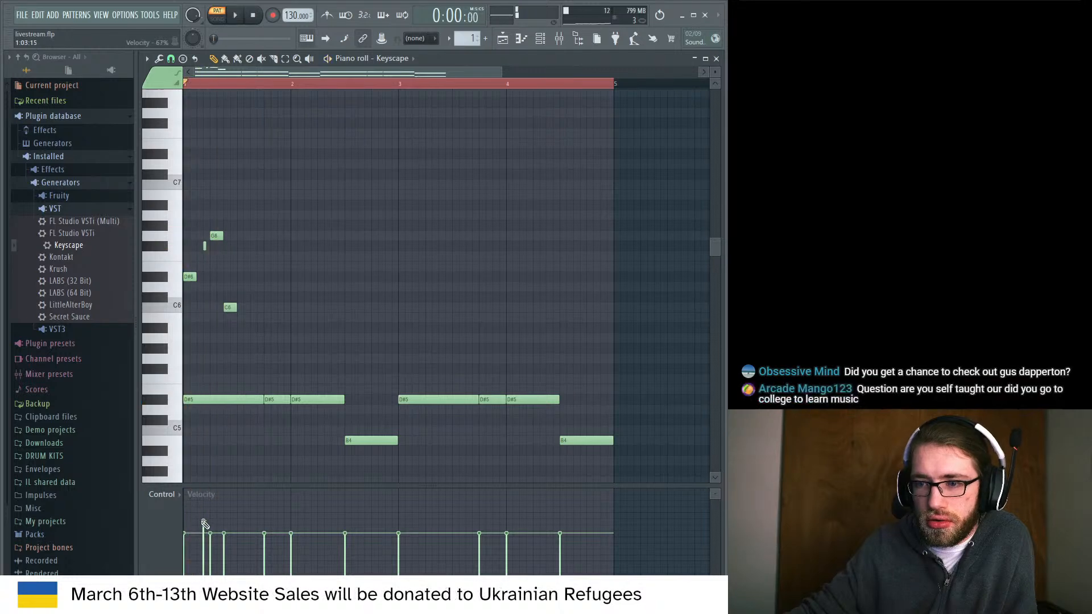
{"action": "left_click", "coordinate": [210, 512]}
{"action": "key", "text": "space"}
{"action": "key", "text": "space"}
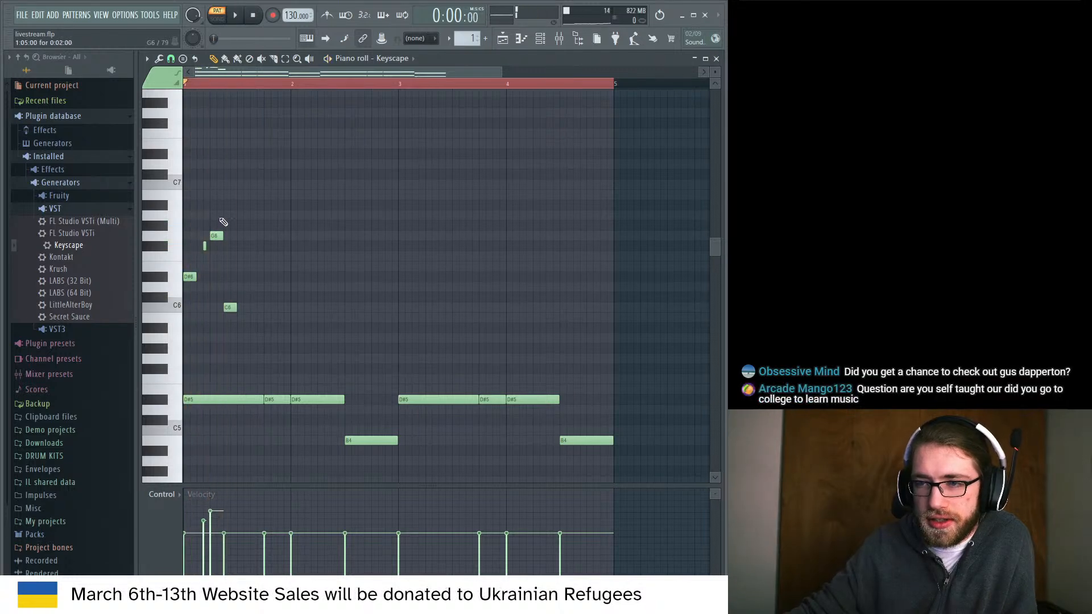
Select the four melody notes, raise the velocity of the opening D#6, and play back the melody.
{"action": "left_click_drag", "start_coordinate": [275, 194], "coordinate": [185, 321]}
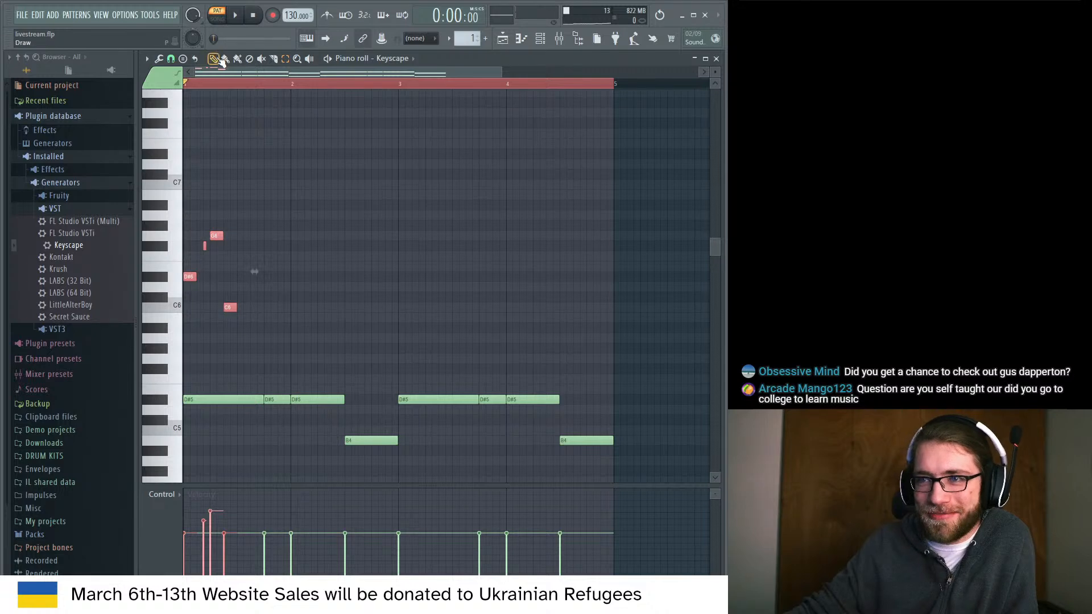
{"action": "left_click", "coordinate": [186, 521]}
{"action": "key", "text": "space"}
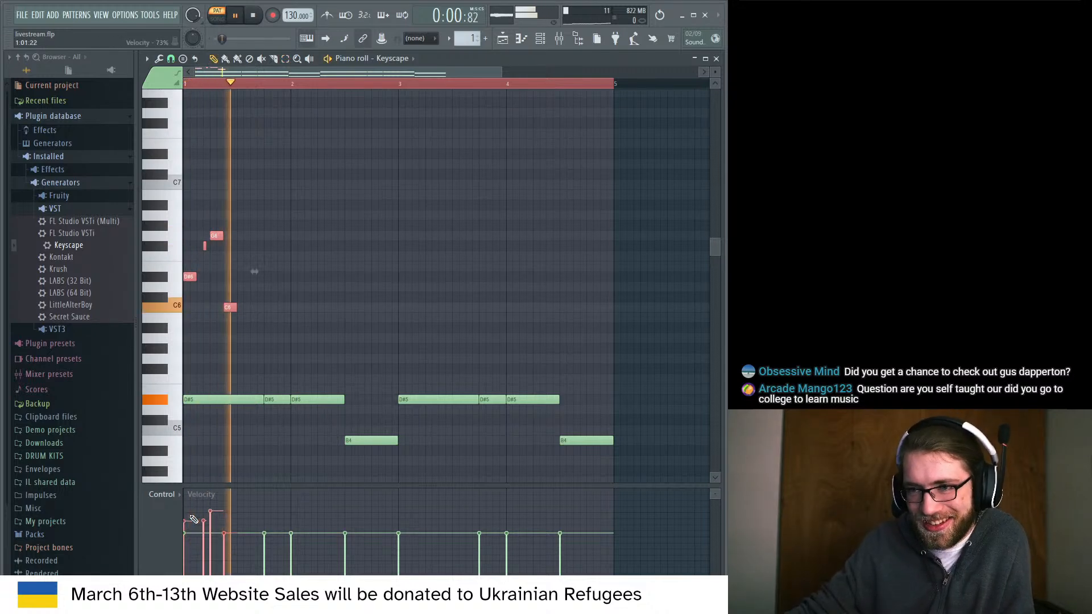
{"action": "key", "text": "space"}
Deselect the melody notes, clear the four-bar time selection, and play back the opening of bar 1.
{"action": "scroll", "coordinate": [346, 356], "scroll_direction": "down", "scroll_amount": 1}
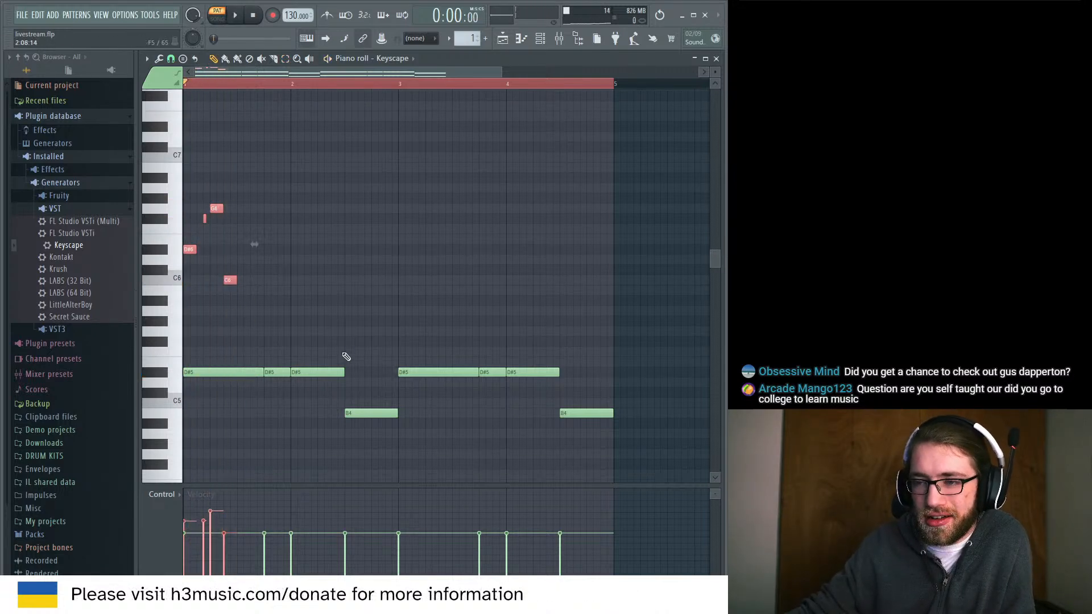
{"action": "scroll", "coordinate": [345, 352], "scroll_direction": "down", "scroll_amount": 1}
{"action": "left_click", "coordinate": [317, 287]}
{"action": "left_click", "coordinate": [230, 245]}
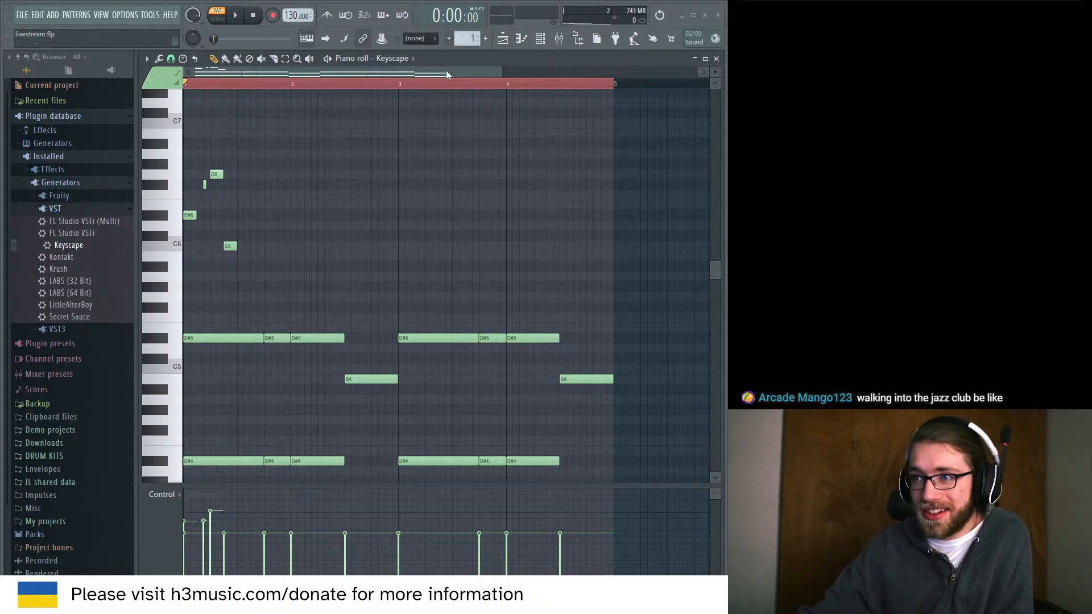
{"action": "left_click", "coordinate": [274, 85]}
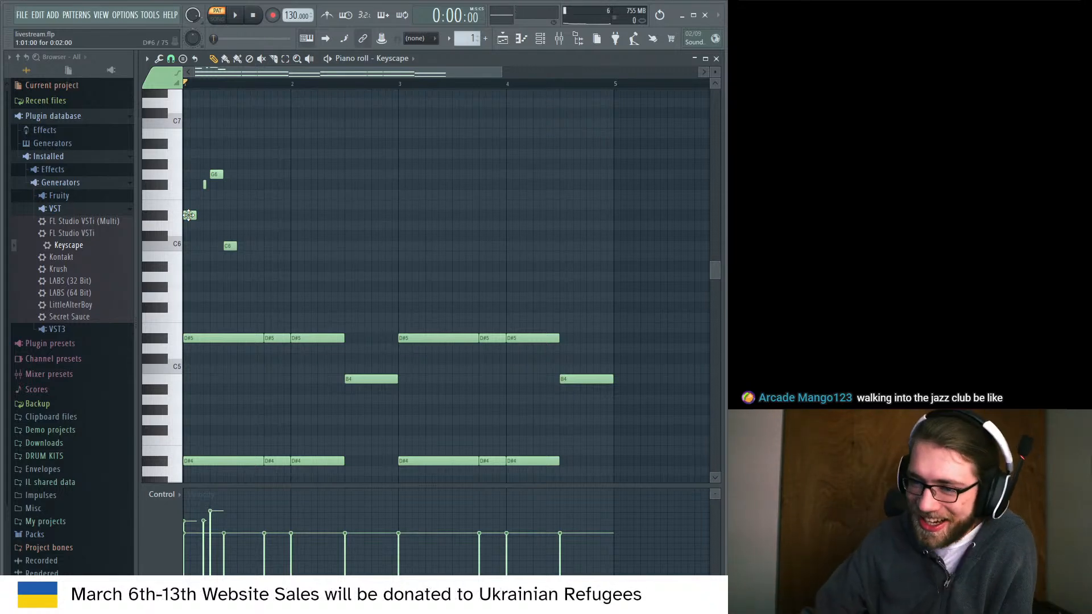
{"action": "key", "text": "space"}
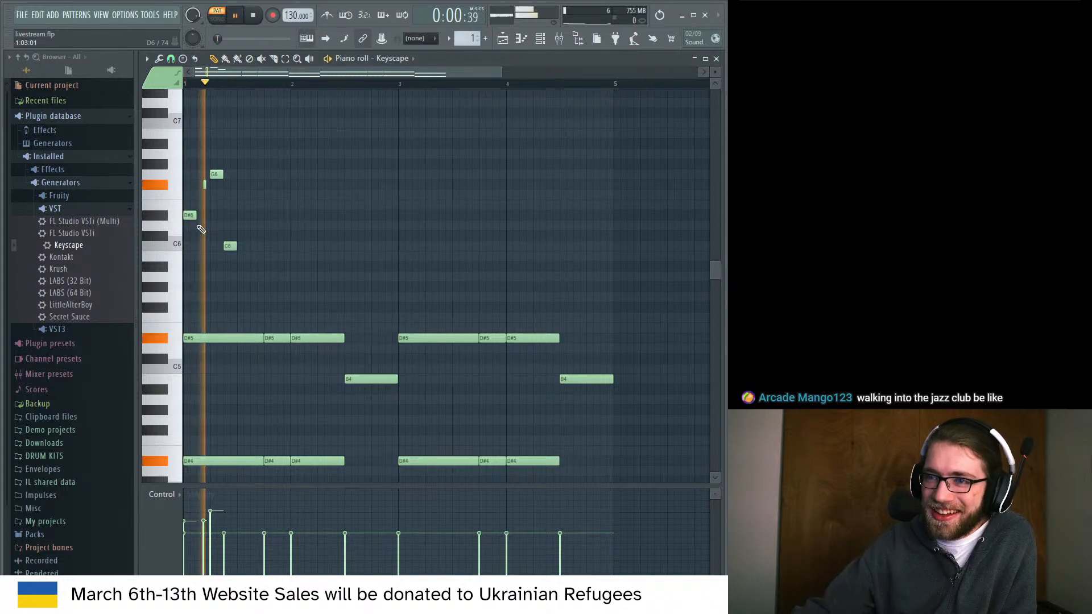
{"action": "key", "text": "space"}
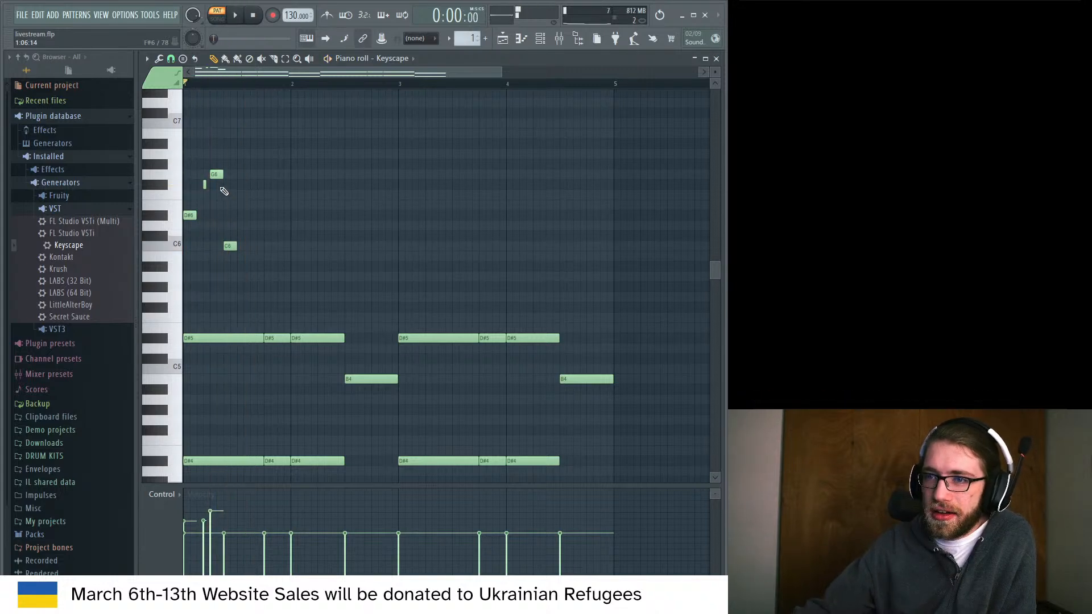
Add a two-step A#5 melody note at step 11 of bar 1 and play back the opening.
{"action": "left_click", "coordinate": [231, 247]}
{"action": "mouse_move", "coordinate": [253, 277]}
{"action": "left_mouse_down"}
{"action": "mouse_move", "coordinate": [254, 287]}
{"action": "mouse_move", "coordinate": [255, 265]}
{"action": "left_mouse_up"}
{"action": "key", "text": "space"}
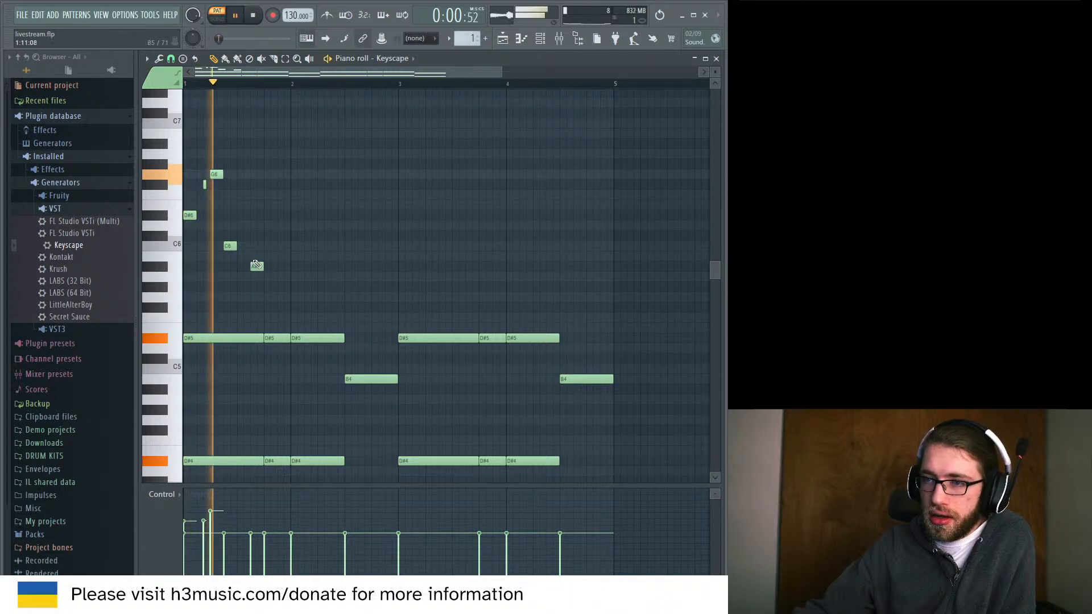
{"action": "key", "text": "space"}
{"action": "key", "text": "space"}
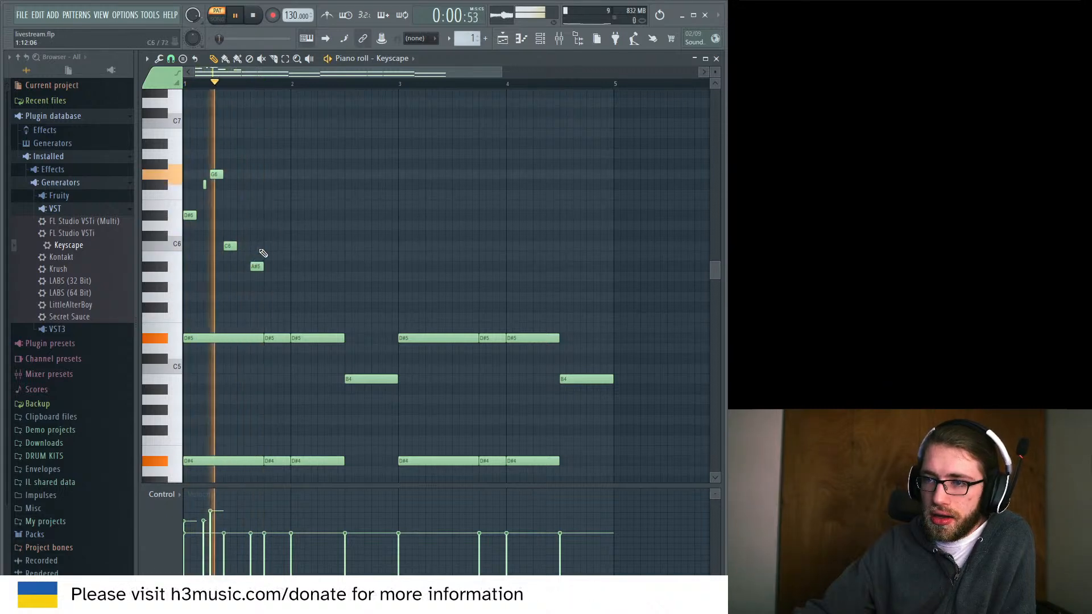
{"action": "key", "text": "space"}
Lower the first long D#5 and D#4 notes of bar 1 to C5 and C4, and play them back.
{"action": "scroll", "coordinate": [219, 331], "scroll_direction": "down", "scroll_amount": 4}
{"action": "left_click_drag", "start_coordinate": [210, 278], "coordinate": [211, 308]}
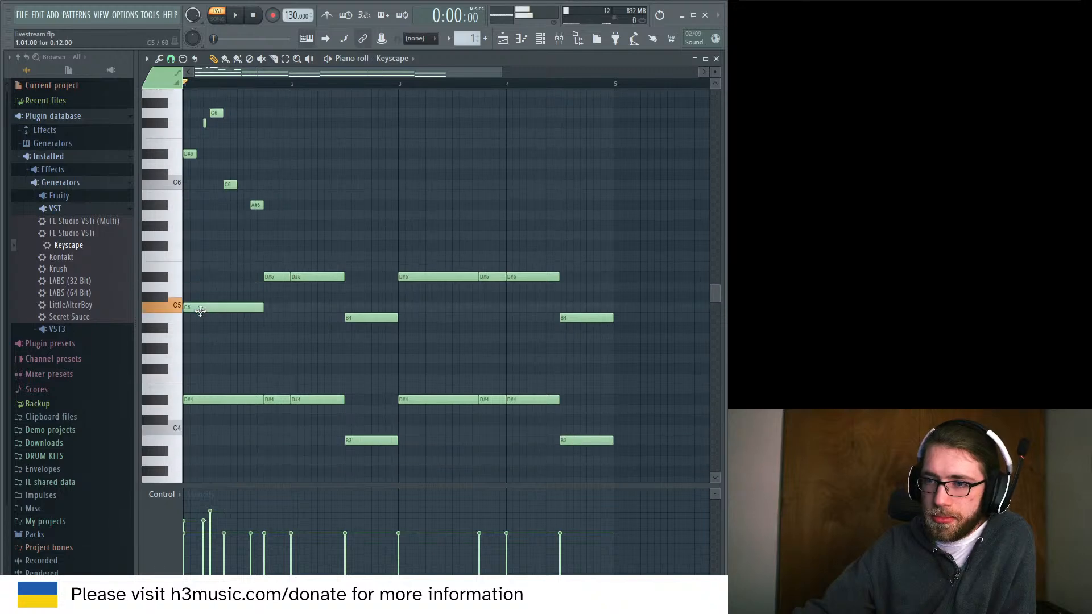
{"action": "left_click_drag", "start_coordinate": [203, 401], "coordinate": [198, 432]}
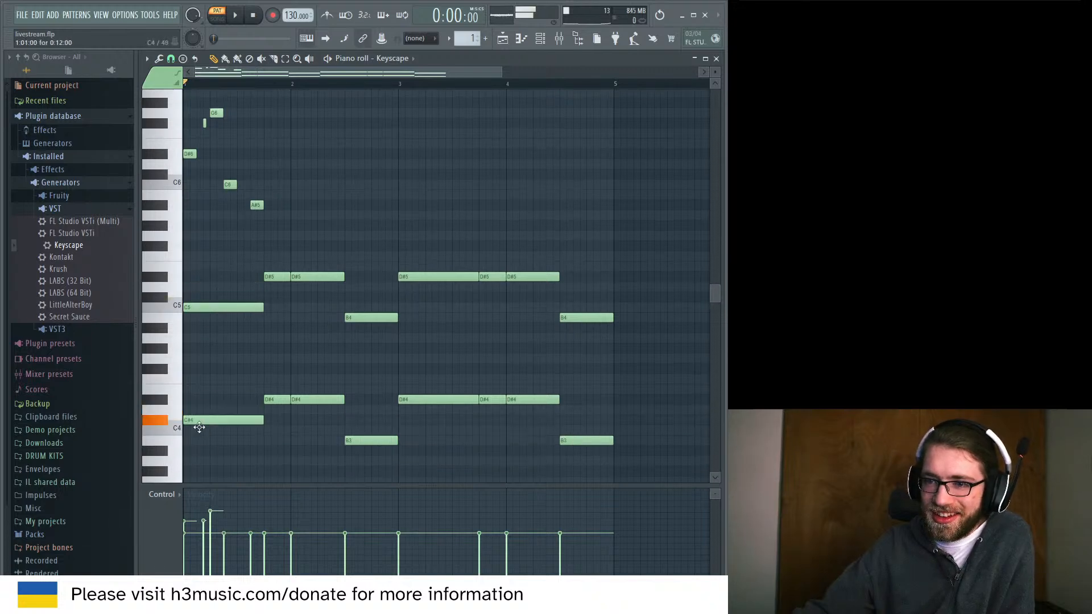
{"action": "key", "text": "space"}
{"action": "key", "text": "space"}
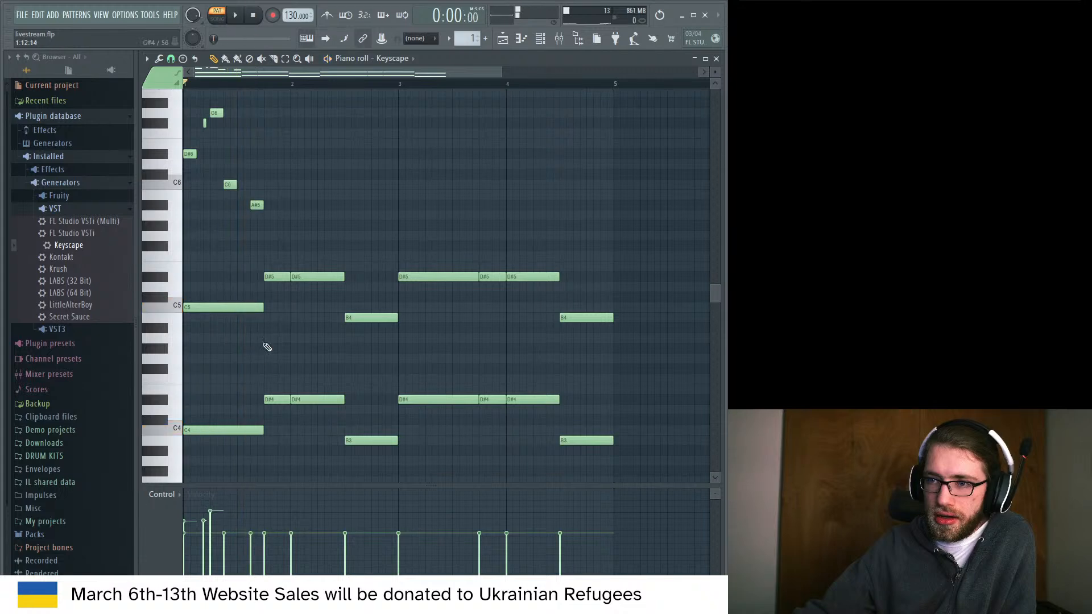
Select the remaining lower notes through bar 4, transpose them down three semitones, and play back the opening.
{"action": "left_click", "coordinate": [285, 59]}
{"action": "left_click_drag", "start_coordinate": [279, 246], "coordinate": [605, 452]}
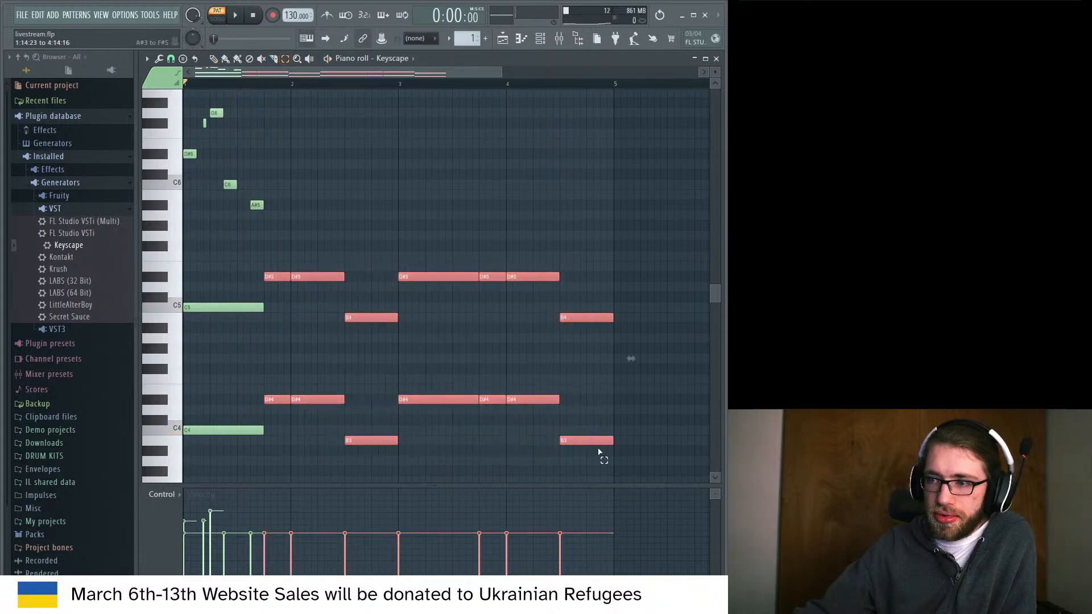
{"action": "key", "text": "shift+Down"}
{"action": "key", "text": "shift+Down"}
{"action": "key", "text": "shift+Down"}
{"action": "key", "text": "space"}
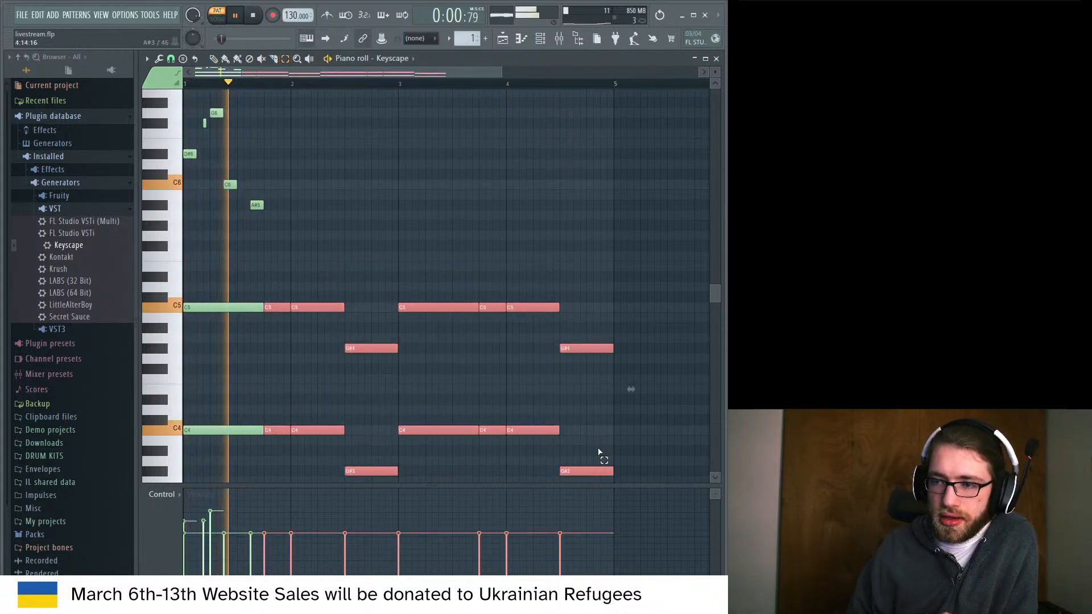
{"action": "key", "text": "space"}
{"action": "key", "text": "space"}
Deselect the notes, play back bar 1, and add a two-step G5 melody note at step 15.
{"action": "scroll", "coordinate": [236, 260], "scroll_direction": "up", "scroll_amount": 3}
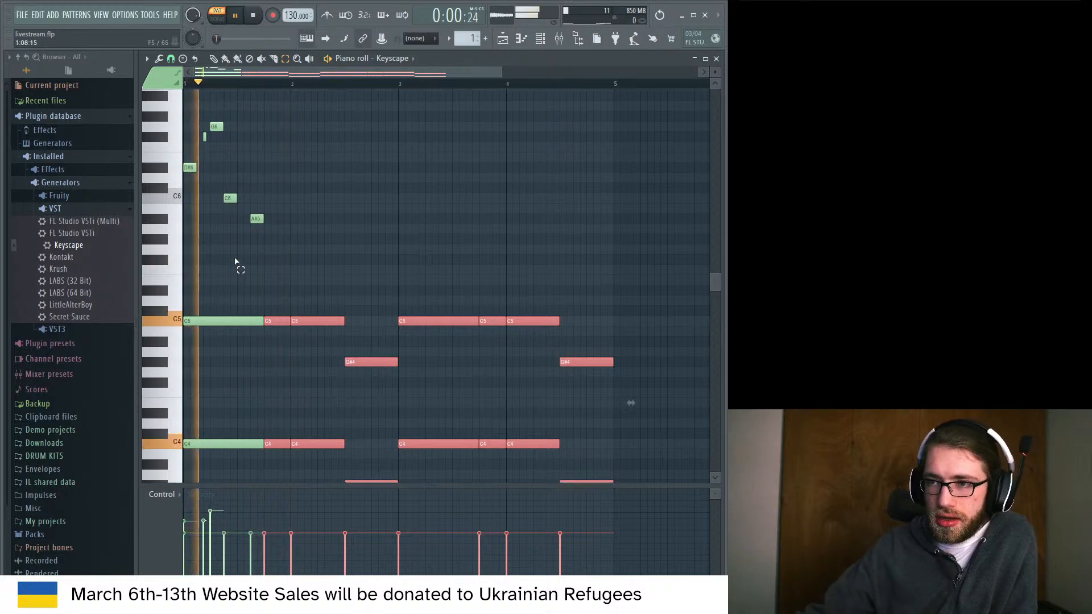
{"action": "left_click", "coordinate": [282, 281]}
{"action": "key", "text": "space"}
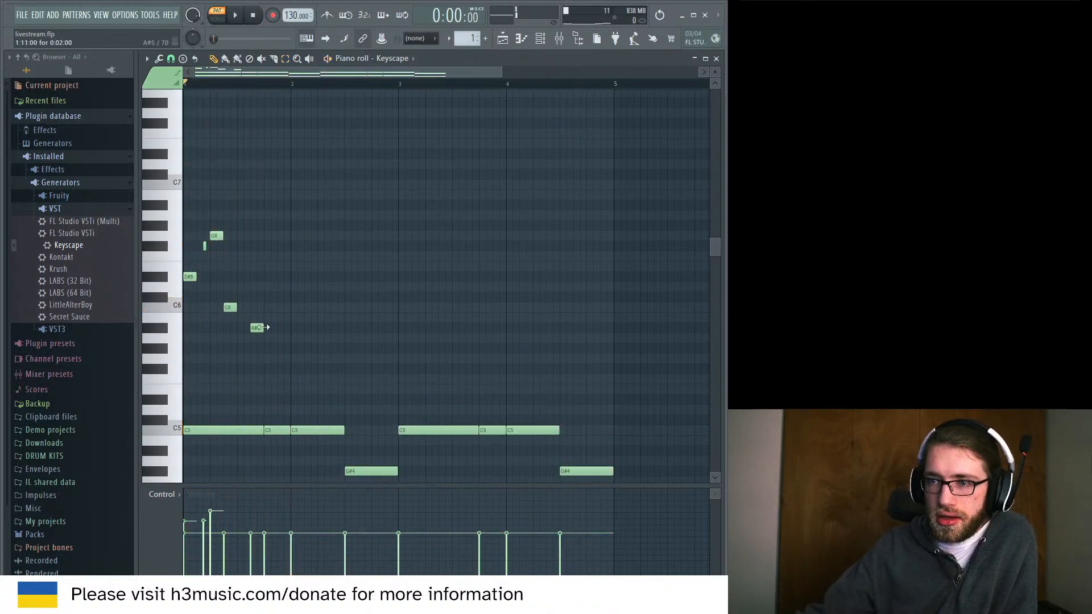
{"action": "key", "text": "space"}
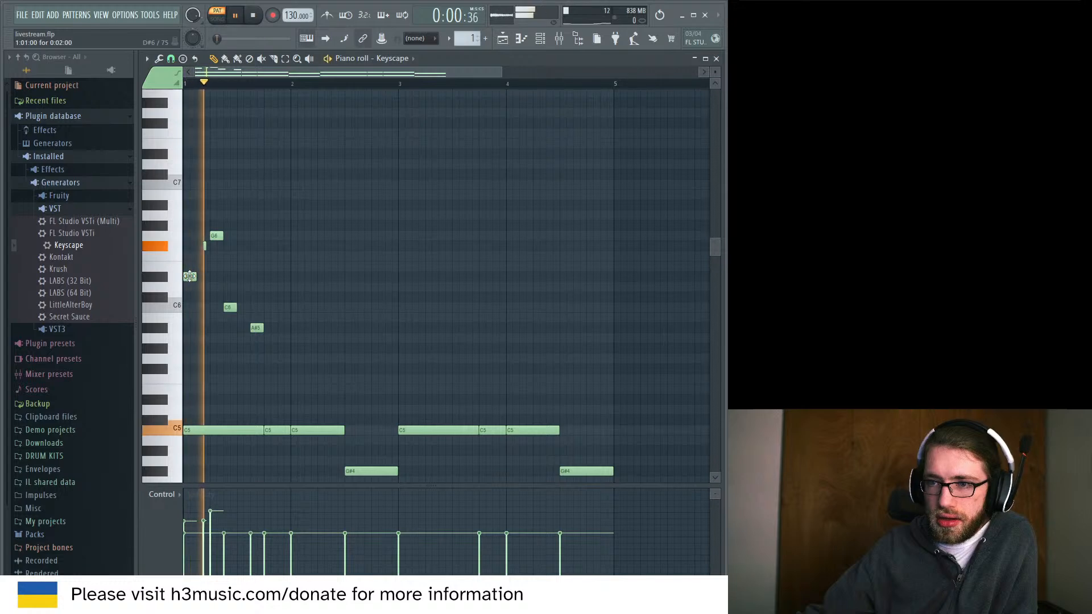
{"action": "key", "text": "space"}
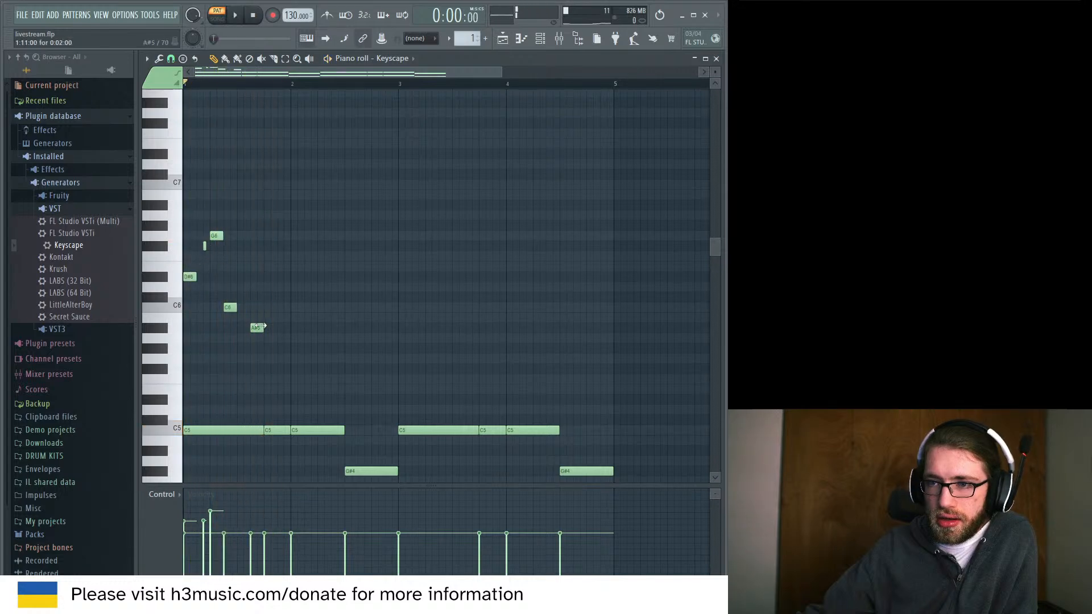
{"action": "key", "text": "space"}
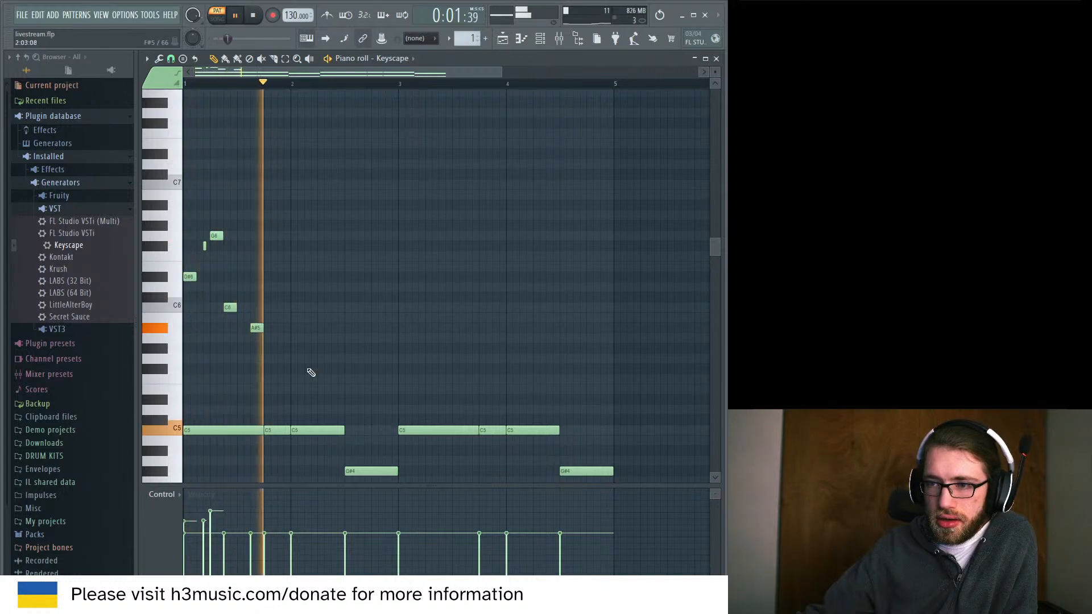
{"action": "key", "text": "space"}
{"action": "left_click", "coordinate": [283, 359]}
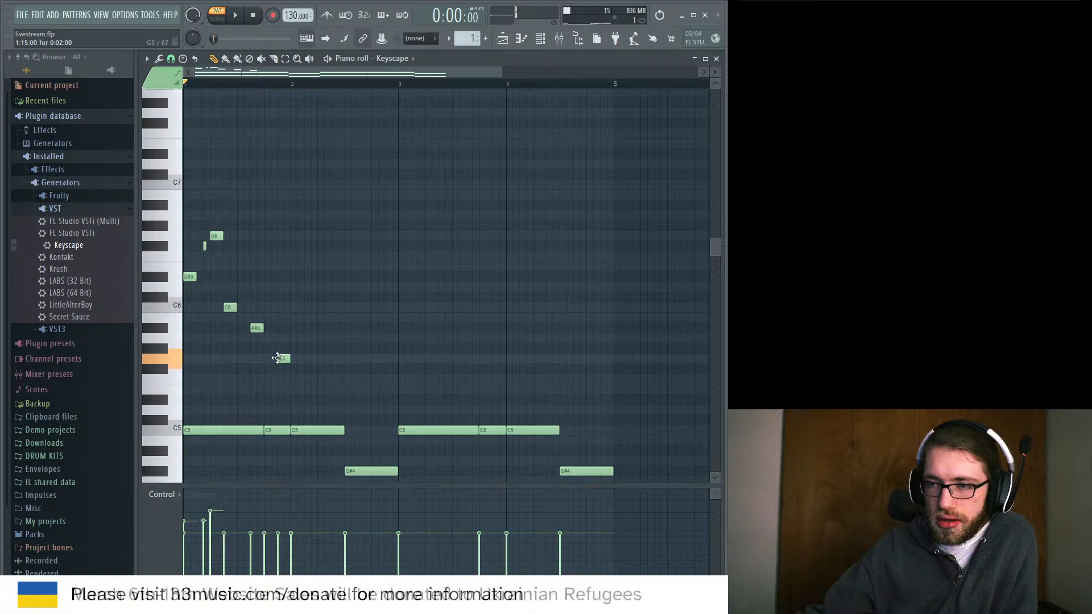
Add a half-step F#5 at step 16 of bar 1, halve G5 to match, and add an eight-step F5 at bar 2, auditioning the phrase.
{"action": "left_click", "coordinate": [274, 370]}
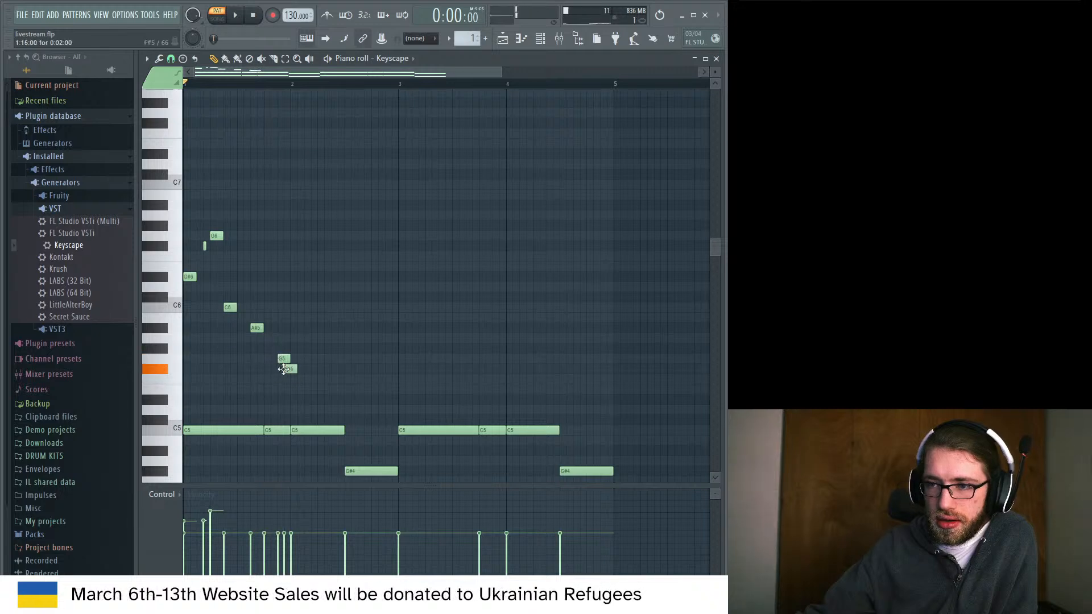
{"action": "left_click_drag", "start_coordinate": [288, 361], "coordinate": [287, 369]}
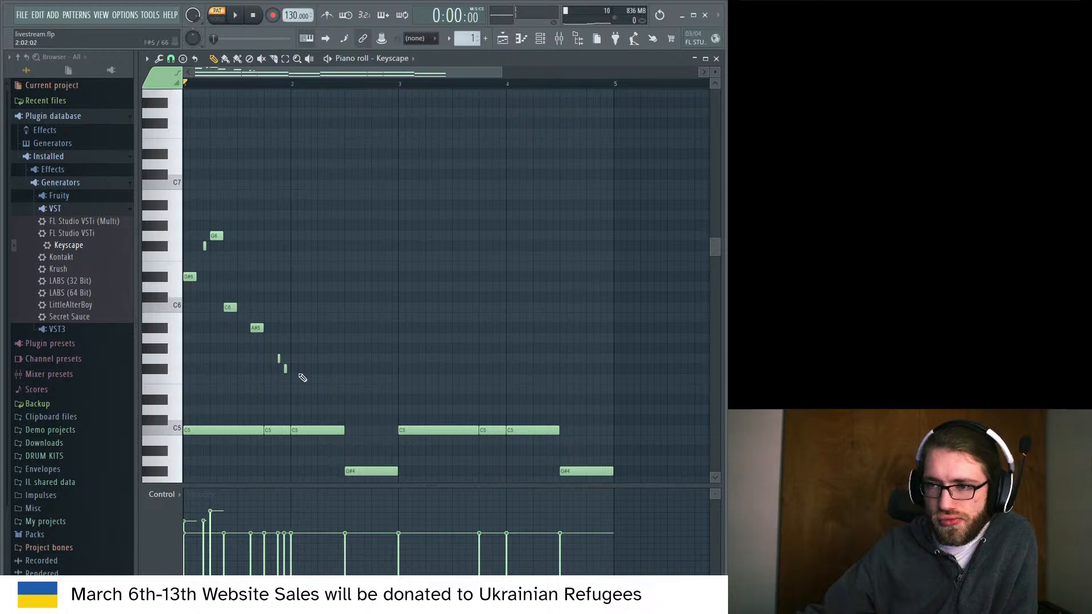
{"action": "left_click", "coordinate": [293, 392]}
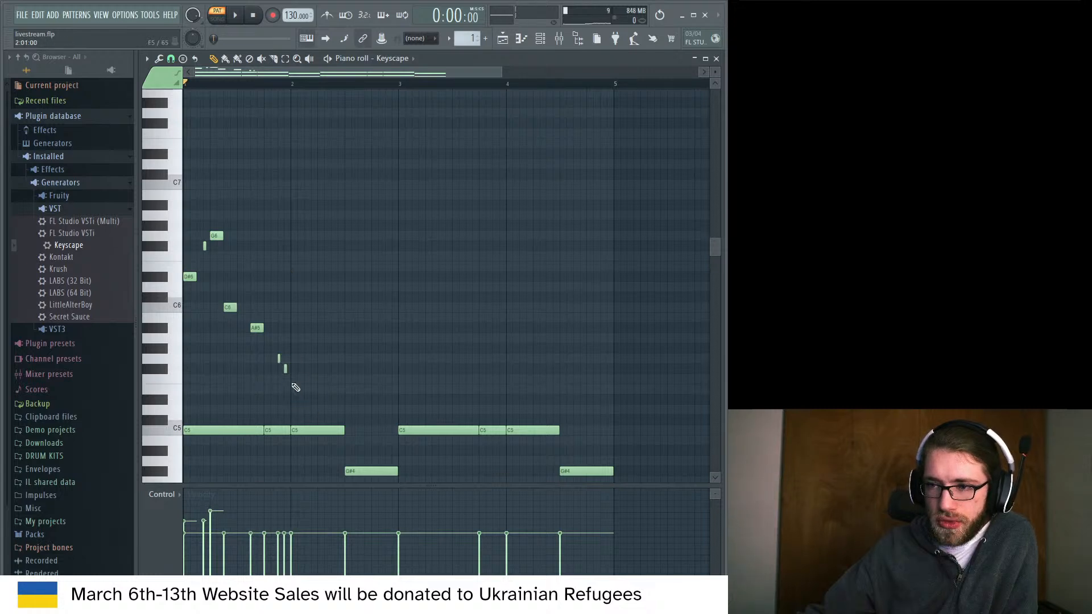
{"action": "key", "text": "space"}
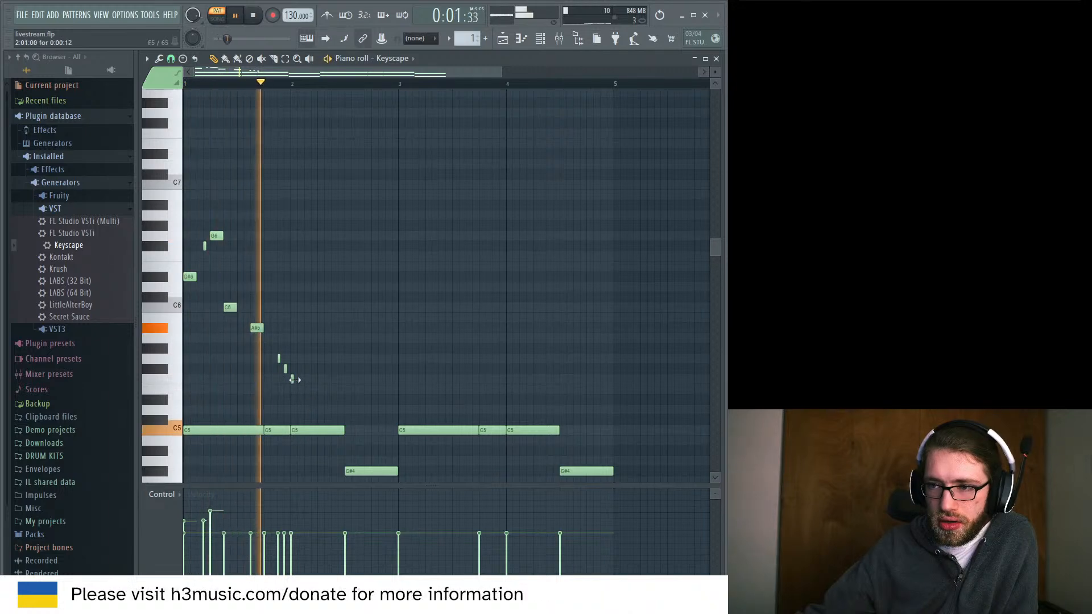
{"action": "left_click_drag", "start_coordinate": [295, 380], "coordinate": [345, 381]}
{"action": "key", "text": "space"}
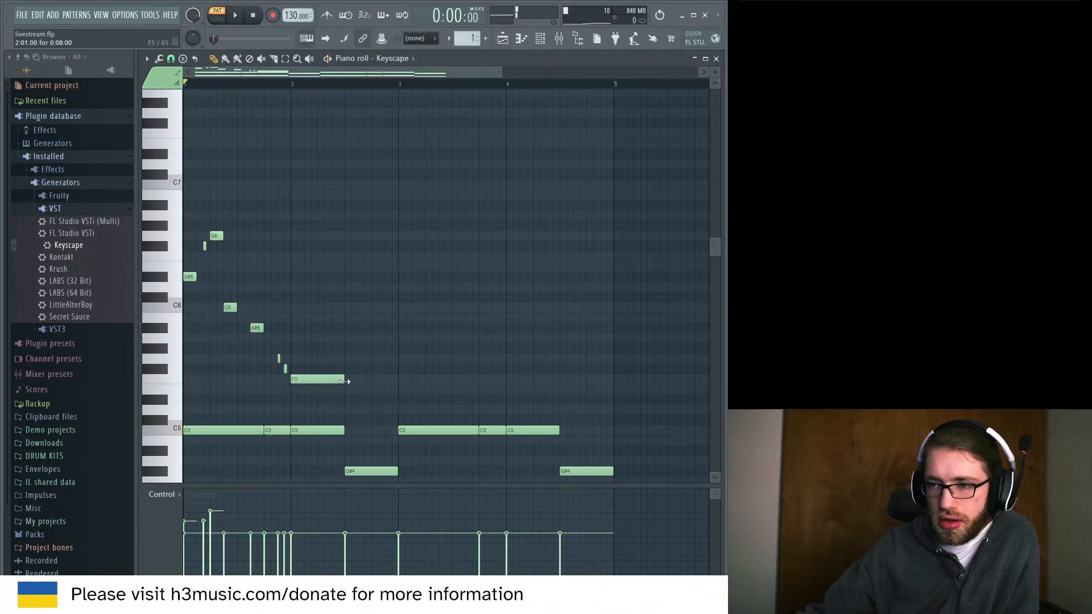
Shorten the F5 in bar 2 to four steps, add a four-step D#5 at step 5, and play back the opening.
{"action": "left_click", "coordinate": [319, 400]}
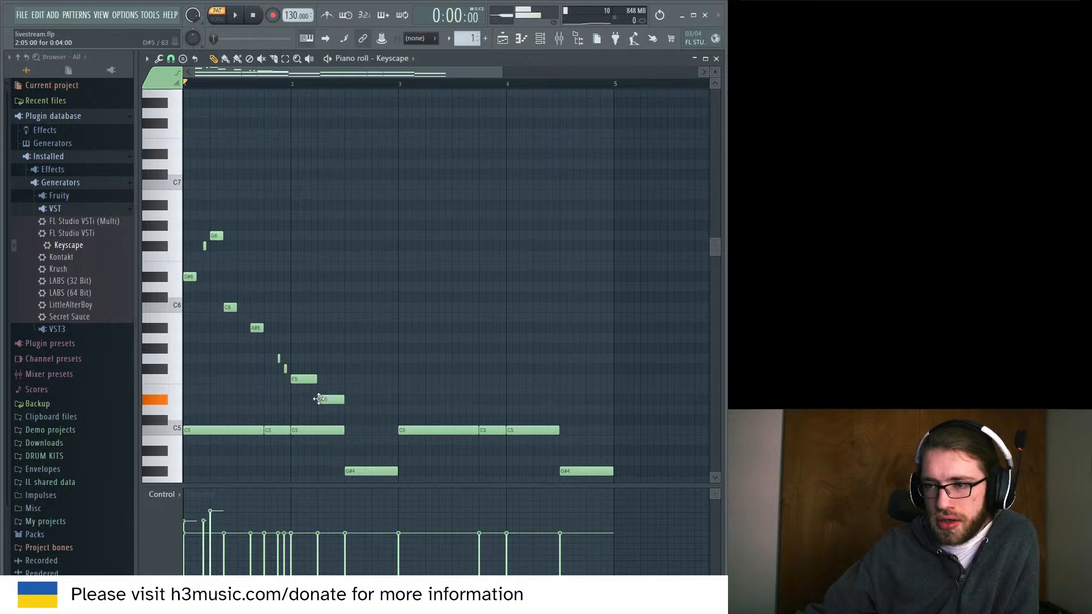
{"action": "key", "text": "space"}
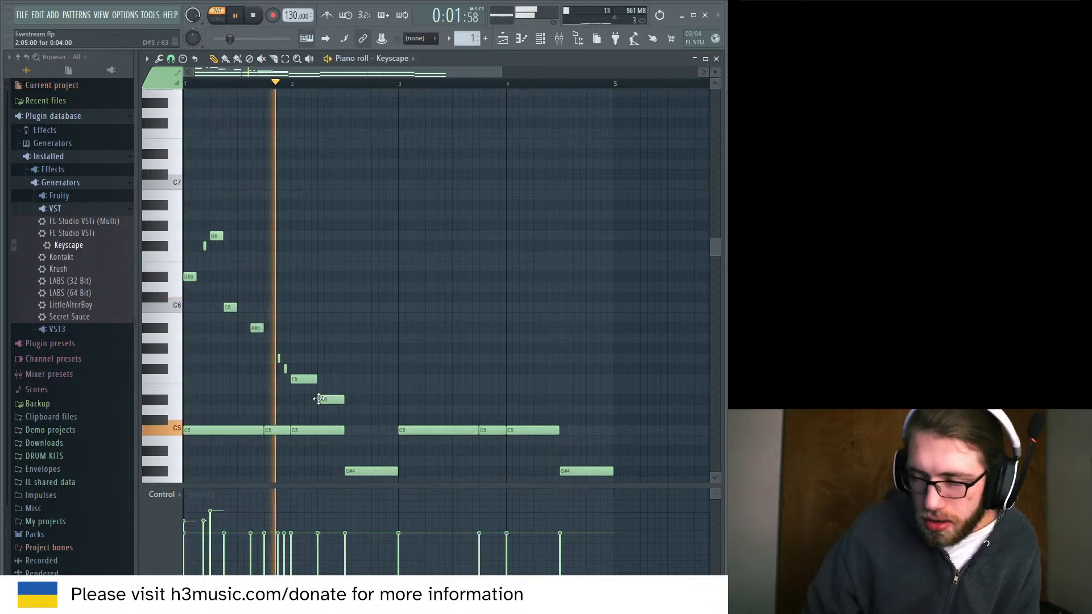
{"action": "key", "text": "space"}
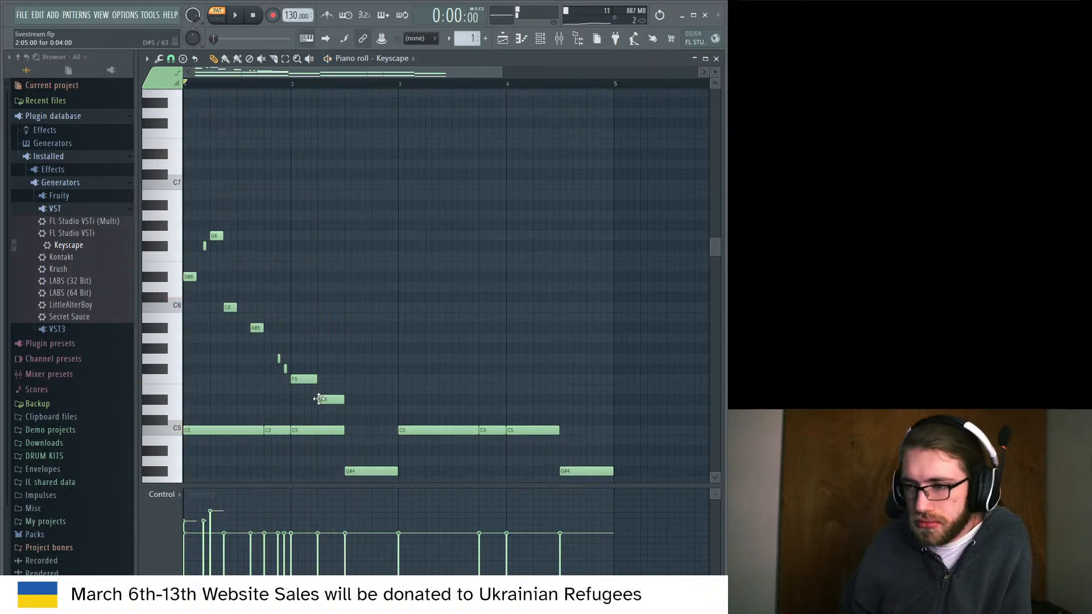
During playback, move bar 2's D#5 to step 7 with a two-step length and extend the F5 to five and a half steps.
{"action": "key", "text": "space"}
{"action": "mouse_move", "coordinate": [327, 400]}
{"action": "left_mouse_down"}
{"action": "mouse_move", "coordinate": [341, 400]}
{"action": "mouse_move", "coordinate": [327, 381]}
{"action": "left_mouse_up"}
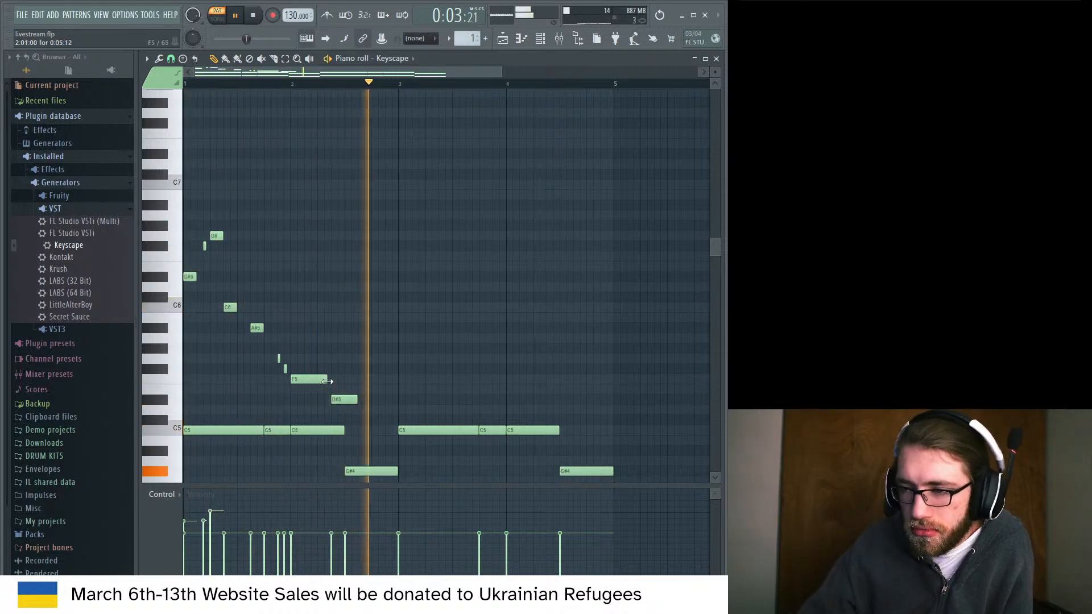
{"action": "key", "text": "space"}
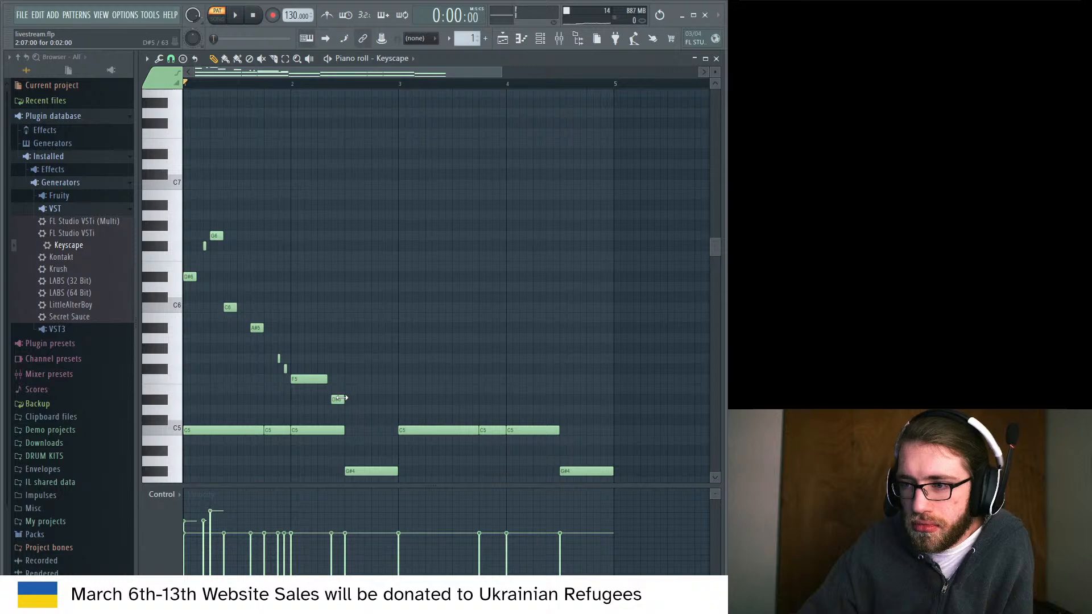
Add a two-step D5 at step 11 and a four-step A#5 at step 13 of bar 2, and play back the melody.
{"action": "left_click", "coordinate": [363, 411]}
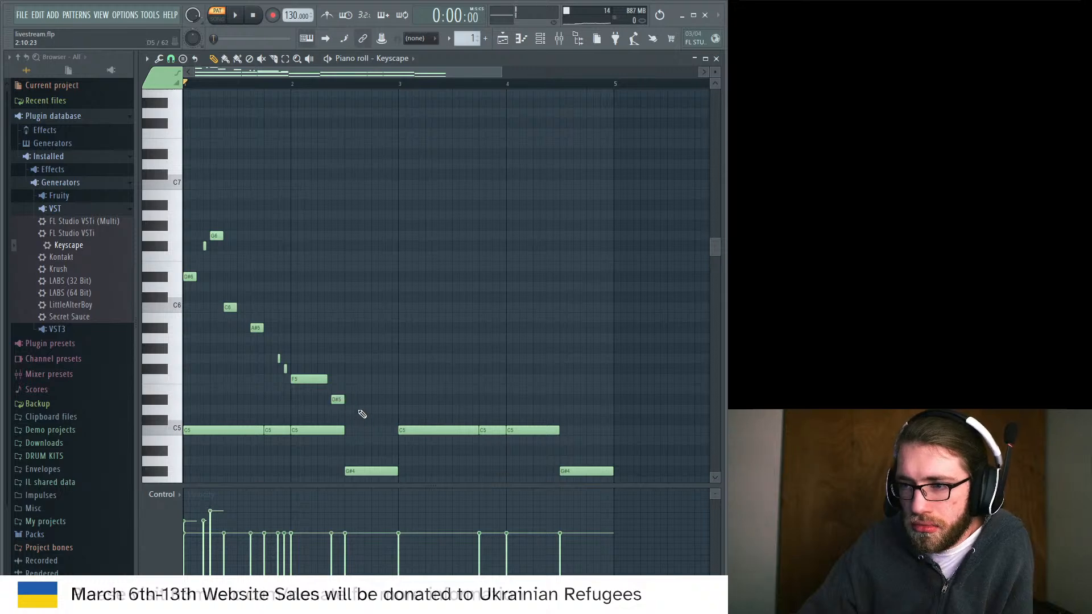
{"action": "left_click", "coordinate": [376, 348]}
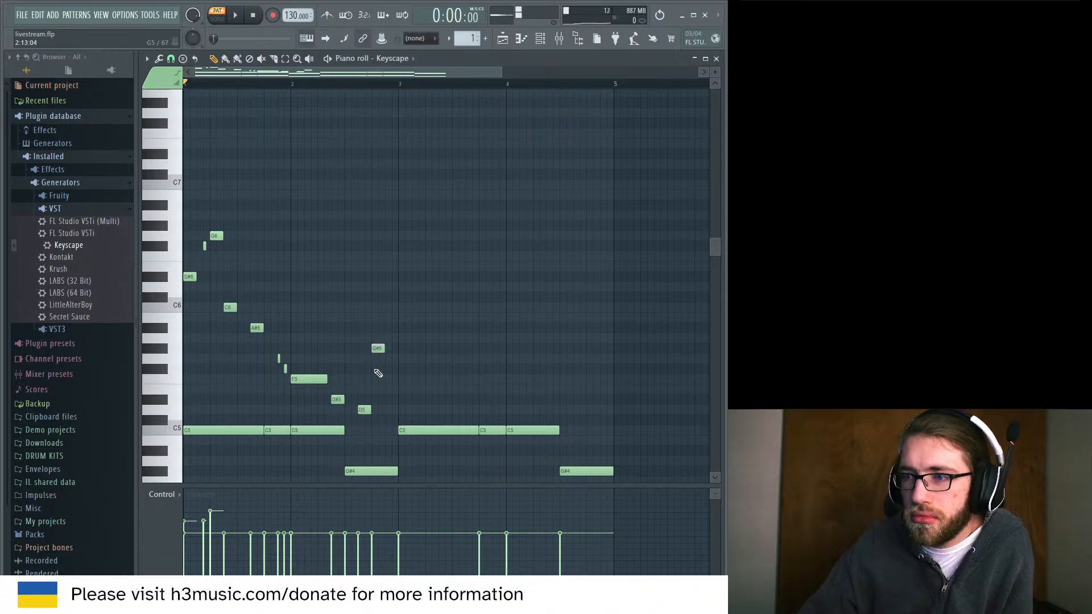
{"action": "left_click_drag", "start_coordinate": [379, 349], "coordinate": [398, 330]}
{"action": "key", "text": "space"}
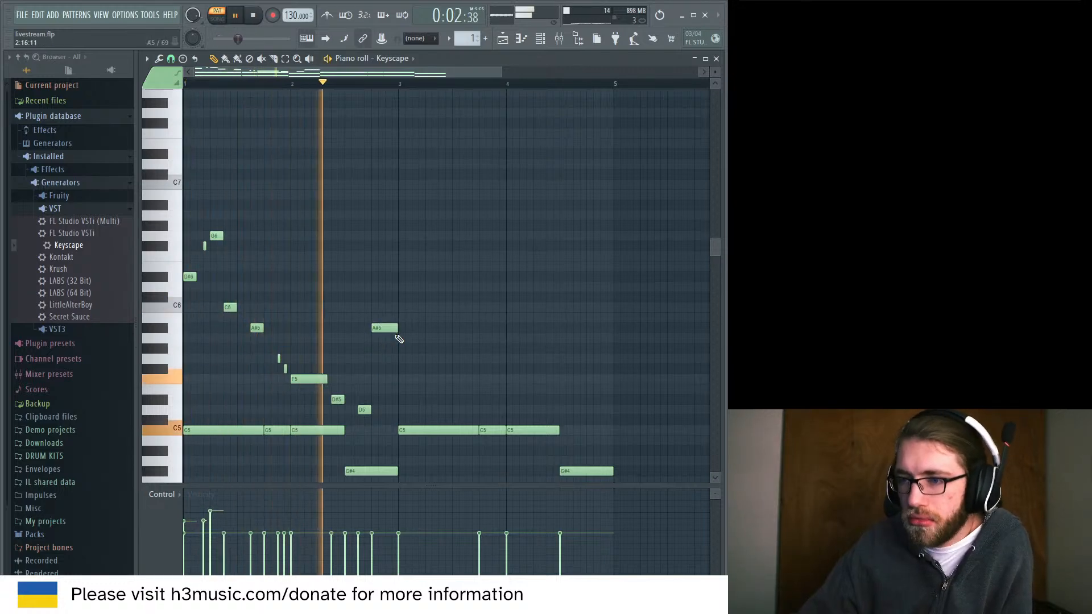
{"action": "key", "text": "space"}
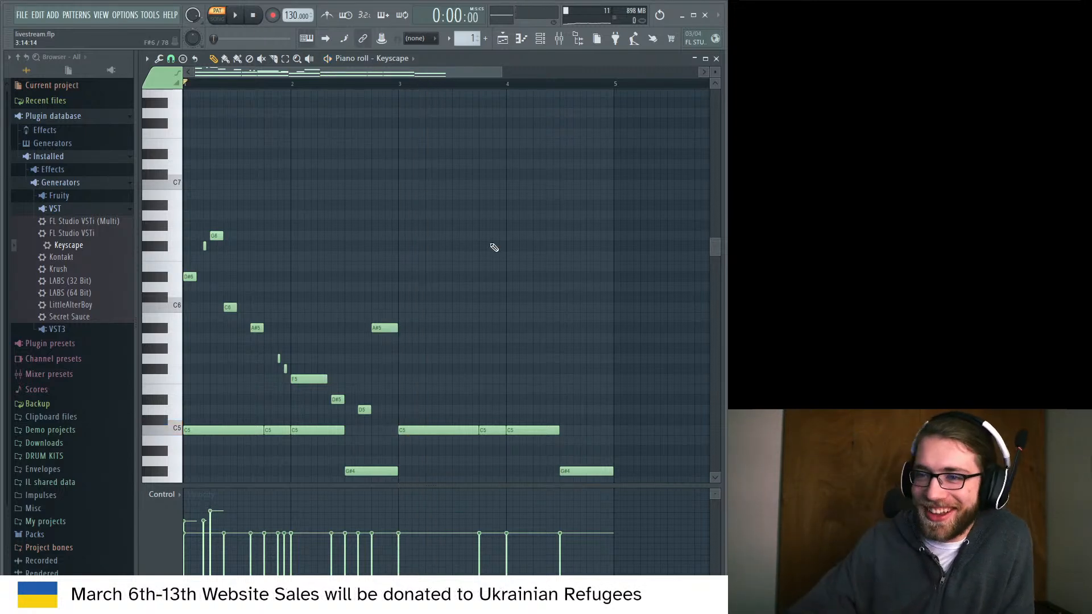
{"action": "key", "text": "space"}
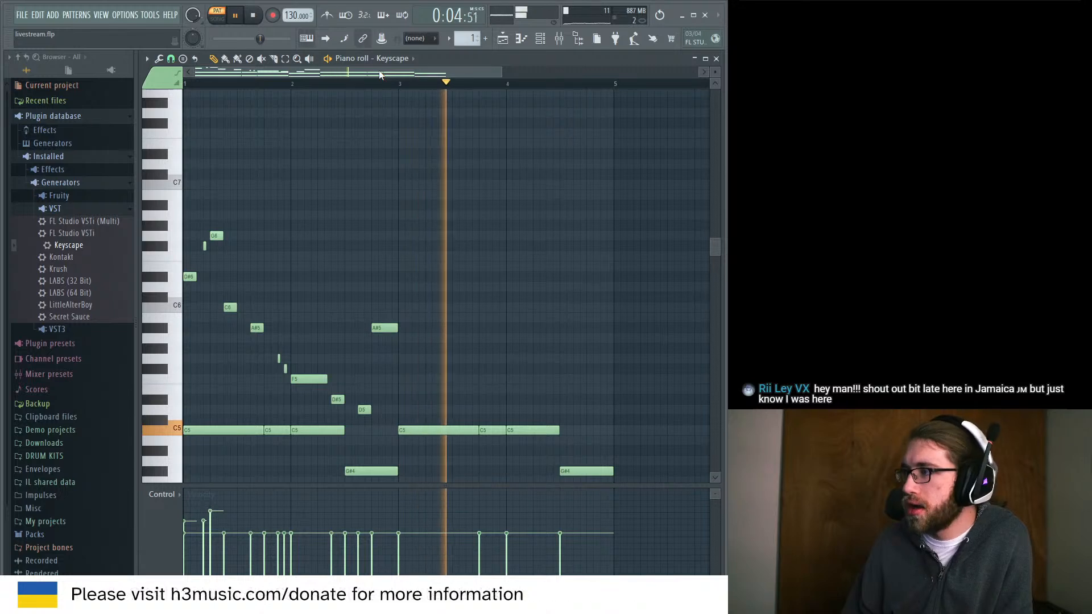
{"action": "key", "text": "space"}
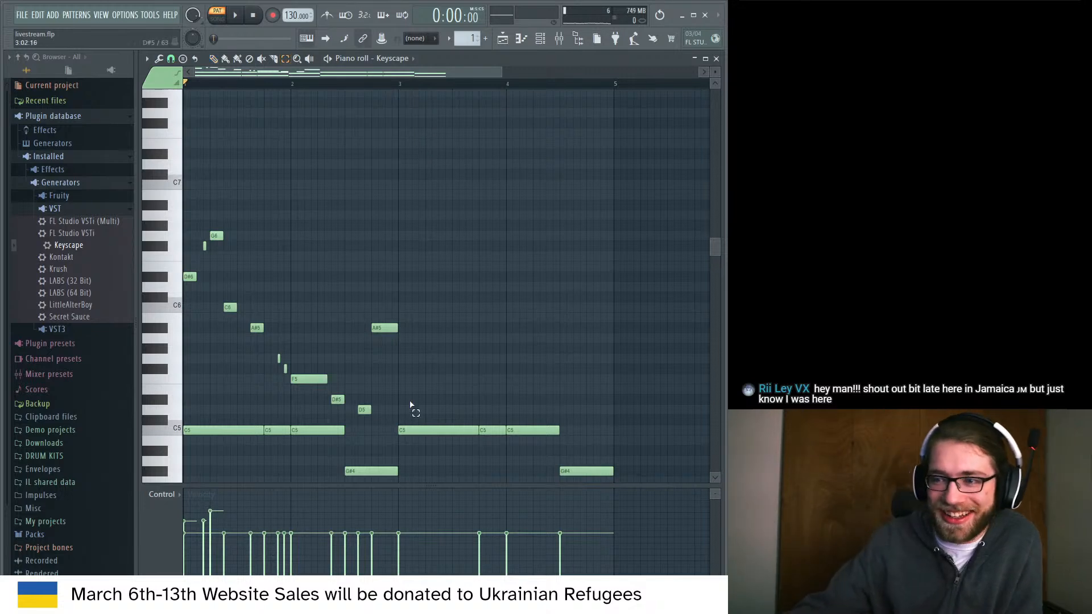
Select the melody notes from bar 1's C6 through the end of bar 2, raise their velocities, and play them back.
{"action": "left_click_drag", "start_coordinate": [410, 425], "coordinate": [290, 318]}
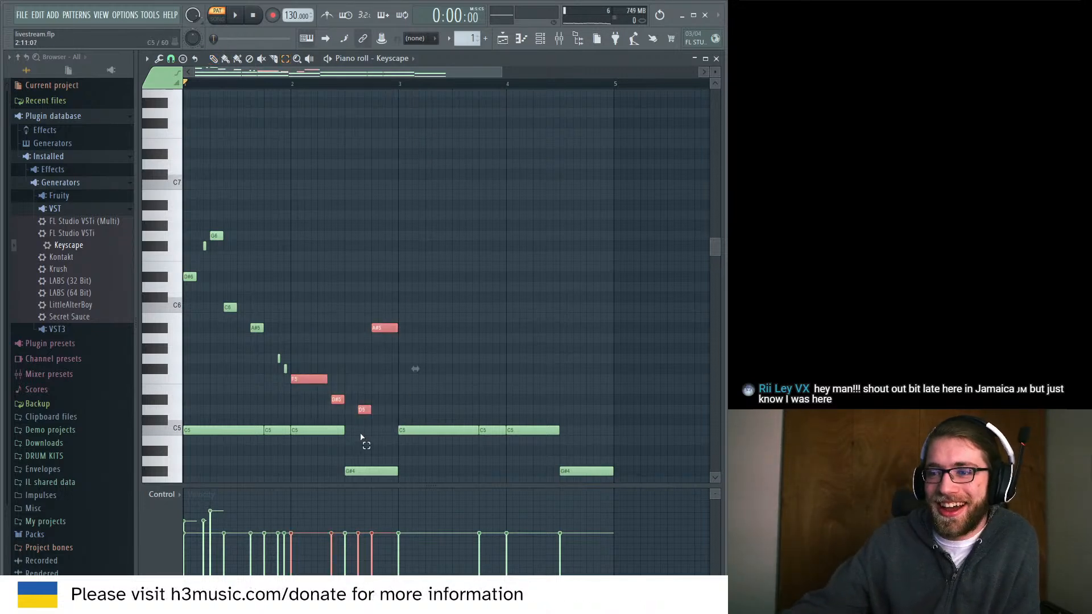
{"action": "left_click_drag", "start_coordinate": [290, 379], "coordinate": [230, 302]}
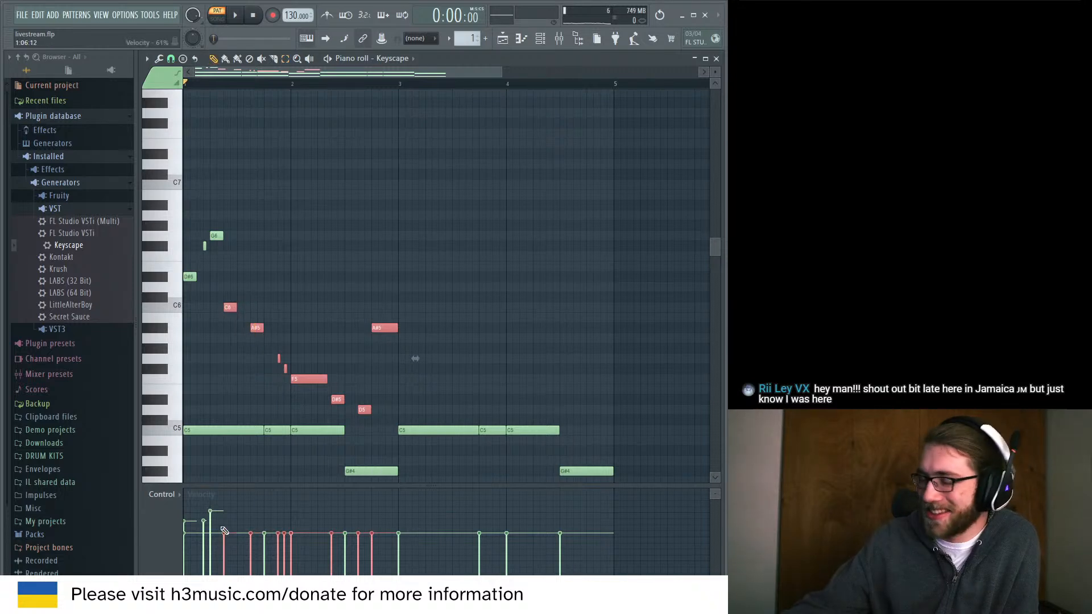
{"action": "mouse_move", "coordinate": [273, 520]}
{"action": "left_mouse_down"}
{"action": "mouse_move", "coordinate": [370, 510]}
{"action": "mouse_move", "coordinate": [391, 529]}
{"action": "mouse_move", "coordinate": [368, 518]}
{"action": "left_mouse_up"}
{"action": "key", "text": "space"}
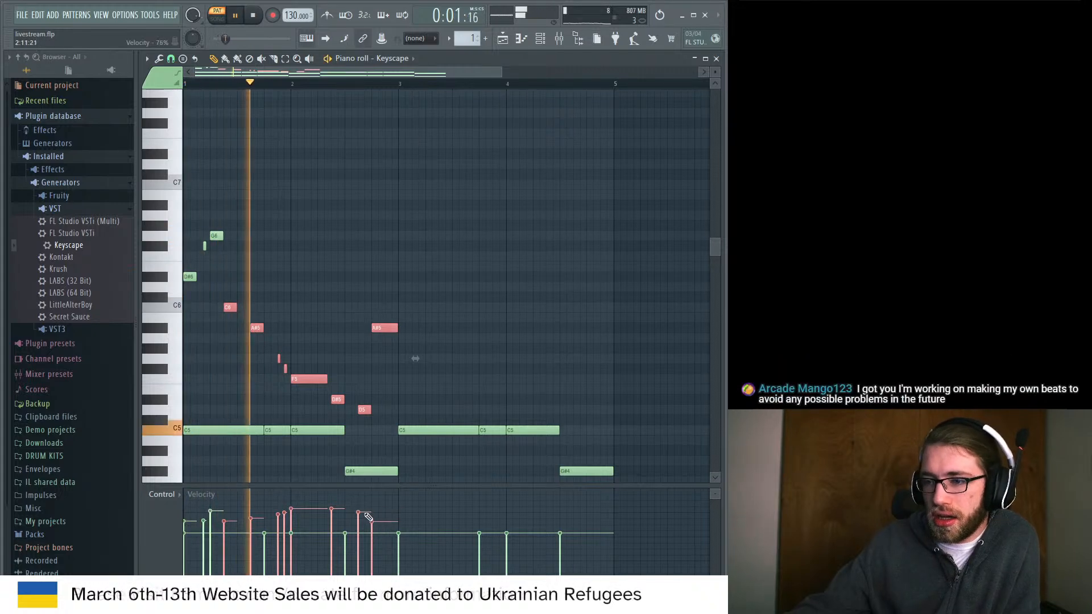
{"action": "key", "text": "space"}
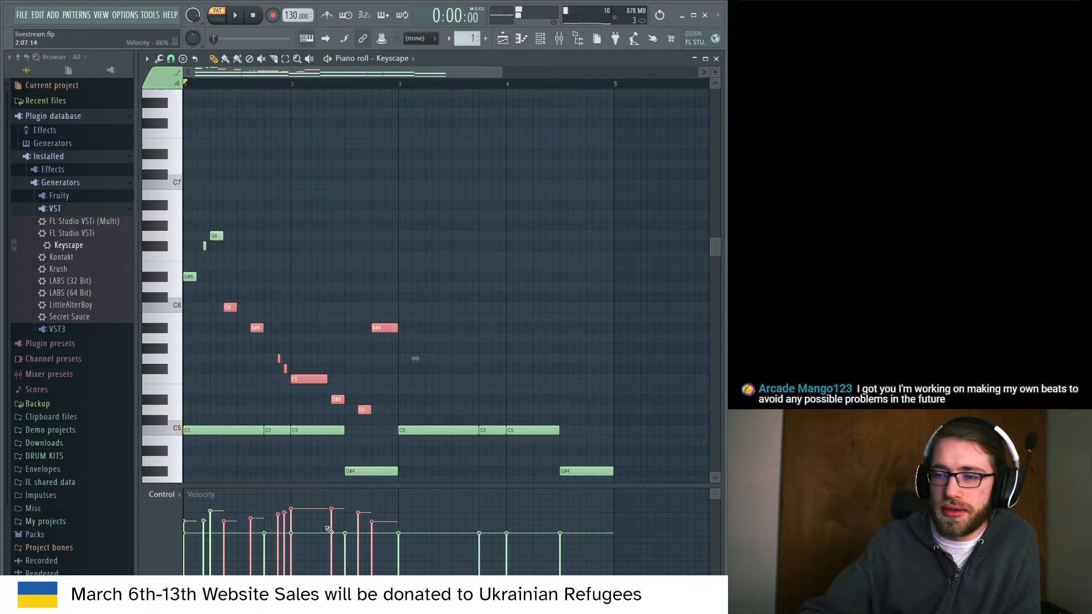
Lower the velocities of the G5, F#5 and F5 around the bar 2 line and of bar 2's last three melody notes, checking by playback.
{"action": "left_click", "coordinate": [292, 527]}
{"action": "key", "text": "space"}
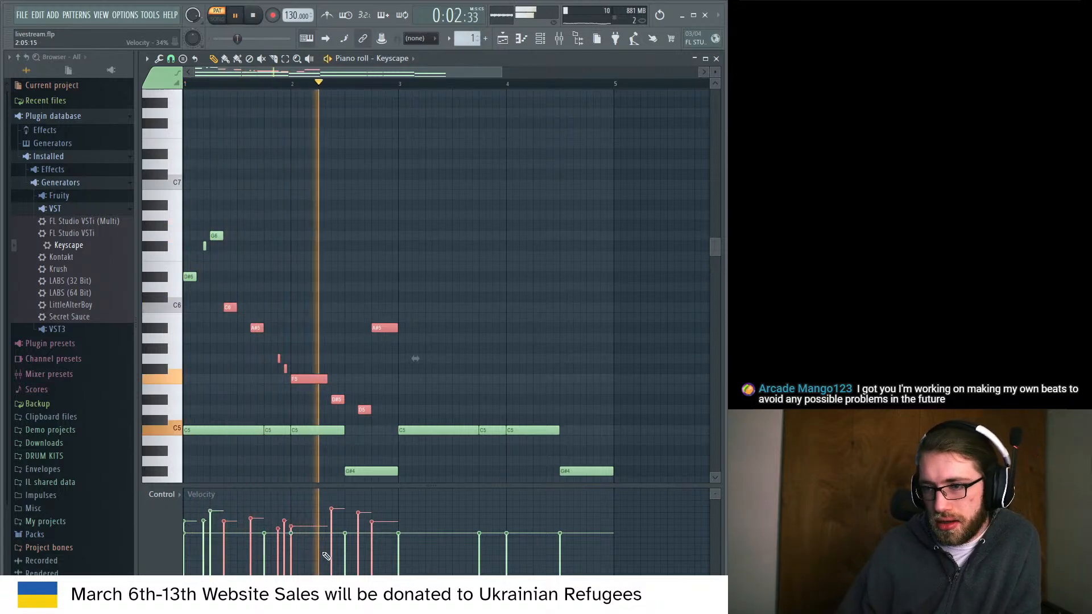
{"action": "key", "text": "space"}
{"action": "key", "text": "space"}
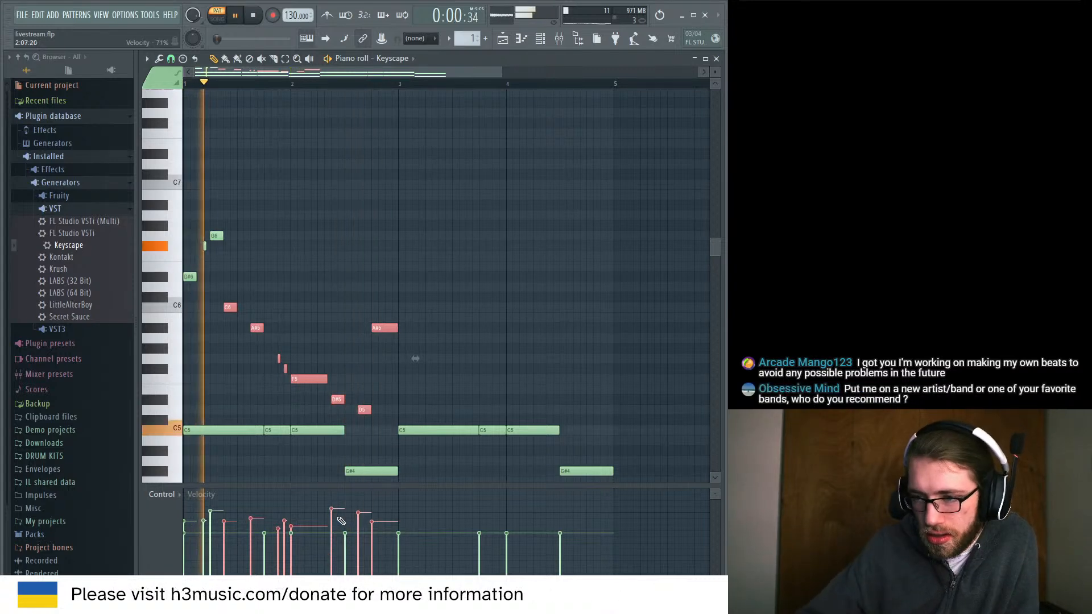
{"action": "left_click_drag", "start_coordinate": [372, 523], "coordinate": [371, 531]}
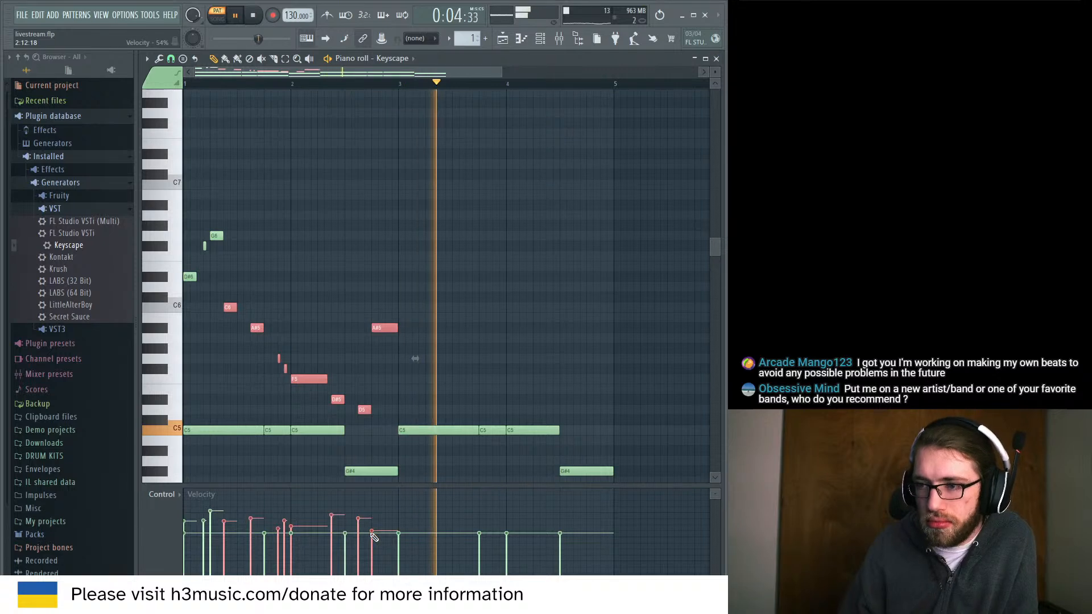
{"action": "key", "text": "space"}
{"action": "key", "text": "space"}
Select the whole two-bar melody, duplicate it into bars 3 and 4, play it back, and deselect the notes.
{"action": "left_click", "coordinate": [285, 58]}
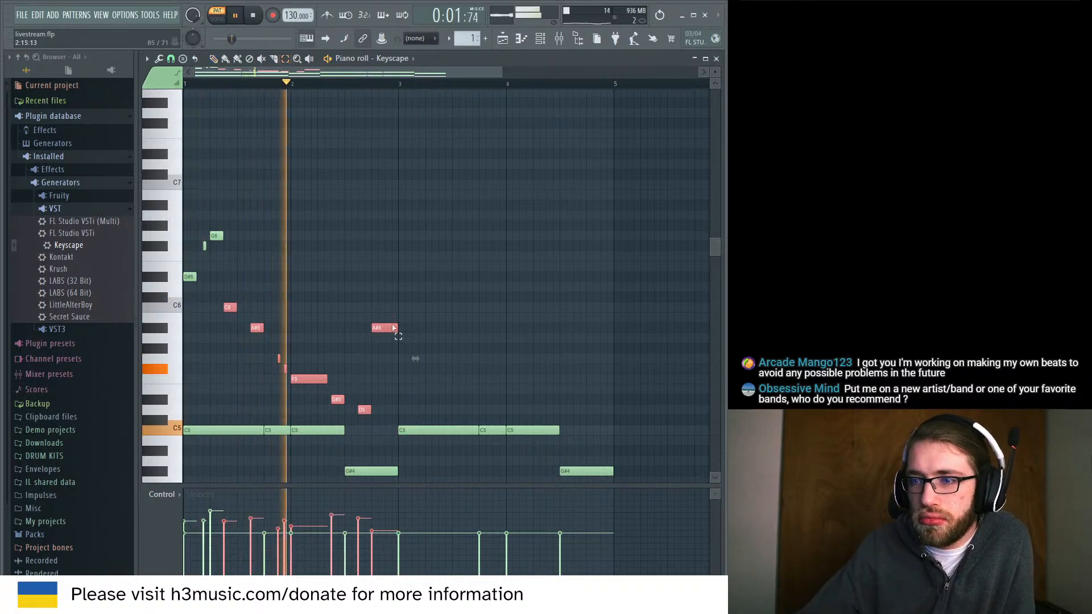
{"action": "left_click_drag", "start_coordinate": [425, 415], "coordinate": [189, 210]}
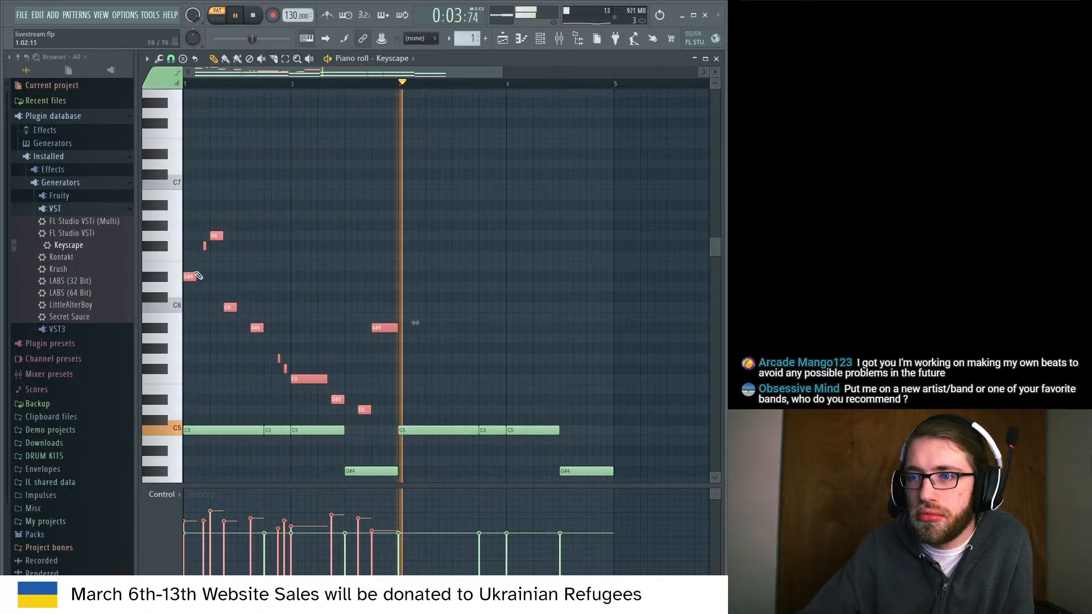
{"action": "key", "text": "ctrl+b"}
{"action": "left_click_drag", "start_coordinate": [405, 263], "coordinate": [404, 277]}
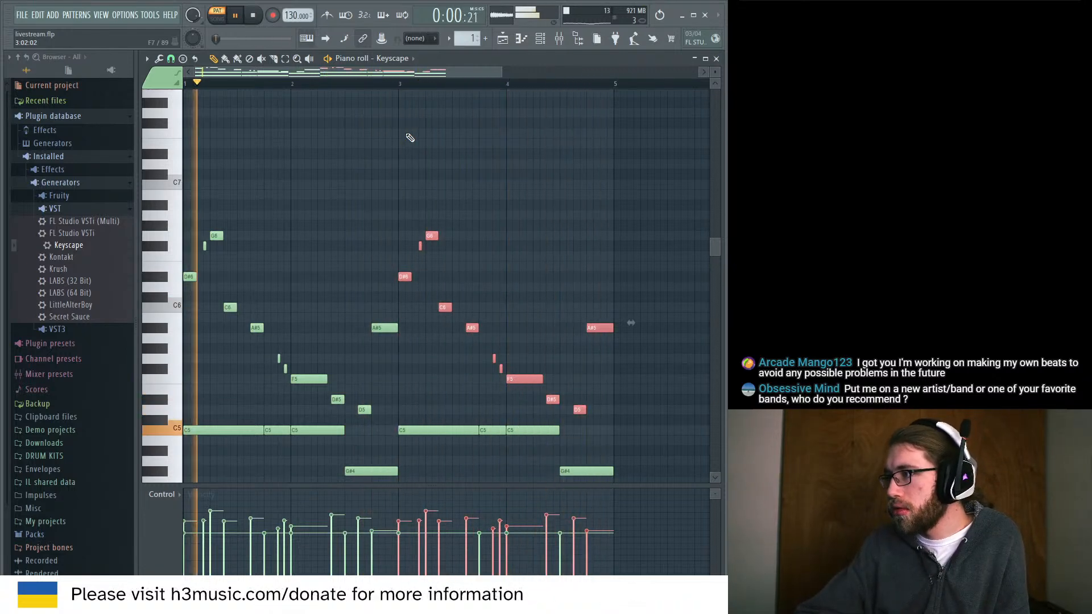
{"action": "key", "text": "space"}
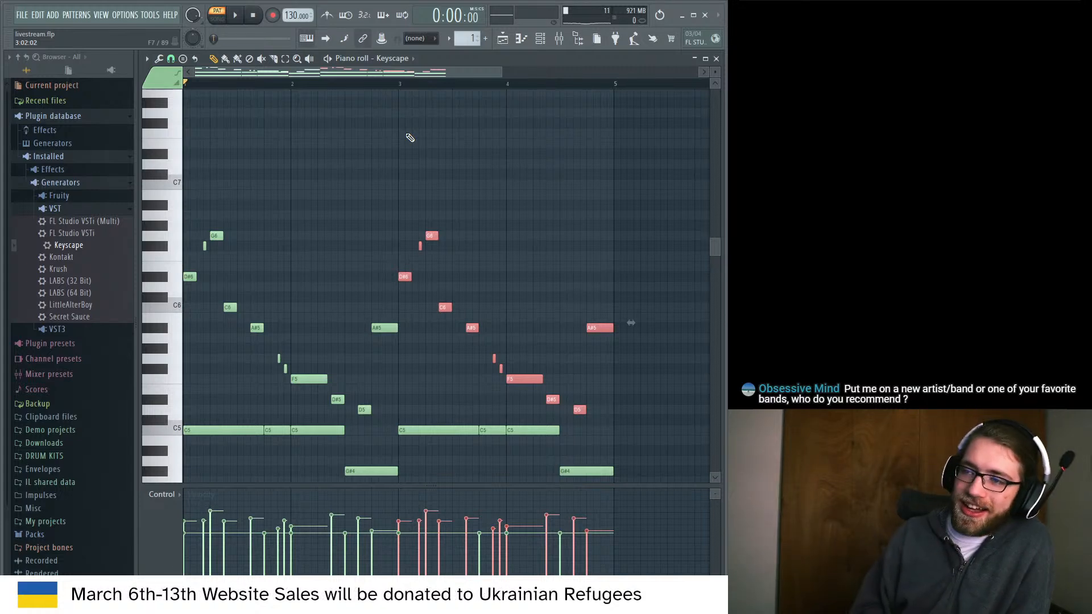
{"action": "left_click", "coordinate": [408, 146]}
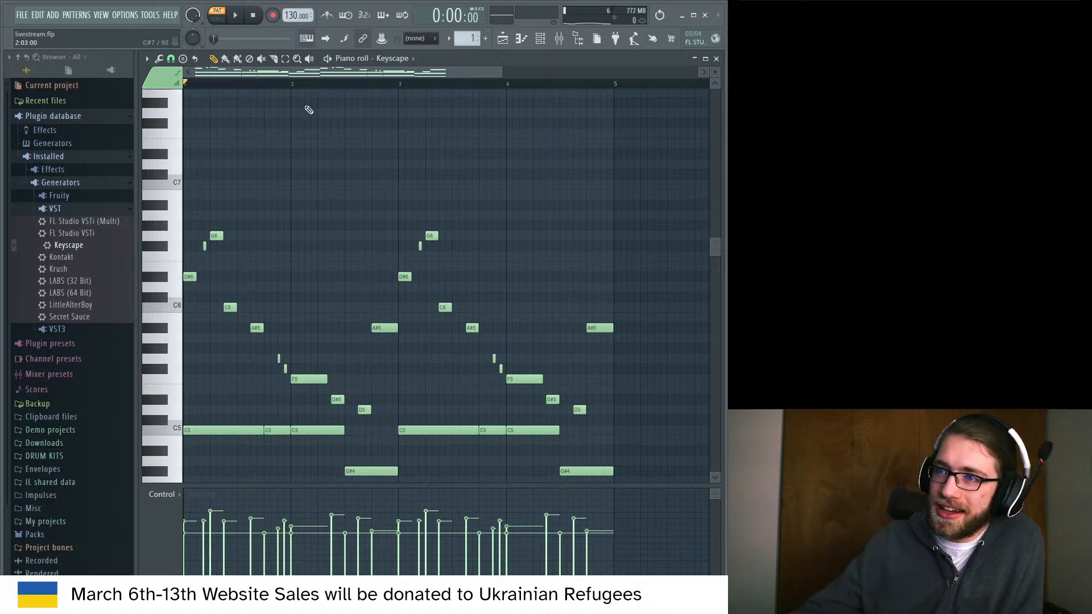
{"action": "left_click", "coordinate": [286, 59]}
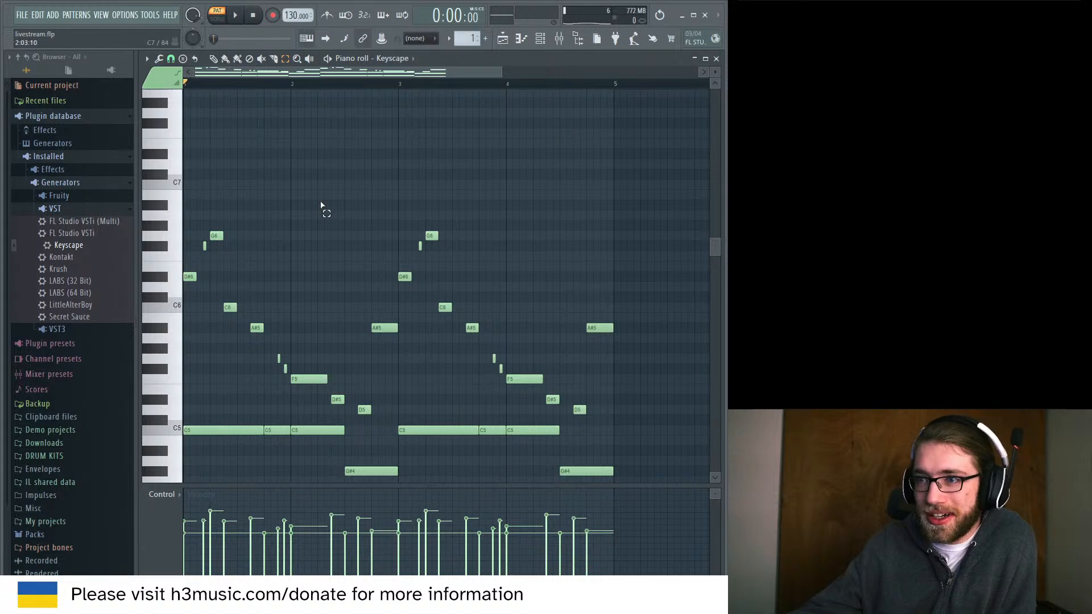
{"action": "scroll", "coordinate": [324, 210], "scroll_direction": "down", "scroll_amount": 2}
{"action": "scroll", "coordinate": [324, 210], "scroll_direction": "up", "scroll_amount": 1}
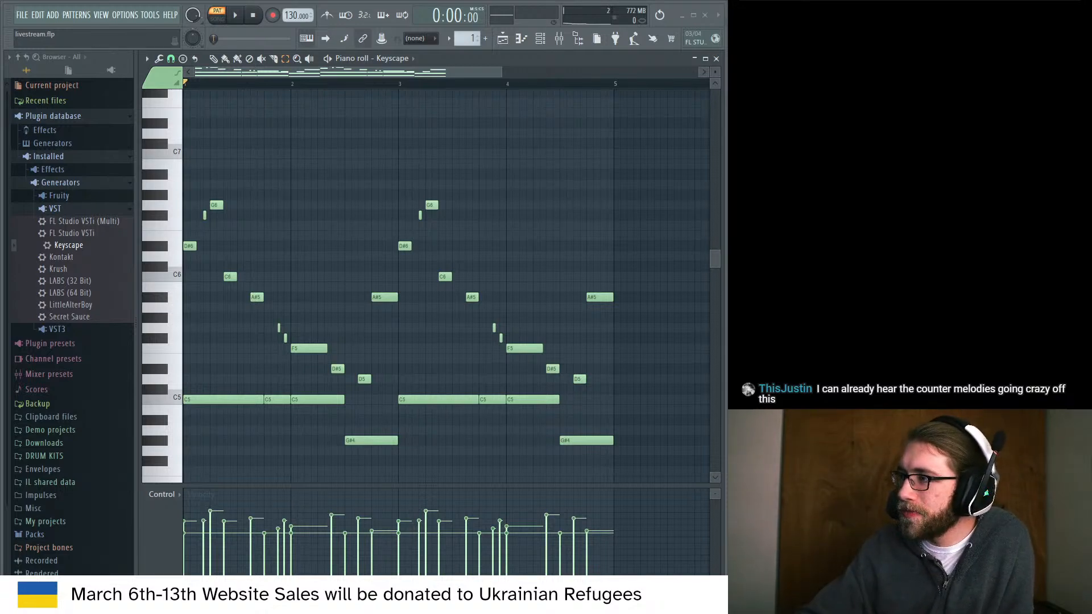
Bring Spotify into view to show the GLEAM single and the Night Beats artist page, and return to the FL Studio piano roll.
{"action": "left_click_drag", "start_coordinate": [728, 103], "coordinate": [469, 73]}
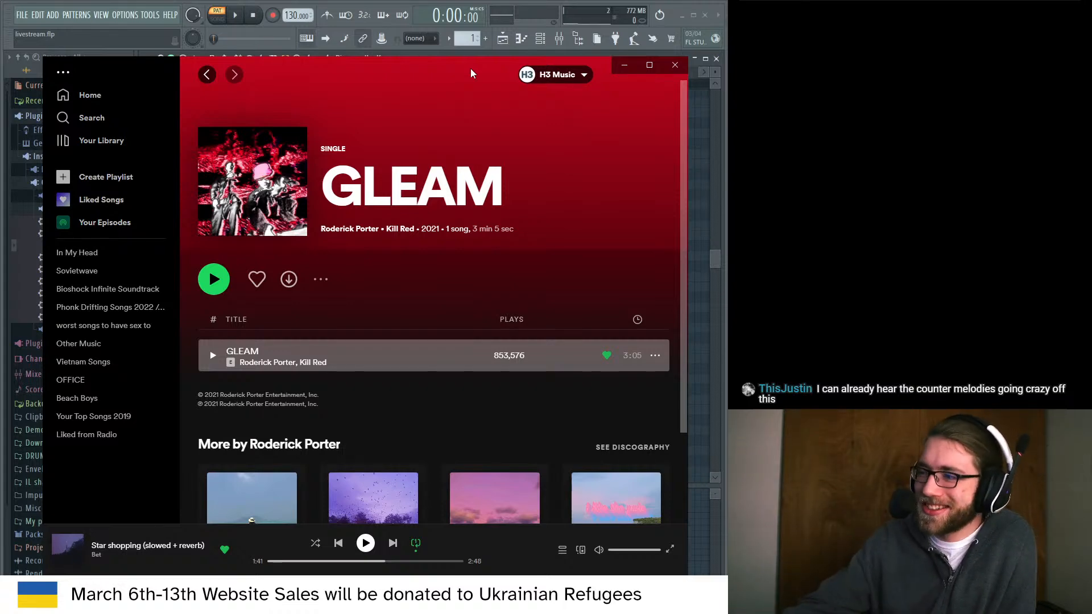
{"action": "left_click_drag", "start_coordinate": [462, 66], "coordinate": [728, 108]}
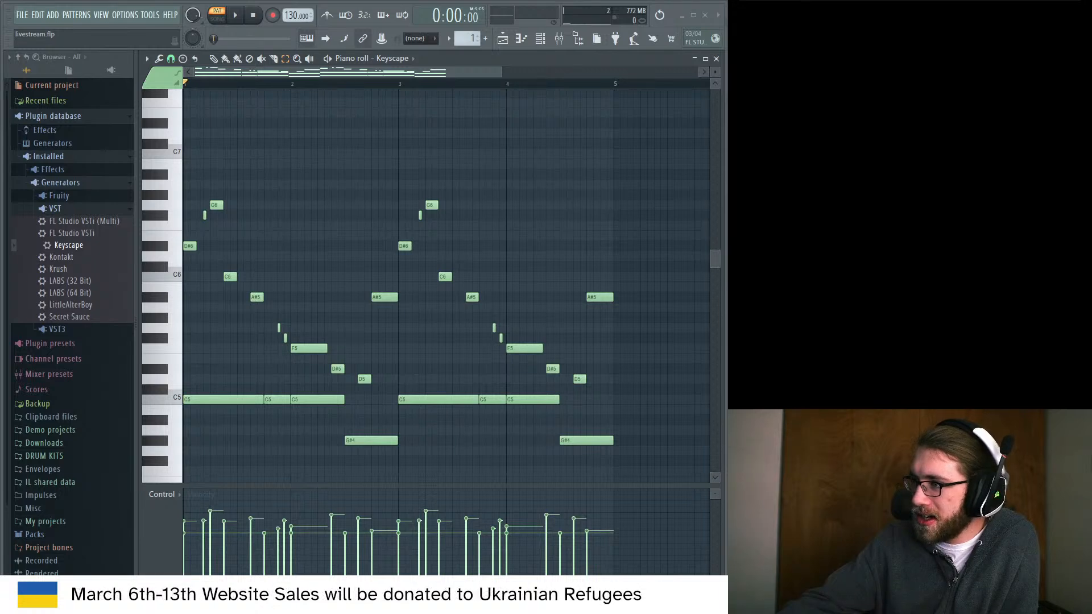
{"action": "left_click_drag", "start_coordinate": [728, 117], "coordinate": [405, 90]}
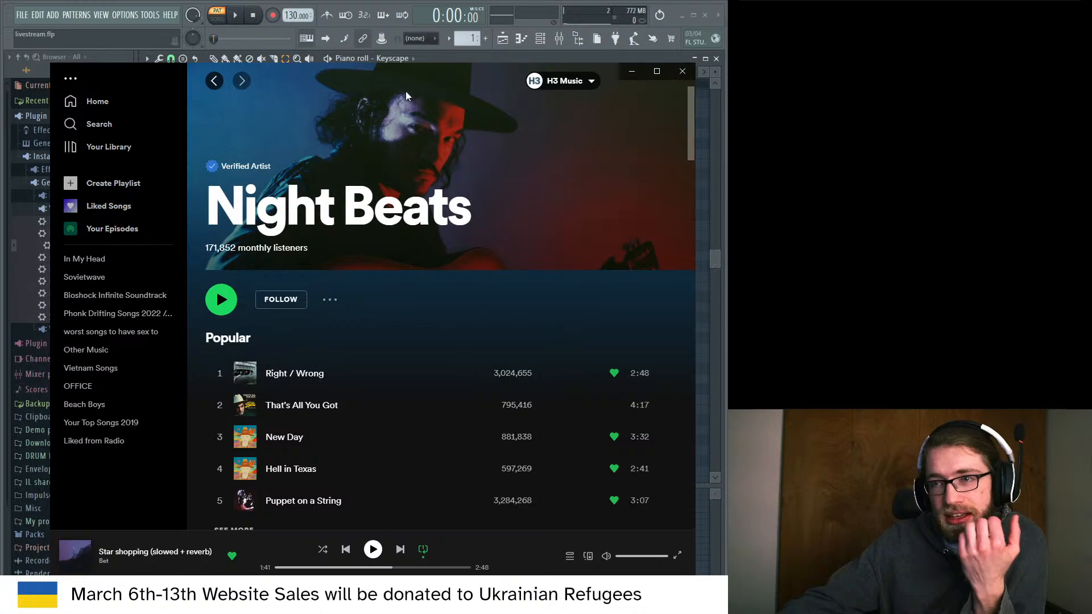
{"action": "left_click_drag", "start_coordinate": [285, 92], "coordinate": [728, 117]}
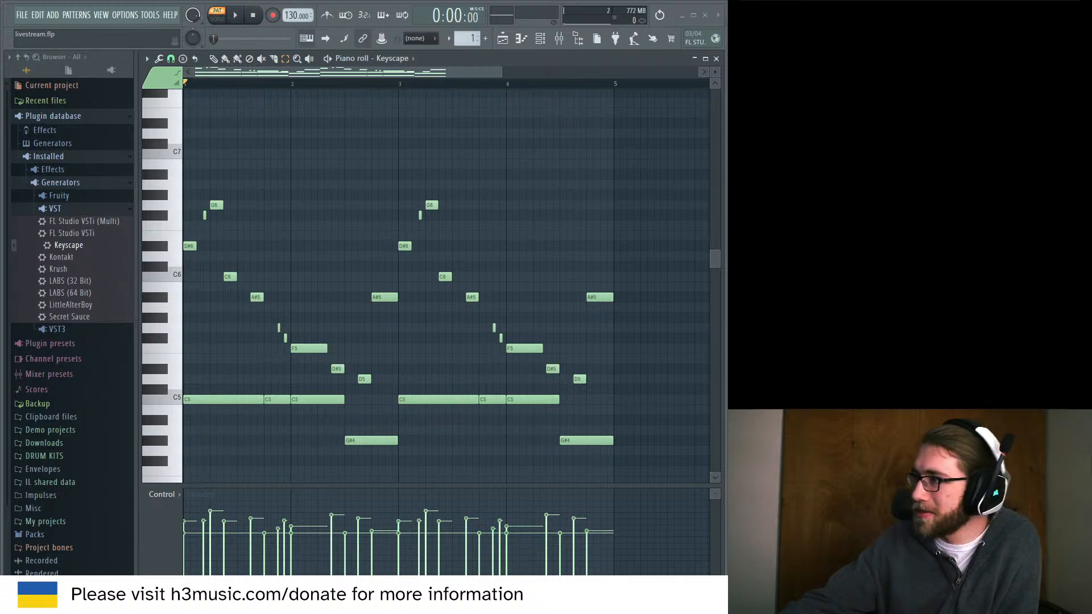
{"action": "key", "text": "super+Down"}
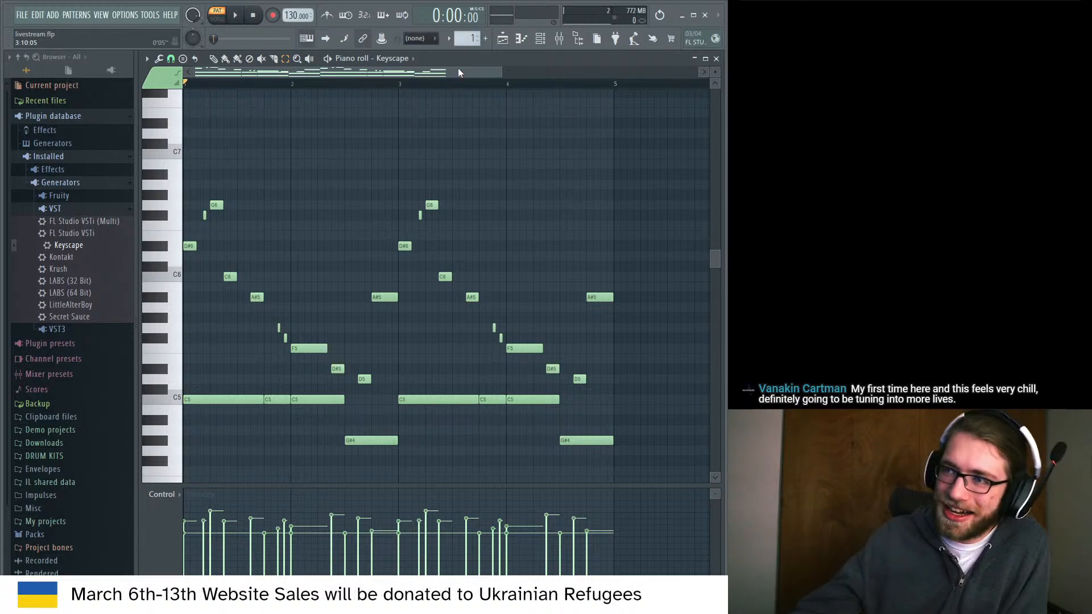
Raise bar 3's short A#5 melody note five semitones to D#6, playing the pattern before and after the change.
{"action": "key", "text": "space"}
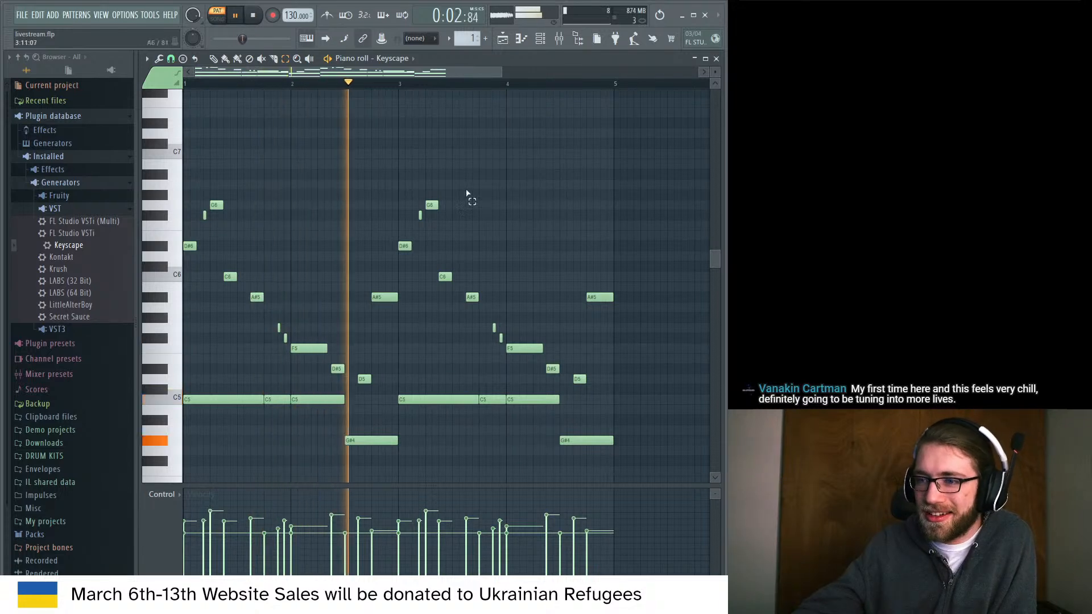
{"action": "key", "text": "space"}
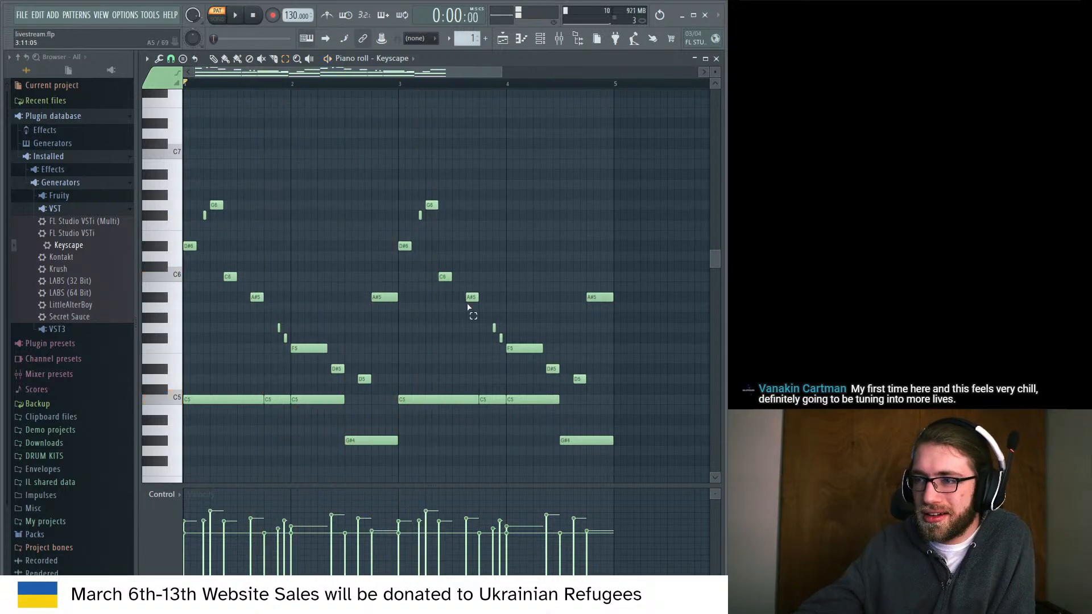
{"action": "left_click_drag", "start_coordinate": [459, 284], "coordinate": [472, 322]}
{"action": "key", "text": "shift+Up"}
{"action": "key", "text": "shift+Up"}
{"action": "key", "text": "shift+Up"}
{"action": "key", "text": "shift+Up"}
{"action": "key", "text": "shift+Up"}
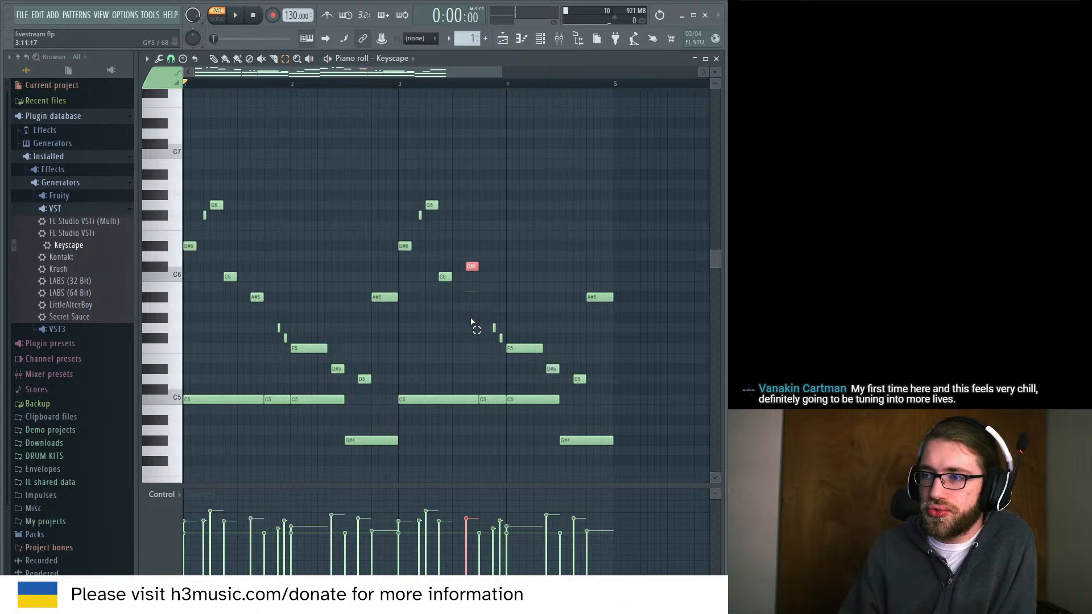
{"action": "key", "text": "space"}
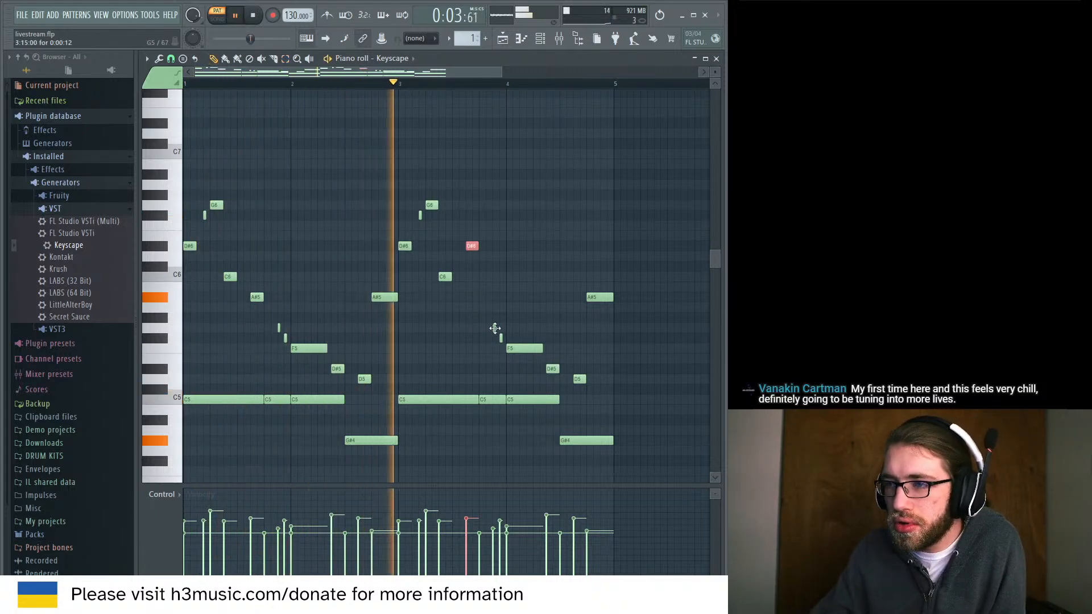
{"action": "key", "text": "space"}
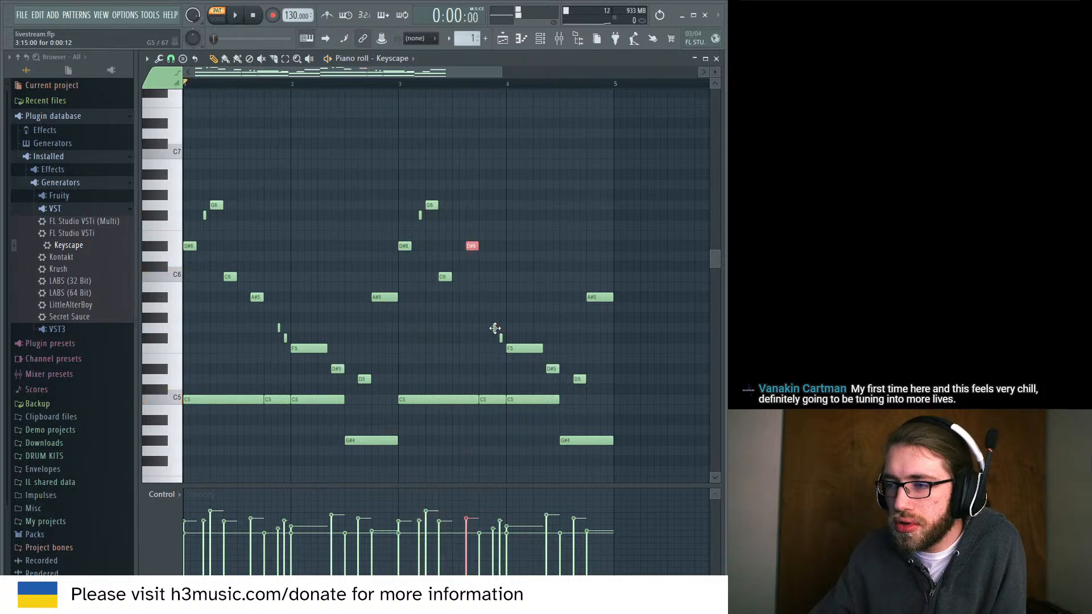
Rework the short notes at the end of bar 3 into a quick G6, F6, F#6, D#6, C6 run.
{"action": "left_click", "coordinate": [491, 216]}
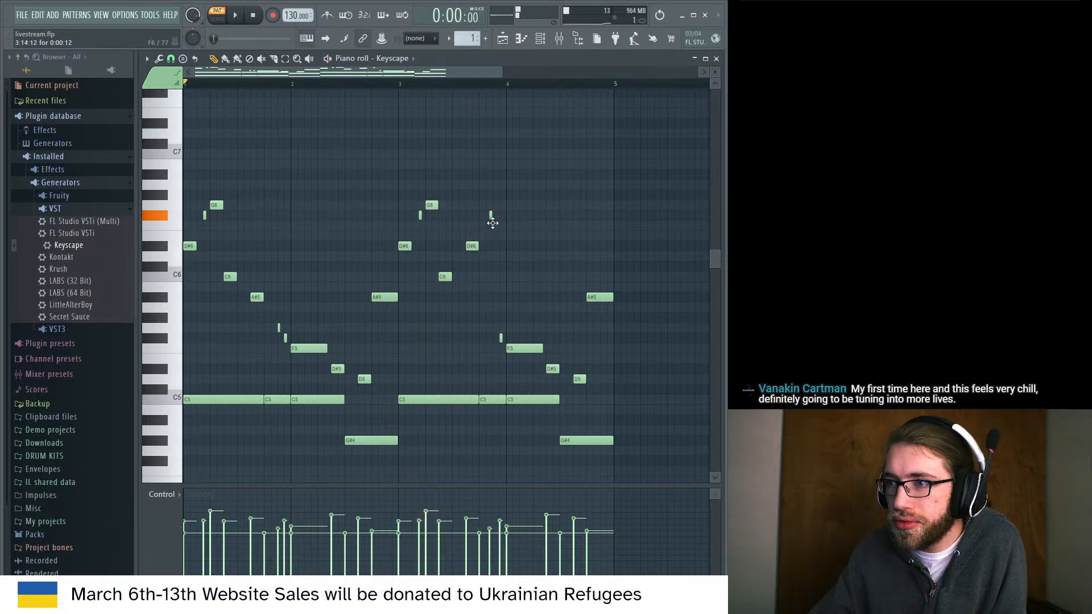
{"action": "left_click_drag", "start_coordinate": [492, 224], "coordinate": [496, 223]}
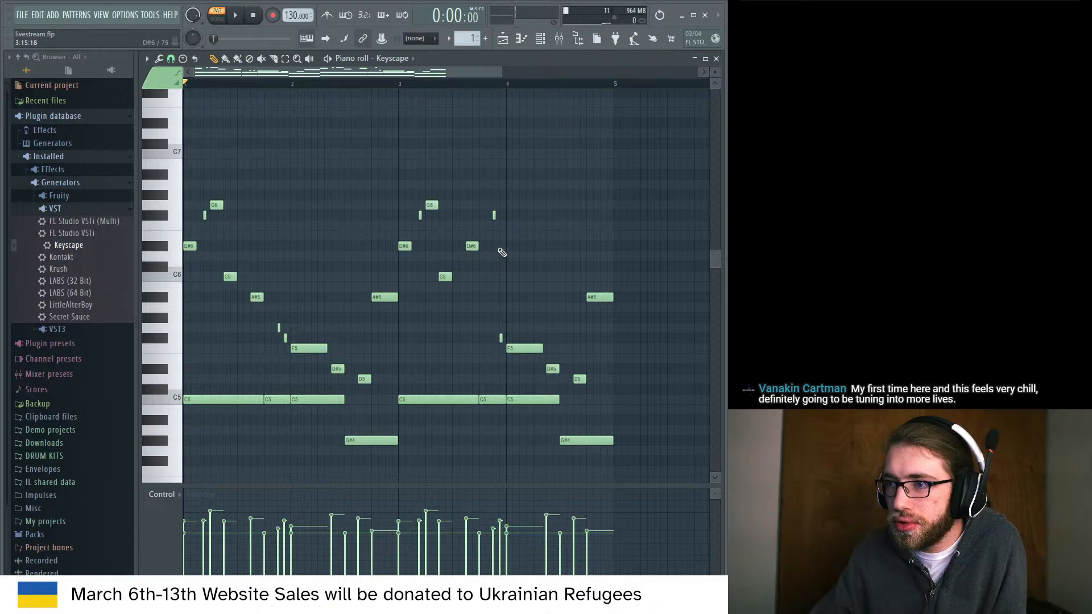
{"action": "left_click", "coordinate": [499, 249]}
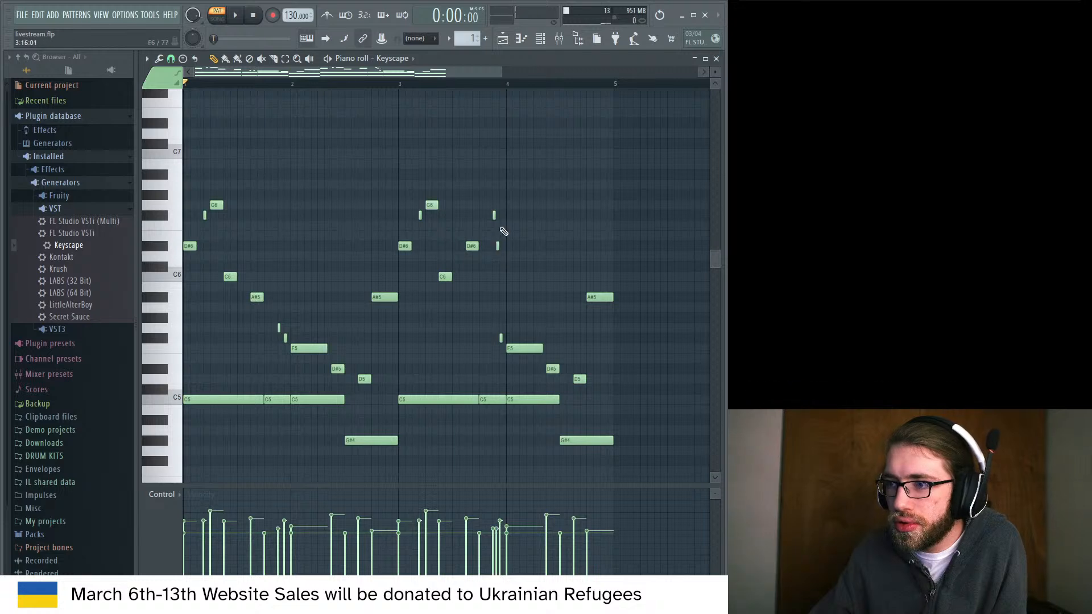
{"action": "left_click_drag", "start_coordinate": [494, 215], "coordinate": [493, 205]}
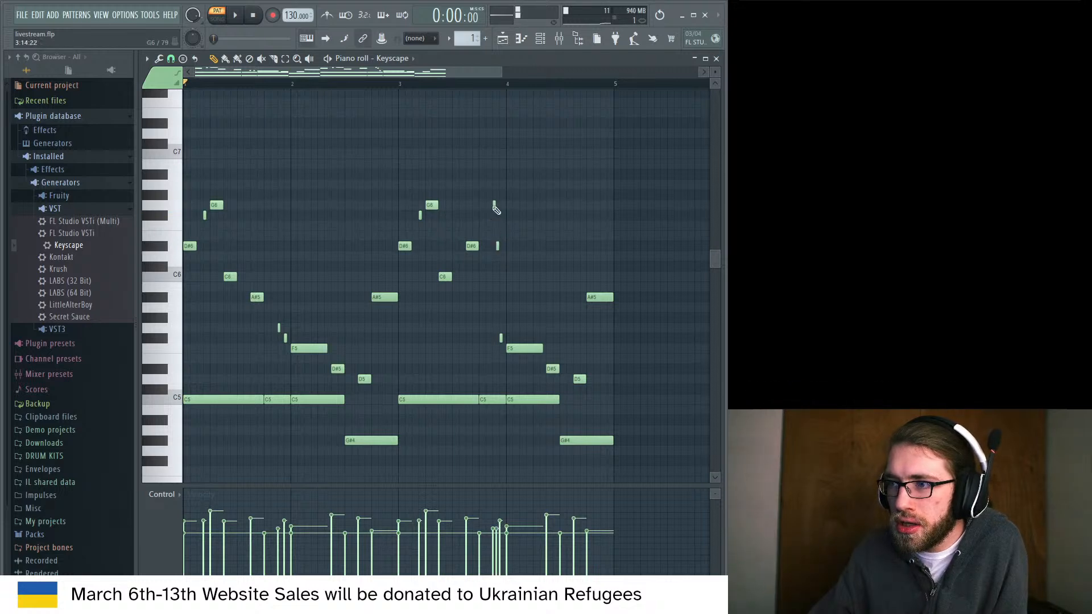
{"action": "left_click", "coordinate": [498, 226]}
{"action": "left_click", "coordinate": [501, 216]}
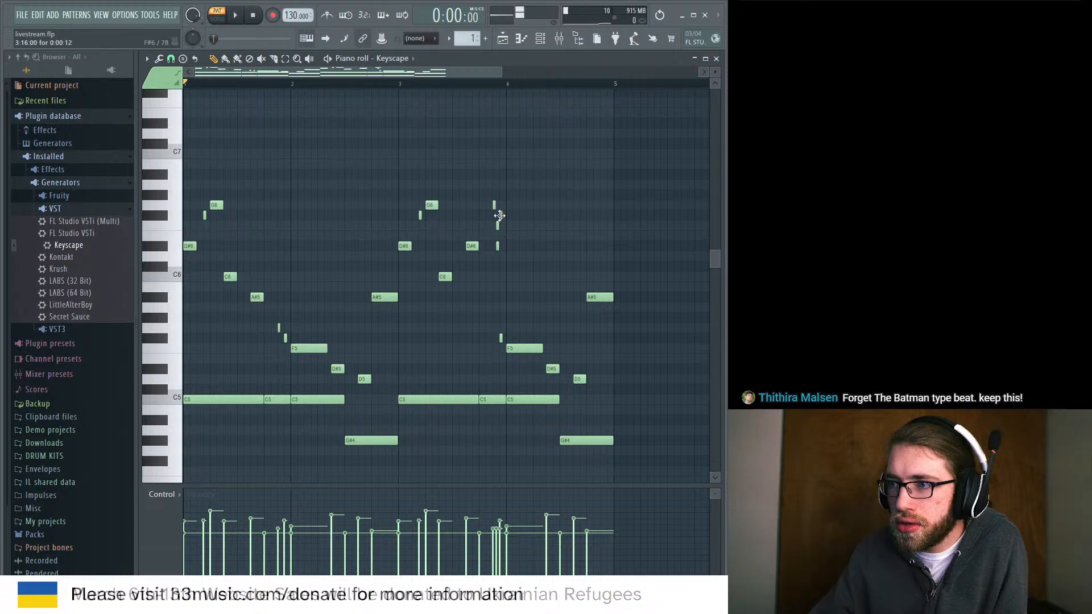
{"action": "left_click", "coordinate": [505, 249]}
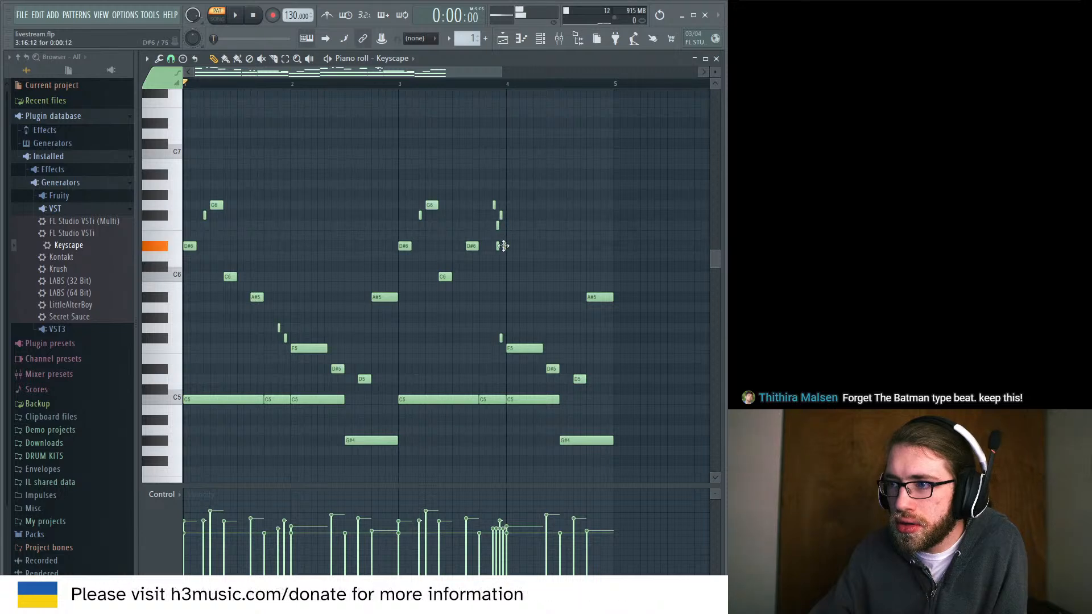
{"action": "left_click", "coordinate": [507, 277]}
Move the F5 melody note at the start of bar 4 up to C6 and play the pattern back.
{"action": "key", "text": "space"}
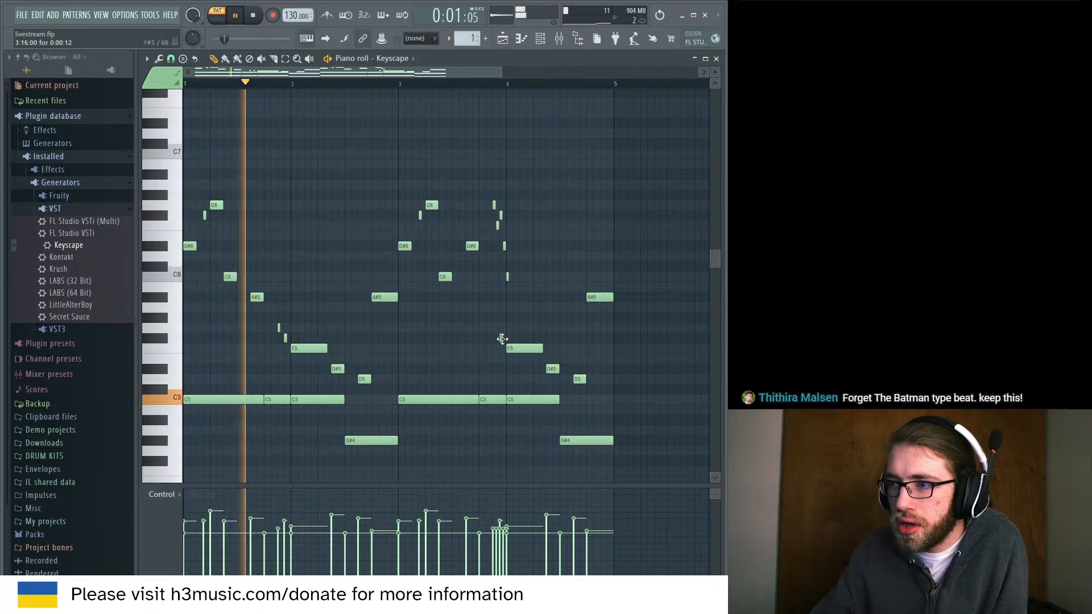
{"action": "left_click_drag", "start_coordinate": [526, 344], "coordinate": [516, 277]}
{"action": "key", "text": "space"}
{"action": "key", "text": "space"}
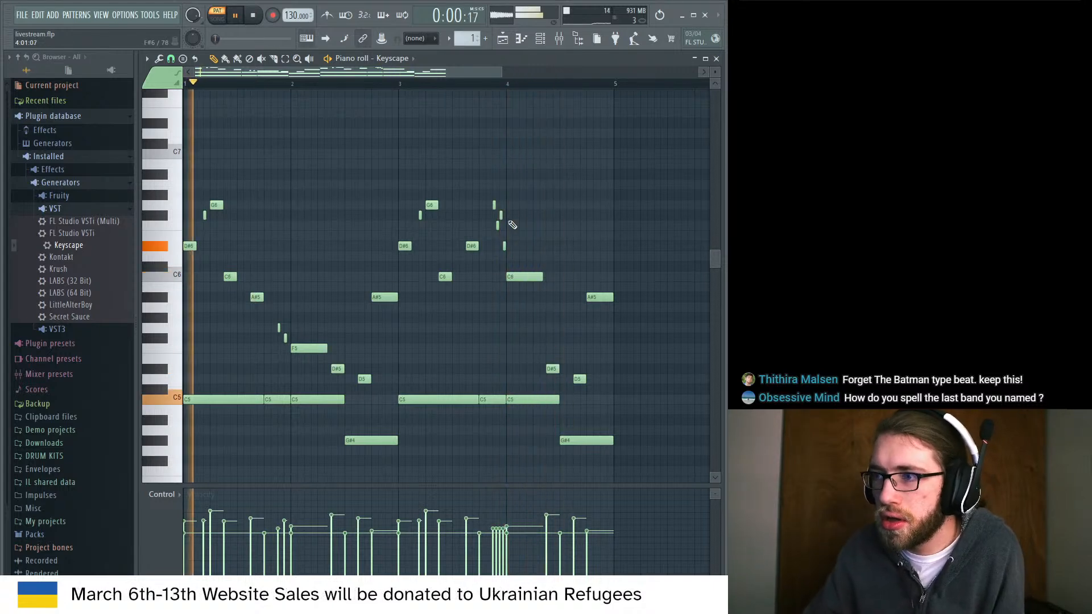
{"action": "key", "text": "space"}
Set the snap to 1/6 beat, respace the short G6, F6, F#6 and D#6 notes before bar 4, and play them back.
{"action": "left_click_drag", "start_coordinate": [502, 72], "coordinate": [474, 91]}
{"action": "left_click", "coordinate": [170, 59]}
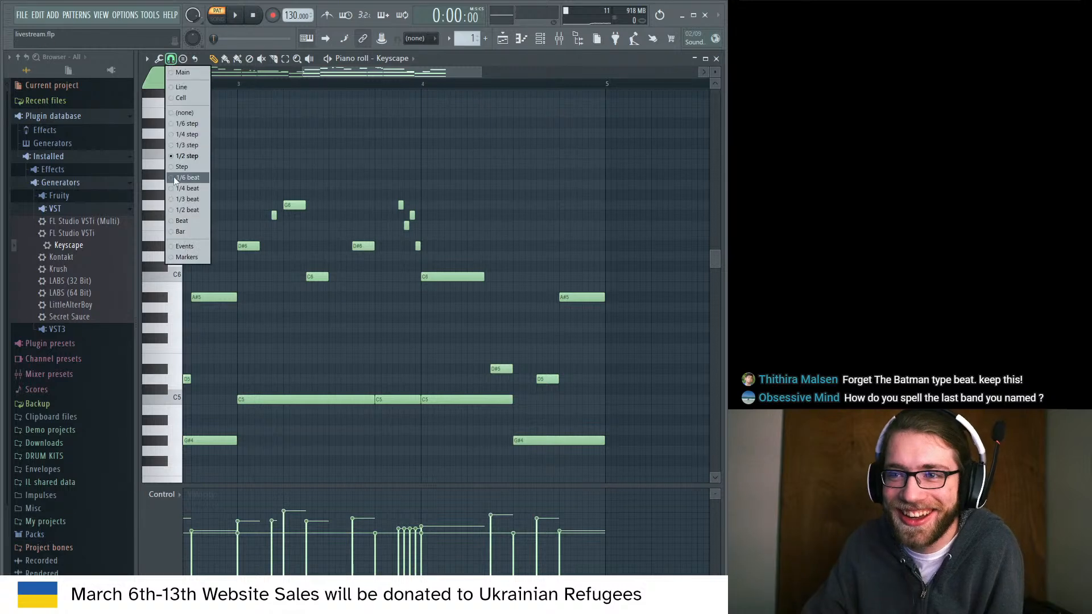
{"action": "left_click", "coordinate": [174, 177]}
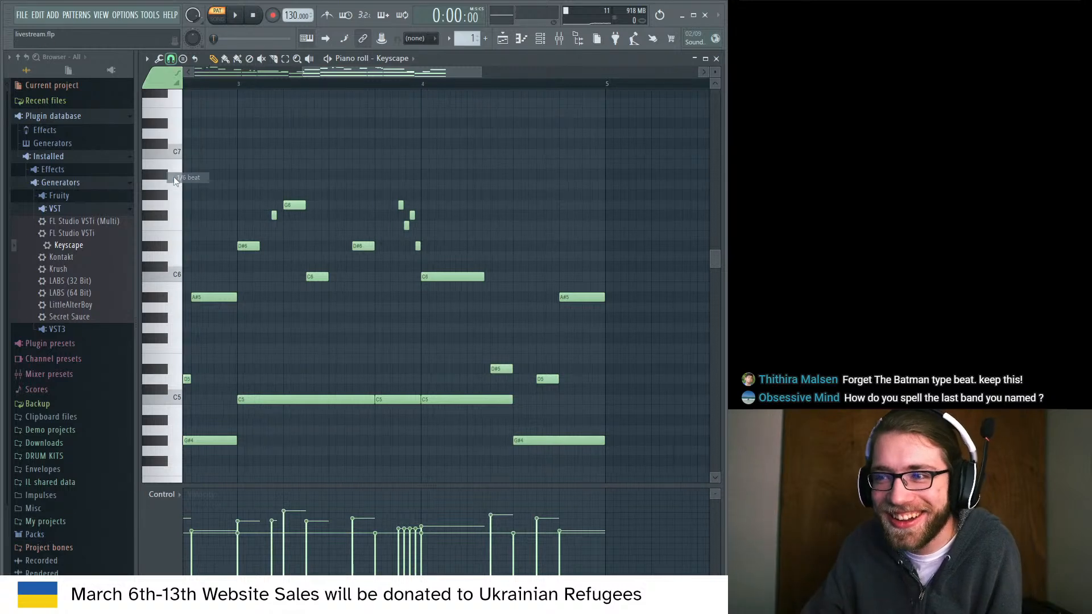
{"action": "left_click", "coordinate": [382, 206]}
{"action": "right_click", "coordinate": [427, 204]}
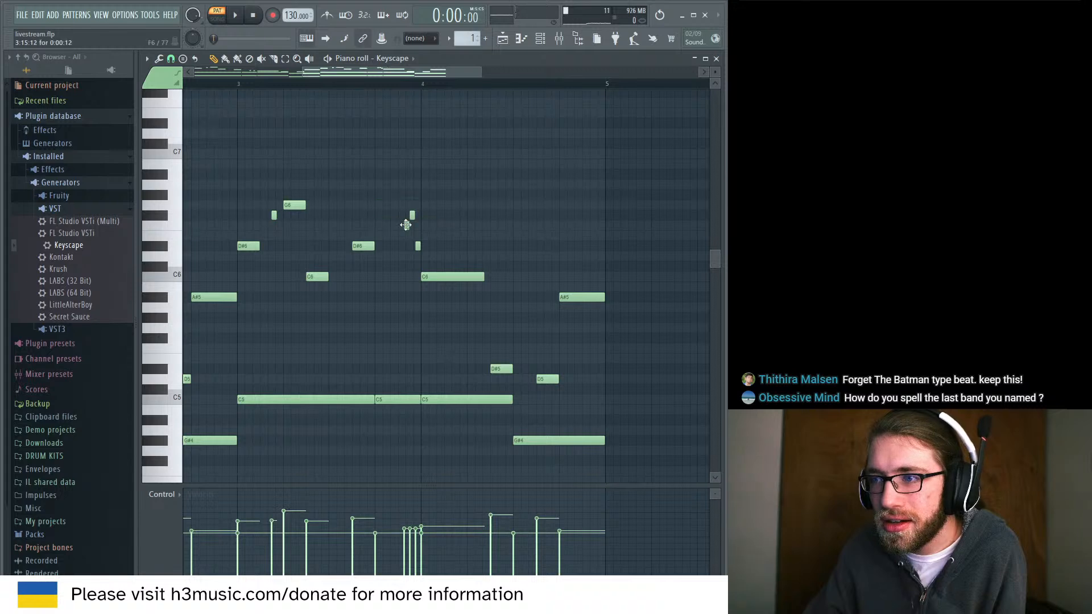
{"action": "left_click_drag", "start_coordinate": [418, 247], "coordinate": [415, 248]}
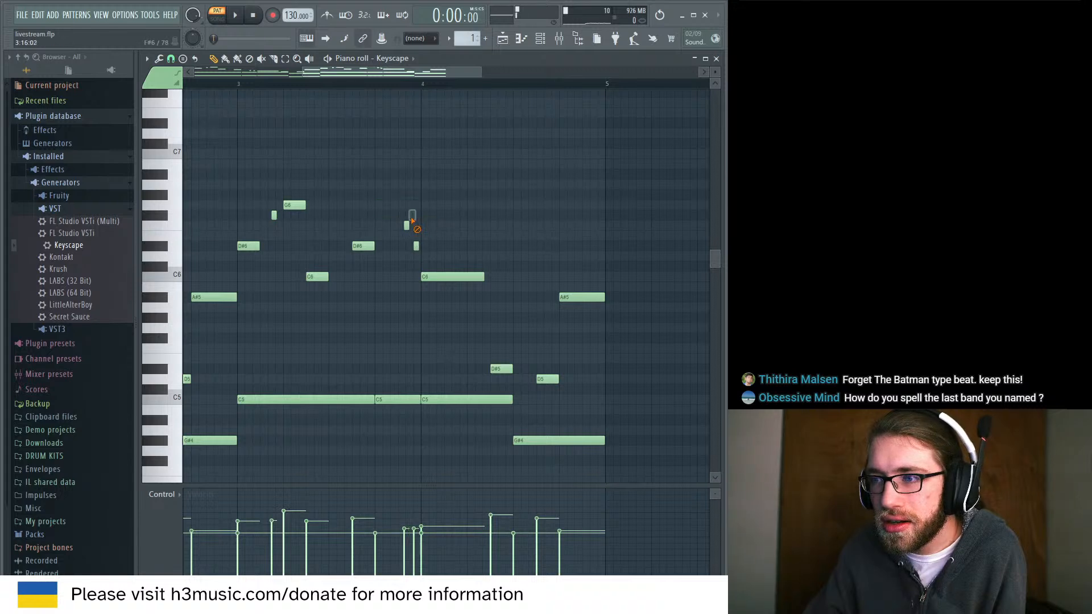
{"action": "left_click", "coordinate": [408, 216]}
{"action": "left_click", "coordinate": [401, 226]}
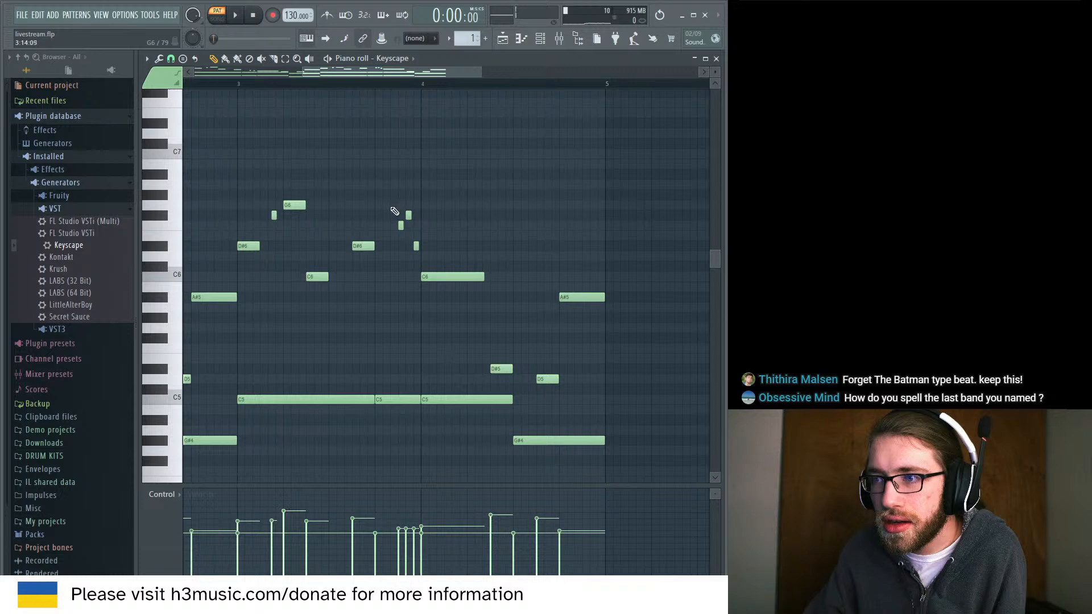
{"action": "left_click", "coordinate": [393, 204]}
{"action": "key", "text": "space"}
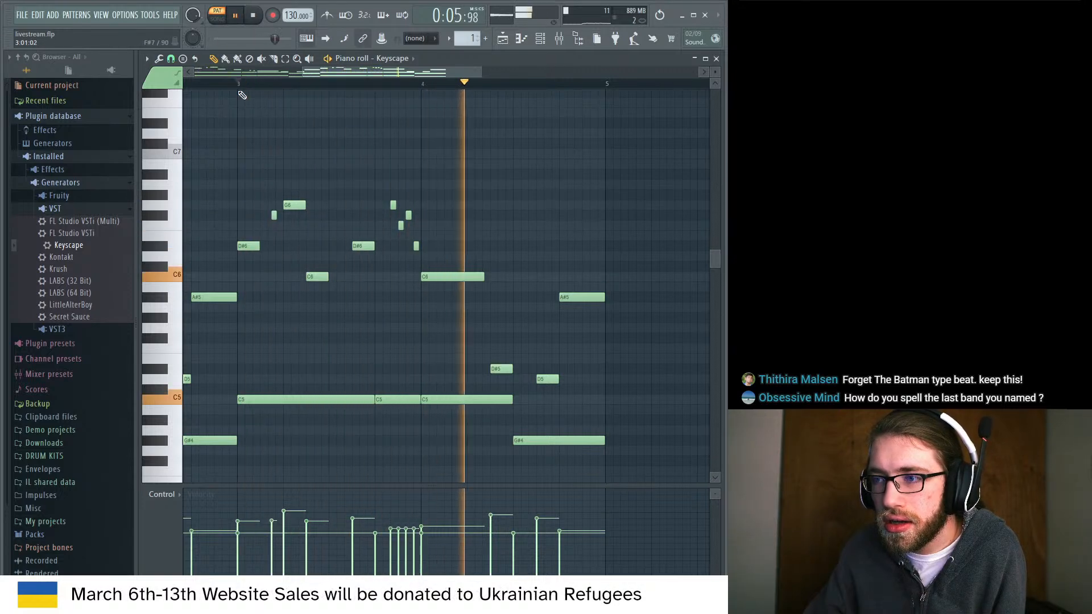
Add short C7 and A#6 notes ahead of the run in bar 3 and listen to the longer descent.
{"action": "left_click", "coordinate": [378, 154]}
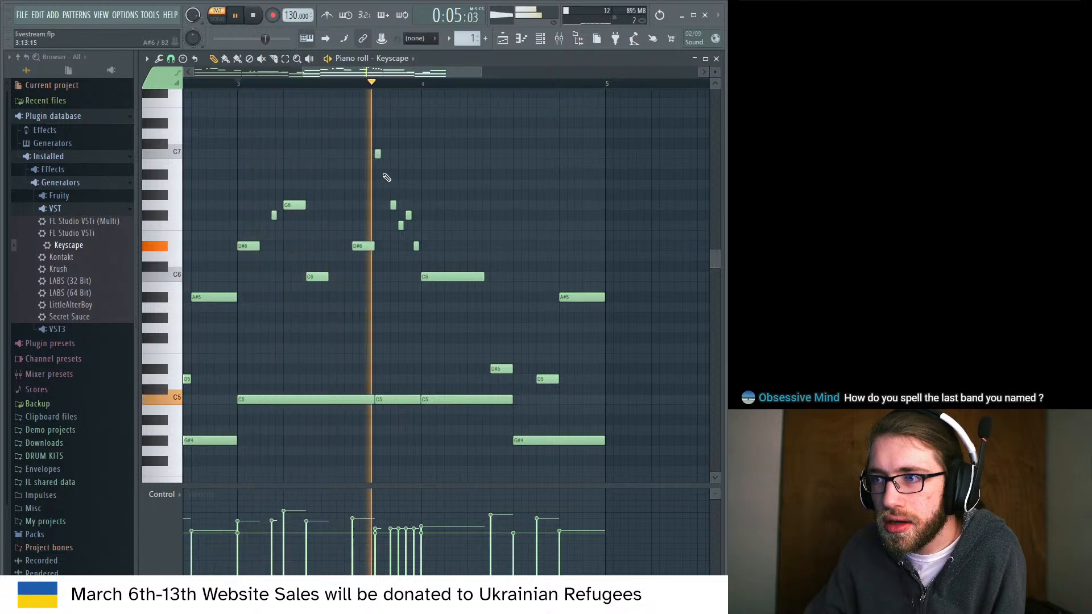
{"action": "left_click", "coordinate": [386, 174]}
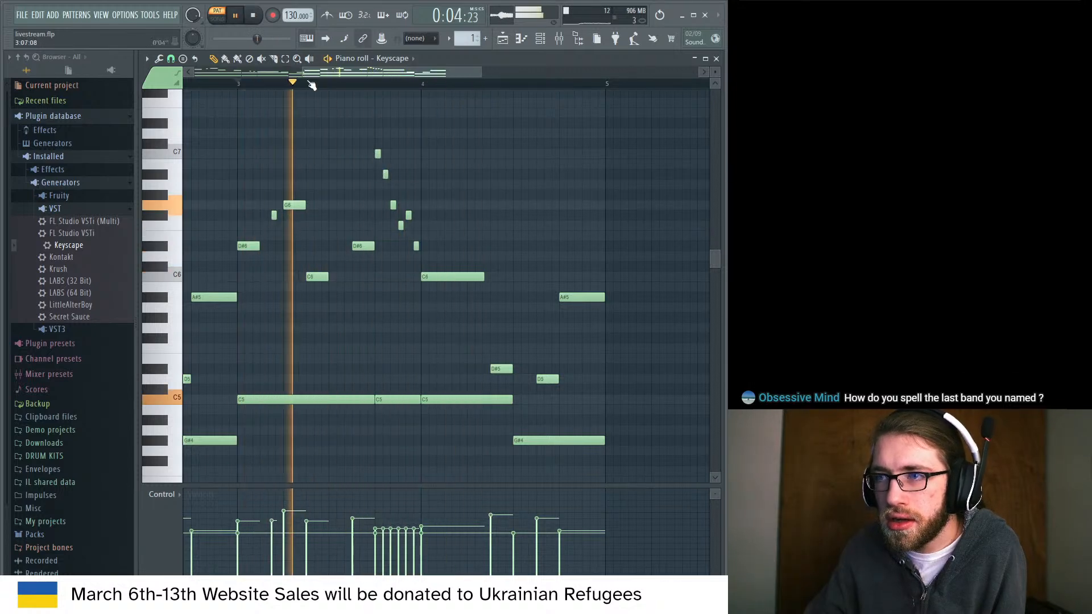
{"action": "key", "text": "space"}
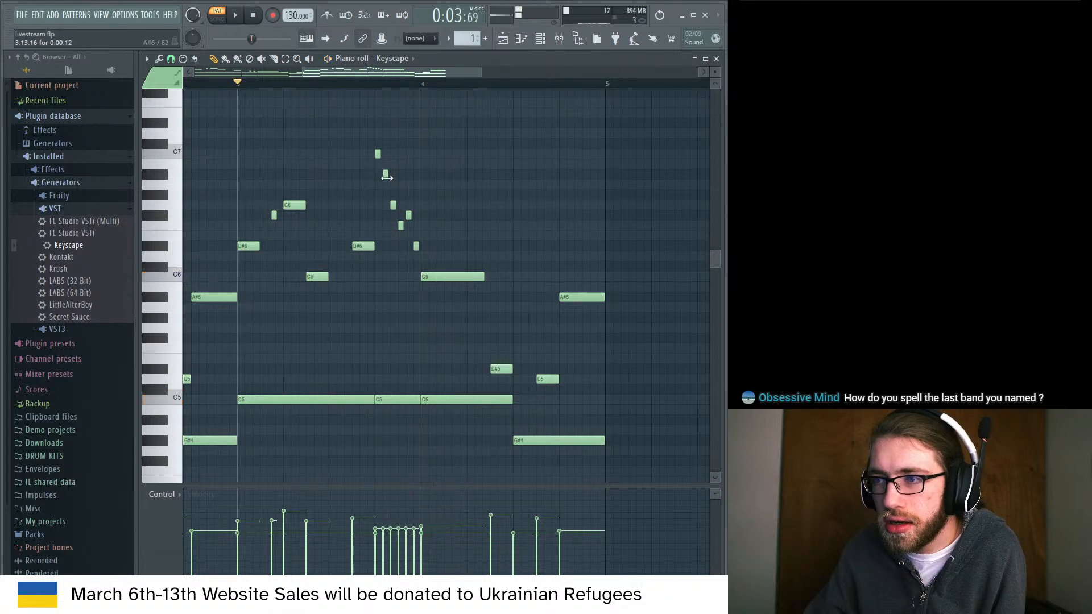
Try the bar 3 run without its A#6 and F6 notes during playback, and undo both deletions.
{"action": "right_click", "coordinate": [386, 177]}
{"action": "key", "text": "space"}
{"action": "right_click", "coordinate": [401, 226]}
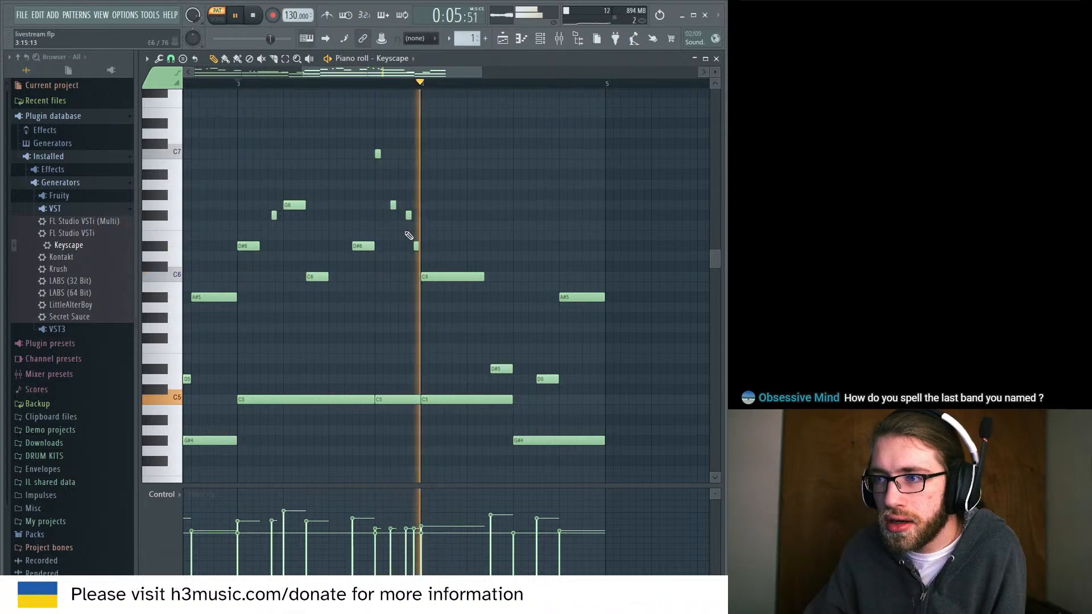
{"action": "key", "text": "ctrl+alt+z"}
{"action": "key", "text": "ctrl+alt+z"}
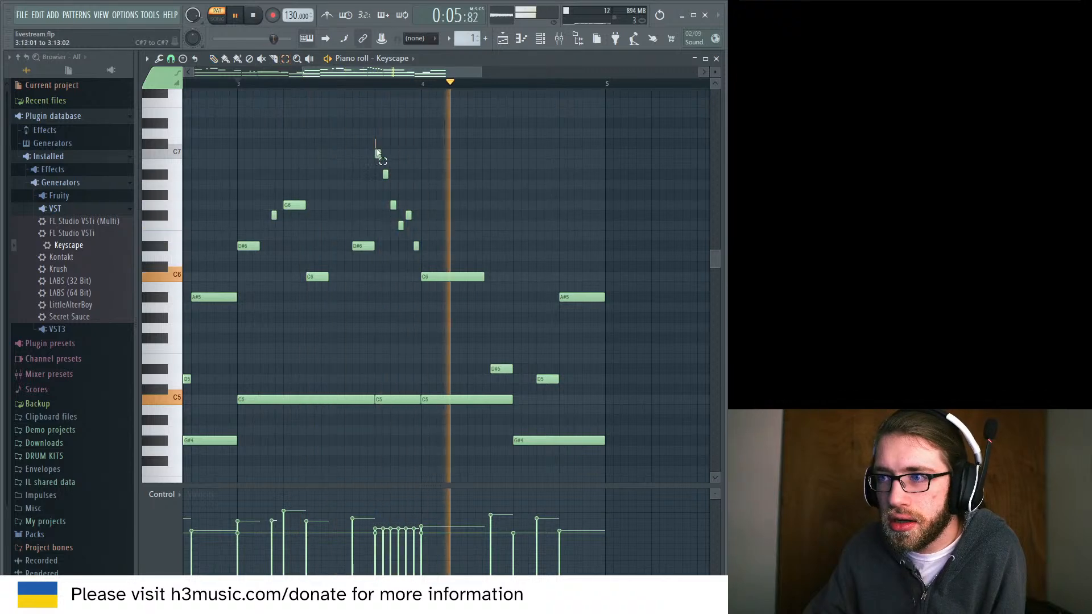
Delete the short C7 and A#6 notes from the bar 3 run and play it from bar 3.
{"action": "left_click_drag", "start_coordinate": [378, 155], "coordinate": [420, 273]}
{"action": "key", "text": "space"}
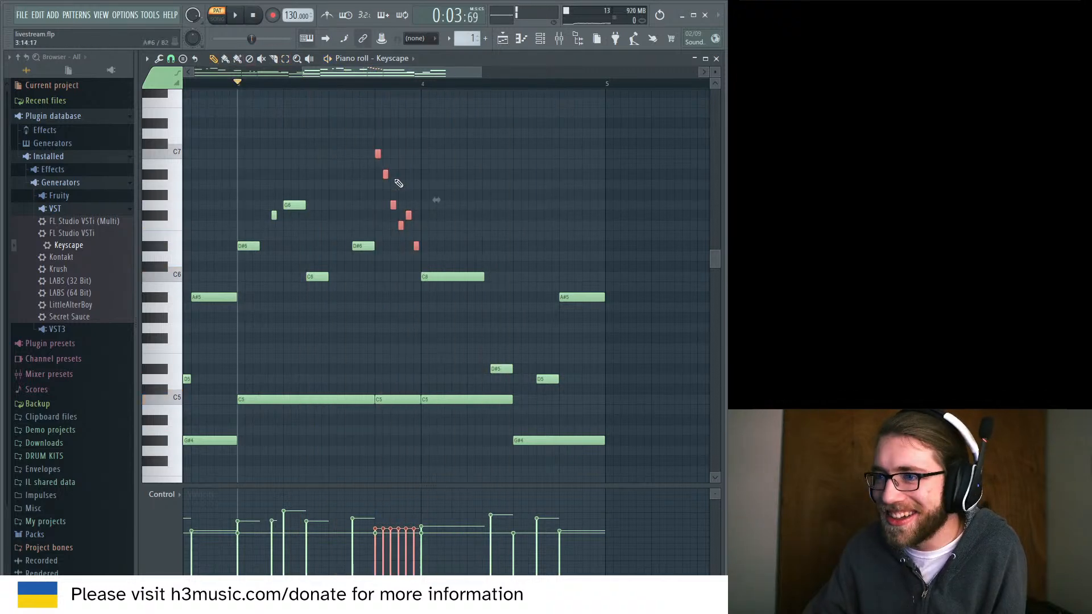
{"action": "right_click", "coordinate": [386, 175]}
{"action": "right_click", "coordinate": [378, 154]}
{"action": "key", "text": "space"}
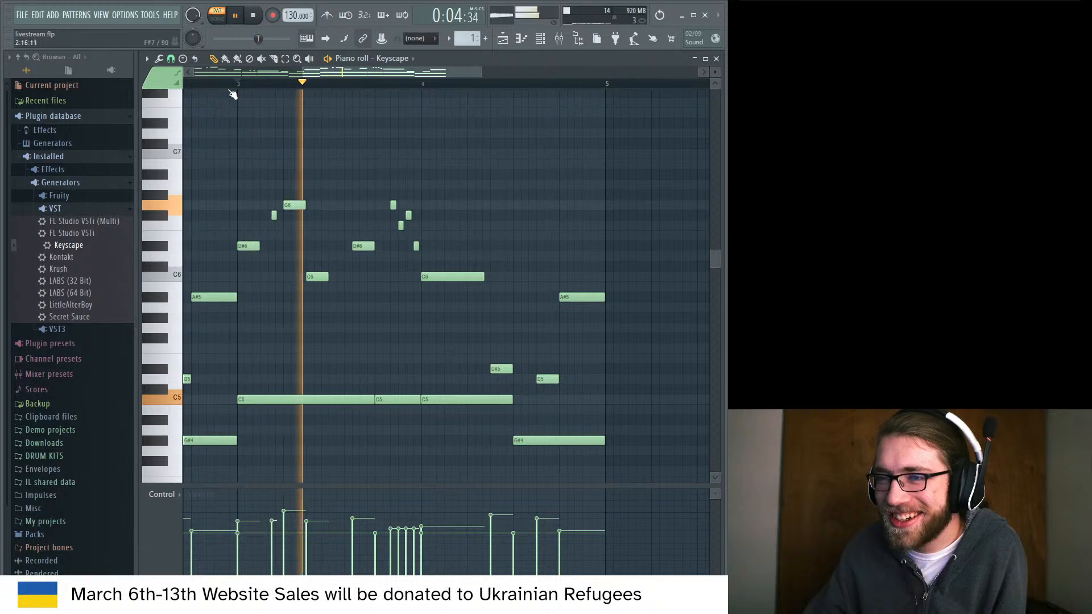
Set the snap to 1/2 step, shift the G6, F6, F#6 and D#6 run notes earlier in bar 3, and play them.
{"action": "left_click", "coordinate": [170, 58]}
{"action": "left_click", "coordinate": [185, 152]}
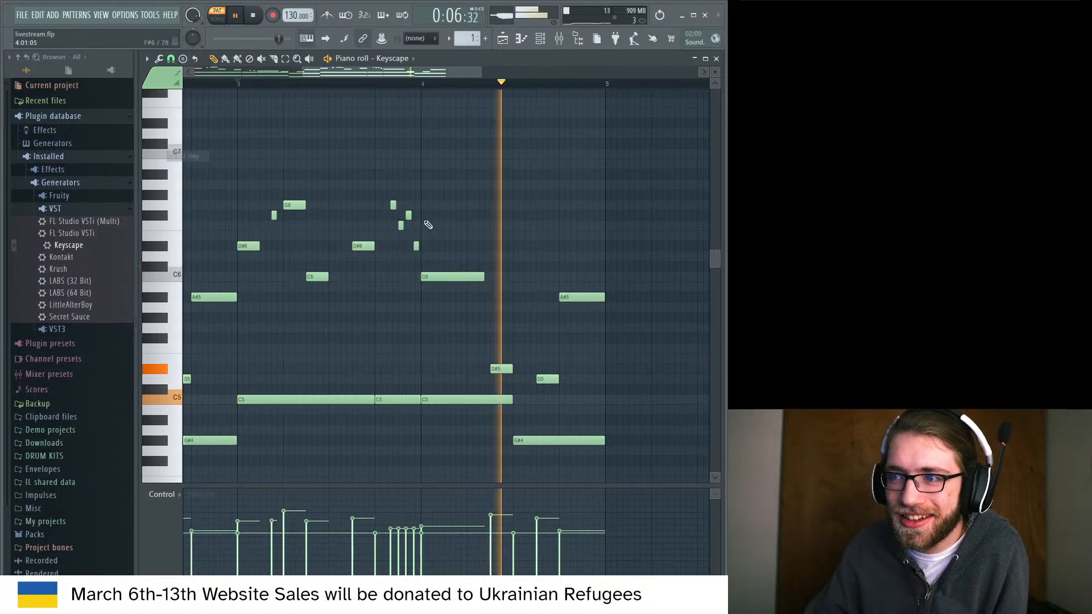
{"action": "key", "text": "space"}
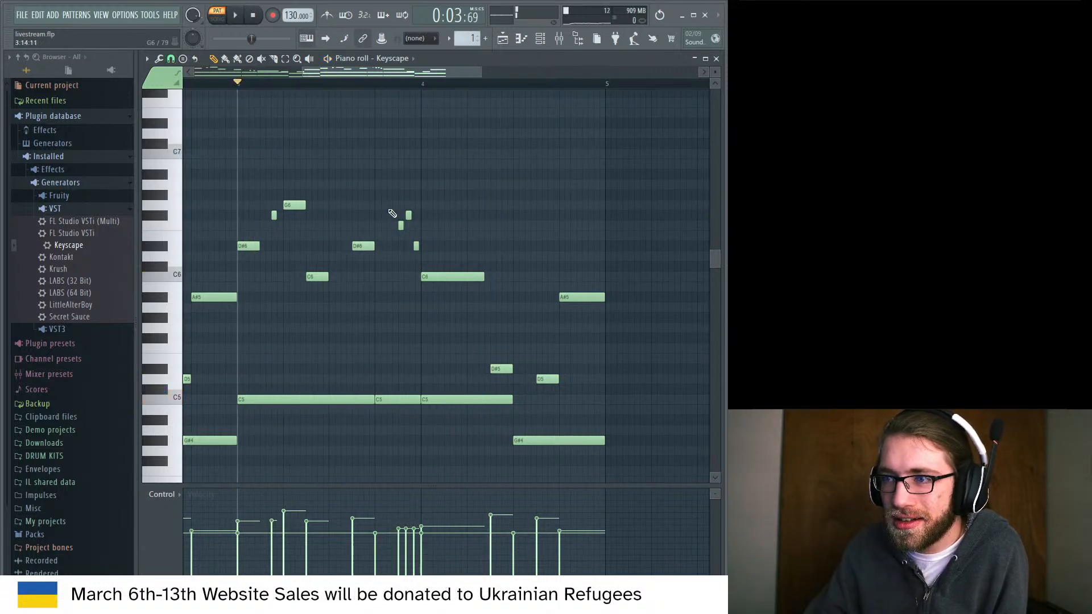
{"action": "left_click", "coordinate": [385, 226]}
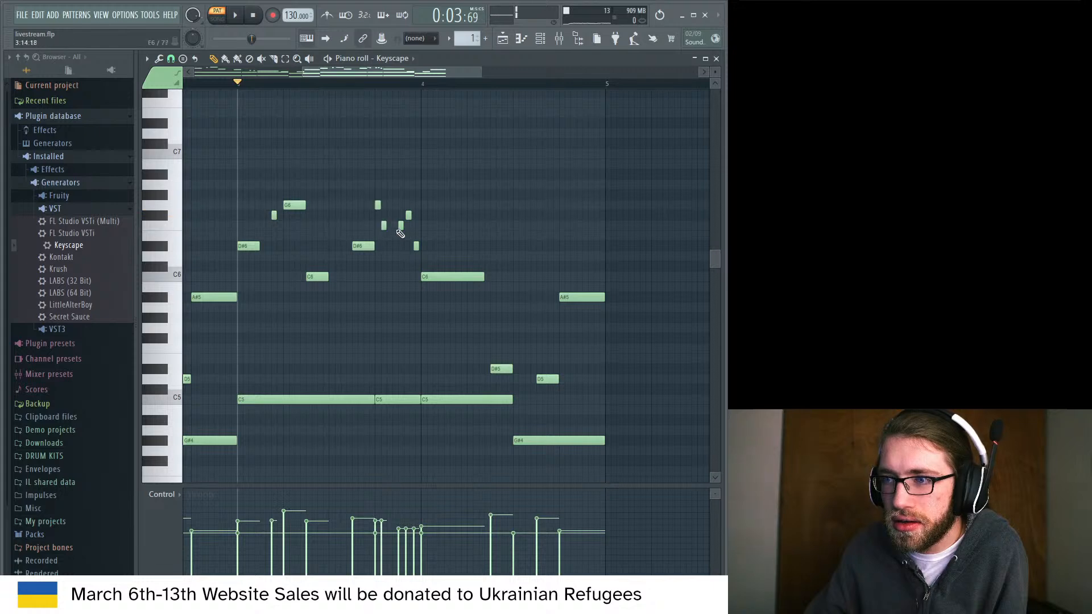
{"action": "left_click", "coordinate": [401, 215]}
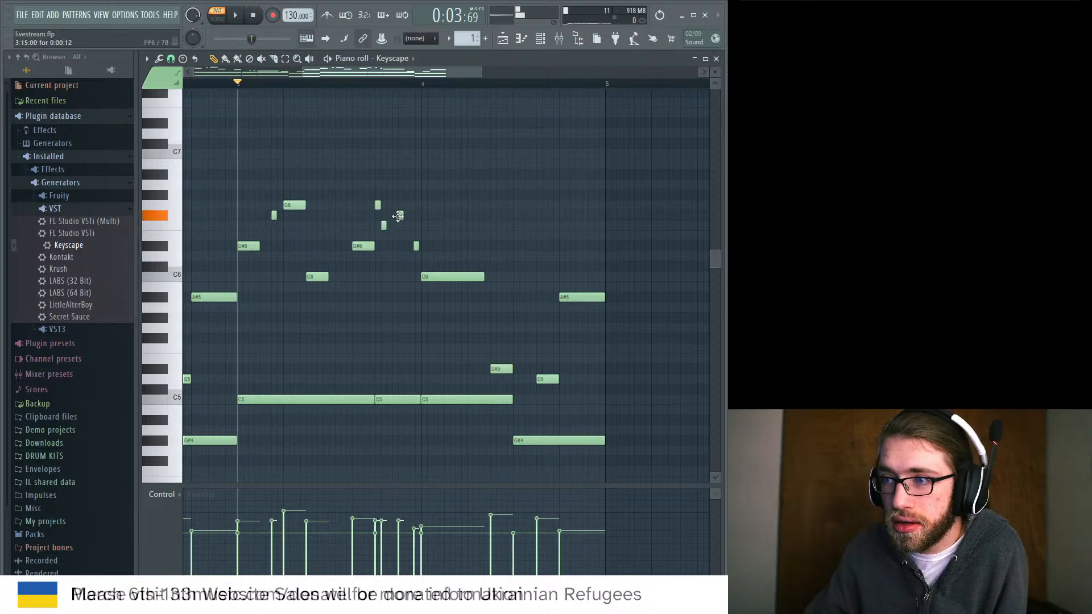
{"action": "key", "text": "space"}
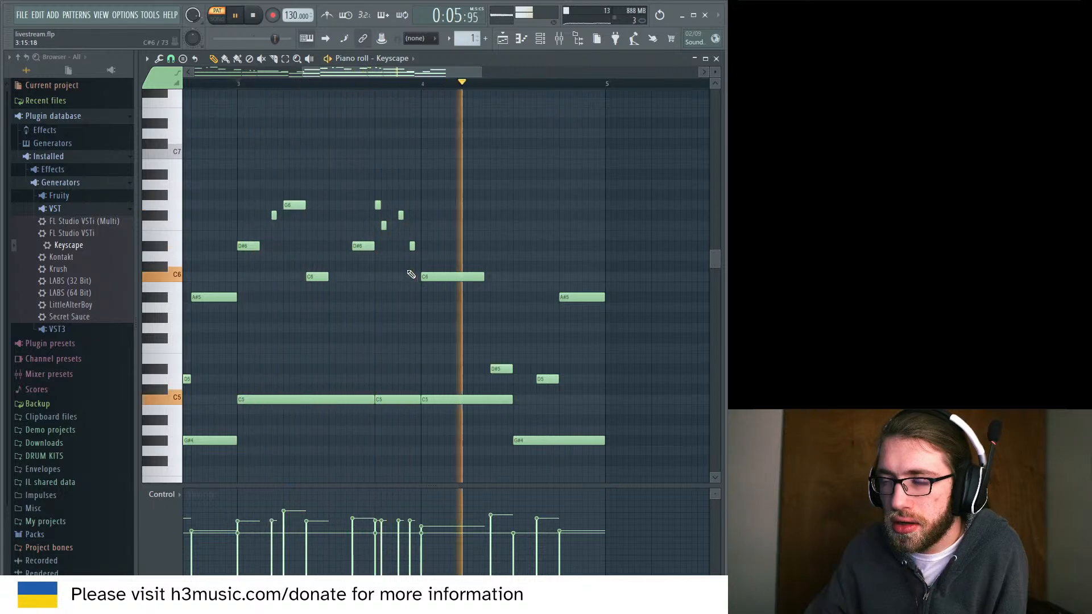
Move the short F6 slightly later, midway between the G6 and F#6 run notes, checking the timing by playback.
{"action": "key", "text": "space"}
{"action": "key", "text": "space"}
{"action": "left_click_drag", "start_coordinate": [383, 226], "coordinate": [388, 227]}
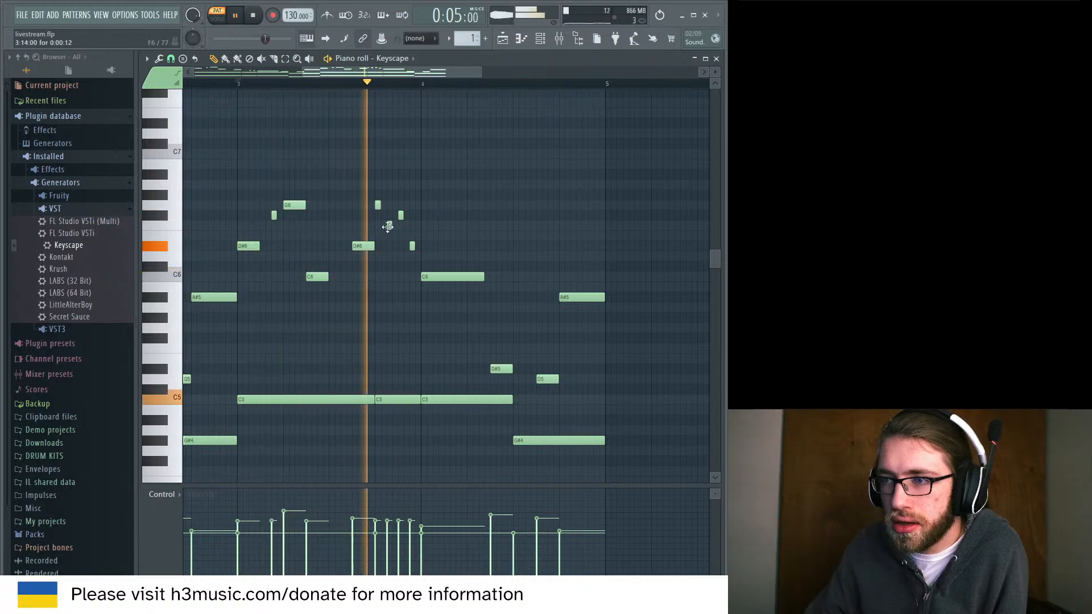
{"action": "key", "text": "space"}
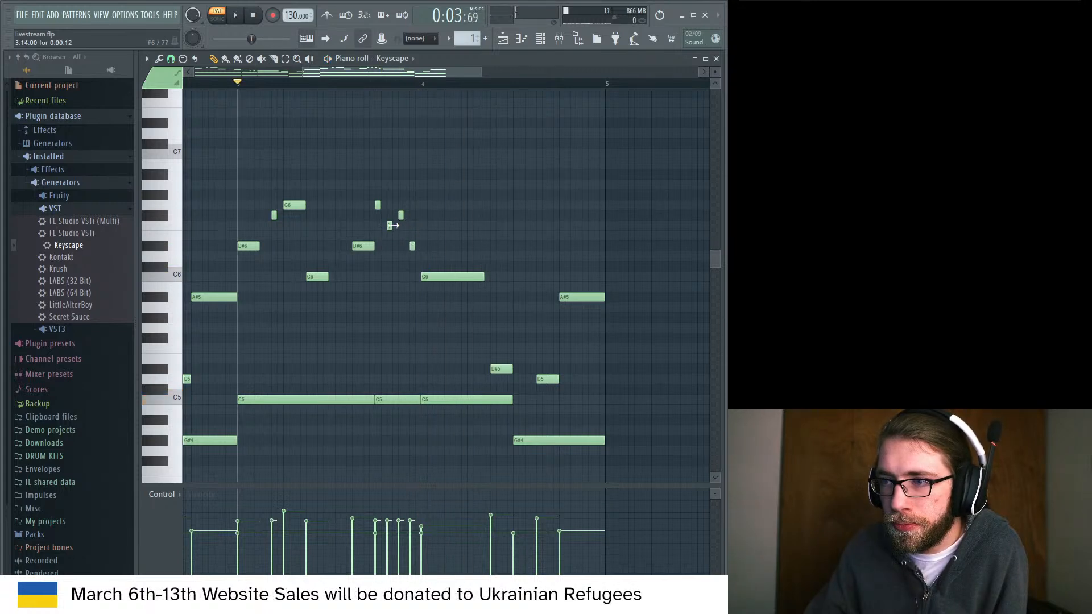
Pack the short G6, F6, F#6 and D#6 notes at half-step spacing directly before bar 4 and play from bar 3.
{"action": "mouse_move", "coordinate": [400, 216]}
{"action": "left_mouse_down"}
{"action": "mouse_move", "coordinate": [412, 216]}
{"action": "mouse_move", "coordinate": [408, 229]}
{"action": "left_mouse_up"}
{"action": "left_click", "coordinate": [415, 246]}
{"action": "left_click", "coordinate": [378, 207]}
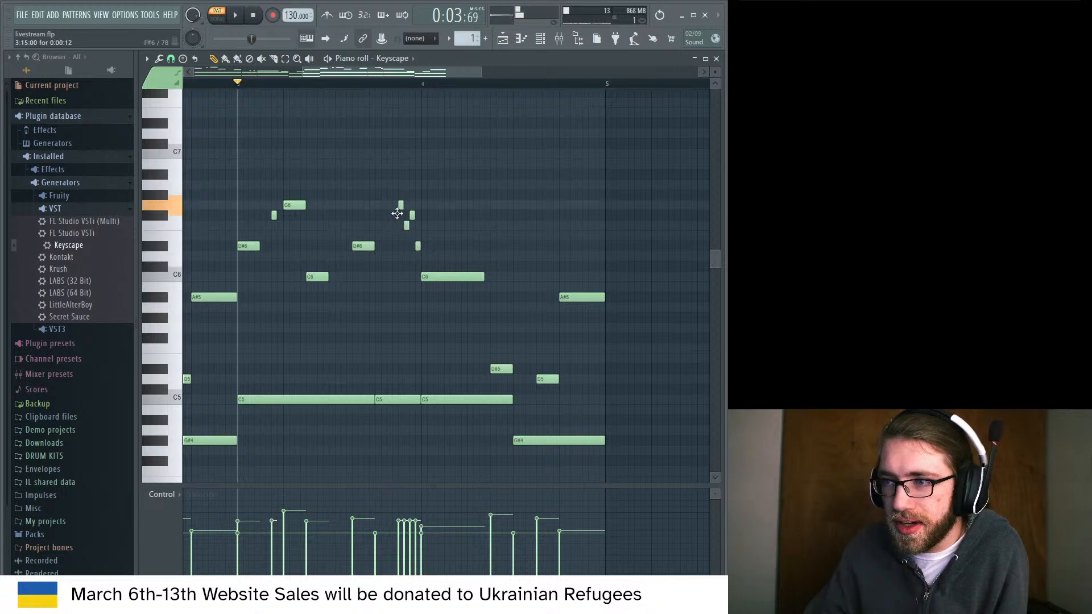
{"action": "key", "text": "space"}
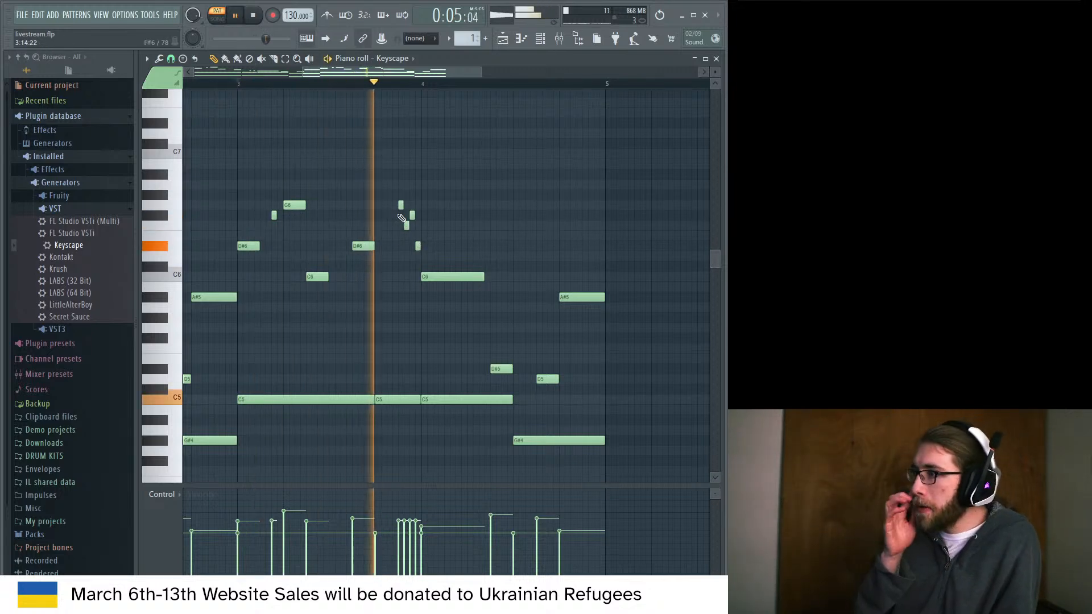
Stop playback, bring up Spotify to browse the Bass Drum of Death artist page, and return to the piano roll.
{"action": "key", "text": "space"}
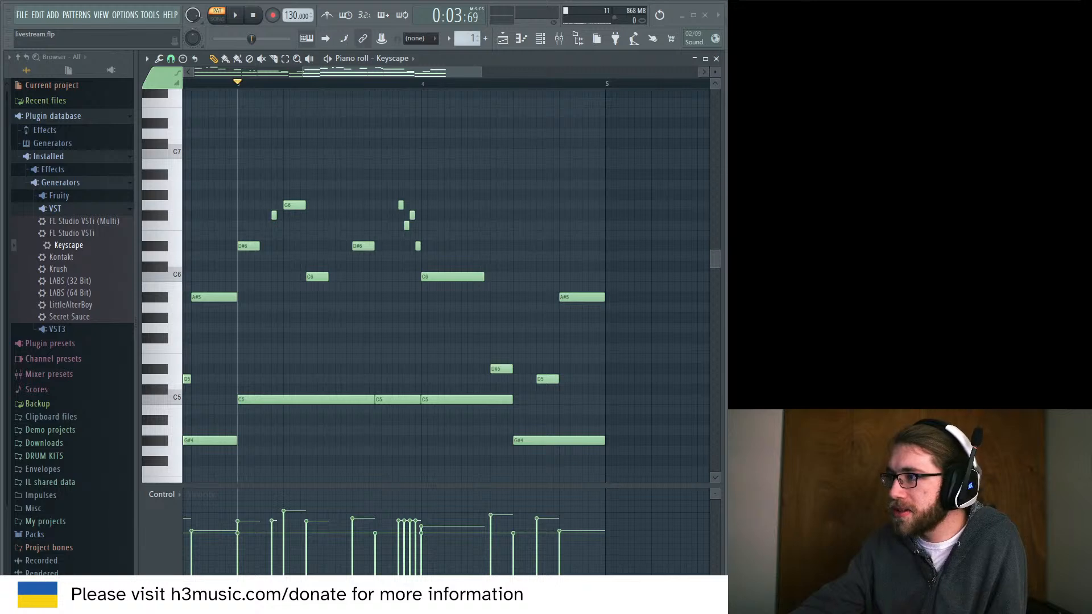
{"action": "left_click_drag", "start_coordinate": [1091, 80], "coordinate": [453, 95]}
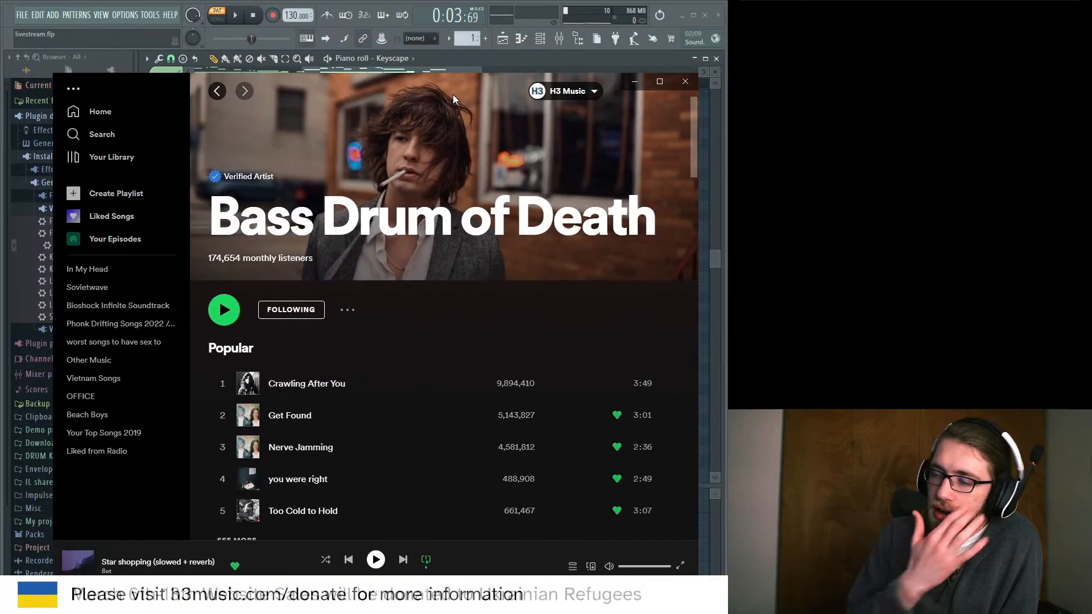
{"action": "scroll", "coordinate": [500, 374], "scroll_direction": "down", "scroll_amount": 2}
{"action": "scroll", "coordinate": [499, 376], "scroll_direction": "down", "scroll_amount": 1}
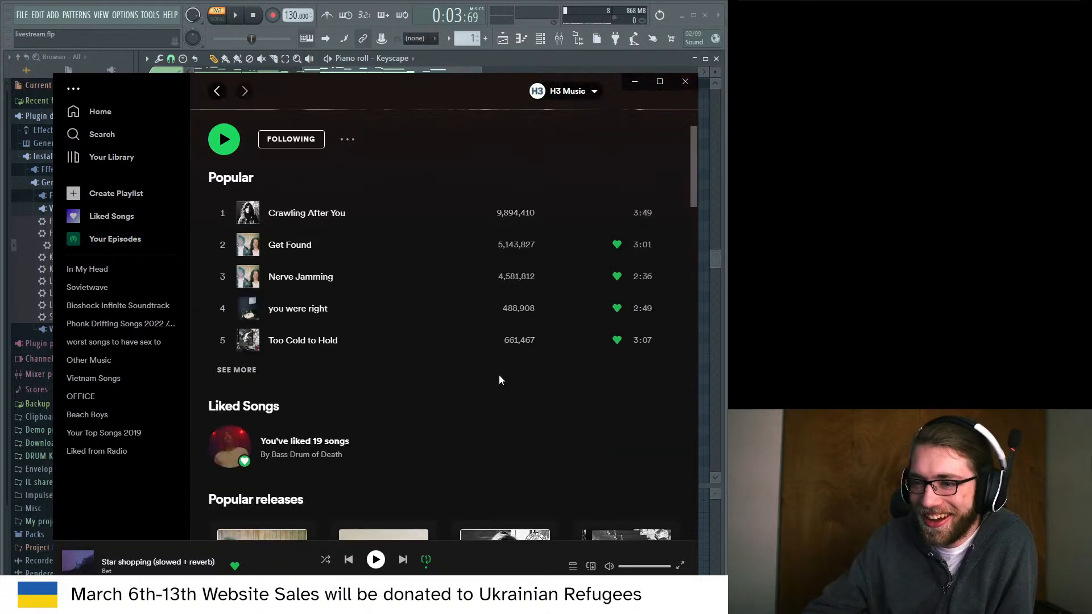
{"action": "scroll", "coordinate": [440, 415], "scroll_direction": "up", "scroll_amount": 1}
{"action": "scroll", "coordinate": [439, 415], "scroll_direction": "down", "scroll_amount": 2}
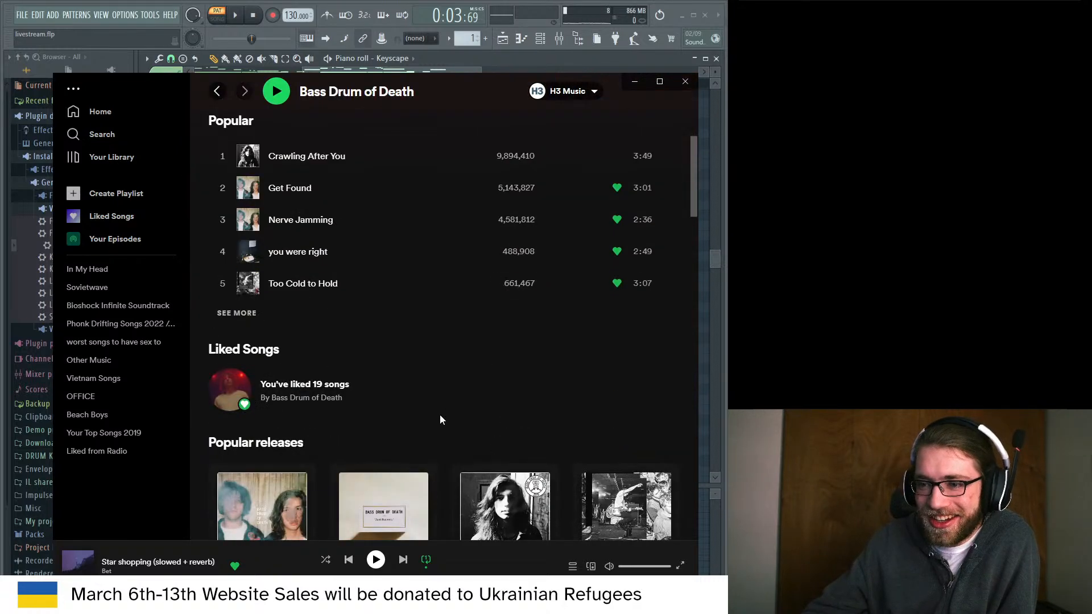
{"action": "scroll", "coordinate": [439, 414], "scroll_direction": "up", "scroll_amount": 4}
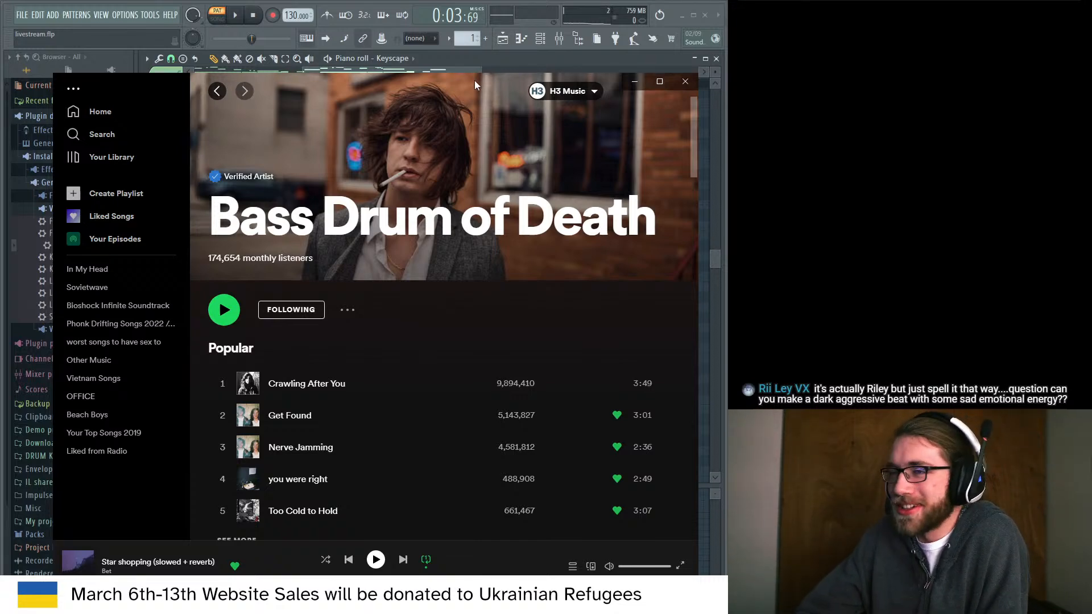
{"action": "left_click_drag", "start_coordinate": [475, 81], "coordinate": [1091, 83]}
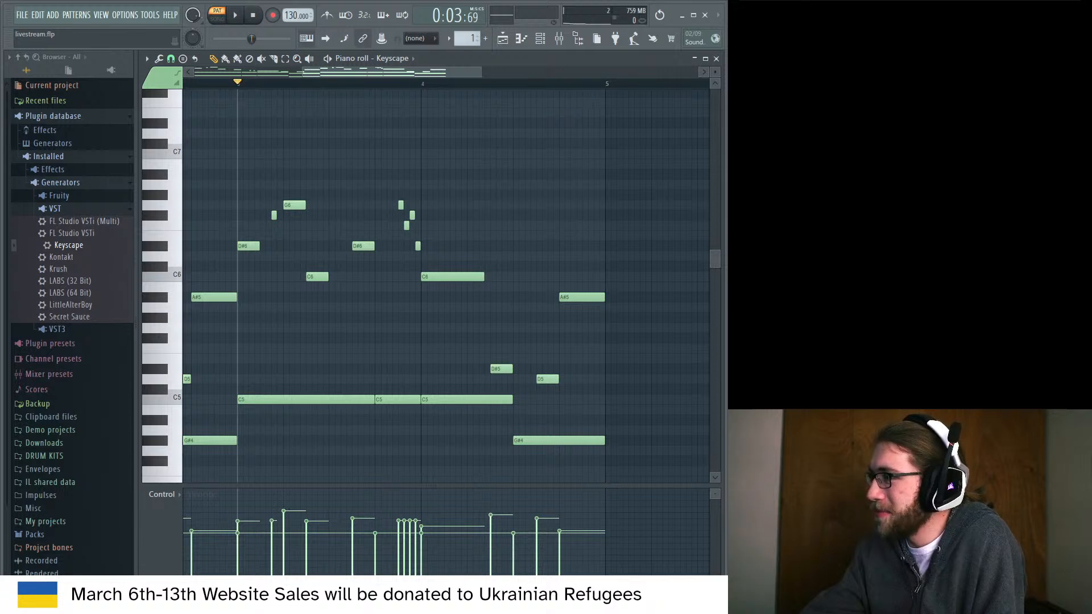
Show all four bars of the Keyscape melody and play the pattern from bar 1.
{"action": "scroll", "coordinate": [461, 97], "scroll_direction": "left", "scroll_amount": 5}
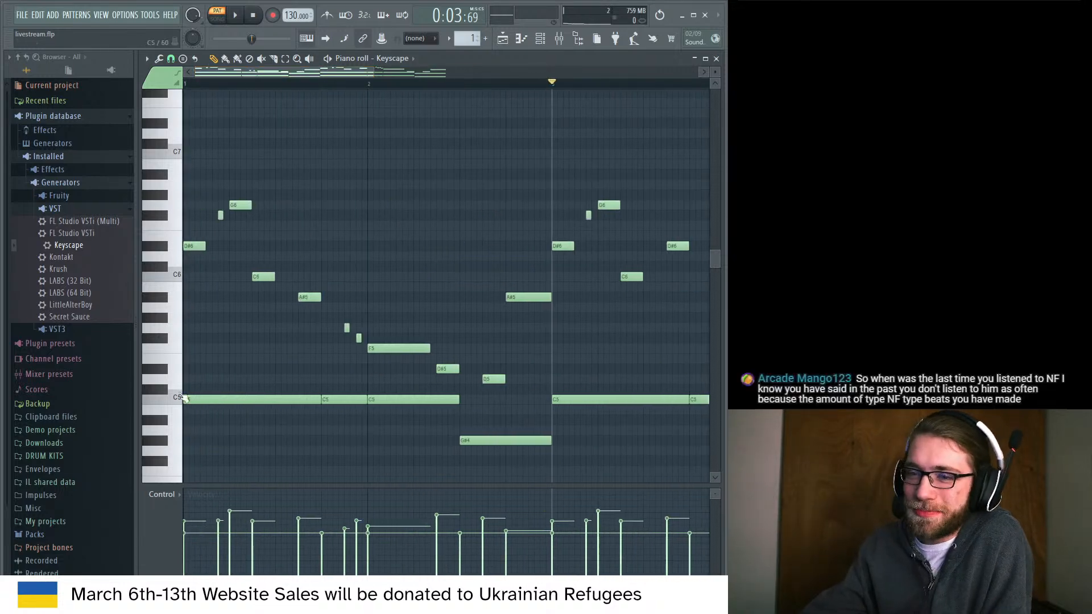
{"action": "scroll", "coordinate": [367, 90], "scroll_direction": "down", "scroll_amount": 3}
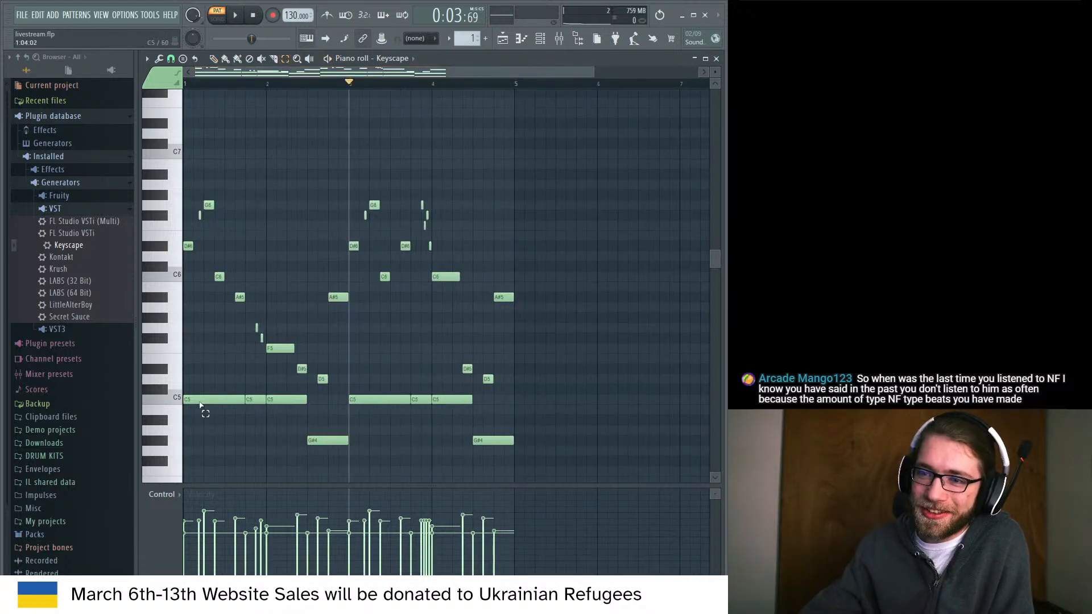
{"action": "left_click_drag", "start_coordinate": [200, 406], "coordinate": [531, 458]}
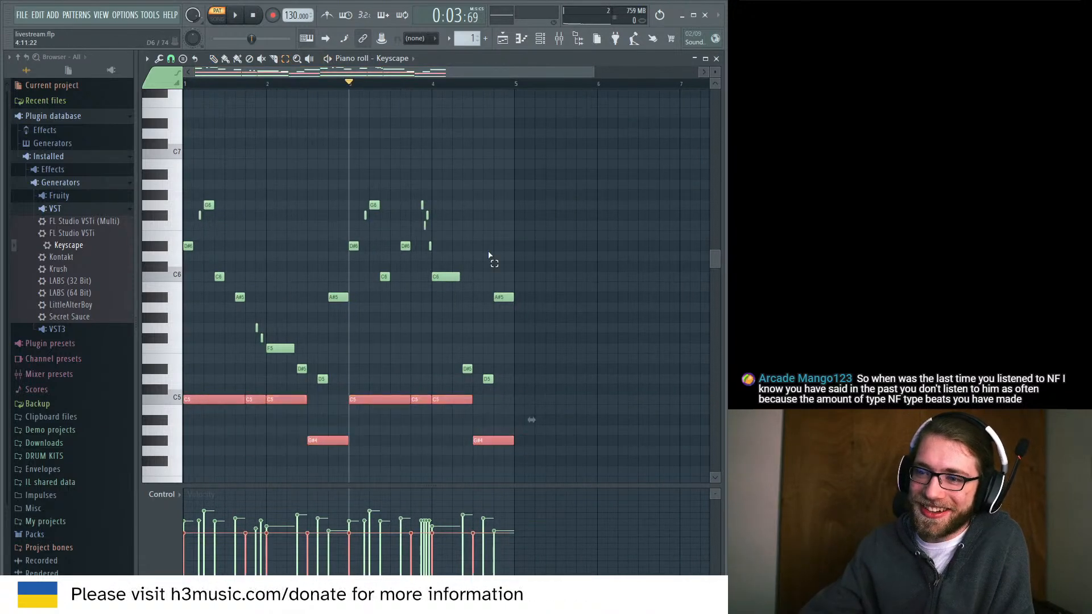
{"action": "left_click", "coordinate": [267, 111]}
{"action": "left_click", "coordinate": [215, 58]}
{"action": "key", "text": "space"}
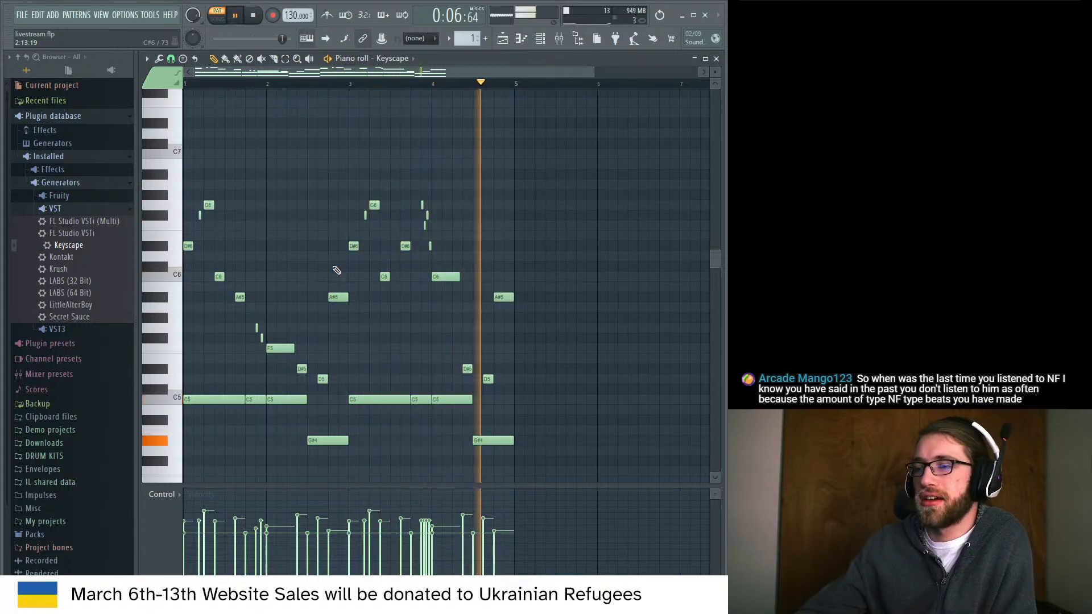
{"action": "key", "text": "space"}
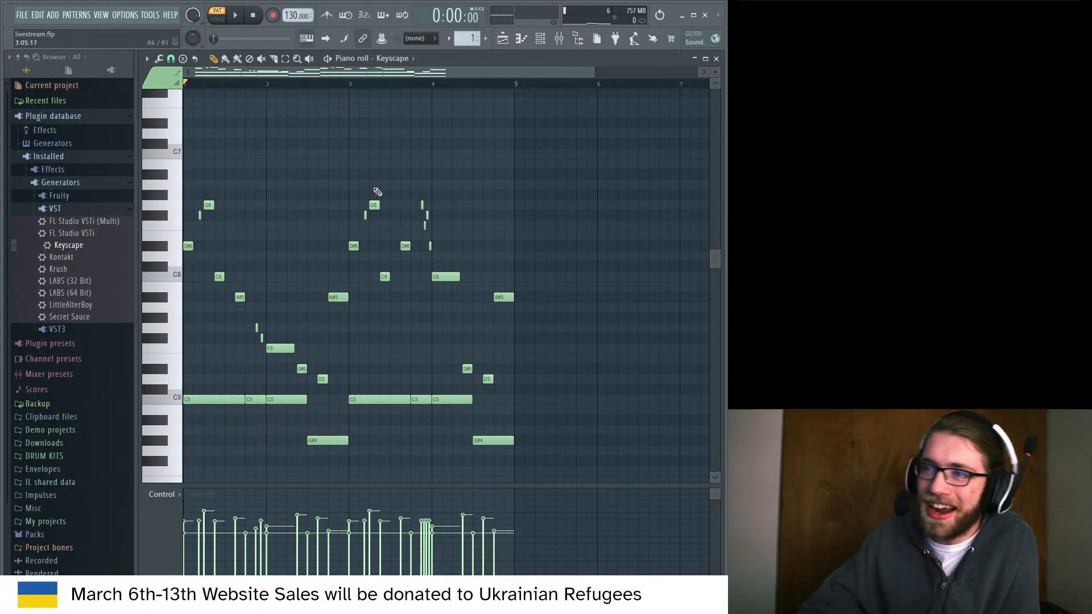
Select the short G6, F#6, F6 and D#6 run notes before bar 4, ramp their velocities upward, and play the melody.
{"action": "left_click_drag", "start_coordinate": [561, 76], "coordinate": [508, 75]}
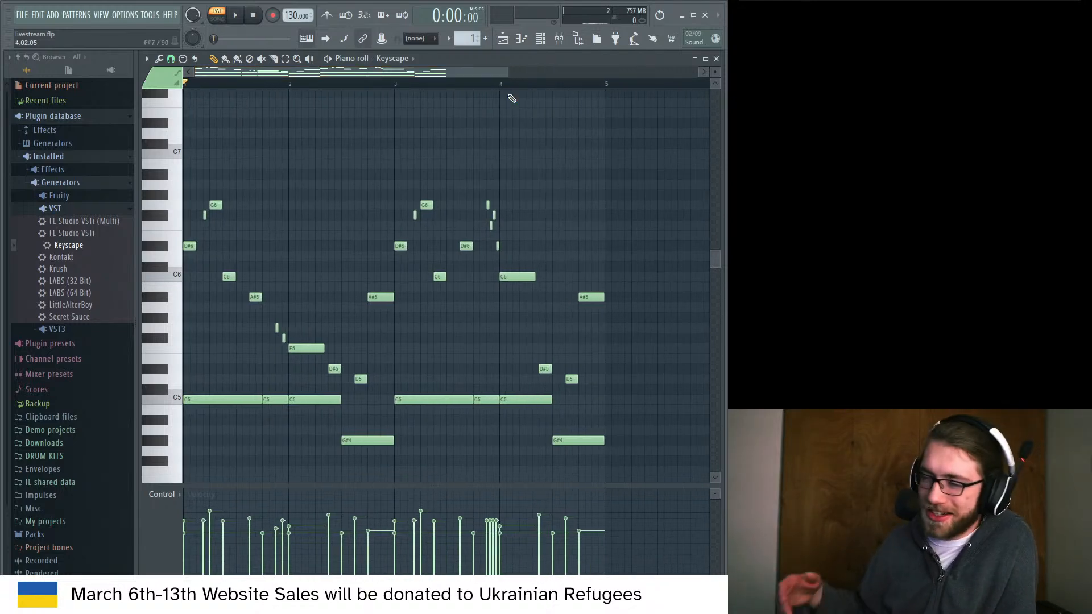
{"action": "left_click", "coordinate": [285, 58]}
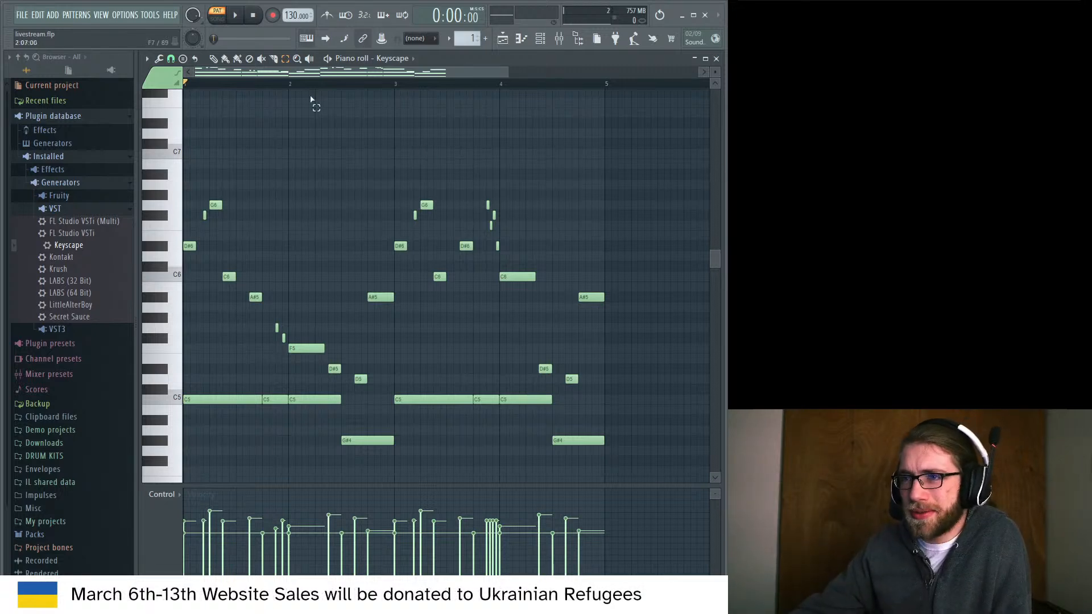
{"action": "left_click", "coordinate": [215, 59]}
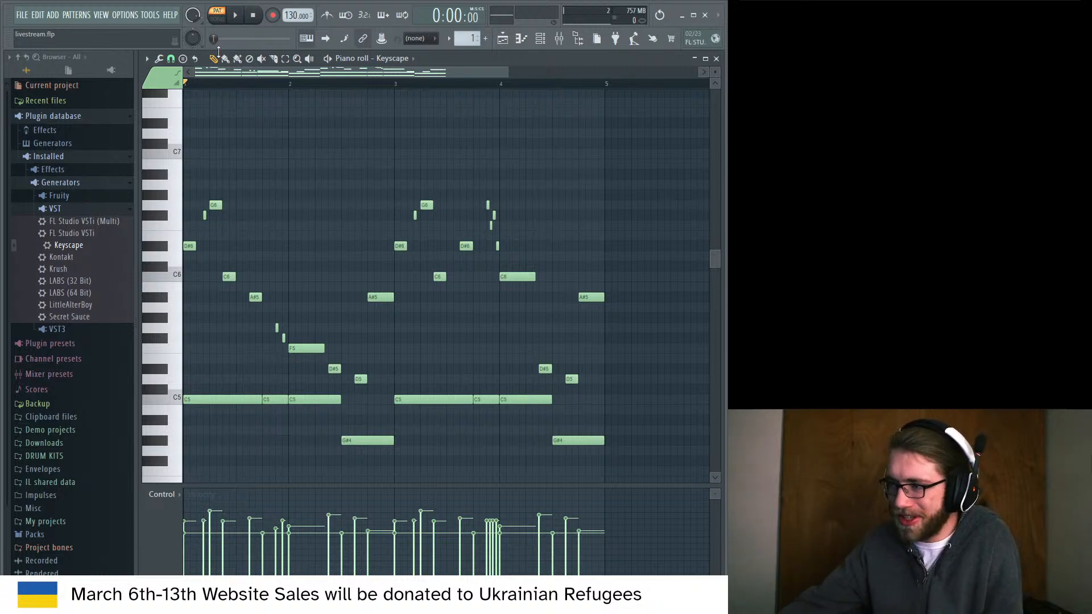
{"action": "left_click", "coordinate": [502, 194]}
{"action": "right_click", "coordinate": [501, 196]}
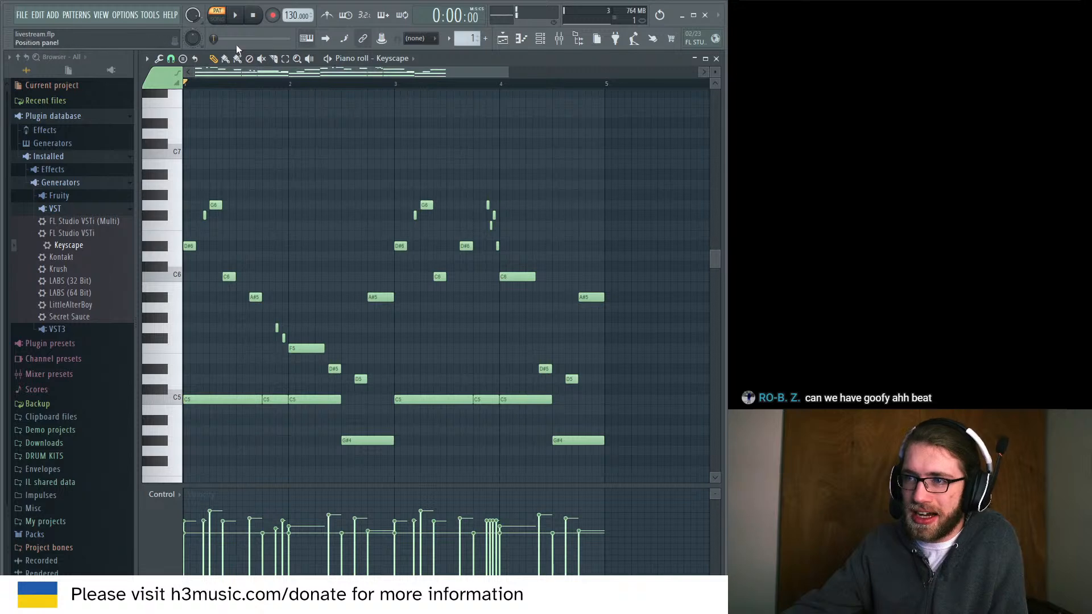
{"action": "left_click", "coordinate": [285, 59]}
{"action": "left_click_drag", "start_coordinate": [544, 181], "coordinate": [488, 259]}
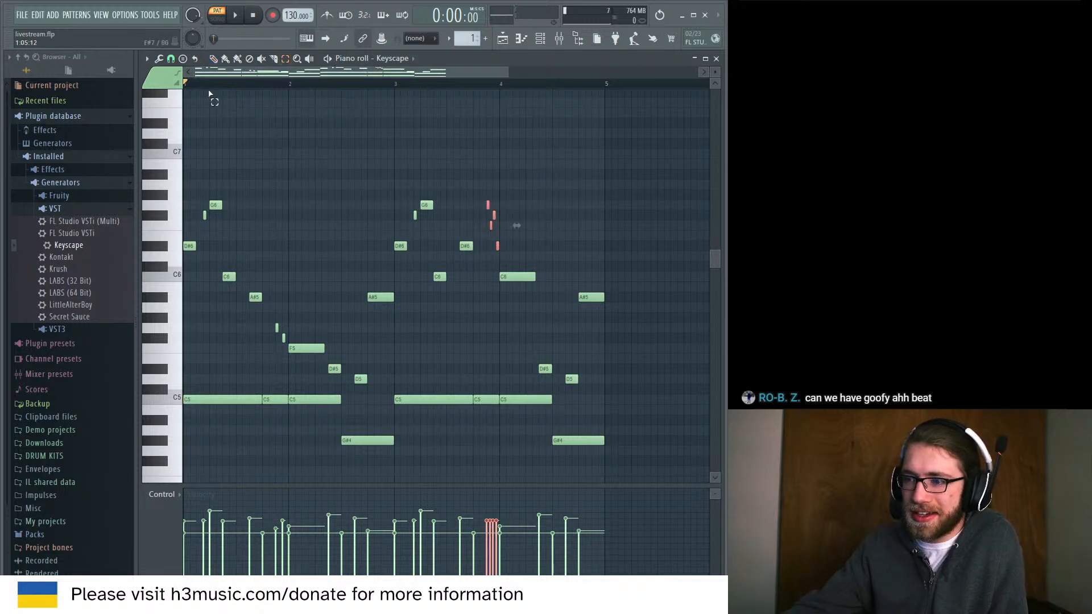
{"action": "left_click", "coordinate": [213, 59]}
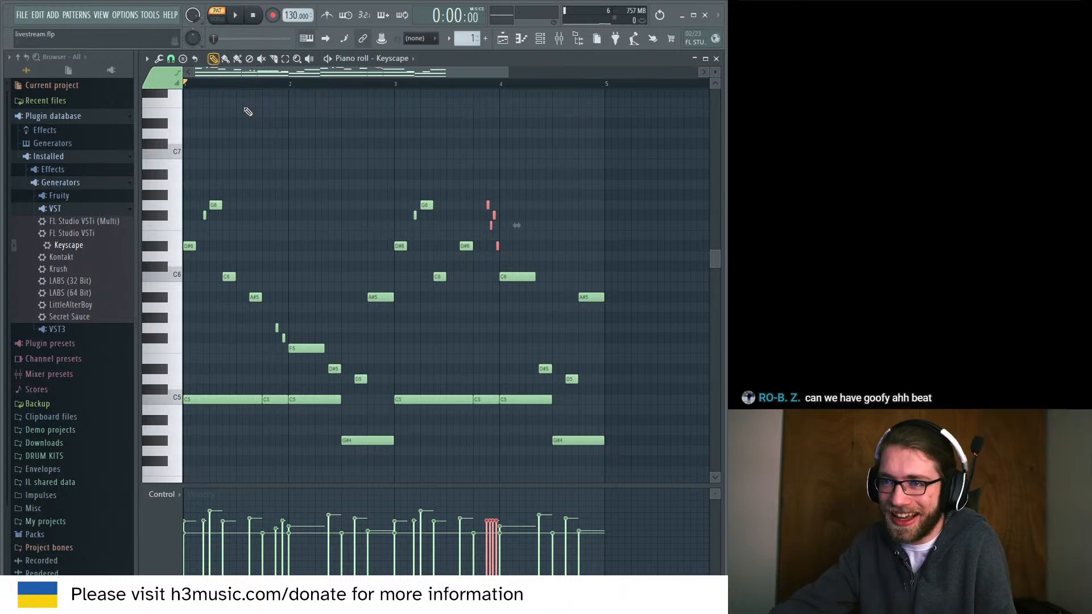
{"action": "left_click_drag", "start_coordinate": [487, 534], "coordinate": [504, 512]}
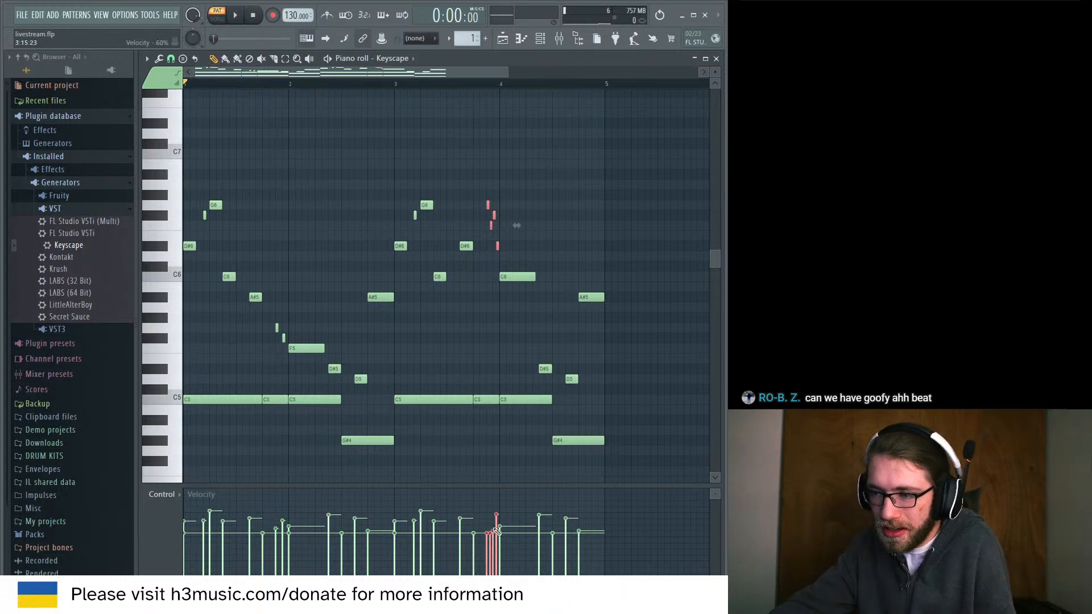
{"action": "key", "text": "space"}
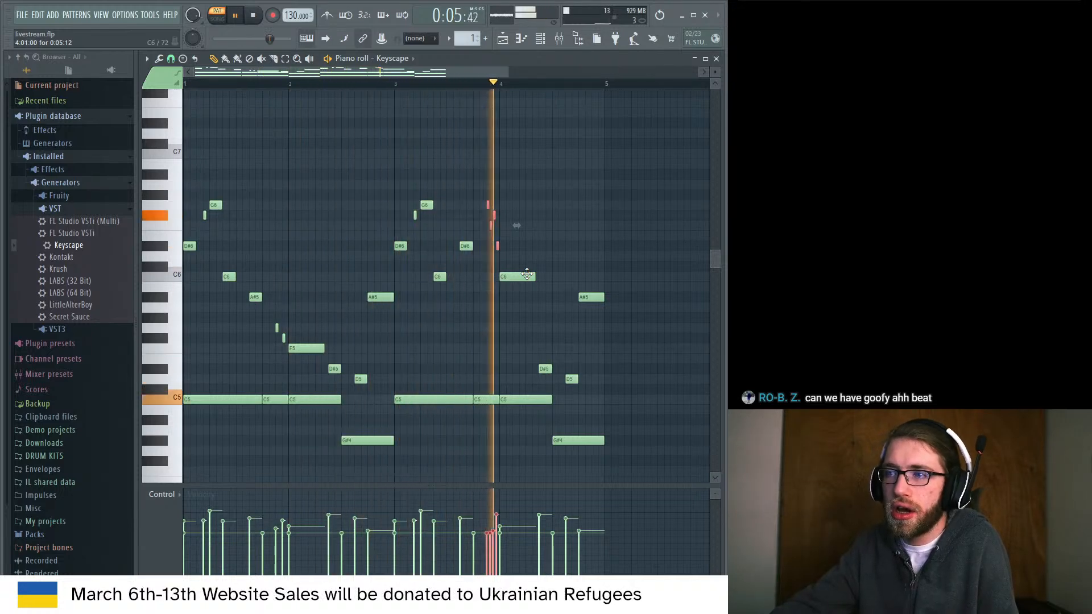
{"action": "key", "text": "space"}
Raise the short D#5 in bar 4 to A#5 while the pattern plays.
{"action": "key", "text": "space"}
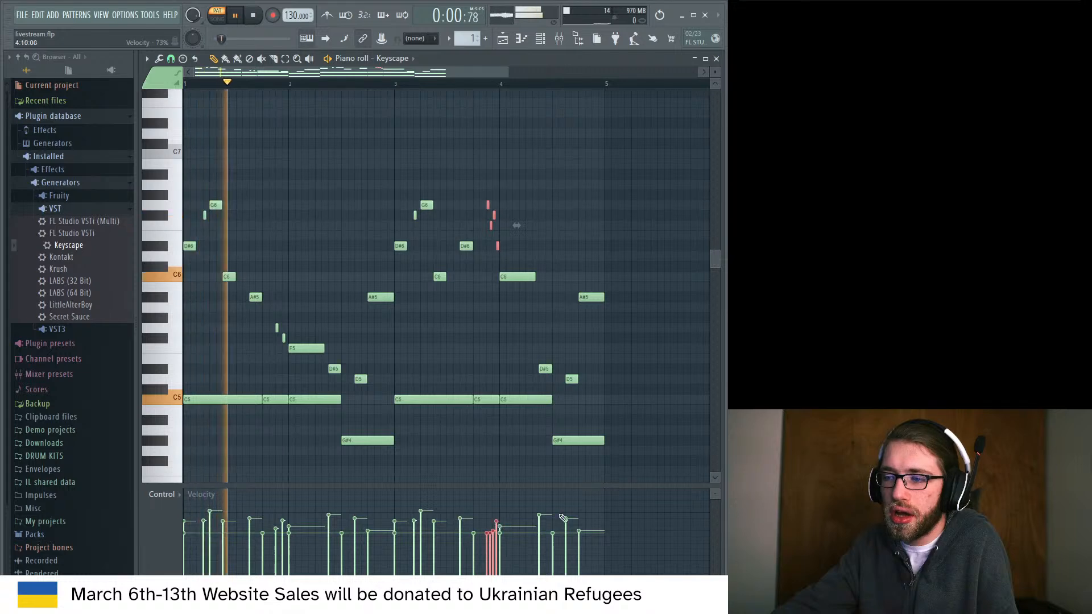
{"action": "left_click", "coordinate": [546, 348]}
{"action": "right_click", "coordinate": [544, 348]}
{"action": "left_click_drag", "start_coordinate": [545, 367], "coordinate": [546, 297]}
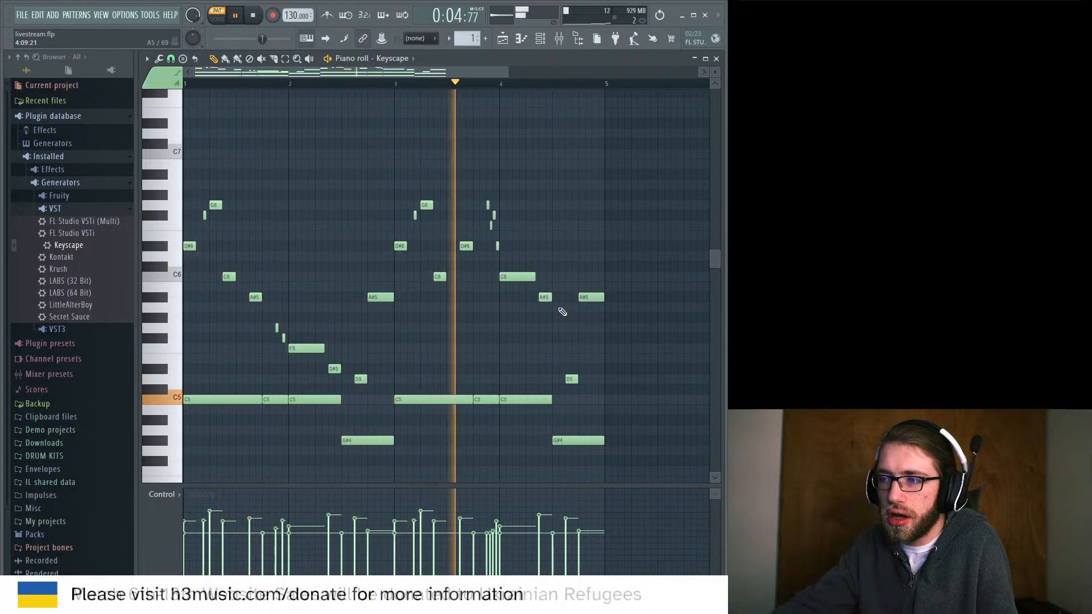
{"action": "key", "text": "space"}
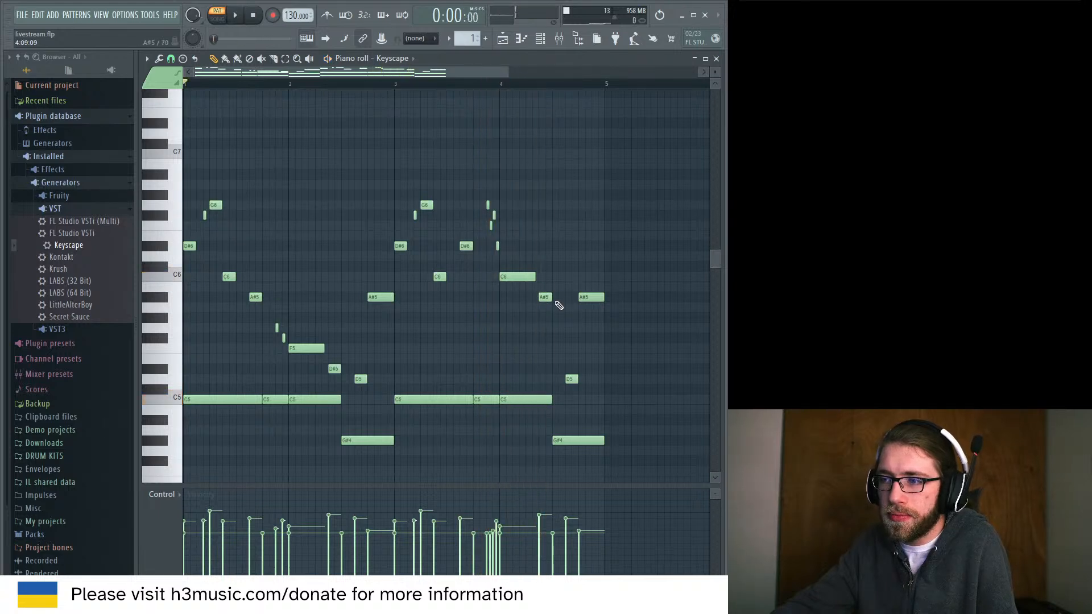
Audition pitches after the short A#5 in bar 4, then add a D#6 directly after it and a D6 three steps later.
{"action": "left_click", "coordinate": [557, 278]}
{"action": "right_click", "coordinate": [557, 280]}
{"action": "left_click", "coordinate": [545, 298]}
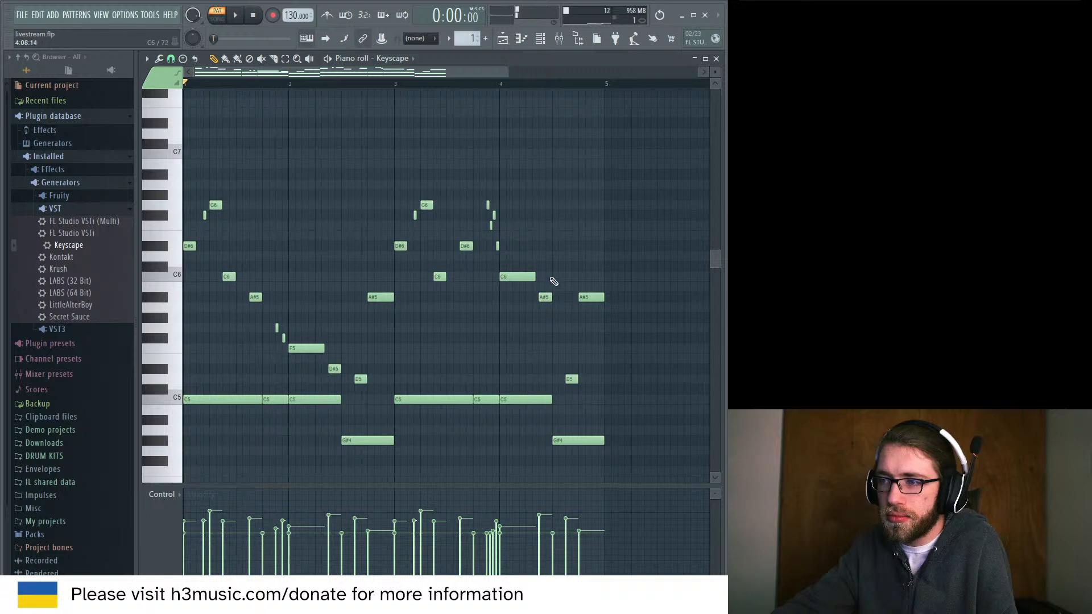
{"action": "left_click", "coordinate": [557, 256]}
{"action": "right_click", "coordinate": [556, 256]}
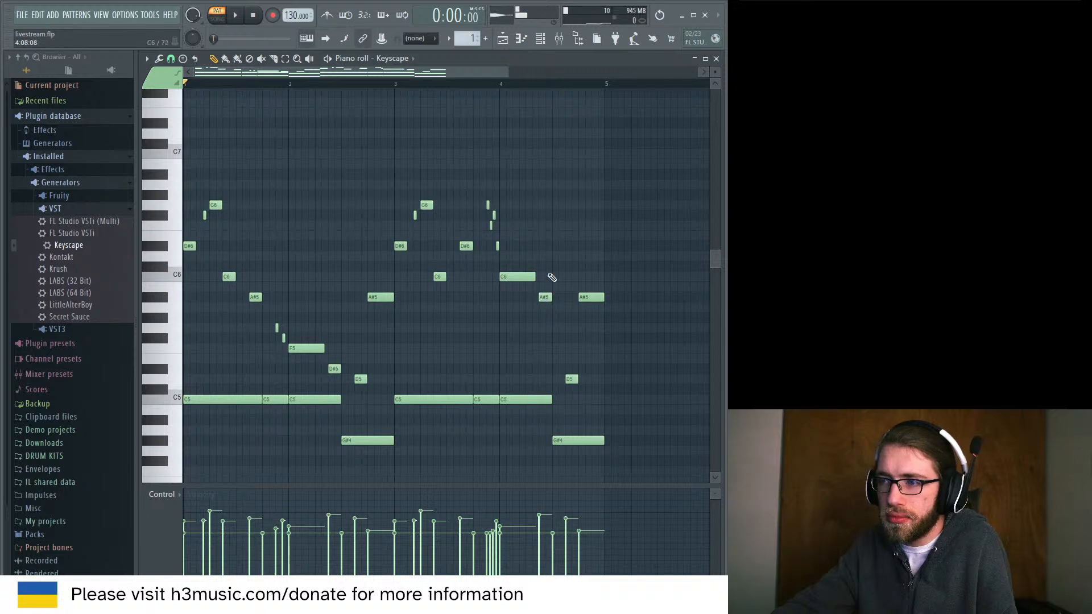
{"action": "left_click", "coordinate": [556, 247]}
{"action": "left_click", "coordinate": [579, 255]}
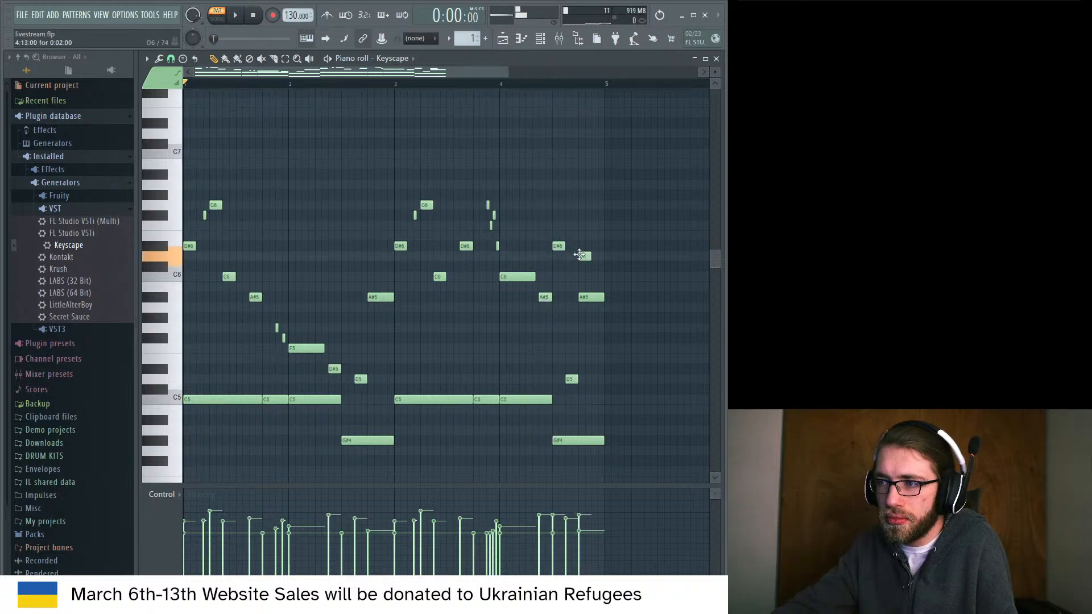
{"action": "left_click_drag", "start_coordinate": [579, 255], "coordinate": [574, 256]}
Replace the long A#5 closing bar 4 with a short one ending at bar 5, delete the D5, and play the pattern.
{"action": "left_click", "coordinate": [591, 296]}
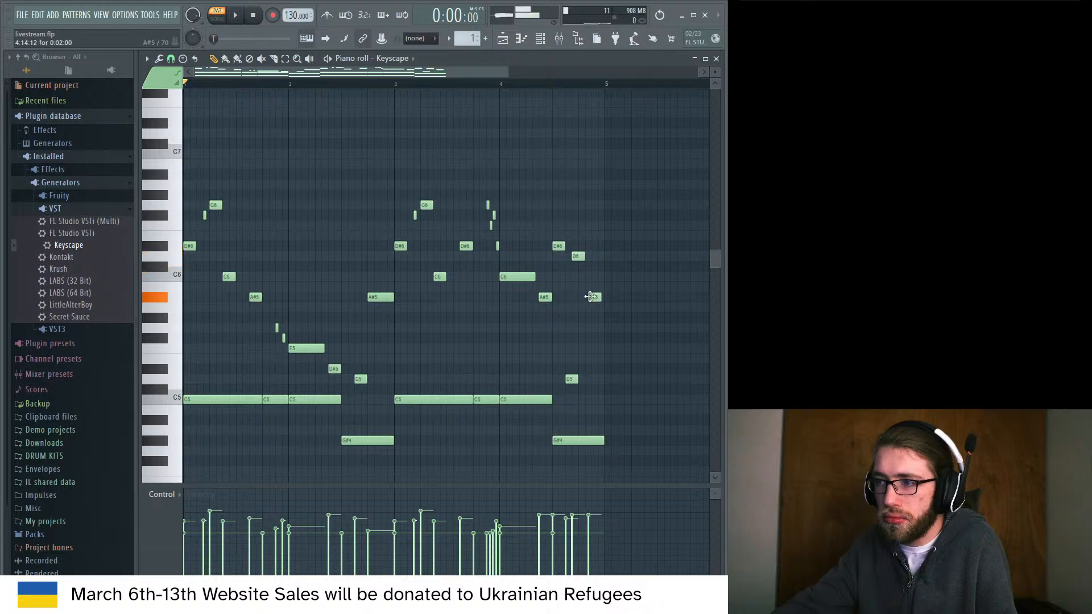
{"action": "left_click", "coordinate": [593, 297]}
{"action": "left_click_drag", "start_coordinate": [594, 297], "coordinate": [597, 297]}
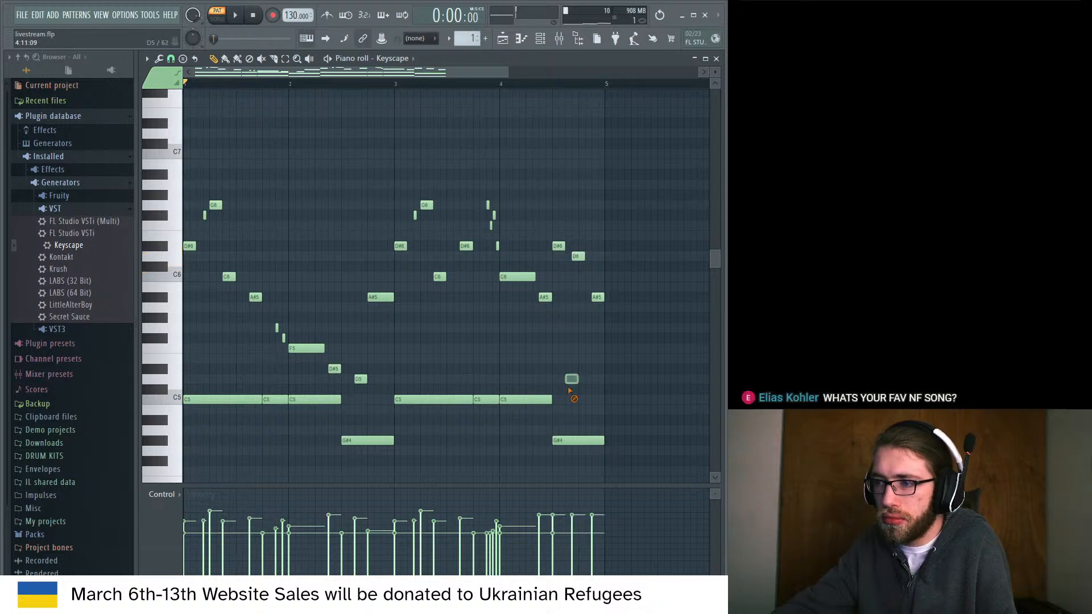
{"action": "key", "text": "space"}
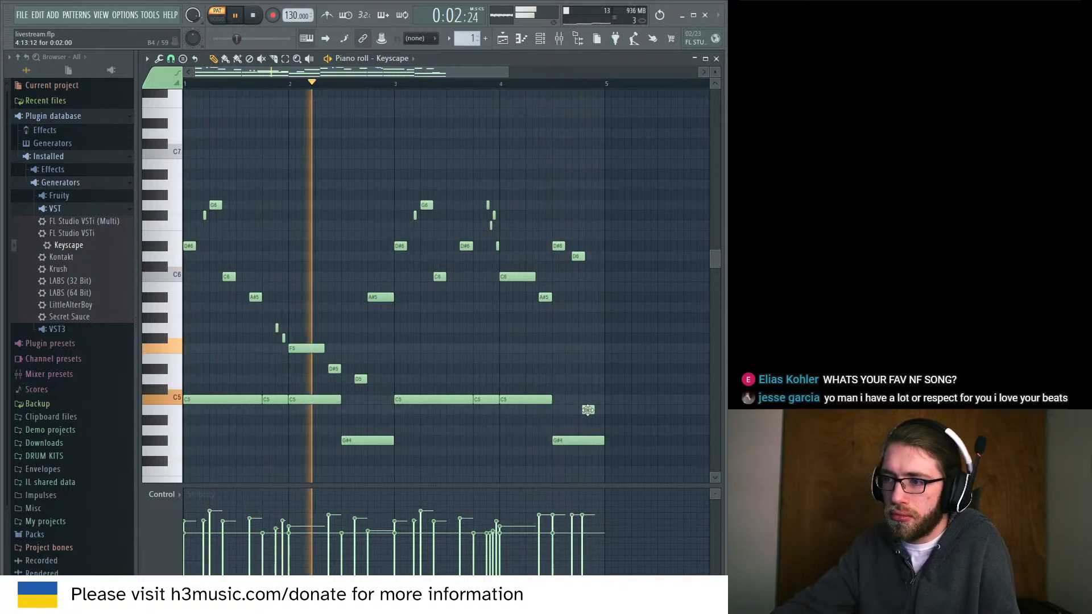
{"action": "mouse_move", "coordinate": [597, 297]}
{"action": "left_mouse_down"}
{"action": "mouse_move", "coordinate": [592, 305]}
{"action": "mouse_move", "coordinate": [595, 296]}
{"action": "left_mouse_up"}
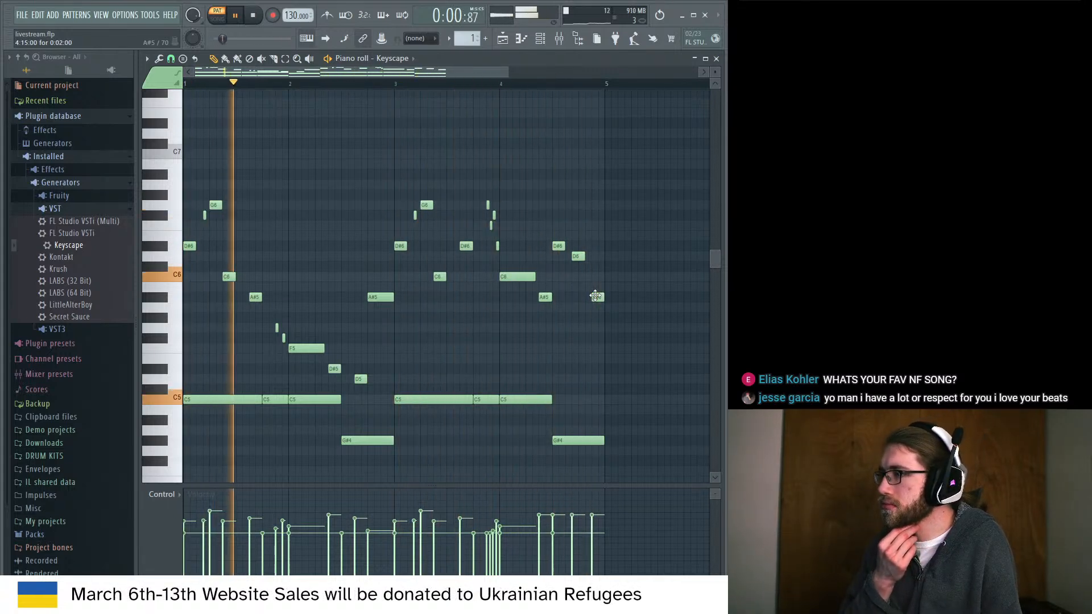
{"action": "key", "text": "space"}
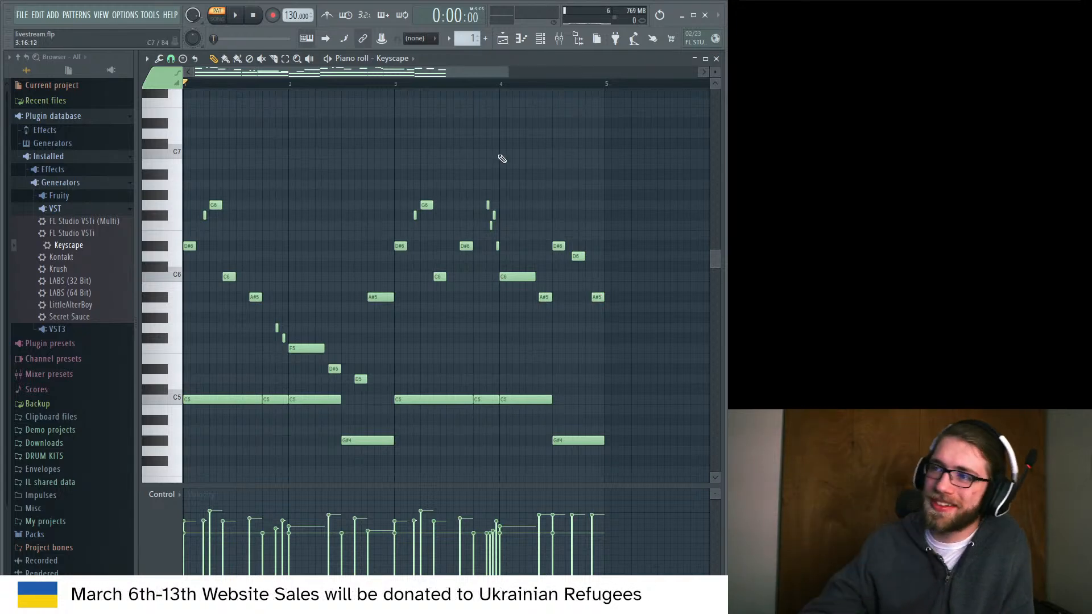
Transpose all notes up one semitone, trying them an octave lower in playback before returning them to the original octave.
{"action": "key", "text": "ctrl+a"}
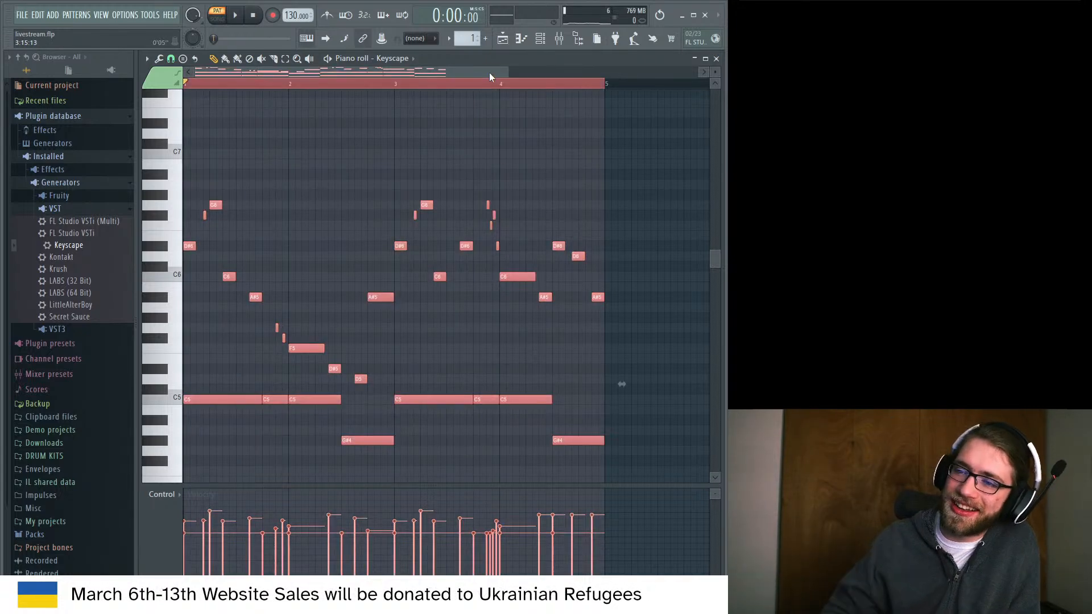
{"action": "key", "text": "Up"}
{"action": "key", "text": "ctrl+Down"}
{"action": "key", "text": "space"}
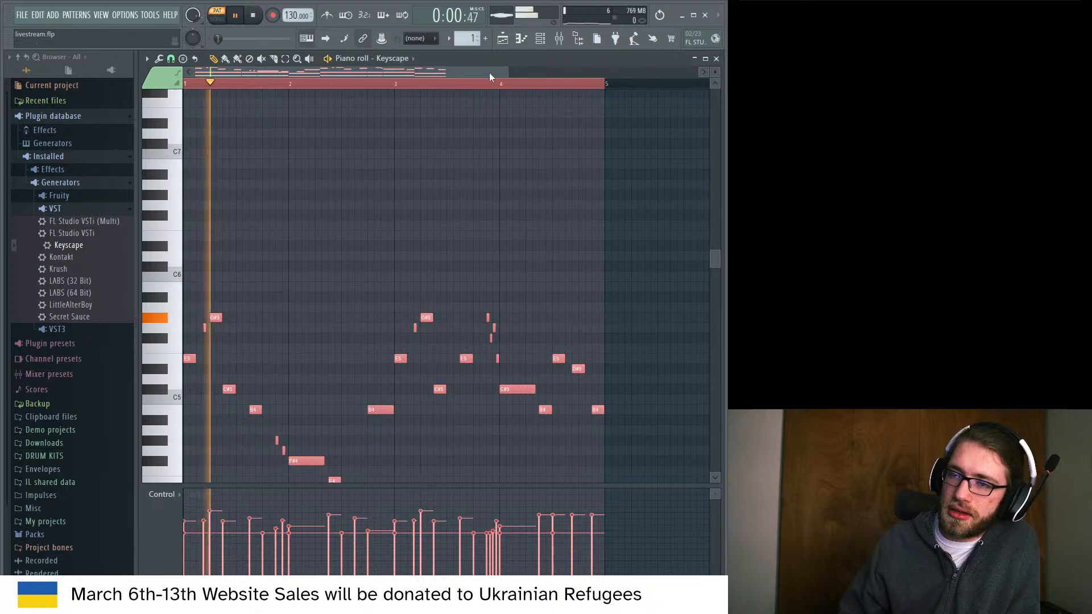
{"action": "key", "text": "space"}
{"action": "key", "text": "ctrl+Up"}
{"action": "key", "text": "space"}
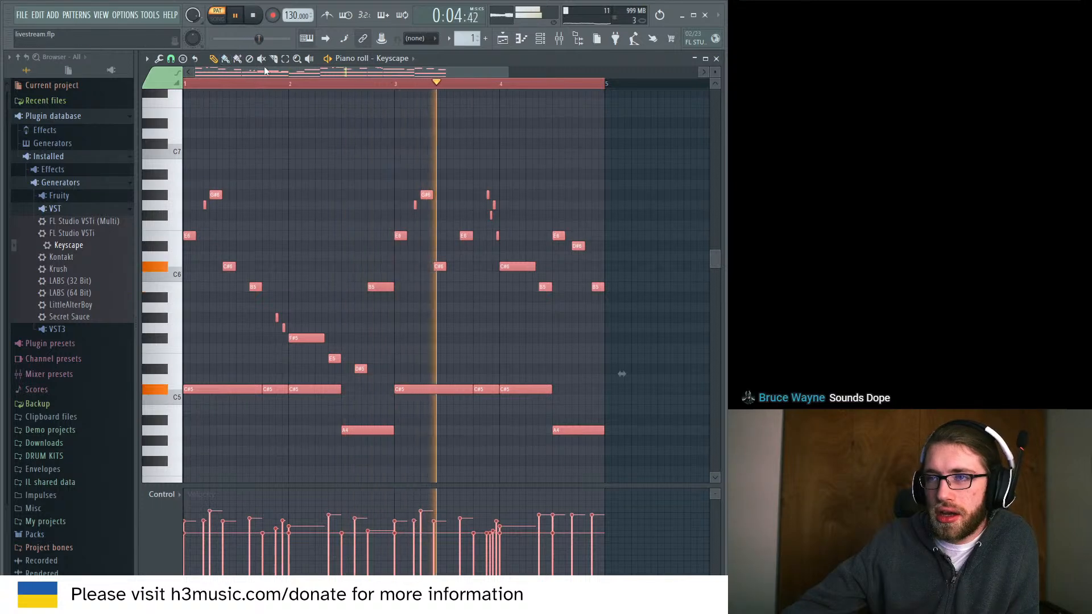
Randomize the velocities of the Keyscape notes with bipolar levels and accept the result.
{"action": "key", "text": "ctrl+d"}
{"action": "left_click", "coordinate": [159, 58]}
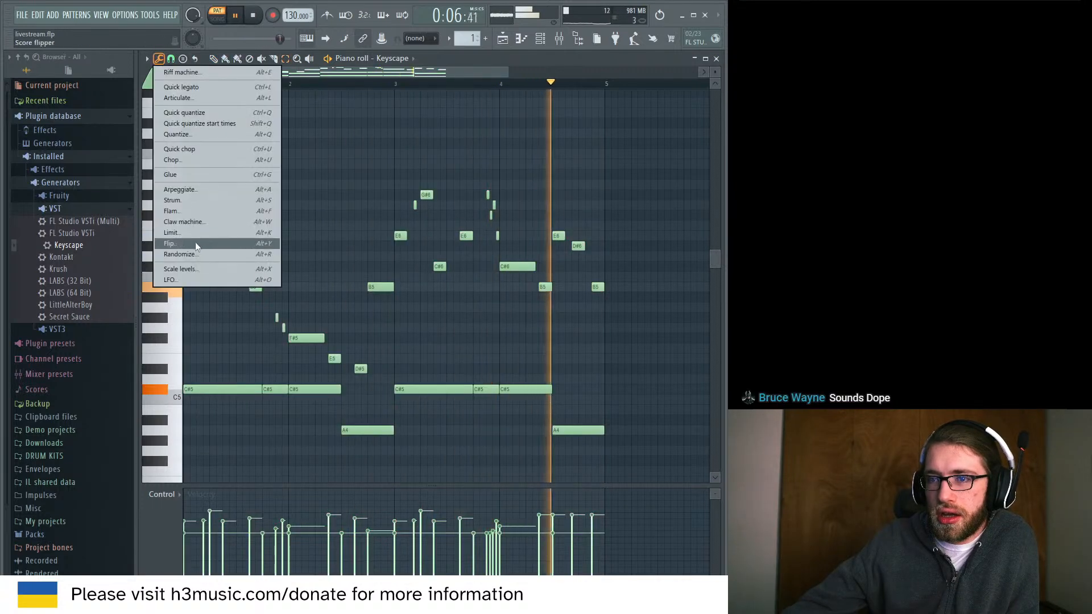
{"action": "left_click", "coordinate": [196, 250]}
{"action": "left_click_drag", "start_coordinate": [697, 181], "coordinate": [596, 179]}
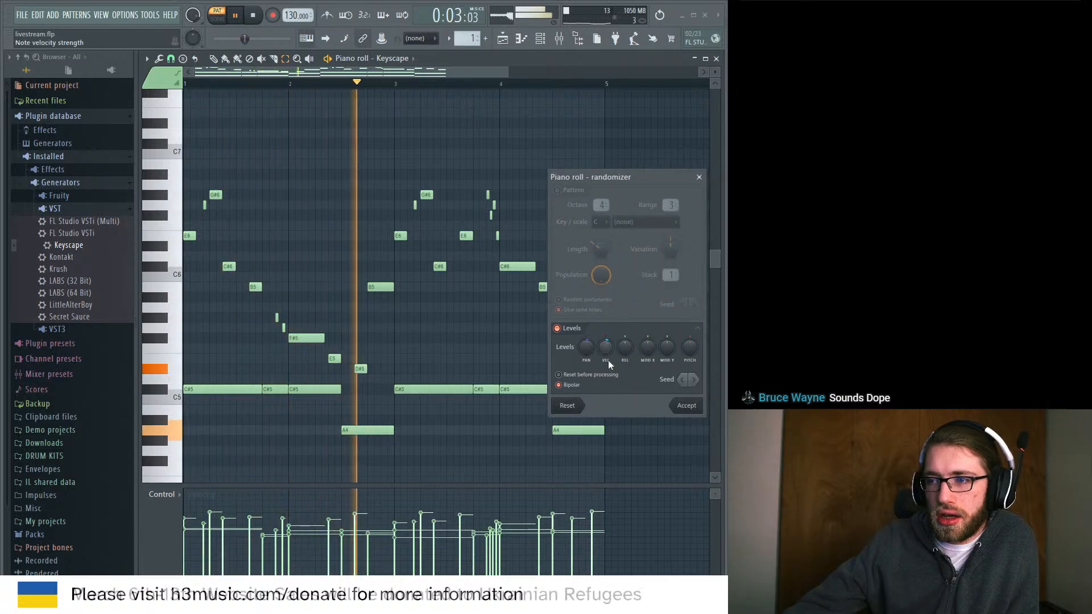
{"action": "left_click", "coordinate": [687, 405]}
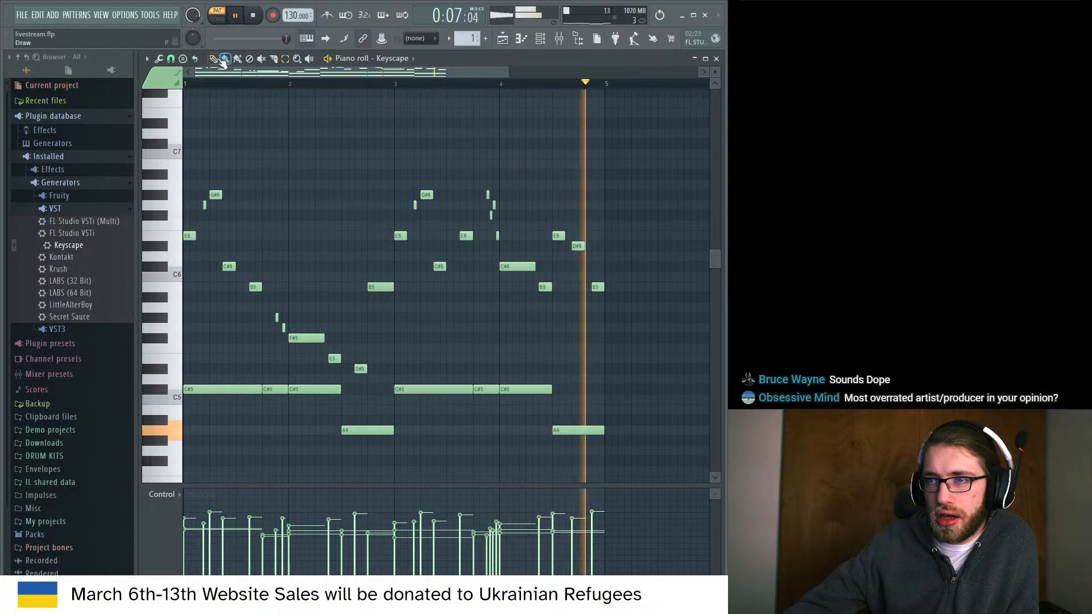
Stop playback and load RC-20 Retro Color with the Vinyl 1 preset into slot 2 of mixer Insert 1.
{"action": "left_click", "coordinate": [564, 41]}
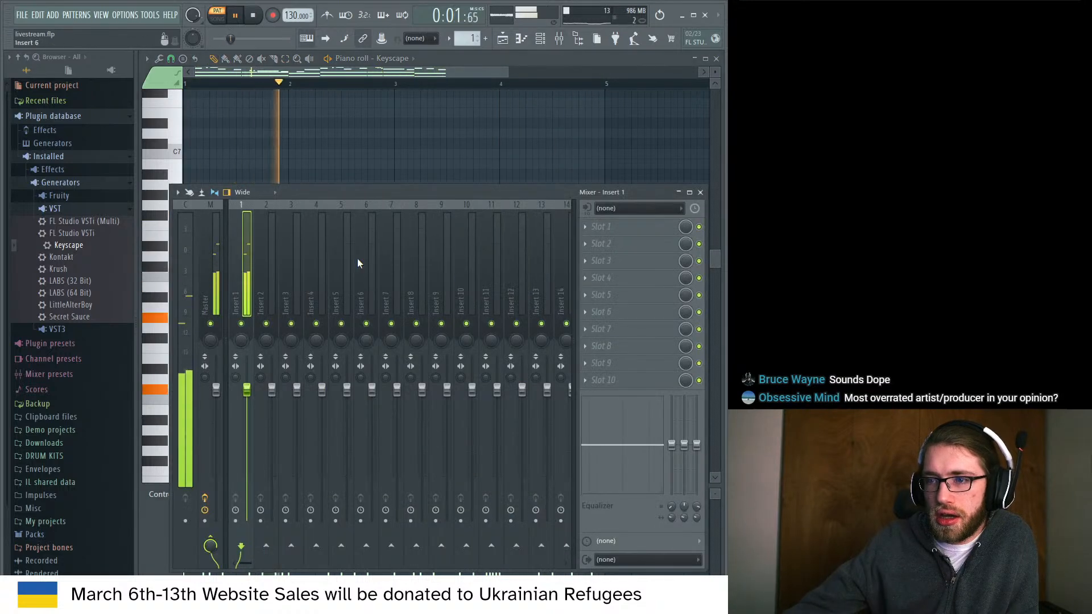
{"action": "key", "text": "space"}
{"action": "left_click", "coordinate": [626, 245]}
{"action": "left_click", "coordinate": [721, 48]}
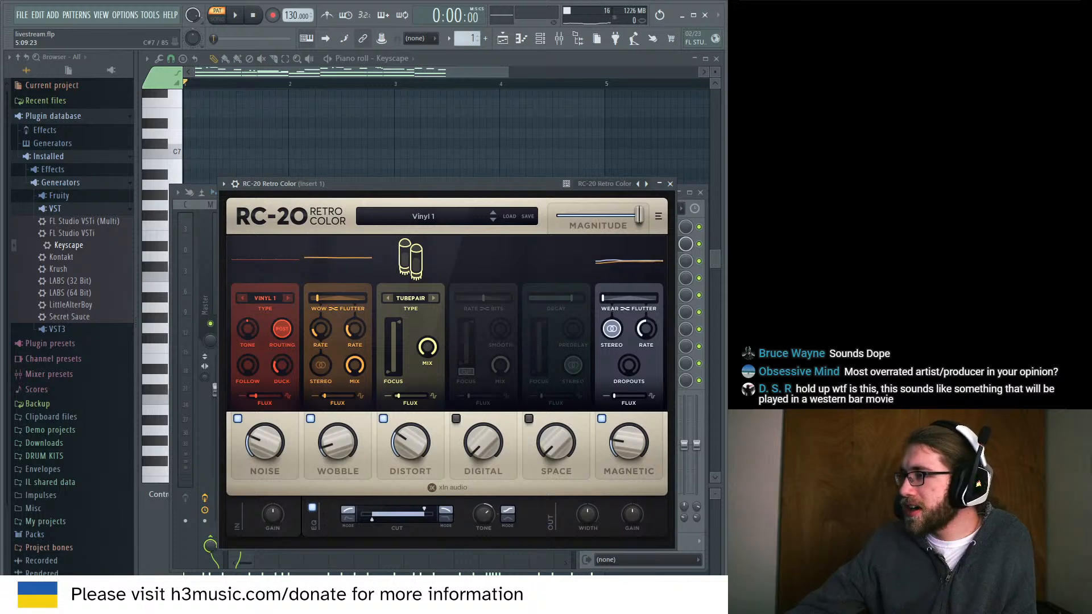
{"action": "left_click_drag", "start_coordinate": [432, 182], "coordinate": [385, 87]}
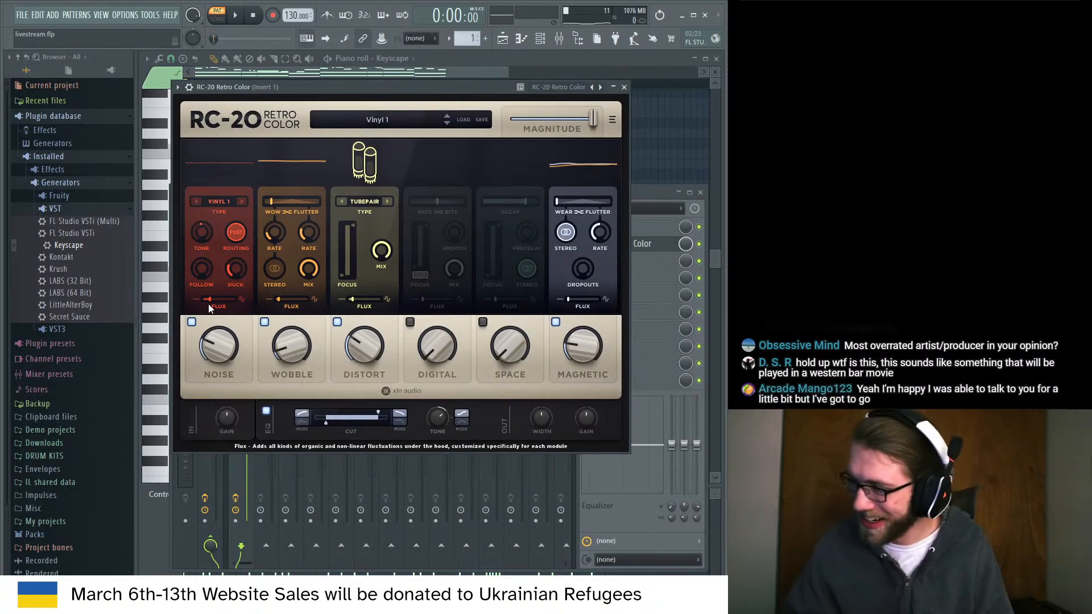
Lower the Noise amount and turn on the Wobble module's stereo mode in RC-20.
{"action": "left_click_drag", "start_coordinate": [212, 347], "coordinate": [197, 370]}
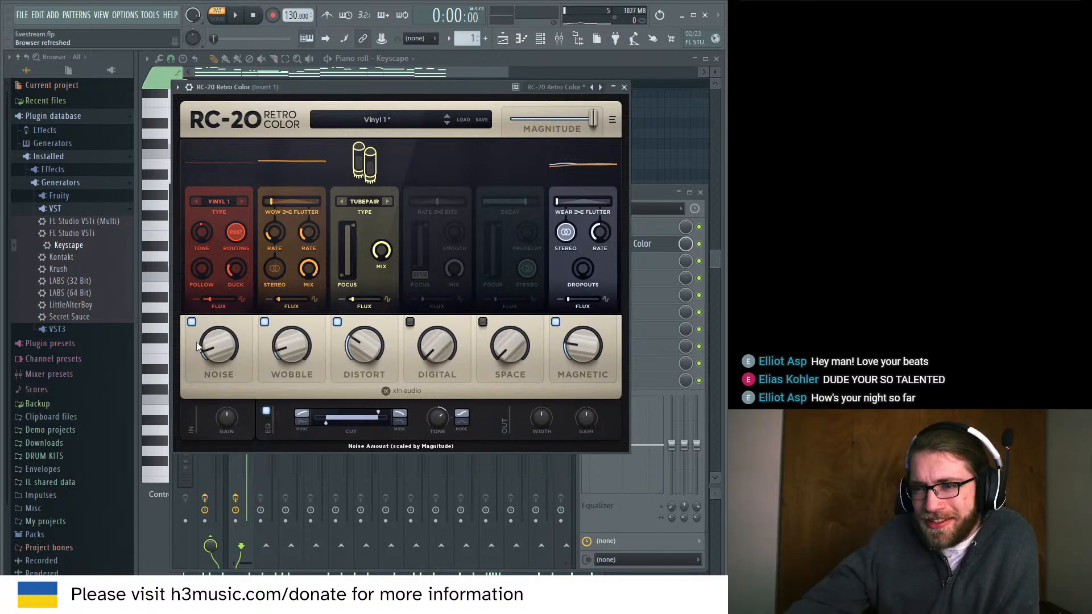
{"action": "left_click", "coordinate": [274, 269]}
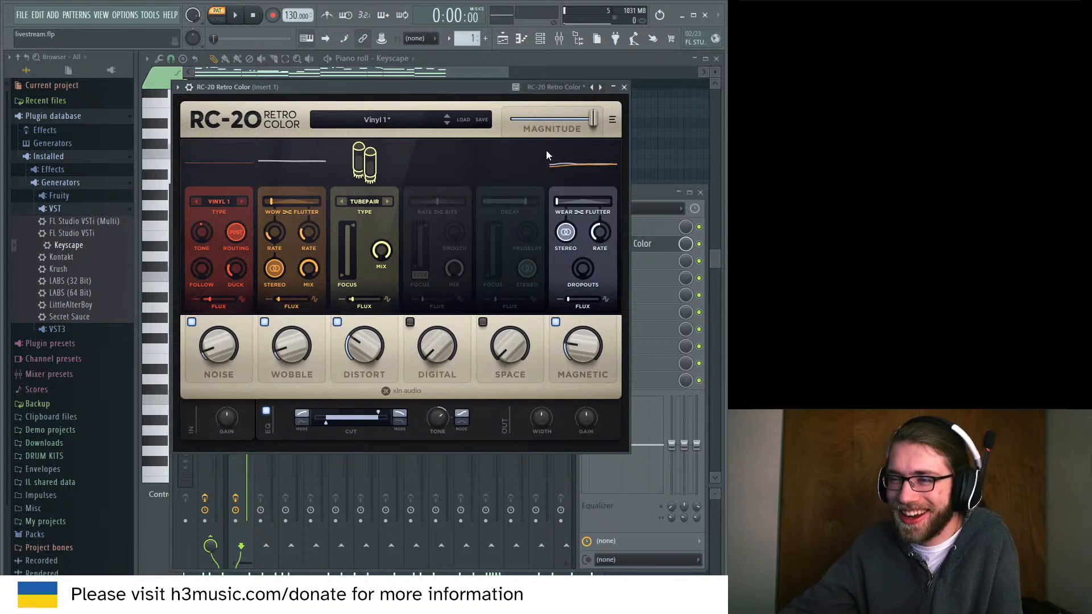
Set RC-20's Space amount to 12% and shorten its decay while the pattern plays.
{"action": "left_click_drag", "start_coordinate": [480, 87], "coordinate": [477, 108]}
{"action": "left_click_drag", "start_coordinate": [510, 357], "coordinate": [503, 362]}
{"action": "key", "text": "space"}
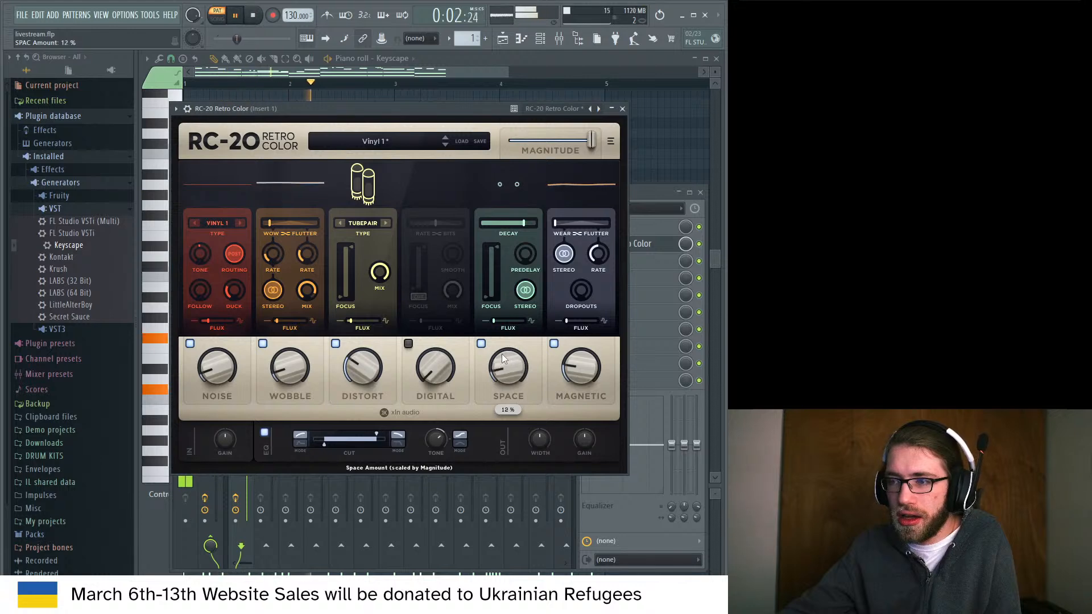
{"action": "left_click_drag", "start_coordinate": [524, 223], "coordinate": [508, 223]}
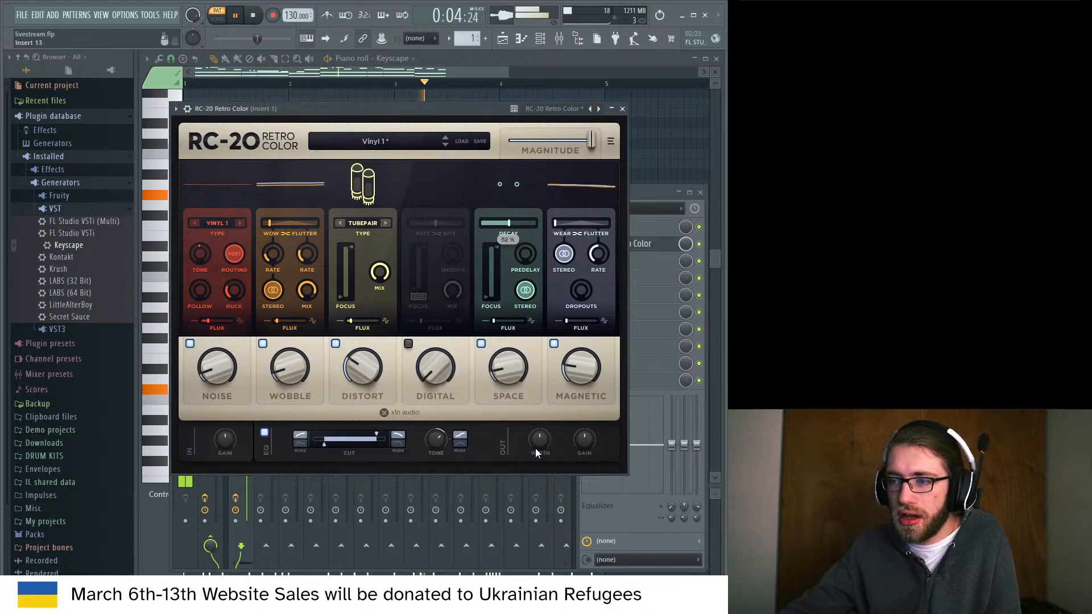
Raise RC-20's master low cut to 119 Hz and set the output stereo width to 132%.
{"action": "left_click_drag", "start_coordinate": [325, 443], "coordinate": [333, 445]}
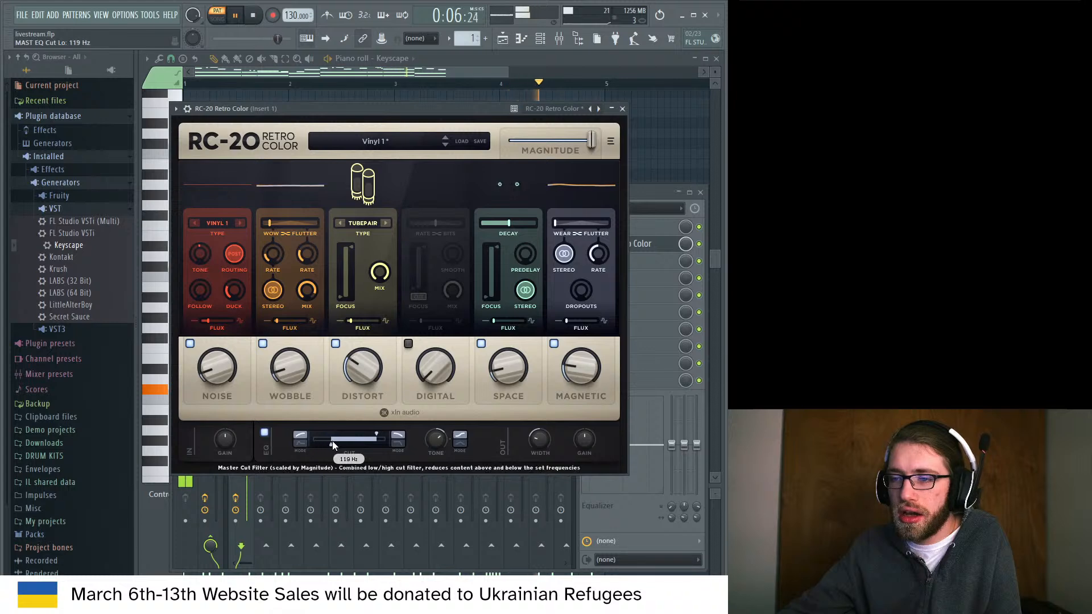
{"action": "left_click_drag", "start_coordinate": [543, 443], "coordinate": [557, 377]}
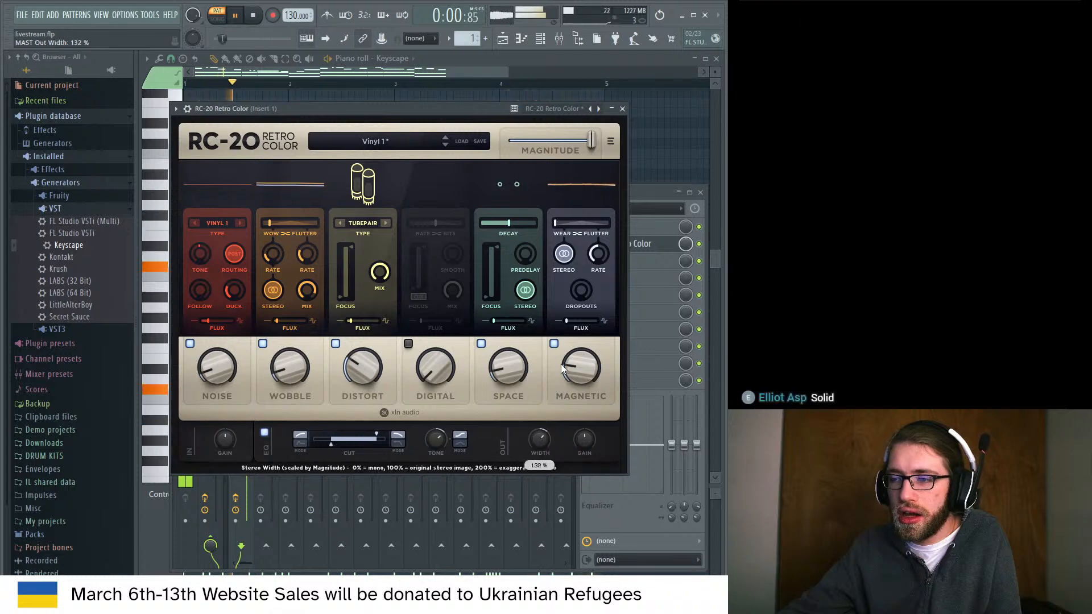
{"action": "left_click_drag", "start_coordinate": [377, 436], "coordinate": [377, 437]}
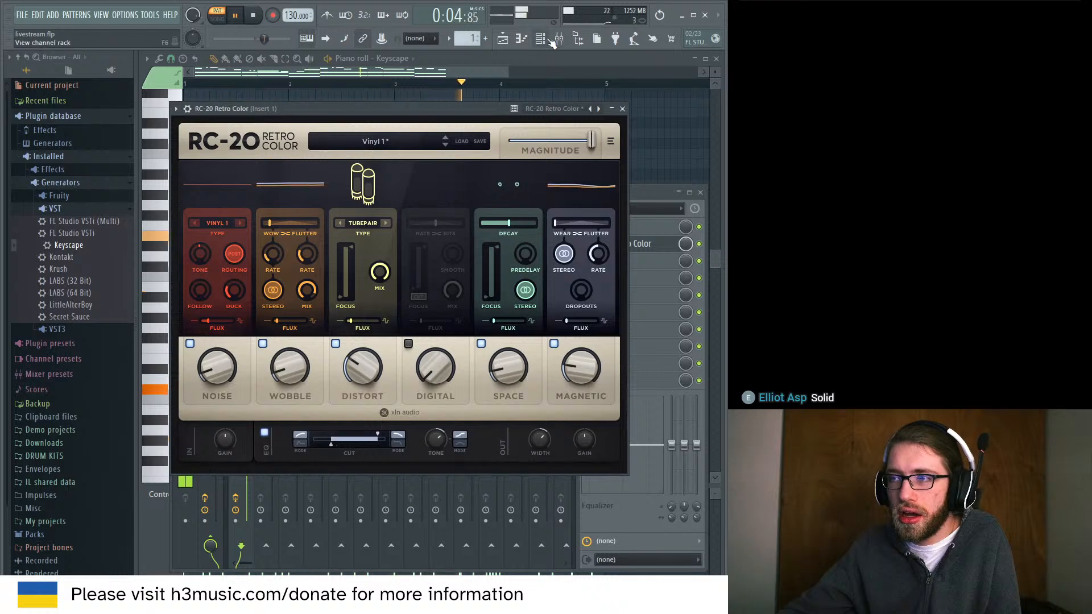
Stop playback, open the Keyscape instrument from the channel rack and review its EQ, compressor and tweak settings.
{"action": "key", "text": "F6"}
{"action": "key", "text": "space"}
{"action": "left_click", "coordinate": [243, 85]}
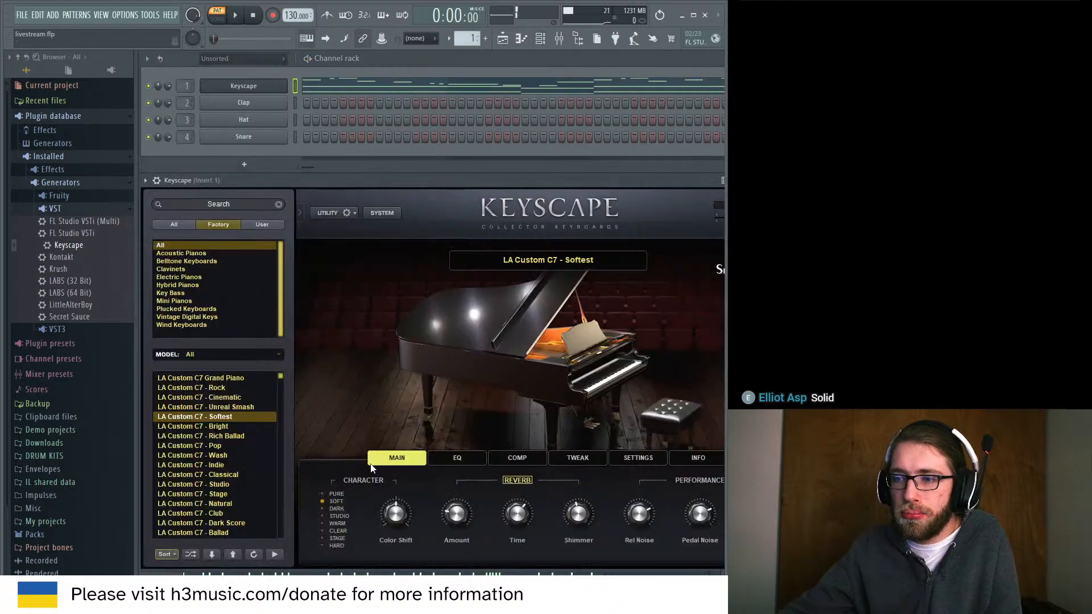
{"action": "left_click", "coordinate": [443, 460]}
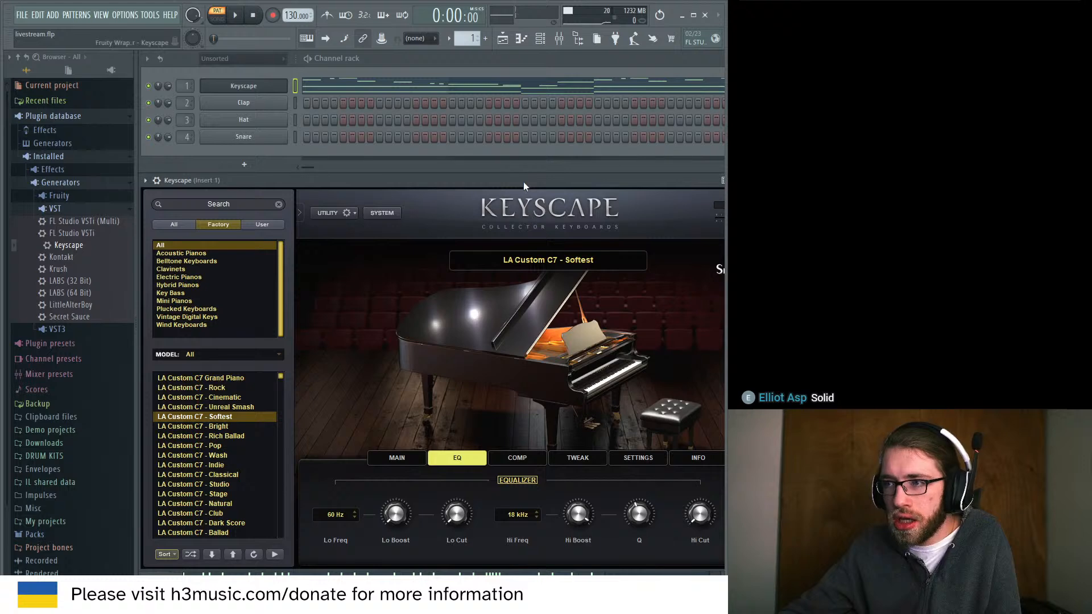
{"action": "left_click_drag", "start_coordinate": [523, 183], "coordinate": [436, 182]}
{"action": "left_click", "coordinate": [429, 458]}
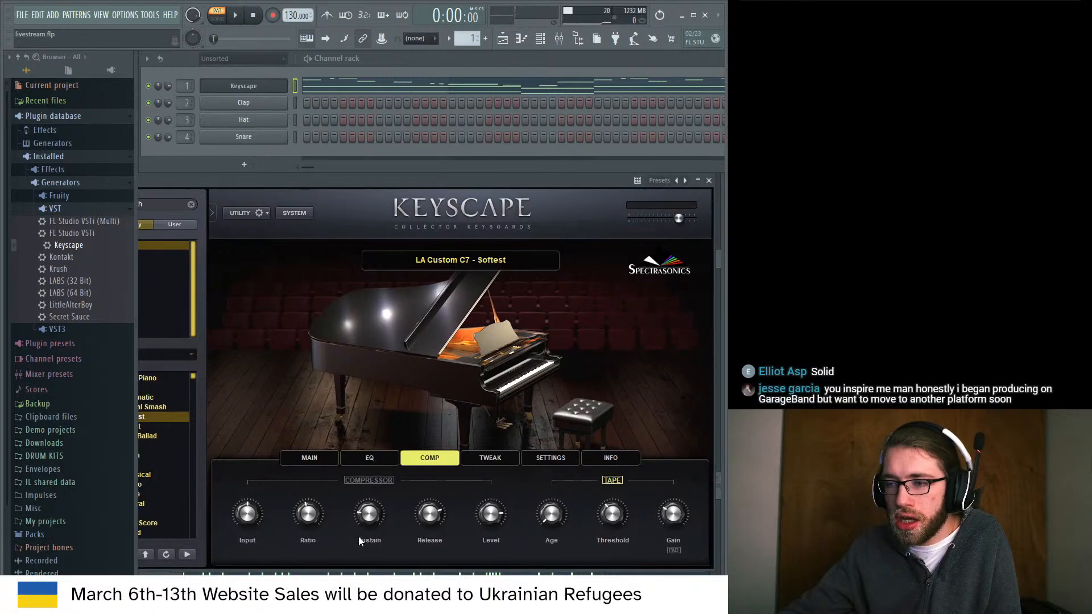
{"action": "left_click", "coordinate": [492, 458]}
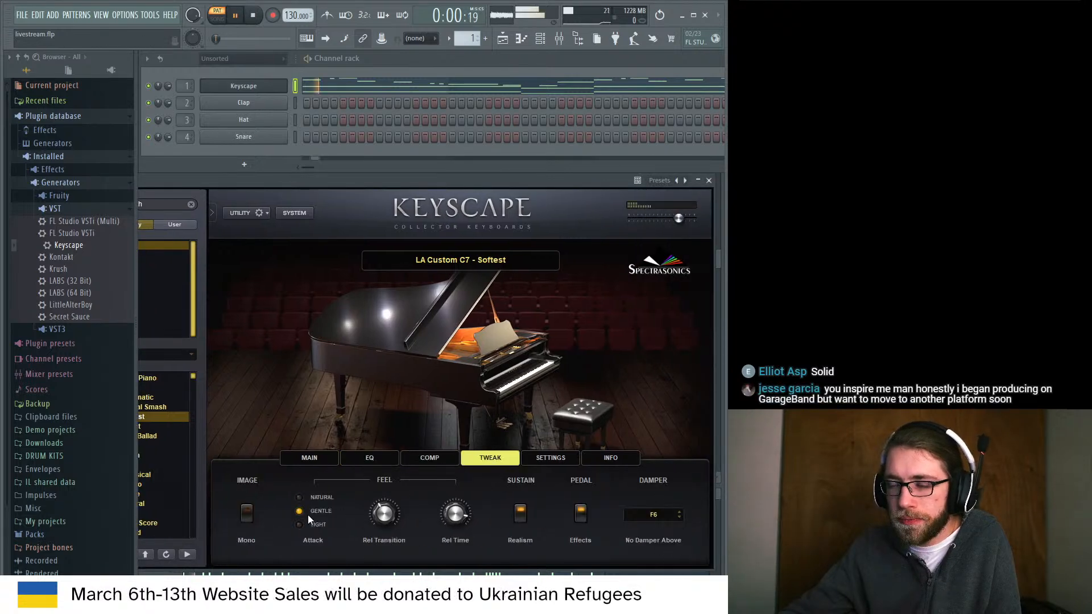
Set Keyscape's Color Shift to about 0.523 during playback and check its EQ, compressor, tweak and general settings.
{"action": "left_click", "coordinate": [320, 461]}
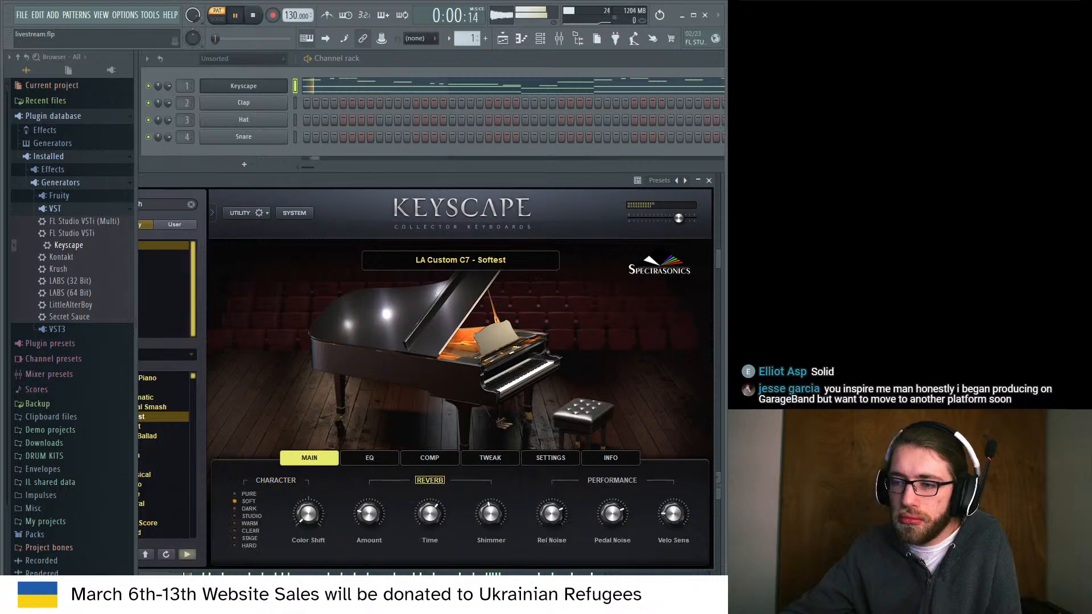
{"action": "key", "text": "space"}
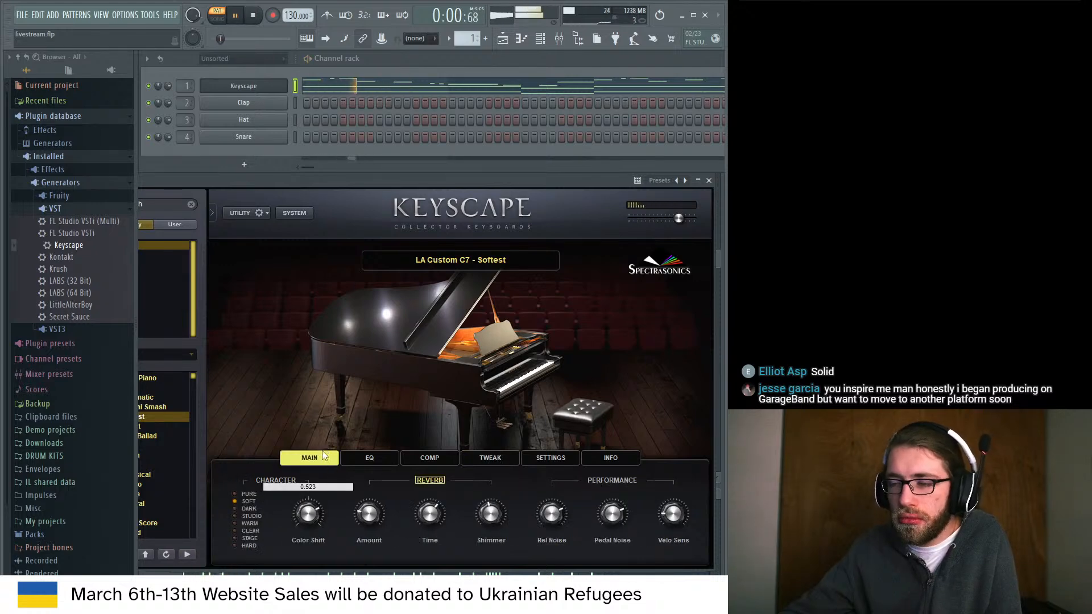
{"action": "left_click", "coordinate": [378, 459]}
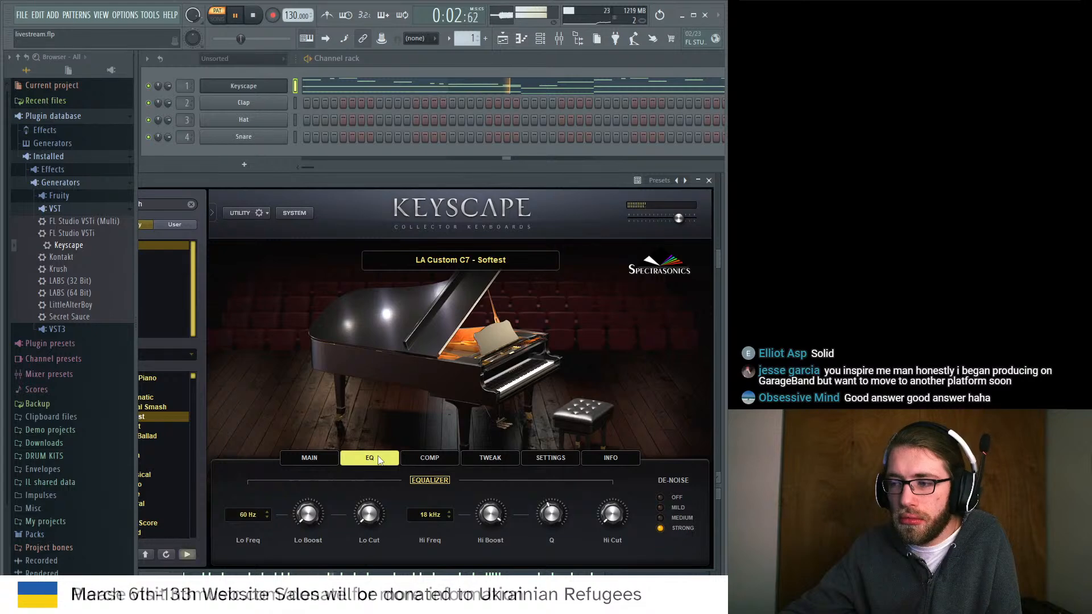
{"action": "left_click", "coordinate": [430, 458]}
{"action": "left_click", "coordinate": [474, 458]}
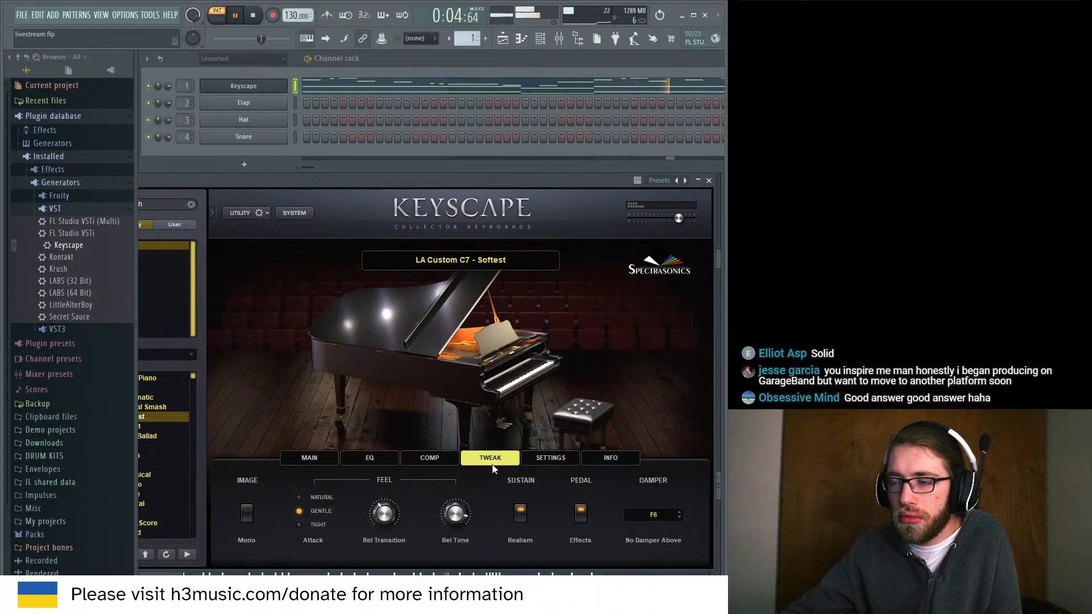
{"action": "left_click", "coordinate": [550, 459]}
{"action": "left_click", "coordinate": [293, 464]}
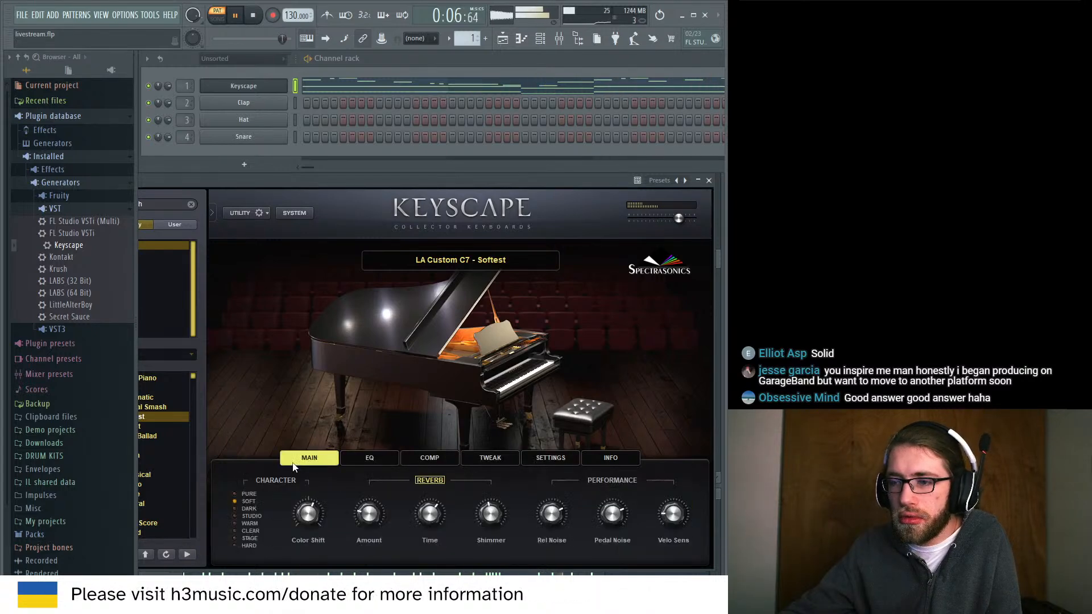
Stop playback and shift the Keyscape window back so its preset browser can be used.
{"action": "key", "text": "space"}
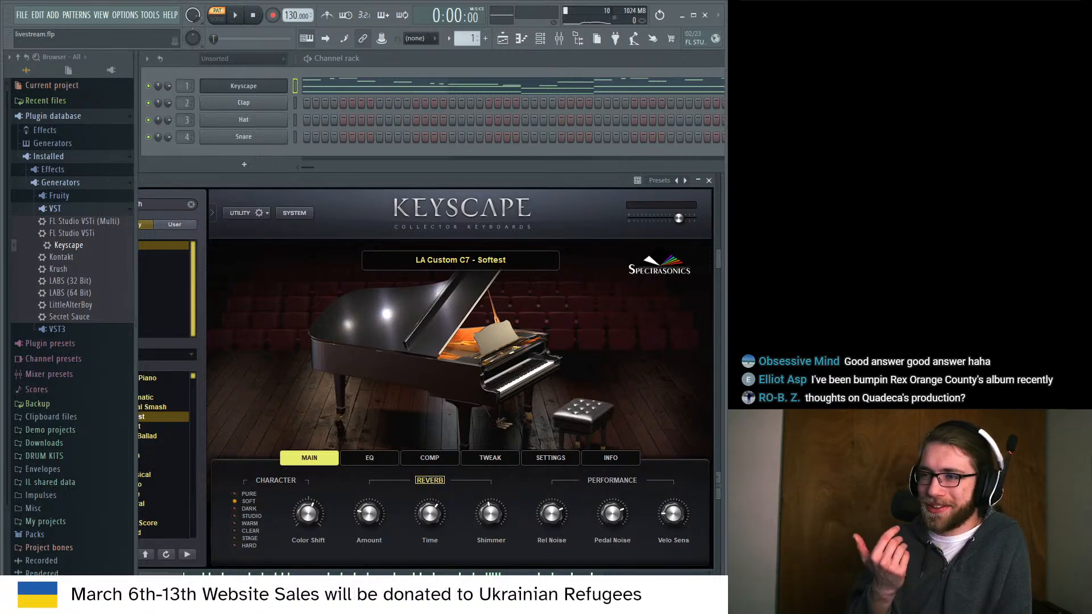
{"action": "left_click_drag", "start_coordinate": [618, 183], "coordinate": [673, 182]}
{"action": "left_click_drag", "start_coordinate": [585, 180], "coordinate": [614, 182]}
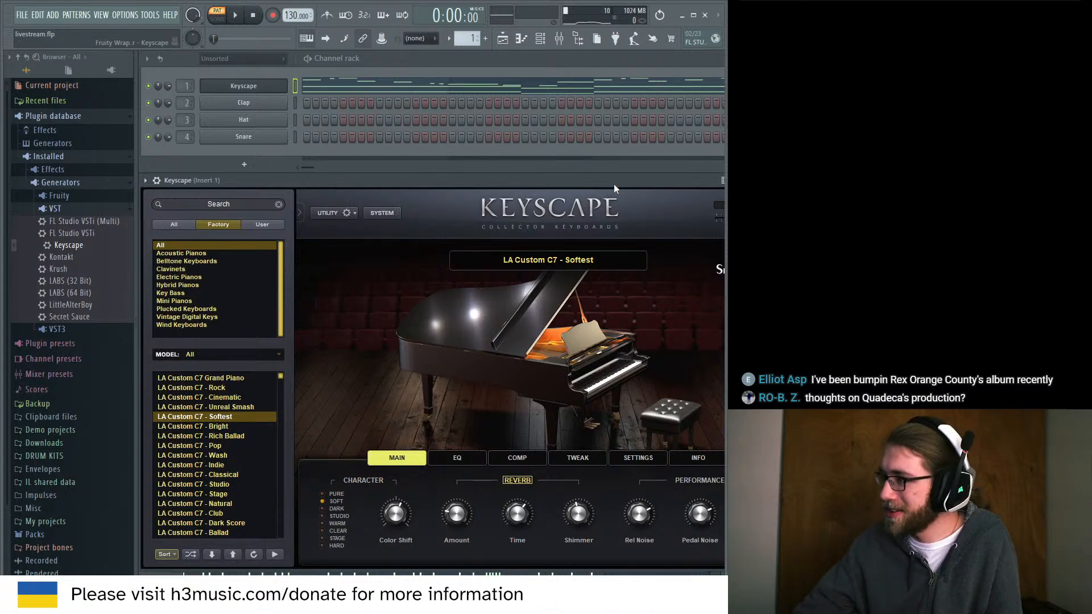
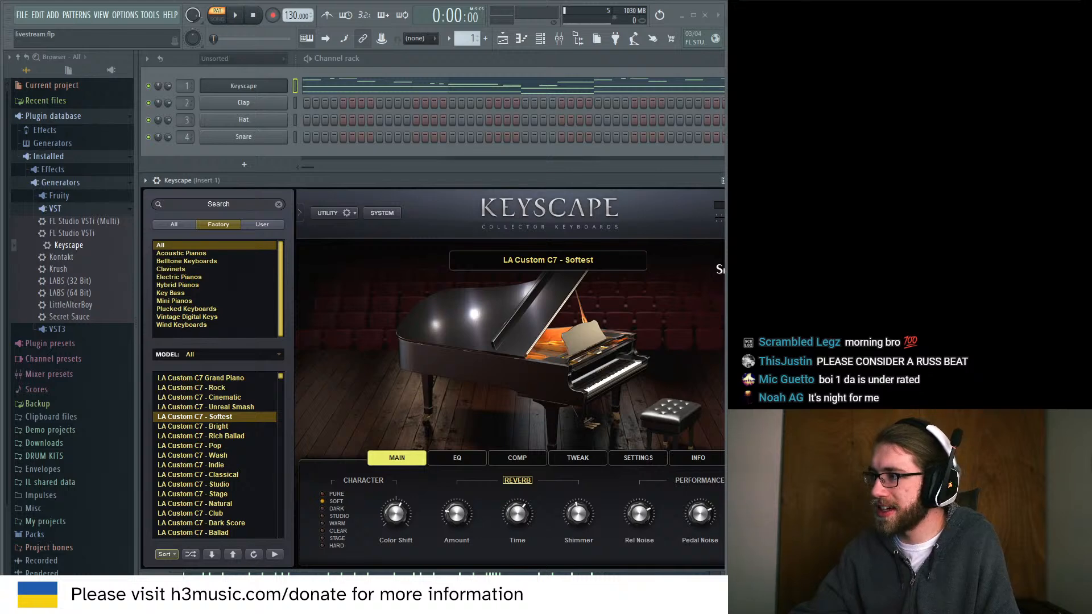
Switch to Spotify and look through Levi Hinson's artist page, including popular songs, releases and albums.
{"action": "left_click_drag", "start_coordinate": [728, 104], "coordinate": [455, 91]}
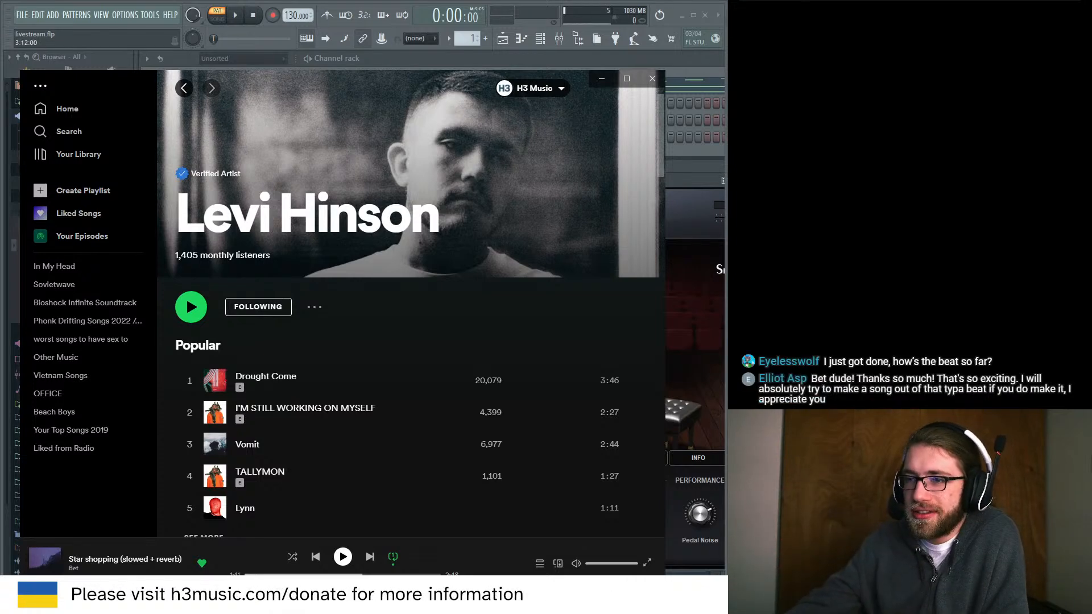
{"action": "scroll", "coordinate": [573, 178], "scroll_direction": "up", "scroll_amount": 1}
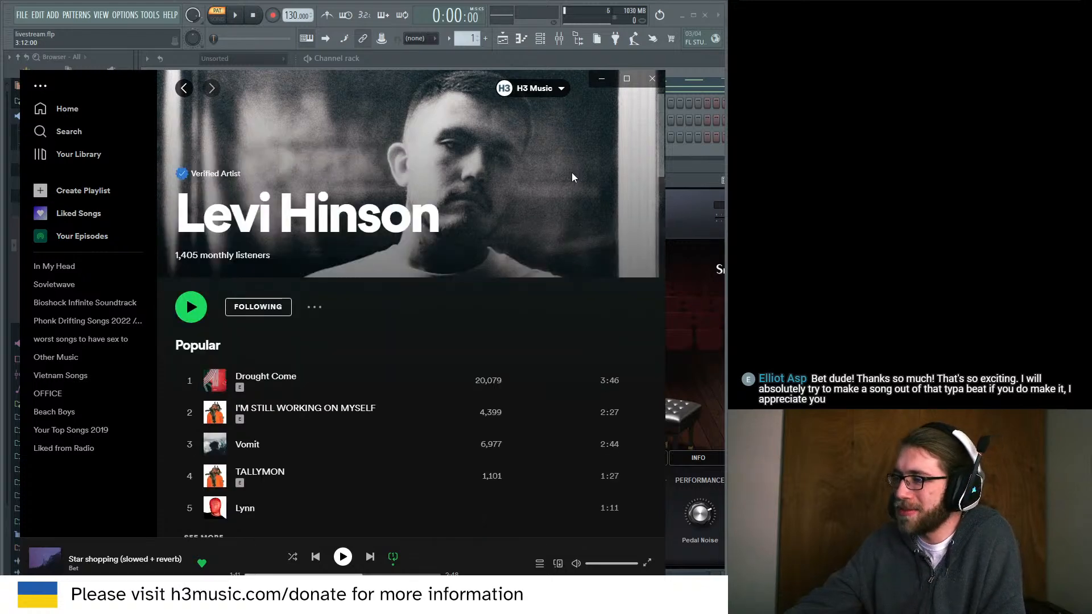
{"action": "scroll", "coordinate": [545, 196], "scroll_direction": "down", "scroll_amount": 3}
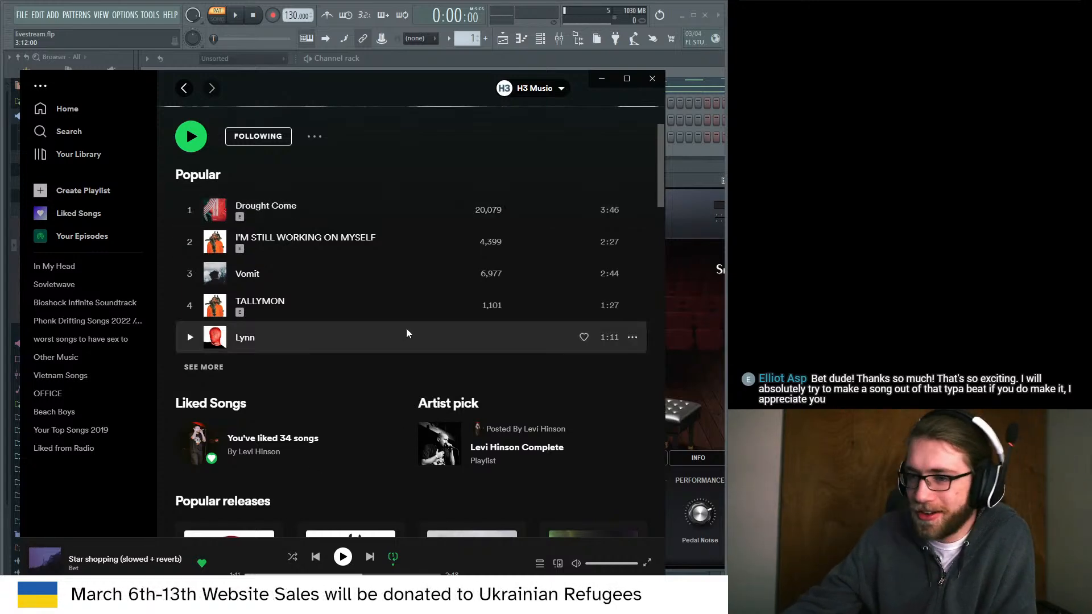
{"action": "scroll", "coordinate": [410, 327], "scroll_direction": "down", "scroll_amount": 3}
{"action": "scroll", "coordinate": [413, 322], "scroll_direction": "down", "scroll_amount": 1}
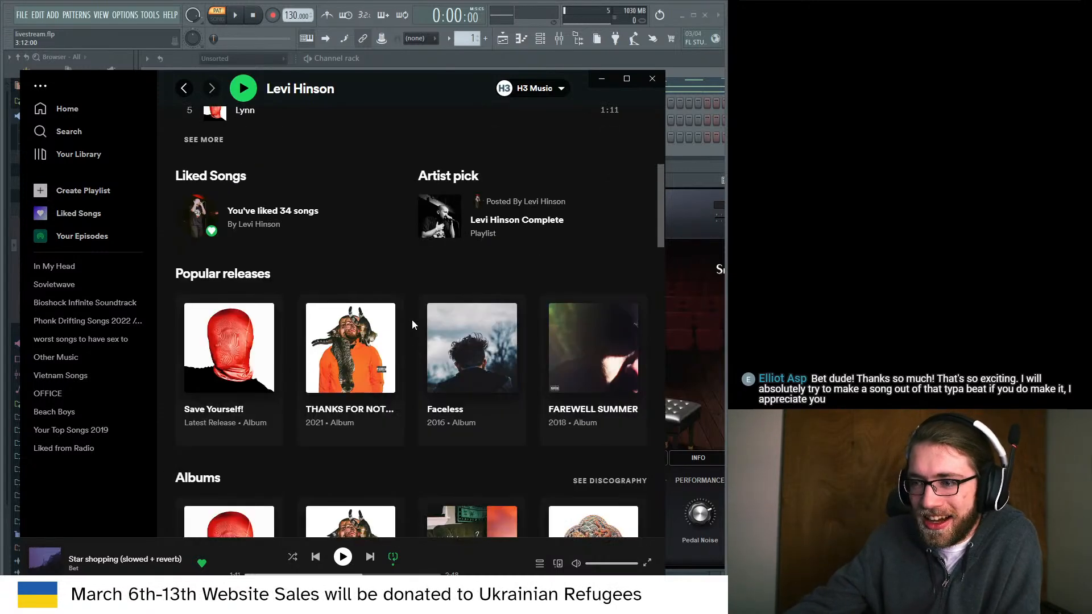
{"action": "scroll", "coordinate": [592, 398], "scroll_direction": "down", "scroll_amount": 3}
{"action": "scroll", "coordinate": [438, 409], "scroll_direction": "up", "scroll_amount": 6}
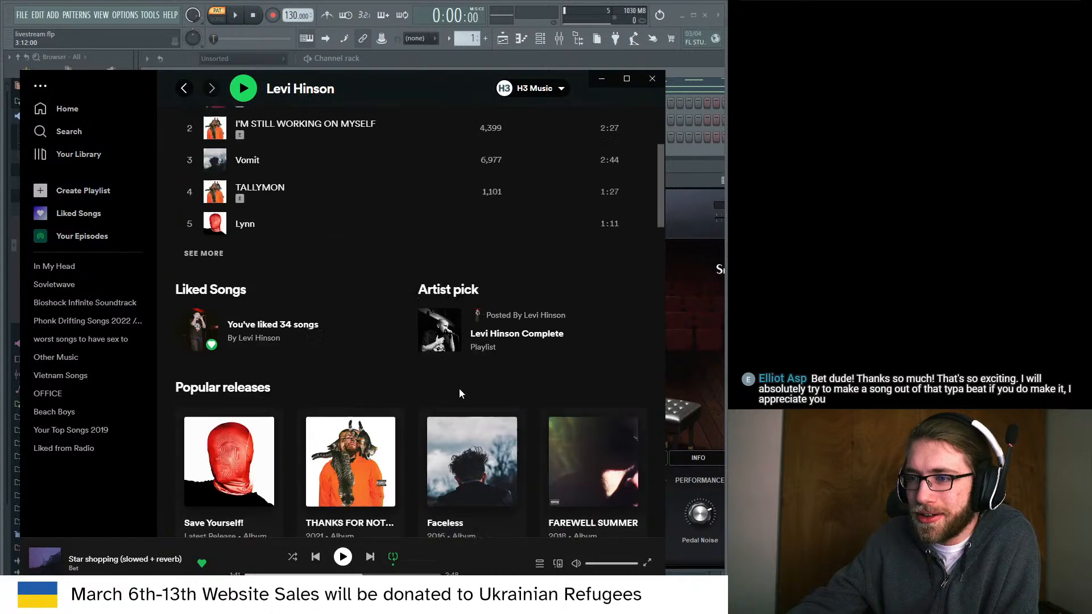
{"action": "scroll", "coordinate": [459, 388], "scroll_direction": "down", "scroll_amount": 5}
Open Levi Hinson's discography and view the albums The Middle, The Moment and STARSEED.
{"action": "left_click", "coordinate": [610, 367]}
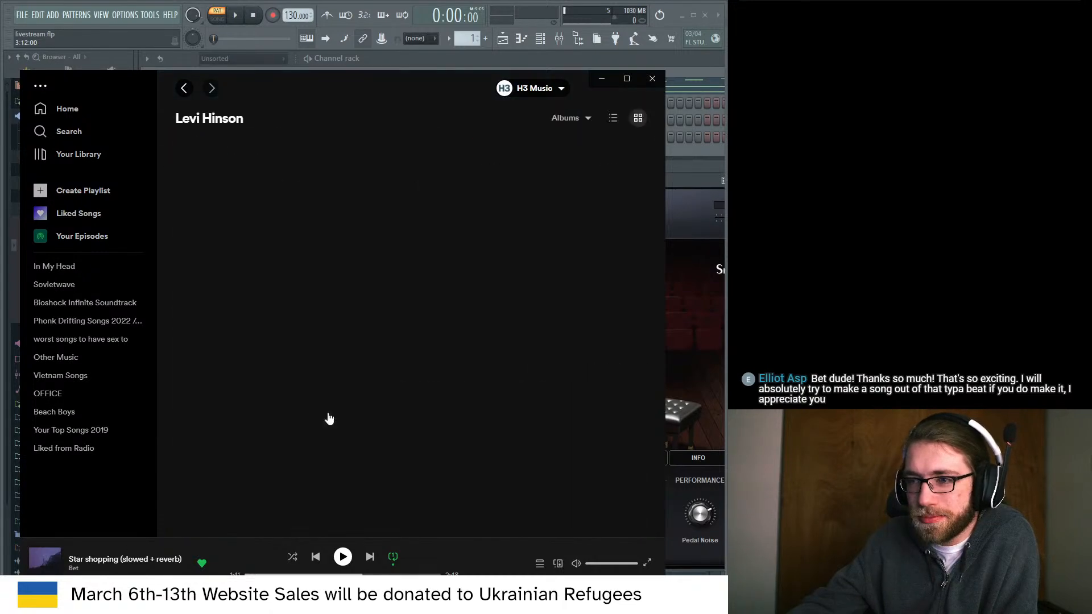
{"action": "scroll", "coordinate": [328, 412], "scroll_direction": "down", "scroll_amount": 3}
{"action": "left_click", "coordinate": [207, 413]}
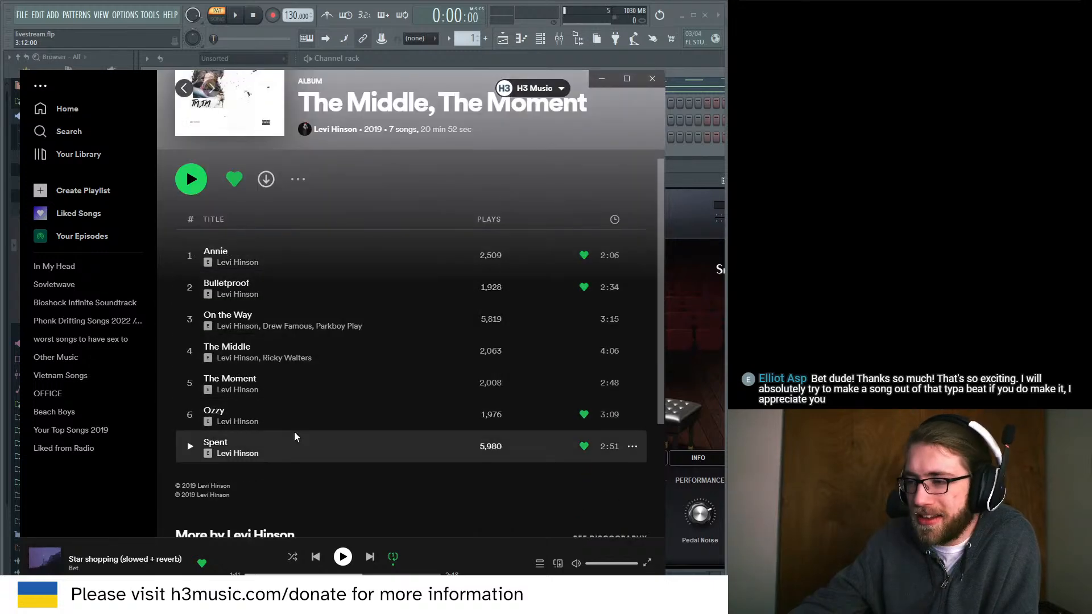
{"action": "scroll", "coordinate": [295, 433], "scroll_direction": "up", "scroll_amount": 2}
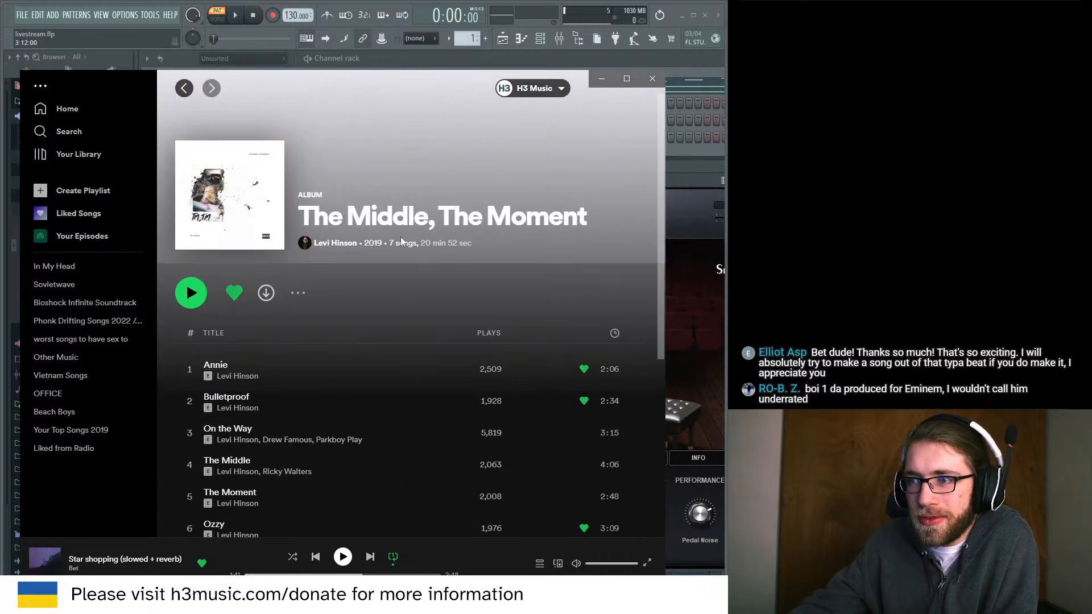
{"action": "left_click", "coordinate": [181, 90]}
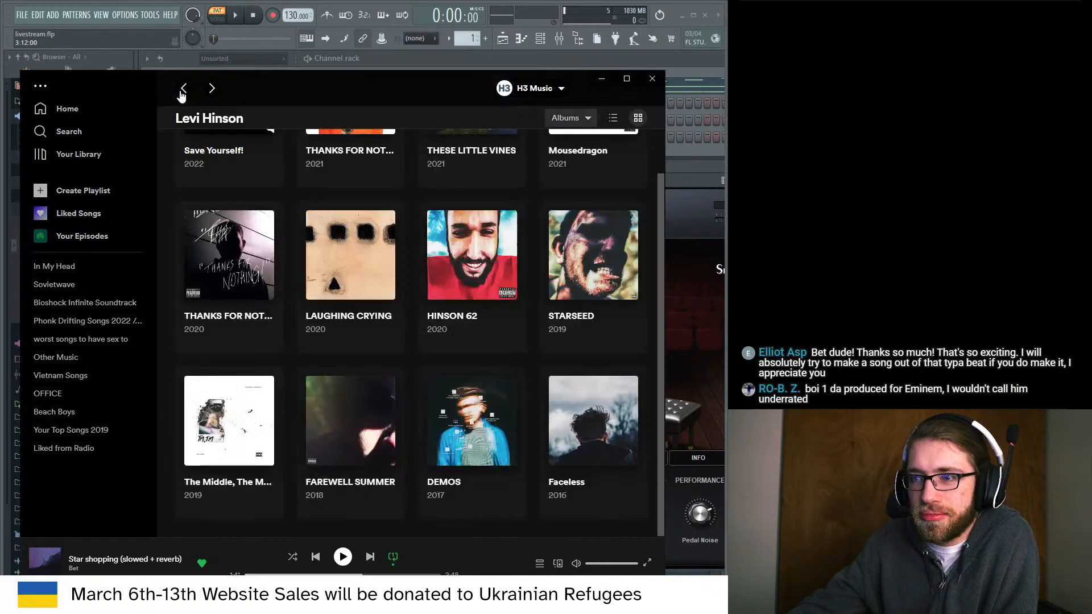
{"action": "left_click", "coordinate": [606, 259]}
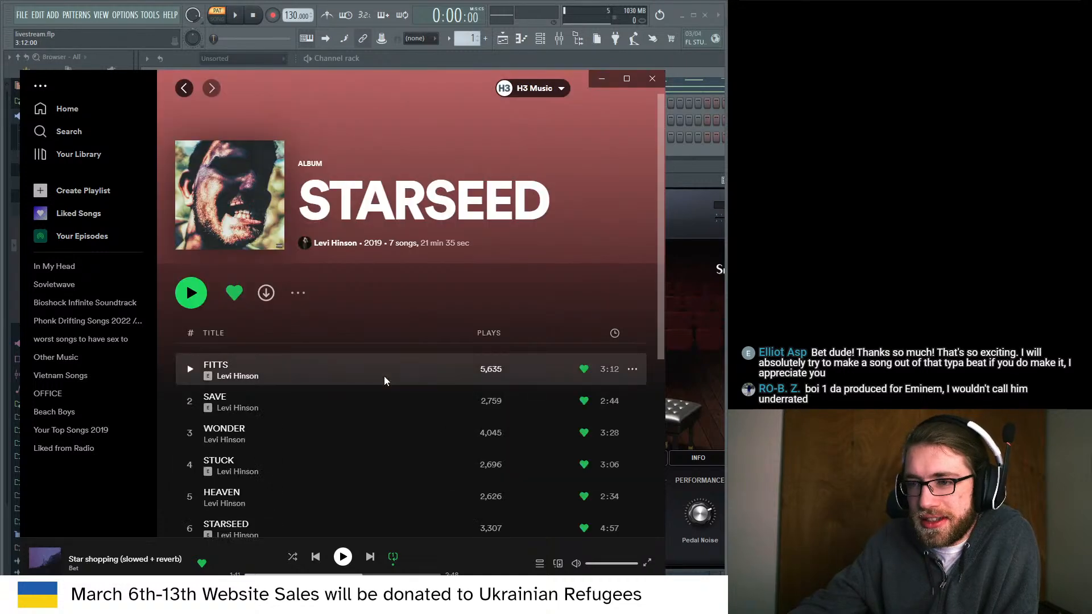
Look through the STARSEED track list, return through the discography to Levi Hinson's artist page and move the Spotify window aside.
{"action": "scroll", "coordinate": [384, 377], "scroll_direction": "down", "scroll_amount": 3}
{"action": "scroll", "coordinate": [385, 377], "scroll_direction": "up", "scroll_amount": 2}
{"action": "scroll", "coordinate": [384, 376], "scroll_direction": "up", "scroll_amount": 1}
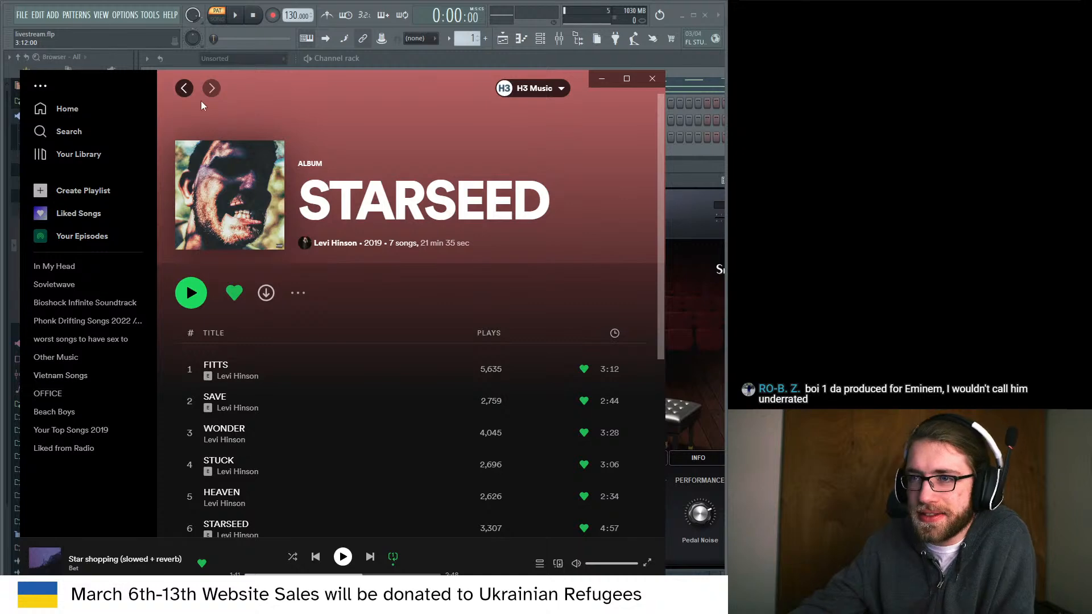
{"action": "left_click", "coordinate": [184, 89]}
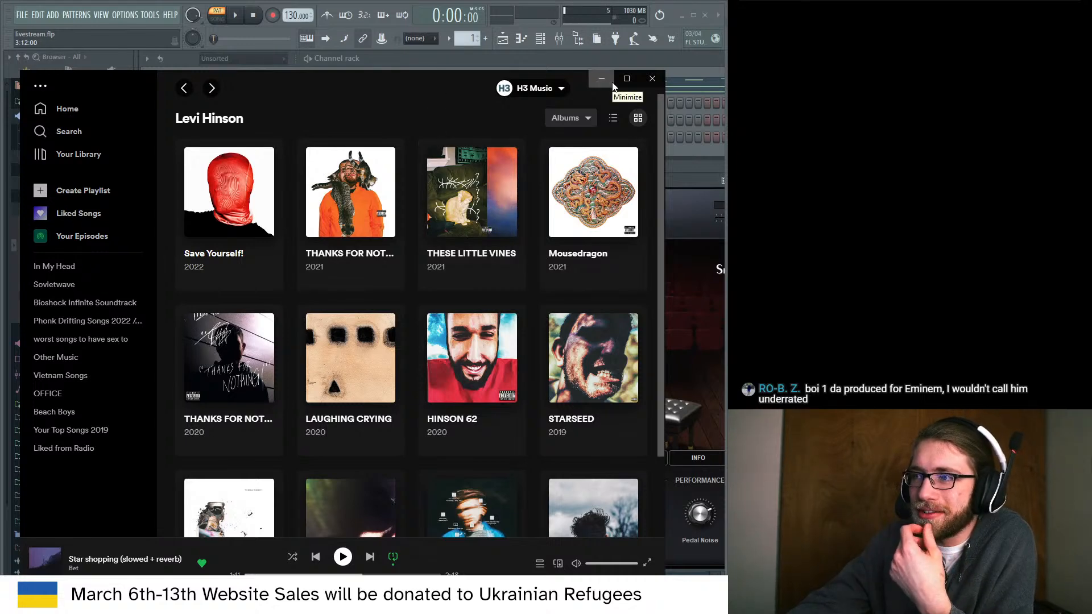
{"action": "left_click", "coordinate": [189, 91]}
{"action": "scroll", "coordinate": [271, 244], "scroll_direction": "up", "scroll_amount": 8}
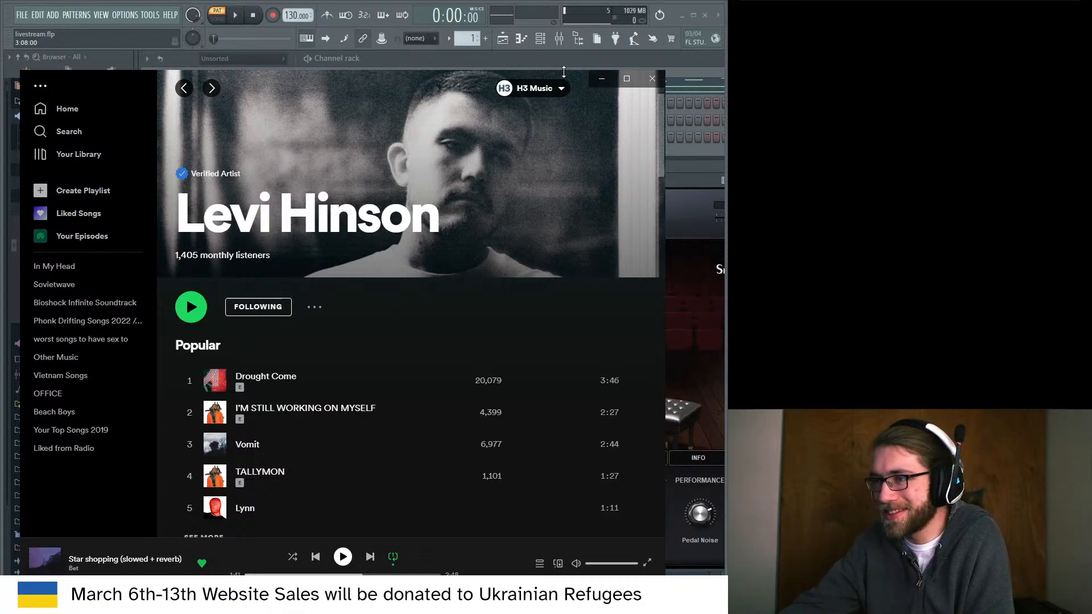
{"action": "left_click_drag", "start_coordinate": [407, 89], "coordinate": [728, 114]}
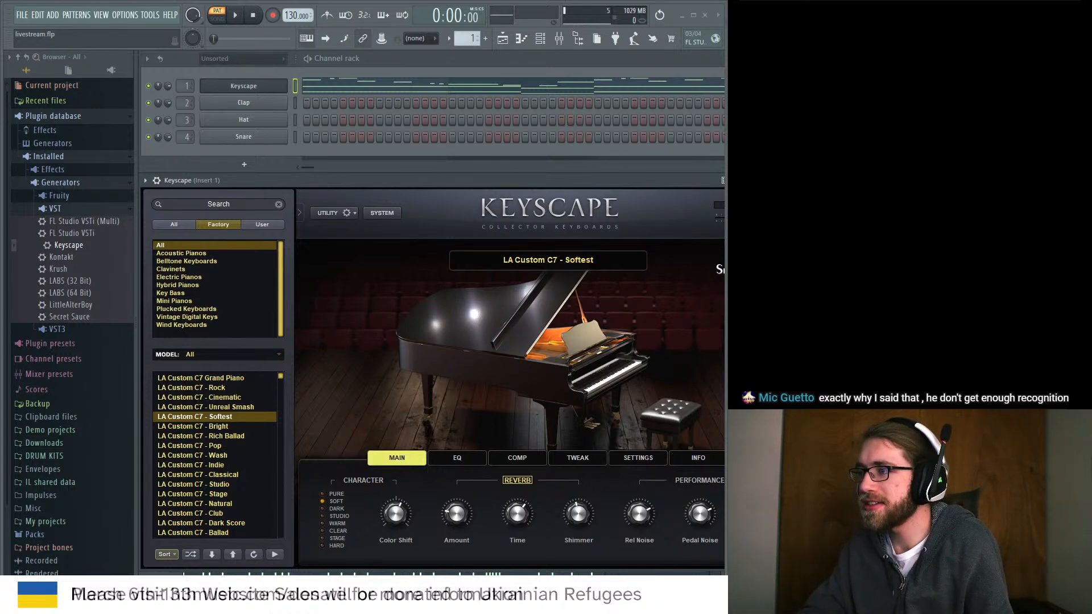
Bring Spotify back to view the Paris Texas artist page and the track list of the EP Red Hand Akimbo.
{"action": "left_click_drag", "start_coordinate": [726, 132], "coordinate": [385, 94]}
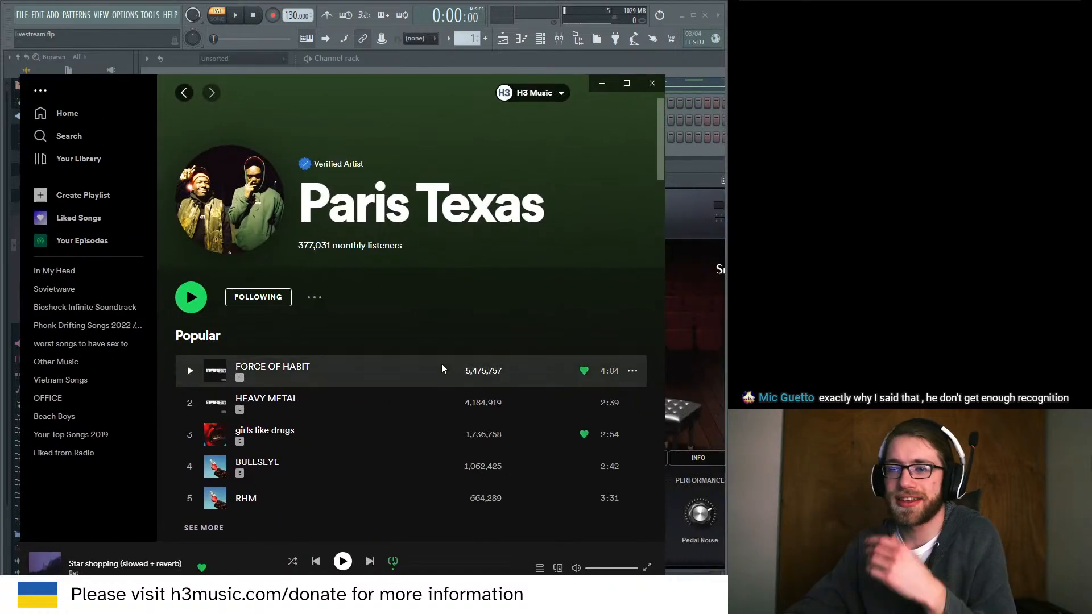
{"action": "scroll", "coordinate": [439, 363], "scroll_direction": "down", "scroll_amount": 2}
{"action": "scroll", "coordinate": [439, 364], "scroll_direction": "down", "scroll_amount": 4}
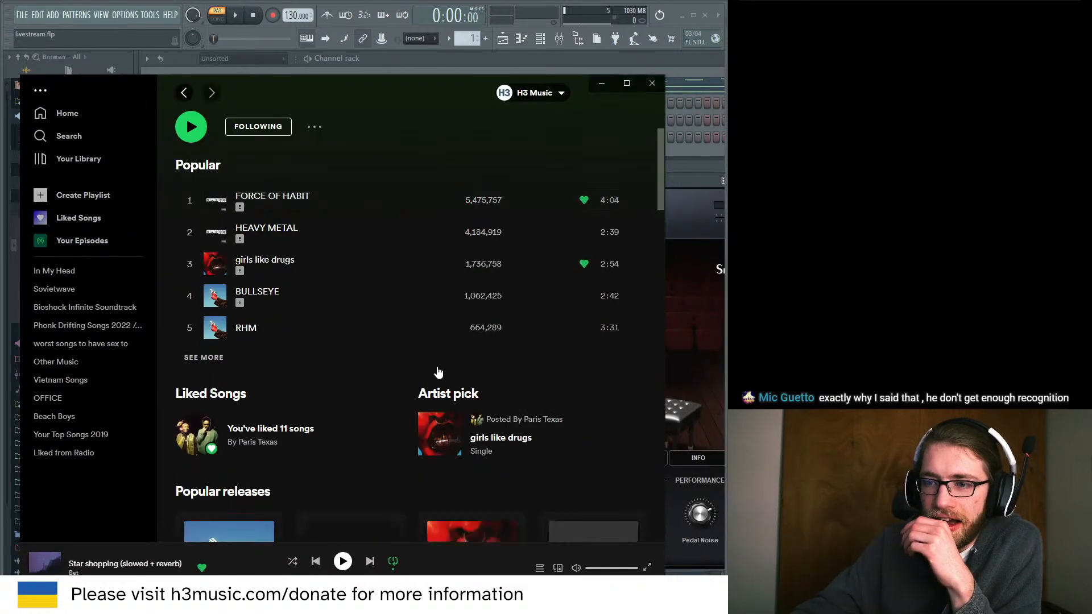
{"action": "left_click", "coordinate": [234, 379]}
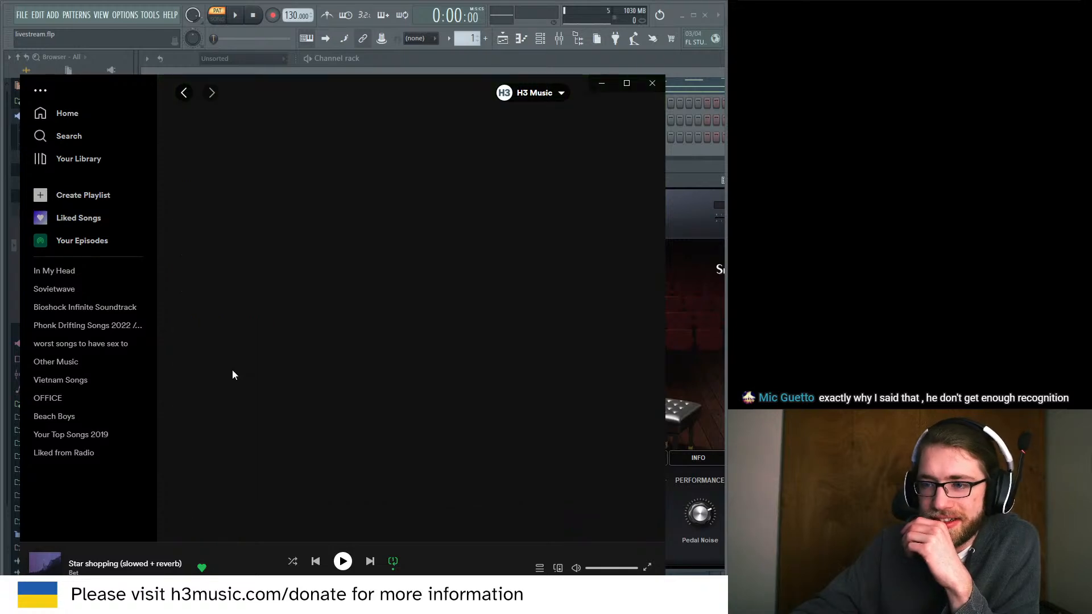
{"action": "scroll", "coordinate": [281, 346], "scroll_direction": "down", "scroll_amount": 2}
{"action": "scroll", "coordinate": [282, 342], "scroll_direction": "up", "scroll_amount": 2}
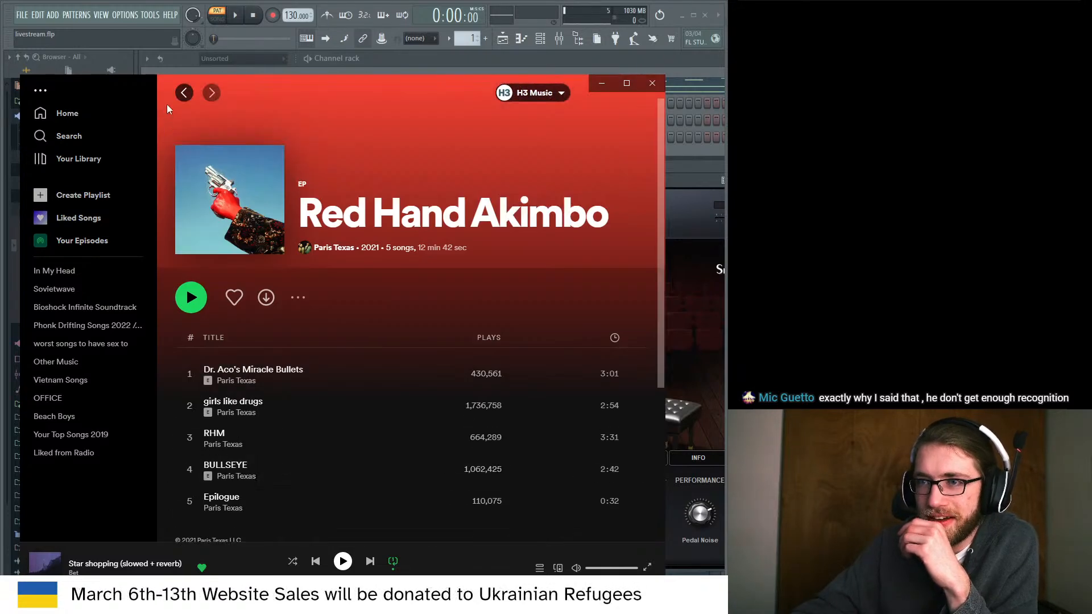
{"action": "left_click", "coordinate": [183, 93]}
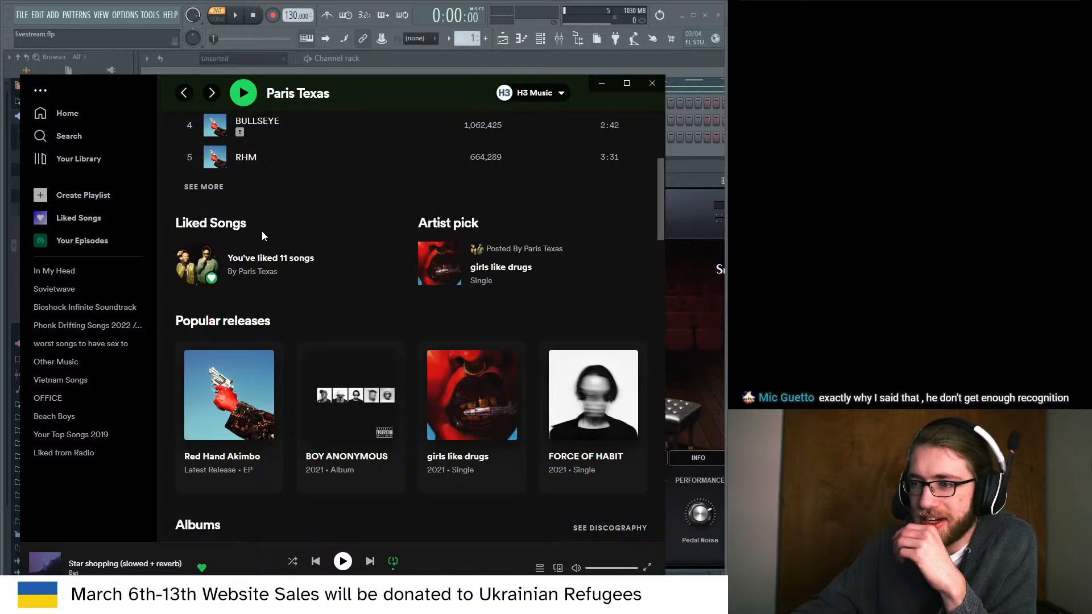
View the track list of the album BOY ANONYMOUS and return to the Paris Texas artist page.
{"action": "scroll", "coordinate": [261, 236], "scroll_direction": "up", "scroll_amount": 3}
{"action": "scroll", "coordinate": [262, 236], "scroll_direction": "down", "scroll_amount": 4}
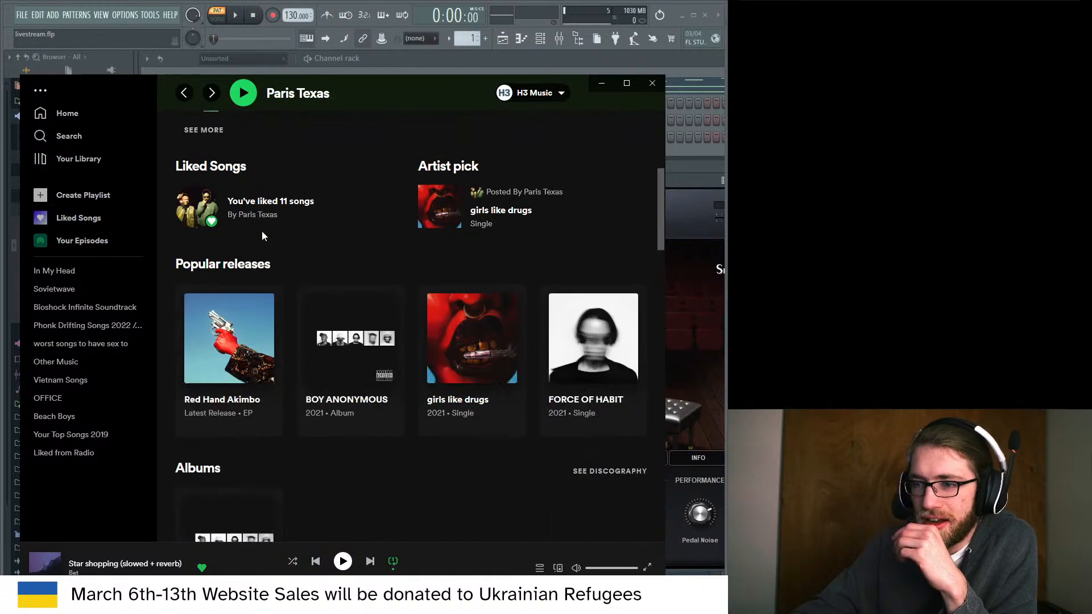
{"action": "left_click", "coordinate": [335, 370]}
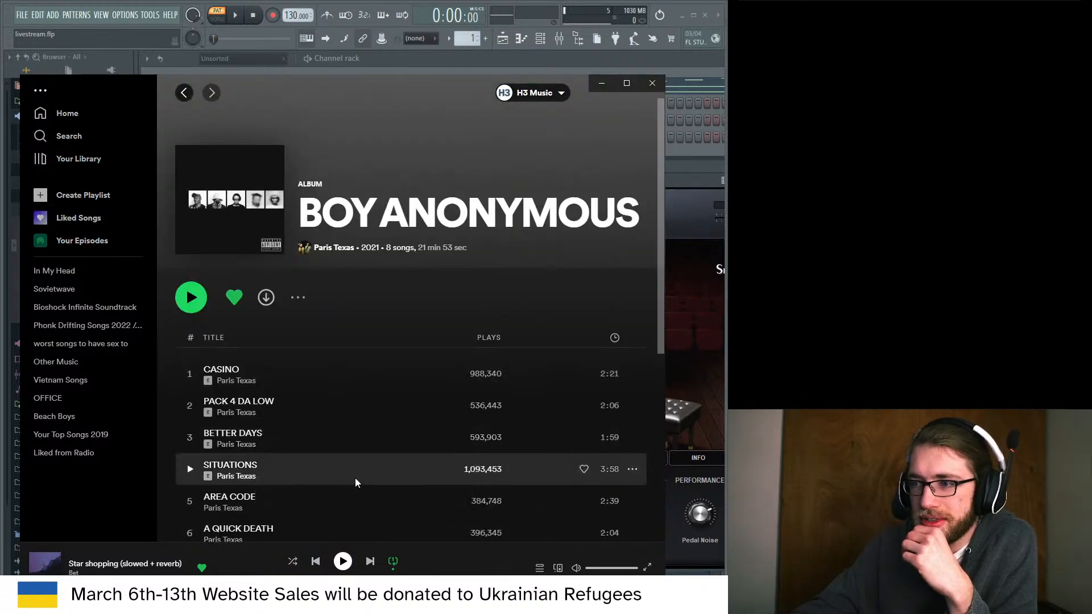
{"action": "scroll", "coordinate": [355, 478], "scroll_direction": "down", "scroll_amount": 4}
{"action": "scroll", "coordinate": [245, 438], "scroll_direction": "up", "scroll_amount": 1}
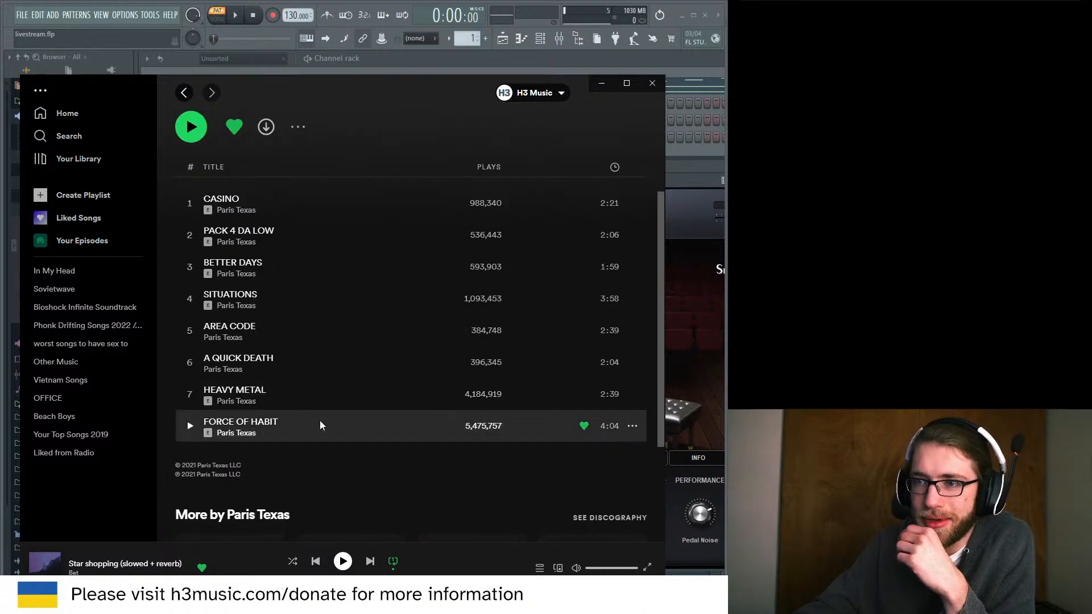
{"action": "scroll", "coordinate": [320, 425], "scroll_direction": "up", "scroll_amount": 3}
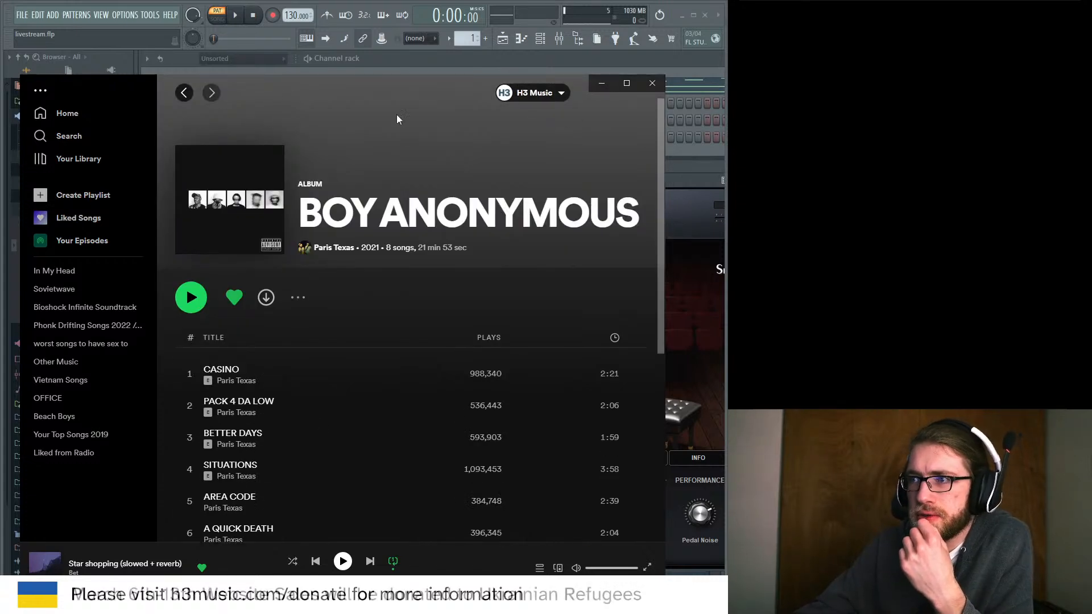
{"action": "left_click", "coordinate": [184, 93]}
{"action": "scroll", "coordinate": [258, 276], "scroll_direction": "up", "scroll_amount": 2}
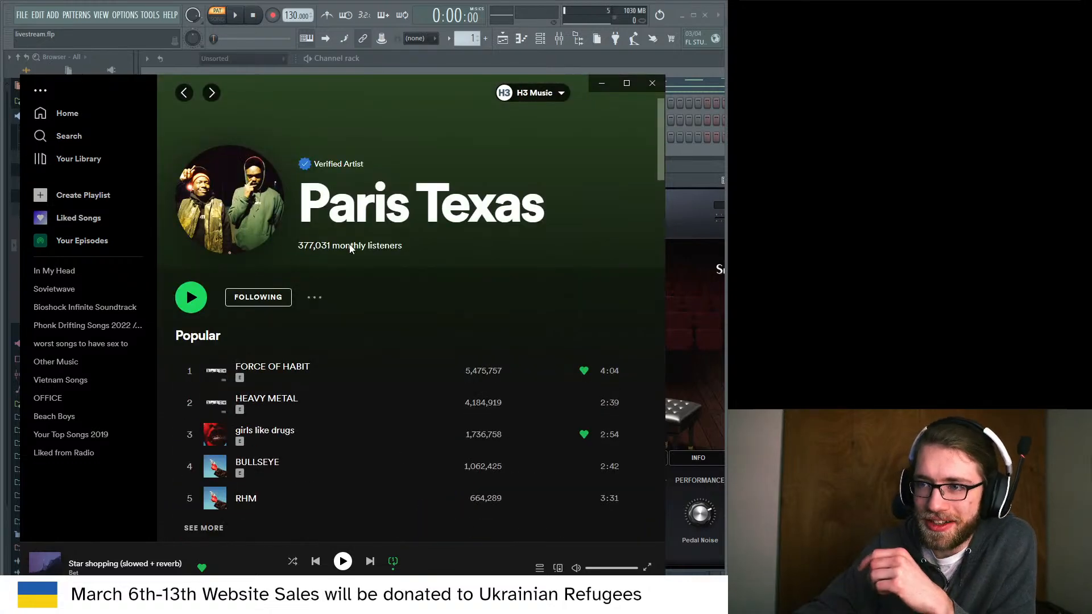
Switch back to FL Studio, lower the channel rack, bring up Keyscape's piano roll and play the melody.
{"action": "key", "text": "alt+Tab"}
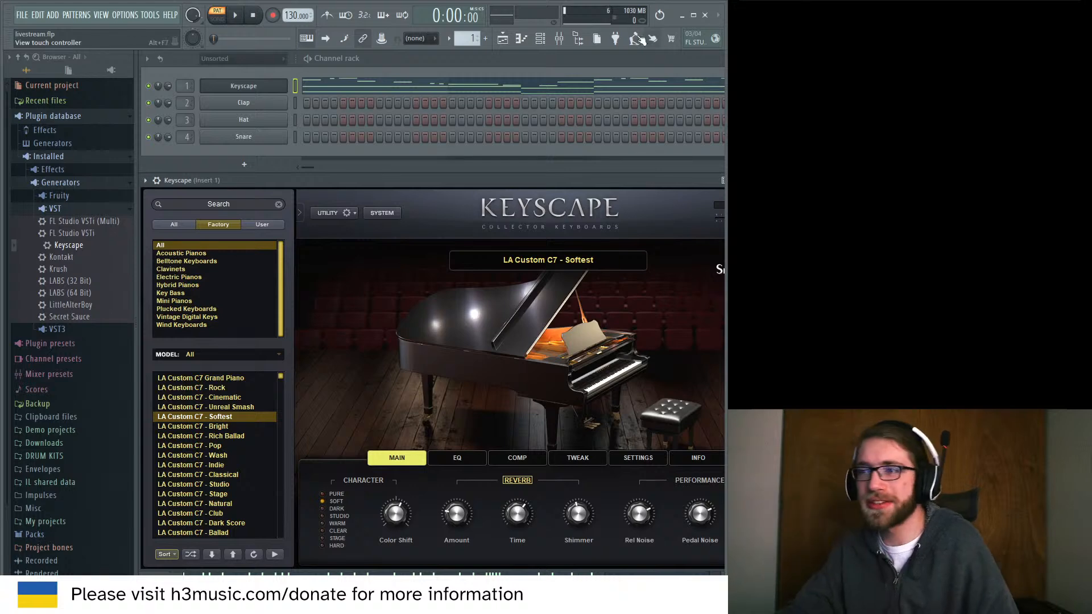
{"action": "left_click_drag", "start_coordinate": [428, 63], "coordinate": [428, 166]}
{"action": "left_click", "coordinate": [446, 71]}
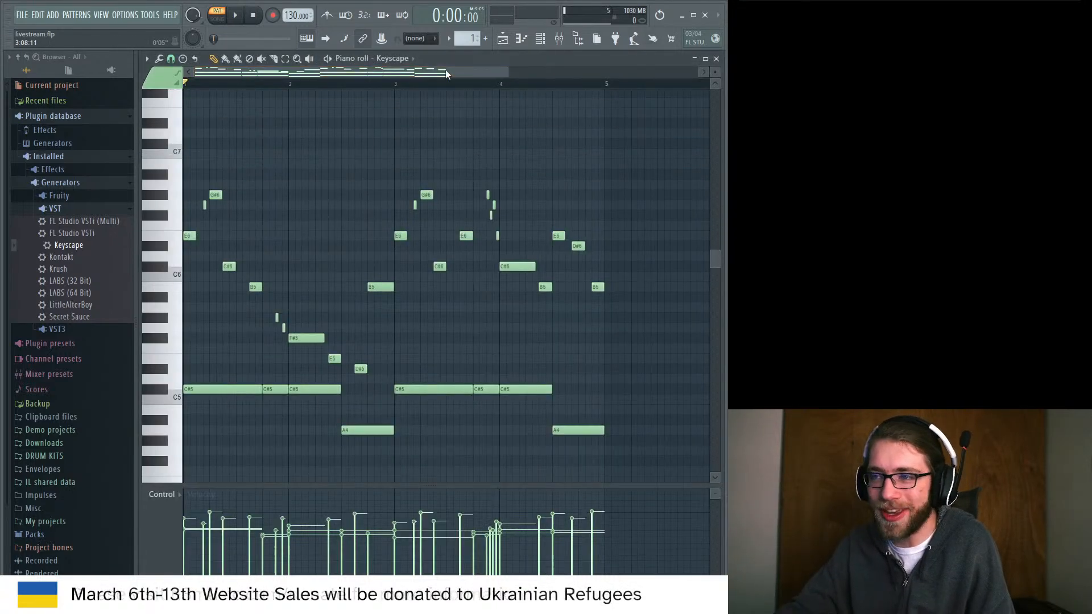
{"action": "key", "text": "space"}
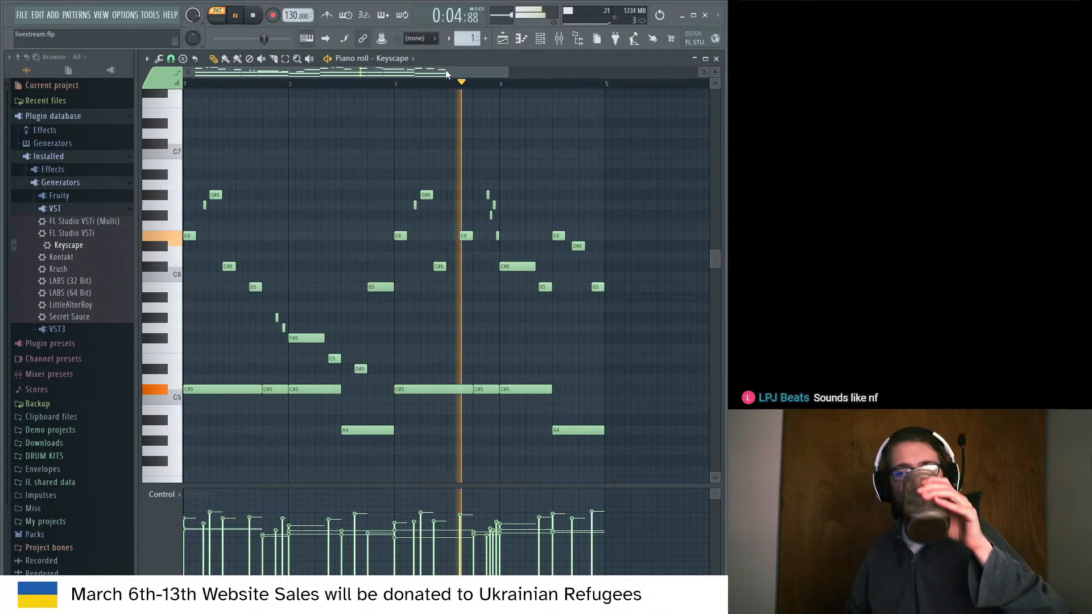
Lower the upper slider of Keyscape's velocity curve slightly, listen to the melody and return to the main controls.
{"action": "left_click", "coordinate": [541, 39]}
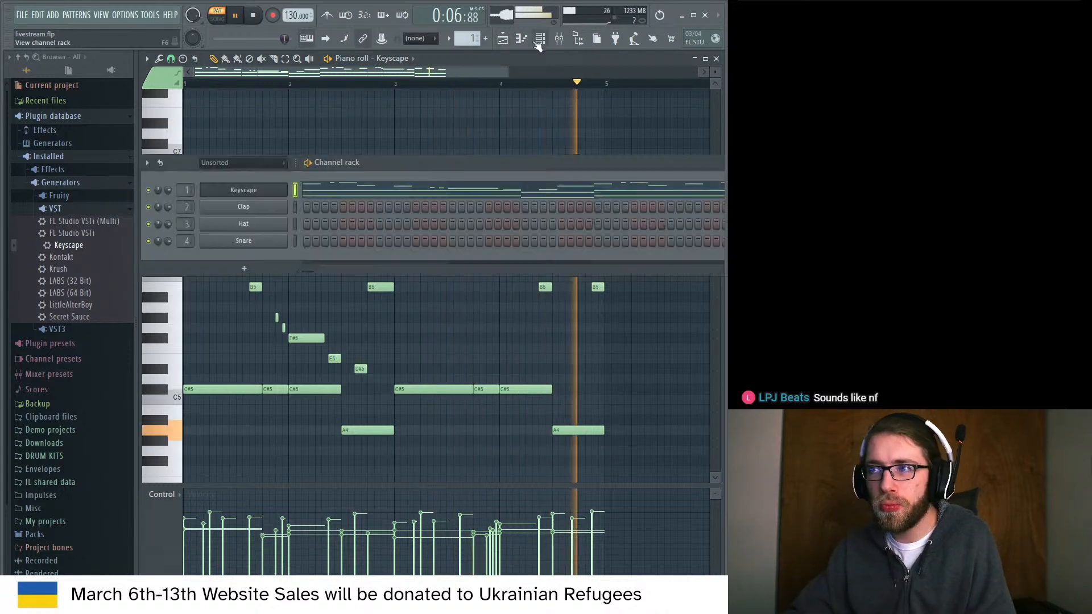
{"action": "left_click", "coordinate": [236, 188]}
{"action": "key", "text": "space"}
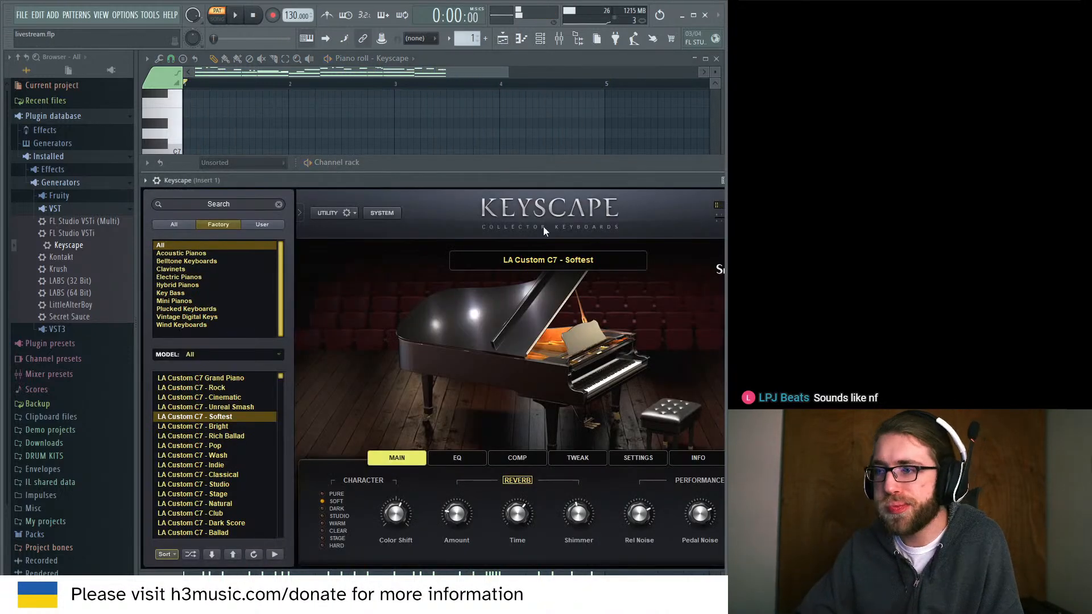
{"action": "left_click_drag", "start_coordinate": [554, 183], "coordinate": [441, 168]}
{"action": "left_click", "coordinate": [525, 444]}
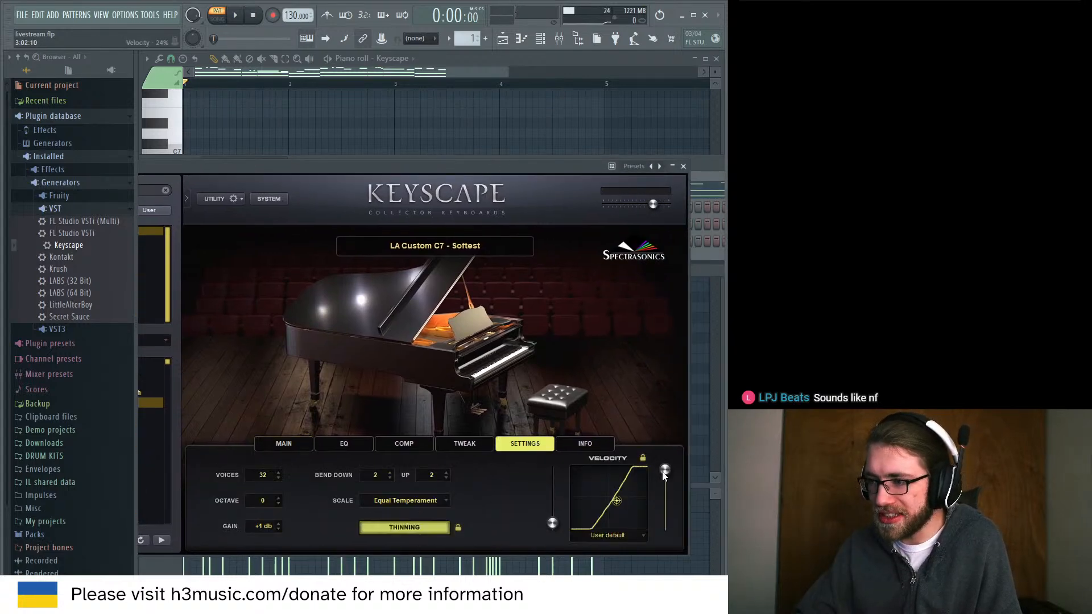
{"action": "mouse_move", "coordinate": [664, 477]}
{"action": "left_mouse_down"}
{"action": "mouse_move", "coordinate": [668, 492]}
{"action": "mouse_move", "coordinate": [668, 483]}
{"action": "left_mouse_up"}
{"action": "key", "text": "space"}
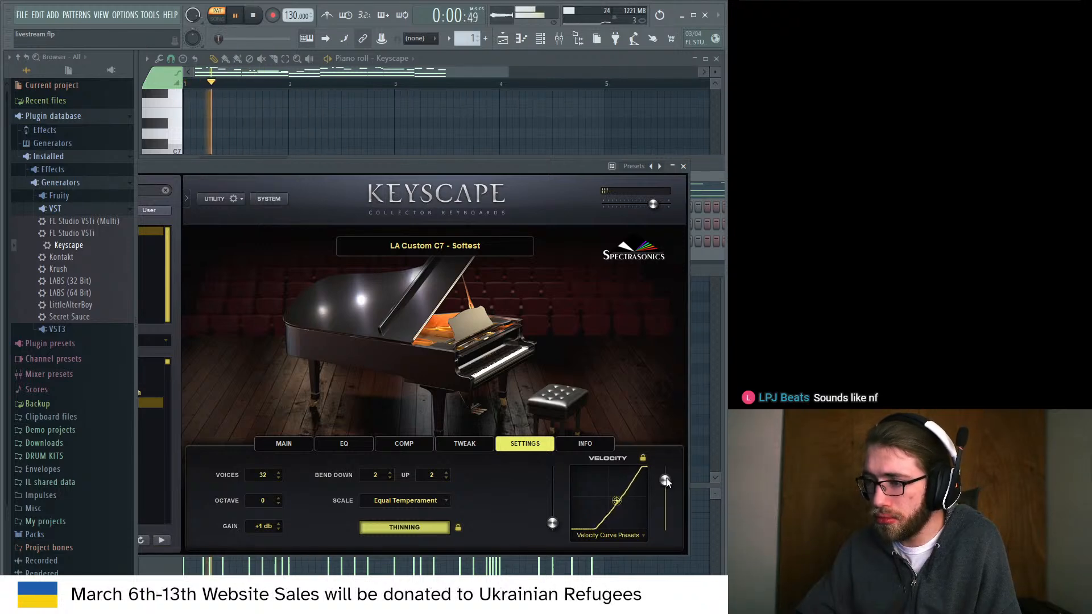
{"action": "left_click", "coordinate": [306, 447]}
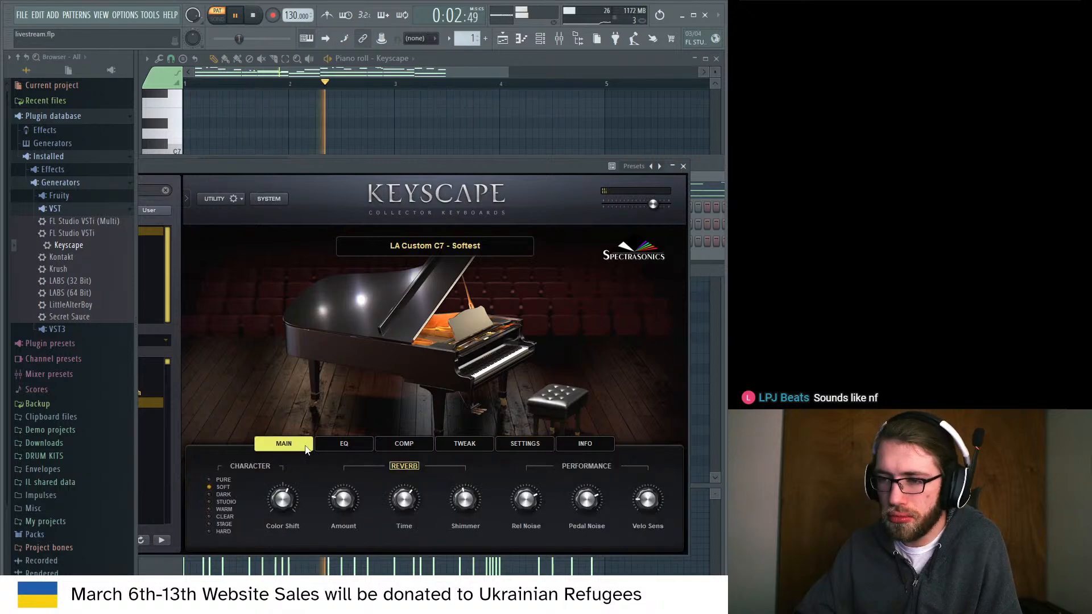
{"action": "key", "text": "space"}
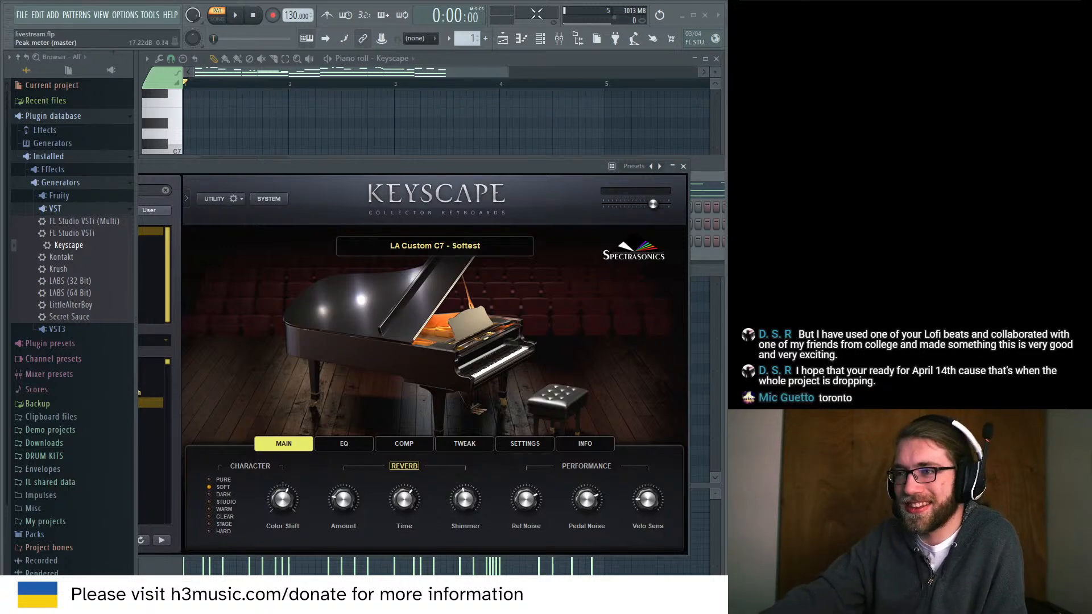
Play the Keyscape melody again with more bars shown in the piano roll, and bring the channel rack to the front.
{"action": "left_click_drag", "start_coordinate": [508, 72], "coordinate": [599, 87]}
{"action": "key", "text": "space"}
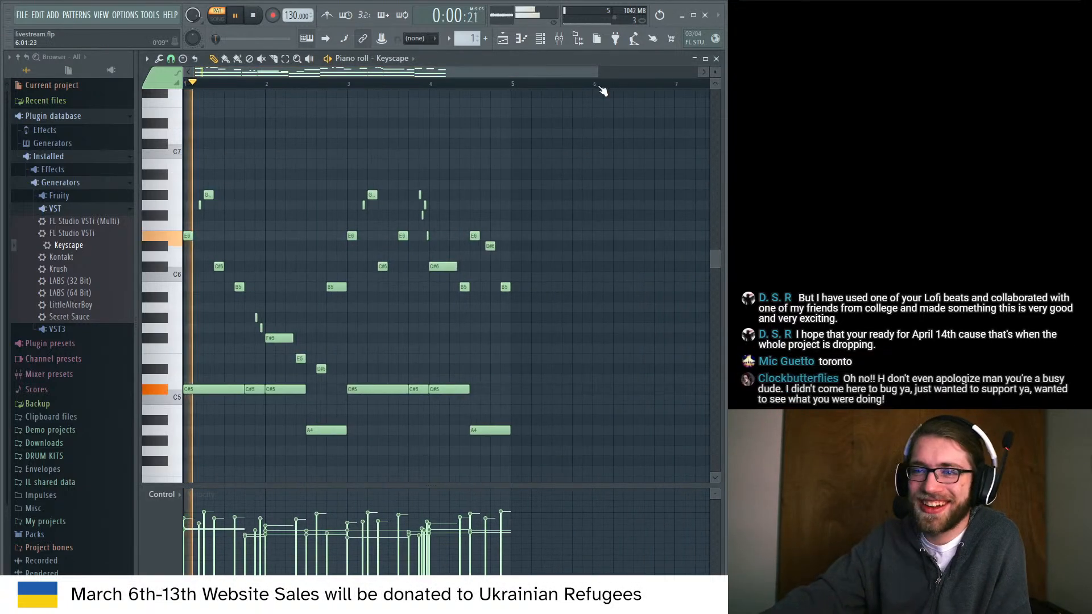
{"action": "left_click", "coordinate": [550, 46]}
{"action": "key", "text": "space"}
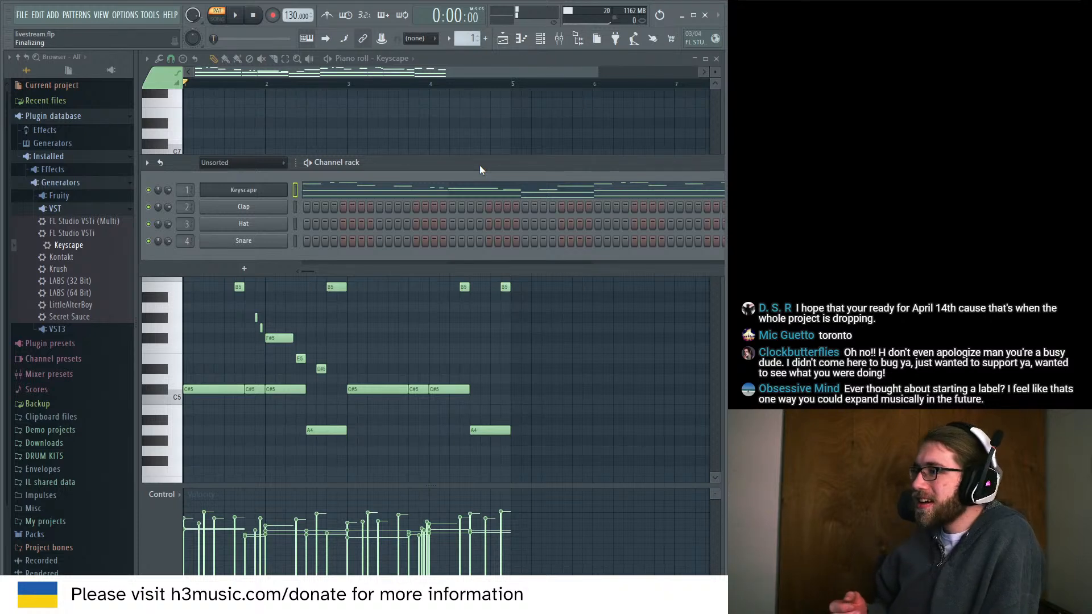
Open RC-20 Retro Color on mixer insert 1 during playback and set its noise type to Vinyl 1.
{"action": "key", "text": "F9"}
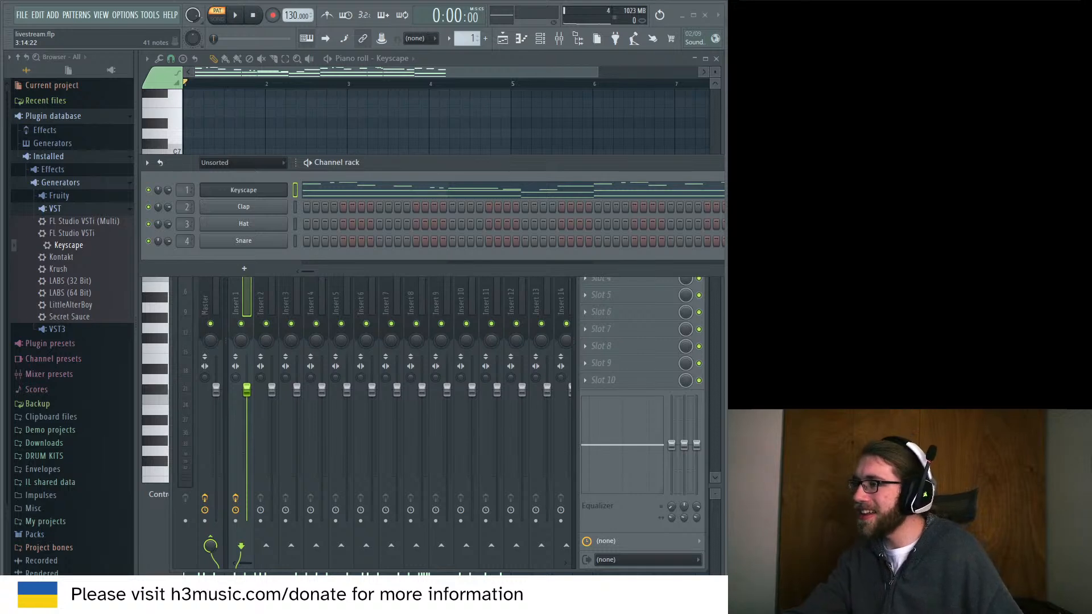
{"action": "key", "text": "space"}
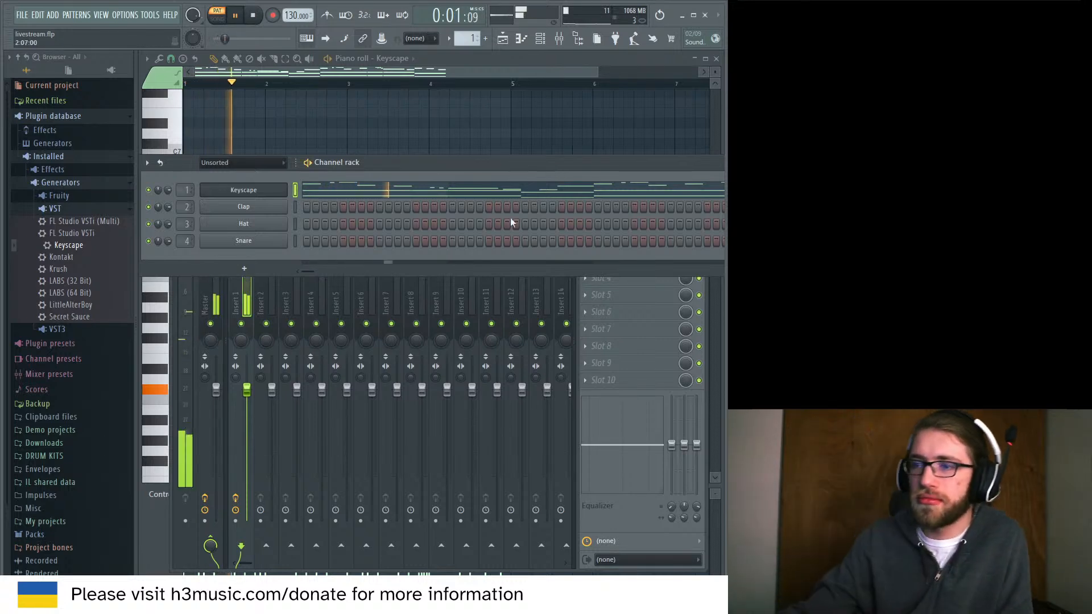
{"action": "left_click", "coordinate": [643, 527]}
{"action": "left_click", "coordinate": [610, 244]}
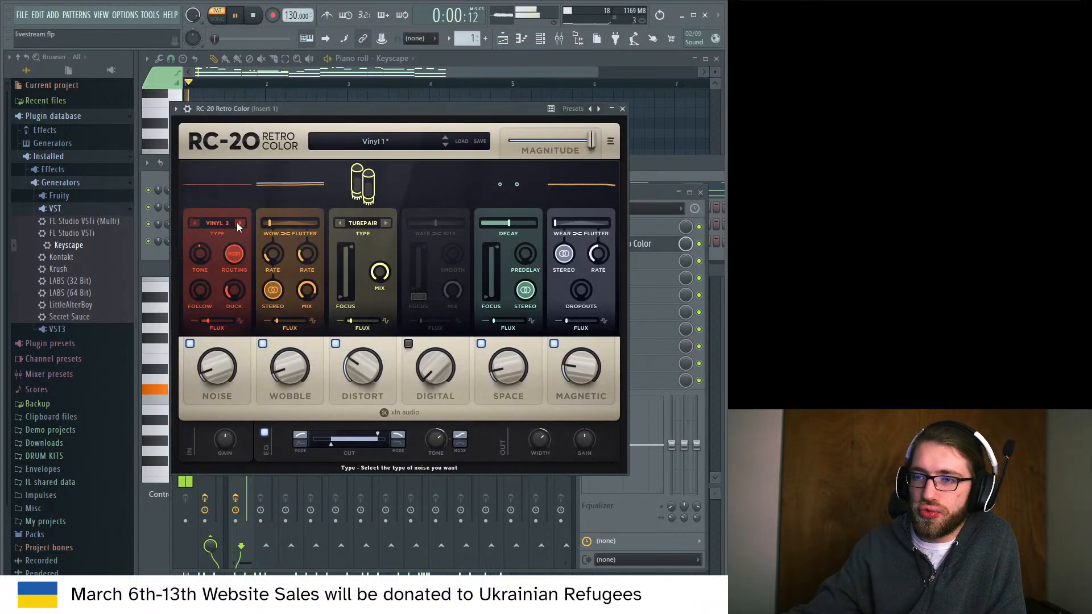
{"action": "left_click", "coordinate": [195, 223]}
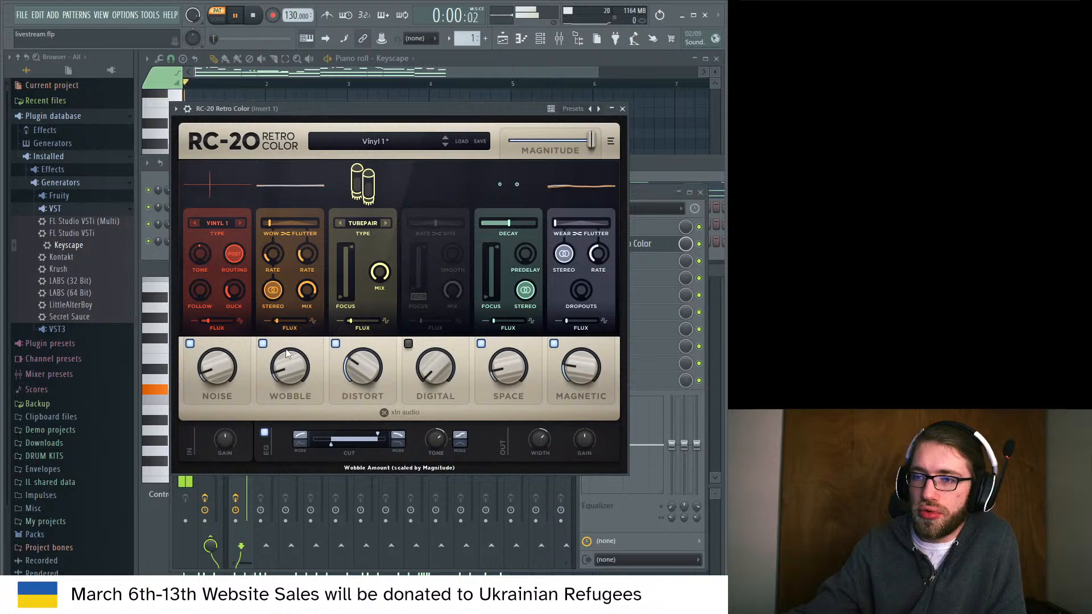
Set RC-20's wow/flutter balance to 25%, adjust the wobble flux and set the wobble amount to 15%.
{"action": "left_click", "coordinate": [278, 223]}
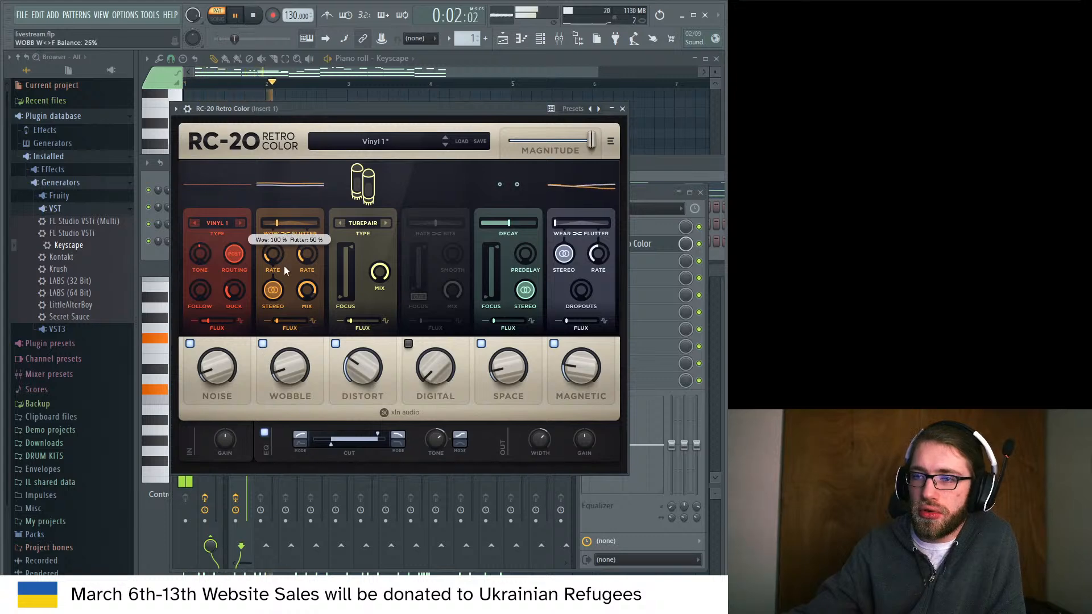
{"action": "left_click", "coordinate": [277, 322]}
{"action": "left_click_drag", "start_coordinate": [288, 364], "coordinate": [287, 358]}
{"action": "key", "text": "space"}
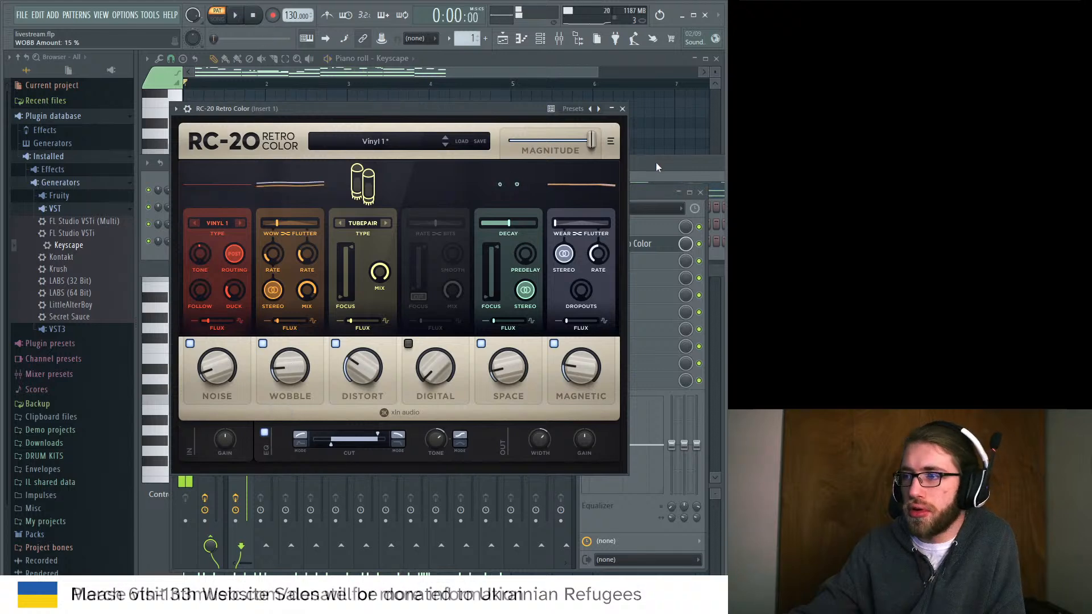
Reposition the channel rack while listening to the processed piano, stop playback and open the Keyscape notes in the piano roll.
{"action": "left_click_drag", "start_coordinate": [656, 162], "coordinate": [647, 226]}
{"action": "key", "text": "space"}
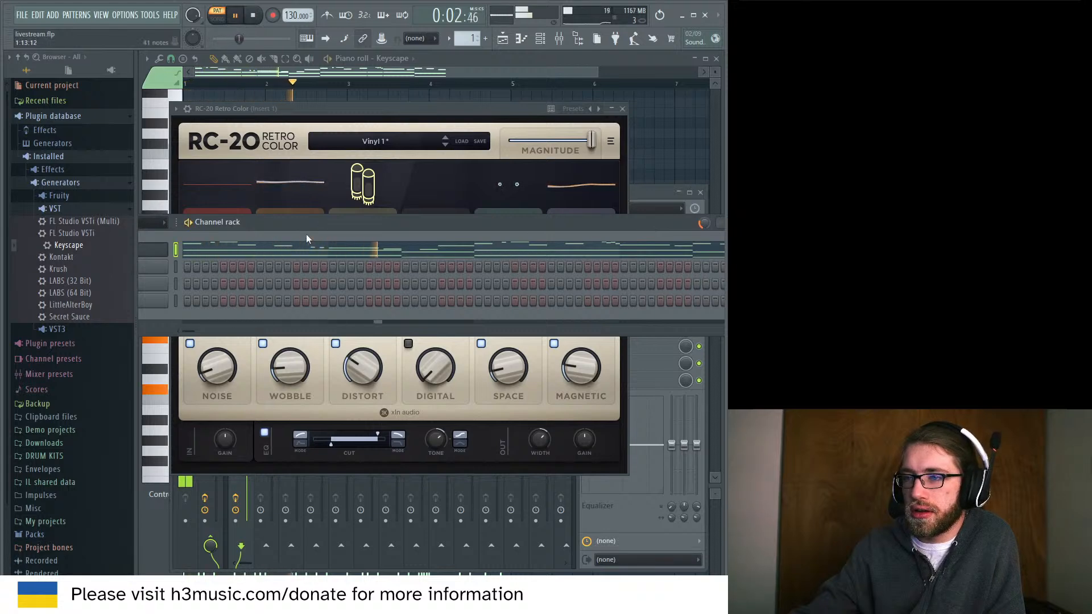
{"action": "left_click_drag", "start_coordinate": [312, 235], "coordinate": [435, 205]}
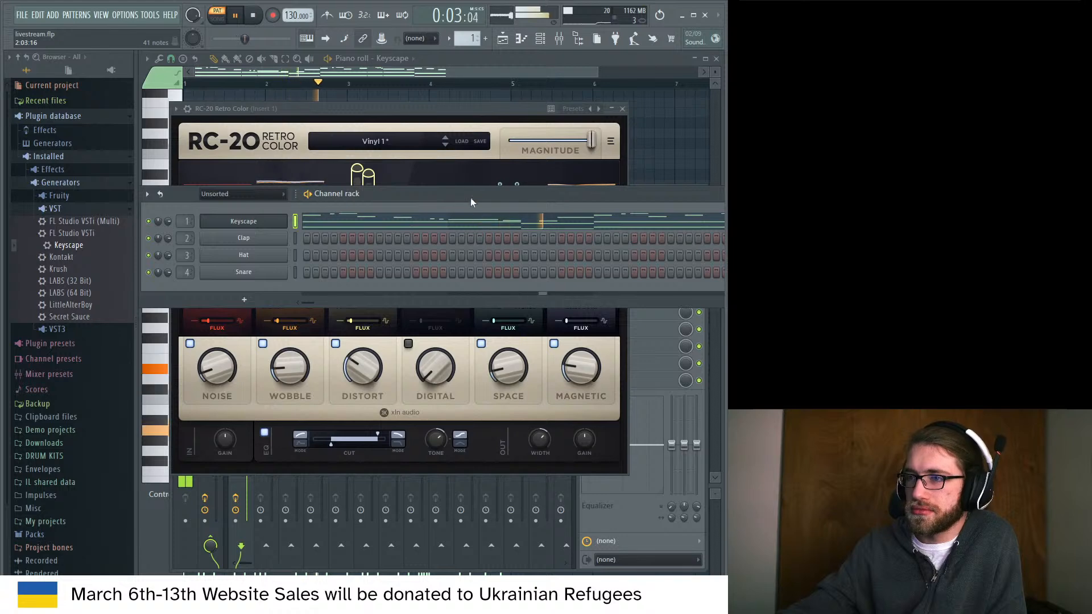
{"action": "key", "text": "space"}
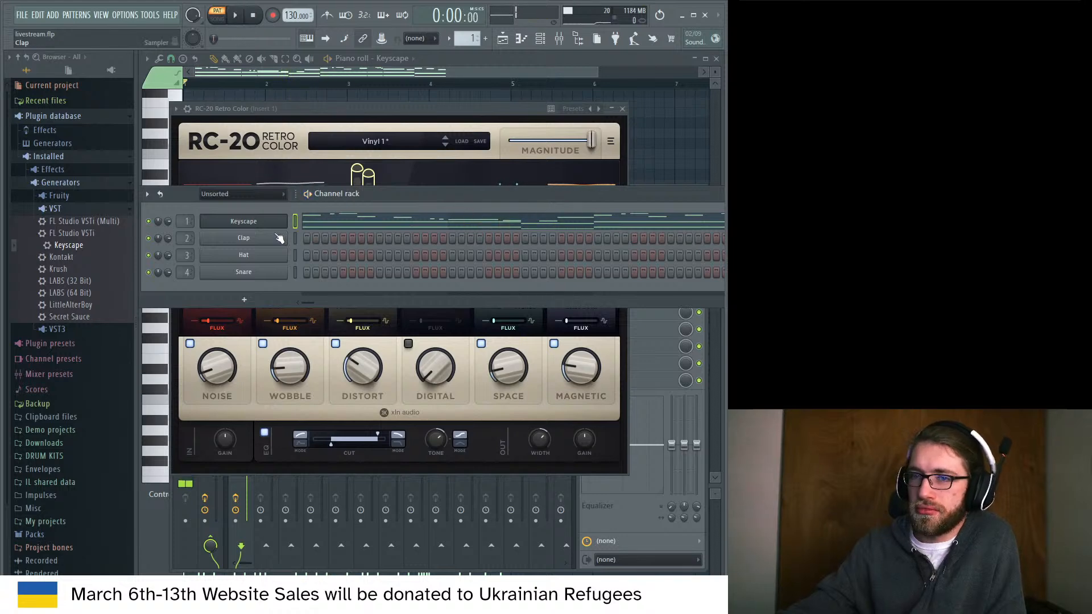
{"action": "left_click", "coordinate": [381, 221]}
{"action": "left_click", "coordinate": [381, 221]}
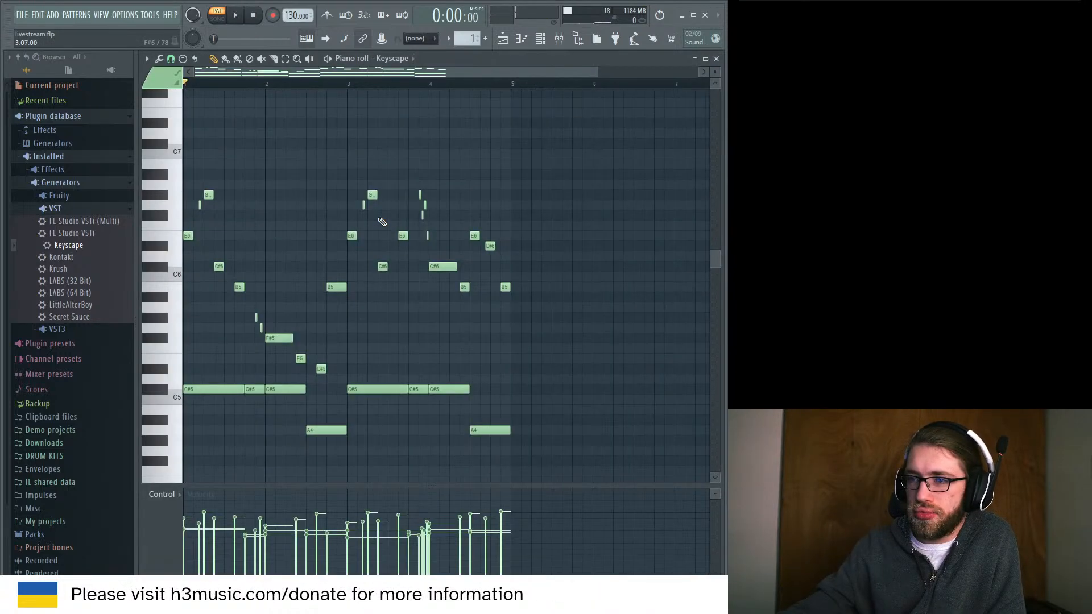
Transpose all the Keyscape notes down four semitones in the piano roll and play the pattern.
{"action": "scroll", "coordinate": [381, 221], "scroll_direction": "down", "scroll_amount": 4}
{"action": "key", "text": "ctrl+a"}
{"action": "key", "text": "Down"}
{"action": "key", "text": "Down"}
{"action": "key", "text": "Down"}
{"action": "key", "text": "Down"}
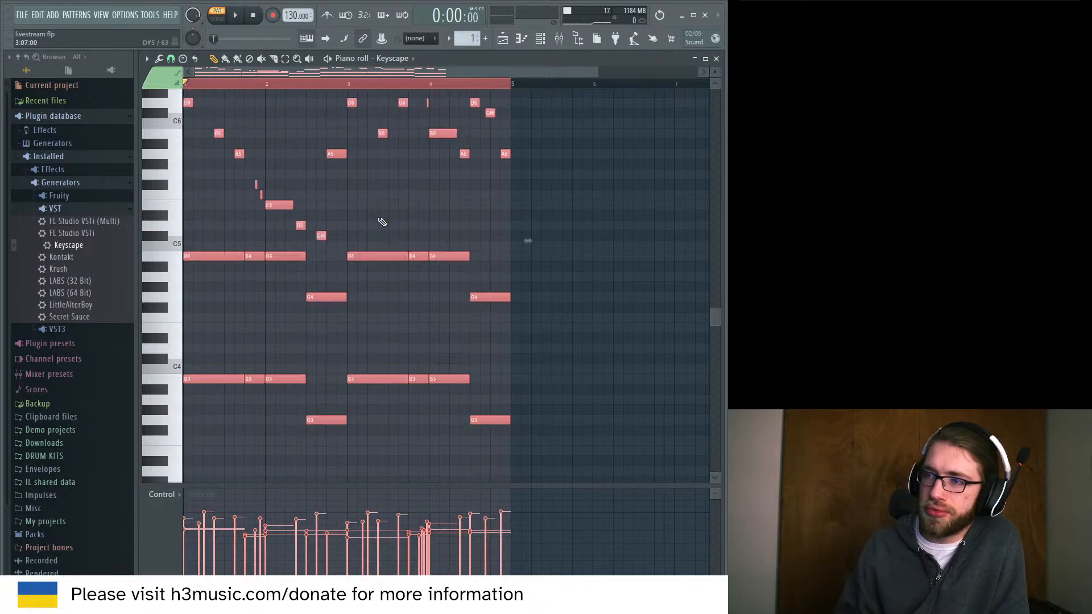
{"action": "key", "text": "space"}
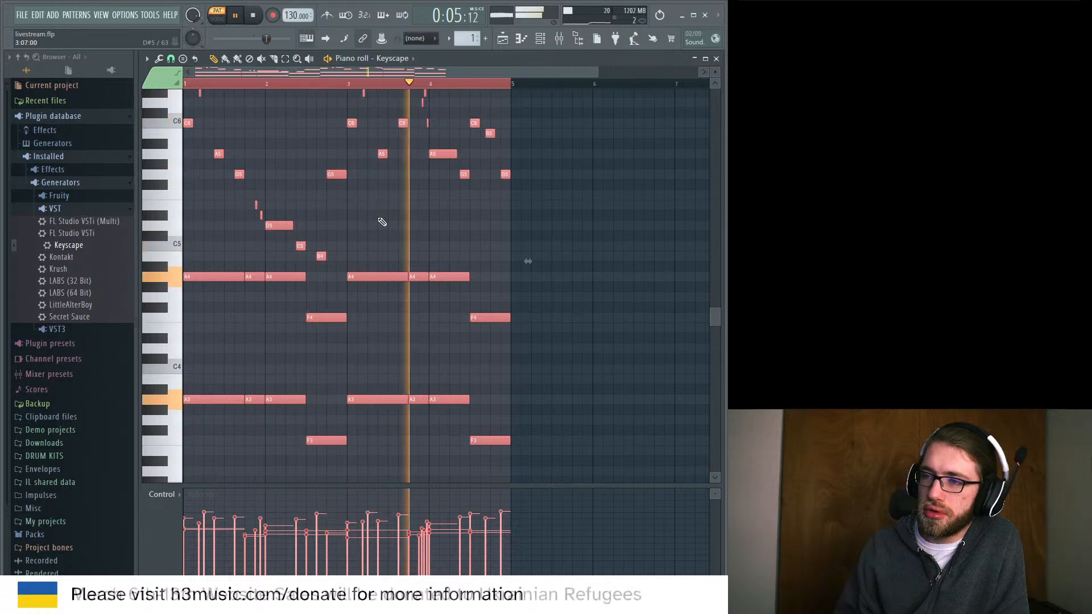
Lower the selected Keyscape notes by three more semitones and listen to the melody in the new key.
{"action": "key", "text": "space"}
{"action": "key", "text": "Down"}
{"action": "key", "text": "Down"}
{"action": "key", "text": "Down"}
{"action": "key", "text": "space"}
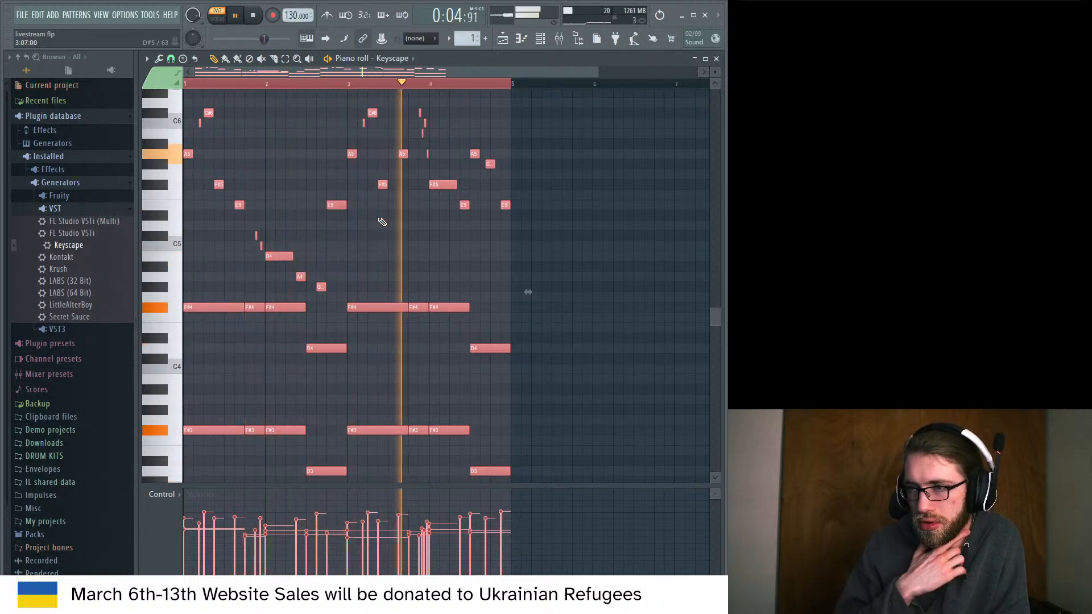
Try a high A6 and short F#6 notes above the first bar of the Keyscape melody, and remove them after listening.
{"action": "scroll", "coordinate": [382, 213], "scroll_direction": "up", "scroll_amount": 6}
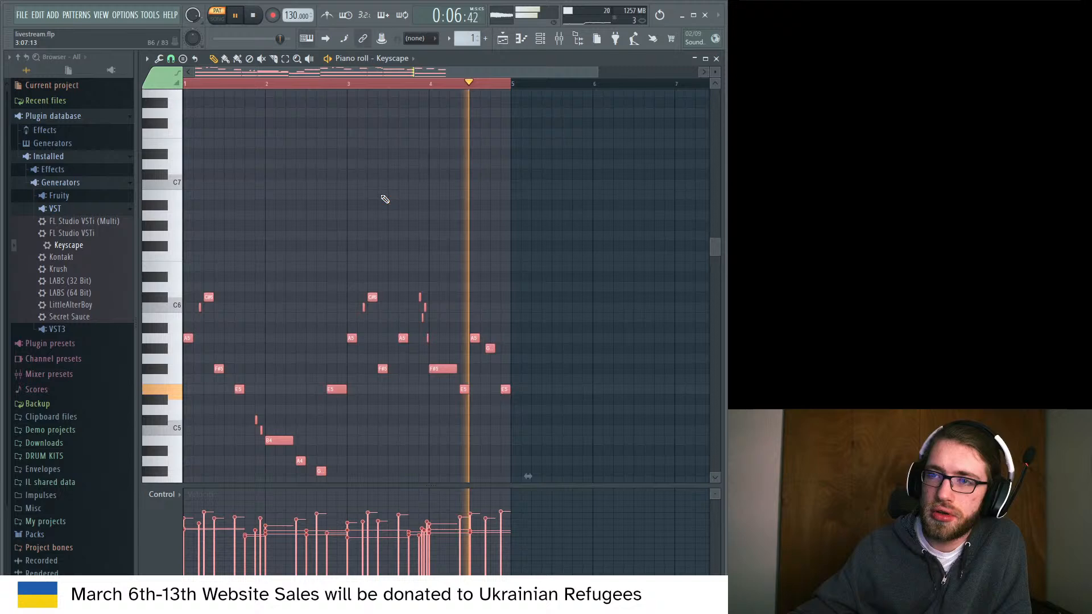
{"action": "left_click", "coordinate": [197, 216]}
{"action": "key", "text": "space"}
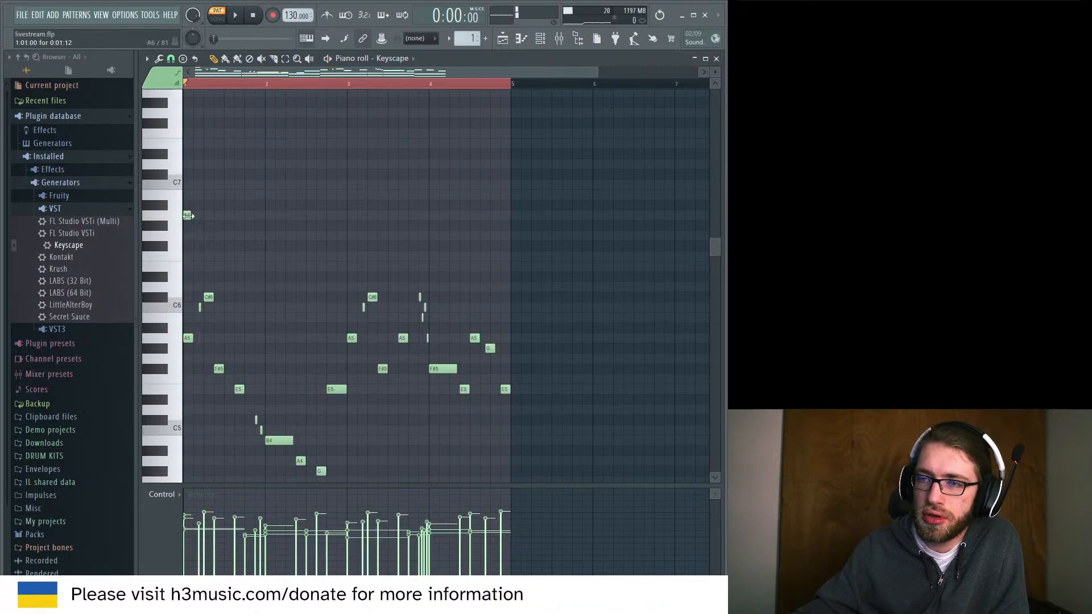
{"action": "right_click", "coordinate": [188, 216]}
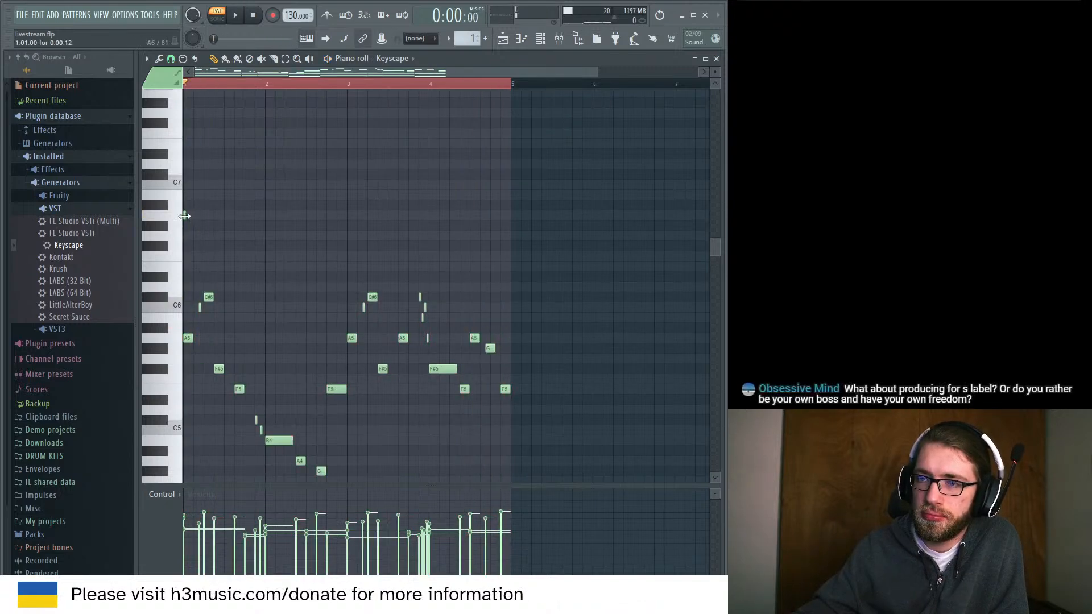
{"action": "left_click", "coordinate": [185, 246]}
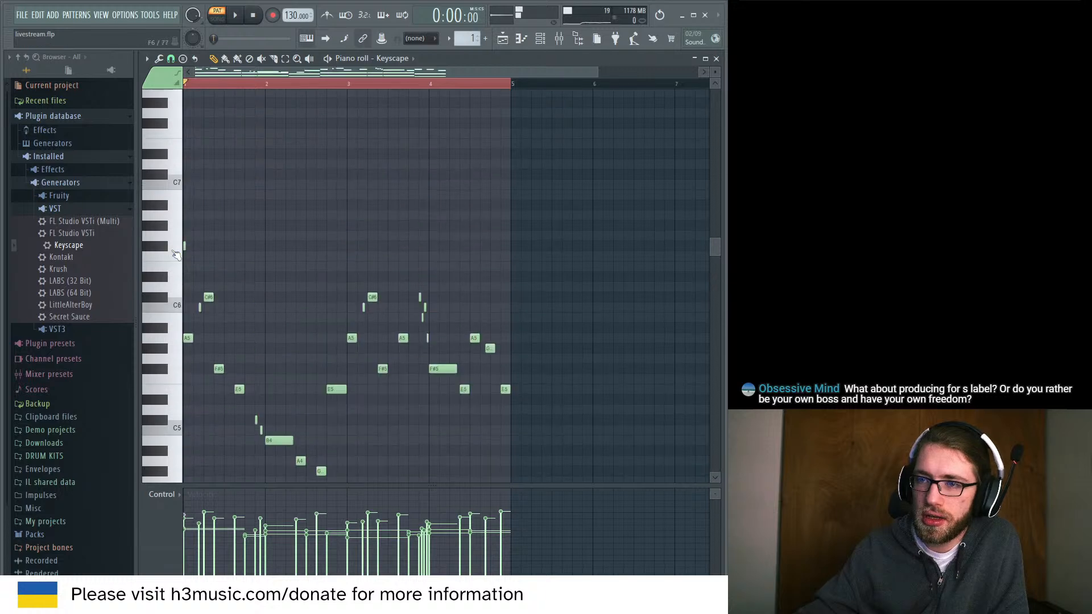
{"action": "key", "text": "space"}
{"action": "key", "text": "space"}
{"action": "left_click", "coordinate": [205, 247]}
{"action": "key", "text": "space"}
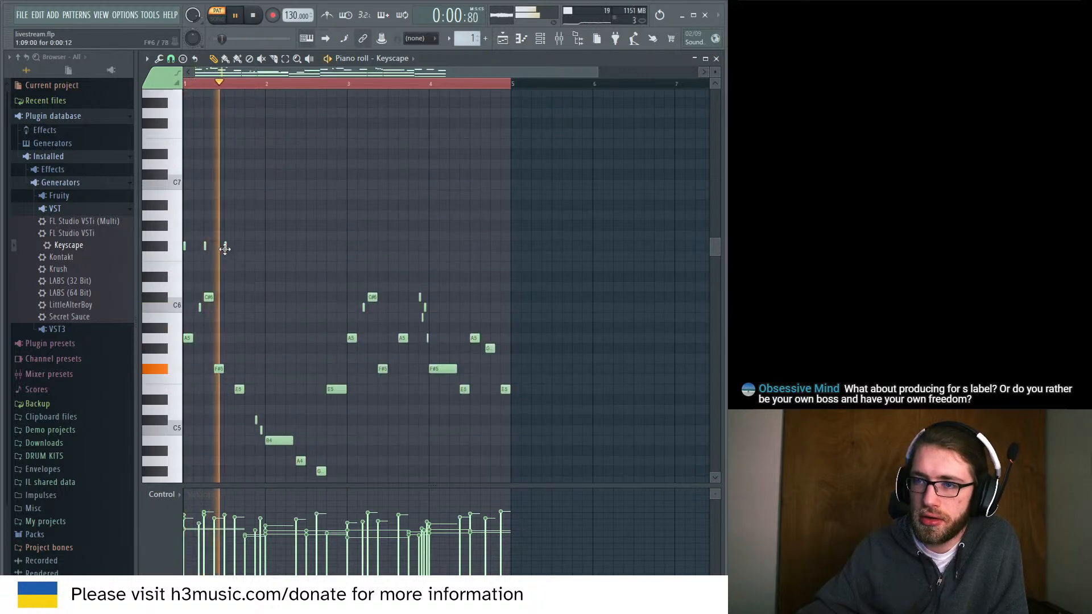
{"action": "key", "text": "space"}
{"action": "right_click", "coordinate": [205, 246]}
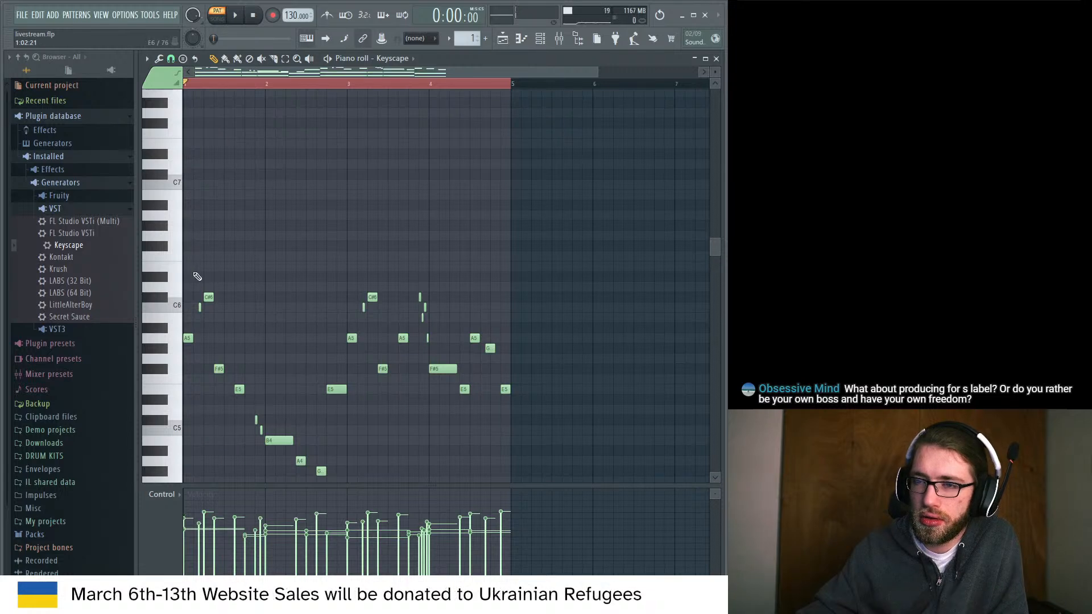
Try alternating short F#6 and E6 notes above the first bar, and remove them after playback.
{"action": "left_click", "coordinate": [192, 246]}
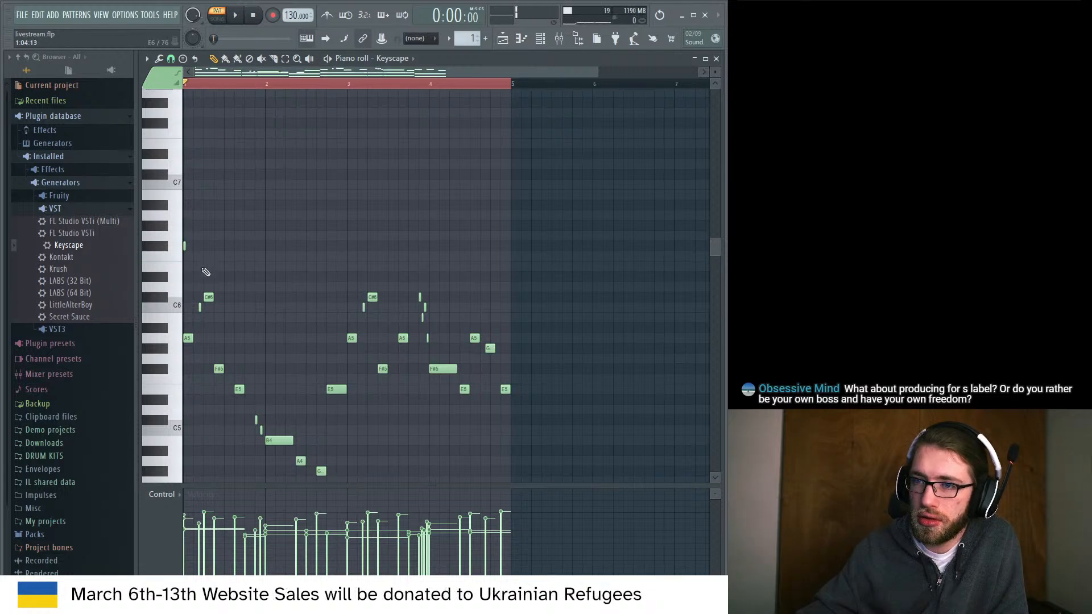
{"action": "key", "text": "space"}
{"action": "left_click", "coordinate": [226, 245]}
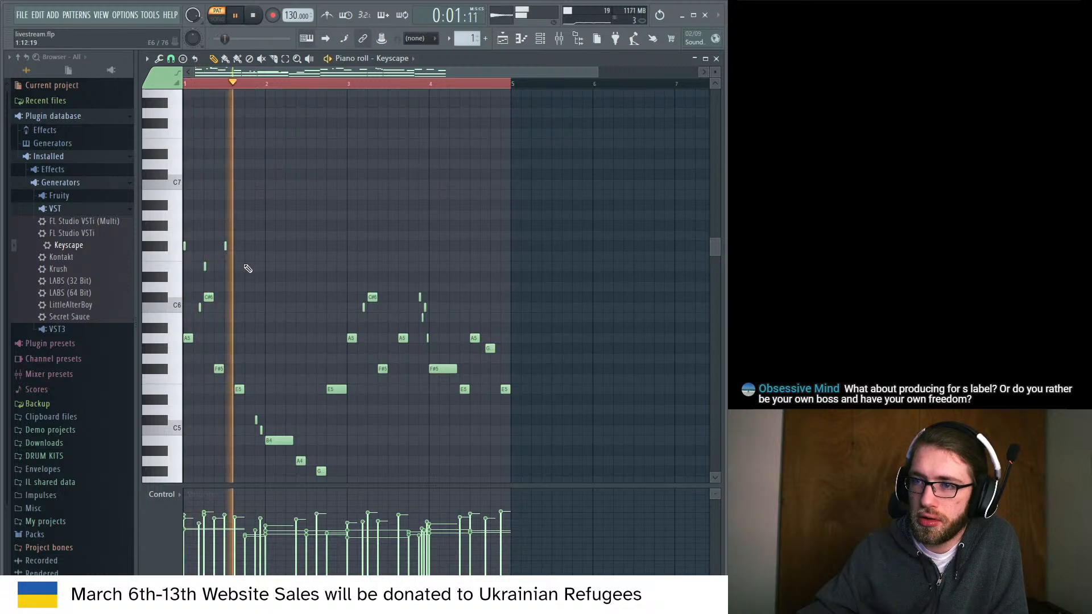
{"action": "key", "text": "space"}
{"action": "right_click", "coordinate": [184, 245]}
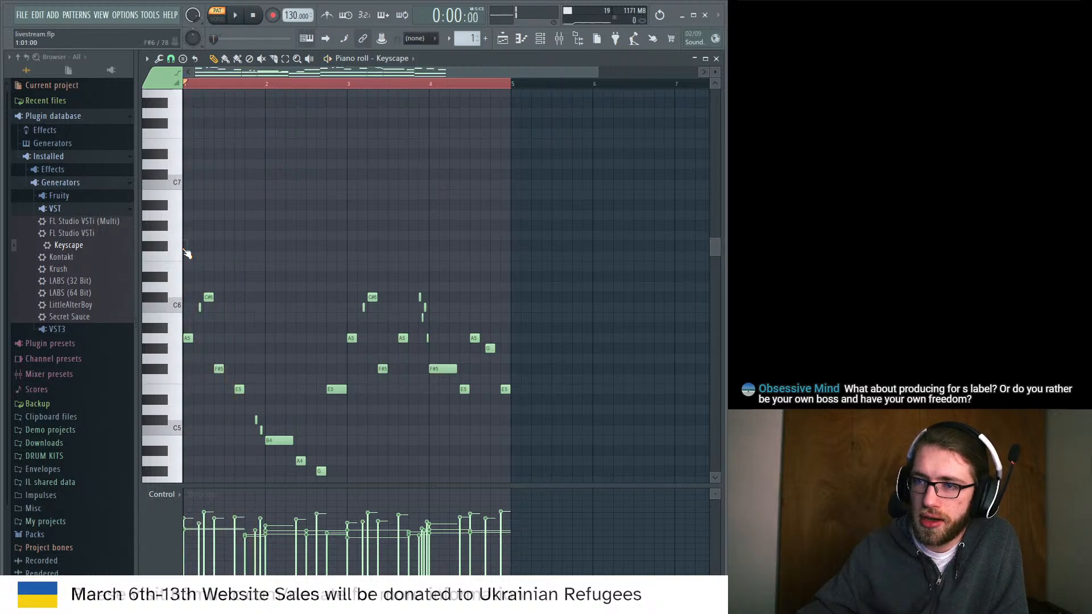
Show the channel rack and open the Hats folder of the Purple Soul V2 Kit in the drum kits.
{"action": "key", "text": "F6"}
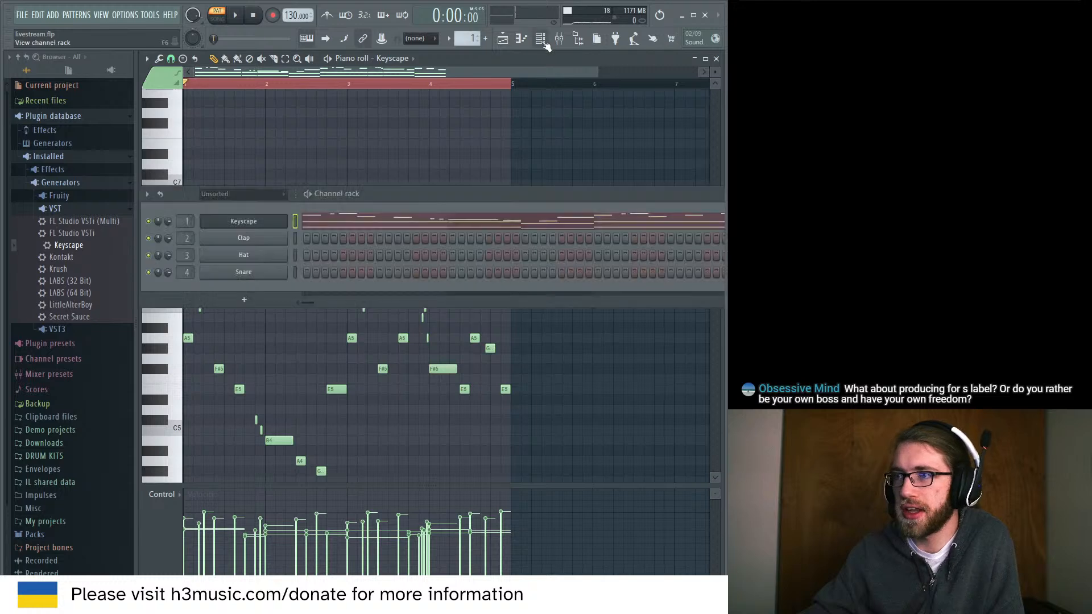
{"action": "key", "text": "space"}
{"action": "left_click", "coordinate": [48, 198]}
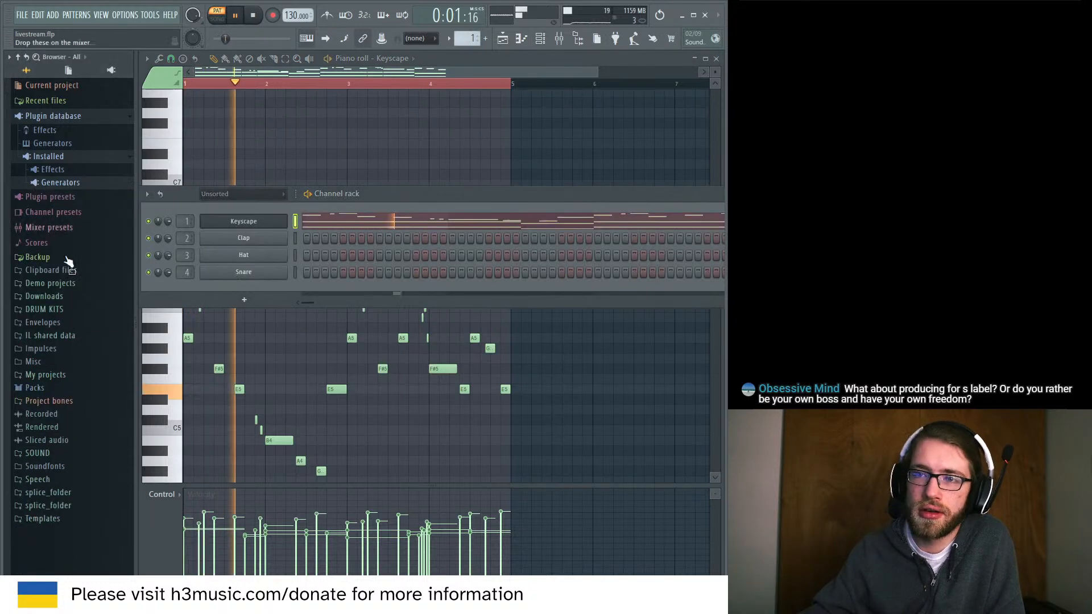
{"action": "left_click", "coordinate": [67, 307]}
{"action": "scroll", "coordinate": [74, 335], "scroll_direction": "down", "scroll_amount": 3}
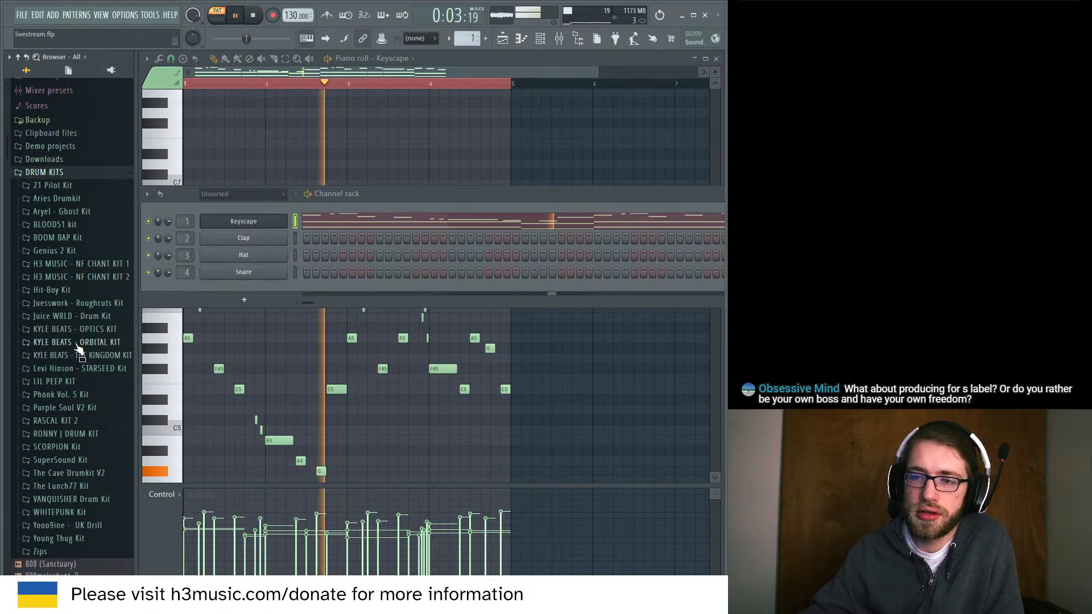
{"action": "left_click", "coordinate": [78, 458]}
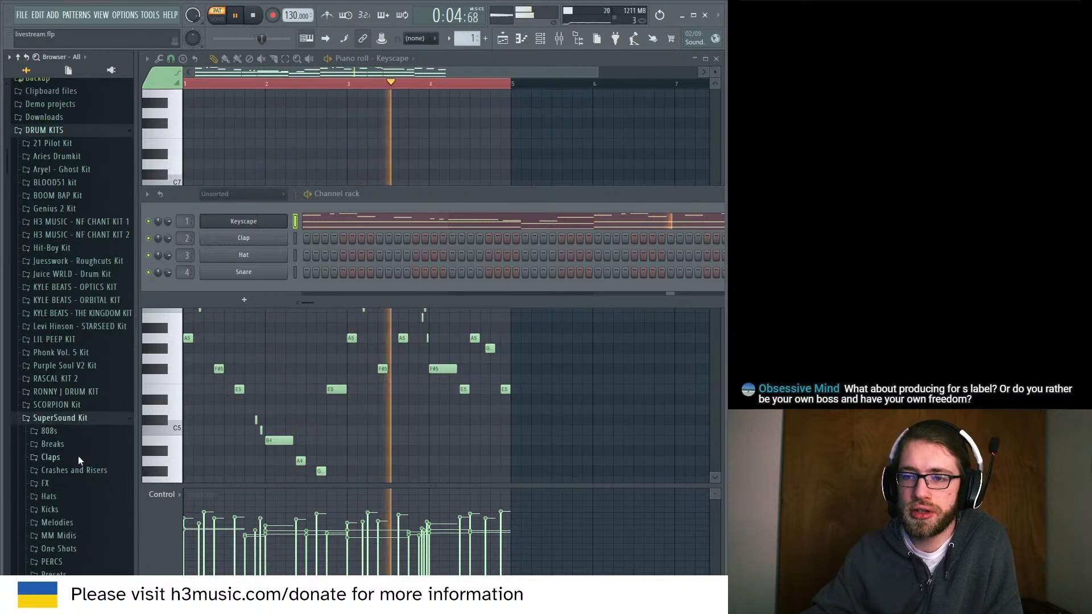
{"action": "left_click", "coordinate": [79, 420]}
{"action": "left_click", "coordinate": [79, 369]}
{"action": "key", "text": "space"}
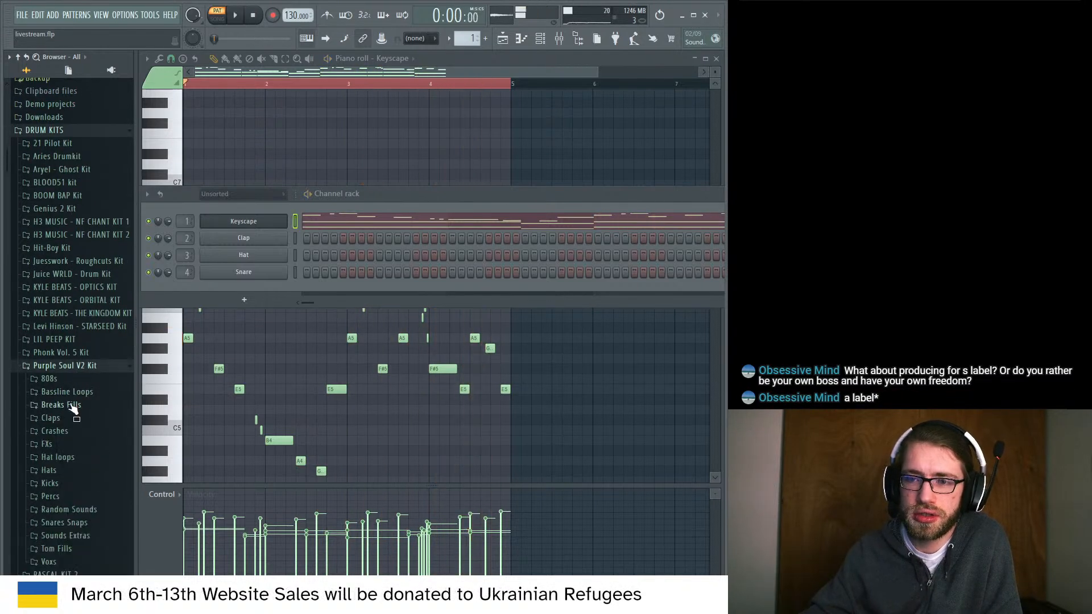
{"action": "left_click", "coordinate": [61, 467]}
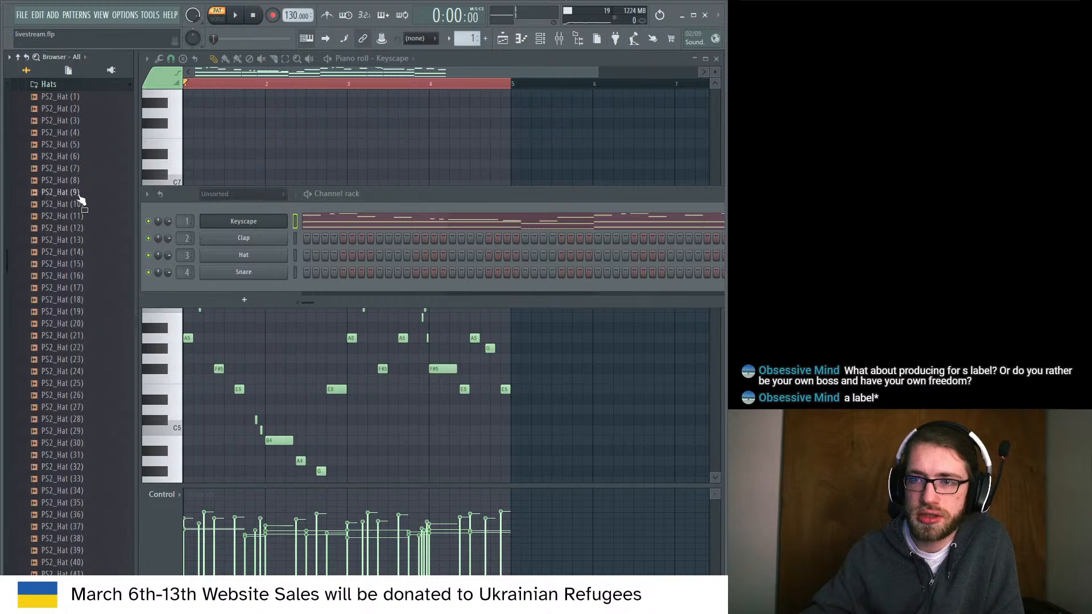
Load PS2_Hat (6) onto the Clap channel, fill every second step, play it with the melody and open its sampler settings.
{"action": "left_click_drag", "start_coordinate": [73, 162], "coordinate": [281, 238]}
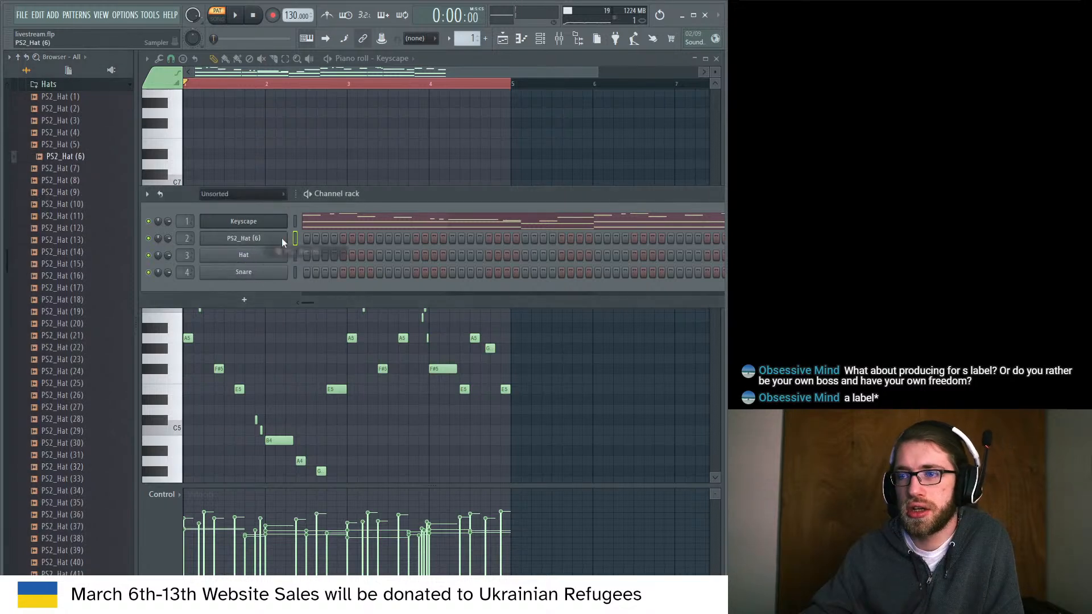
{"action": "right_click", "coordinate": [282, 238]}
{"action": "left_click", "coordinate": [424, 281]}
{"action": "key", "text": "space"}
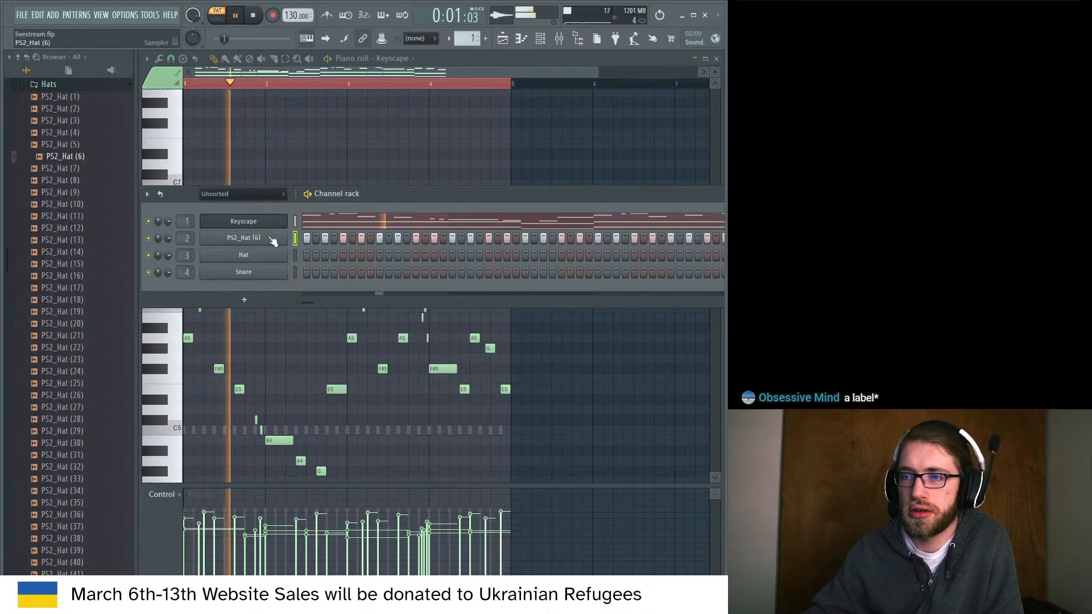
{"action": "left_click", "coordinate": [243, 238]}
{"action": "key", "text": "space"}
Audition neighbouring hat samples, replace the channel's sample with PS2_Hat (5) and play the pattern.
{"action": "left_click", "coordinate": [524, 199]}
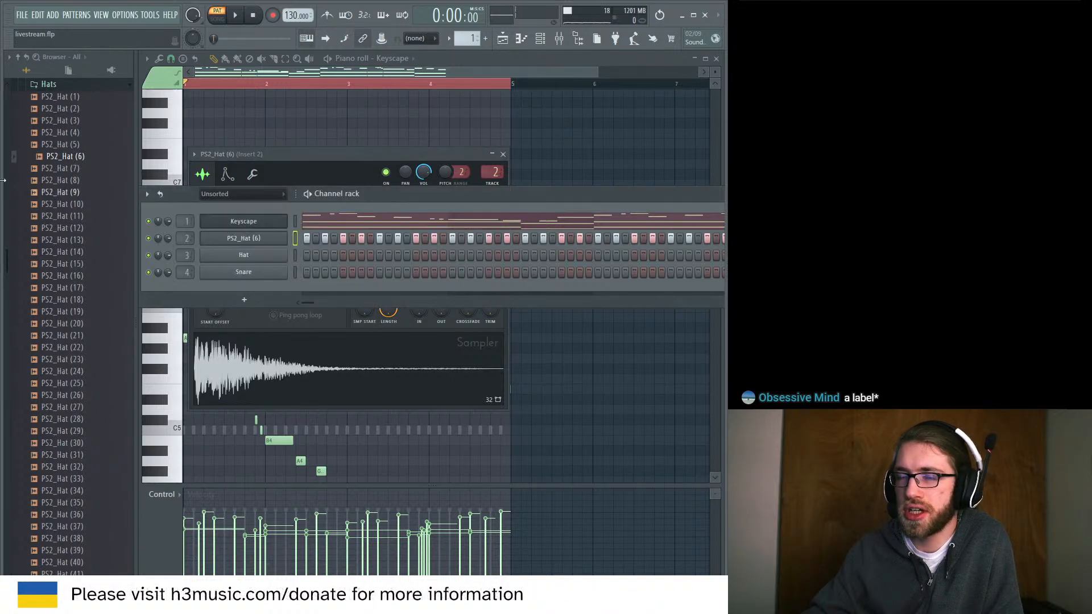
{"action": "left_click", "coordinate": [86, 169]}
{"action": "left_click", "coordinate": [82, 157]}
{"action": "left_click", "coordinate": [62, 144]}
{"action": "left_click_drag", "start_coordinate": [63, 145], "coordinate": [264, 239]}
{"action": "key", "text": "space"}
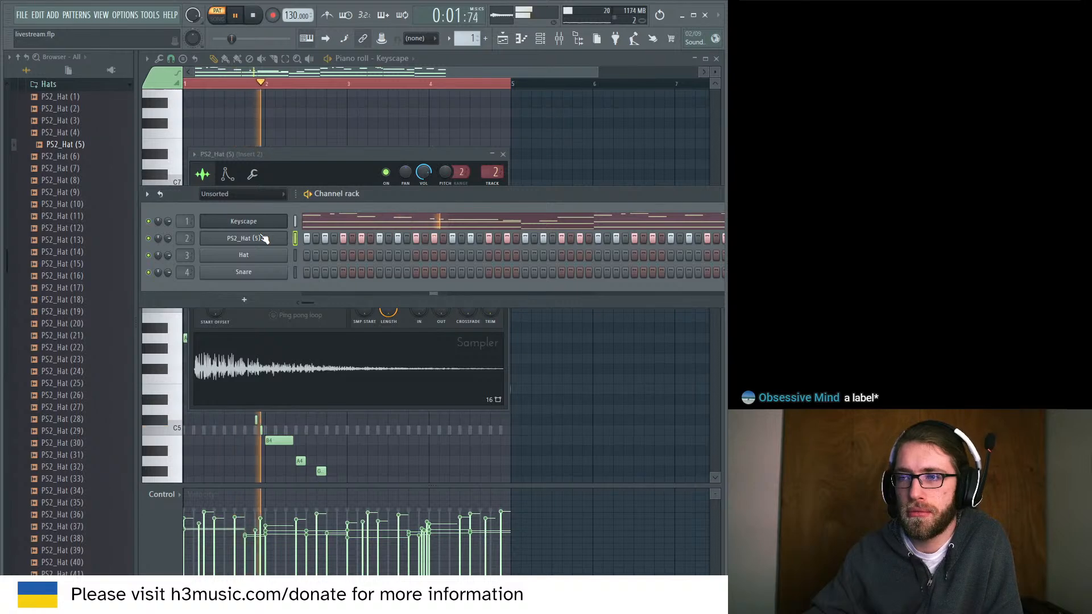
Add PS2_Hat (5) hits in the gaps between the existing ones in the piano roll, with their velocity lowered to about 54%.
{"action": "right_click", "coordinate": [281, 237]}
{"action": "left_click", "coordinate": [321, 239]}
{"action": "key", "text": "space"}
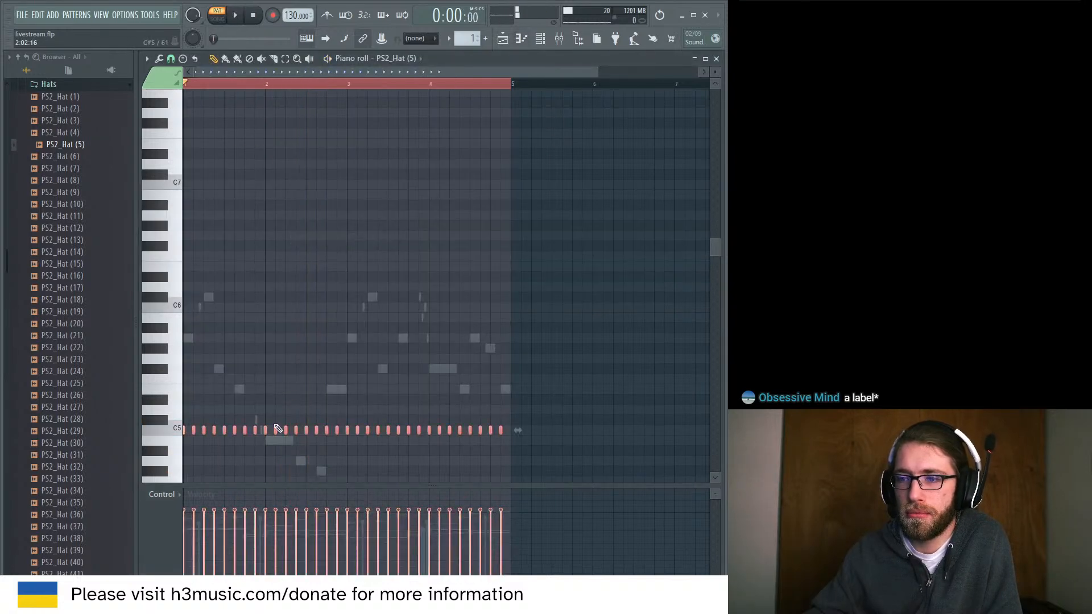
{"action": "mouse_move", "coordinate": [537, 545]}
{"action": "left_mouse_down"}
{"action": "mouse_move", "coordinate": [139, 552]}
{"action": "mouse_move", "coordinate": [148, 547]}
{"action": "left_mouse_up"}
{"action": "key", "text": "space"}
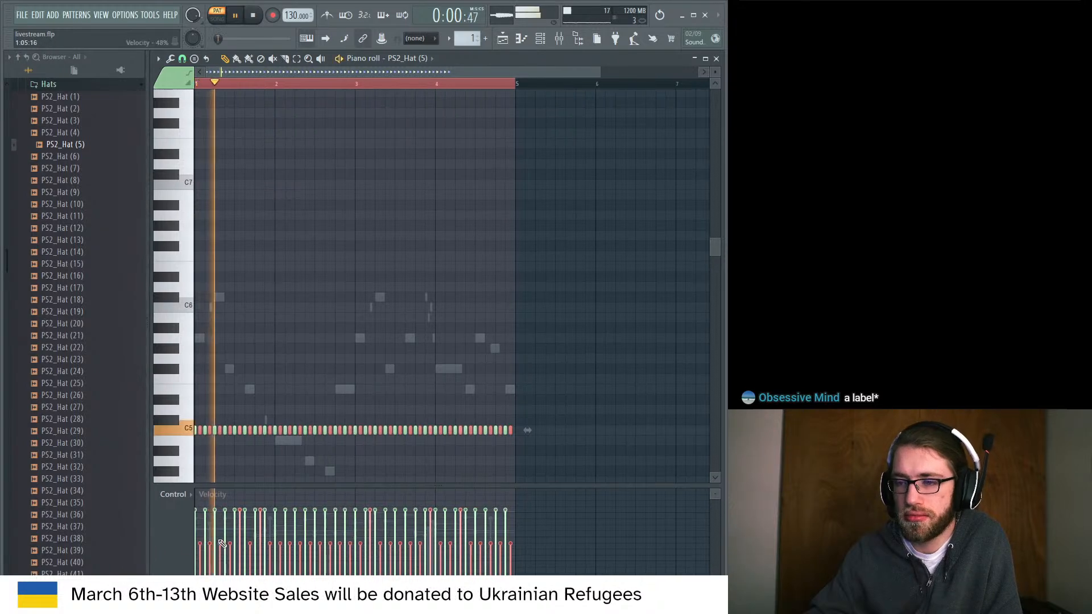
{"action": "left_click_drag", "start_coordinate": [511, 532], "coordinate": [371, 541]}
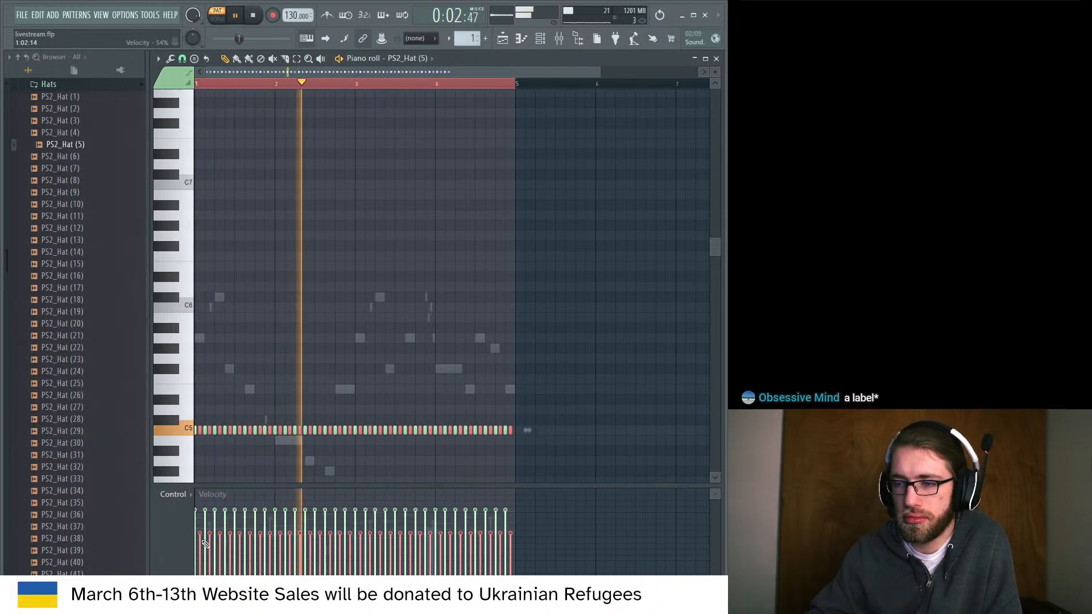
Bring up the channel rack during playback and move it lower over the piano roll.
{"action": "key", "text": "F6"}
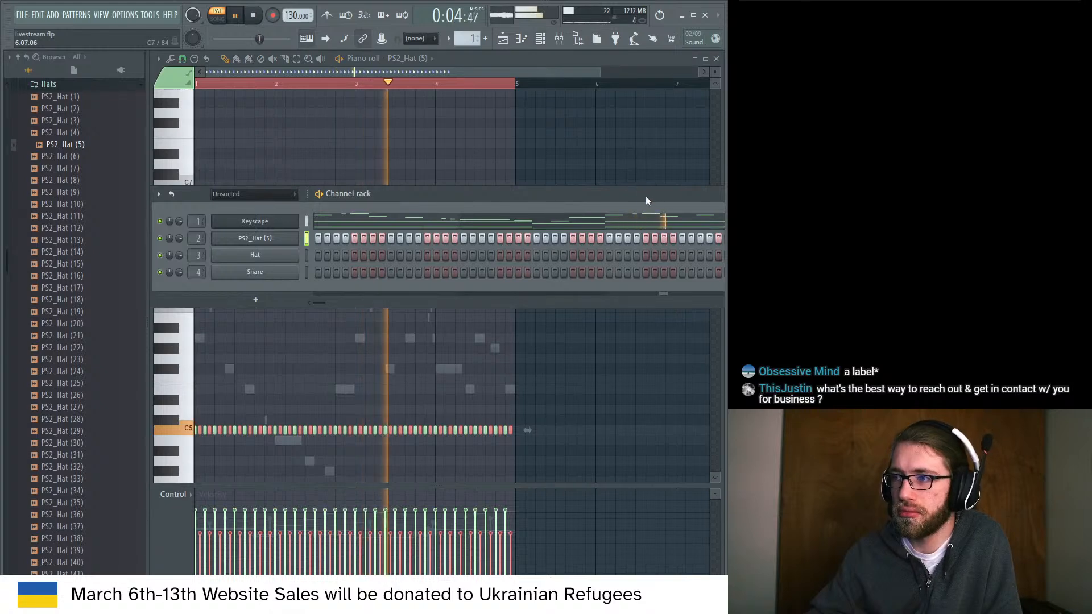
{"action": "left_click_drag", "start_coordinate": [647, 199], "coordinate": [604, 236]}
{"action": "left_click_drag", "start_coordinate": [216, 235], "coordinate": [414, 246]}
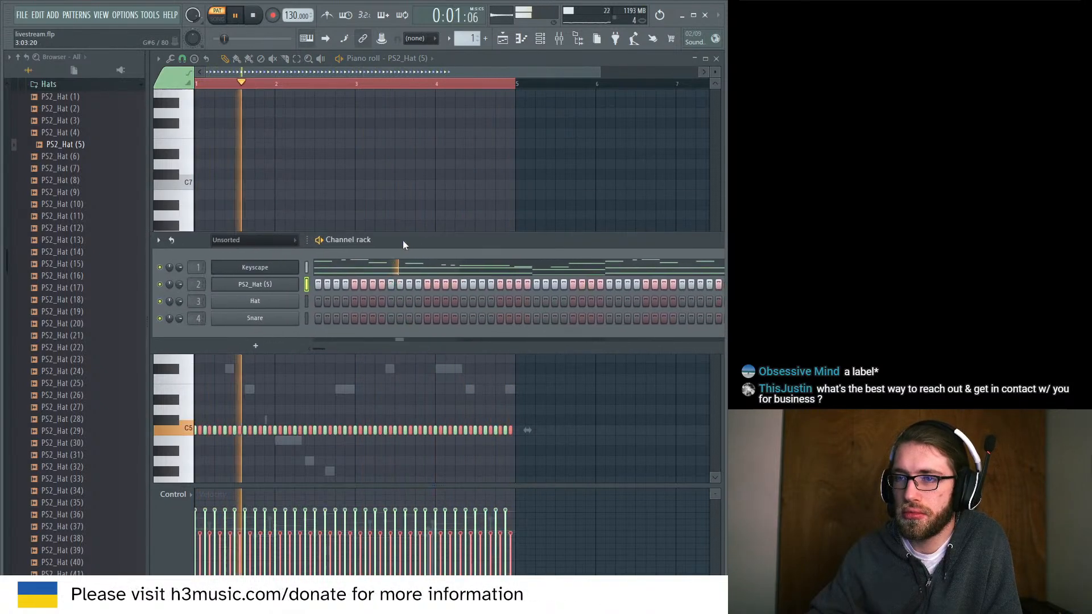
Randomize the velocity levels of all the PS2_Hat (5) notes in the piano roll.
{"action": "key", "text": "F6"}
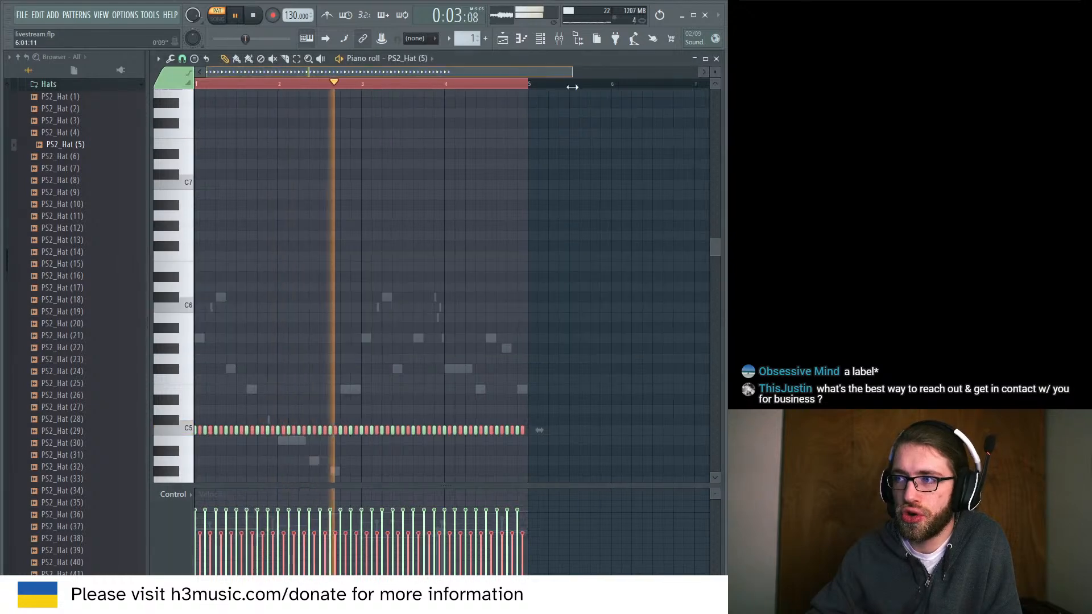
{"action": "left_click_drag", "start_coordinate": [602, 84], "coordinate": [487, 110]}
{"action": "left_click", "coordinate": [171, 59]}
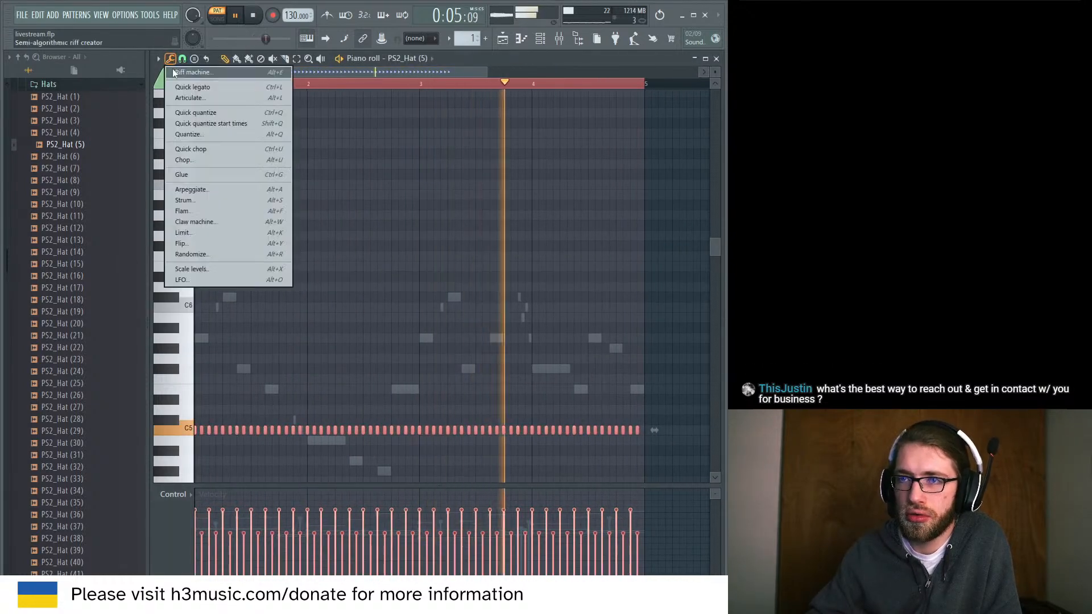
{"action": "left_click", "coordinate": [213, 256]}
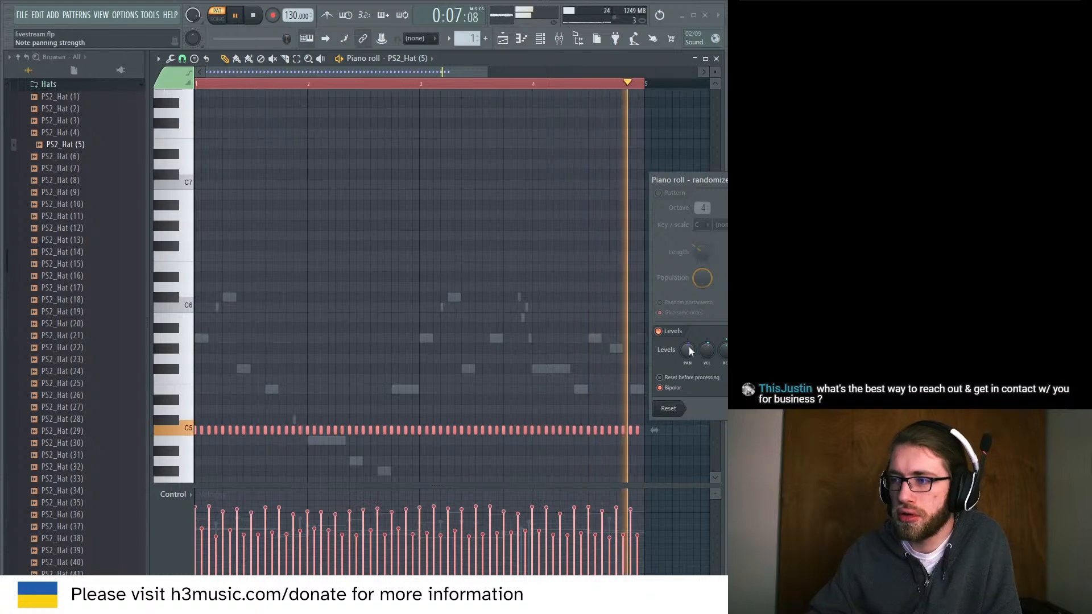
{"action": "left_click_drag", "start_coordinate": [707, 350], "coordinate": [707, 346]}
{"action": "key", "text": "Return"}
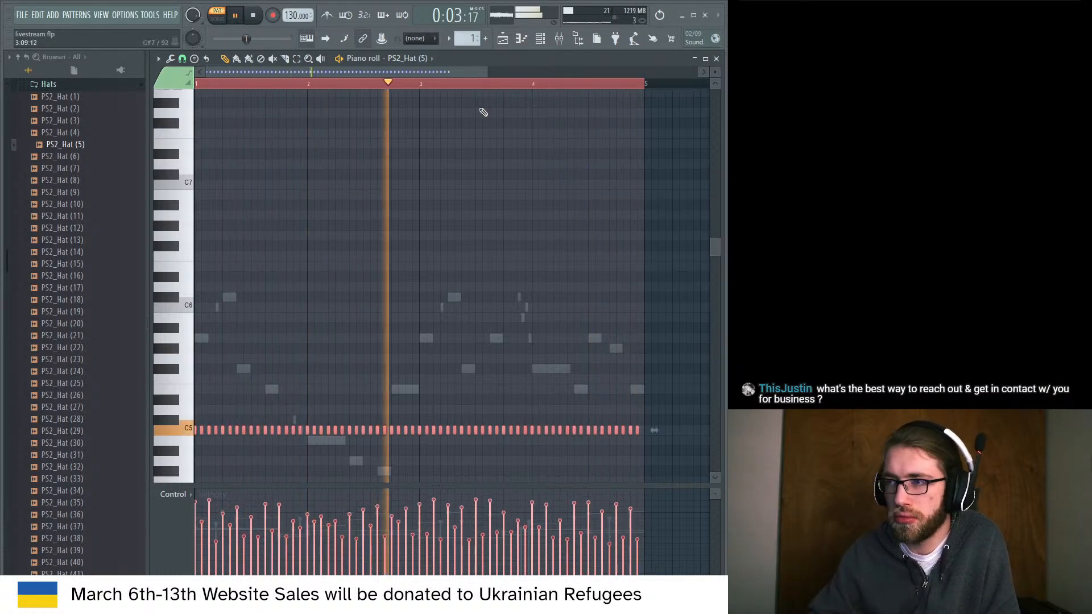
Show the channel rack, stop playback and audition PS2_SnareSnap samples 10, 9 and 7 from the kit's Snares Snaps folder.
{"action": "left_click", "coordinate": [540, 38]}
{"action": "left_click", "coordinate": [48, 85]}
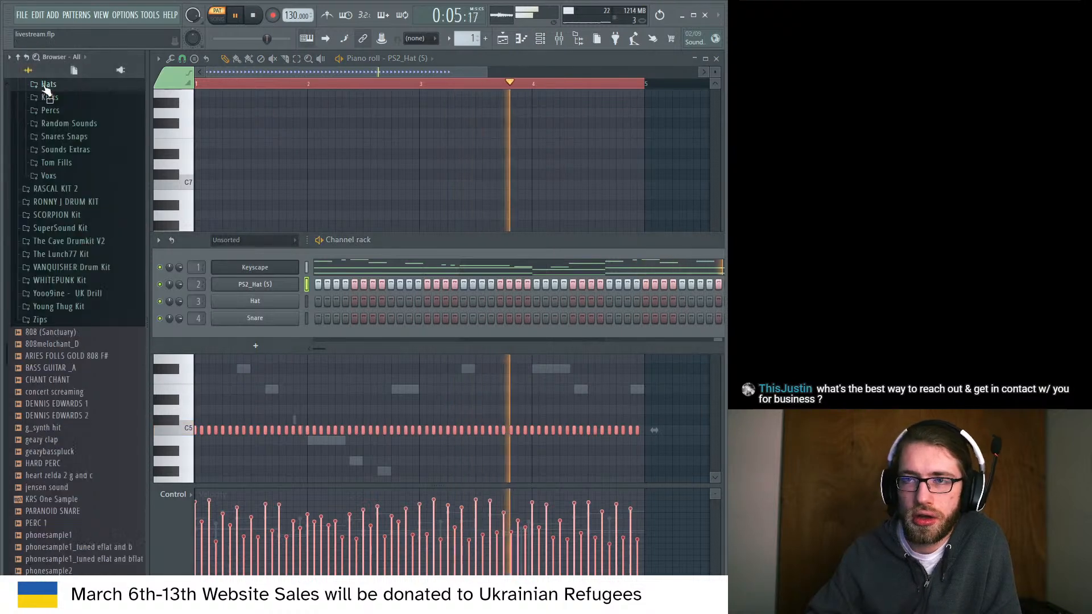
{"action": "key", "text": "space"}
{"action": "left_click", "coordinate": [60, 137]}
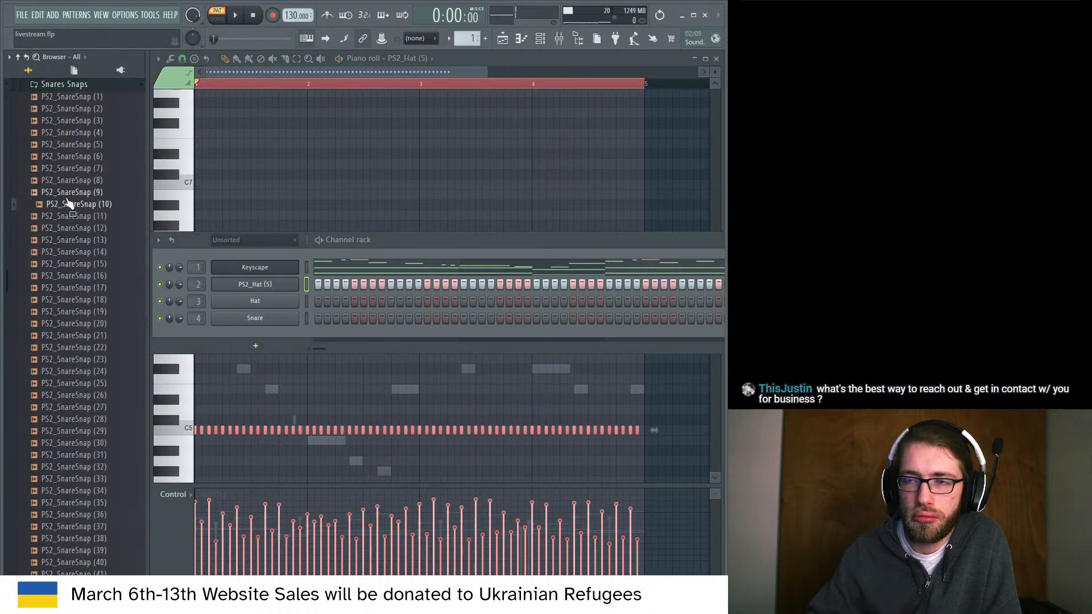
{"action": "key", "text": "Up"}
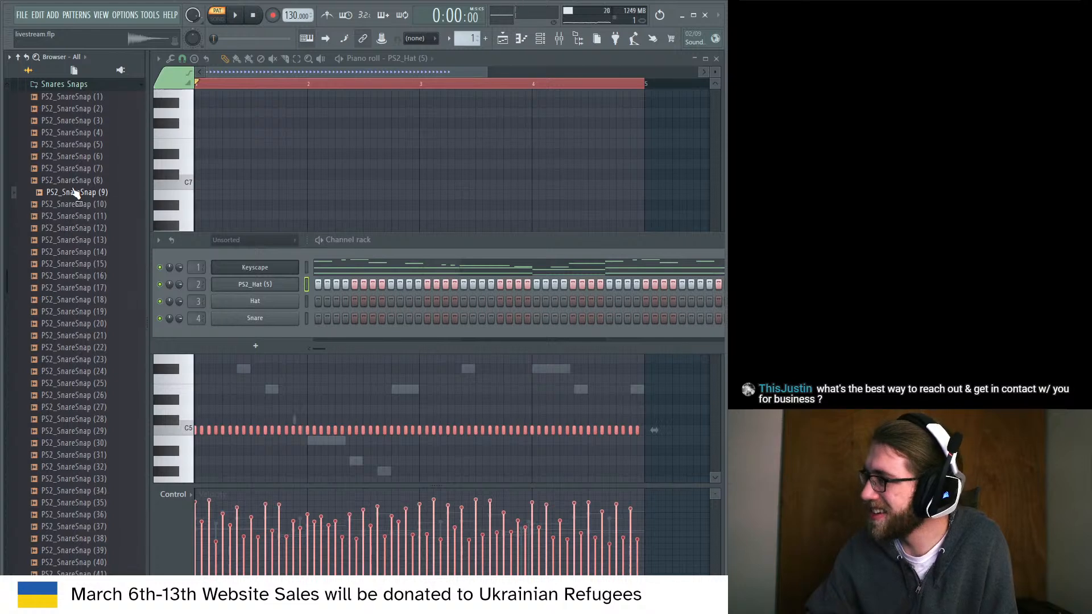
{"action": "left_click", "coordinate": [86, 169]}
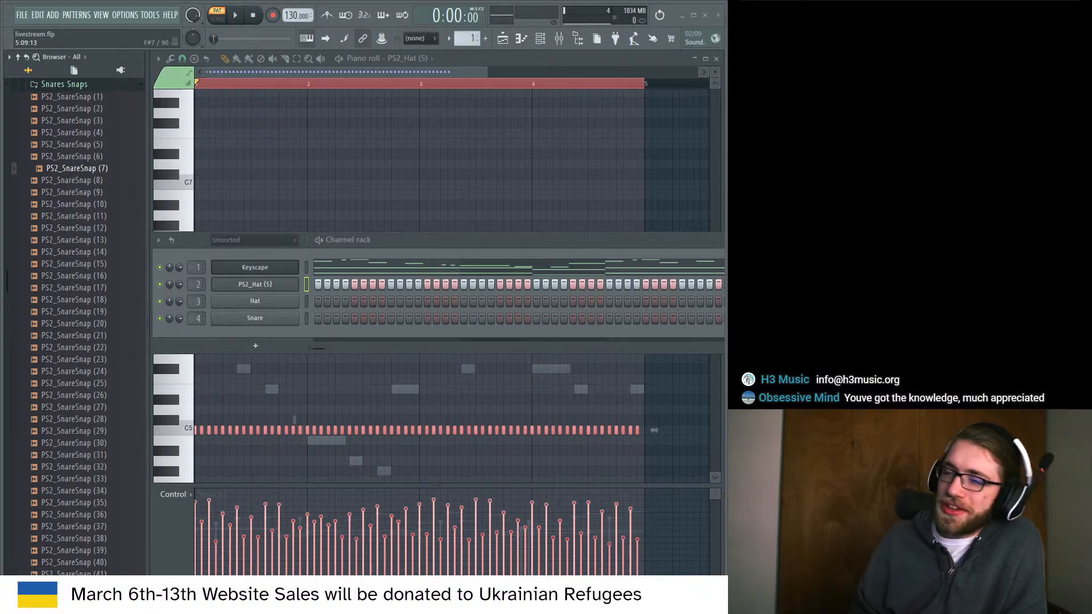
Open the Keyscape notes in the piano roll and select all the low F#3 and D3 bass notes.
{"action": "mouse_move", "coordinate": [671, 242]}
{"action": "left_mouse_down"}
{"action": "mouse_move", "coordinate": [657, 243]}
{"action": "mouse_move", "coordinate": [674, 255]}
{"action": "left_mouse_up"}
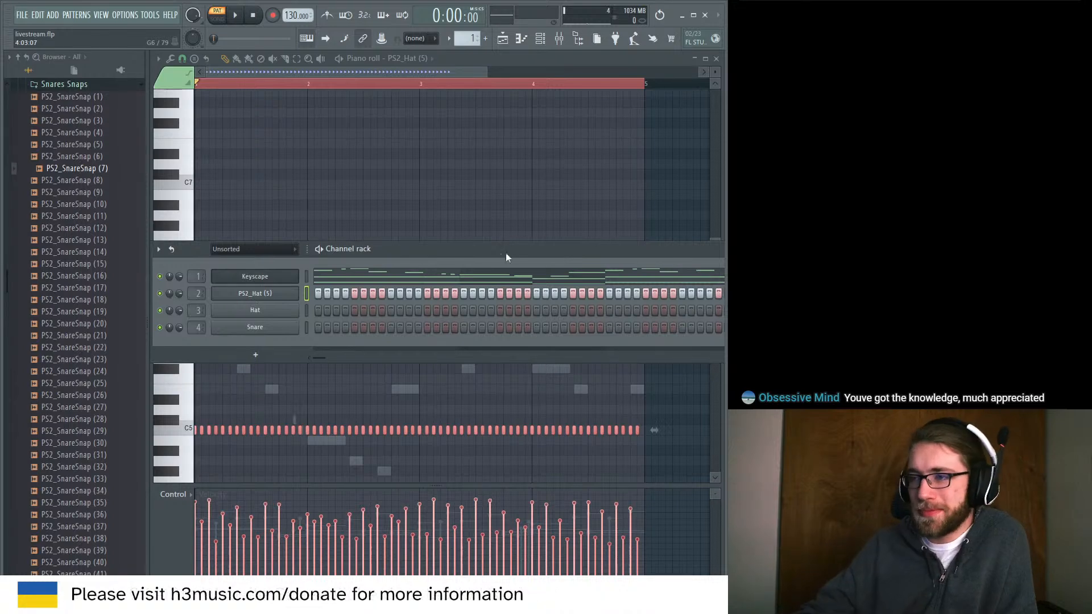
{"action": "left_click", "coordinate": [503, 276]}
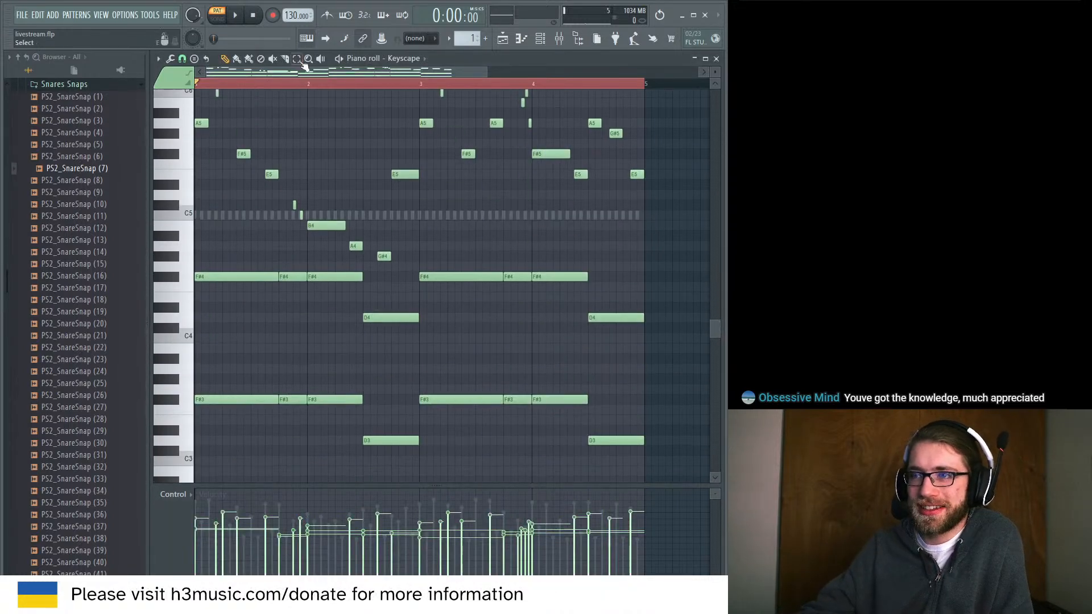
{"action": "left_click_drag", "start_coordinate": [216, 367], "coordinate": [648, 457]}
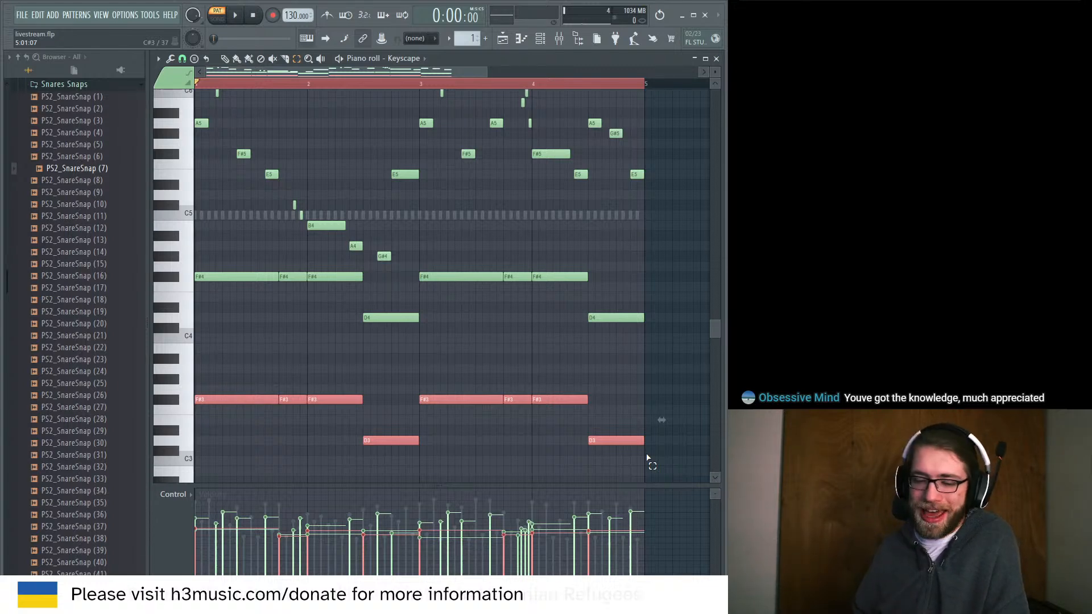
Play the F#5 and D5 notes live on Keyscape to try out the bass line's root notes and rhythm.
{"action": "key", "text": "g"}
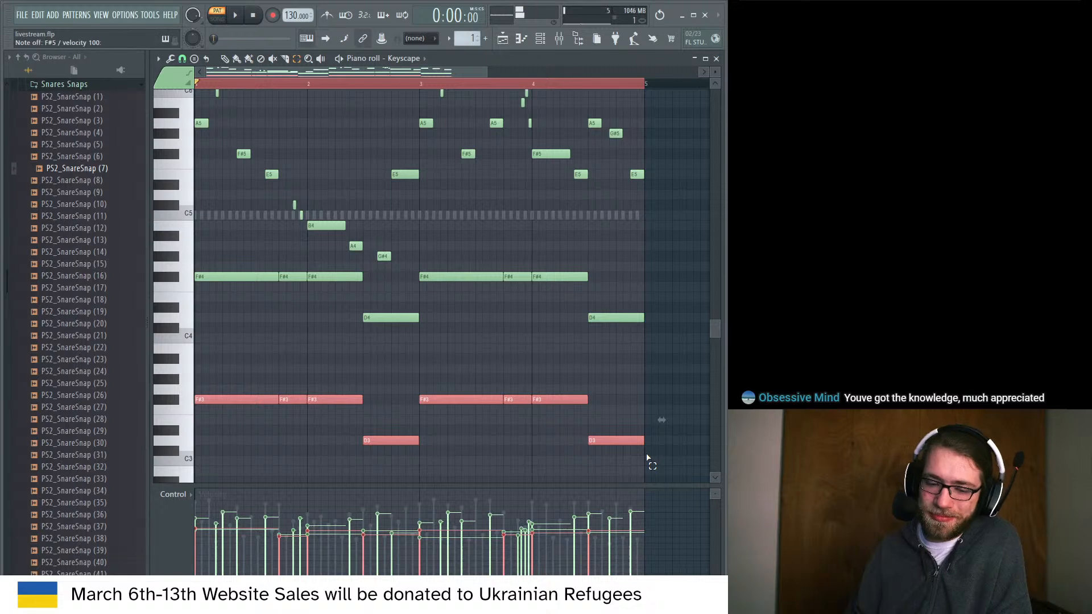
{"action": "key", "text": "g"}
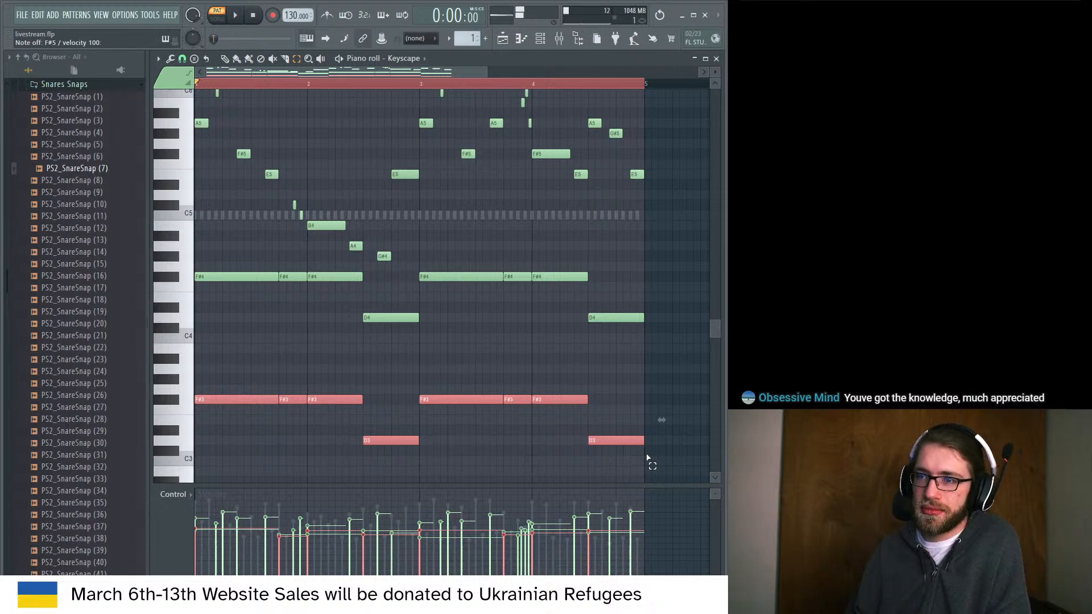
{"action": "key", "text": "g"}
{"action": "key", "text": "x"}
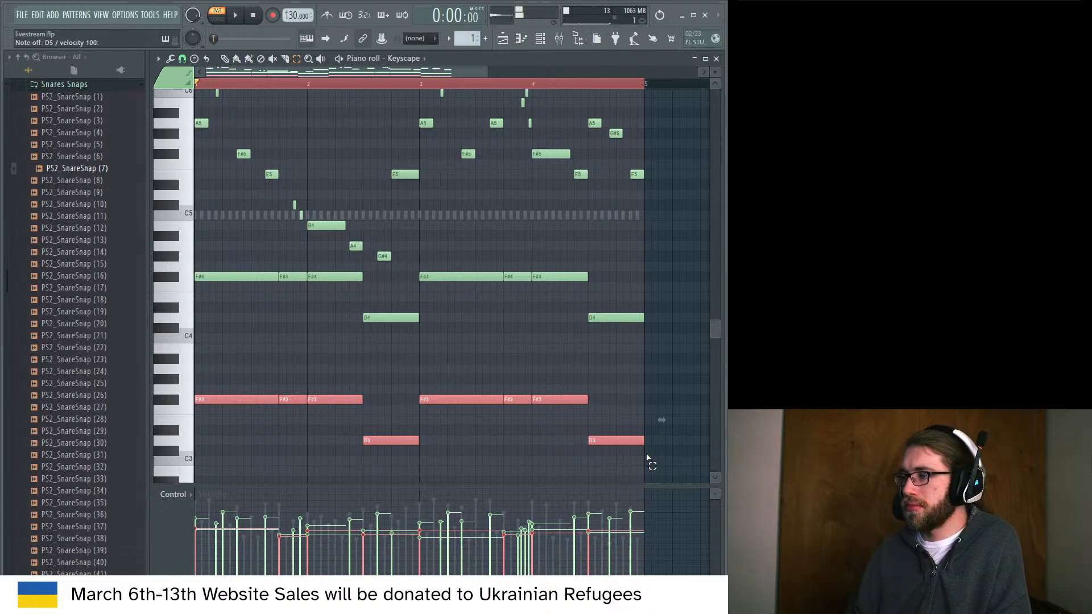
{"action": "key", "text": "g"}
{"action": "key", "text": "g"}
{"action": "key", "text": "g"}
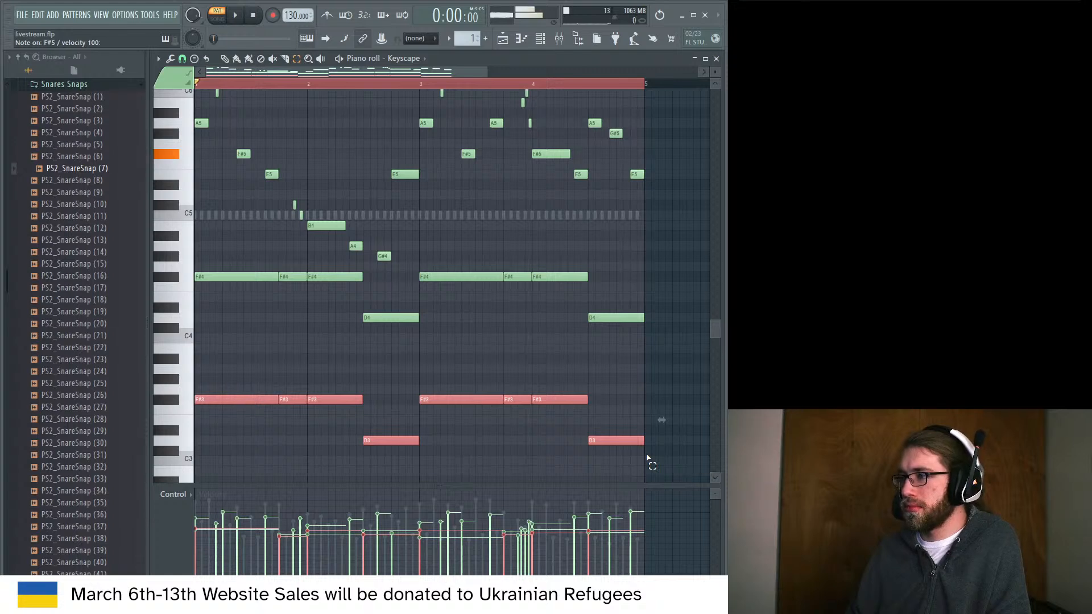
{"action": "key", "text": "x"}
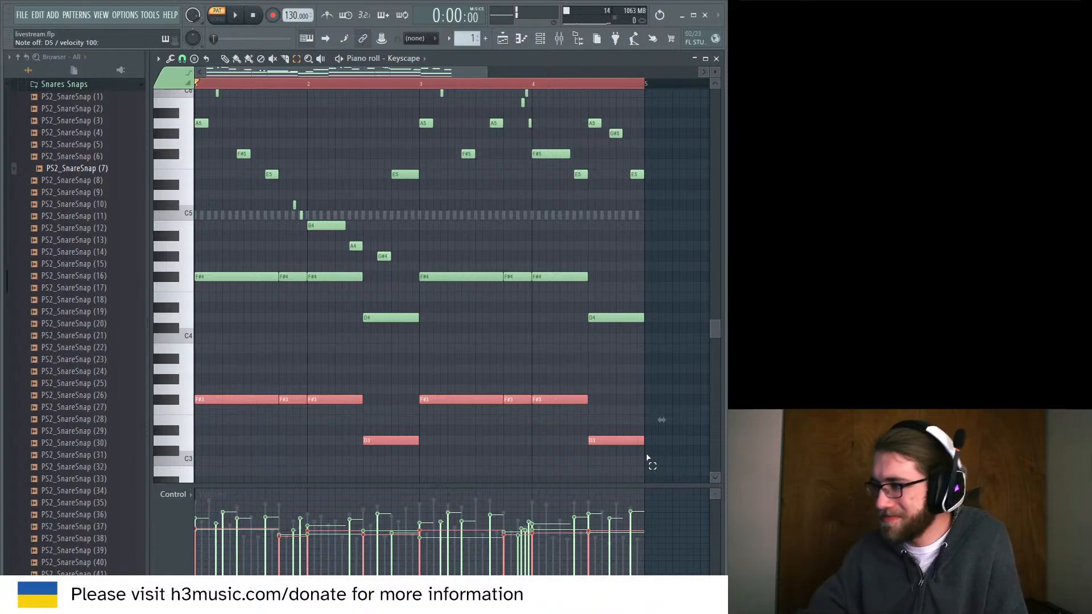
Select all the Keyscape melody notes above the sustained F#4 and D4 notes in the piano roll.
{"action": "scroll", "coordinate": [376, 234], "scroll_direction": "up", "scroll_amount": 3}
{"action": "scroll", "coordinate": [377, 233], "scroll_direction": "up", "scroll_amount": 1}
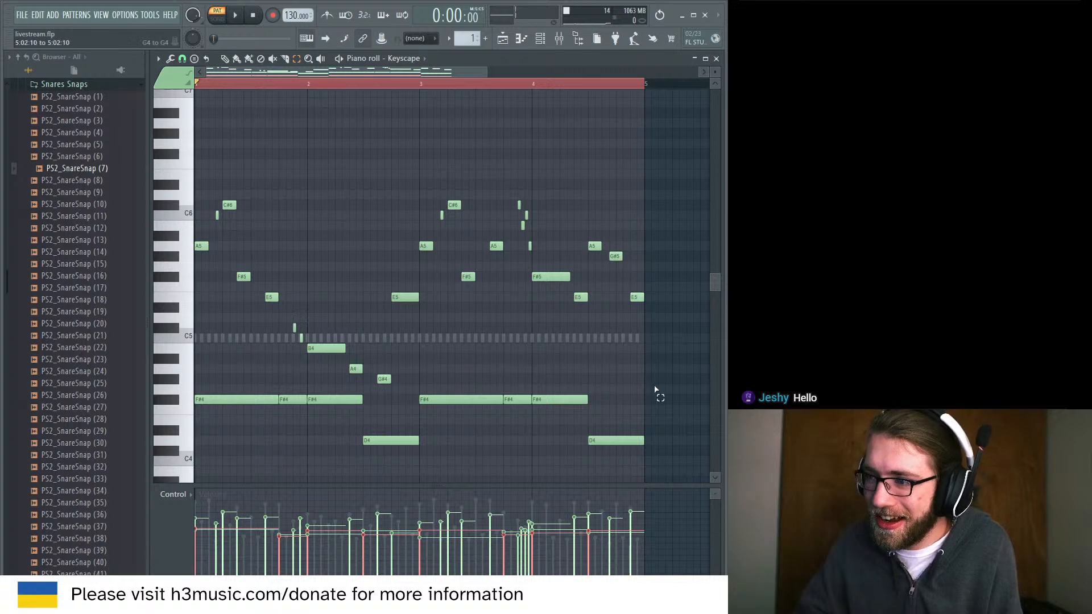
{"action": "left_click_drag", "start_coordinate": [655, 393], "coordinate": [195, 160]}
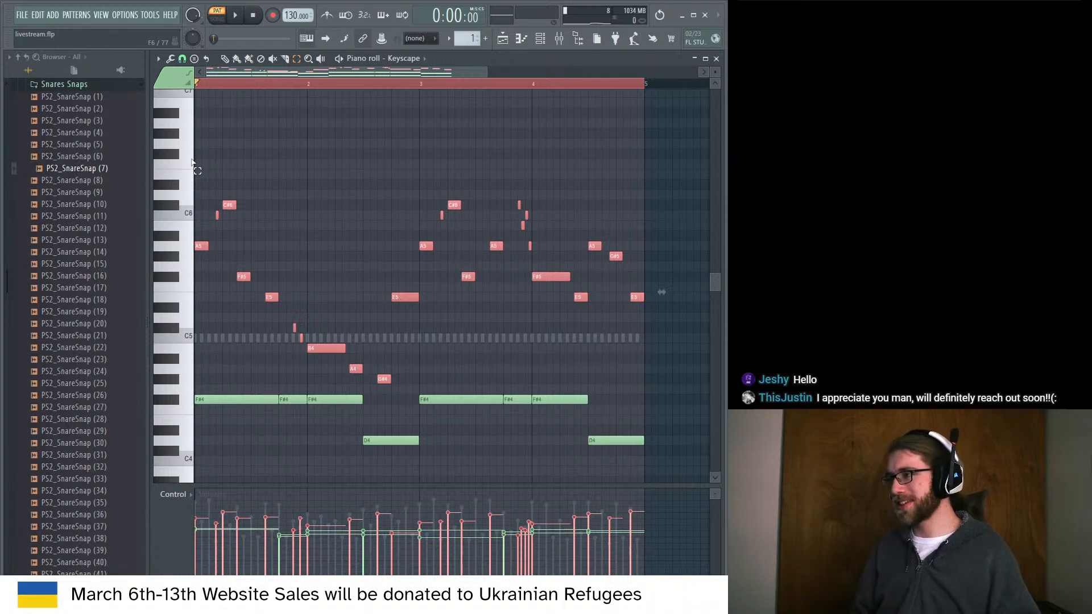
Bring up the channel rack, move it slightly lower, and audition PS2_SnareSnap samples 6 to 11 before returning to 7.
{"action": "left_click", "coordinate": [540, 39]}
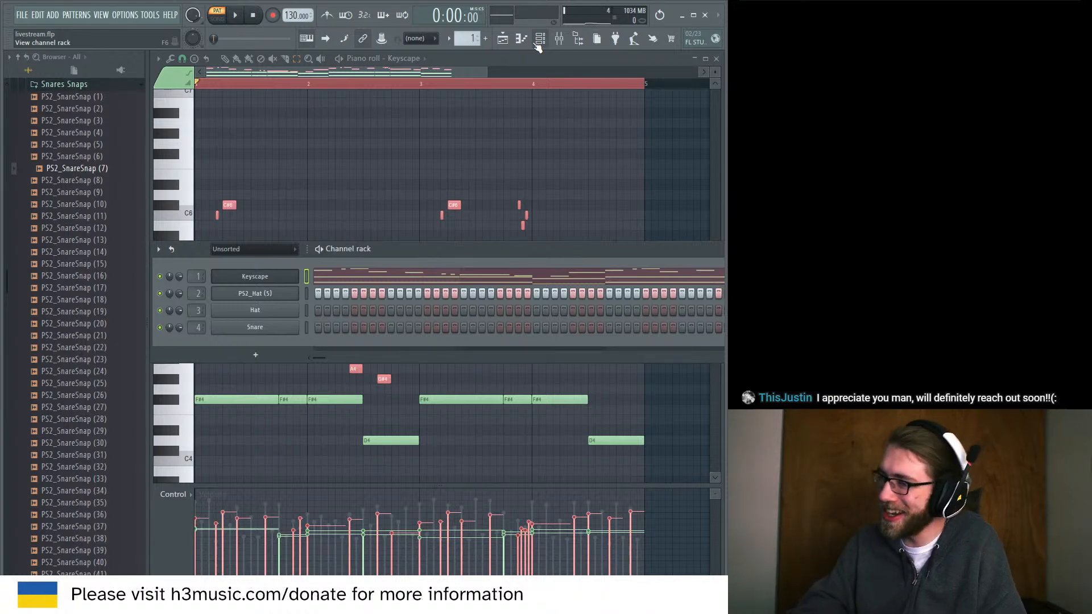
{"action": "mouse_move", "coordinate": [514, 244]}
{"action": "left_mouse_down"}
{"action": "mouse_move", "coordinate": [504, 262]}
{"action": "mouse_move", "coordinate": [515, 261]}
{"action": "left_mouse_up"}
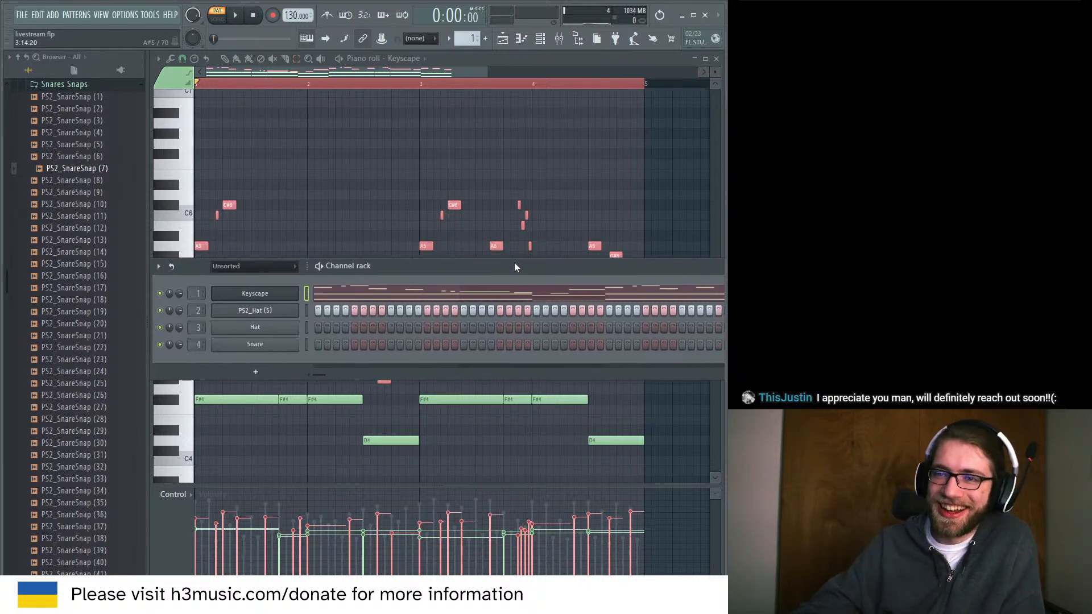
{"action": "left_click", "coordinate": [77, 157]}
{"action": "left_click", "coordinate": [88, 181]}
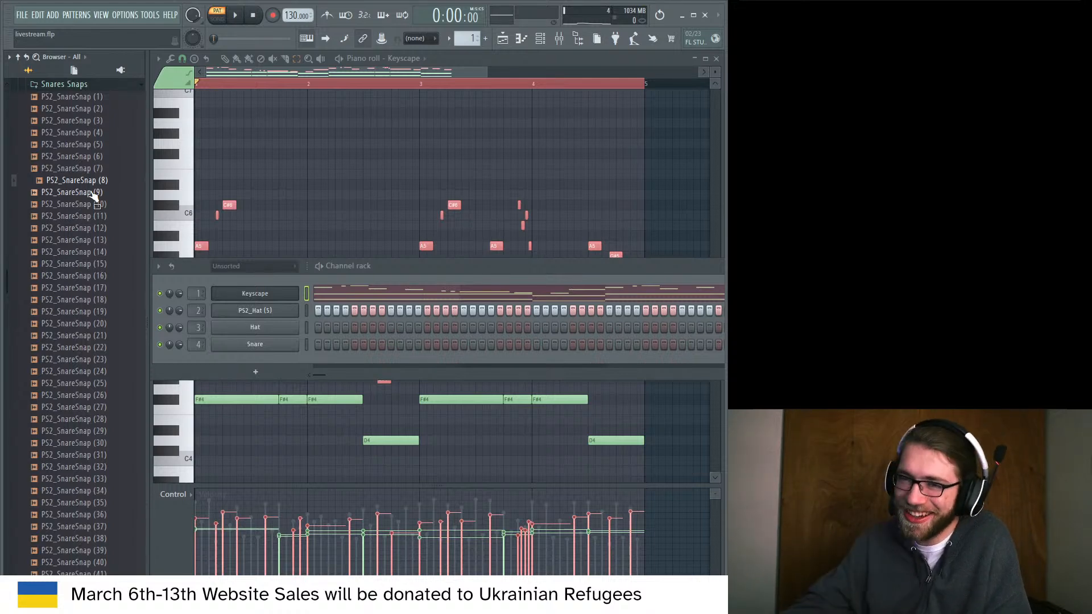
{"action": "left_click", "coordinate": [94, 193]}
{"action": "left_click", "coordinate": [91, 206]}
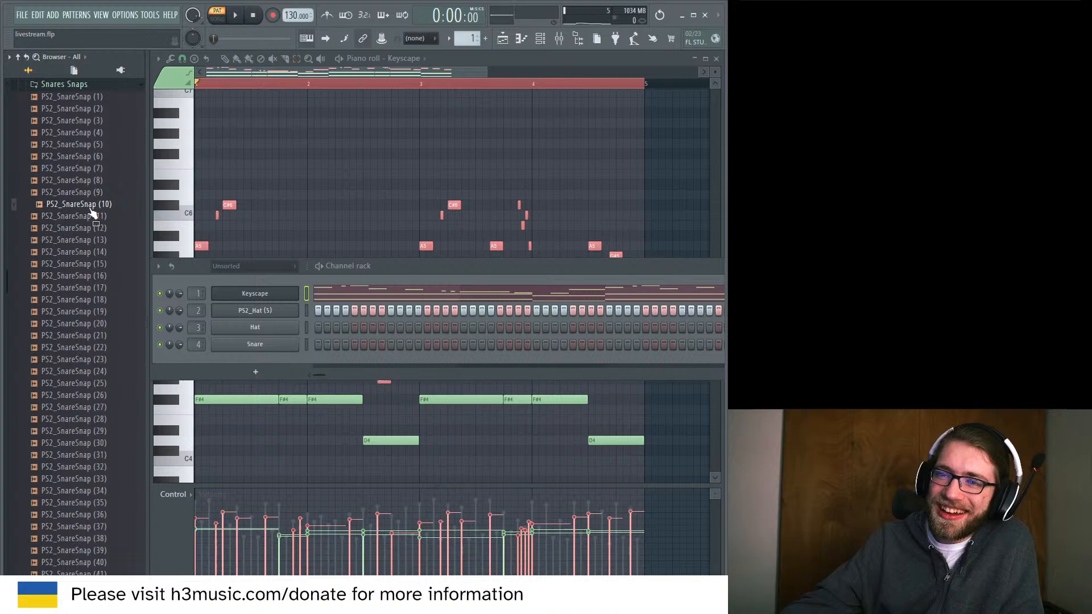
{"action": "left_click", "coordinate": [91, 218]}
{"action": "left_click", "coordinate": [89, 191]}
{"action": "left_click", "coordinate": [86, 180]}
{"action": "left_click", "coordinate": [85, 169]}
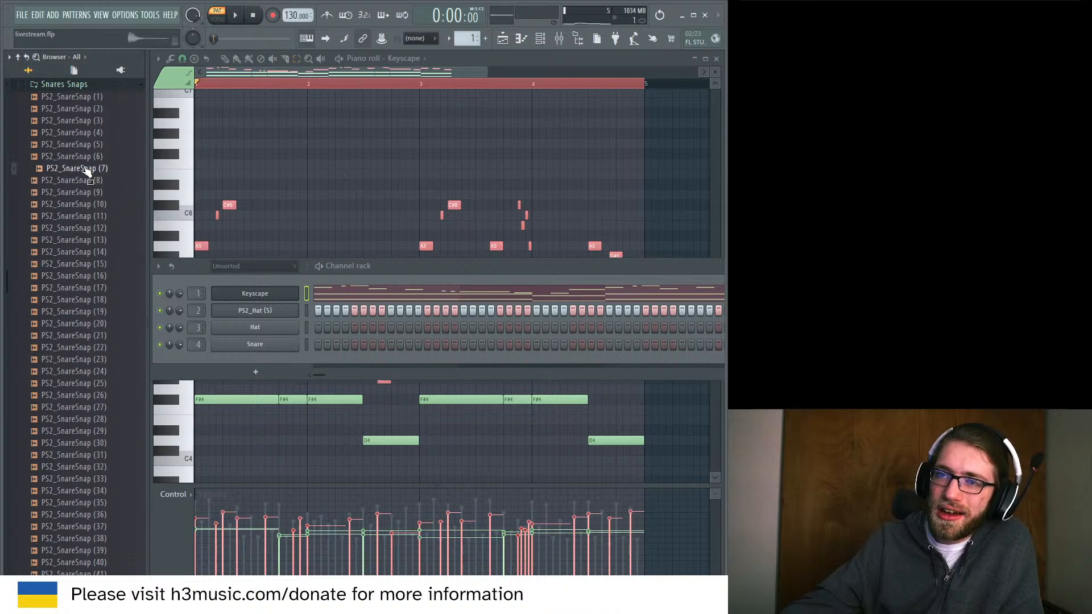
Load PS2_SnareSnap (7) onto the Hat channel, place hits on steps 5, 10 and 13, and play the pattern back.
{"action": "left_click_drag", "start_coordinate": [86, 171], "coordinate": [278, 327]}
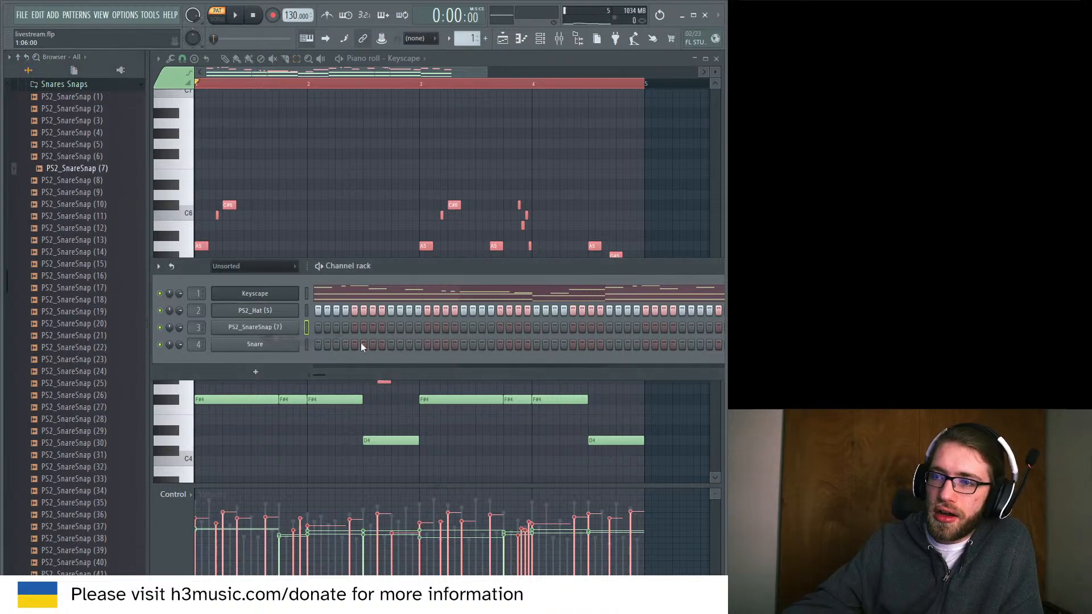
{"action": "key", "text": "space"}
{"action": "left_click", "coordinate": [354, 328]}
{"action": "left_click", "coordinate": [382, 327]}
{"action": "left_click", "coordinate": [427, 328]}
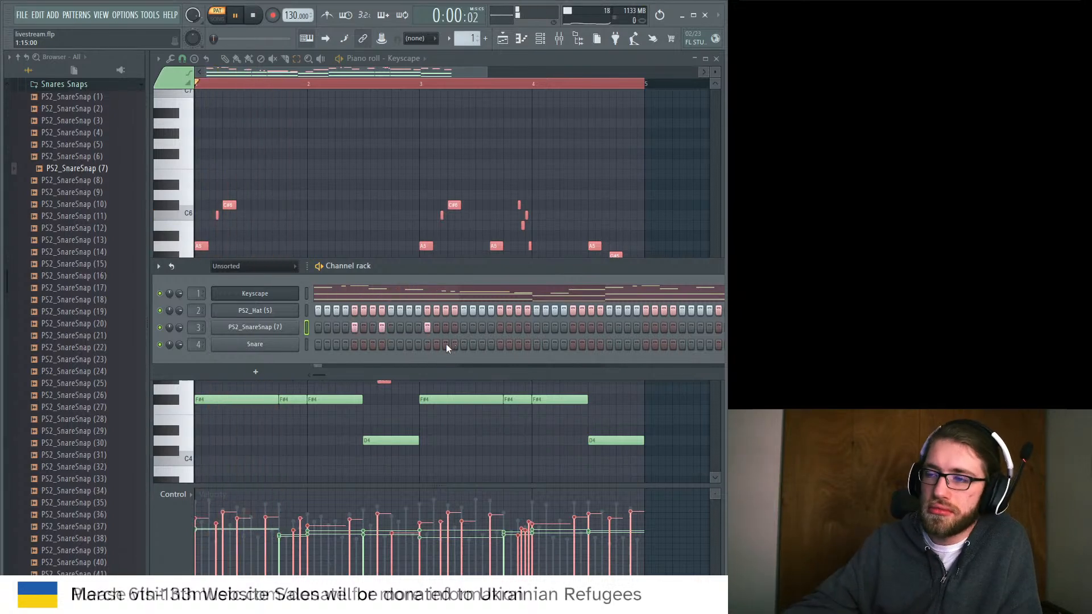
{"action": "left_click", "coordinate": [400, 328]}
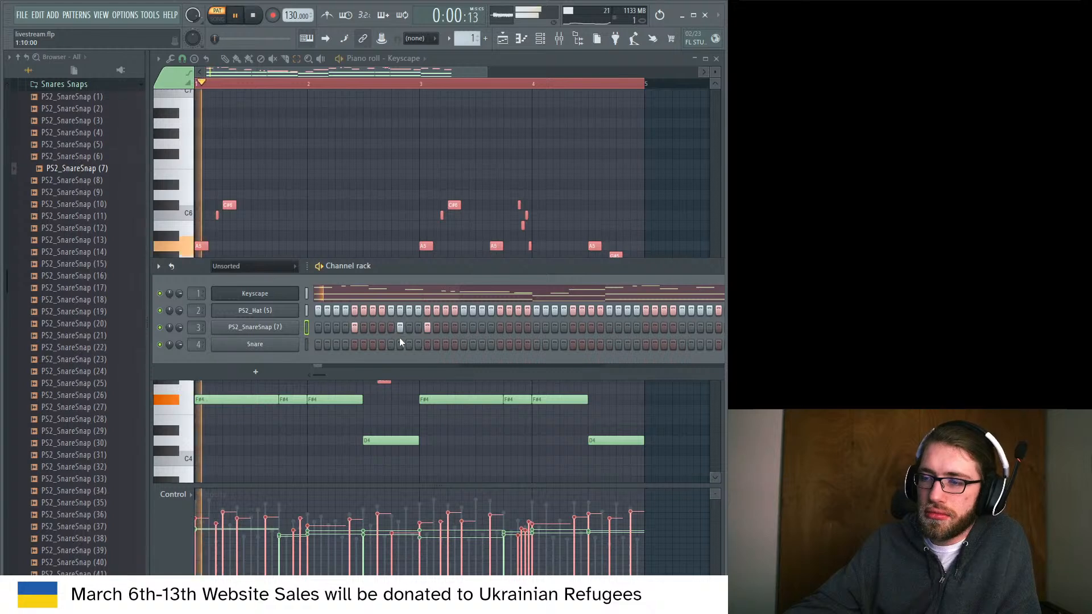
{"action": "key", "text": "space"}
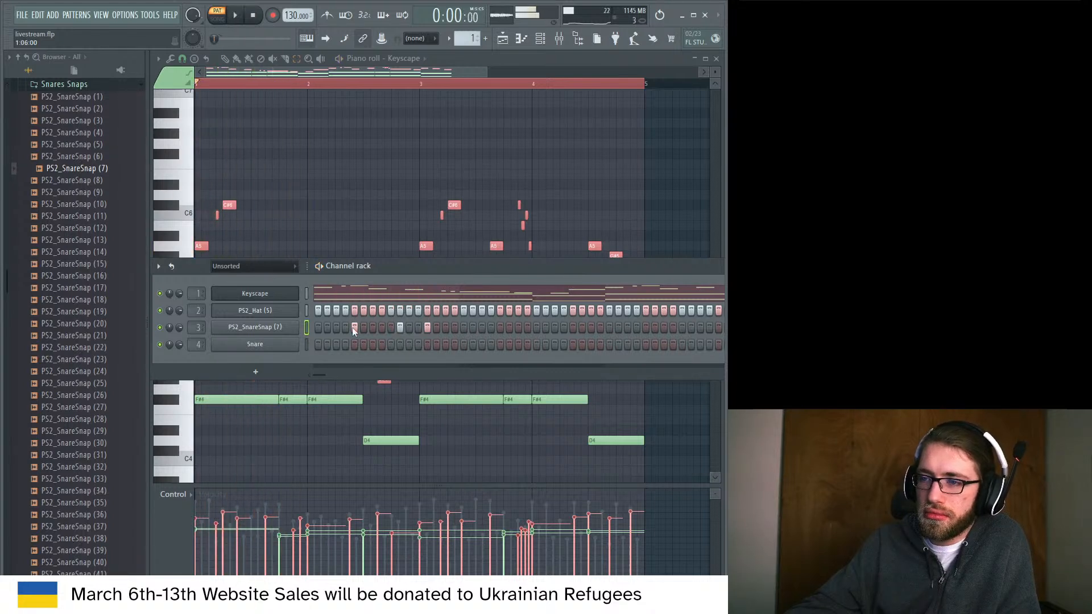
Swap the snare channel's sample for PS2_SnareSnap (14) and play the pattern to hear it.
{"action": "left_click_drag", "start_coordinate": [86, 252], "coordinate": [301, 334]}
{"action": "key", "text": "space"}
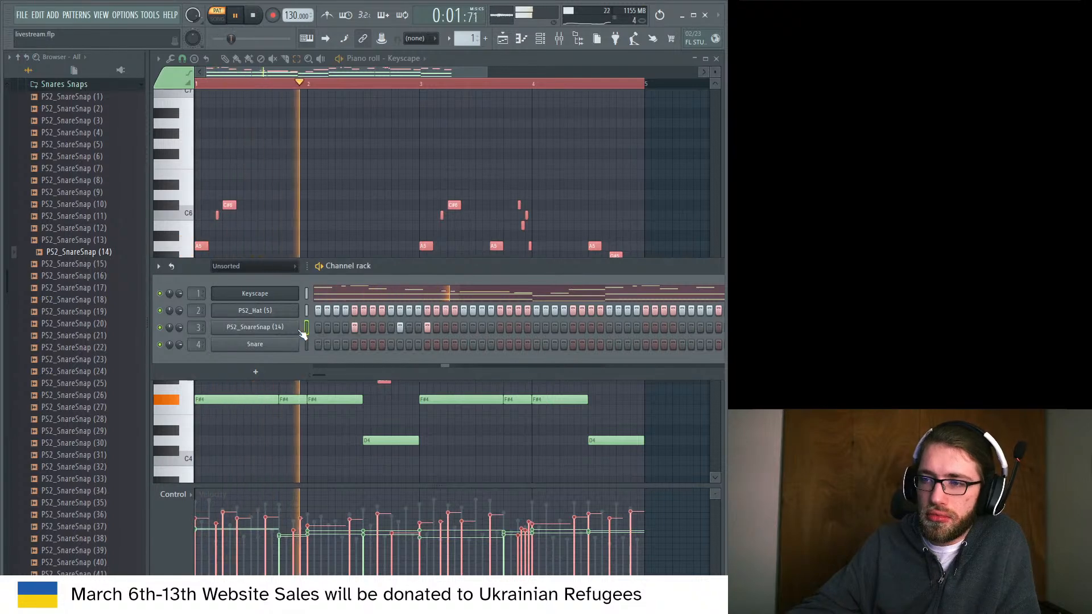
{"action": "key", "text": "space"}
{"action": "key", "text": "space"}
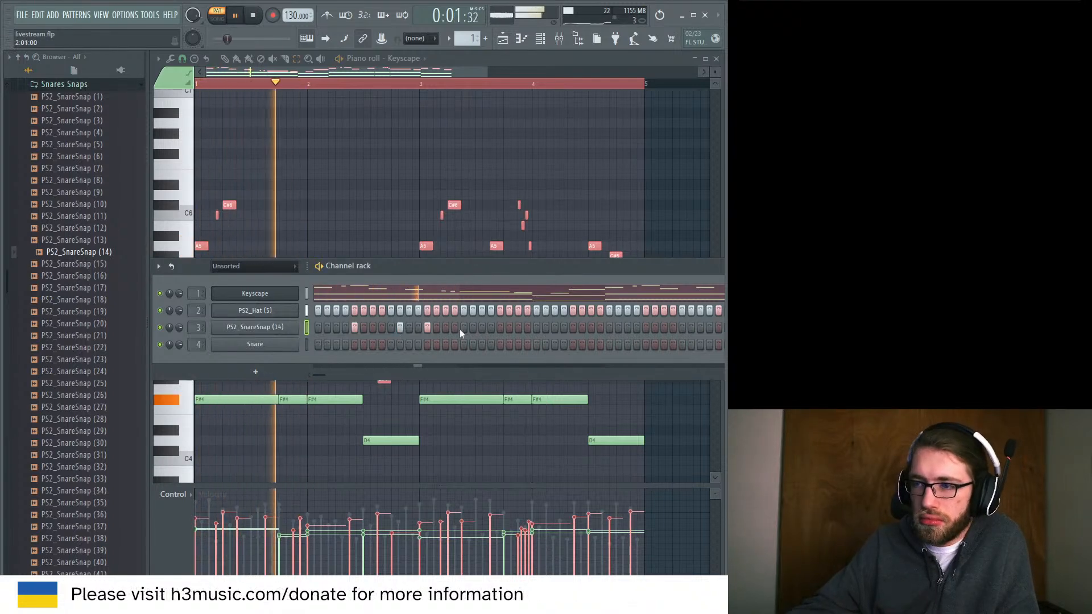
Add snare hits on steps 21, 24, 26 and 29 for the second bar while checking the pattern in playback.
{"action": "left_click", "coordinate": [500, 328]}
{"action": "key", "text": "space"}
{"action": "key", "text": "space"}
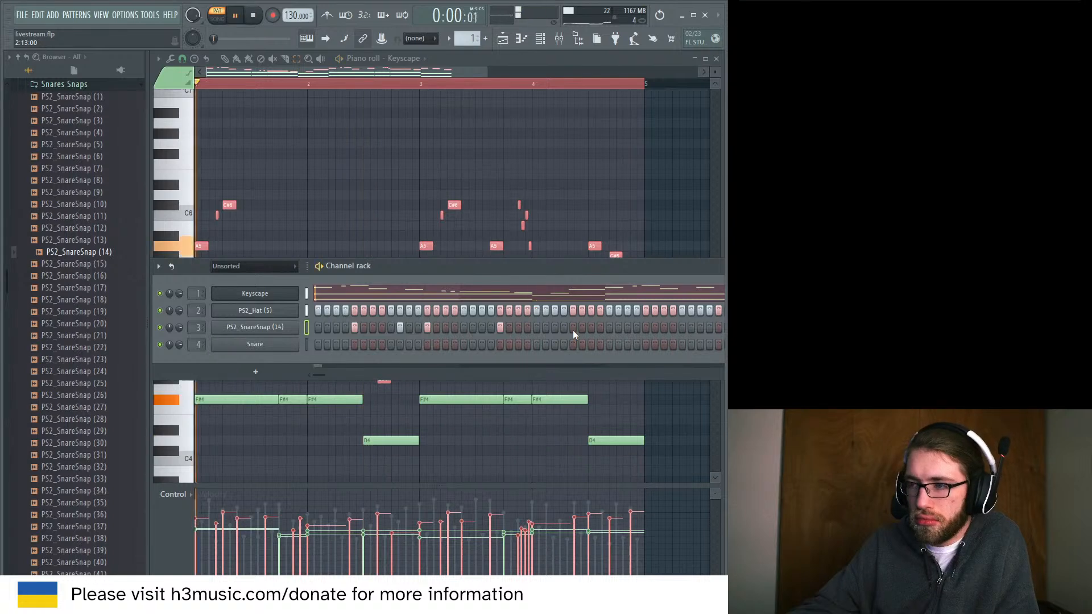
{"action": "left_click", "coordinate": [572, 328]}
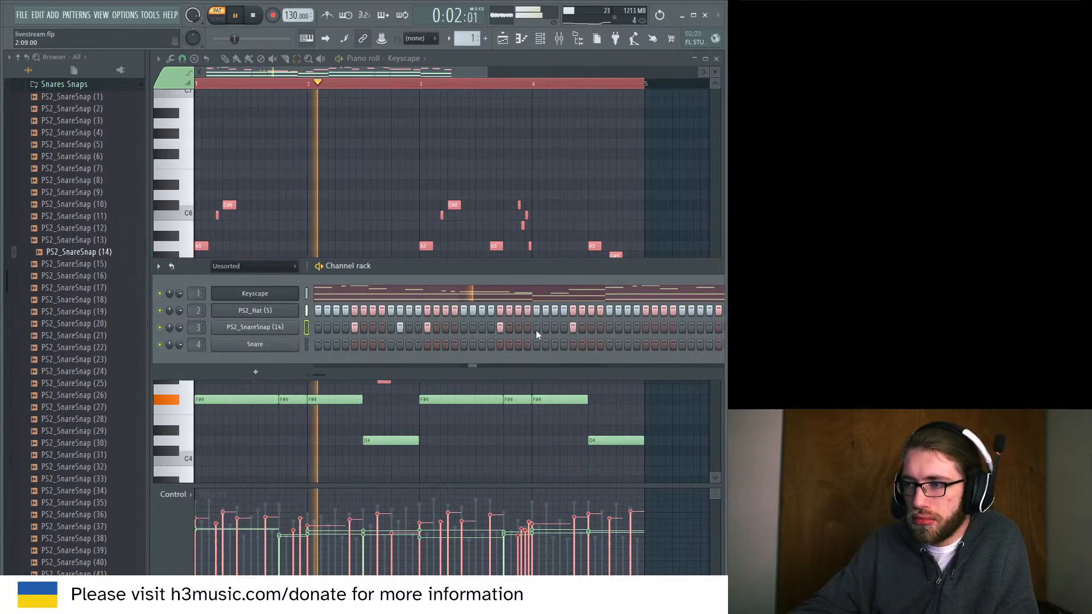
{"action": "left_click", "coordinate": [529, 329]}
{"action": "left_click", "coordinate": [547, 328]}
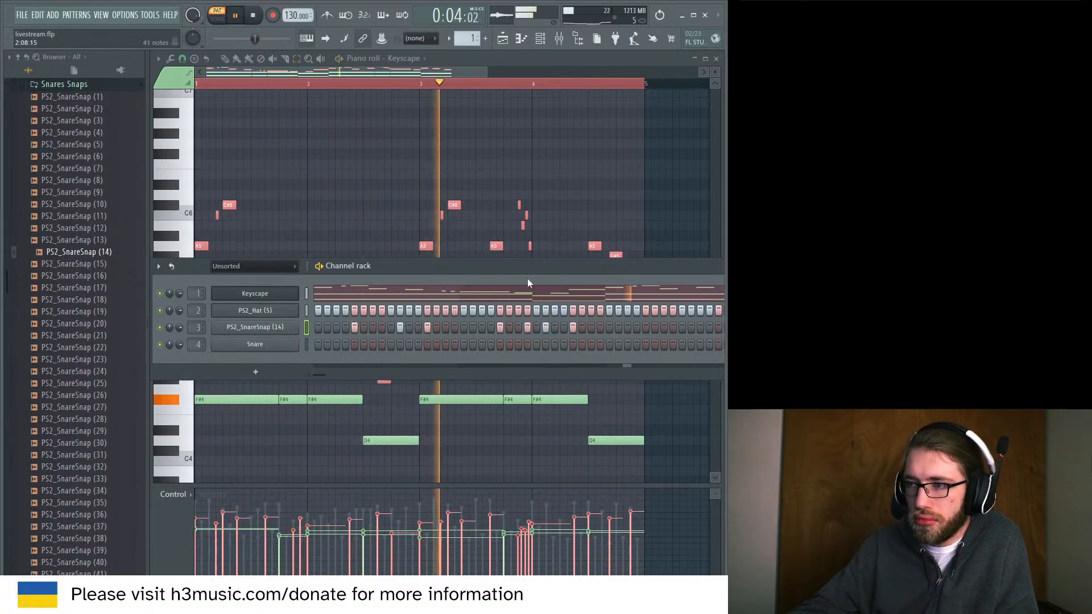
{"action": "key", "text": "space"}
Open the snare's sampler settings, audition PS2_SnareSnap samples 23 to 21, and try sample 21 in the pattern.
{"action": "left_click", "coordinate": [255, 328]}
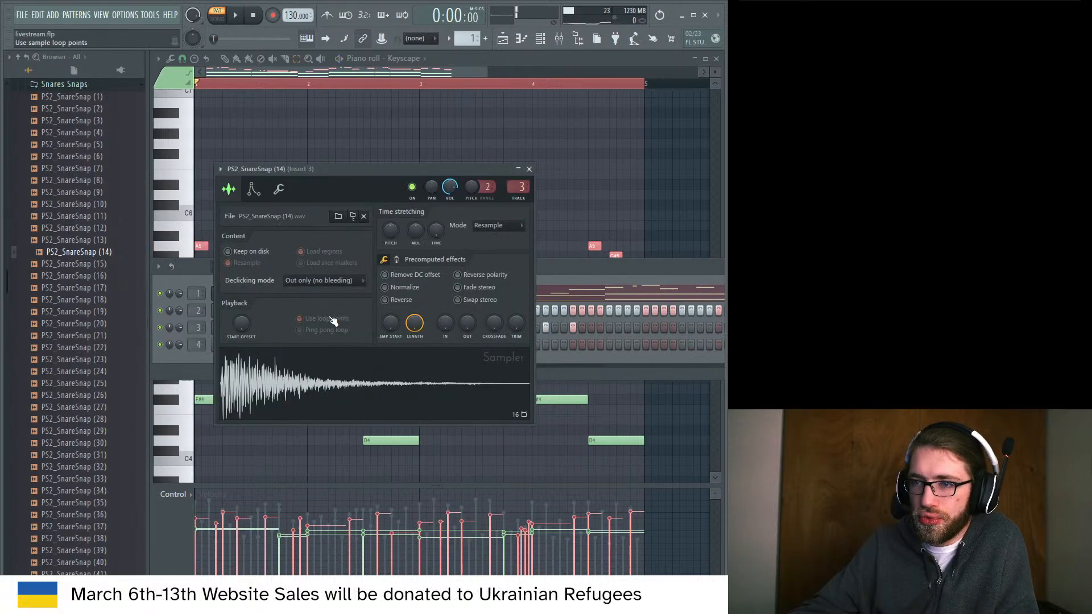
{"action": "left_click", "coordinate": [93, 364]}
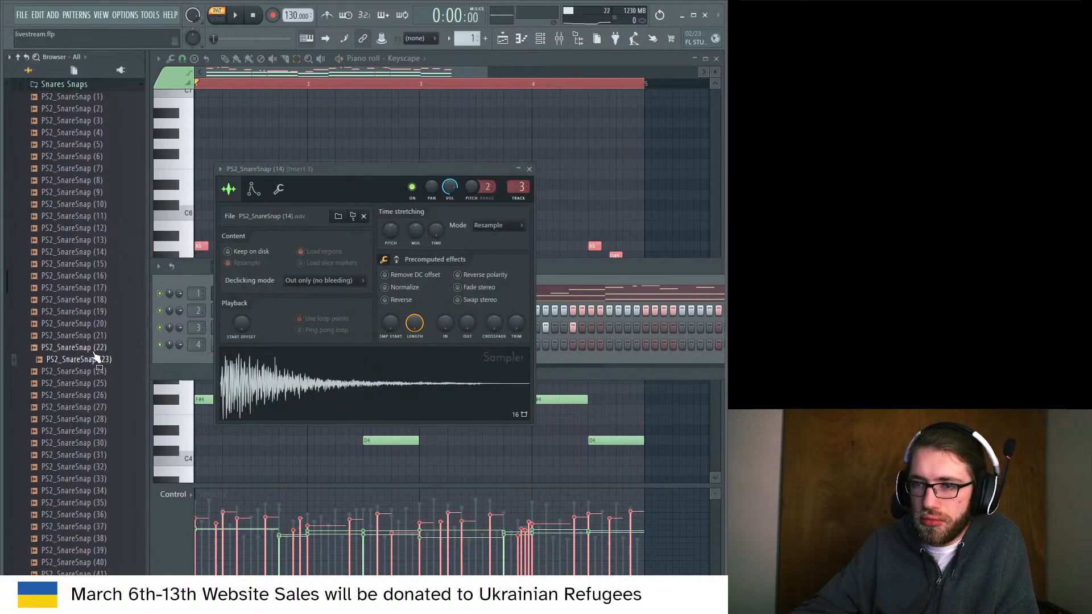
{"action": "left_click", "coordinate": [94, 350]}
{"action": "left_click", "coordinate": [92, 341]}
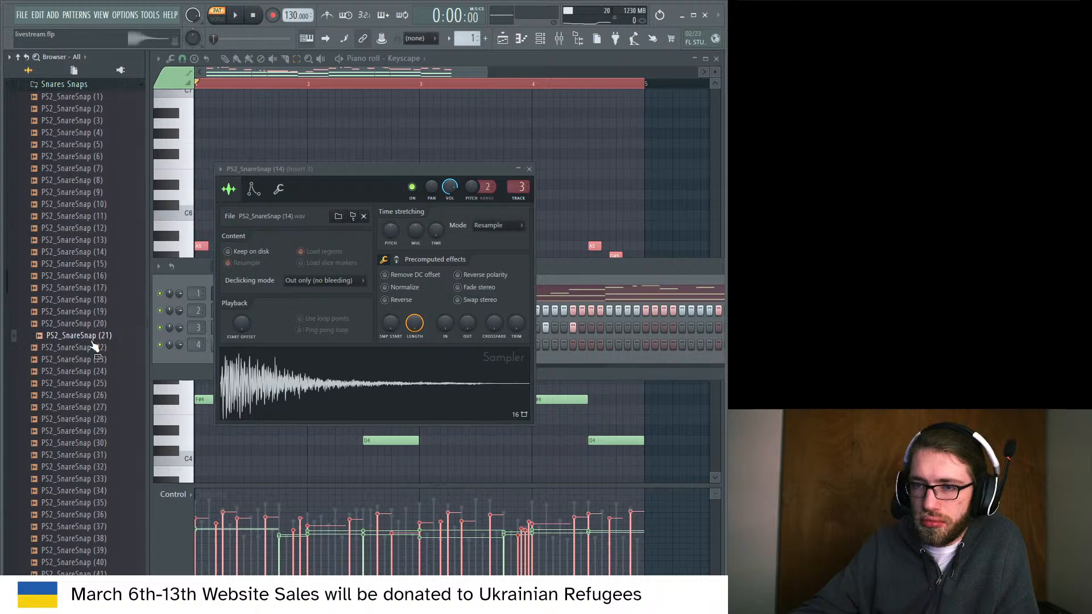
{"action": "left_click_drag", "start_coordinate": [92, 344], "coordinate": [320, 391]}
{"action": "key", "text": "space"}
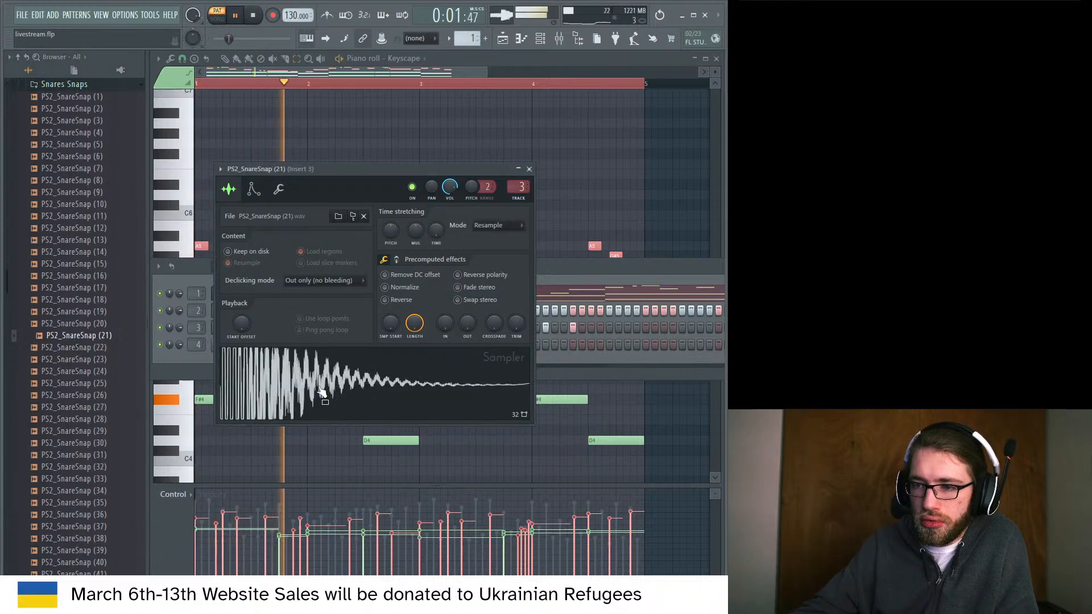
{"action": "key", "text": "space"}
Audition PS2_SnareSnap samples 20 to 18, load sample 18 into the snare's sampler and play the pattern.
{"action": "left_click", "coordinate": [79, 322]}
{"action": "left_click", "coordinate": [78, 311]}
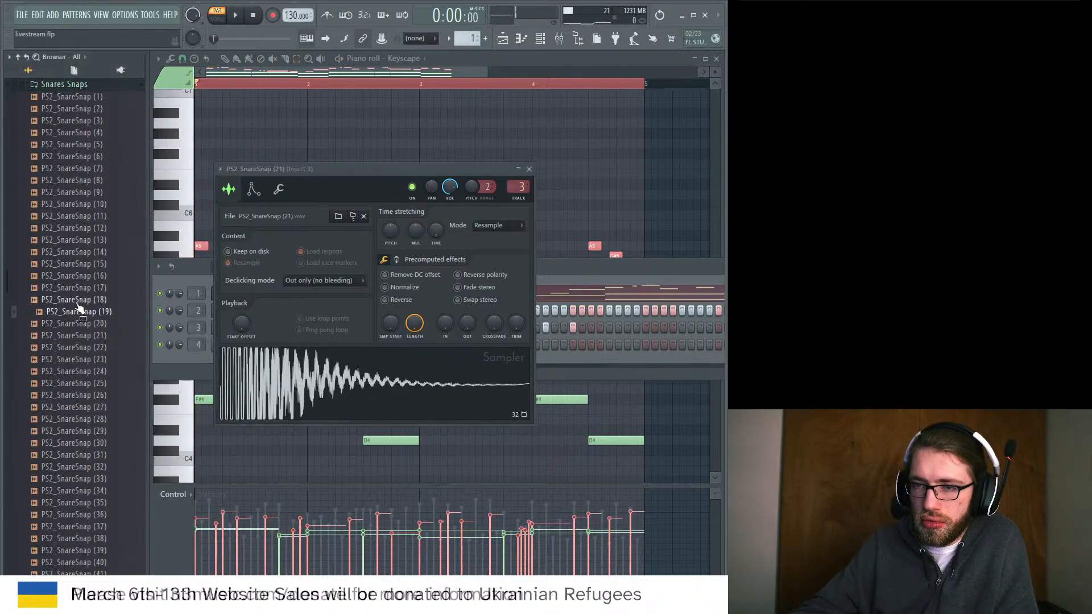
{"action": "left_click", "coordinate": [79, 300]}
{"action": "left_click_drag", "start_coordinate": [79, 299], "coordinate": [334, 372]}
{"action": "key", "text": "space"}
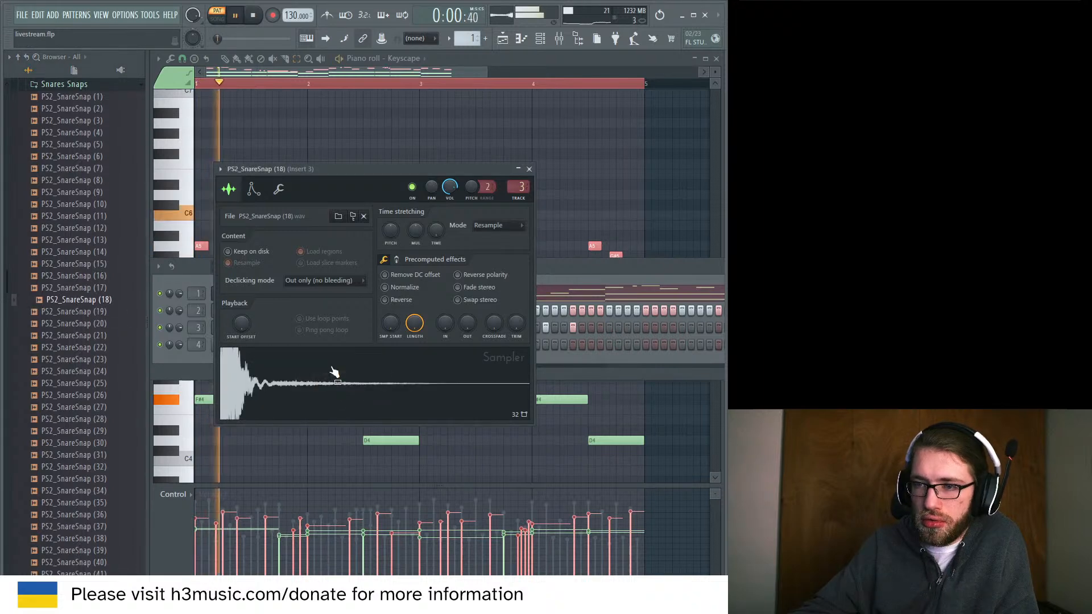
{"action": "key", "text": "space"}
Audition PS2_SnareSnap samples 17 down to 12 in search of another snare sound.
{"action": "left_click", "coordinate": [67, 289]}
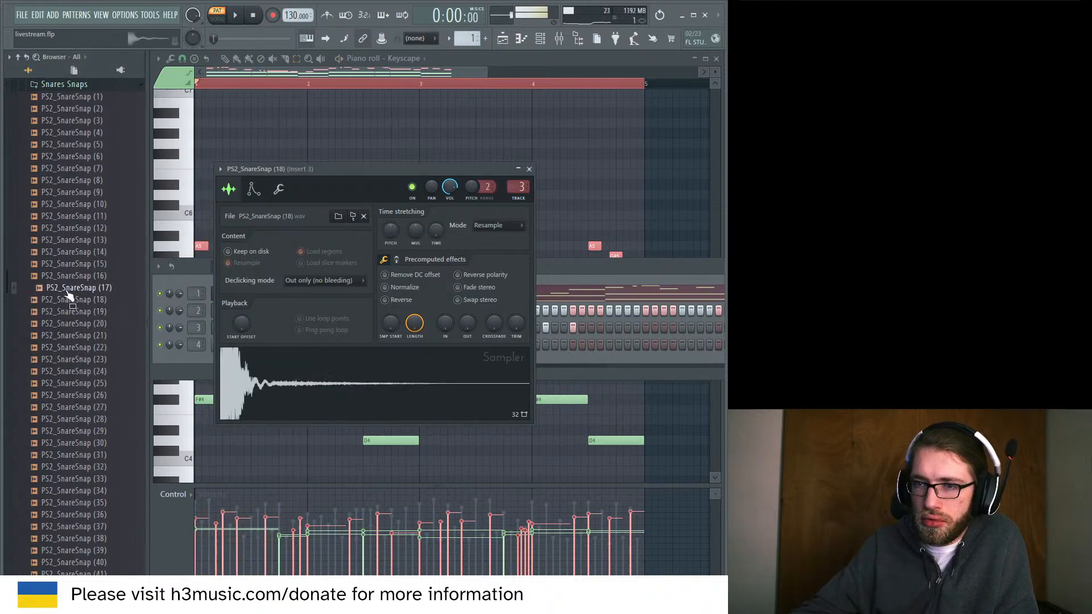
{"action": "left_click", "coordinate": [74, 276]}
{"action": "left_click", "coordinate": [75, 264]}
{"action": "left_click", "coordinate": [77, 252]}
{"action": "left_click", "coordinate": [79, 241]}
{"action": "left_click", "coordinate": [85, 229]}
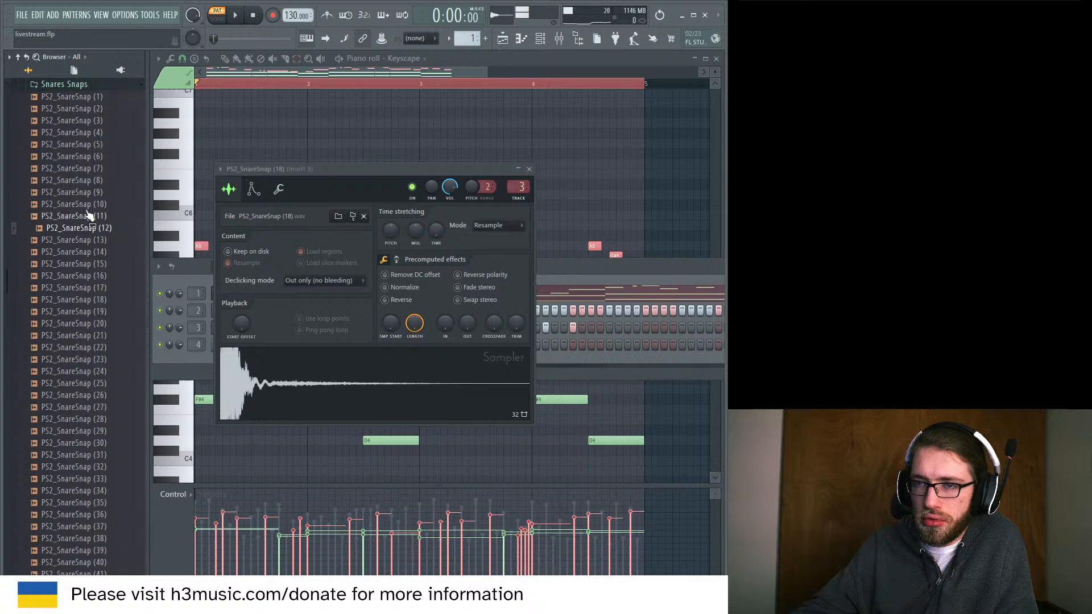
Audition various PS2_SnareSnap samples between (1) and (30) in the Snares Snaps folder.
{"action": "left_click", "coordinate": [86, 204]}
{"action": "left_click", "coordinate": [84, 144]}
{"action": "left_click", "coordinate": [83, 120]}
{"action": "left_click", "coordinate": [82, 108]}
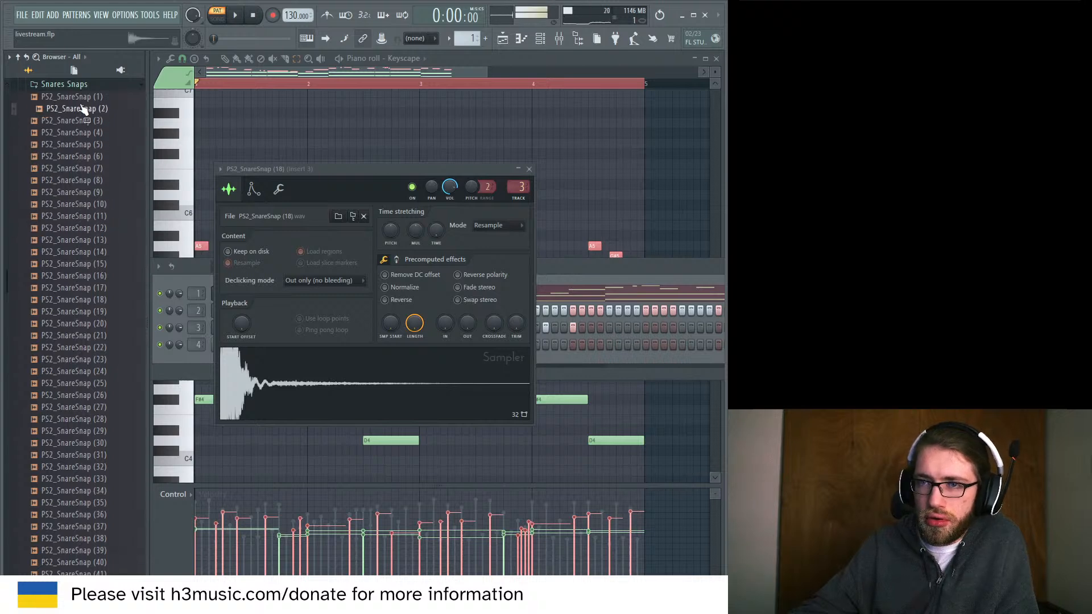
{"action": "left_click", "coordinate": [82, 98]}
{"action": "left_click", "coordinate": [78, 336]}
{"action": "left_click", "coordinate": [93, 348]}
{"action": "left_click", "coordinate": [95, 360]}
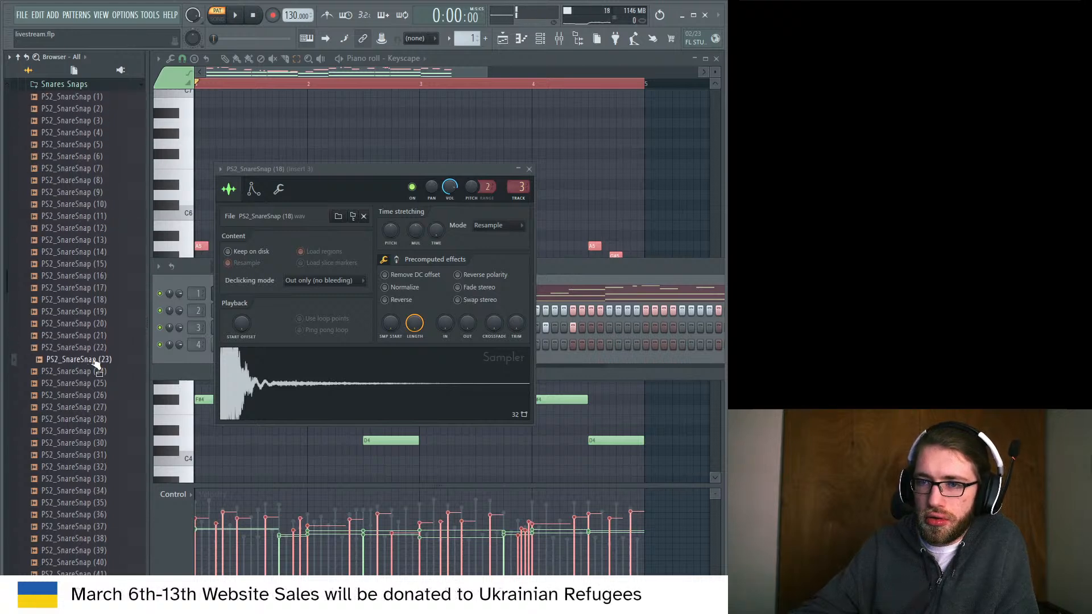
{"action": "left_click", "coordinate": [97, 371]}
{"action": "left_click", "coordinate": [99, 384]}
{"action": "left_click", "coordinate": [101, 395]}
{"action": "left_click", "coordinate": [102, 407]}
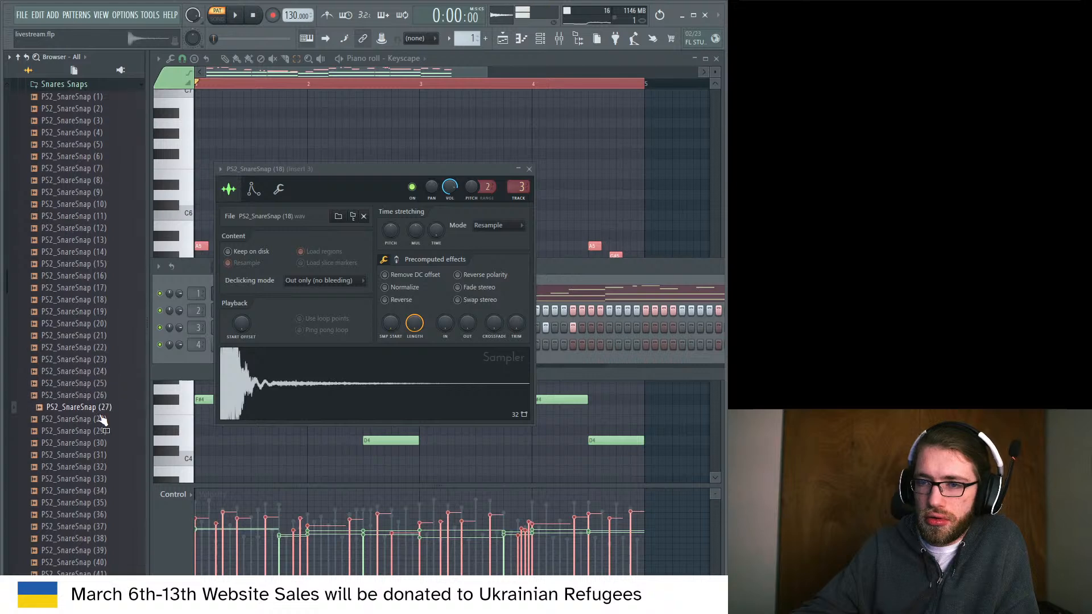
{"action": "left_click", "coordinate": [103, 420]}
{"action": "left_click", "coordinate": [103, 431]}
{"action": "left_click", "coordinate": [103, 443]}
{"action": "left_click", "coordinate": [80, 360]}
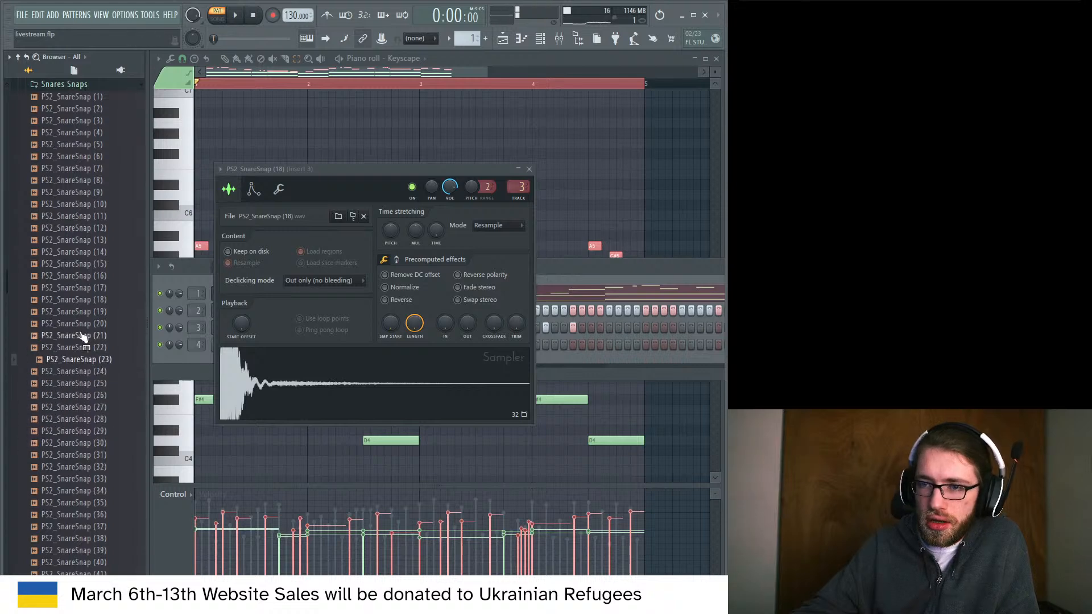
Try PS2_SnareSnap (21) as the sample of the channel 3 sampler and play the pattern with it.
{"action": "left_click", "coordinate": [81, 336]}
{"action": "left_click_drag", "start_coordinate": [81, 336], "coordinate": [353, 401]}
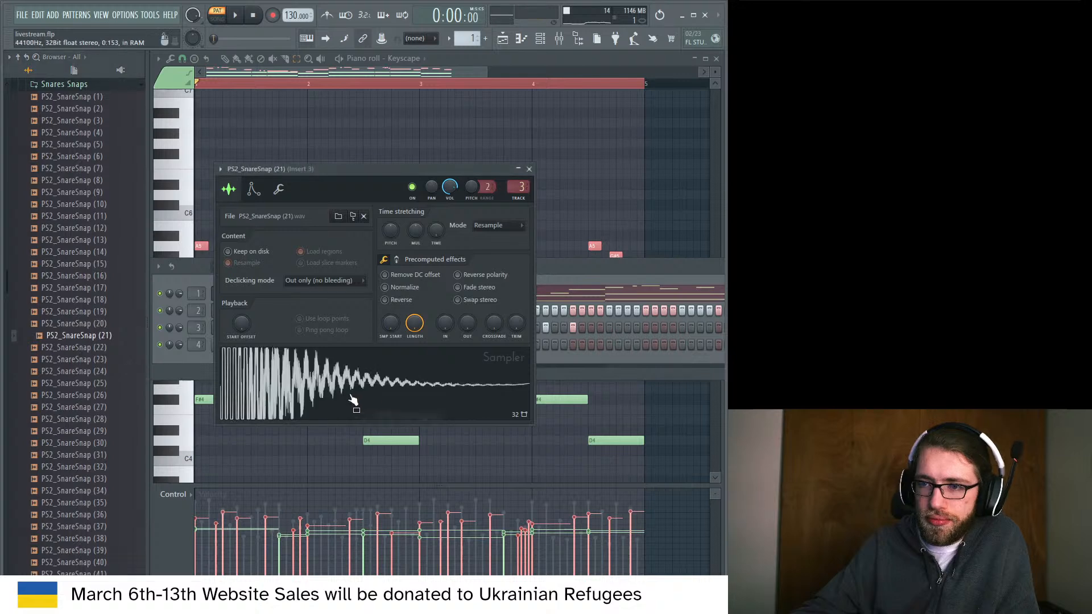
{"action": "key", "text": "space"}
{"action": "key", "text": "space"}
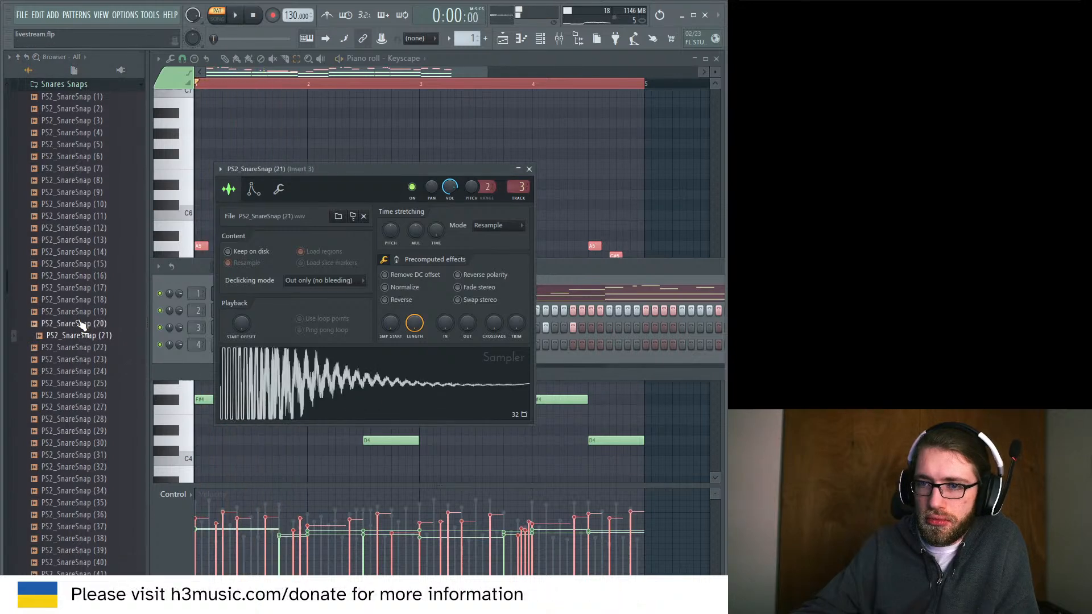
Audition PS2_SnareSnap (20) down to (16), then try (16) in the channel 3 sampler and play the pattern.
{"action": "left_click", "coordinate": [81, 325]}
{"action": "left_click", "coordinate": [82, 312]}
{"action": "left_click", "coordinate": [84, 299]}
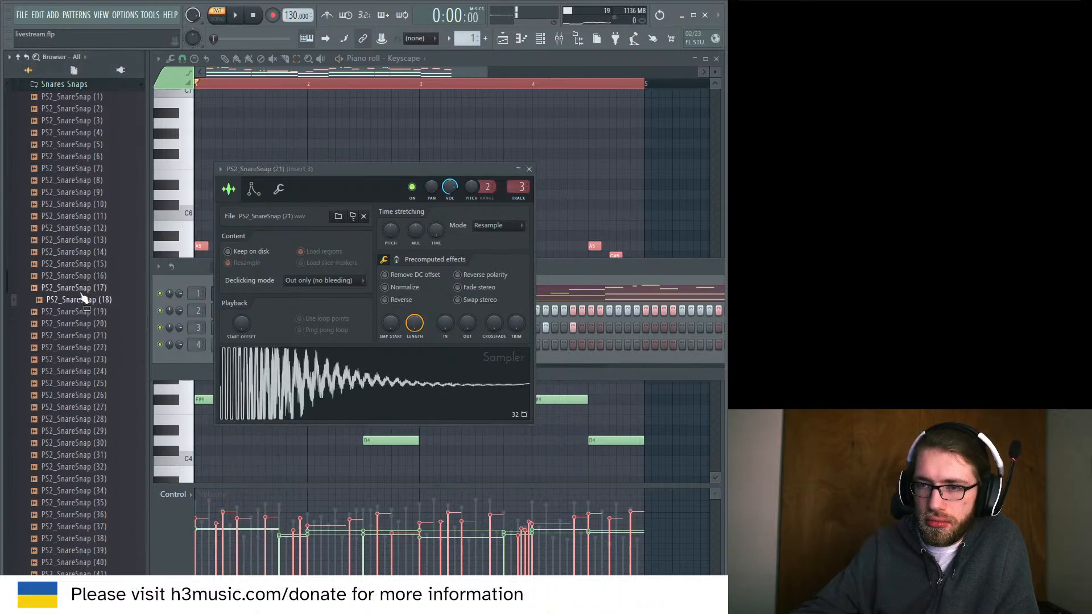
{"action": "left_click", "coordinate": [82, 288]}
{"action": "left_click", "coordinate": [81, 278]}
{"action": "left_click_drag", "start_coordinate": [82, 276], "coordinate": [302, 384]}
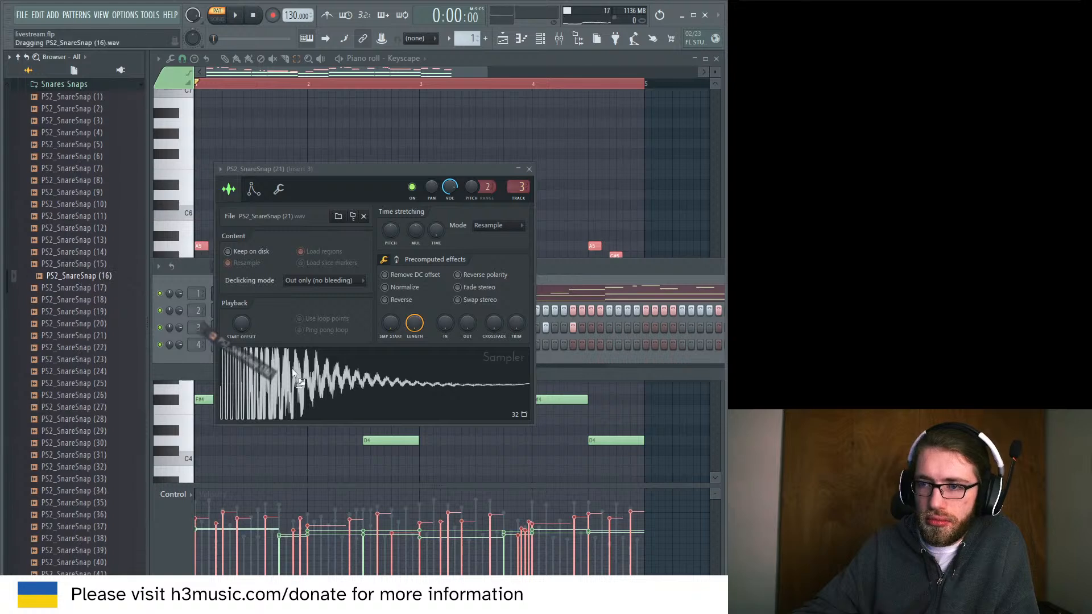
{"action": "key", "text": "space"}
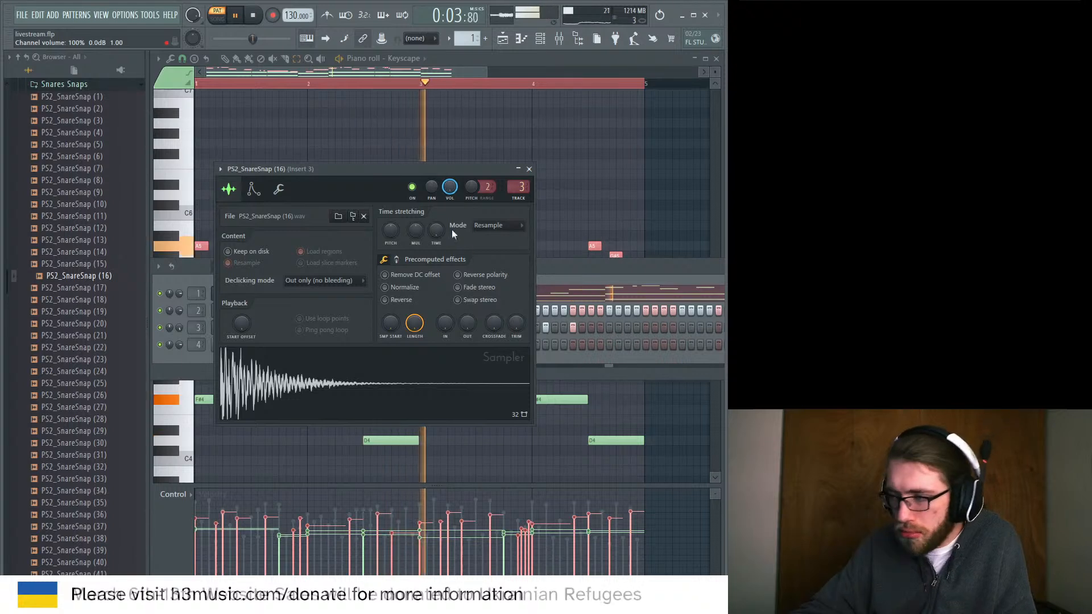
{"action": "key", "text": "space"}
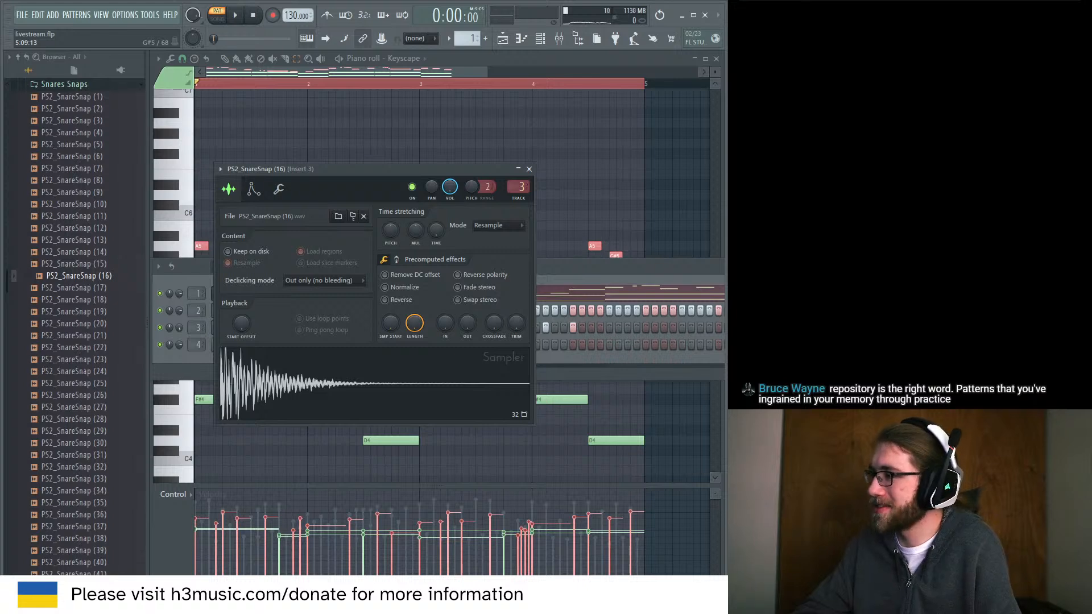
Audition the snare samples from PS2_SnareSnap (28) to (33), then try (33) in the channel 3 sampler and play the pattern.
{"action": "left_click_drag", "start_coordinate": [446, 170], "coordinate": [470, 172]}
{"action": "key", "text": "space"}
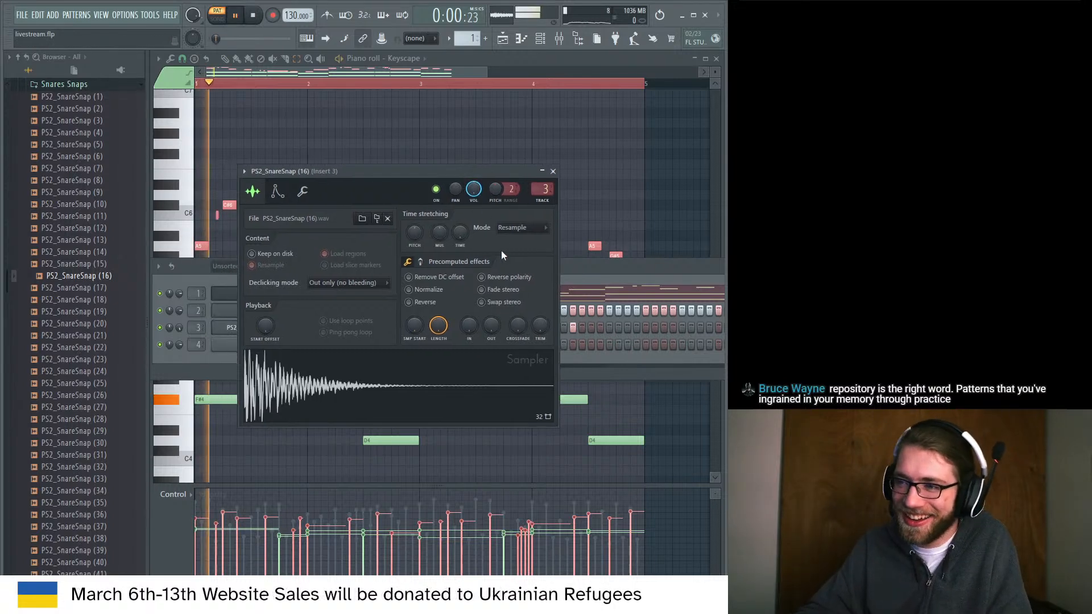
{"action": "left_click", "coordinate": [72, 431]}
{"action": "key", "text": "space"}
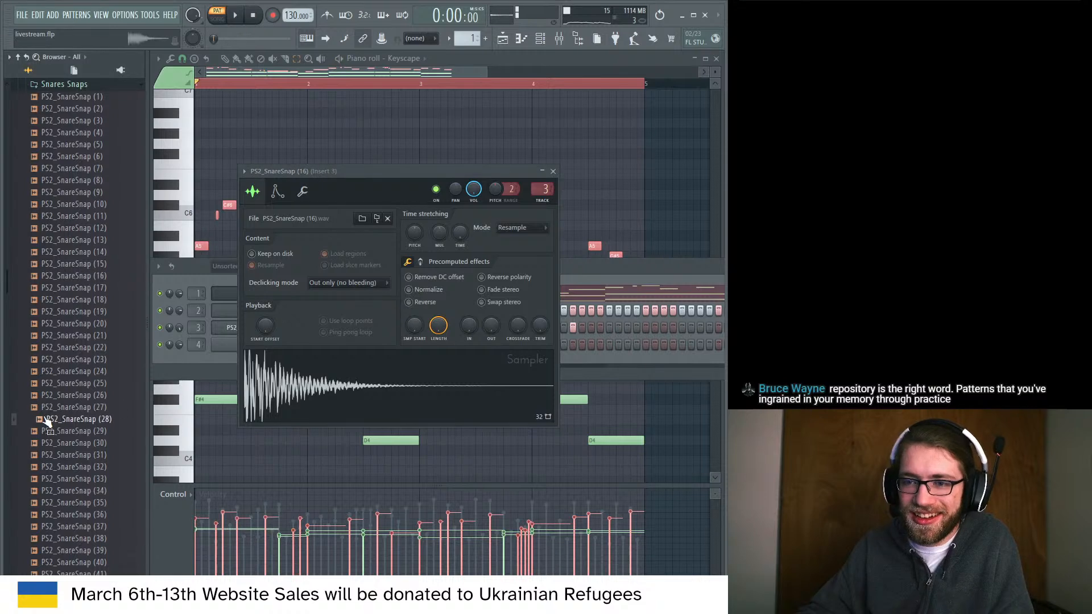
{"action": "left_click", "coordinate": [68, 444]}
{"action": "left_click", "coordinate": [69, 456]}
{"action": "left_click", "coordinate": [74, 467]}
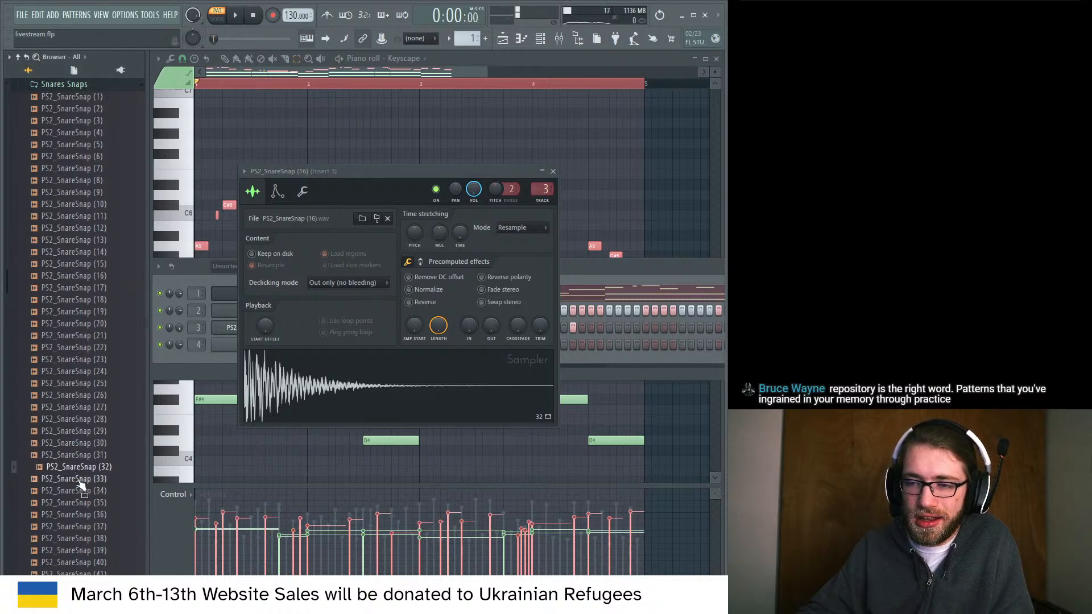
{"action": "left_click", "coordinate": [80, 479]}
{"action": "left_click_drag", "start_coordinate": [86, 482], "coordinate": [402, 360]}
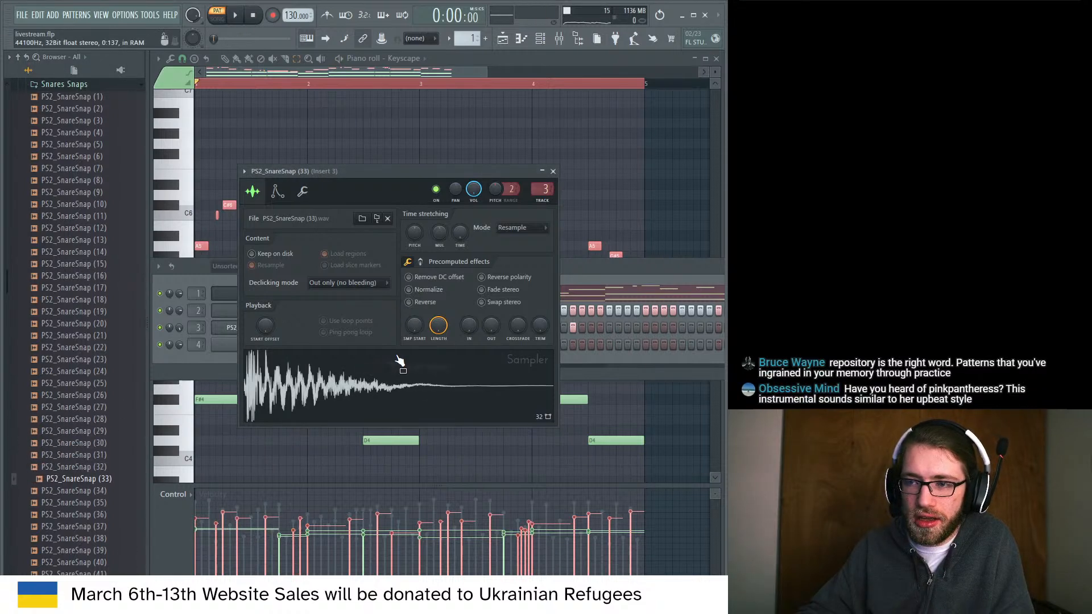
{"action": "key", "text": "space"}
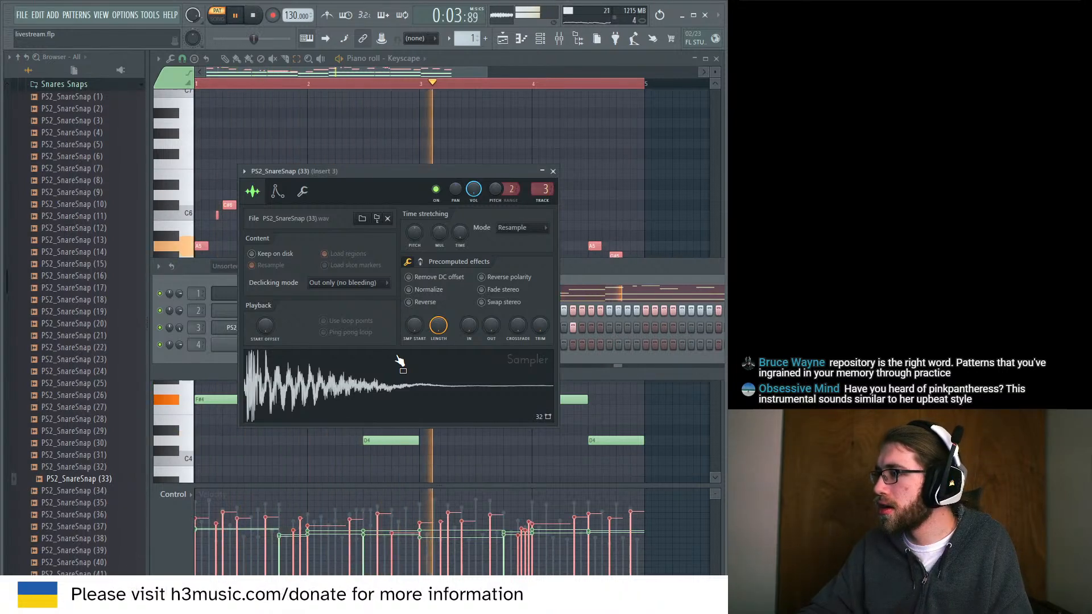
{"action": "key", "text": "space"}
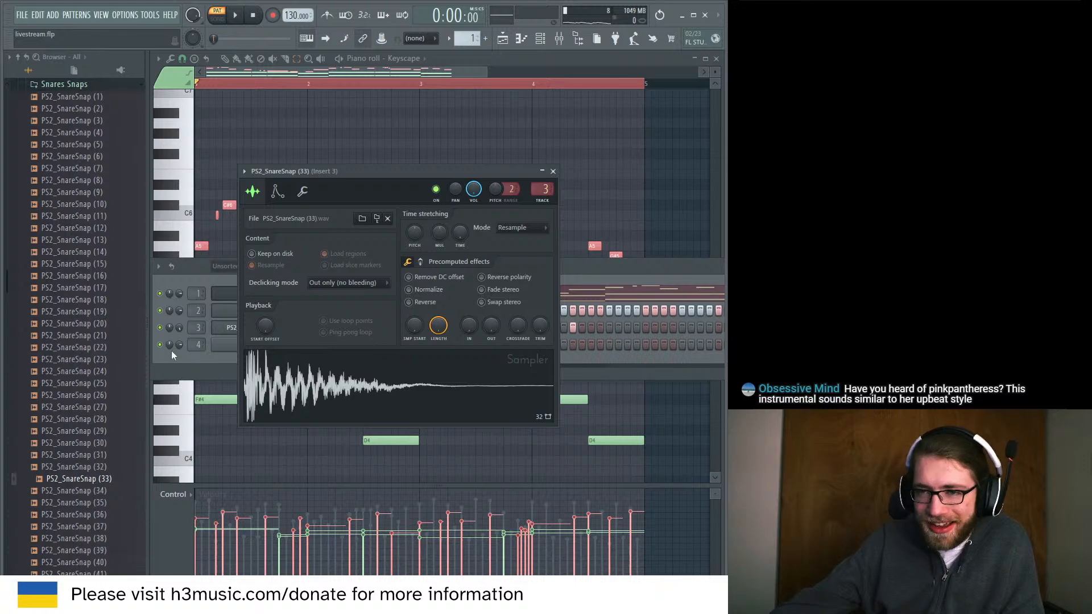
Audition PS2_SnareSnap (16) to (19) against (32) and (33), and replay the pattern with the loaded snare.
{"action": "left_click", "coordinate": [106, 313]}
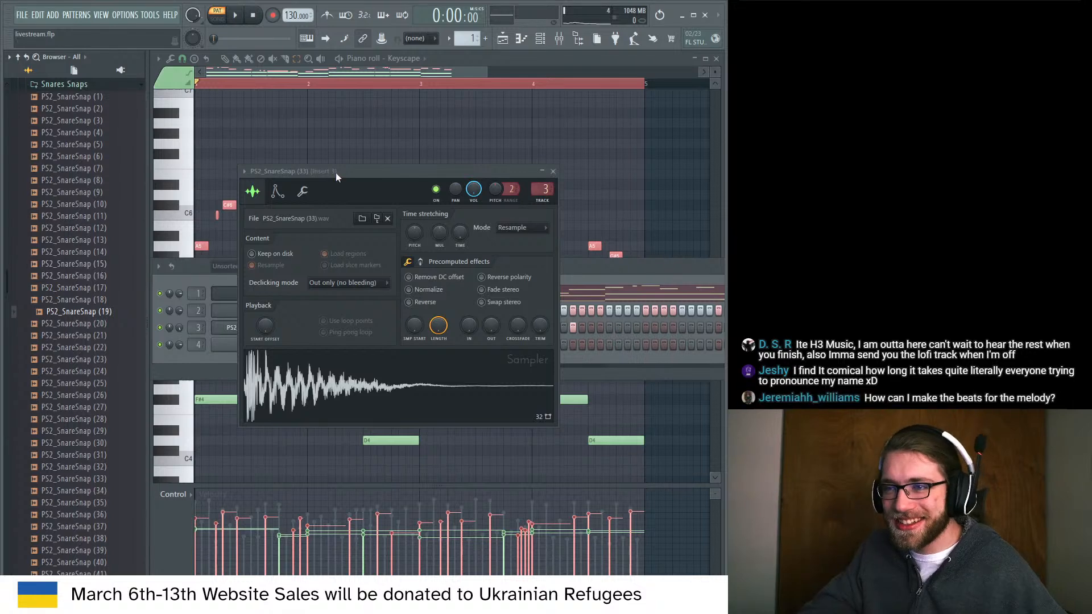
{"action": "left_click_drag", "start_coordinate": [336, 172], "coordinate": [354, 152]}
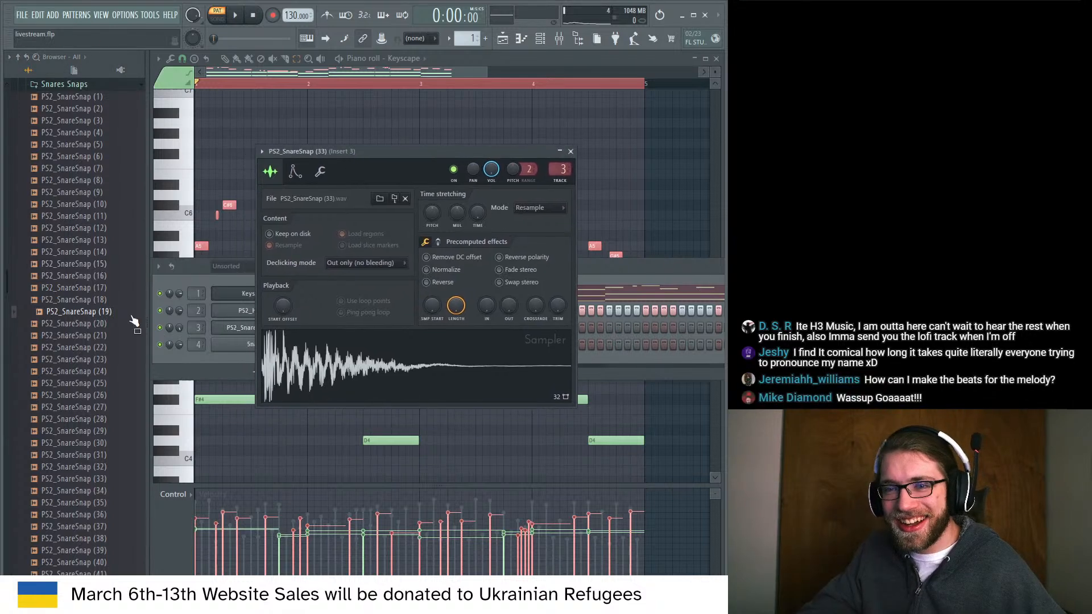
{"action": "left_click", "coordinate": [90, 296]}
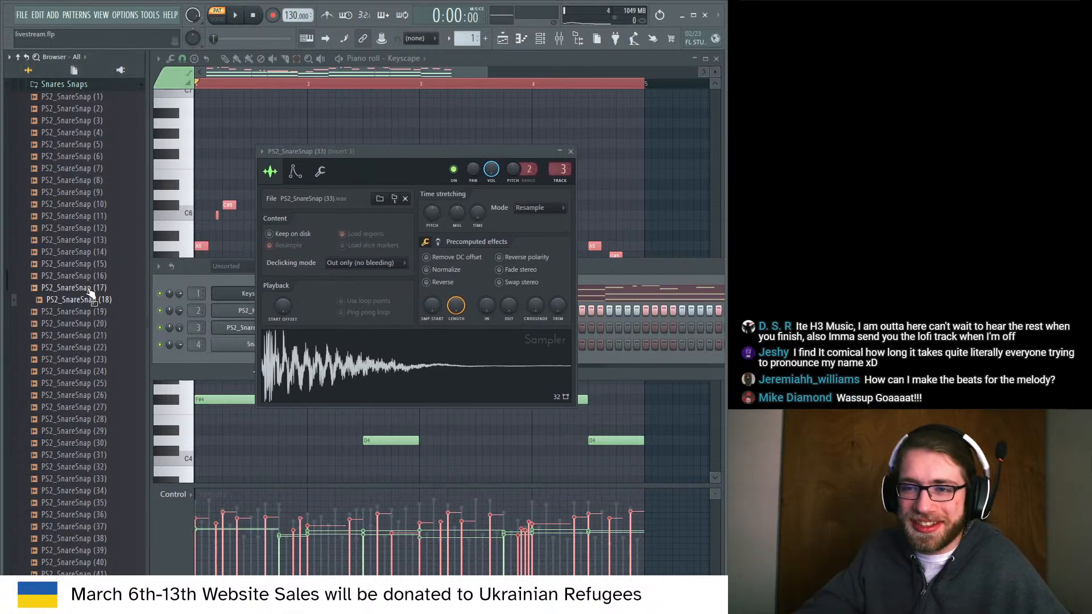
{"action": "left_click", "coordinate": [90, 289]}
{"action": "left_click", "coordinate": [90, 278]}
{"action": "left_click", "coordinate": [81, 478]}
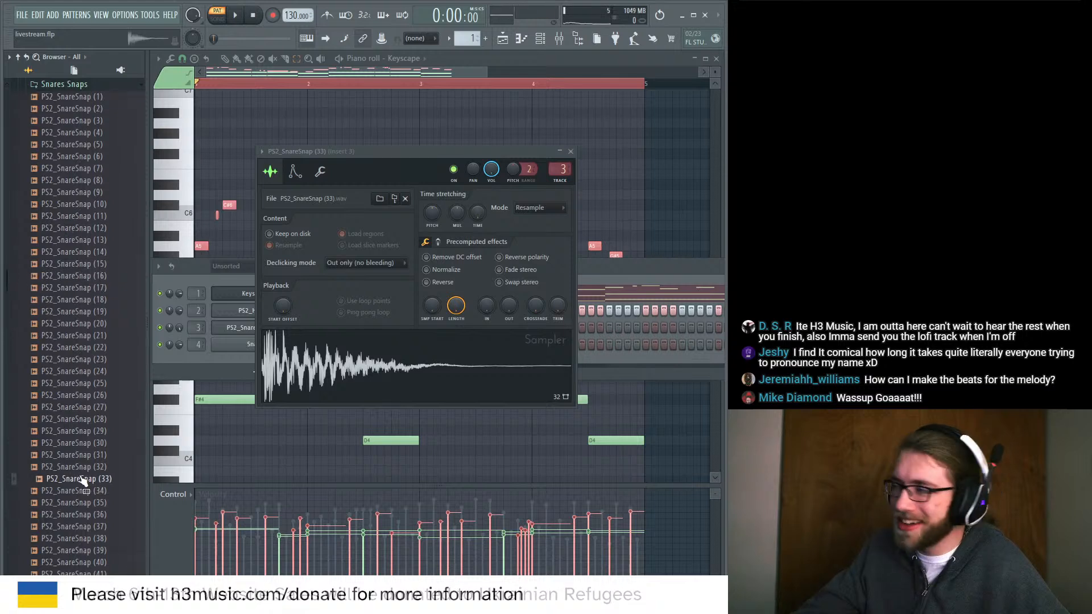
{"action": "left_click", "coordinate": [86, 468]}
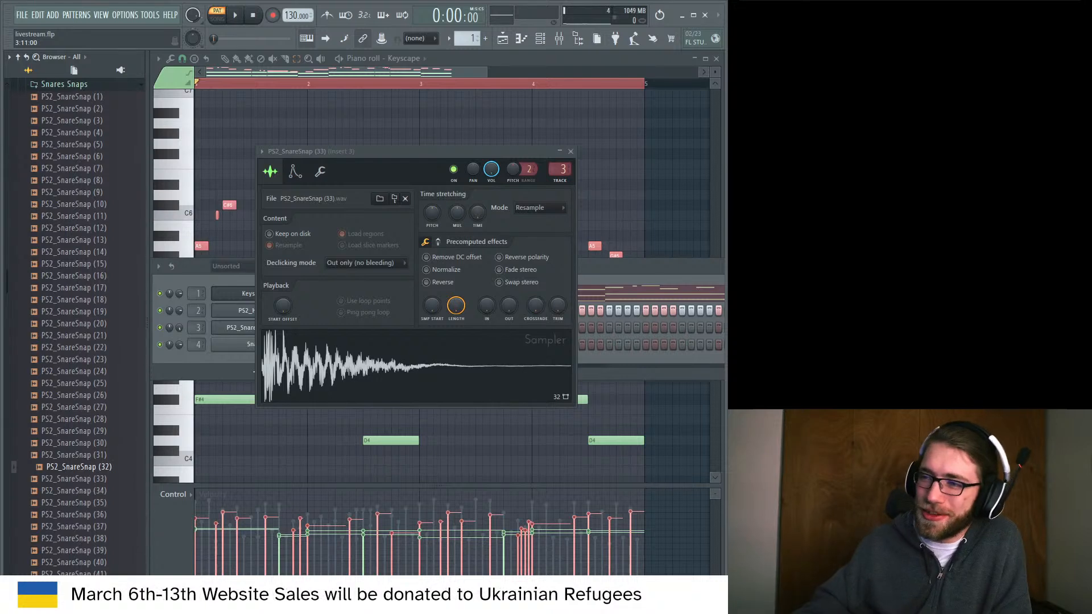
{"action": "key", "text": "space"}
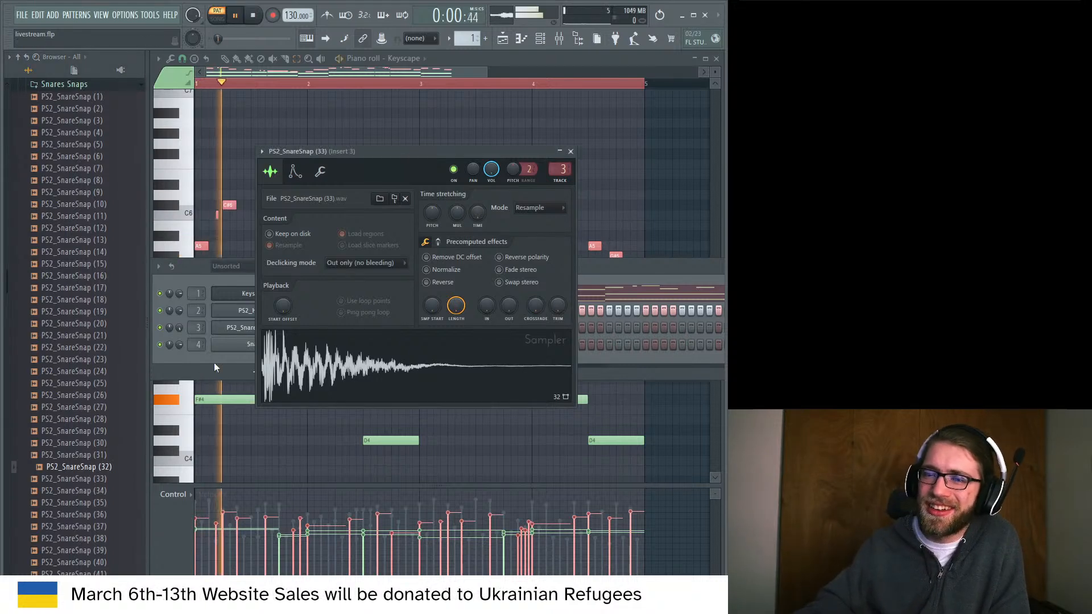
{"action": "key", "text": "space"}
Audition PS2_SnareSnap (34) to (40), then try (39) in the channel 3 sampler and play the pattern.
{"action": "left_click", "coordinate": [100, 490]}
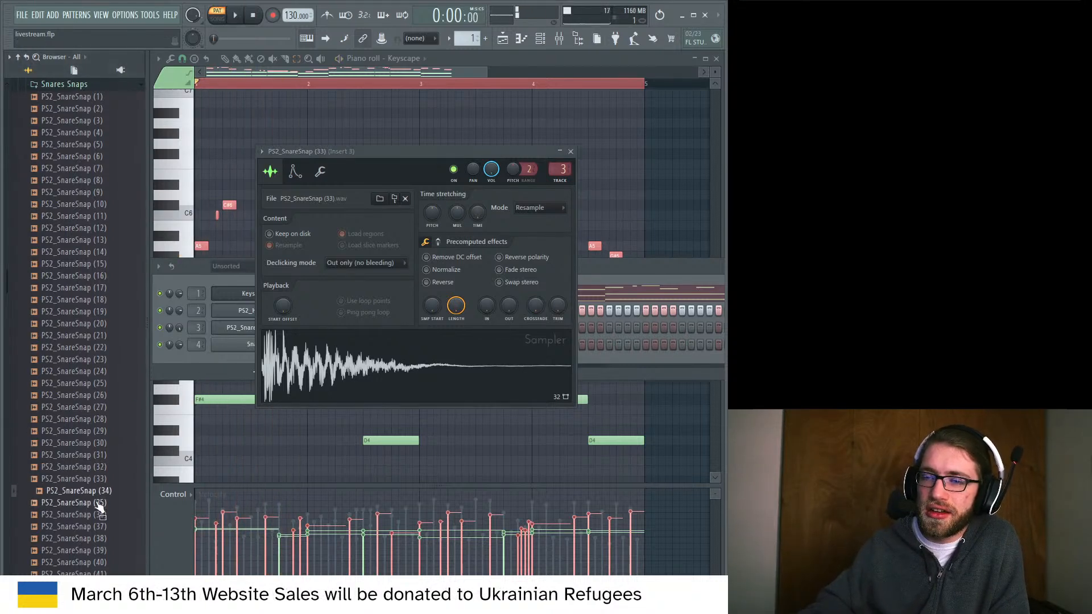
{"action": "left_click", "coordinate": [100, 502]}
{"action": "left_click", "coordinate": [100, 514]}
{"action": "left_click", "coordinate": [102, 527]}
{"action": "left_click", "coordinate": [101, 539]}
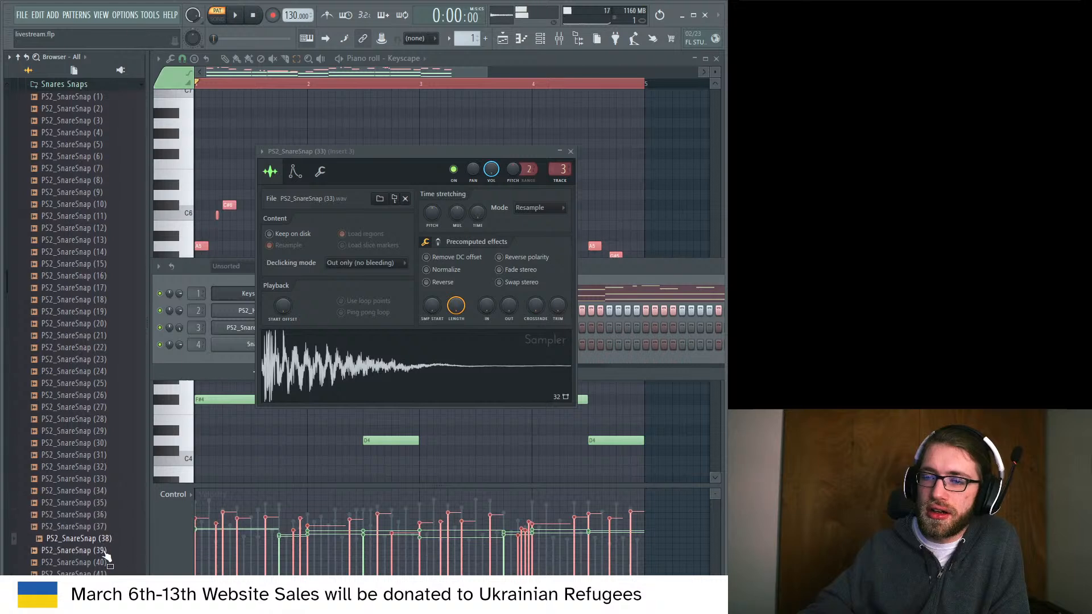
{"action": "left_click", "coordinate": [101, 551]}
{"action": "left_click", "coordinate": [102, 563]}
{"action": "left_click_drag", "start_coordinate": [101, 551], "coordinate": [318, 374]}
{"action": "key", "text": "space"}
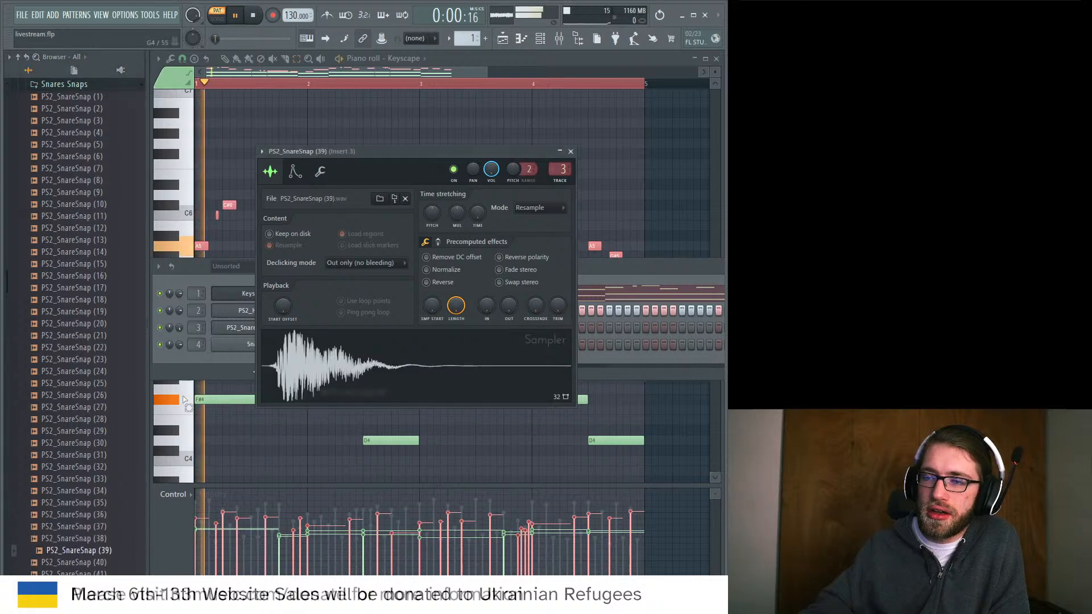
{"action": "scroll", "coordinate": [123, 410], "scroll_direction": "down", "scroll_amount": 6}
{"action": "key", "text": "space"}
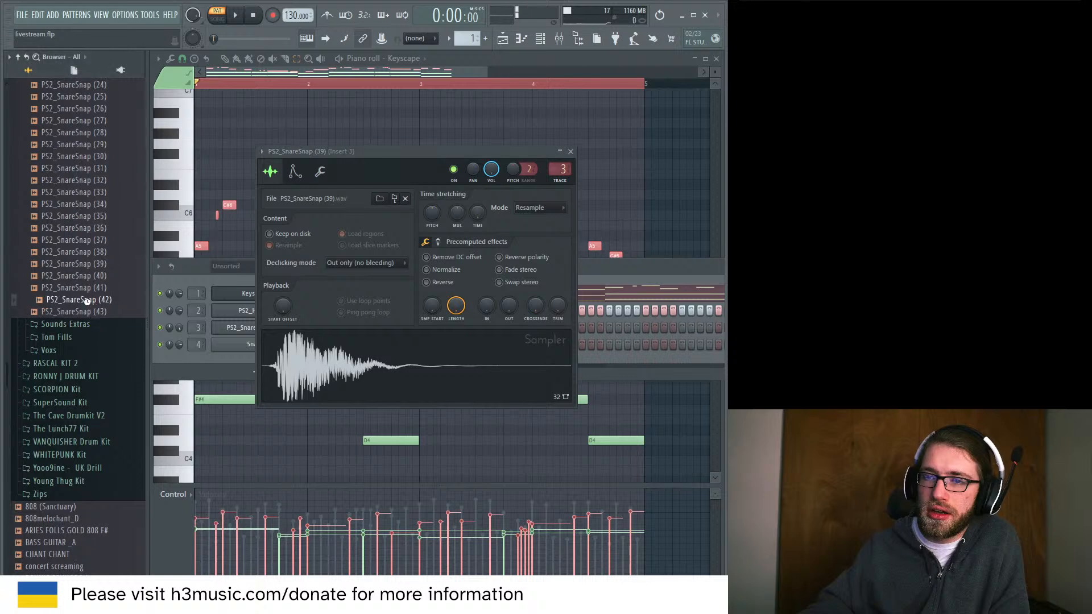
Audition the low-numbered snares such as (7) and (5), then try PS2_SnareSnap (4) in the channel 3 sampler with the pattern playing.
{"action": "scroll", "coordinate": [88, 246], "scroll_direction": "up", "scroll_amount": 9}
{"action": "scroll", "coordinate": [89, 245], "scroll_direction": "up", "scroll_amount": 1}
{"action": "left_click", "coordinate": [89, 241]}
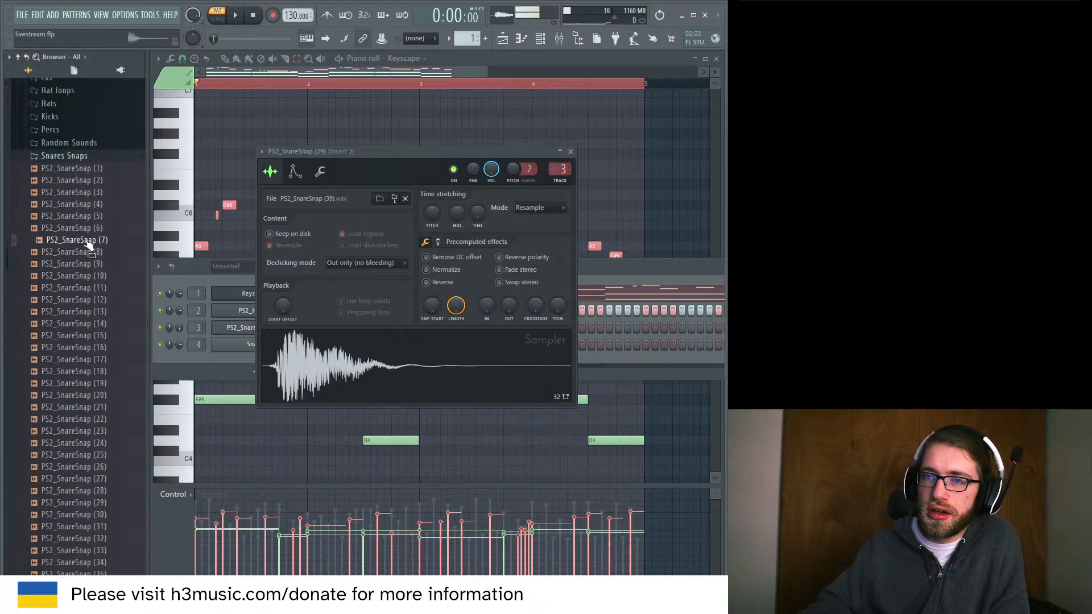
{"action": "left_click", "coordinate": [87, 216]}
{"action": "left_click", "coordinate": [85, 205]}
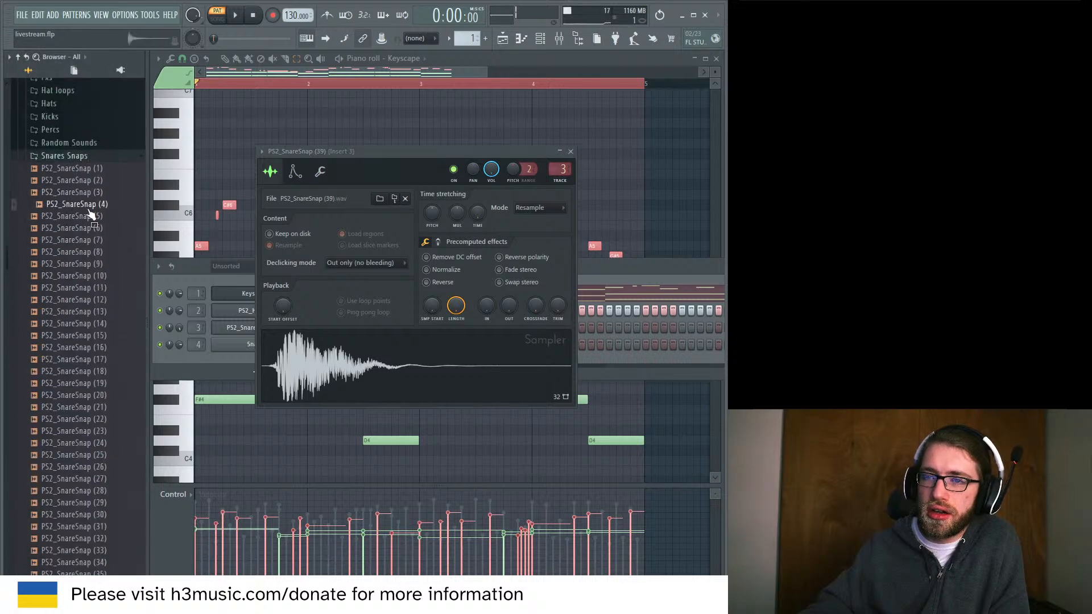
{"action": "left_click_drag", "start_coordinate": [90, 215], "coordinate": [301, 364]}
{"action": "key", "text": "space"}
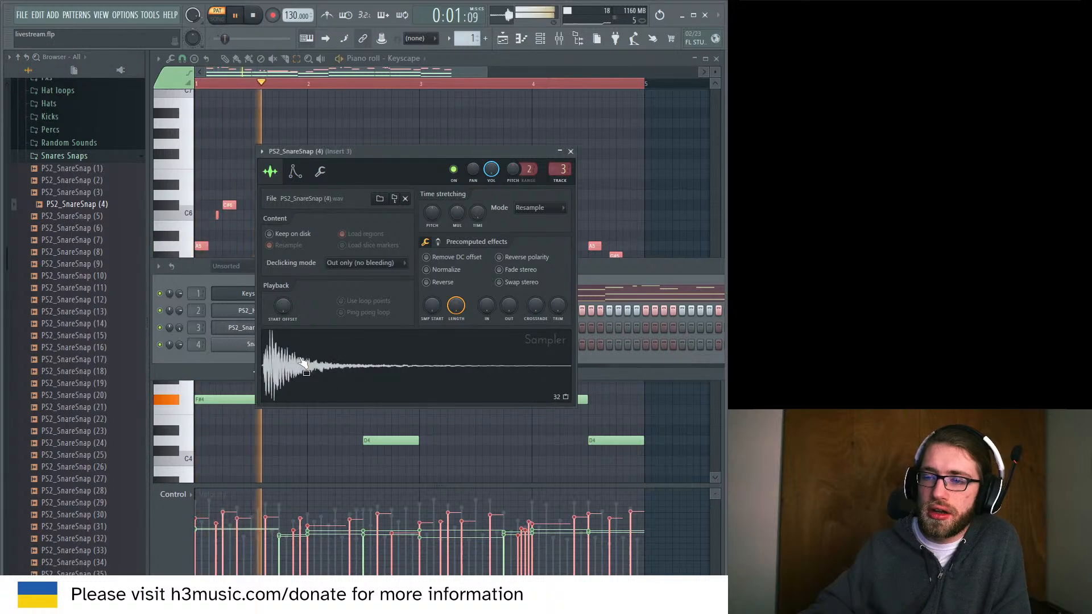
{"action": "key", "text": "space"}
Audition snares between PS2_SnareSnap (1) and (14), then load (14) into the channel 3 sampler and play the pattern.
{"action": "left_click", "coordinate": [85, 193]}
{"action": "left_click", "coordinate": [104, 182]}
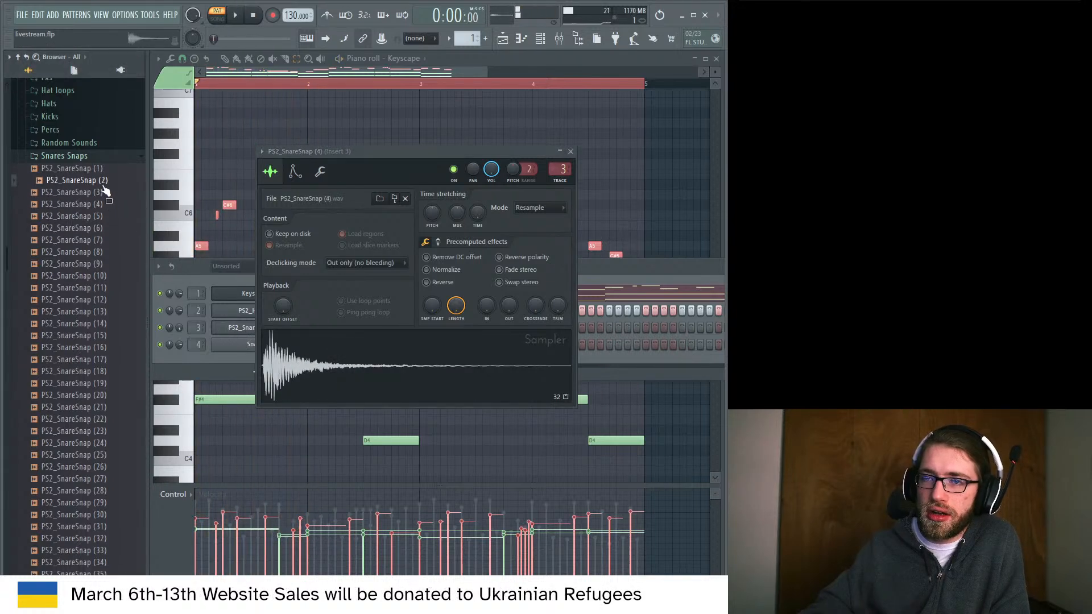
{"action": "left_click", "coordinate": [101, 170]}
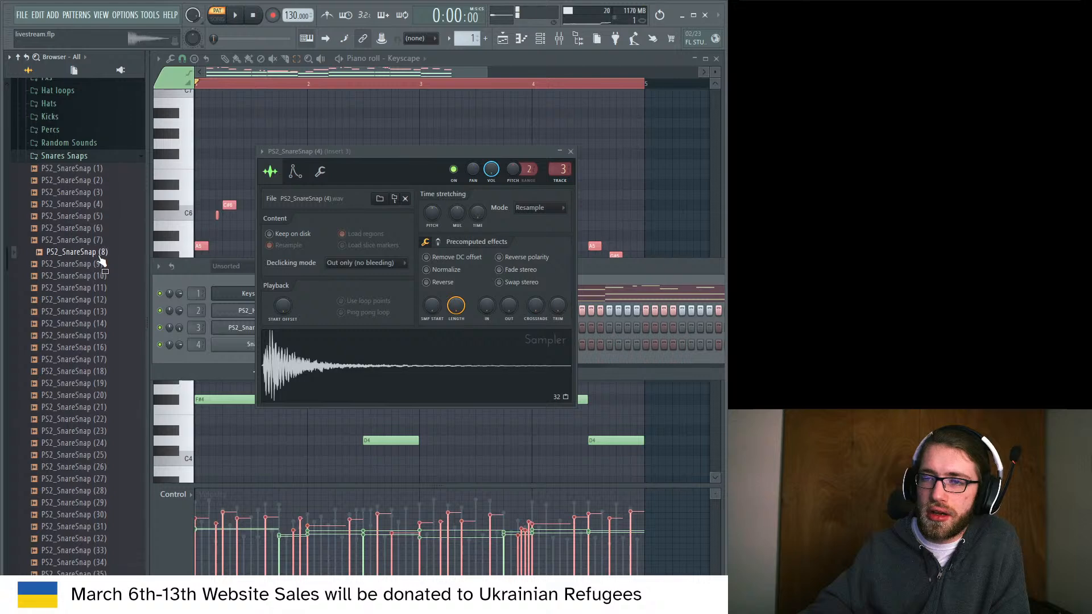
{"action": "left_click", "coordinate": [97, 244]}
{"action": "left_click", "coordinate": [98, 276]}
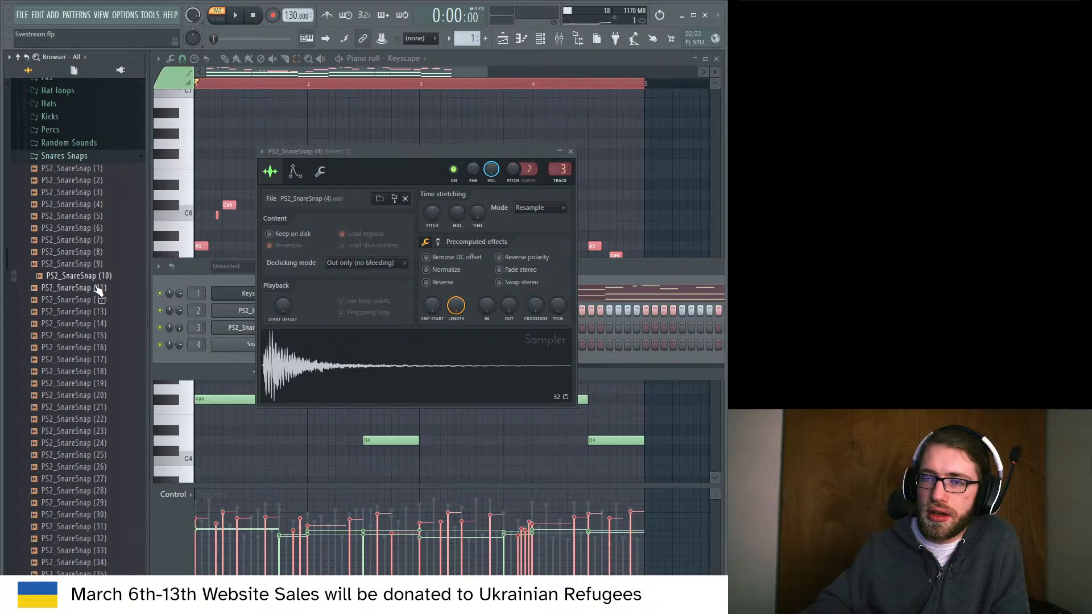
{"action": "left_click", "coordinate": [99, 288]}
{"action": "left_click", "coordinate": [98, 324]}
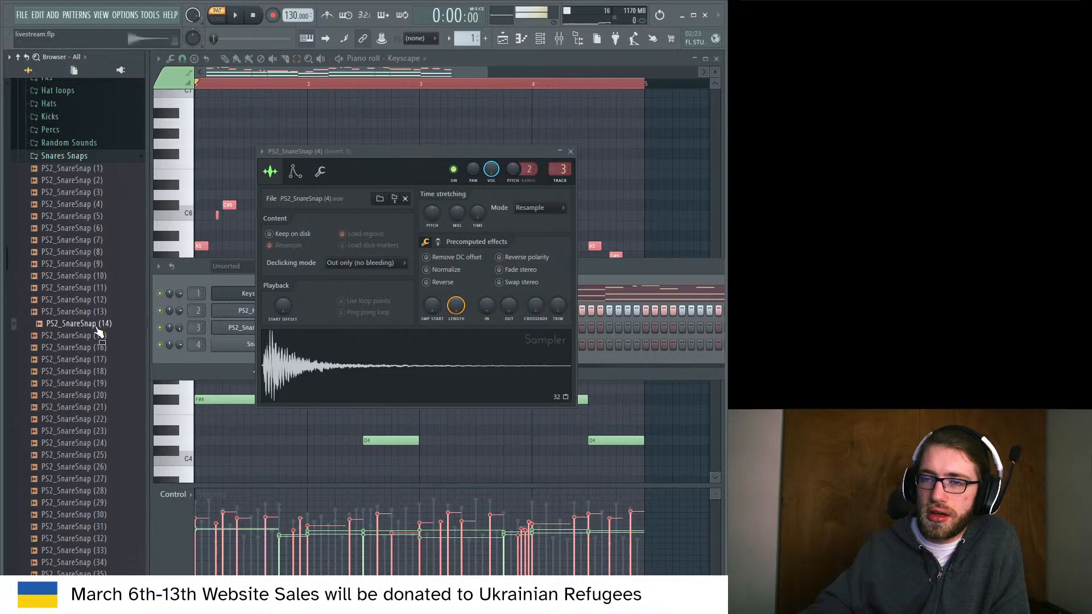
{"action": "left_click_drag", "start_coordinate": [98, 336], "coordinate": [354, 365]}
{"action": "key", "text": "space"}
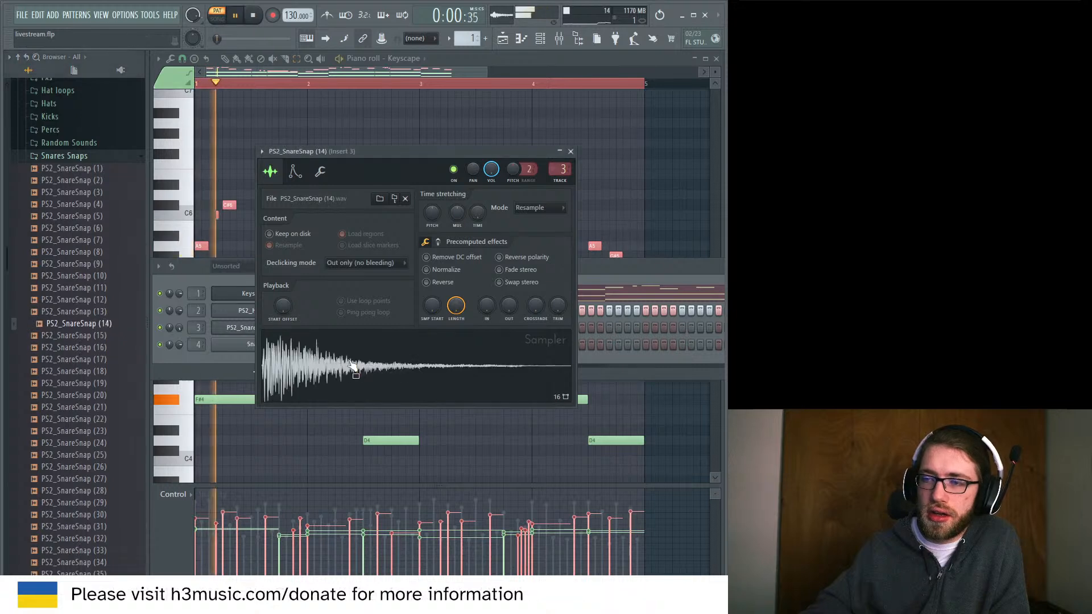
{"action": "key", "text": "space"}
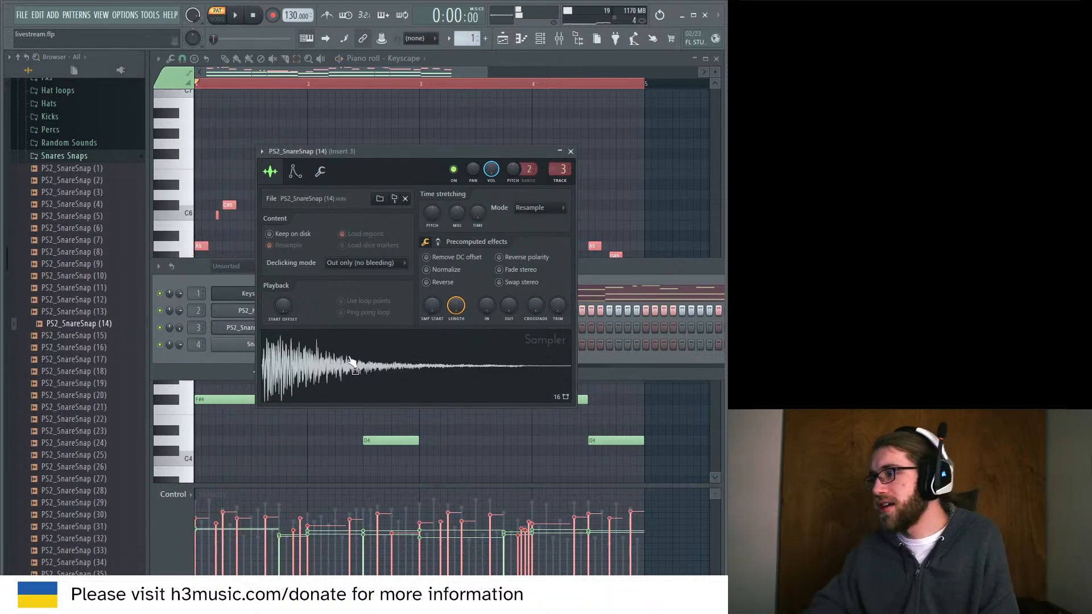
In the PS2_SnareSnap (14) piano roll, lower the velocity of several snare notes, duplicate them into bars 3 and 4, and play the pattern.
{"action": "left_click", "coordinate": [186, 268]}
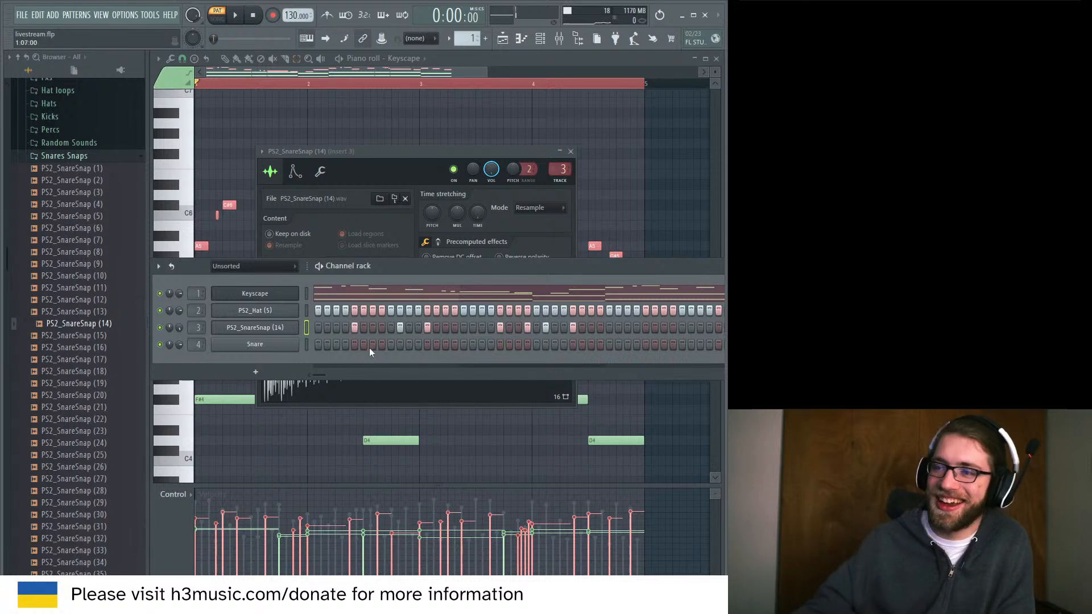
{"action": "right_click", "coordinate": [297, 326]}
{"action": "left_click", "coordinate": [348, 326]}
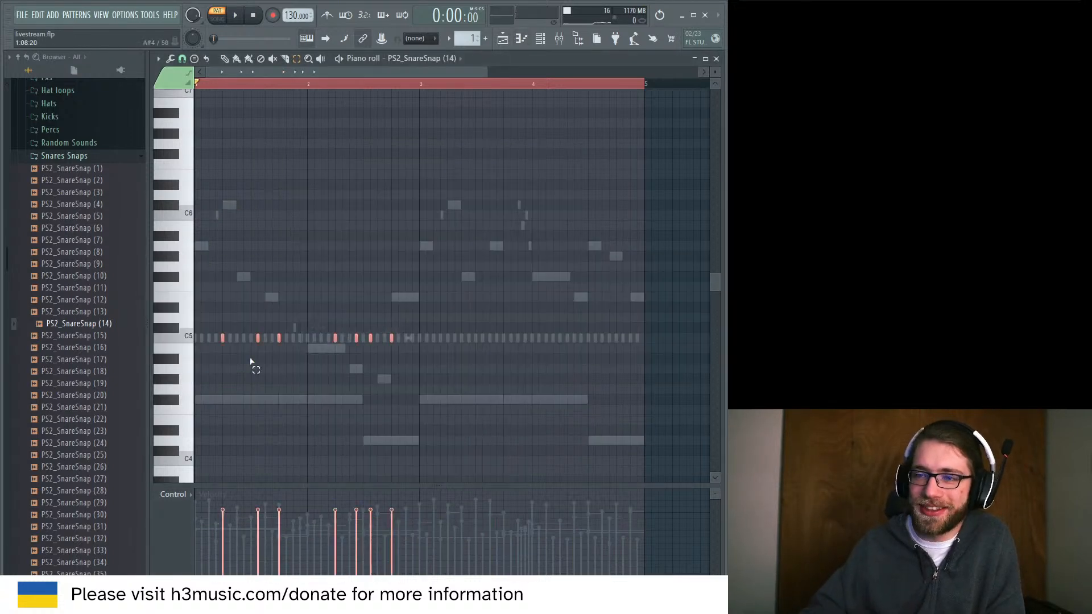
{"action": "left_click", "coordinate": [225, 59]}
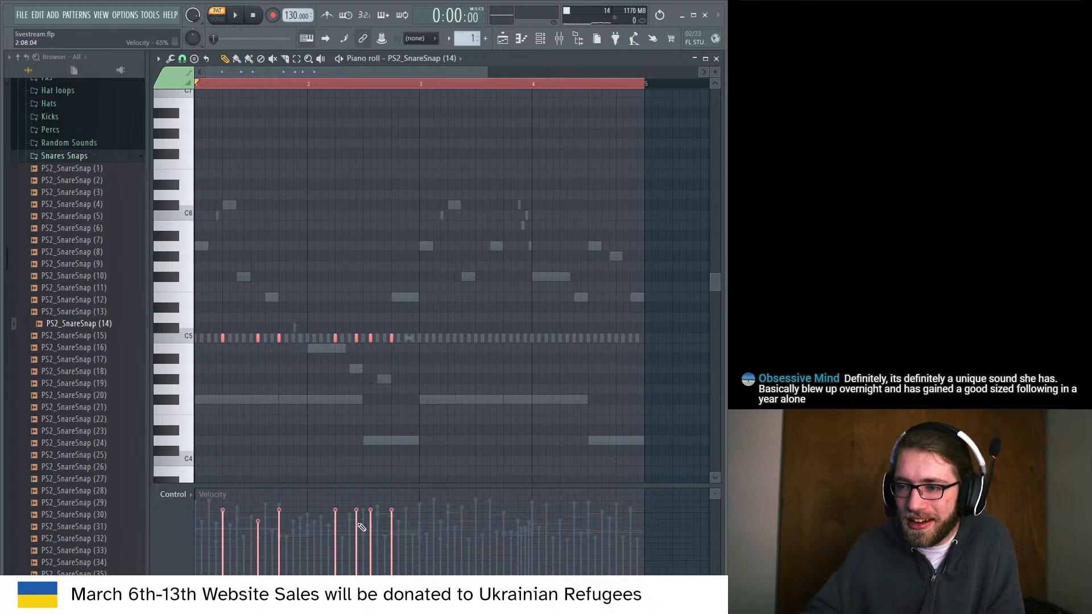
{"action": "key", "text": "ctrl+b"}
{"action": "key", "text": "space"}
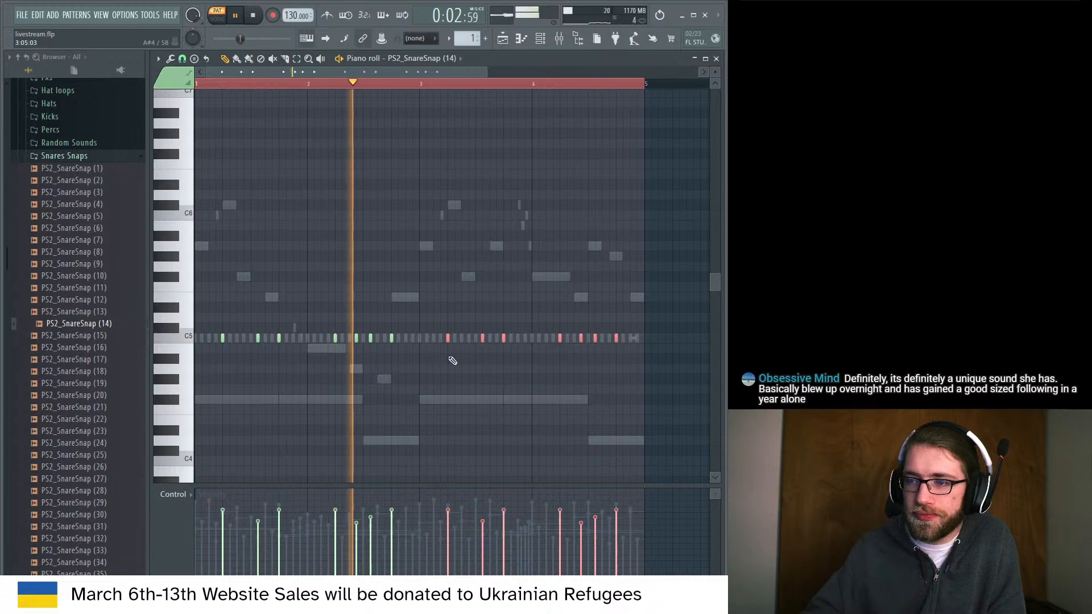
{"action": "key", "text": "space"}
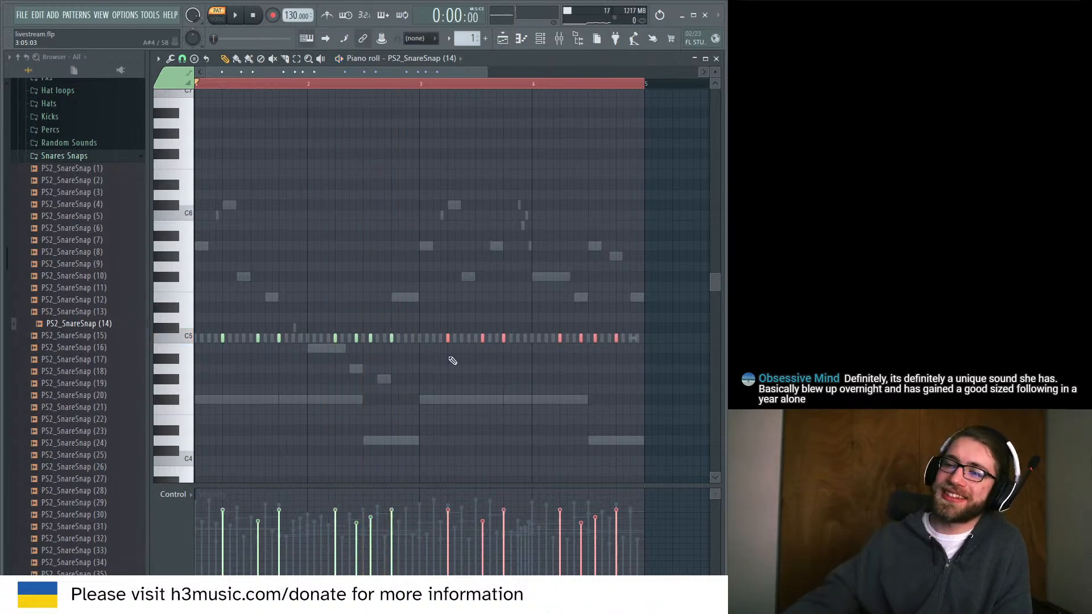
Copy all snare notes three steps later as ghost hits, lower the copies' velocity, and play the pattern.
{"action": "key", "text": "ctrl+a"}
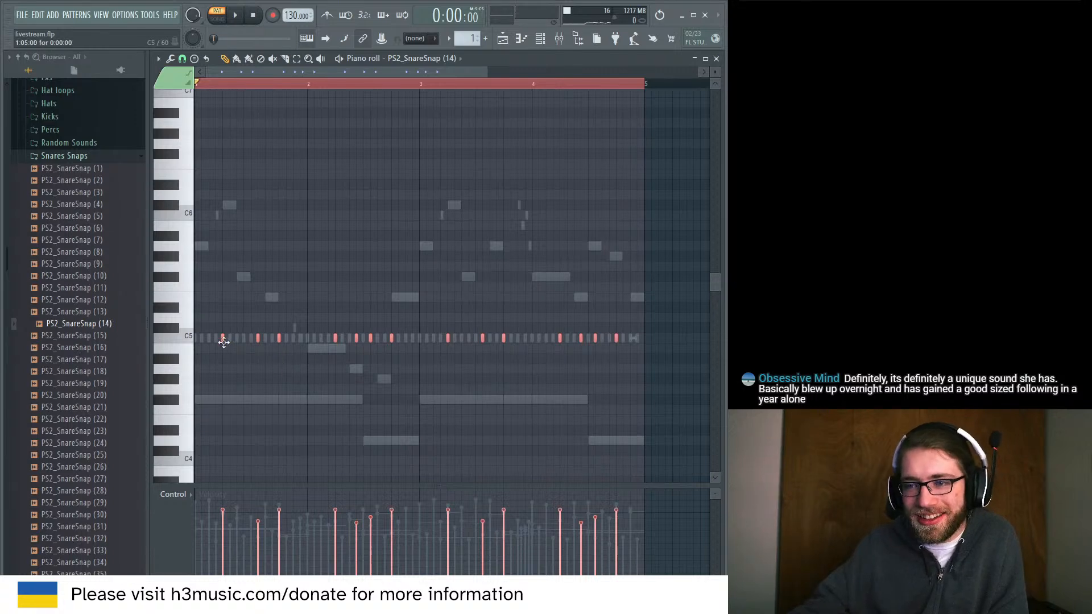
{"action": "left_click_drag", "start_coordinate": [223, 342], "coordinate": [248, 357]}
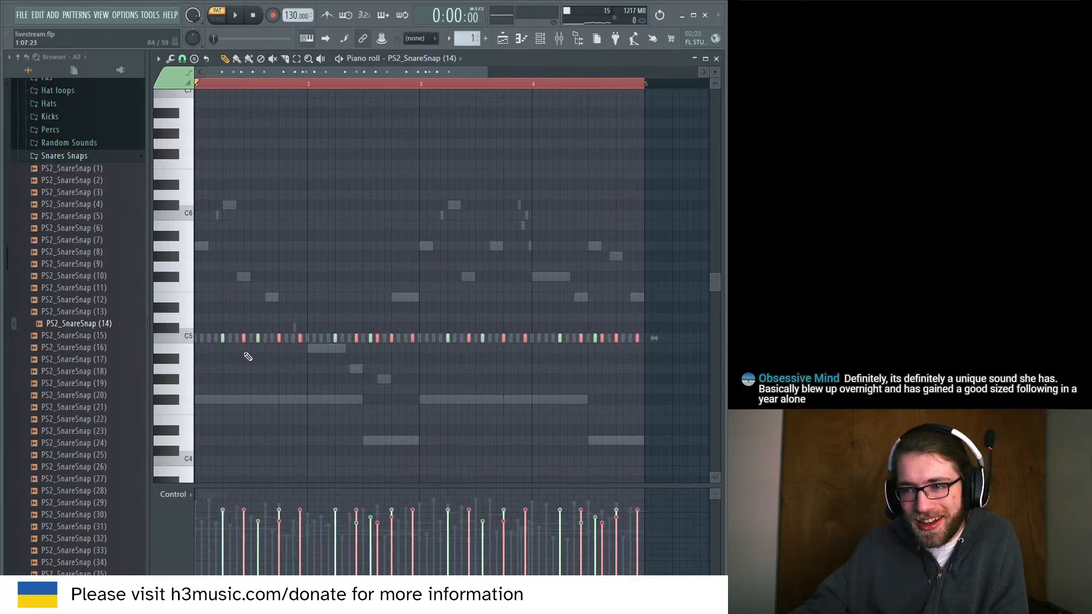
{"action": "key", "text": "space"}
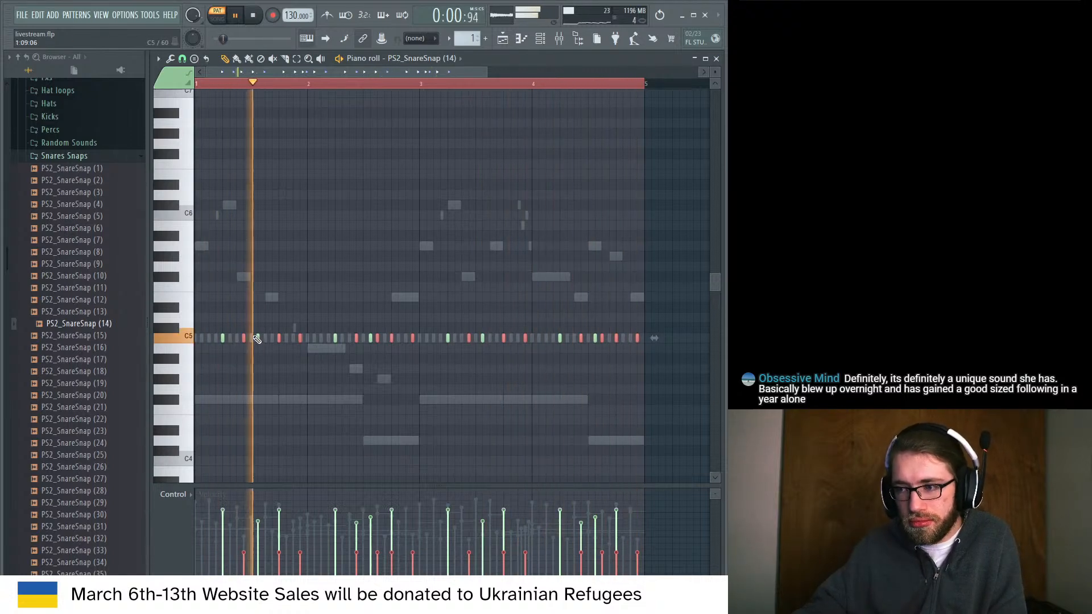
{"action": "key", "text": "space"}
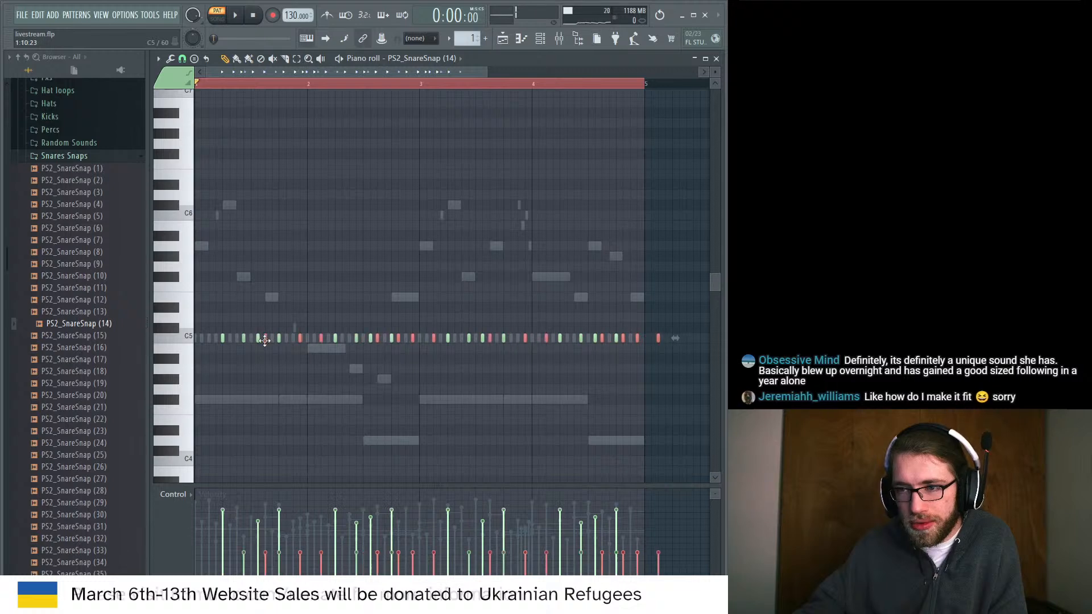
Try a further, quieter copy of the ghost snare hits at about 17% velocity and play the pattern.
{"action": "key", "text": "space"}
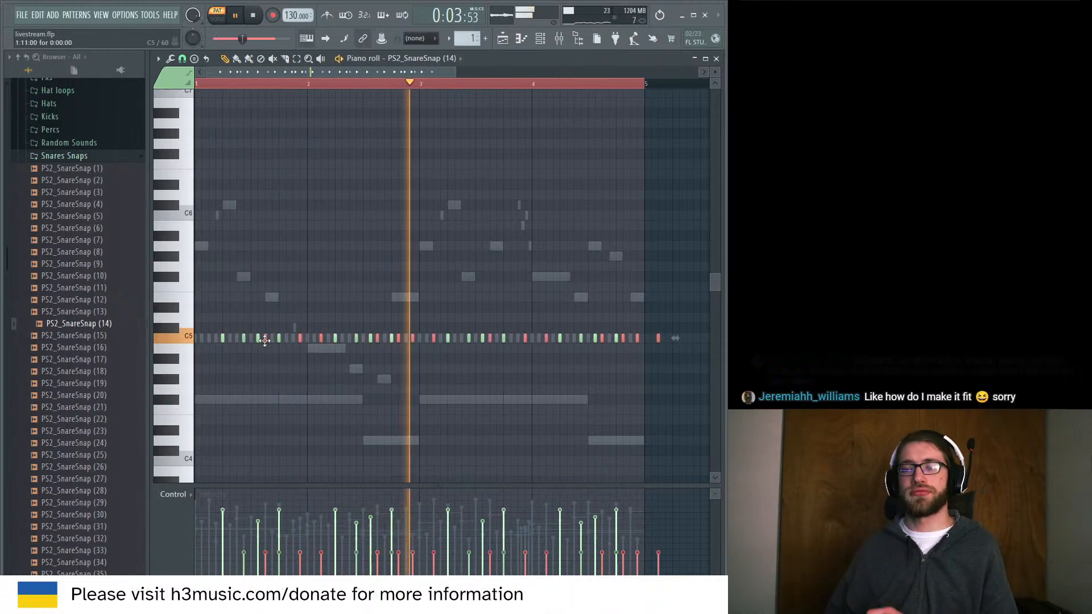
{"action": "key", "text": "space"}
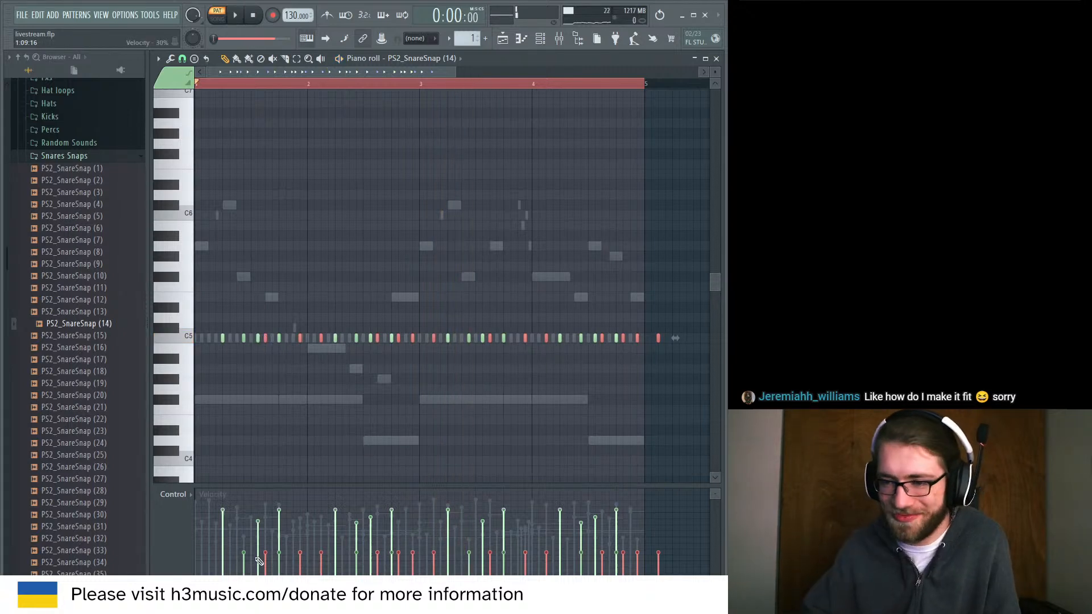
{"action": "key", "text": "space"}
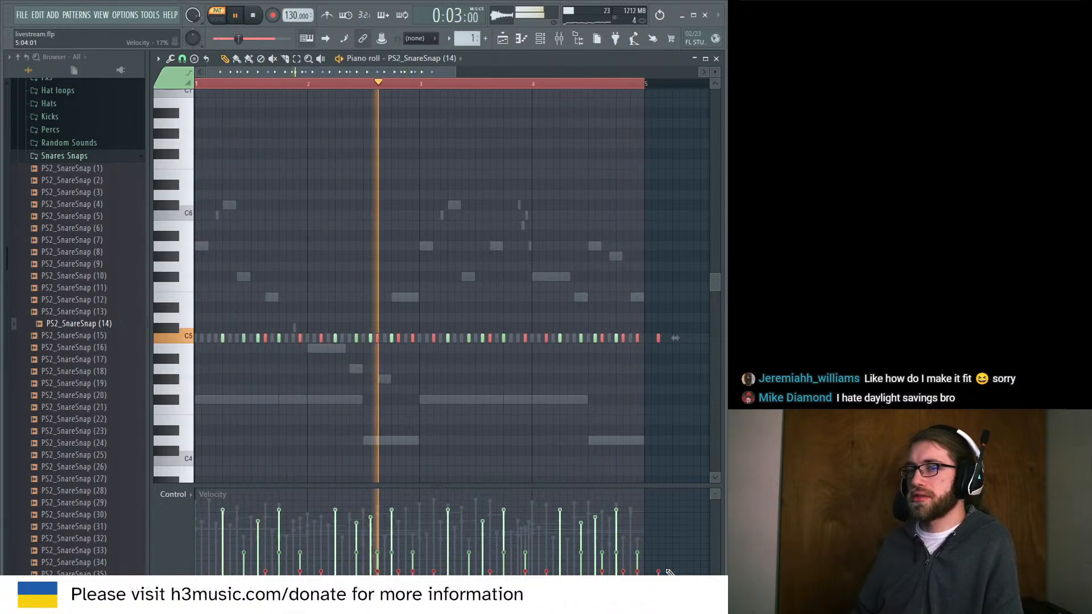
{"action": "key", "text": "space"}
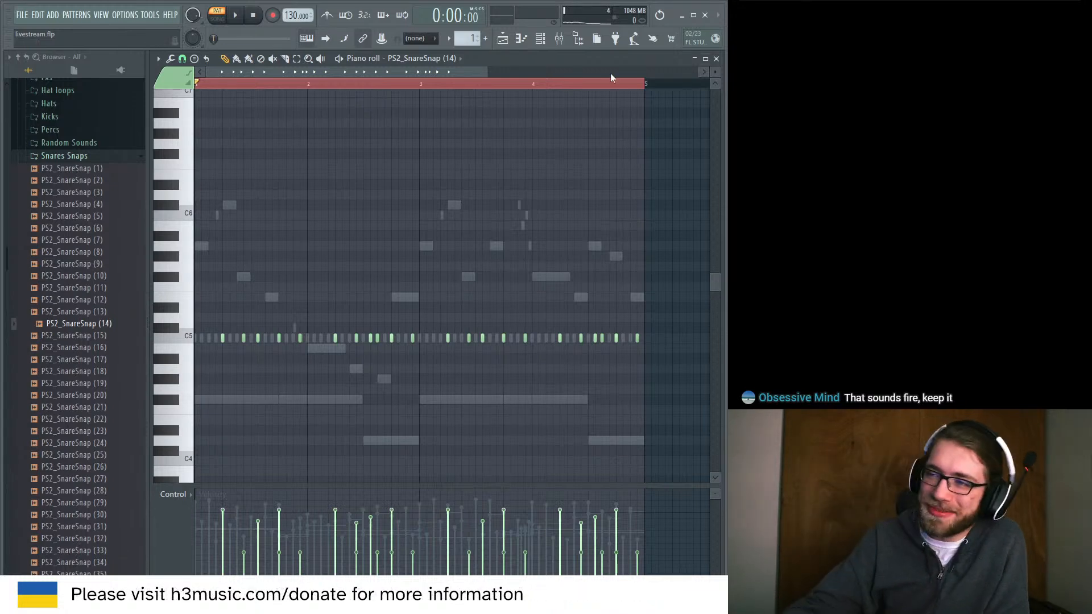
Set the PS2_Hat (5) channel's volume to 67% while the pattern plays.
{"action": "key", "text": "space"}
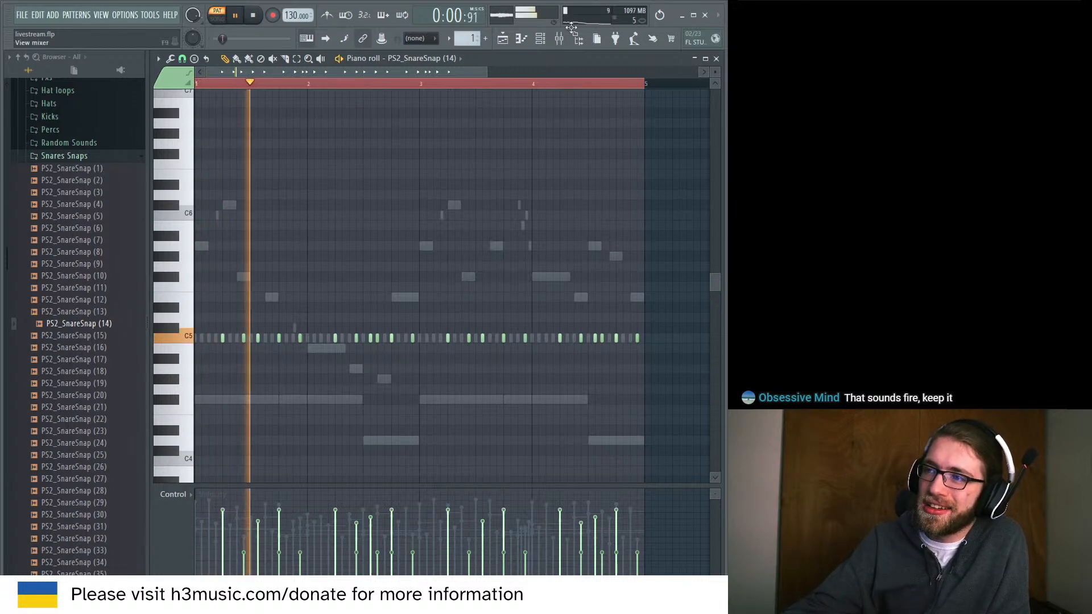
{"action": "key", "text": "F6"}
{"action": "left_click", "coordinate": [275, 310]}
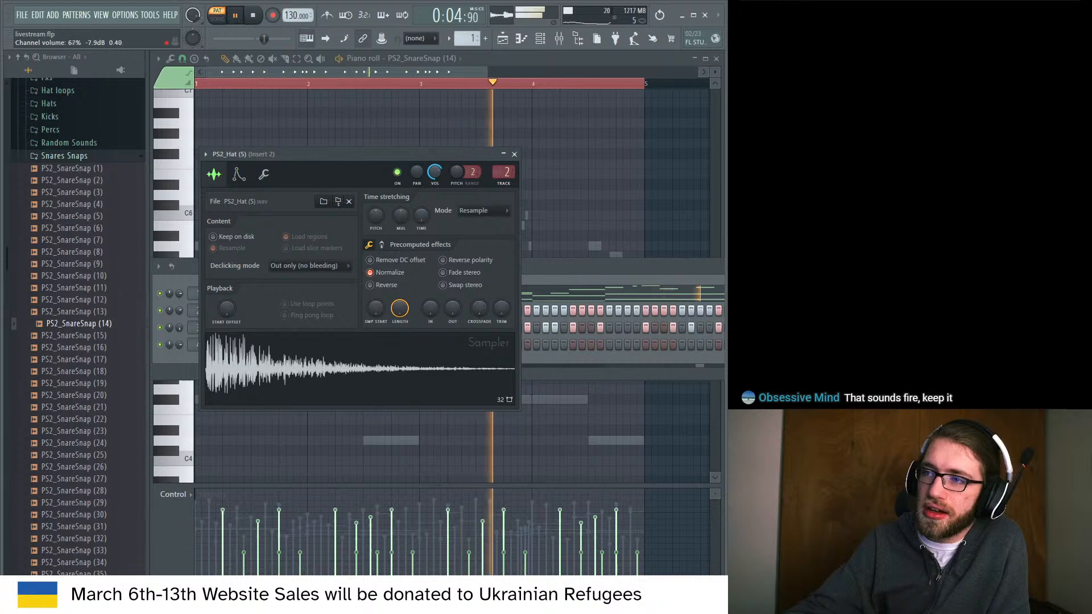
{"action": "left_click", "coordinate": [533, 275]}
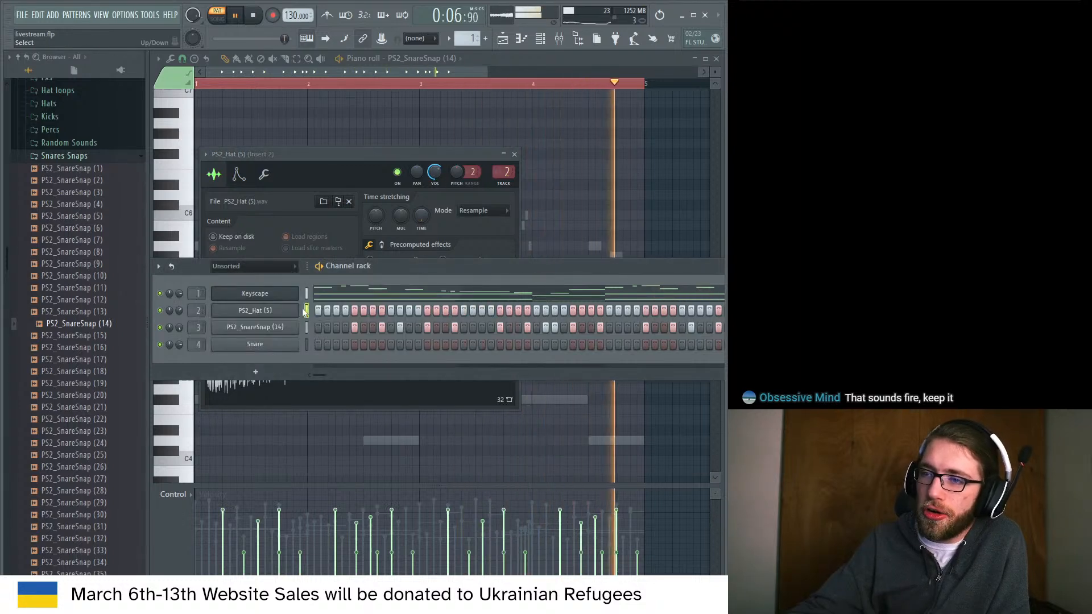
Audition samples in the Kicks folder and load PS2_Kick (5) into channel 4, replacing the default Snare.
{"action": "left_click", "coordinate": [88, 160]}
{"action": "left_click", "coordinate": [52, 117]}
{"action": "key", "text": "space"}
{"action": "left_click", "coordinate": [78, 204]}
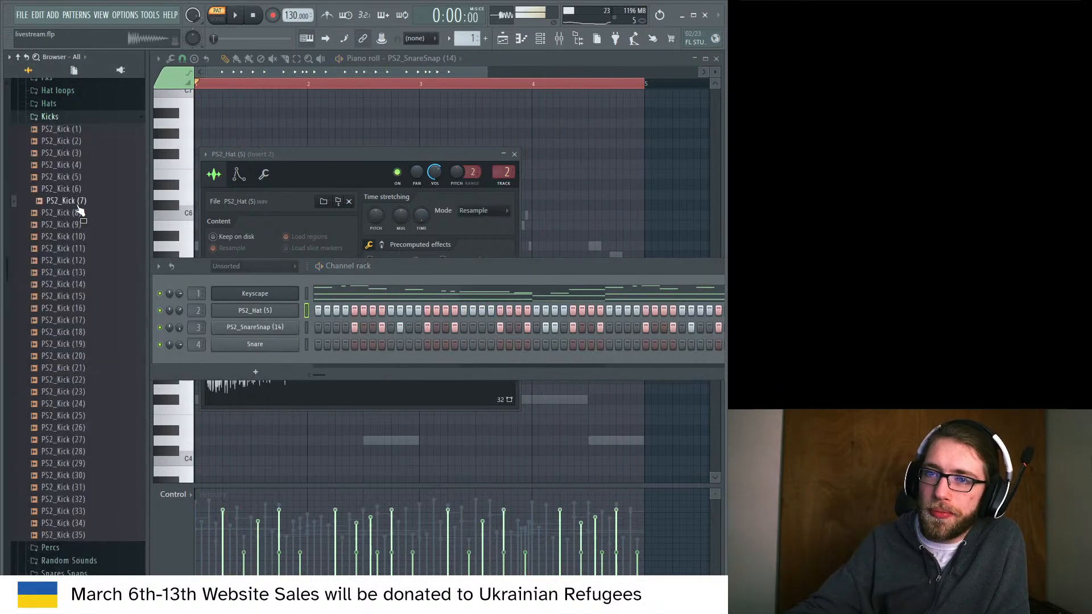
{"action": "left_click_drag", "start_coordinate": [62, 177], "coordinate": [293, 351]}
{"action": "key", "text": "space"}
Normalize the PS2_Kick (5) sample, set its channel volume to 100%, and restart the pattern.
{"action": "left_click", "coordinate": [291, 348]}
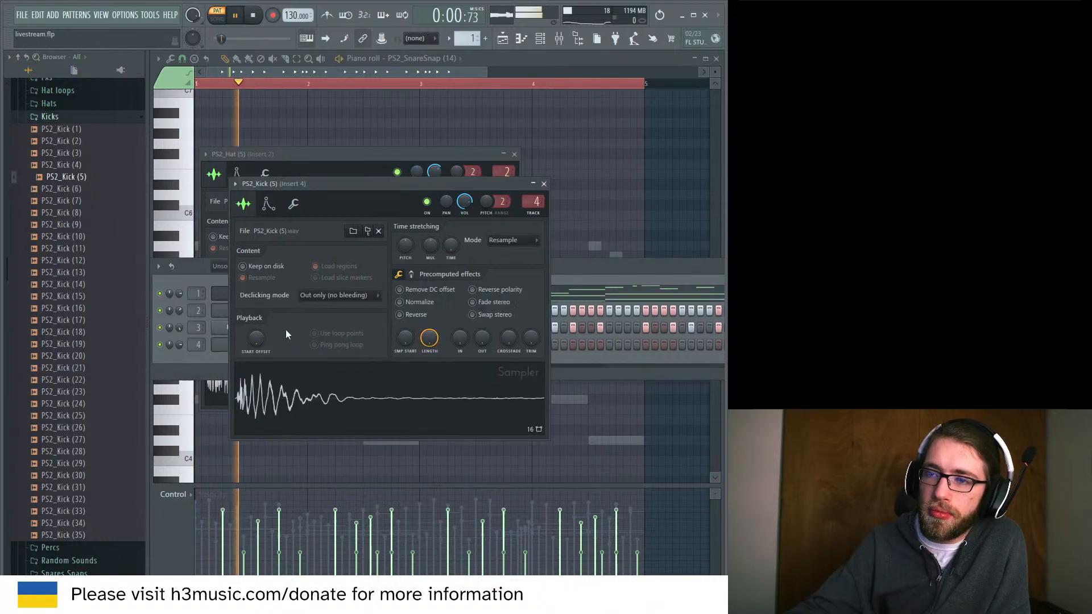
{"action": "key", "text": "space"}
{"action": "key", "text": "space"}
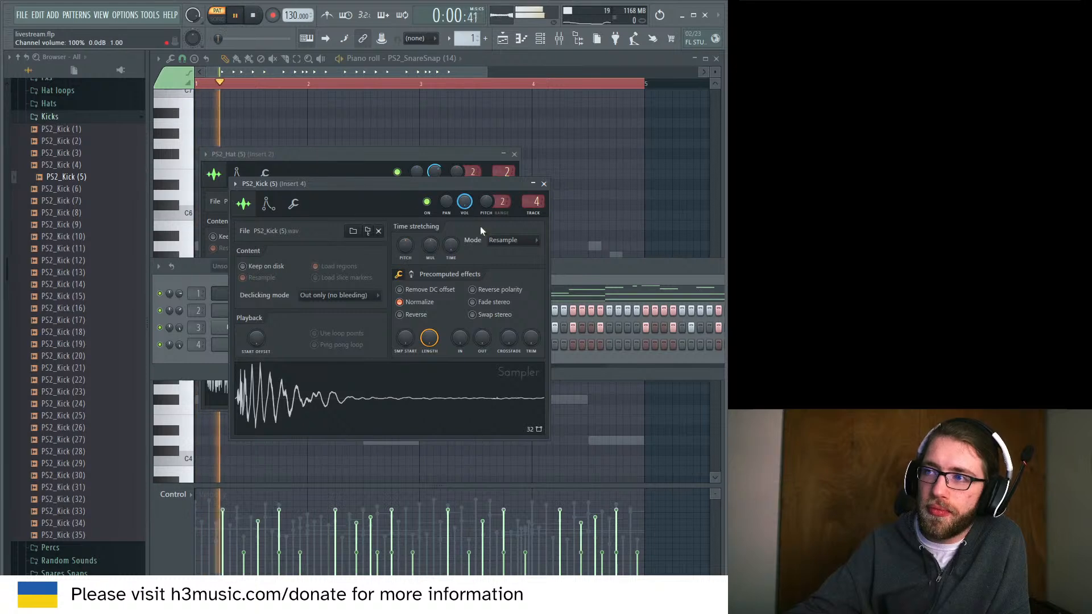
Program PS2_Kick (5) hits on steps 1, 7, 11, 19, 25 and 33 of the channel rack while replaying the pattern.
{"action": "left_click", "coordinate": [565, 269]}
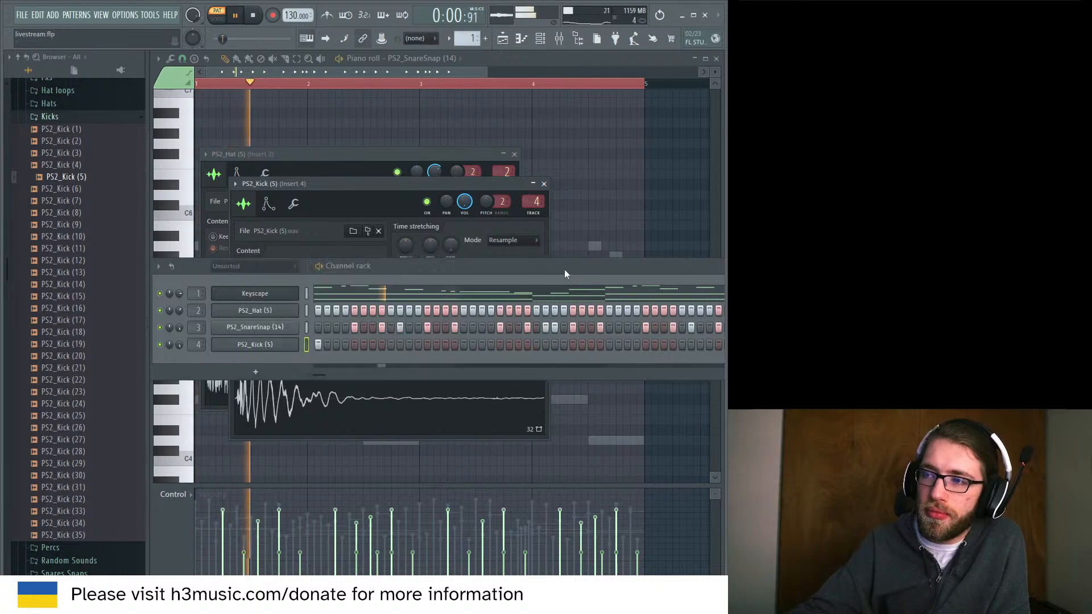
{"action": "left_click", "coordinate": [373, 344]}
{"action": "left_click", "coordinate": [410, 344]}
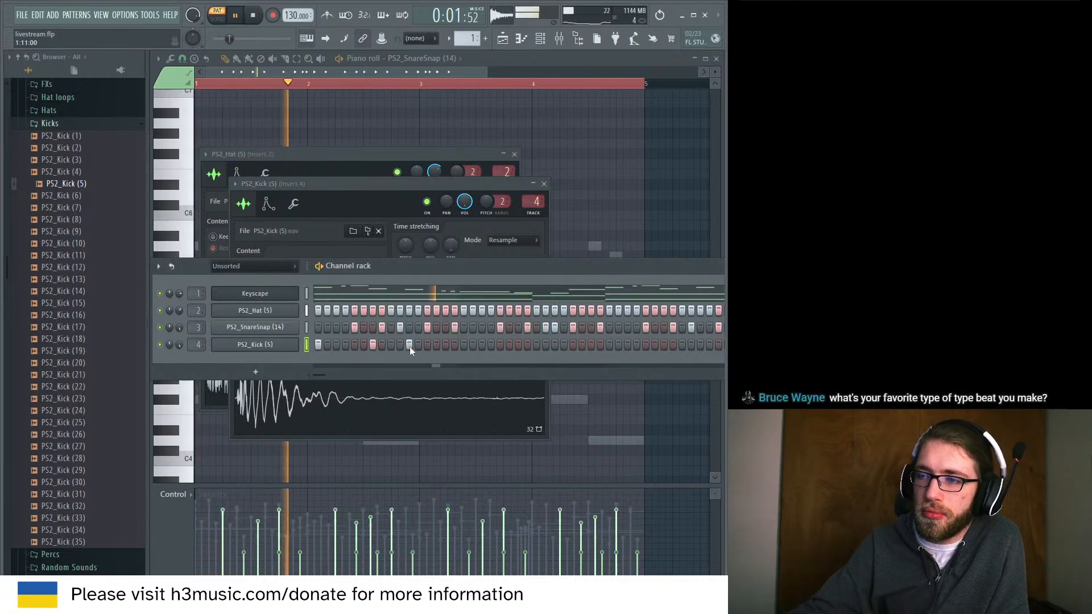
{"action": "left_click", "coordinate": [538, 344]}
{"action": "left_click", "coordinate": [609, 344]}
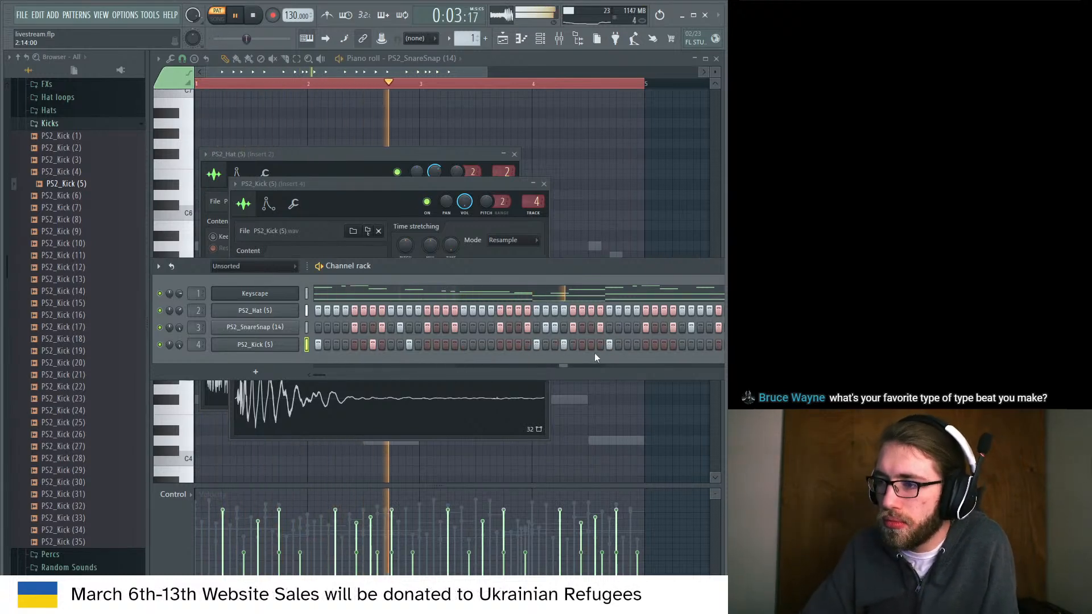
{"action": "key", "text": "space"}
{"action": "key", "text": "space"}
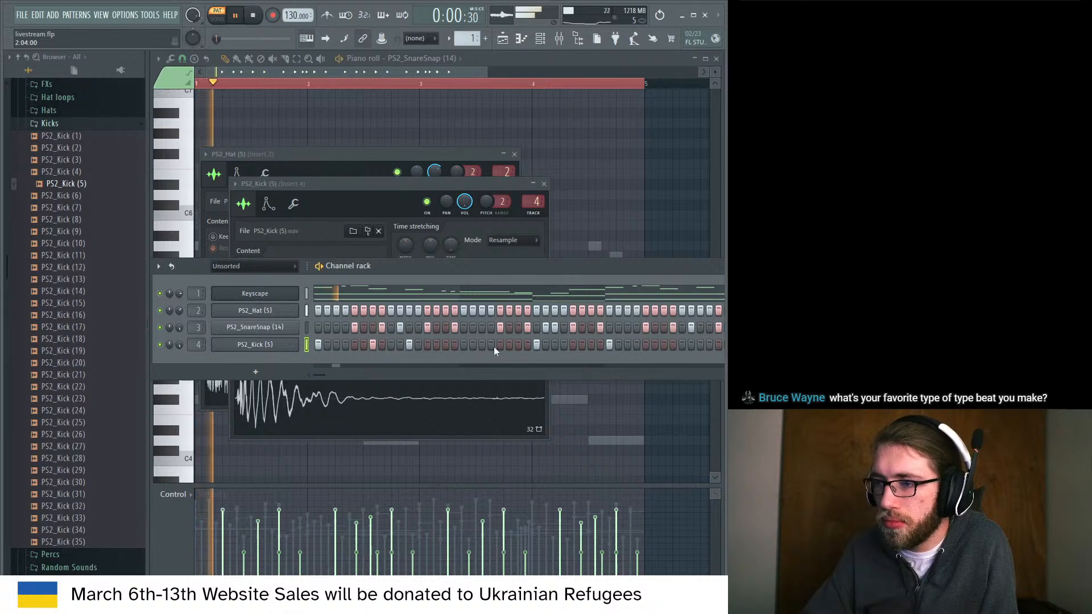
{"action": "left_click", "coordinate": [483, 345]}
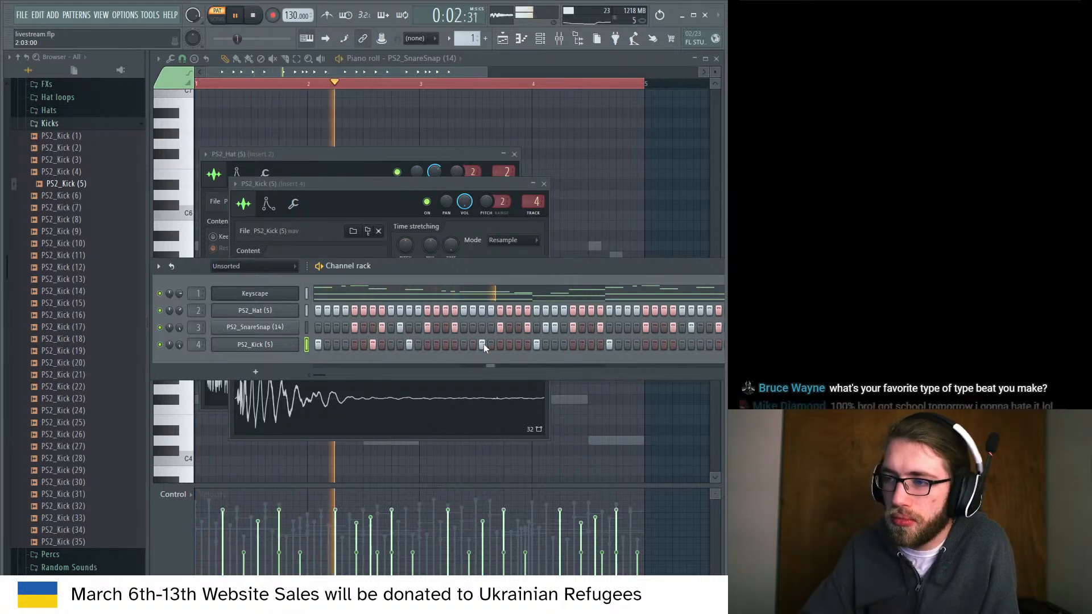
Reposition the channel rack slightly higher and replay the pattern to check the kick rhythm.
{"action": "left_click_drag", "start_coordinate": [536, 268], "coordinate": [442, 256]}
{"action": "key", "text": "space"}
{"action": "key", "text": "space"}
{"action": "left_click_drag", "start_coordinate": [327, 270], "coordinate": [425, 266]}
{"action": "key", "text": "space"}
Duplicate the kick notes of bars 1 and 2 into bars 3 and 4 in the PS2_Kick (5) piano roll and play them.
{"action": "right_click", "coordinate": [289, 329]}
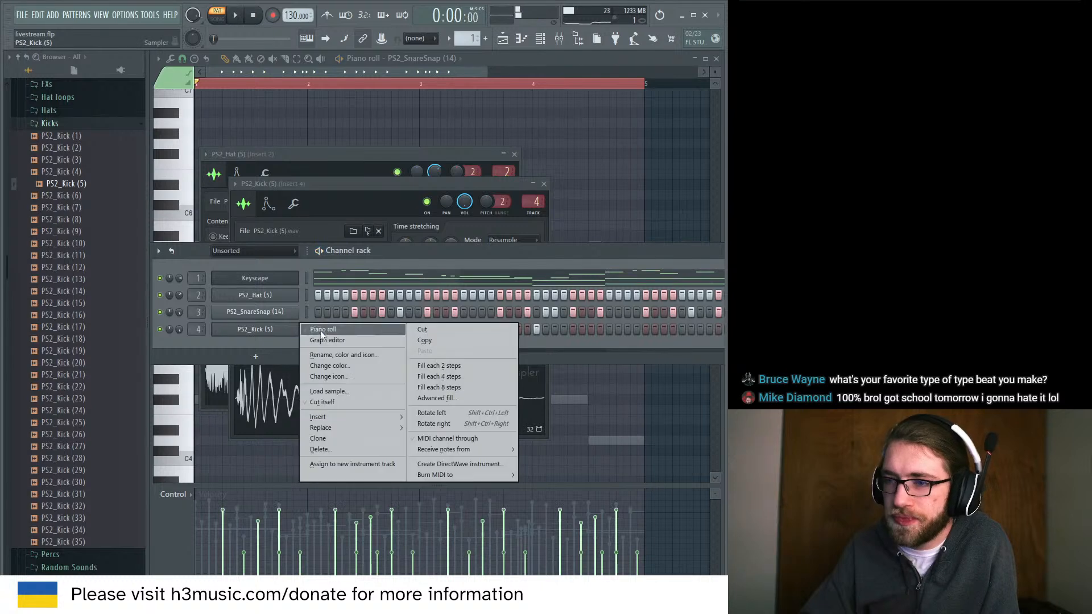
{"action": "left_click", "coordinate": [321, 327]}
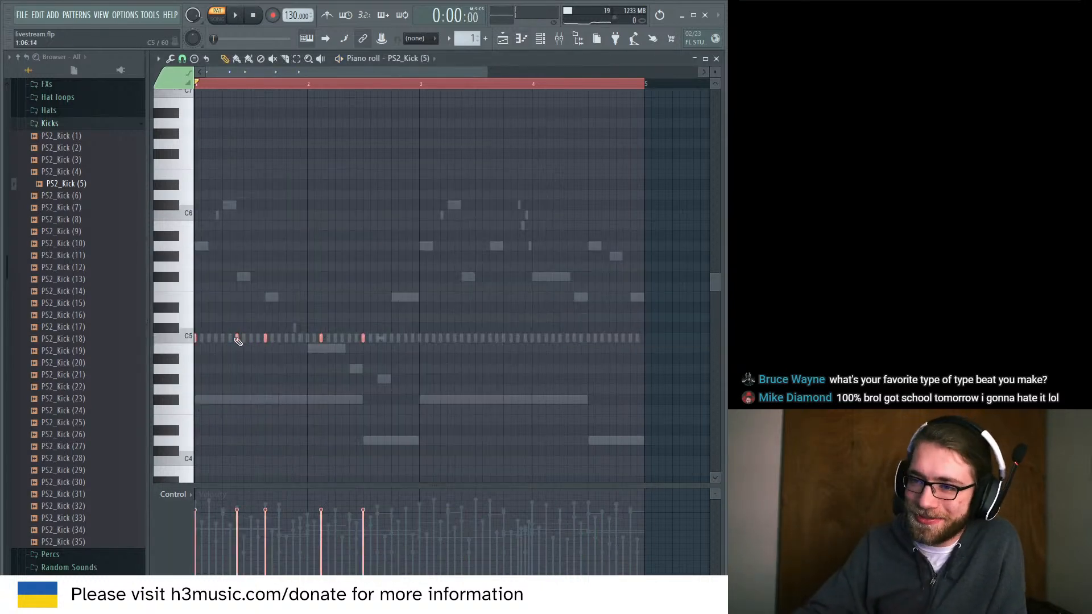
{"action": "left_click_drag", "start_coordinate": [238, 340], "coordinate": [462, 339]}
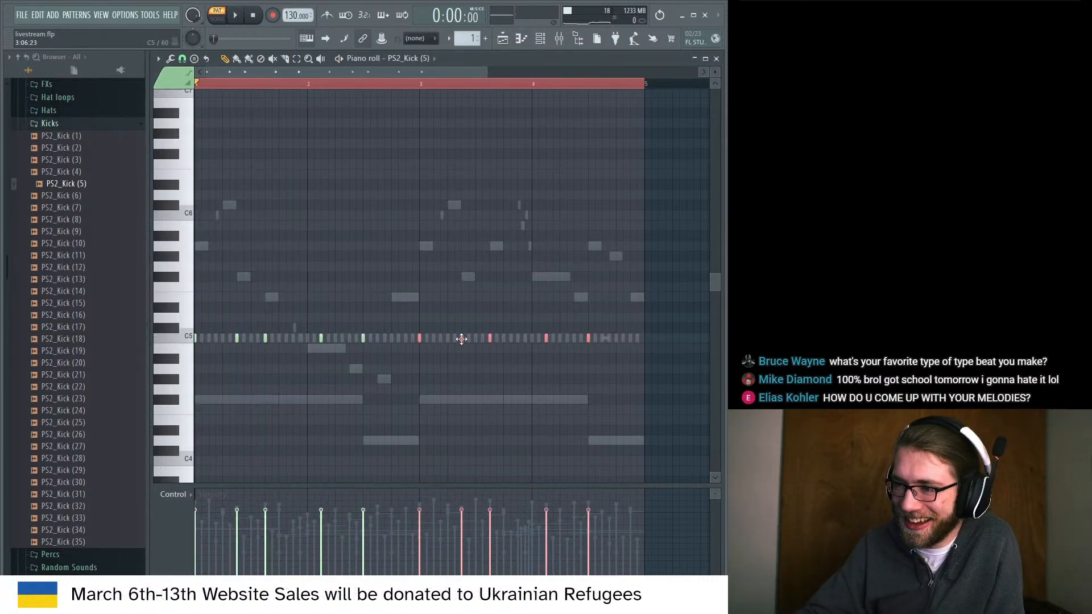
{"action": "key", "text": "space"}
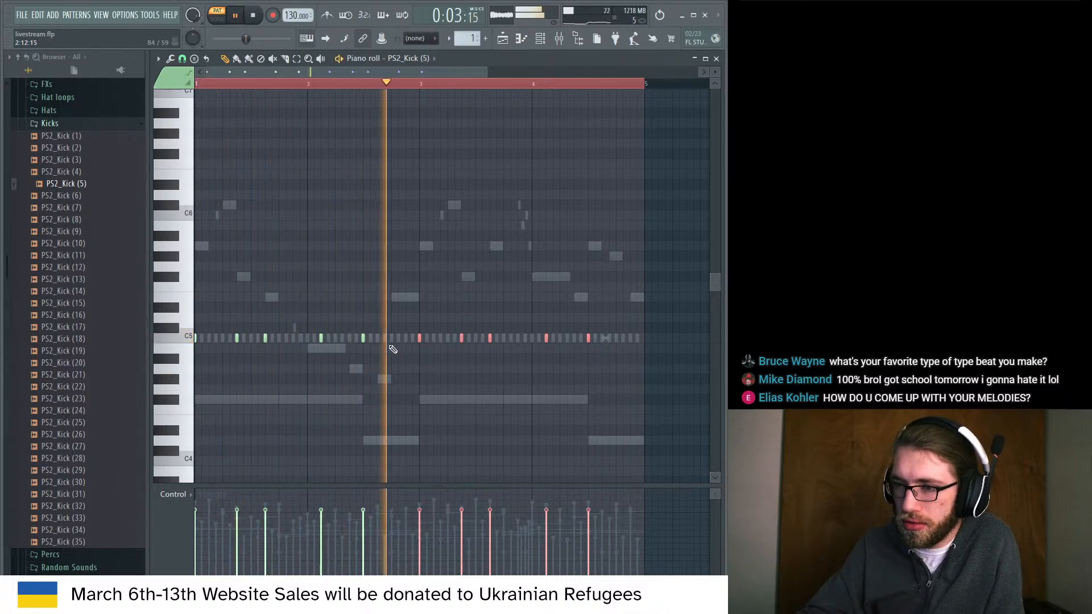
{"action": "key", "text": "space"}
Add full-velocity kick notes at the starts of bars 2 and 4 and at 4:15, and play the pattern with the channel rack open.
{"action": "right_click", "coordinate": [321, 340]}
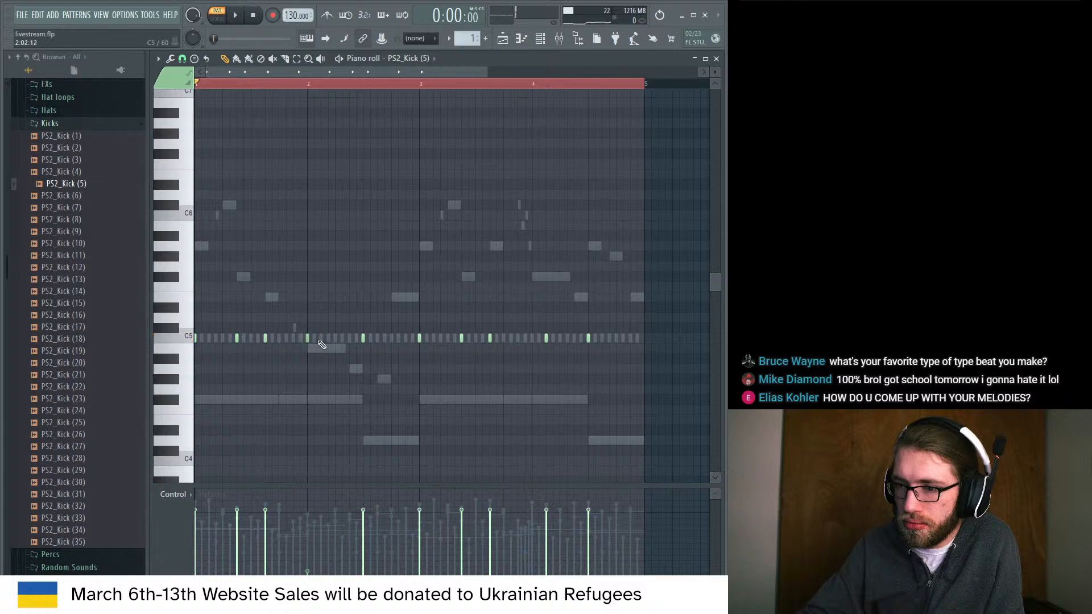
{"action": "left_click", "coordinate": [307, 339]}
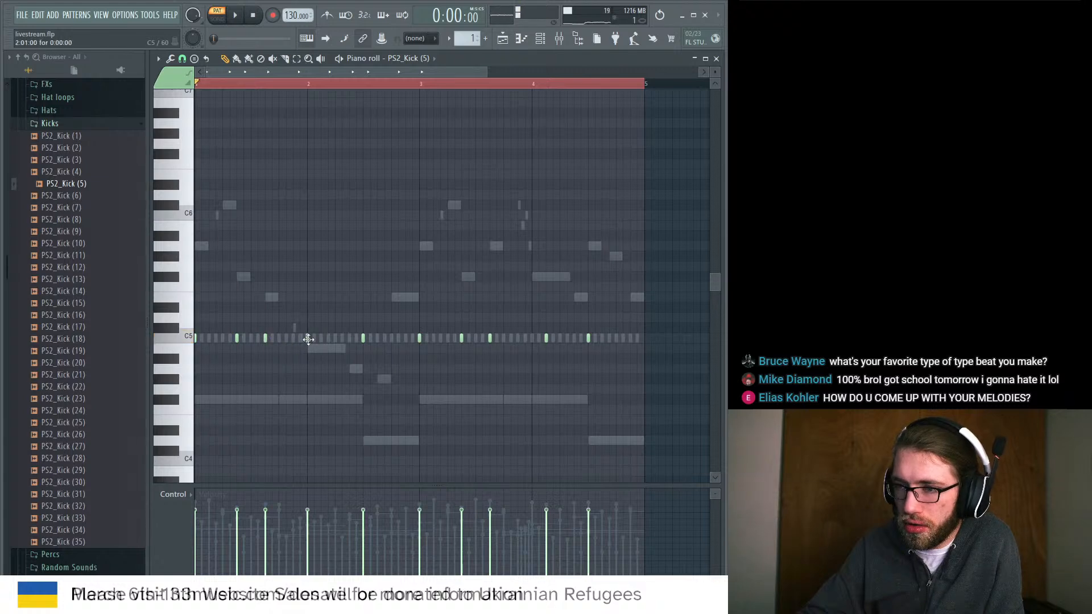
{"action": "left_click", "coordinate": [321, 339]}
{"action": "key", "text": "space"}
{"action": "left_click", "coordinate": [534, 338]}
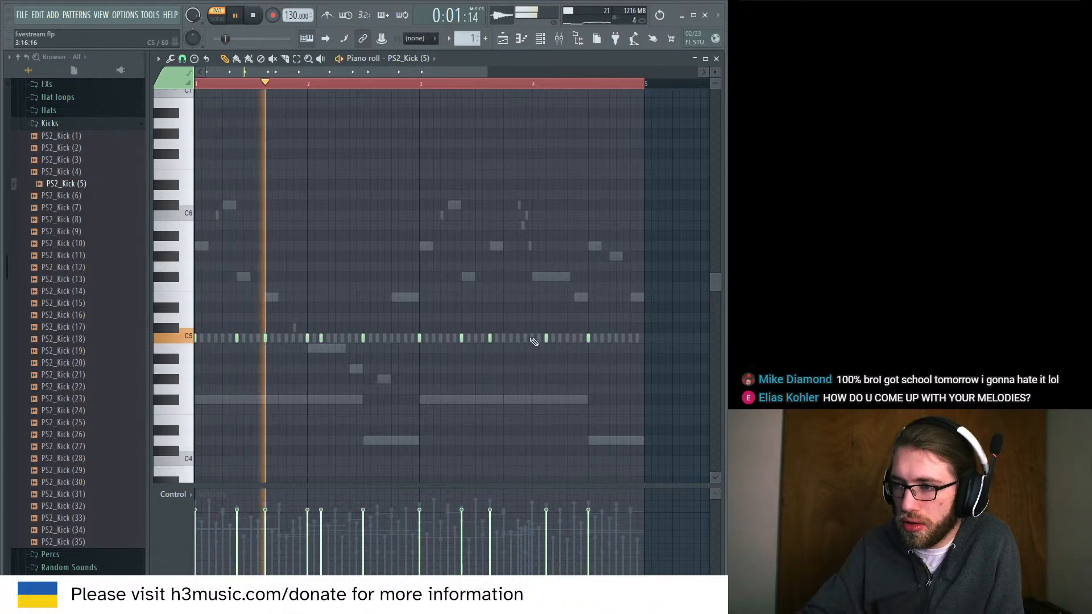
{"action": "left_click", "coordinate": [631, 338]}
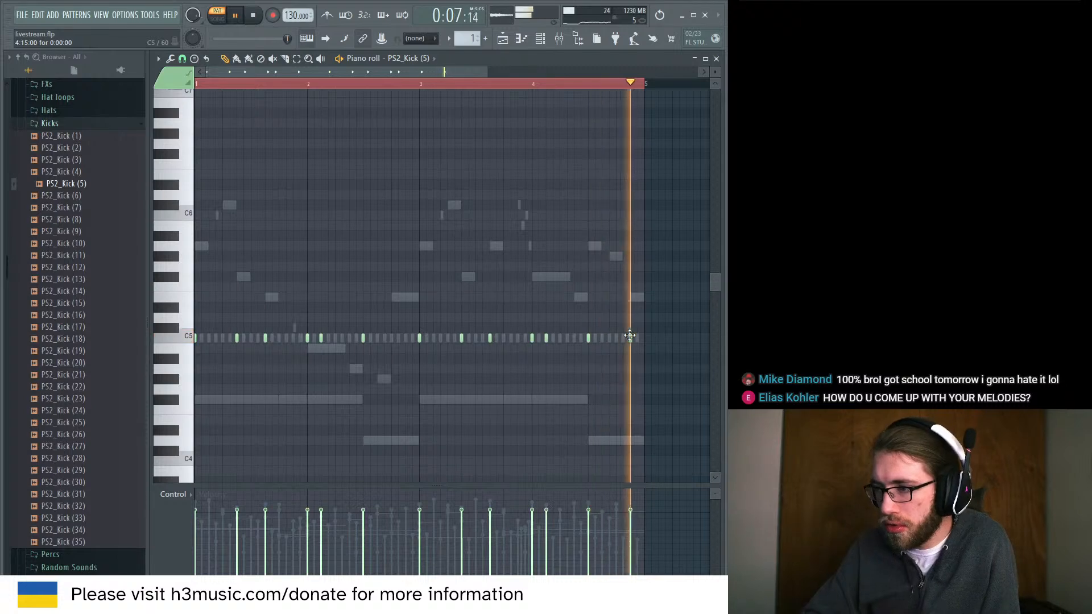
{"action": "left_click", "coordinate": [541, 43]}
{"action": "key", "text": "space"}
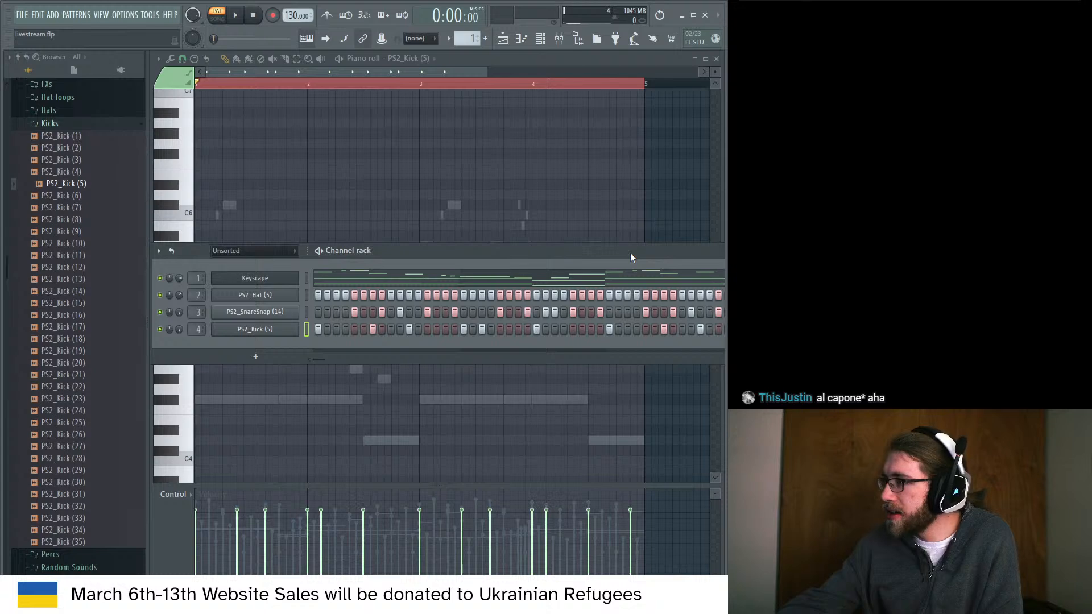
Show the Keyscape melody in the piano roll and bring up the channel rack over it.
{"action": "left_click", "coordinate": [407, 58]}
{"action": "left_click", "coordinate": [409, 81]}
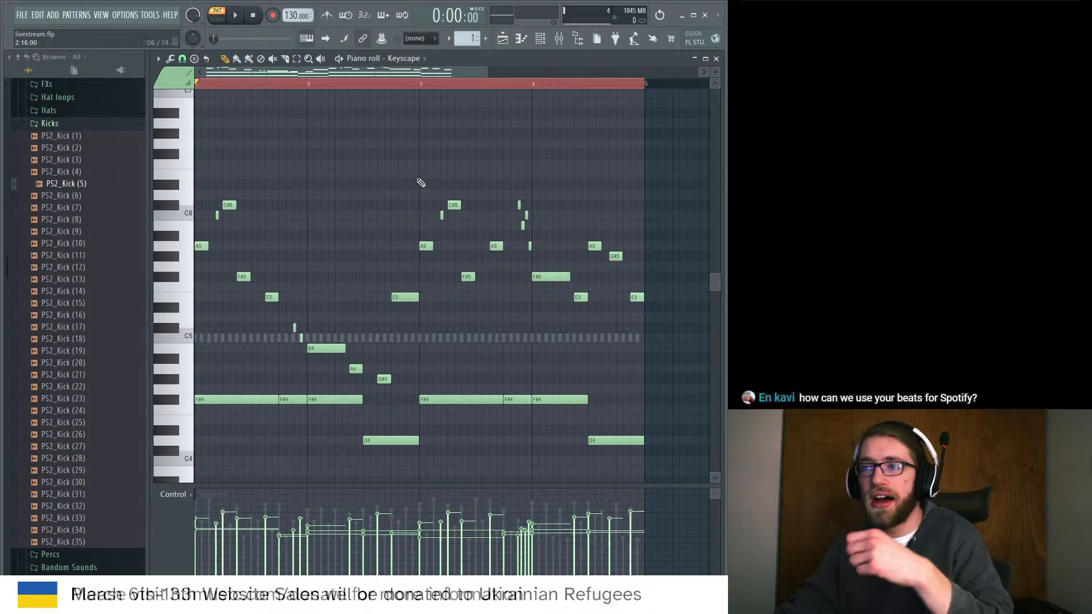
{"action": "left_click", "coordinate": [540, 38]}
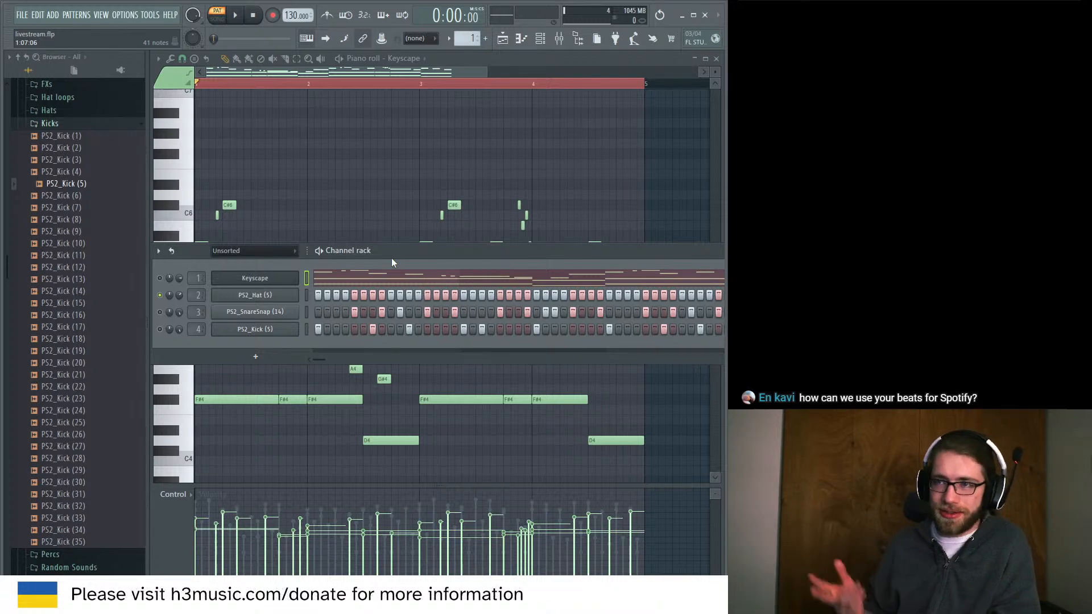
Select the soloed PS2_Hat (5) channel and play its pattern on its own with the channel rack over the melody.
{"action": "left_click", "coordinate": [305, 296]}
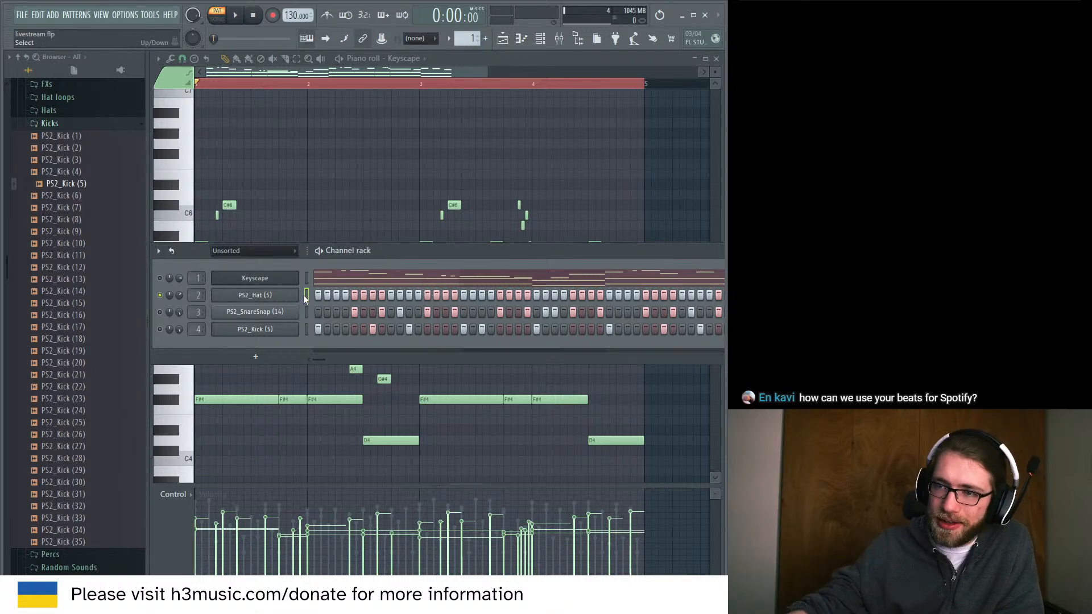
{"action": "key", "text": "space"}
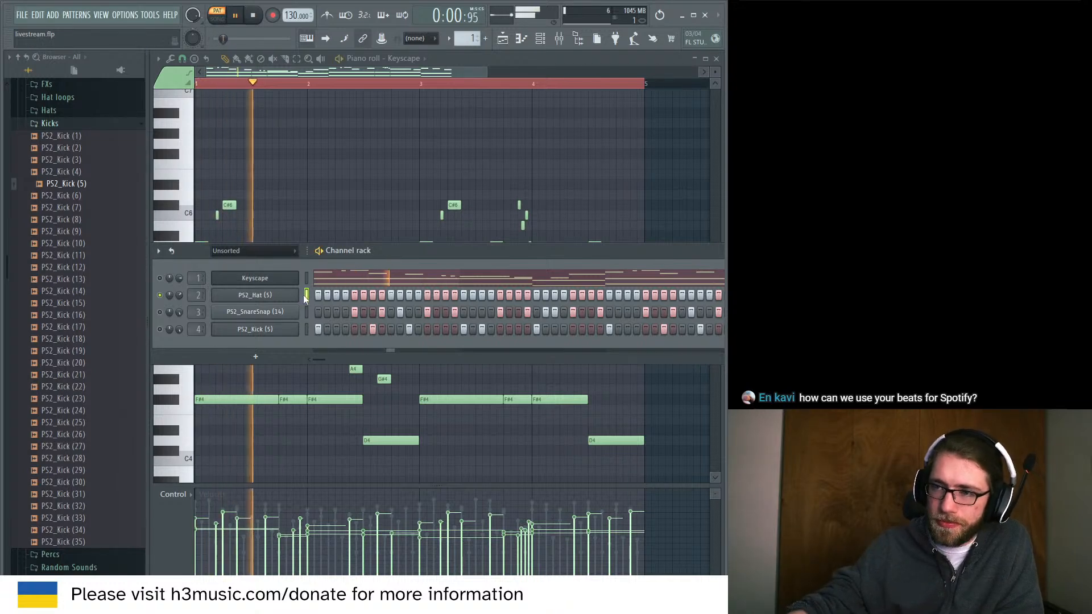
{"action": "key", "text": "space"}
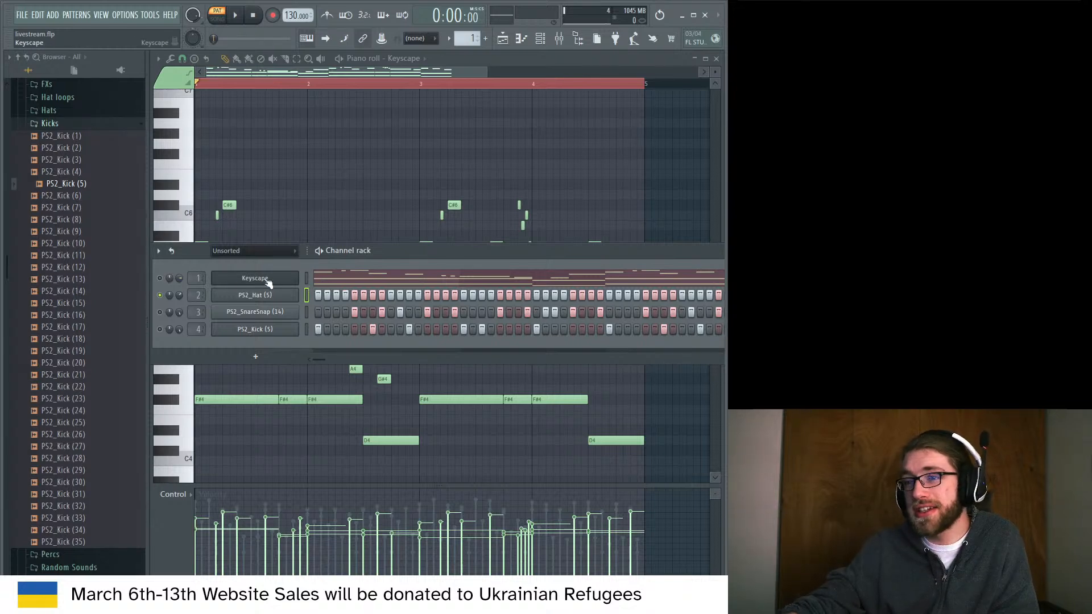
{"action": "key", "text": "F6"}
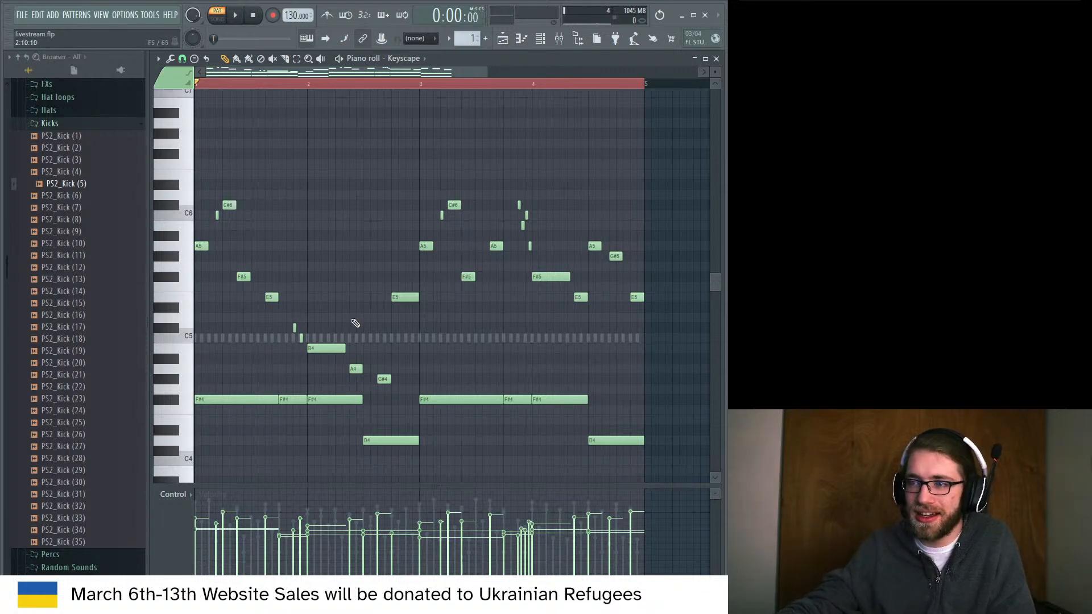
{"action": "key", "text": "F6"}
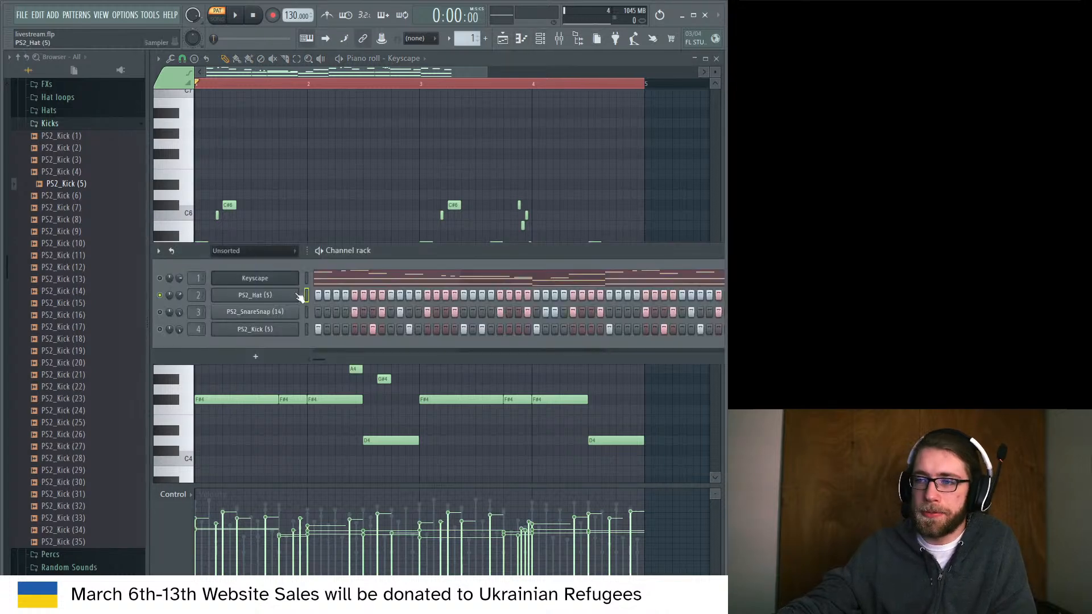
Solo PS2_SnareSnap (14), show its notes in the piano roll, and play the snare pattern with the channel rack open.
{"action": "left_click", "coordinate": [160, 312]}
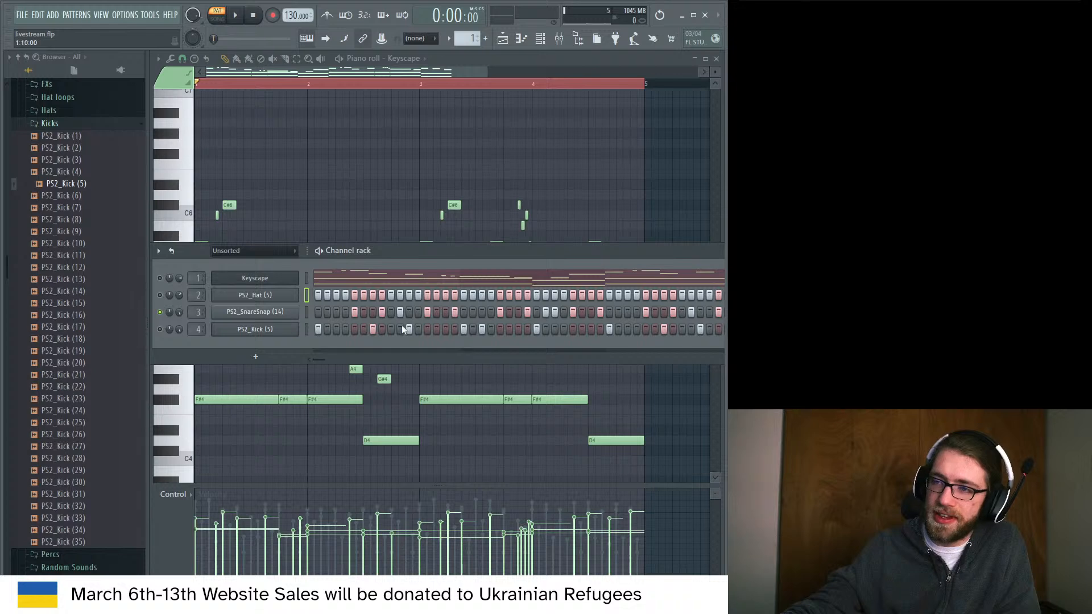
{"action": "right_click", "coordinate": [287, 312]}
{"action": "left_click", "coordinate": [305, 313]}
{"action": "scroll", "coordinate": [309, 481], "scroll_direction": "down", "scroll_amount": 1}
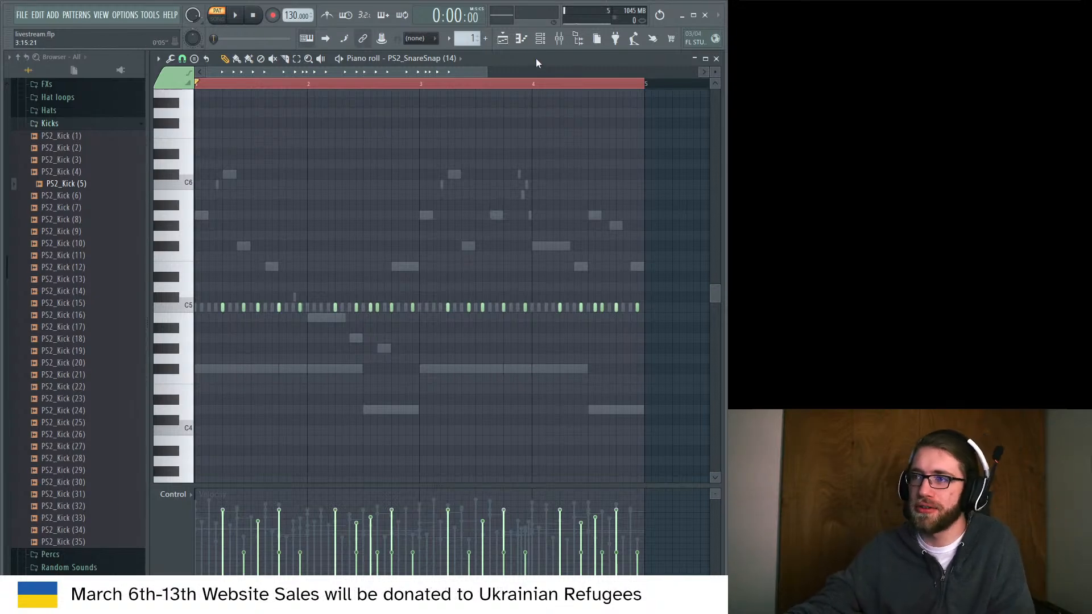
{"action": "left_click", "coordinate": [541, 40]}
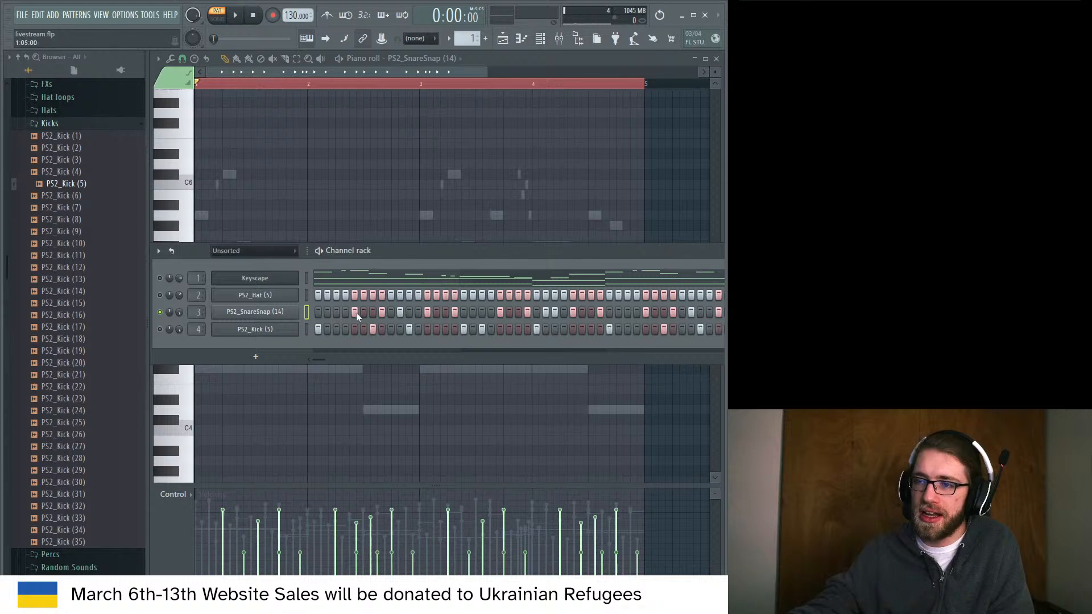
{"action": "key", "text": "space"}
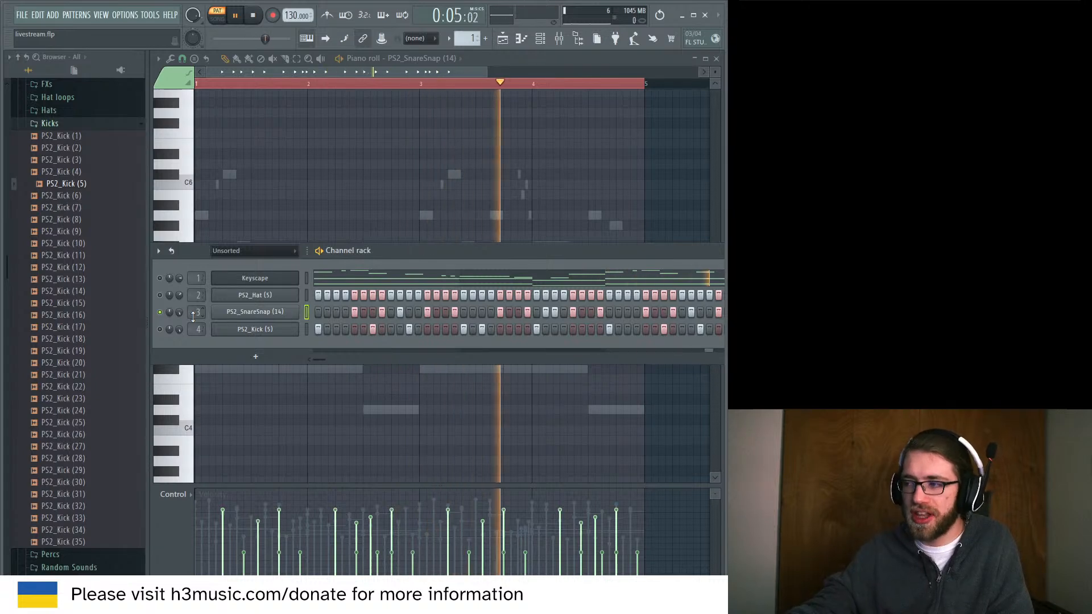
{"action": "key", "text": "space"}
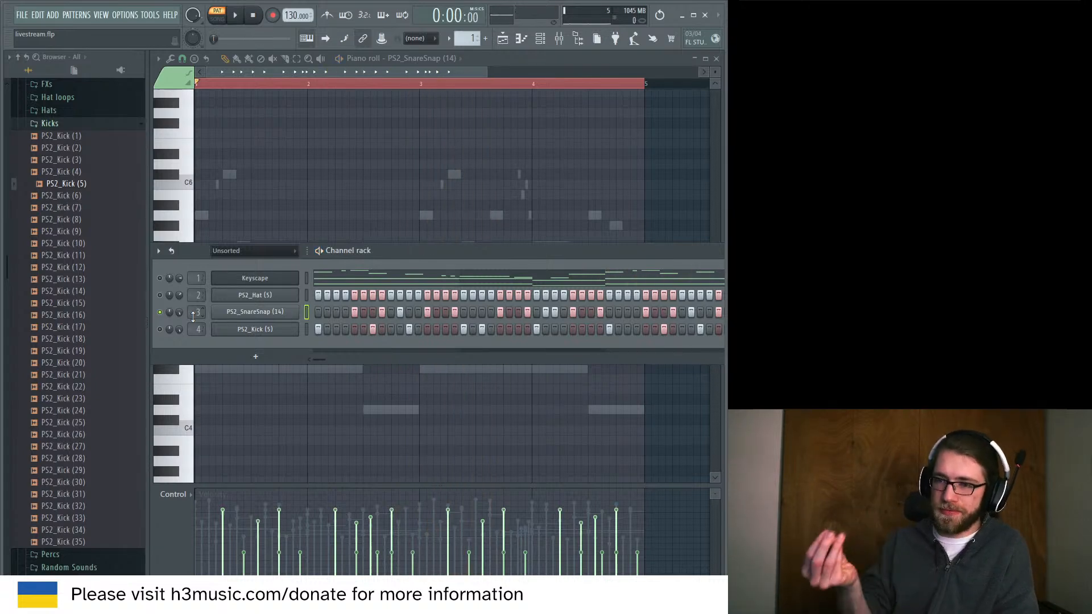
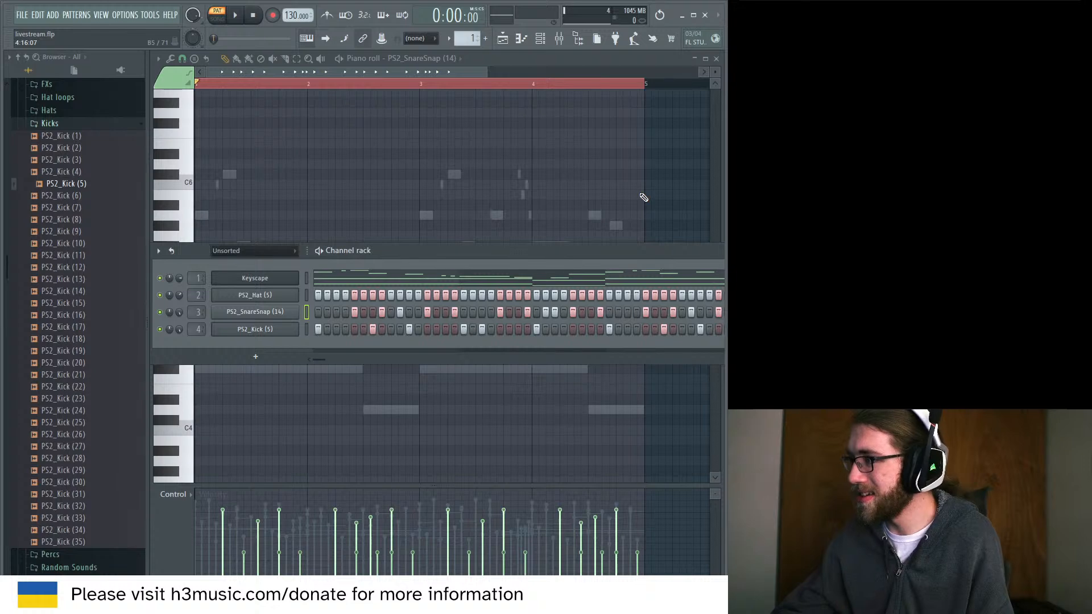
Shift the channel rack slightly lower and, with the full pattern playing, swap the Kicks folder for Hats in Purple Soul V2 Kit.
{"action": "left_click_drag", "start_coordinate": [496, 251], "coordinate": [490, 264]}
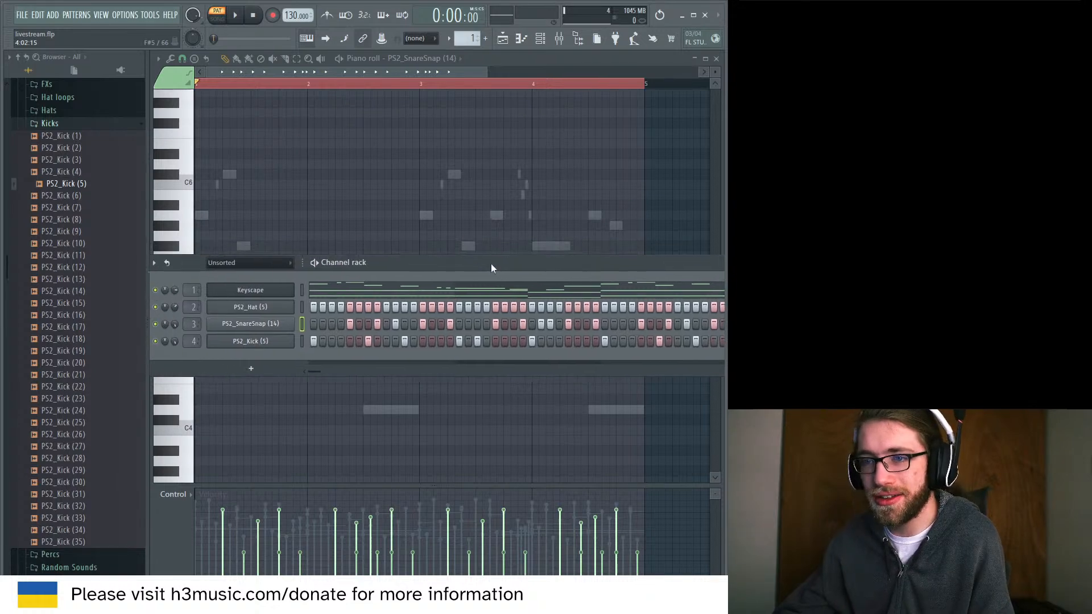
{"action": "key", "text": "space"}
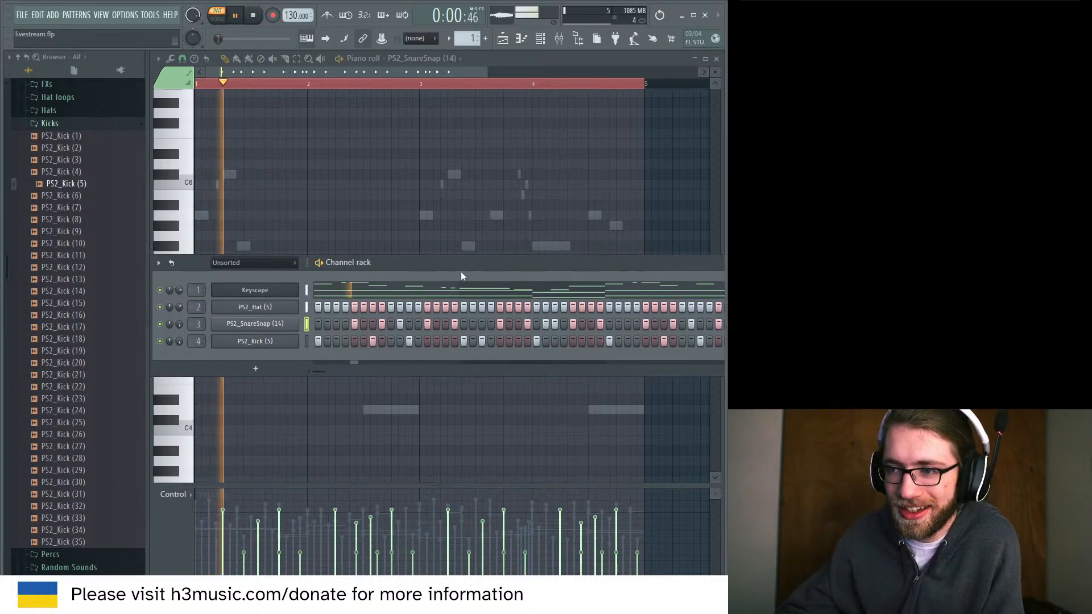
{"action": "left_click", "coordinate": [49, 123]}
{"action": "scroll", "coordinate": [62, 196], "scroll_direction": "up", "scroll_amount": 5}
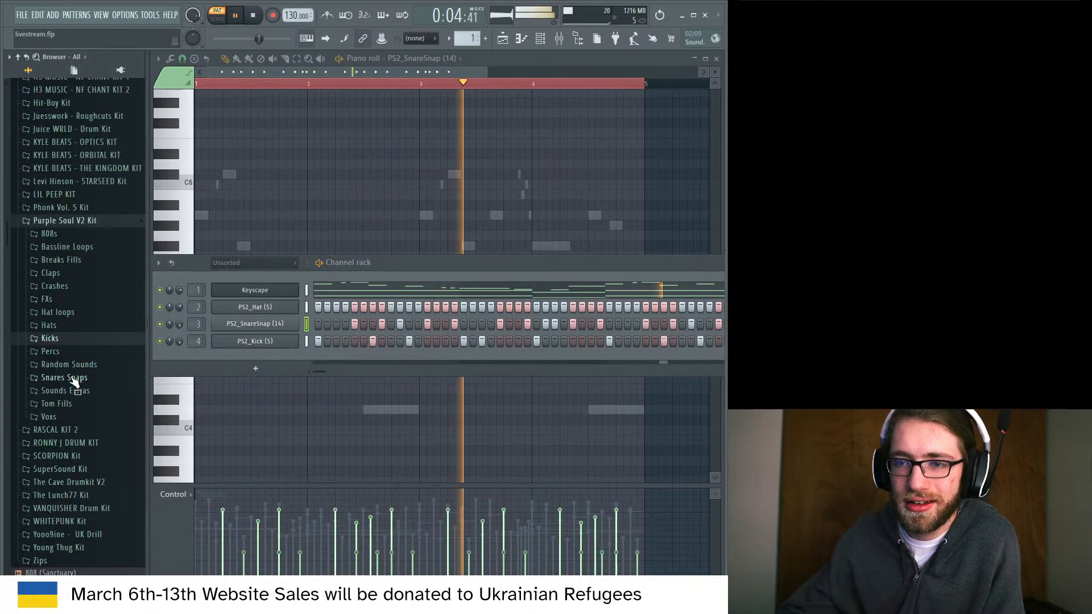
{"action": "left_click", "coordinate": [67, 327]}
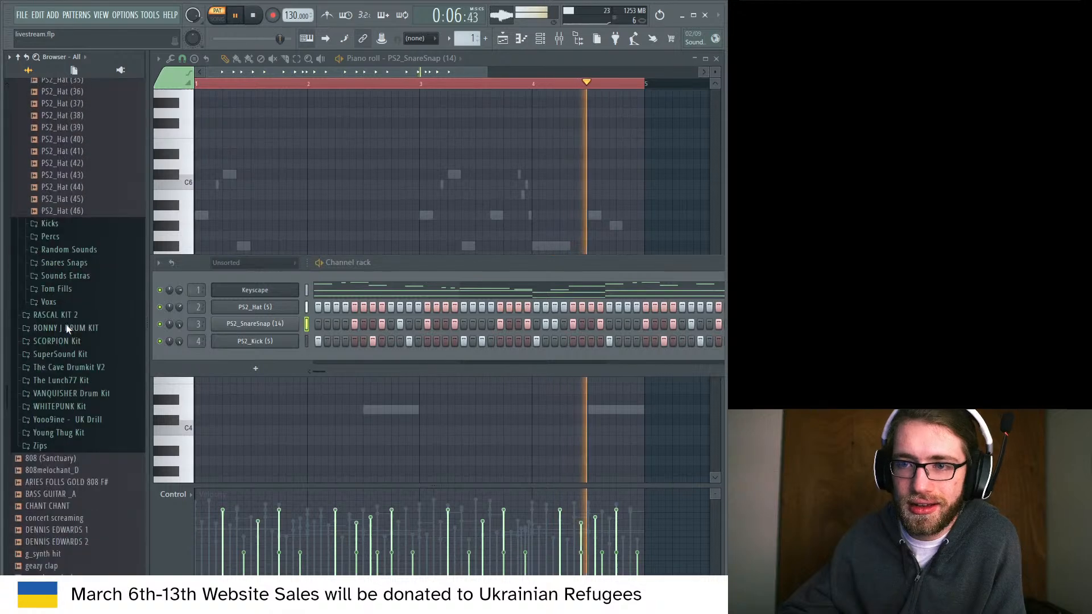
Audition the last Purple Soul hat samples and add PS2_Hat (42) as a new channel below PS2_Kick (5).
{"action": "key", "text": "space"}
{"action": "left_click", "coordinate": [94, 206]}
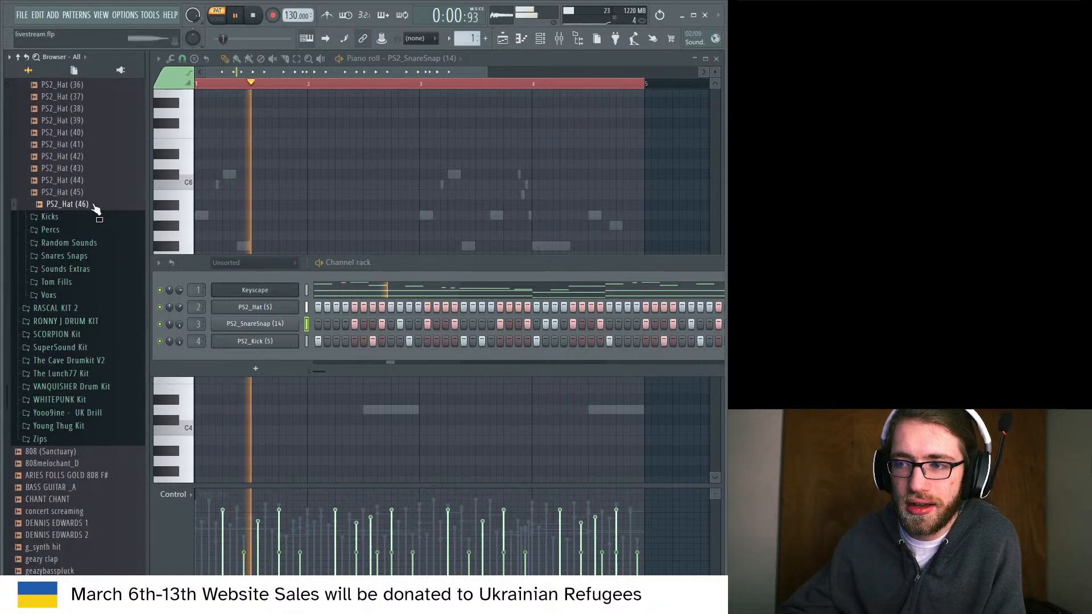
{"action": "left_click", "coordinate": [94, 193]}
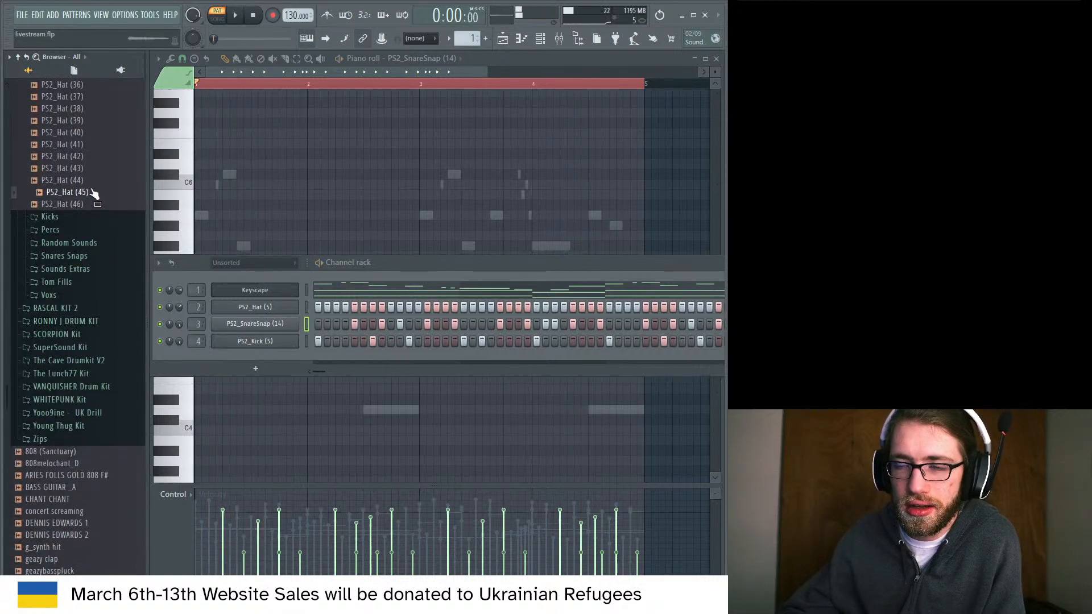
{"action": "left_click", "coordinate": [85, 169]}
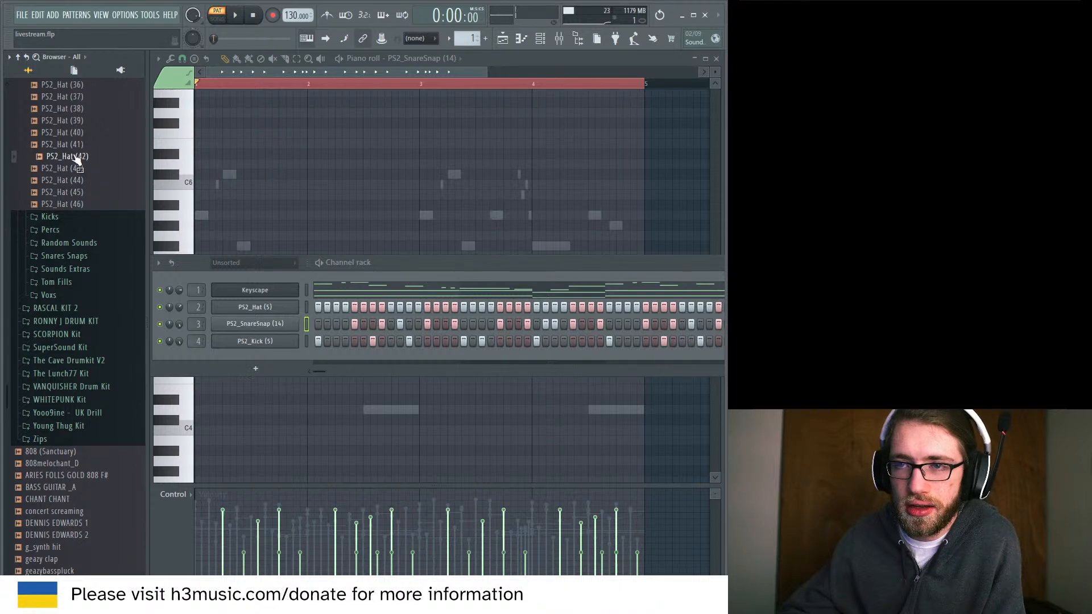
{"action": "key", "text": "space"}
{"action": "left_click_drag", "start_coordinate": [77, 161], "coordinate": [276, 359]}
Program PS2_Hat (42) hits on steps 3, 7, 27 and 31 while the pattern plays.
{"action": "left_click", "coordinate": [336, 358]}
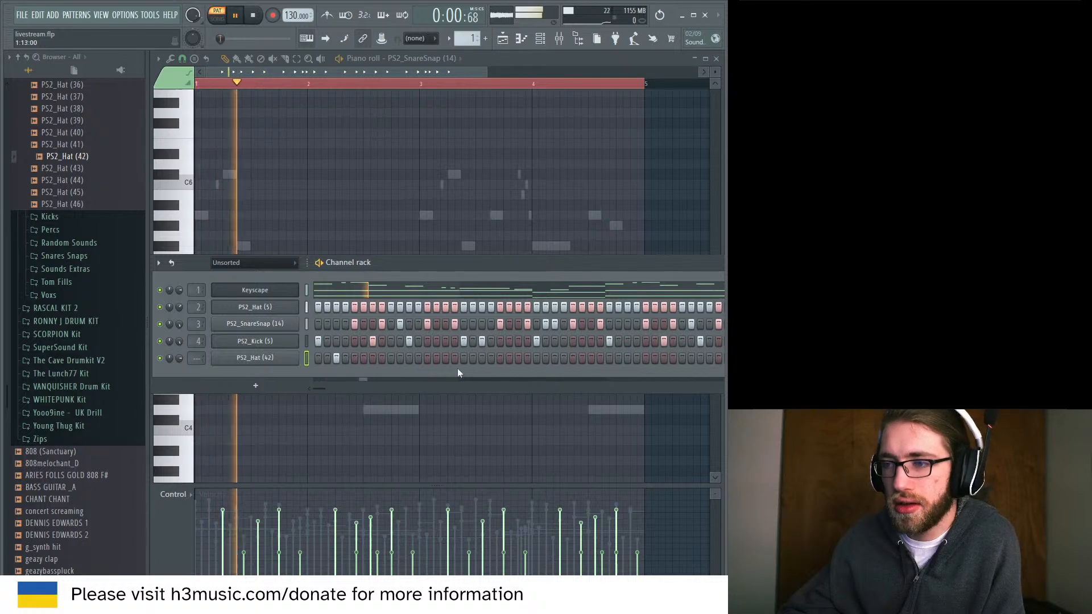
{"action": "left_click", "coordinate": [409, 358]}
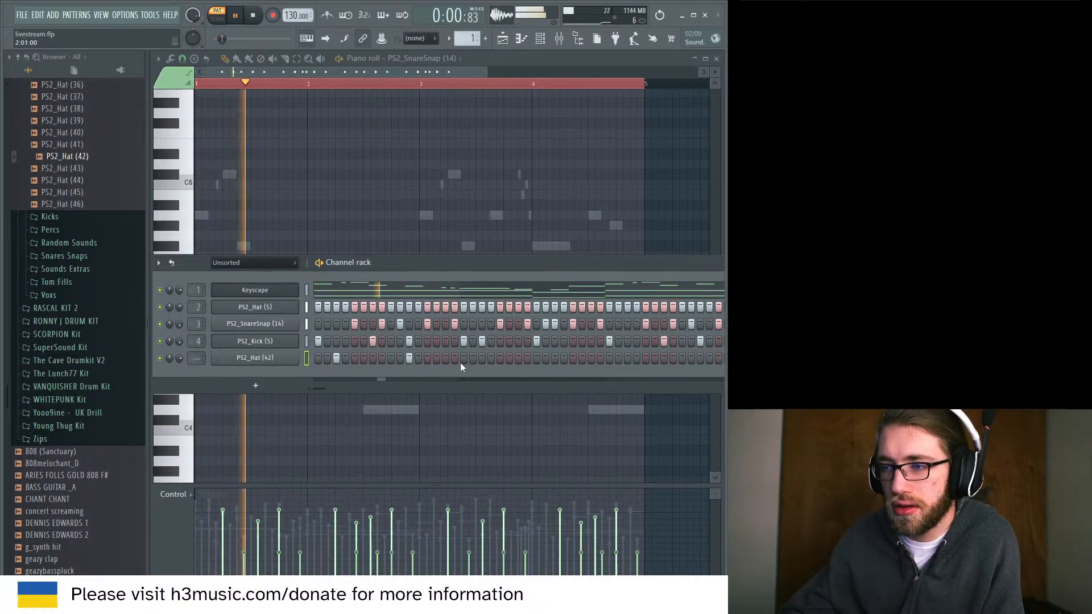
{"action": "key", "text": "space"}
{"action": "key", "text": "space"}
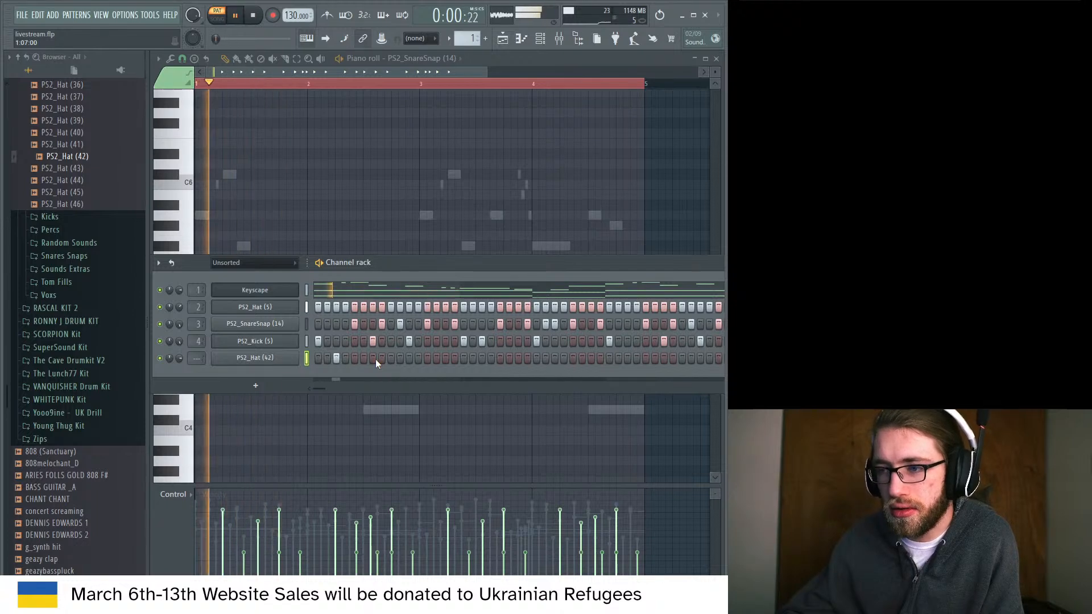
{"action": "left_click", "coordinate": [374, 359]}
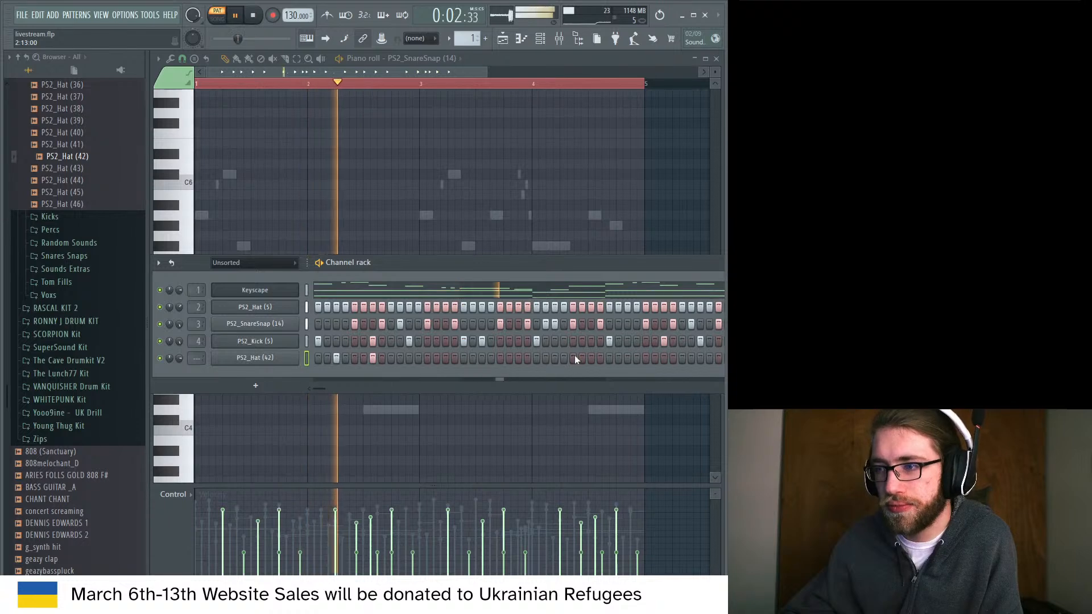
{"action": "left_click", "coordinate": [555, 359]}
{"action": "left_click", "coordinate": [591, 358]}
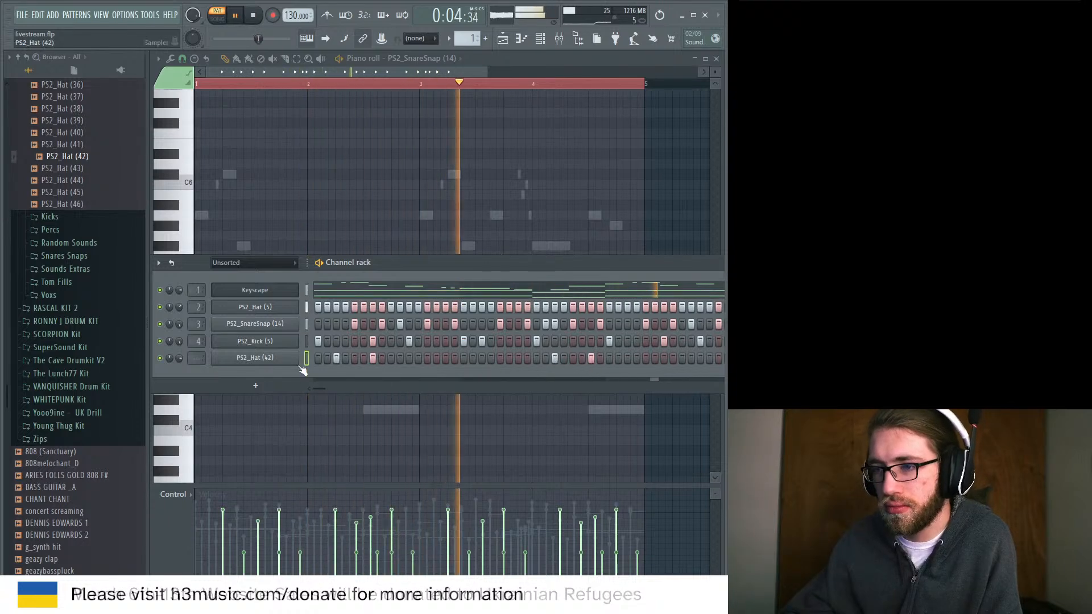
Route PS2_Hat (42) to mixer track 5, normalize its sample, and enable a volume envelope with decay, sustain and release at minimum.
{"action": "key", "text": "space"}
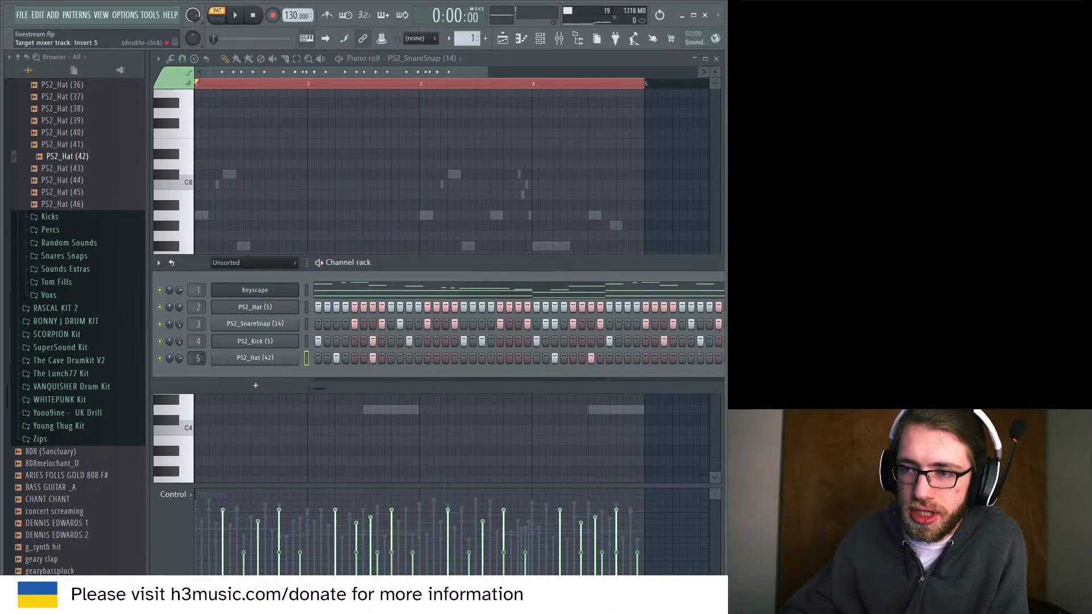
{"action": "left_click", "coordinate": [248, 360]}
{"action": "left_click", "coordinate": [400, 303]}
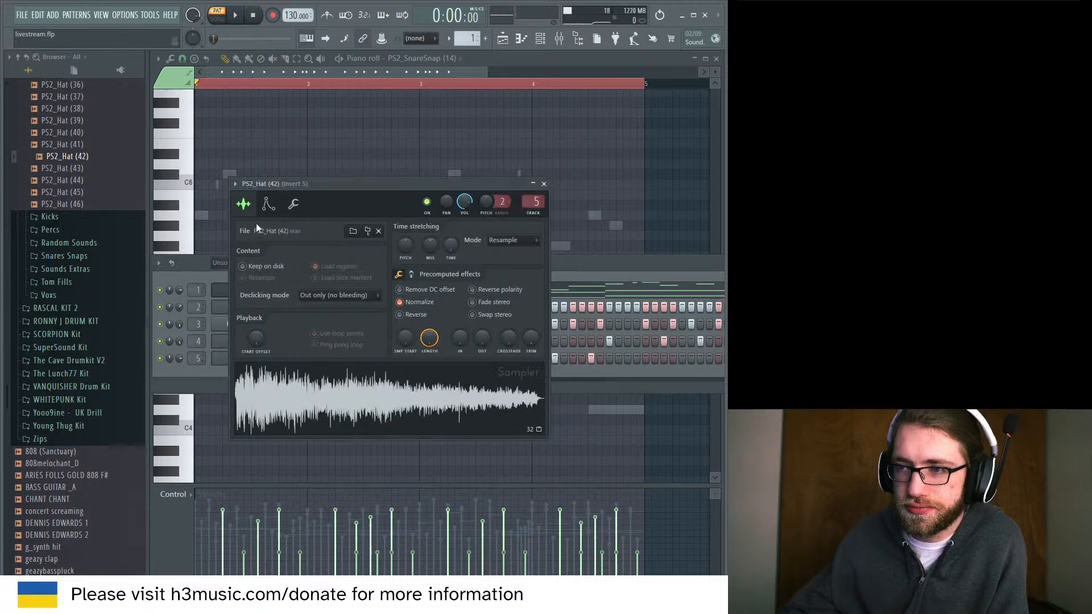
{"action": "left_click", "coordinate": [268, 204]}
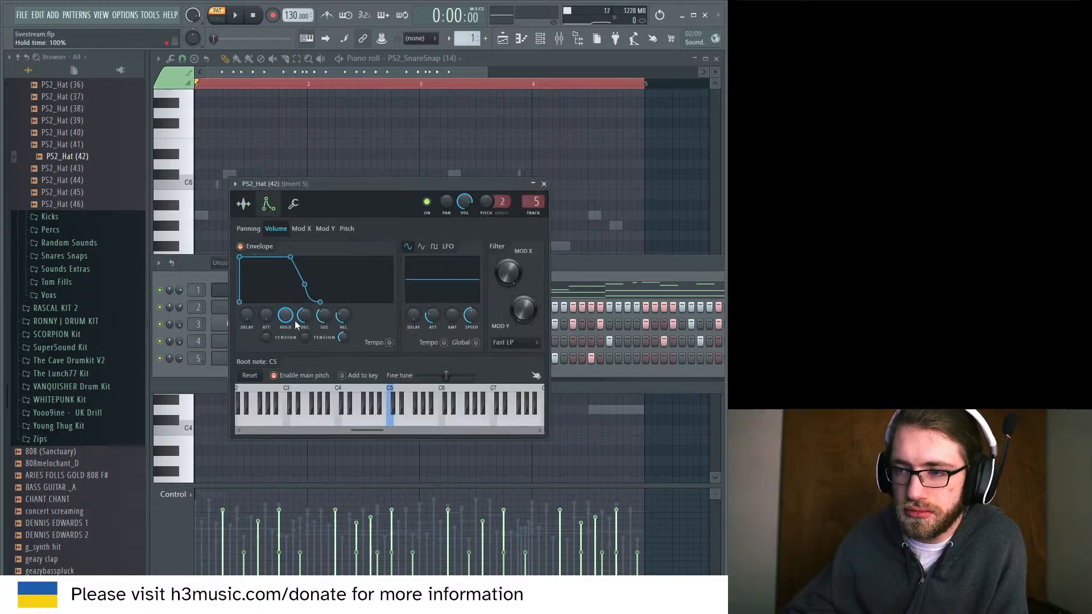
{"action": "key", "text": "space"}
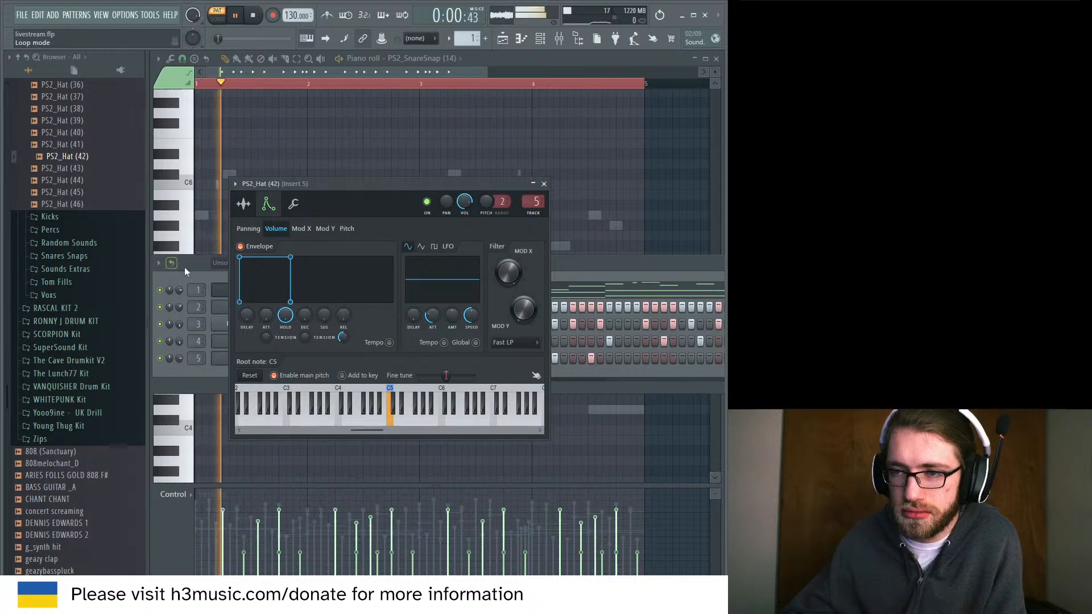
{"action": "left_click", "coordinate": [187, 267]}
In the PS2_Hat (42) piano roll, lengthen the first note to two steps, remove the stray D5 note, and replay the pattern.
{"action": "right_click", "coordinate": [297, 357]}
{"action": "left_click", "coordinate": [314, 359]}
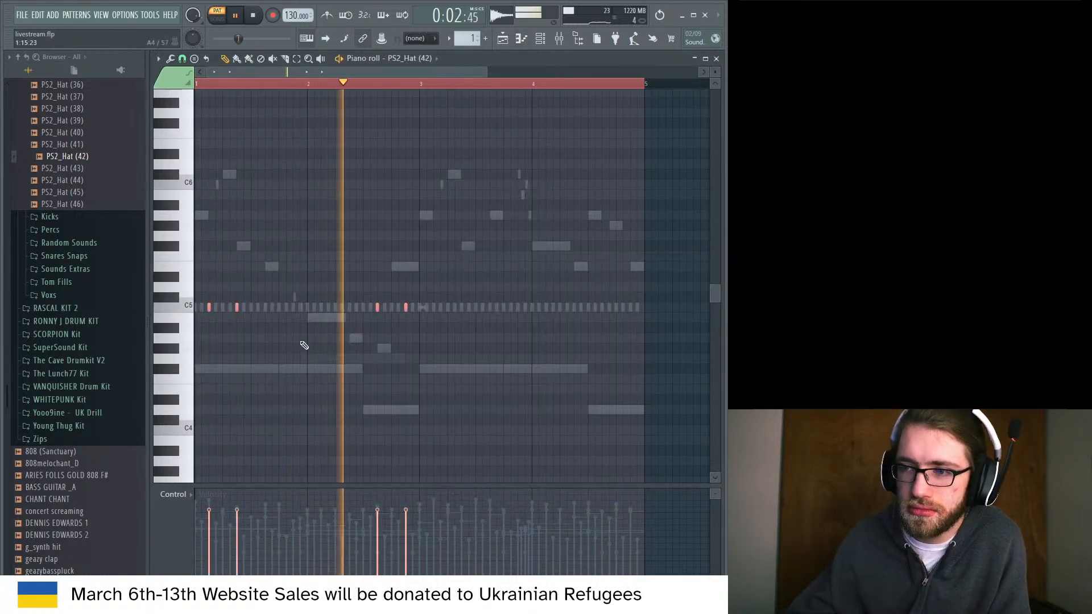
{"action": "left_click_drag", "start_coordinate": [238, 307], "coordinate": [243, 307]}
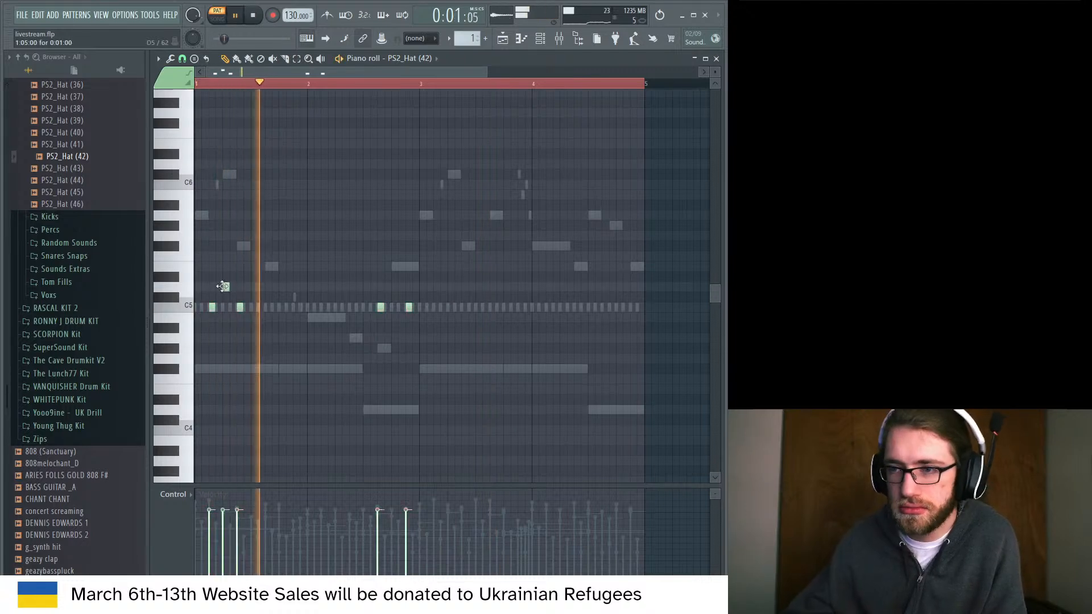
{"action": "left_click", "coordinate": [226, 287]}
{"action": "left_click_drag", "start_coordinate": [221, 304], "coordinate": [225, 303]}
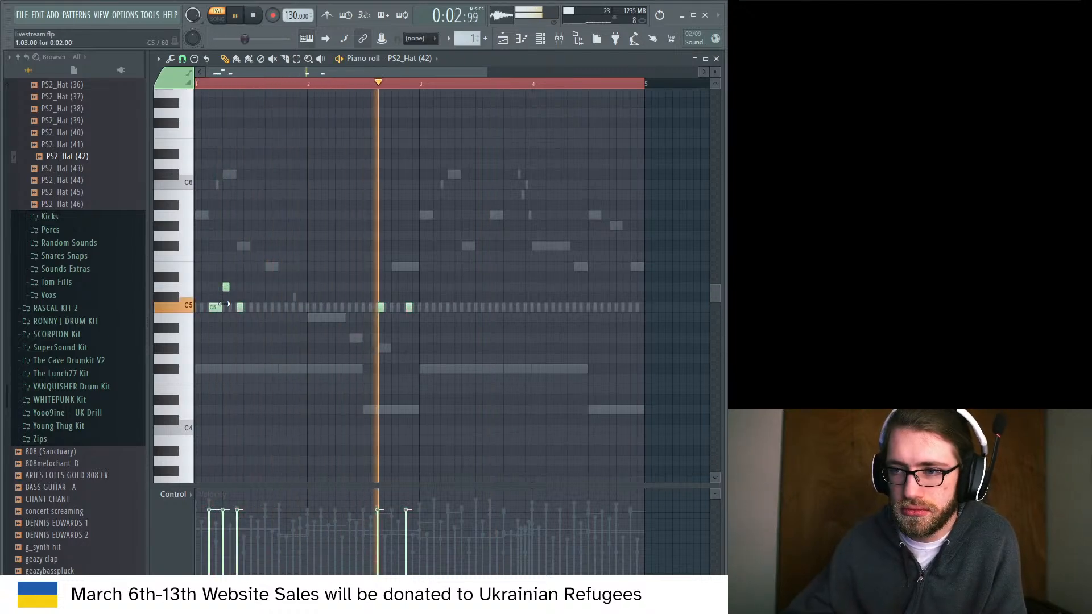
{"action": "key", "text": "space"}
{"action": "right_click", "coordinate": [227, 289]}
{"action": "key", "text": "space"}
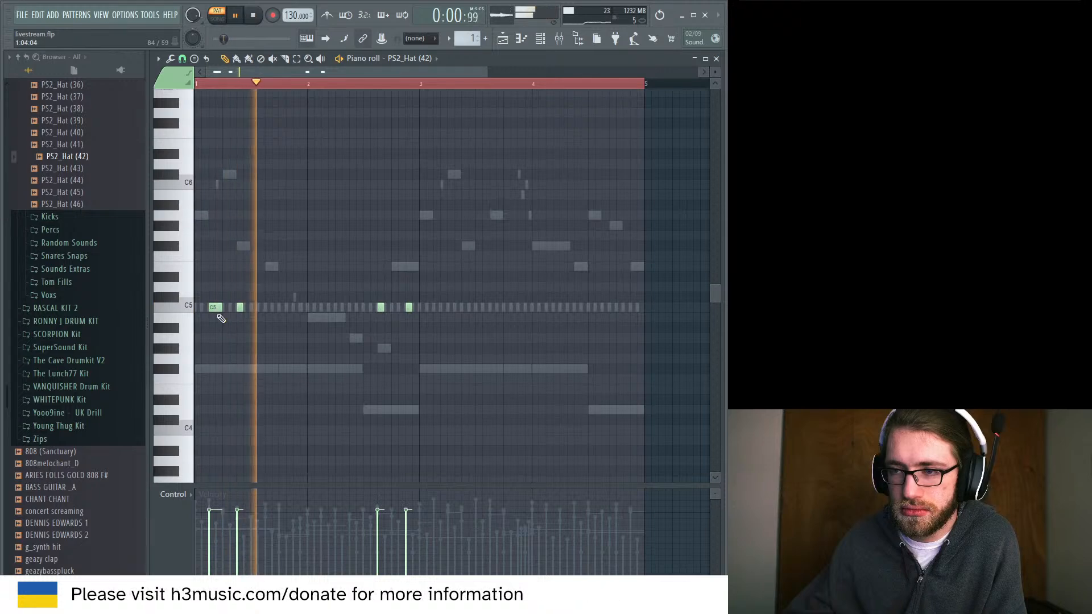
Lengthen the remaining three PS2_Hat (42) notes to two steps each and play the pattern.
{"action": "key", "text": "Tab"}
{"action": "left_click", "coordinate": [371, 77]}
{"action": "key", "text": "space"}
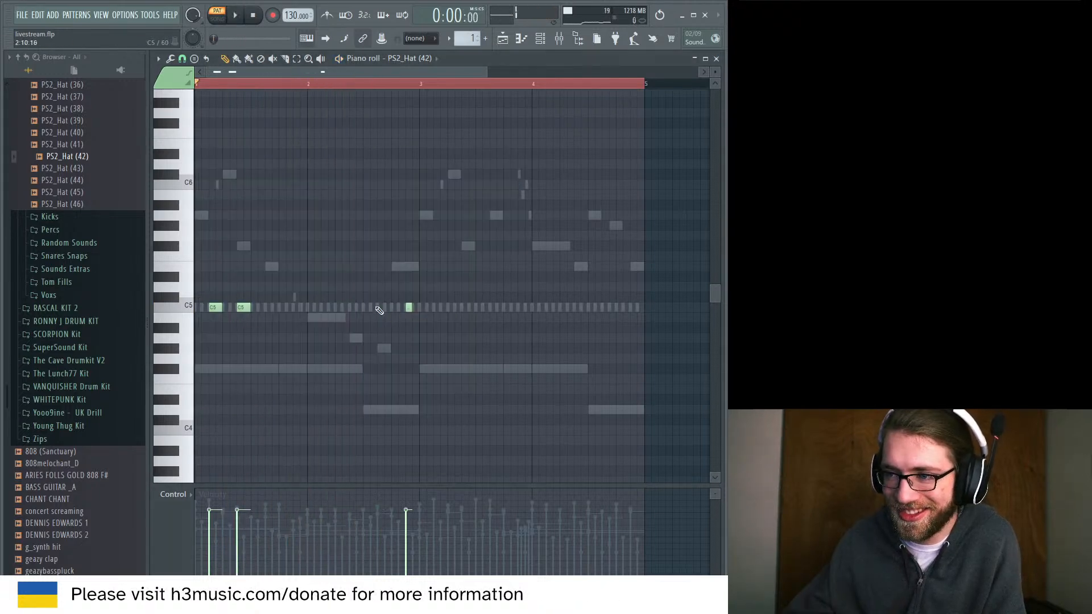
{"action": "left_click", "coordinate": [411, 307]}
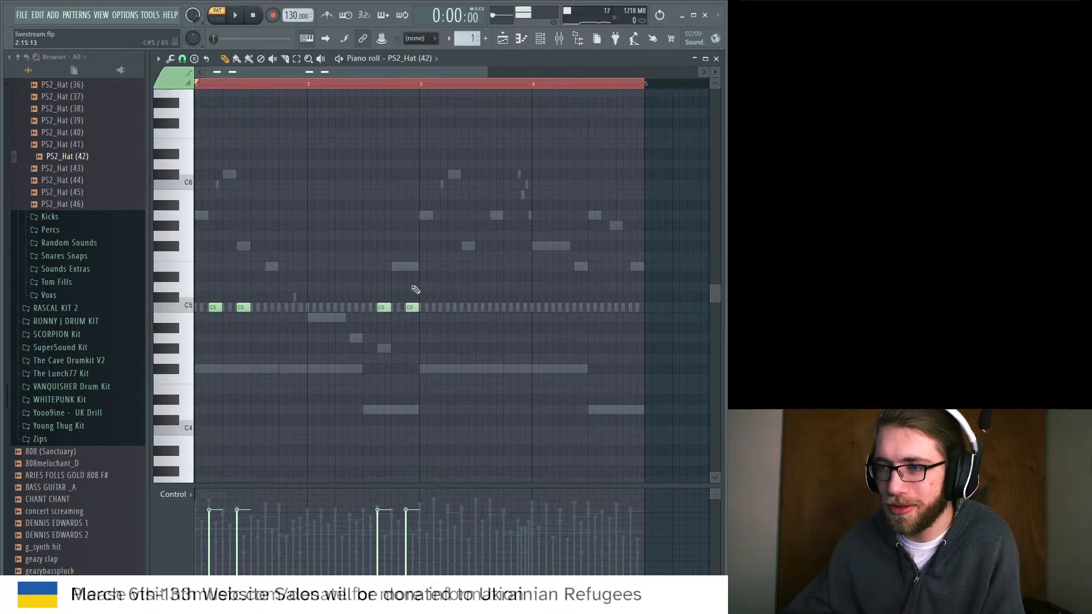
{"action": "key", "text": "space"}
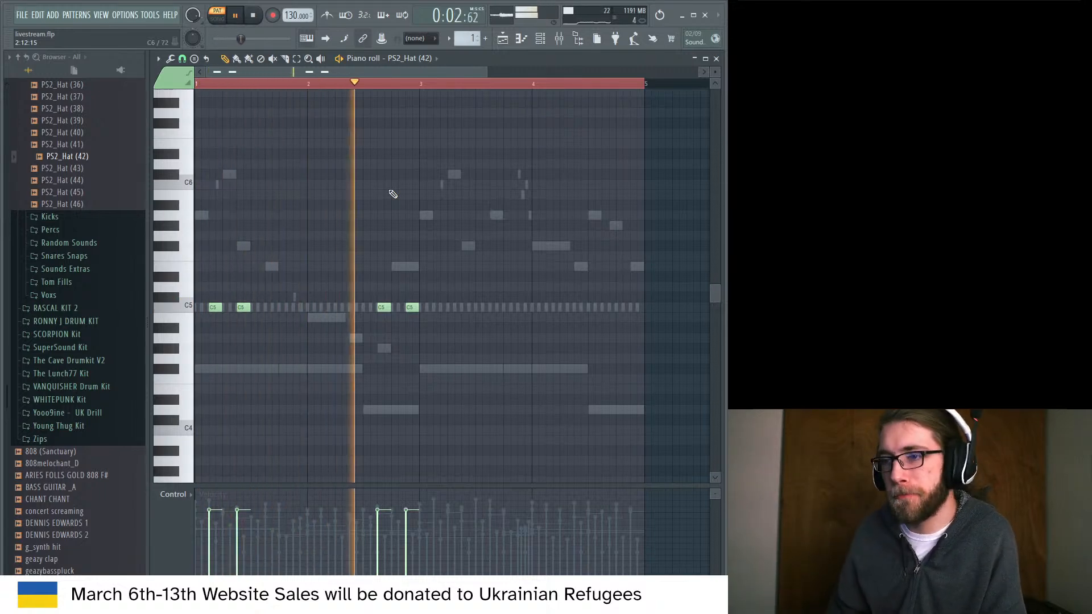
{"action": "key", "text": "space"}
{"action": "key", "text": "space"}
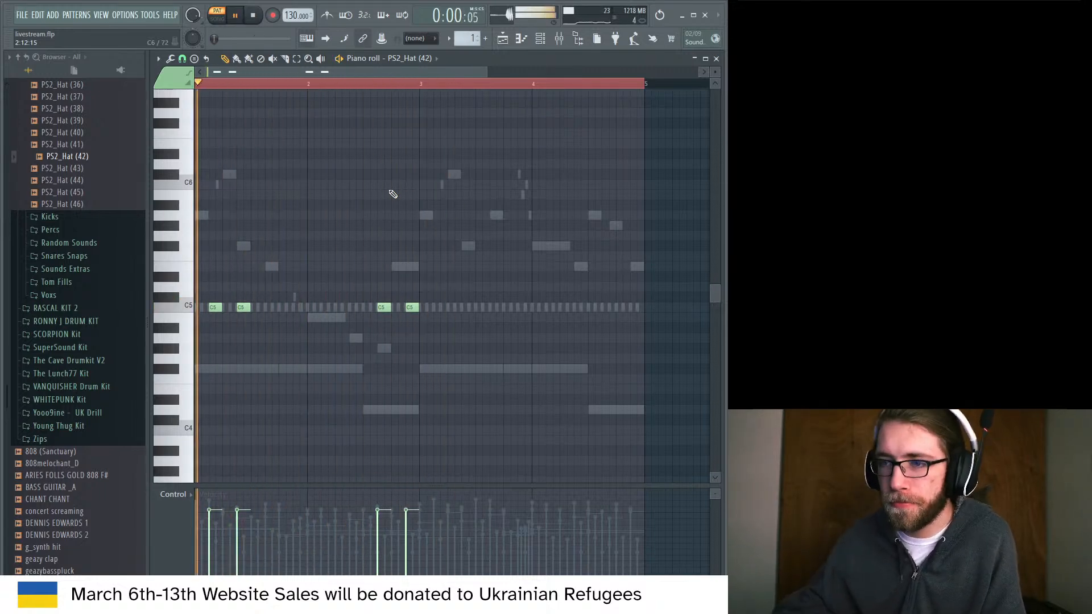
Duplicate the four PS2_Hat (42) notes into bars 3 and 4 and replay the pattern.
{"action": "key", "text": "ctrl+a"}
{"action": "left_click_drag", "start_coordinate": [217, 306], "coordinate": [450, 304]}
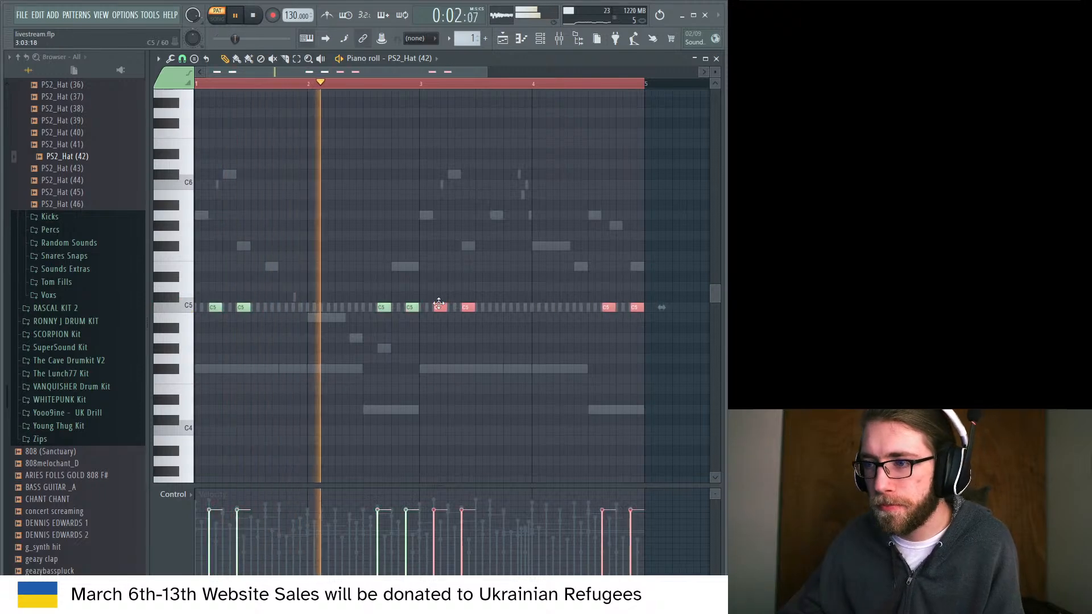
{"action": "key", "text": "space"}
{"action": "key", "text": "space"}
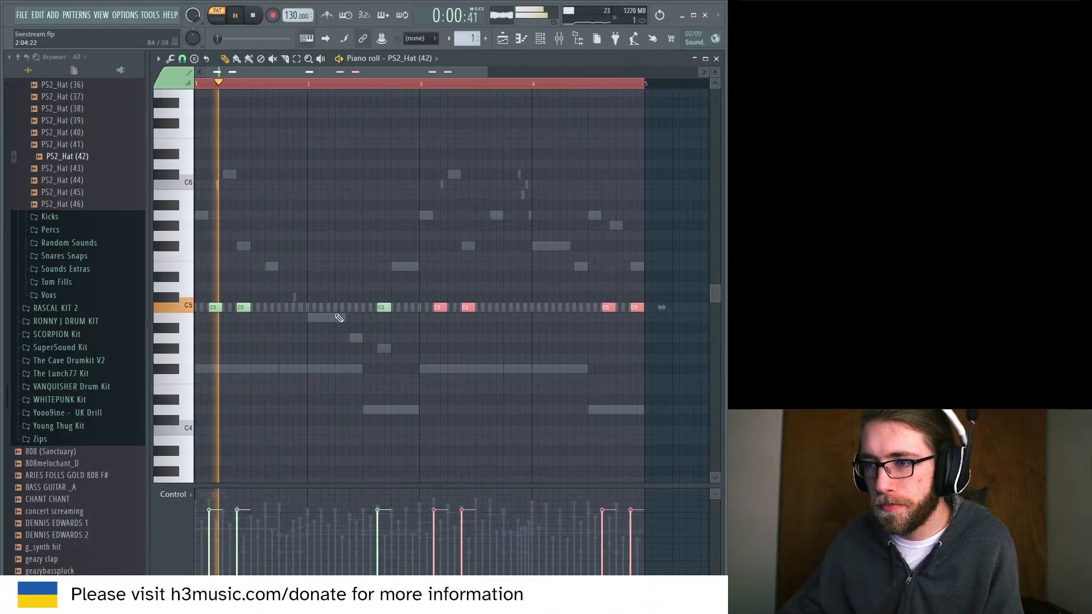
Try two-step PS2_Hat (42) notes at 2:03, 2:07 and 2:15 in place of the 2:11 note during playback.
{"action": "left_click", "coordinate": [324, 307]}
{"action": "left_click", "coordinate": [352, 310]}
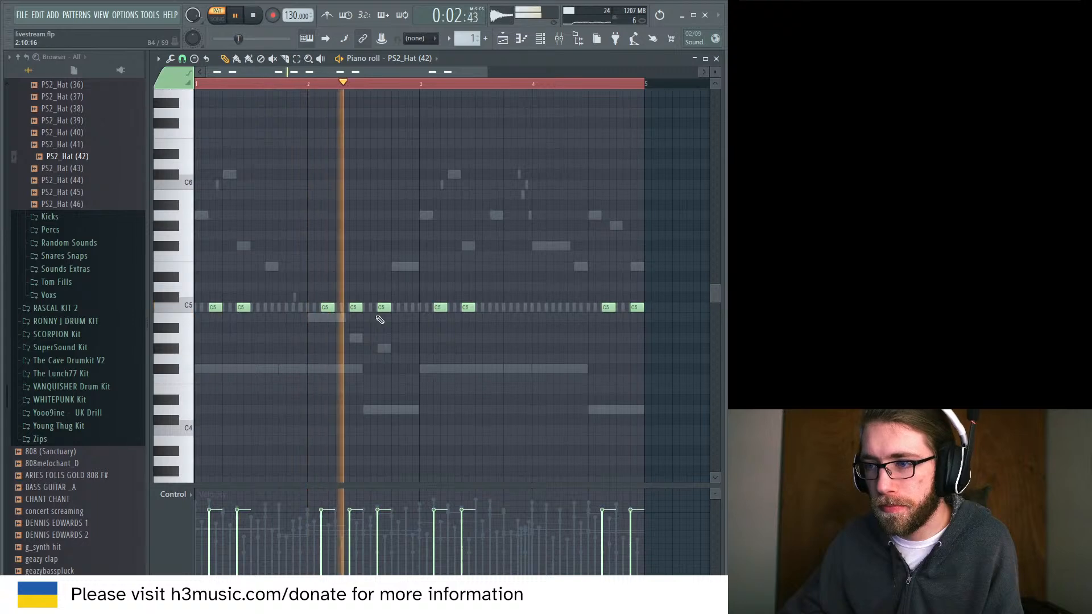
{"action": "right_click", "coordinate": [381, 309]}
{"action": "key", "text": "space"}
{"action": "key", "text": "space"}
{"action": "right_click", "coordinate": [330, 307]}
{"action": "left_click", "coordinate": [411, 308]}
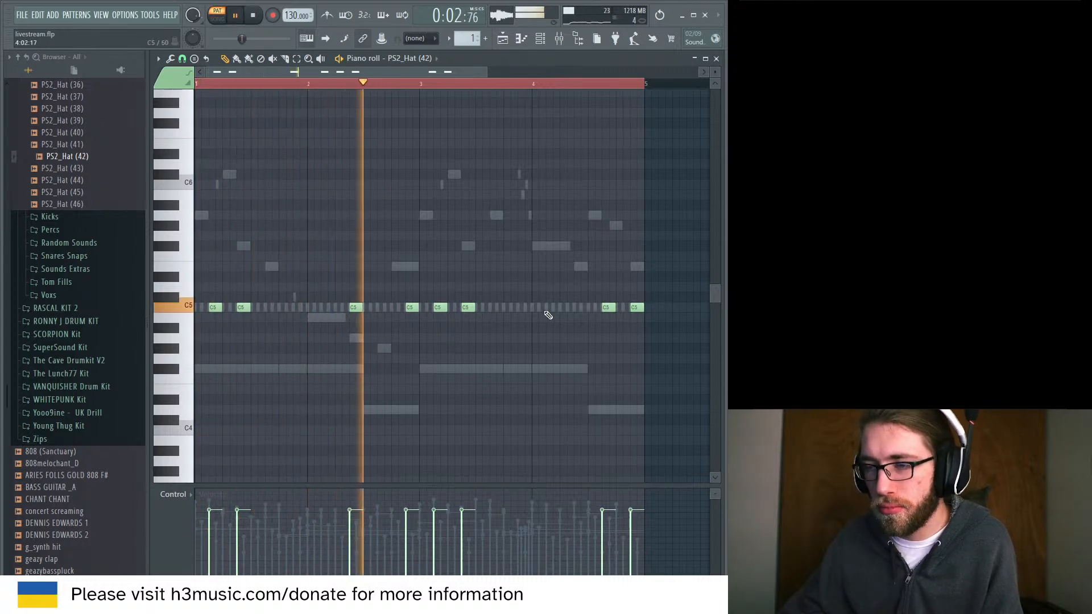
Try a PS2_Hat (42) note at 4:07, remove the 4:11 note and the bar 3 notes, and stop playback.
{"action": "left_click", "coordinate": [580, 306]}
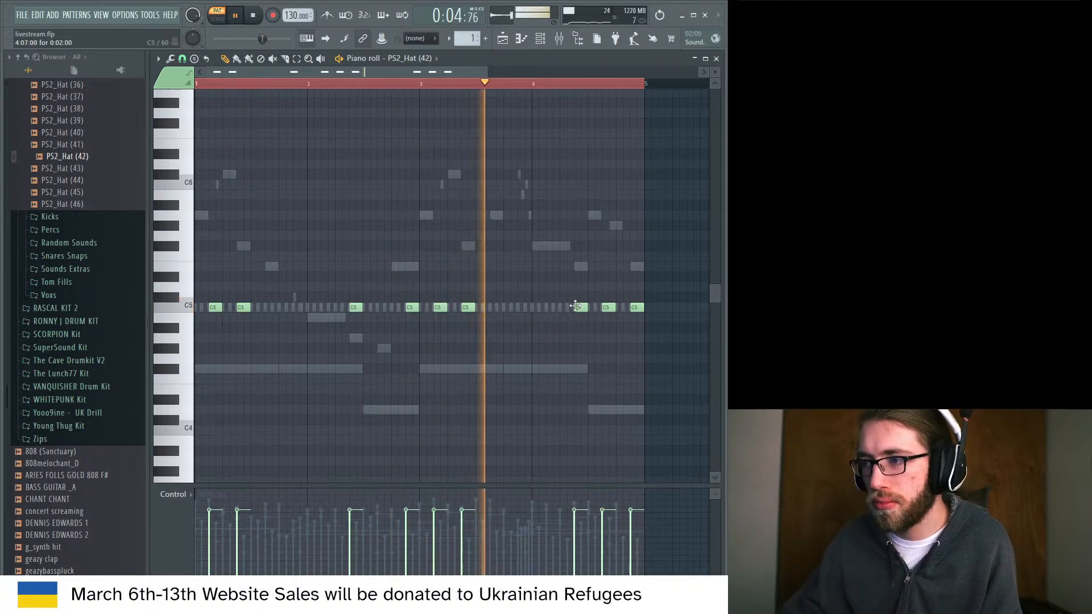
{"action": "right_click", "coordinate": [608, 309]}
{"action": "right_click", "coordinate": [472, 306]}
{"action": "key", "text": "space"}
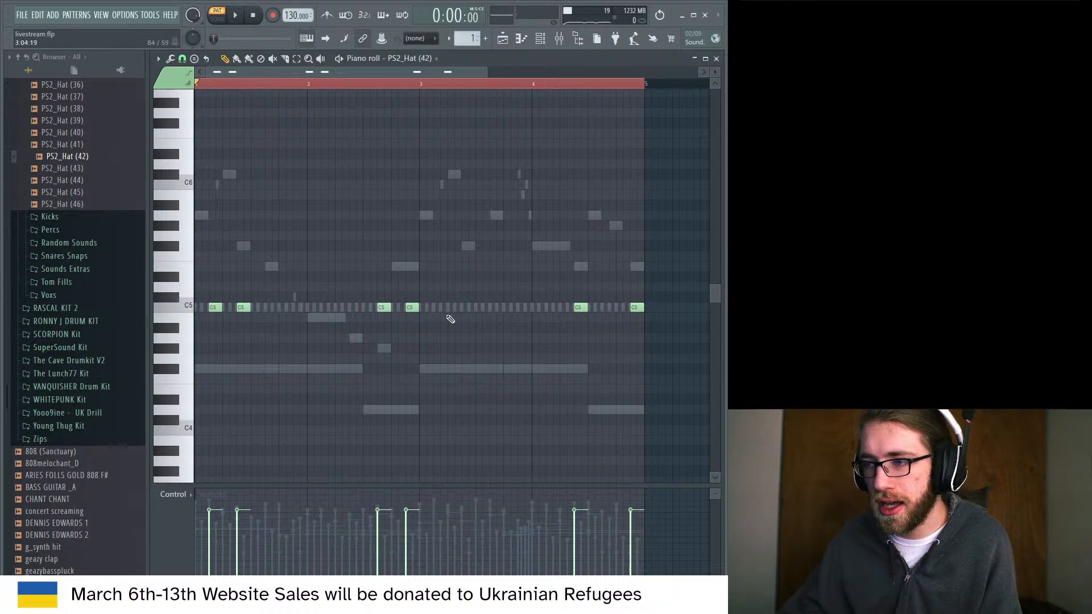
Replace the two remaining bar 4 PS2_Hat (42) notes with two-step notes at 3:15 and 4:03 while the pattern plays.
{"action": "key", "text": "space"}
{"action": "right_click", "coordinate": [581, 308]}
{"action": "right_click", "coordinate": [636, 308]}
{"action": "left_click", "coordinate": [519, 308]}
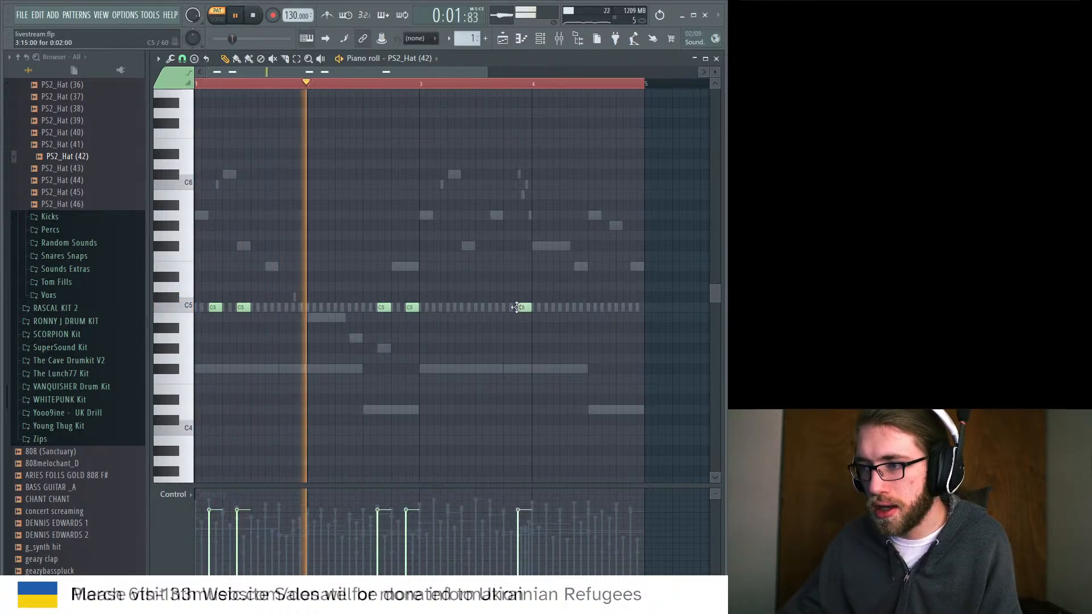
{"action": "left_click", "coordinate": [547, 307]}
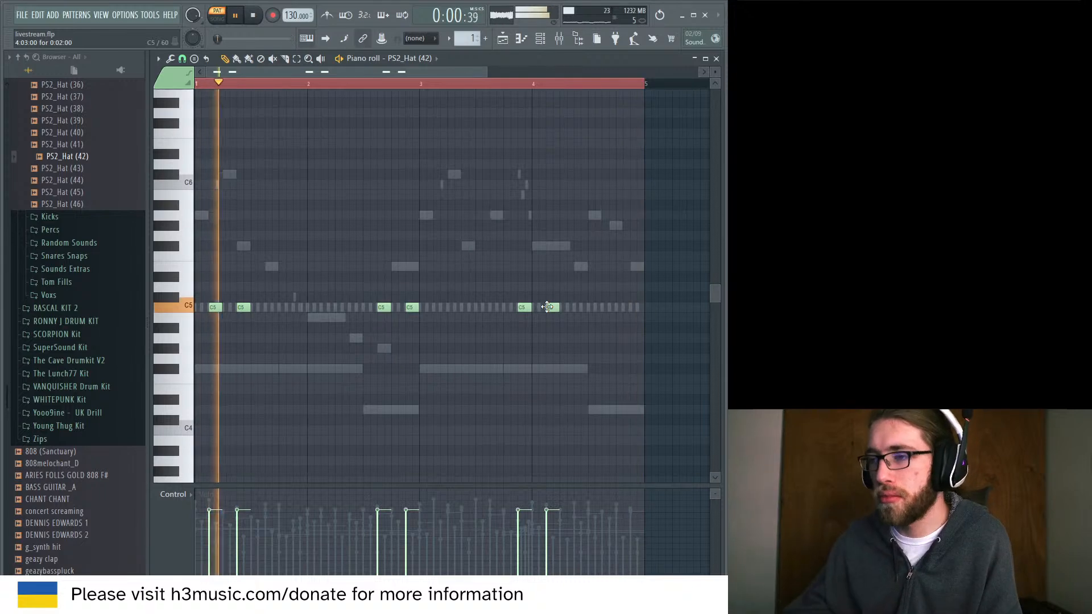
Lower the volume of mixer track 5 to about 90% (-2.4 dB), return to the channel rack and stop playback.
{"action": "left_click", "coordinate": [540, 39]}
{"action": "left_click", "coordinate": [241, 358]}
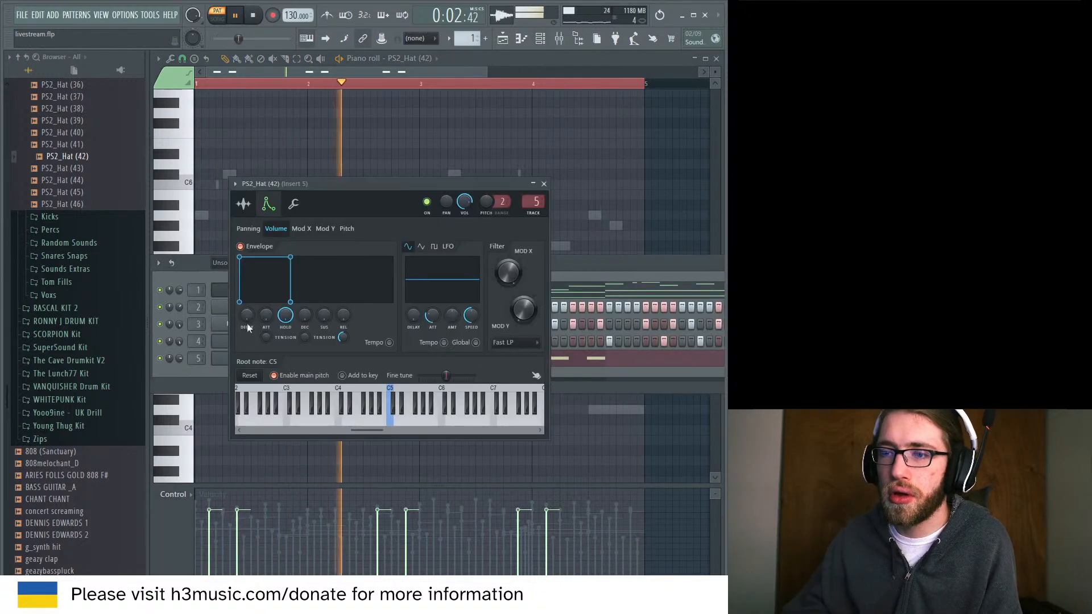
{"action": "key", "text": "F9"}
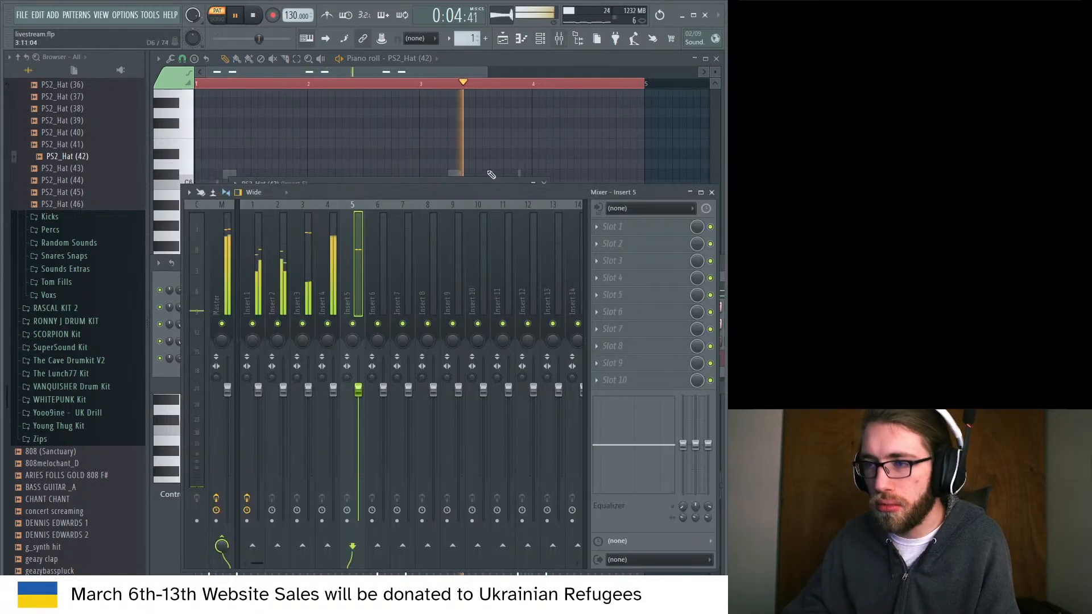
{"action": "left_click_drag", "start_coordinate": [359, 391], "coordinate": [360, 405]}
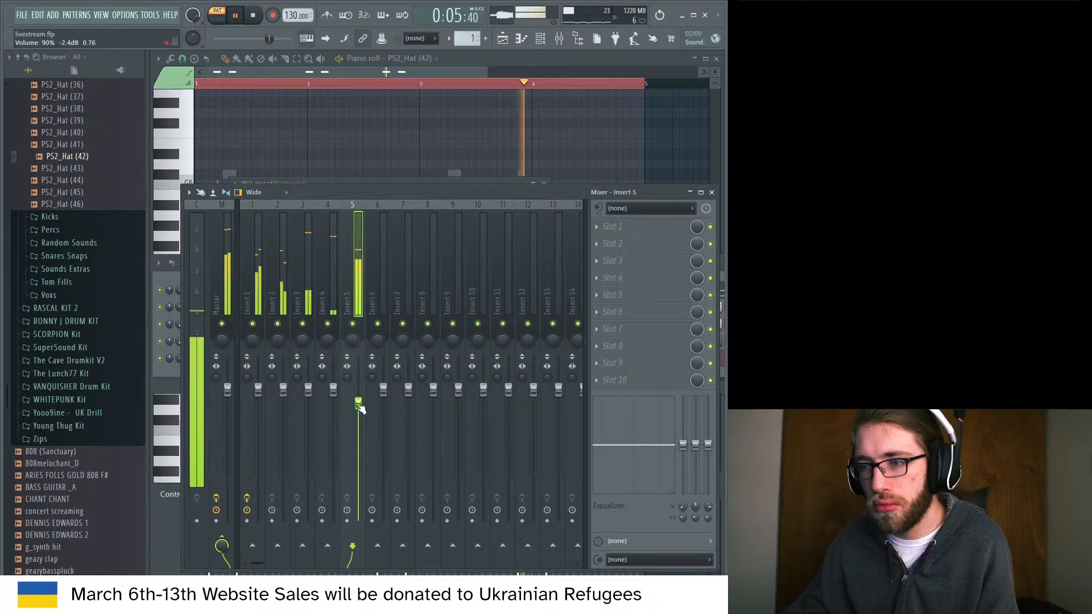
{"action": "left_click", "coordinate": [179, 279]}
{"action": "key", "text": "space"}
Add PS2_Crash (3) from the Purple Soul V2 Kit as a channel, place a hit on step 1, and route it to mixer track 6.
{"action": "scroll", "coordinate": [66, 275], "scroll_direction": "up", "scroll_amount": 15}
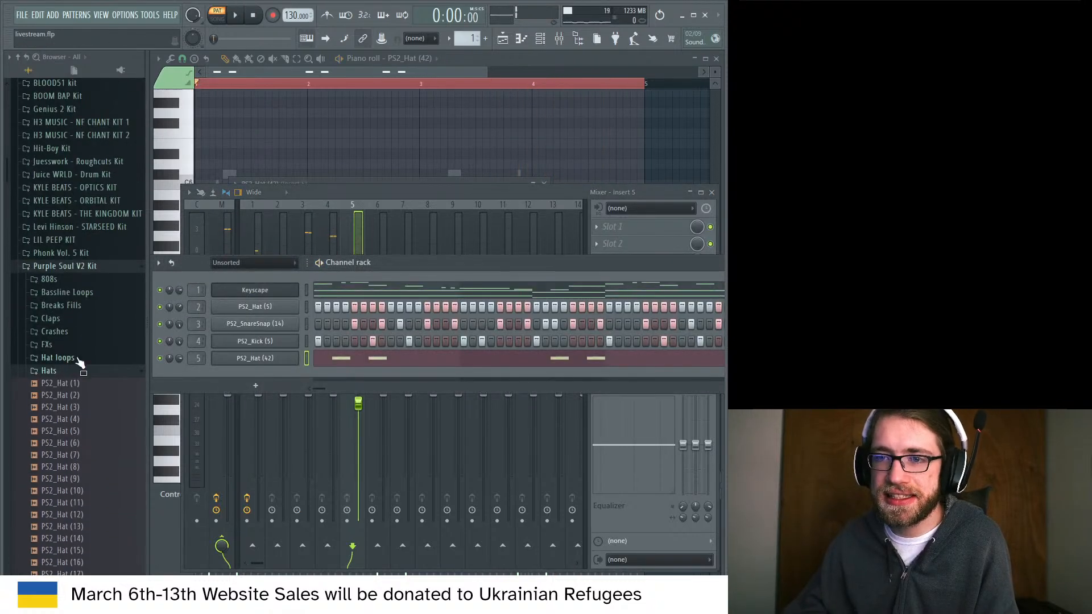
{"action": "left_click", "coordinate": [72, 332]}
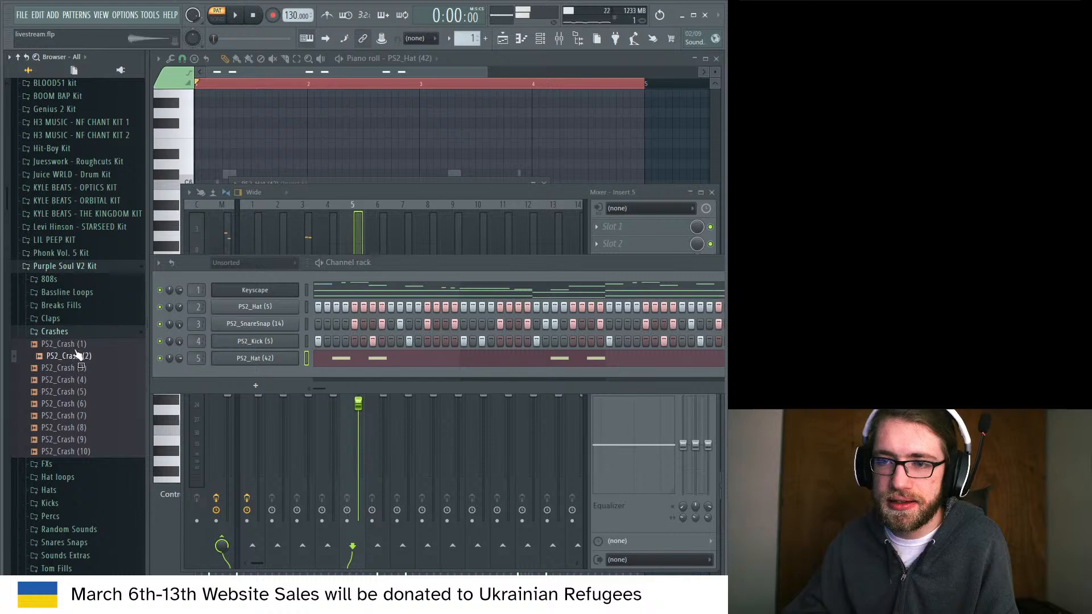
{"action": "left_click_drag", "start_coordinate": [80, 394], "coordinate": [363, 371]}
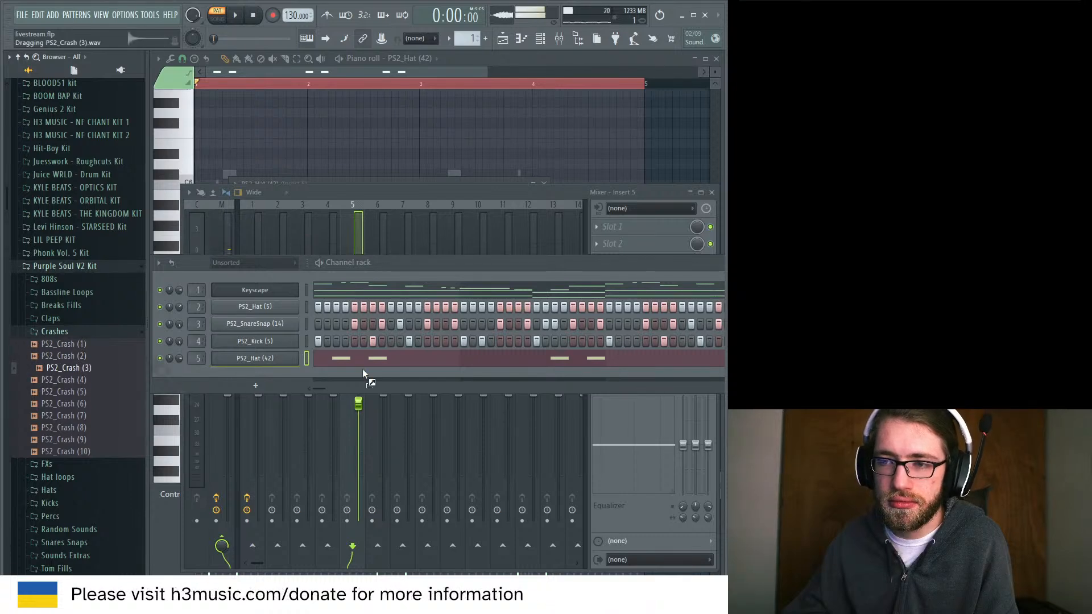
{"action": "left_click_drag", "start_coordinate": [295, 373], "coordinate": [320, 384]}
{"action": "key", "text": "space"}
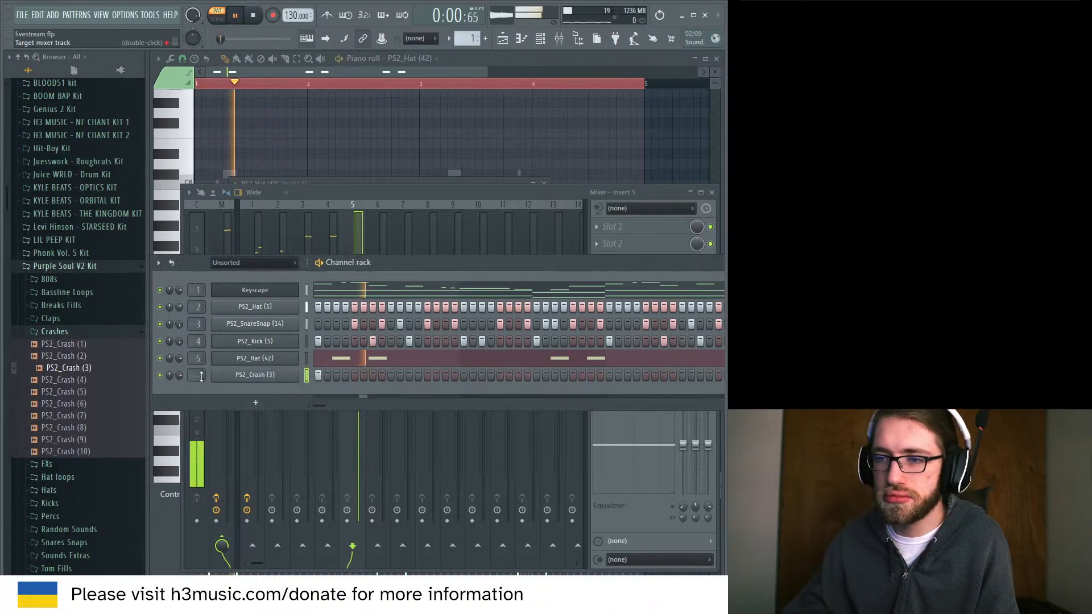
{"action": "key", "text": "space"}
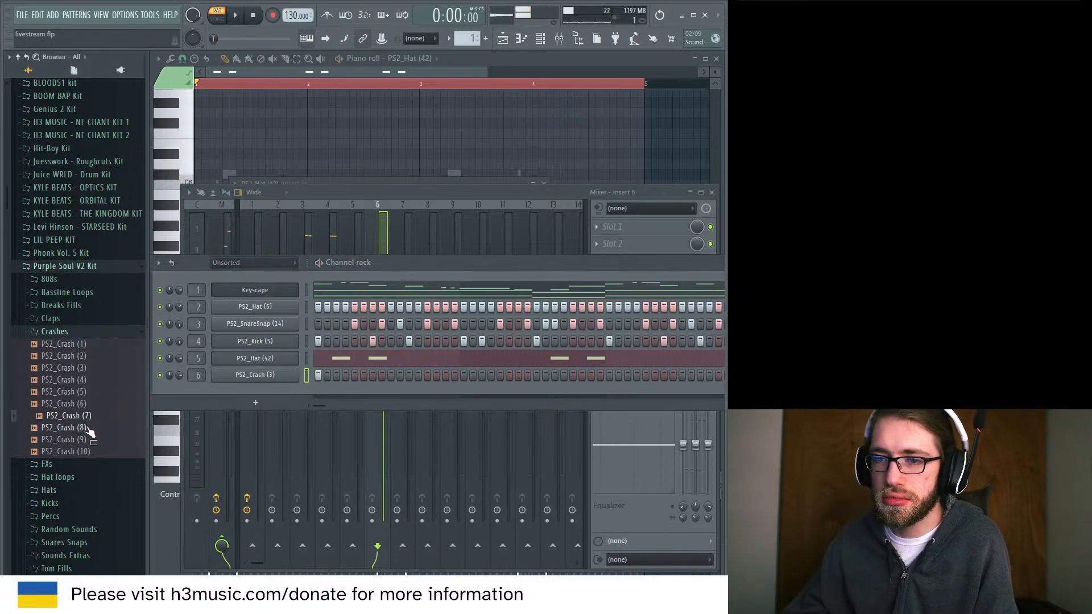
Audition the other crash samples through PS2_Crash (10), replay the pattern, and collapse the Purple Soul V2 Kit folder.
{"action": "left_click", "coordinate": [86, 451]}
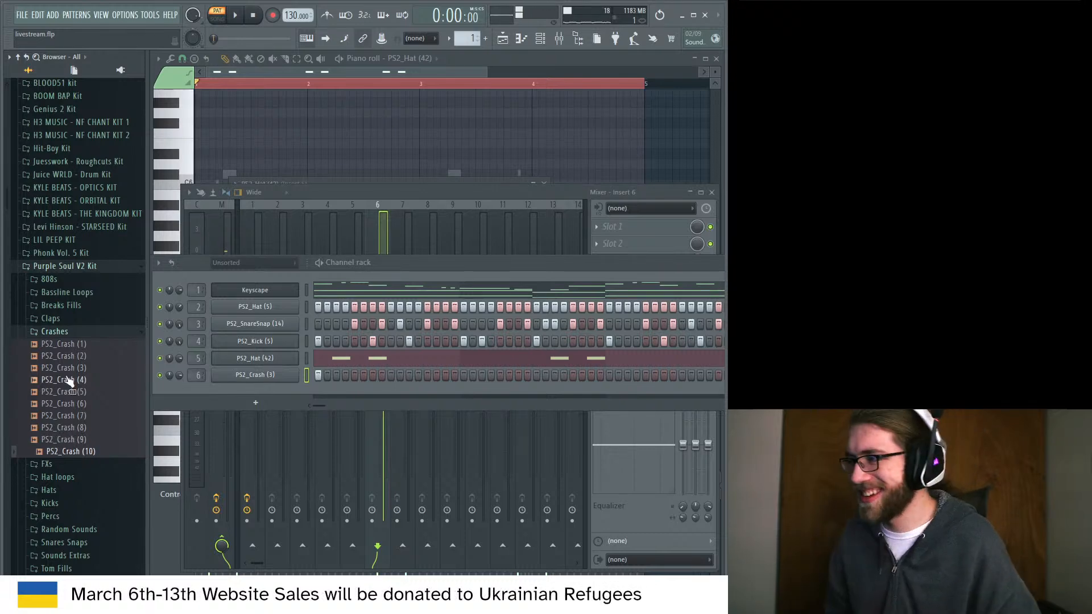
{"action": "key", "text": "space"}
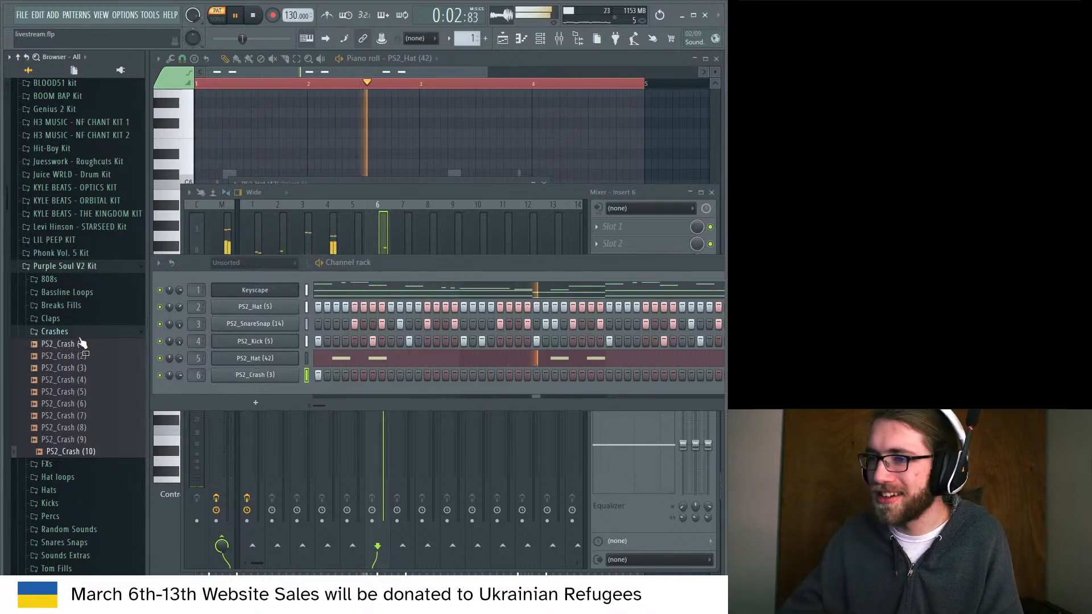
{"action": "left_click", "coordinate": [12, 266]}
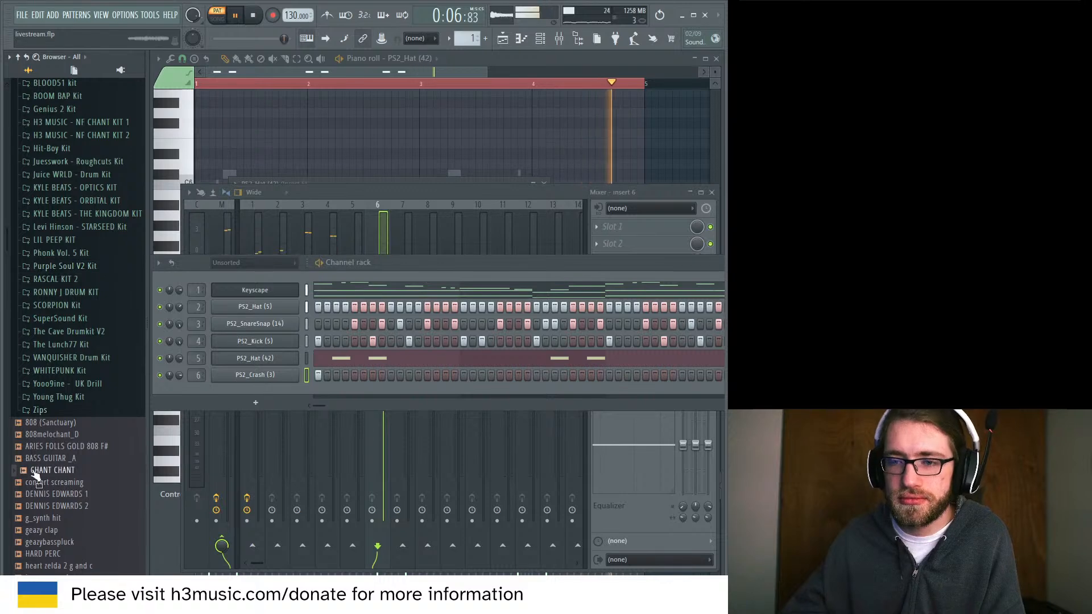
Add the CHANT CHANT sample as a new channel, place a hit on step 3, and play the pattern.
{"action": "key", "text": "space"}
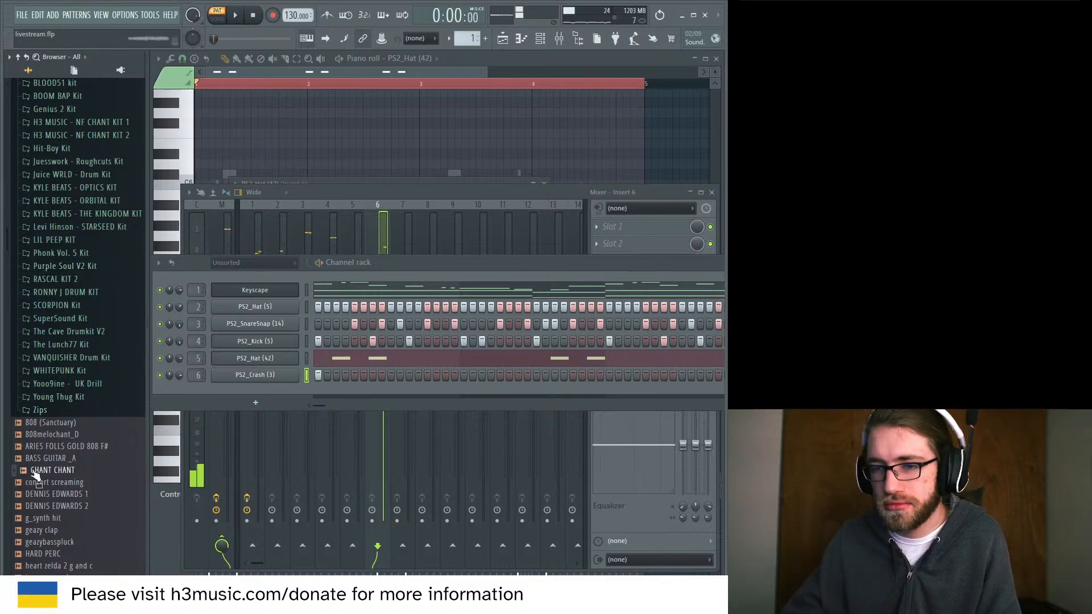
{"action": "left_click_drag", "start_coordinate": [277, 399], "coordinate": [278, 398]}
{"action": "key", "text": "space"}
{"action": "left_click", "coordinate": [336, 391]}
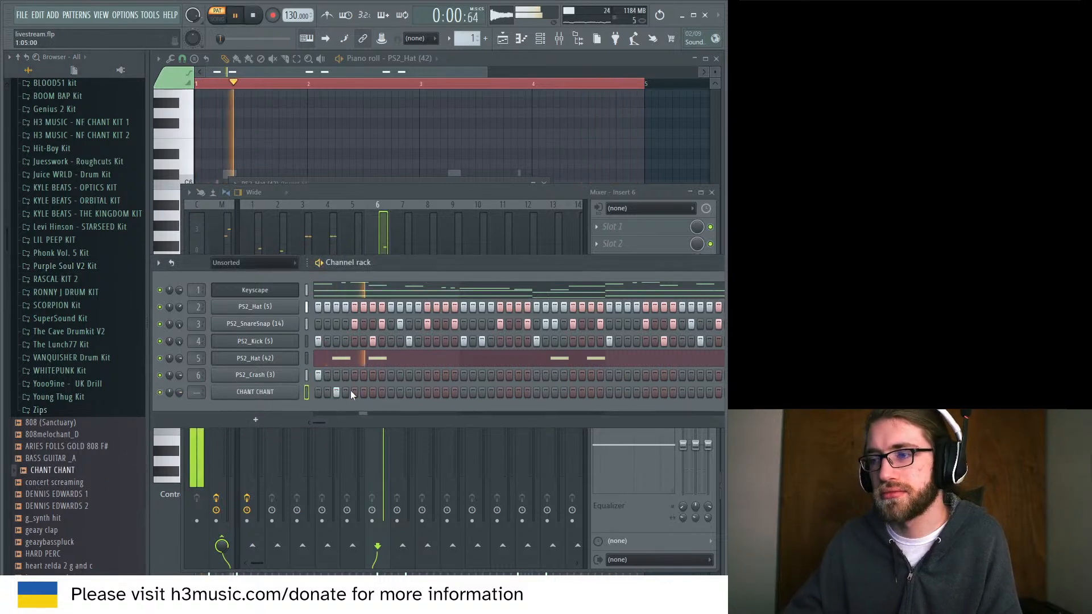
{"action": "key", "text": "space"}
{"action": "key", "text": "space"}
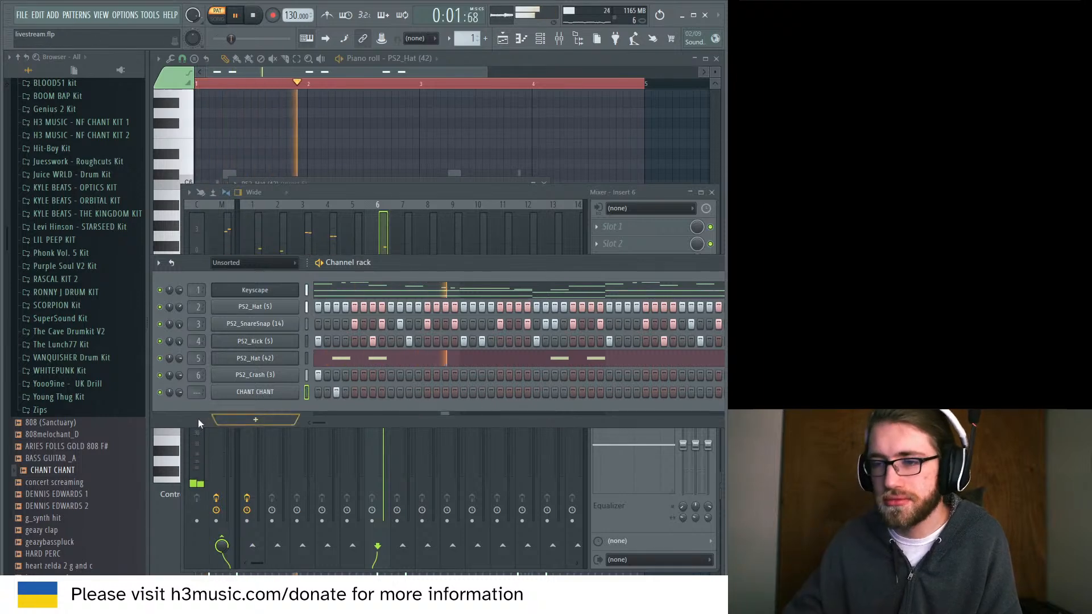
Route CHANT CHANT to mixer track 7 and add a hit on step 19 while the pattern plays.
{"action": "double_click", "coordinate": [196, 393]}
{"action": "key", "text": "space"}
{"action": "key", "text": "space"}
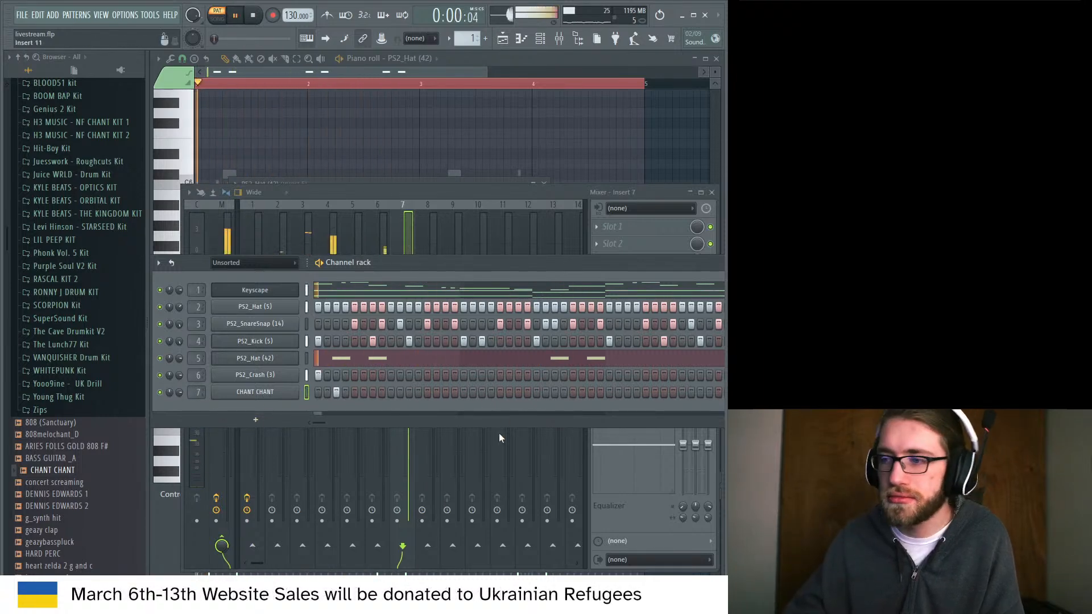
{"action": "left_click", "coordinate": [483, 393]}
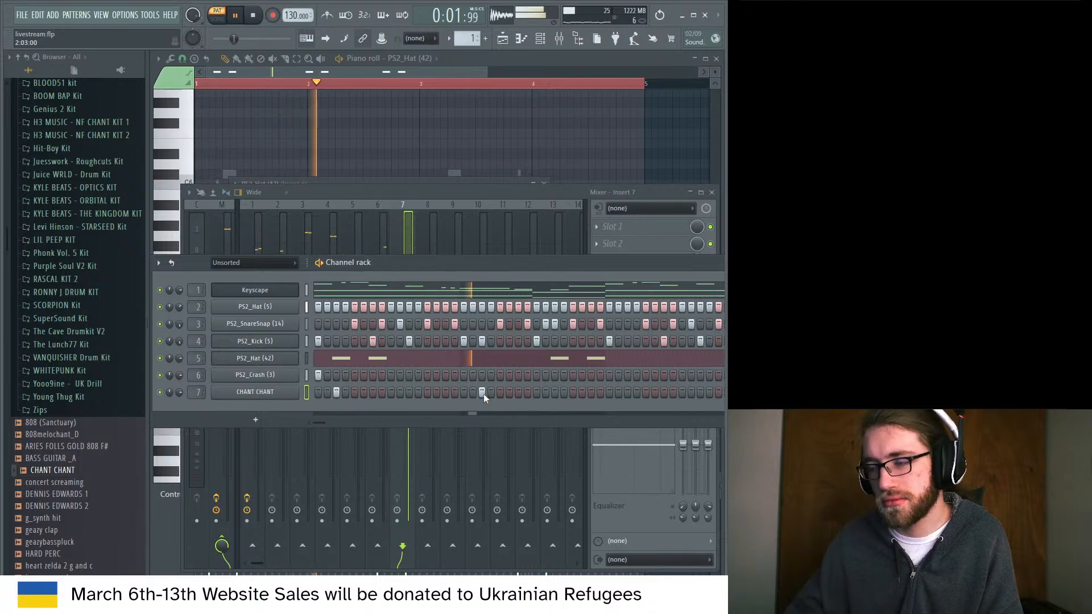
{"action": "key", "text": "space"}
In the CHANT CHANT piano roll, copy the 2:03 note to 4:03 and play the pattern.
{"action": "right_click", "coordinate": [297, 391]}
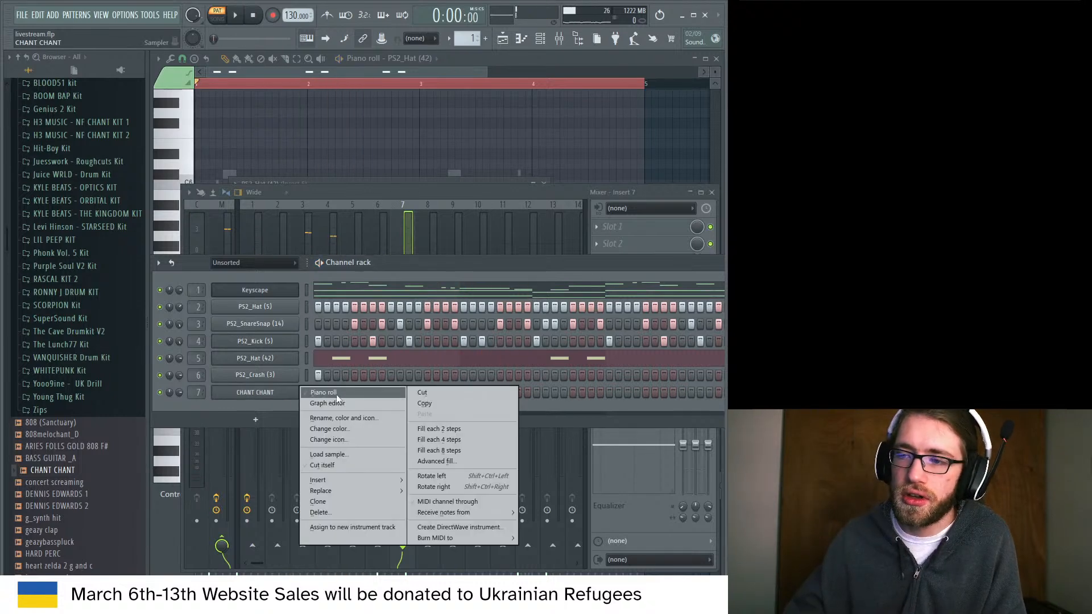
{"action": "left_click", "coordinate": [330, 387]}
{"action": "left_click_drag", "start_coordinate": [320, 317], "coordinate": [439, 320], "text": "shift"}
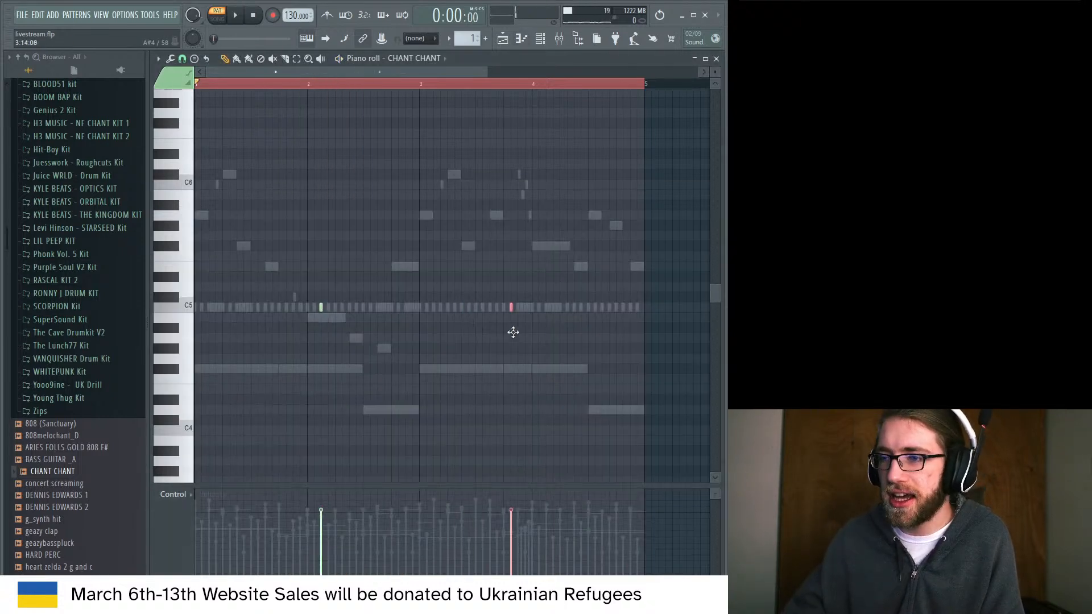
{"action": "key", "text": "space"}
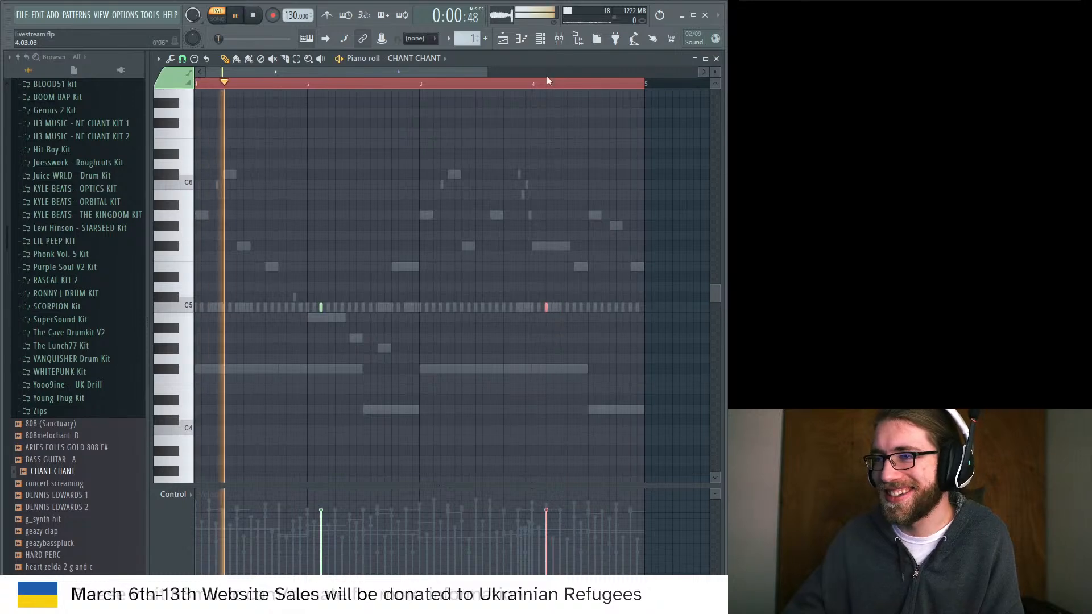
Return to the channel rack and audition loose samples such as geazy clap and whychant against the beat.
{"action": "left_click", "coordinate": [540, 39]}
{"action": "key", "text": "space"}
{"action": "left_click", "coordinate": [76, 497]}
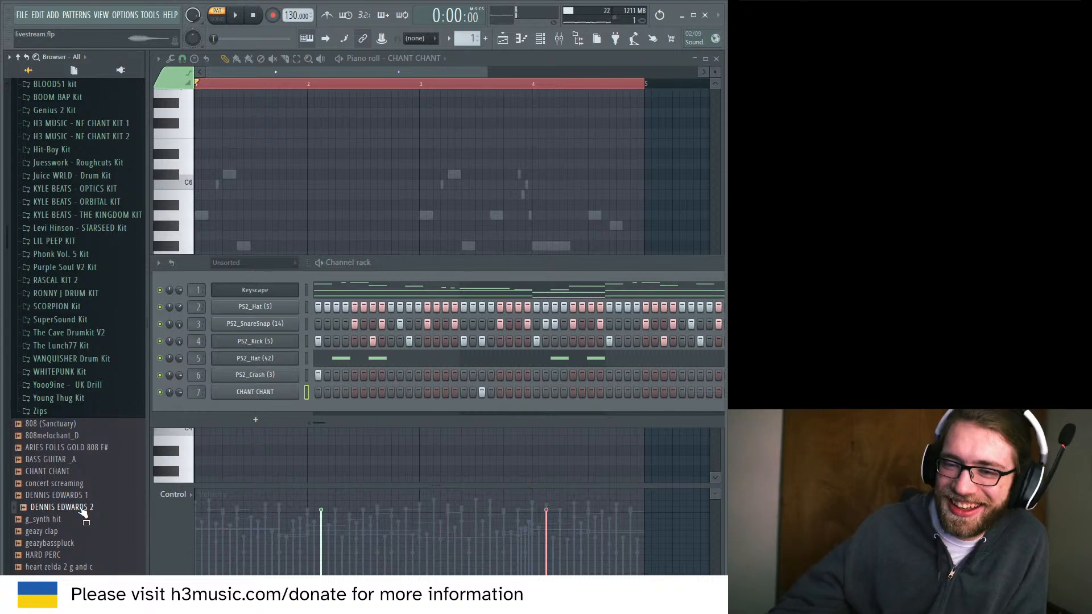
{"action": "left_click", "coordinate": [54, 531]}
{"action": "key", "text": "space"}
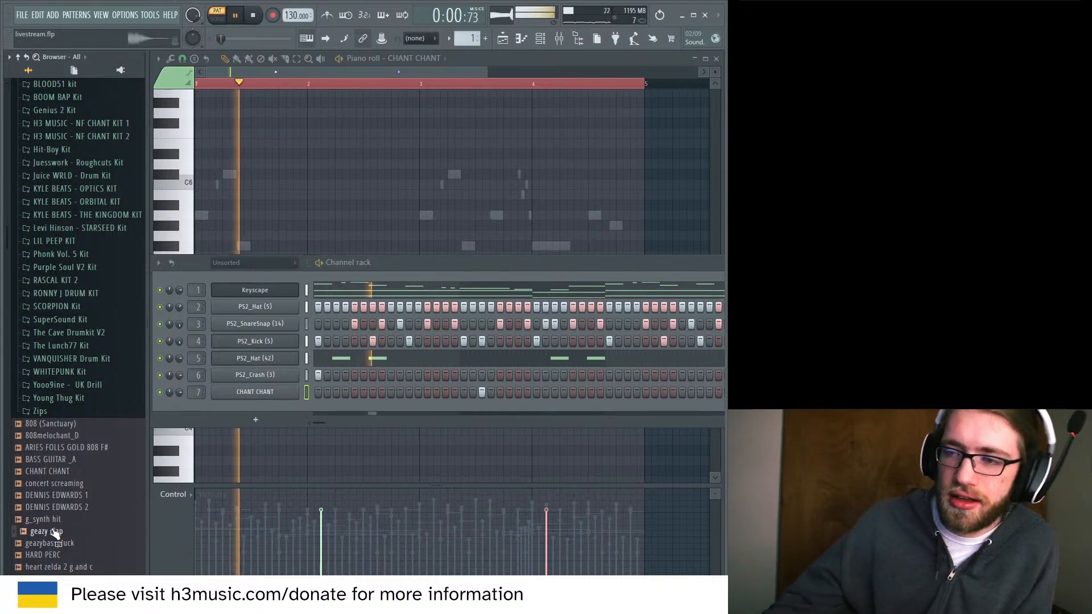
{"action": "scroll", "coordinate": [68, 478], "scroll_direction": "down", "scroll_amount": 10}
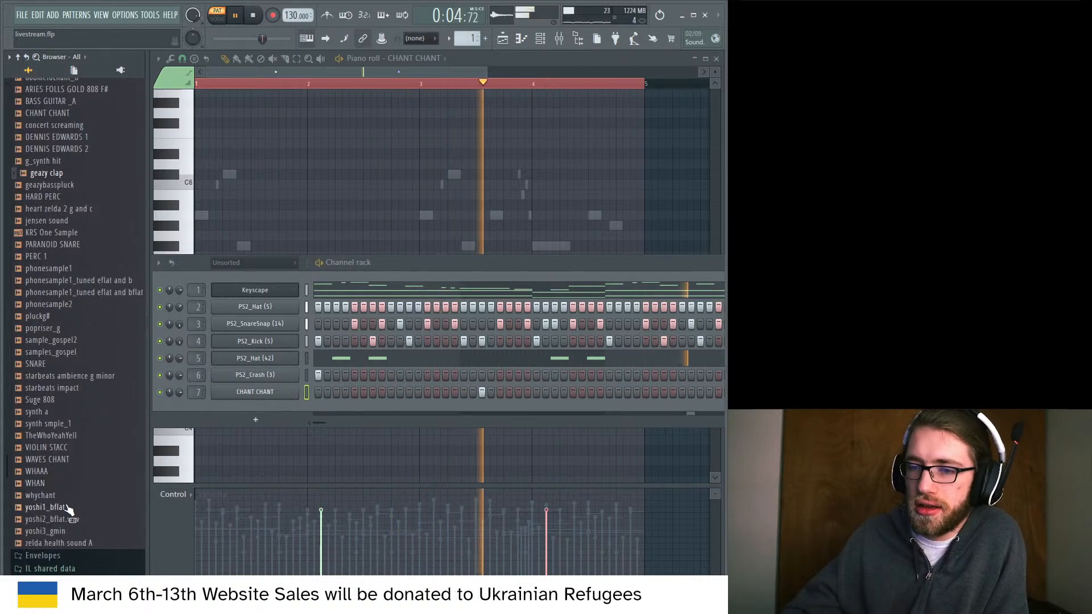
{"action": "key", "text": "space"}
{"action": "left_click", "coordinate": [67, 508]}
{"action": "left_click", "coordinate": [91, 473]}
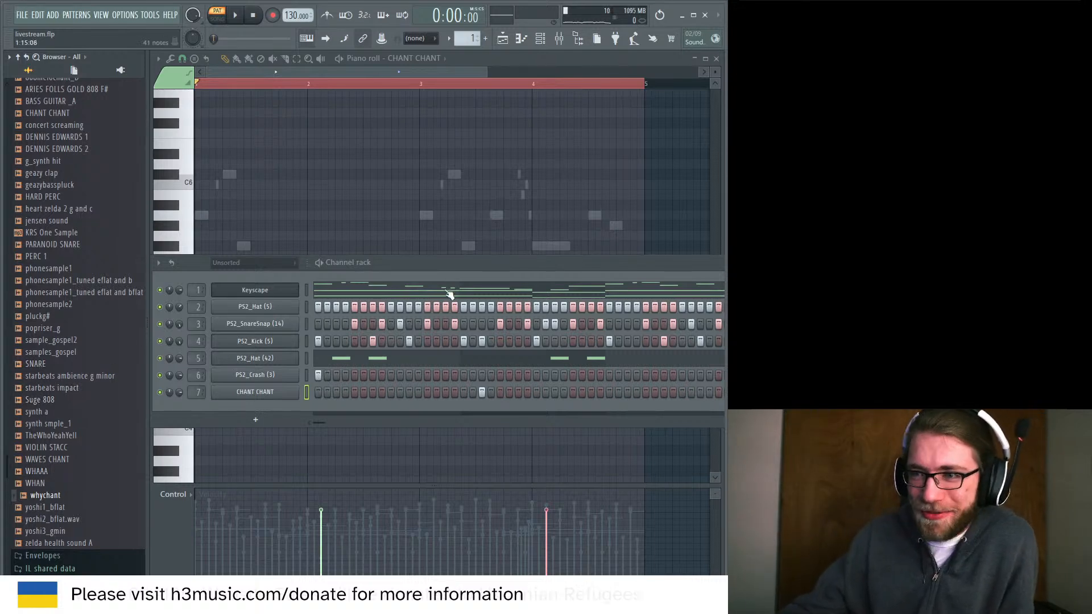
Audition the phonesample1 tuned variants and jensen sound, replay the pattern, and browse back to the DRUM KITS folder.
{"action": "left_click_drag", "start_coordinate": [122, 293], "coordinate": [92, 294]}
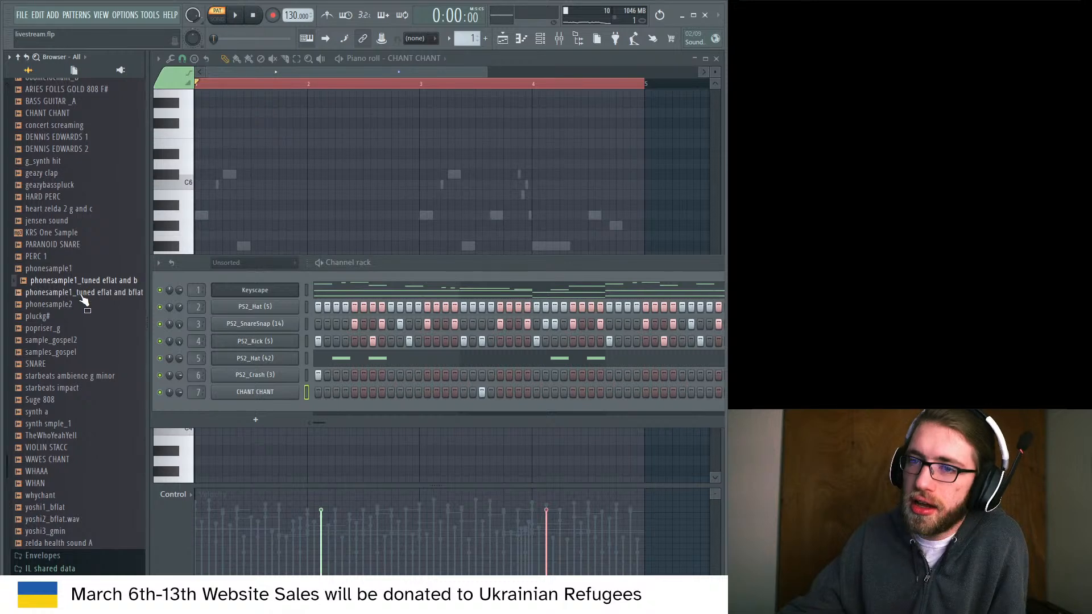
{"action": "left_click_drag", "start_coordinate": [73, 284], "coordinate": [69, 239]}
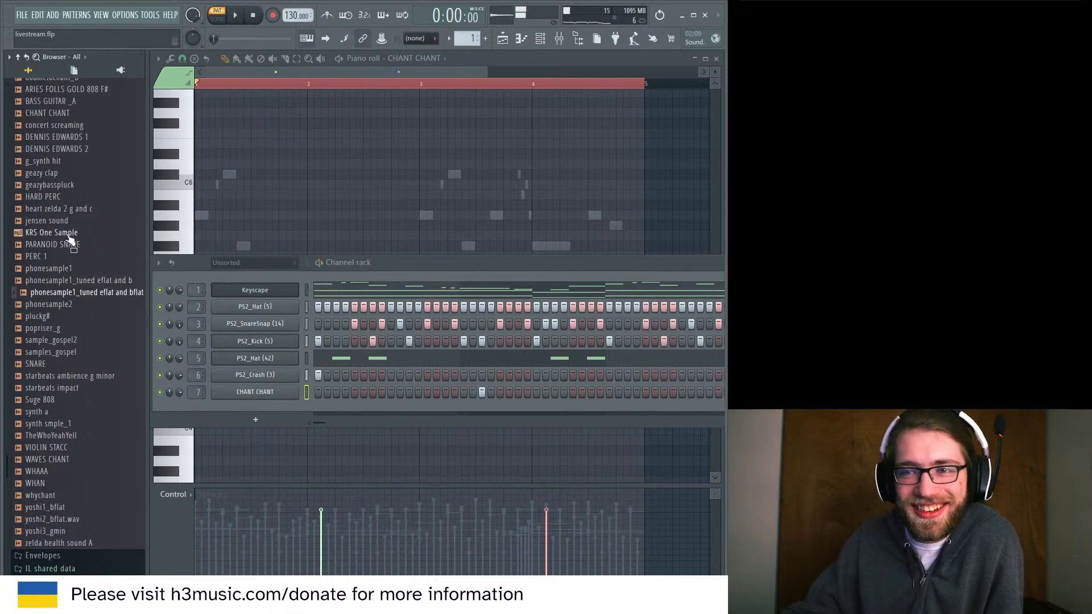
{"action": "scroll", "coordinate": [51, 267], "scroll_direction": "up", "scroll_amount": 7}
{"action": "scroll", "coordinate": [49, 264], "scroll_direction": "down", "scroll_amount": 4}
{"action": "key", "text": "space"}
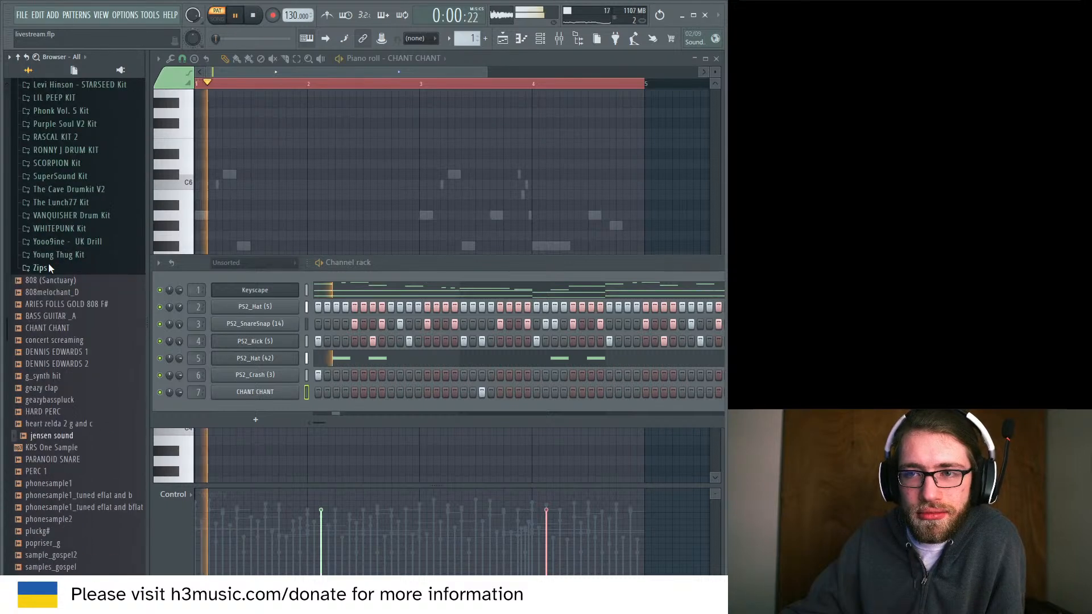
{"action": "key", "text": "space"}
{"action": "scroll", "coordinate": [58, 301], "scroll_direction": "up", "scroll_amount": 4}
{"action": "scroll", "coordinate": [57, 299], "scroll_direction": "up", "scroll_amount": 4}
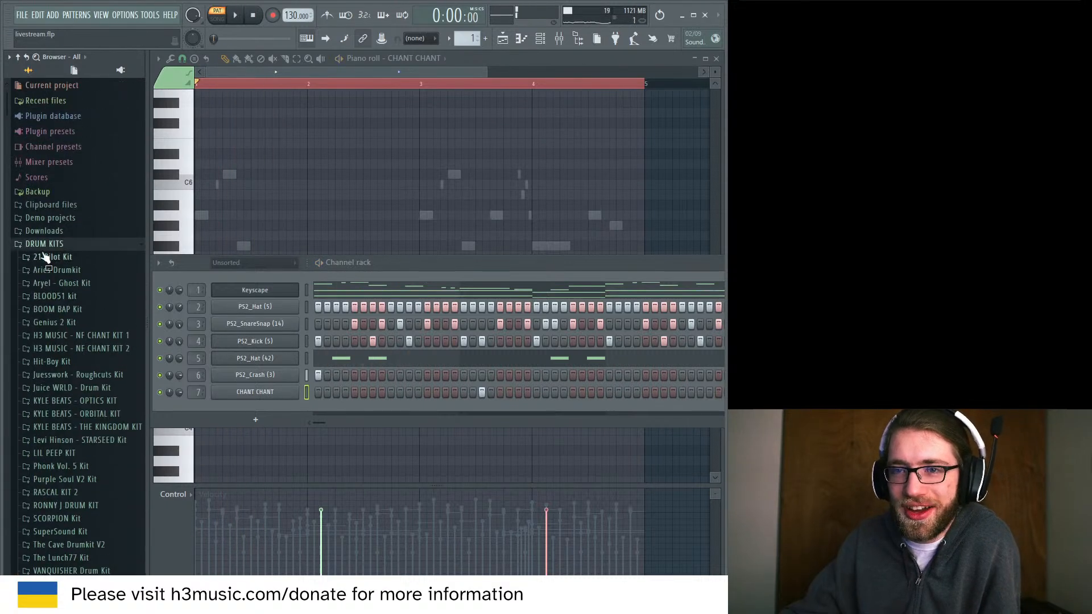
Browse the plugin database down to the installed VST generators.
{"action": "left_click", "coordinate": [34, 244]}
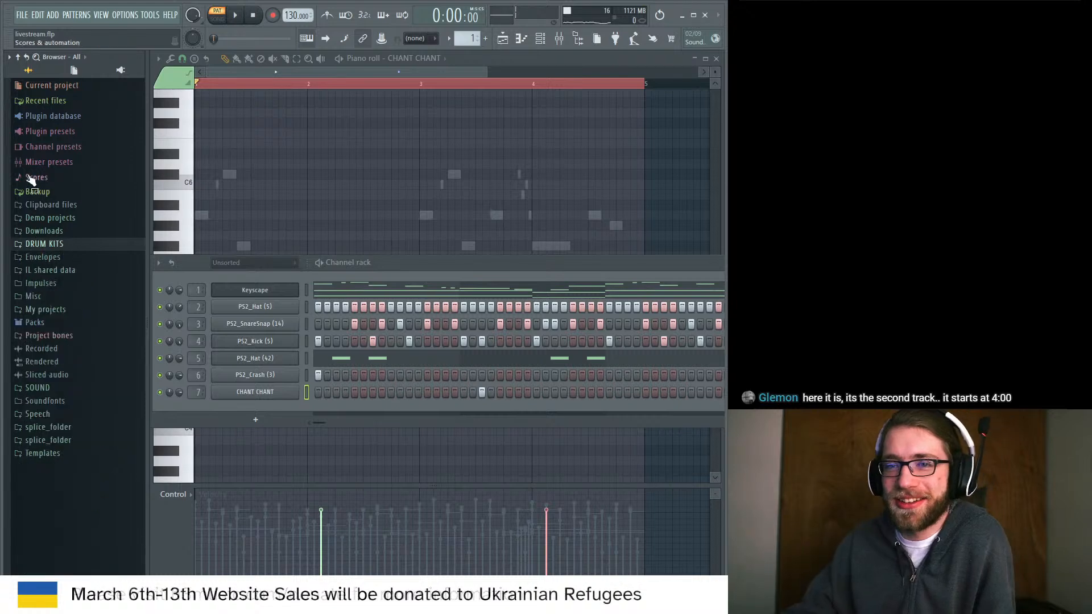
{"action": "left_click", "coordinate": [42, 116]}
{"action": "left_click", "coordinate": [47, 158]}
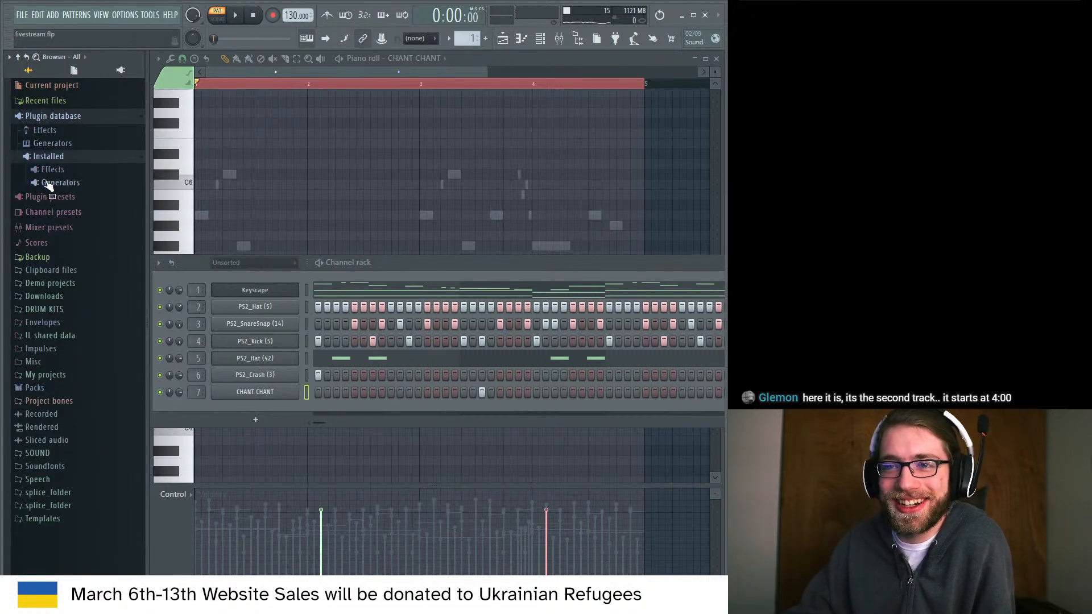
{"action": "left_click", "coordinate": [48, 183]}
{"action": "left_click", "coordinate": [55, 209]}
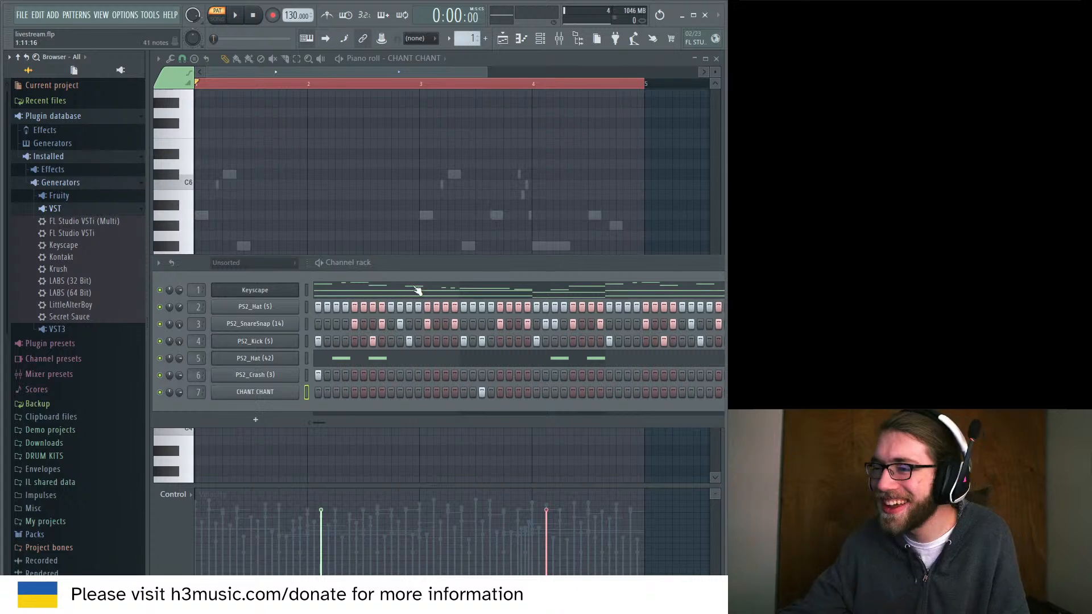
Normalize the CHANT CHANT sample and lower its channel volume to 52%, checking it against the playing pattern.
{"action": "key", "text": "space"}
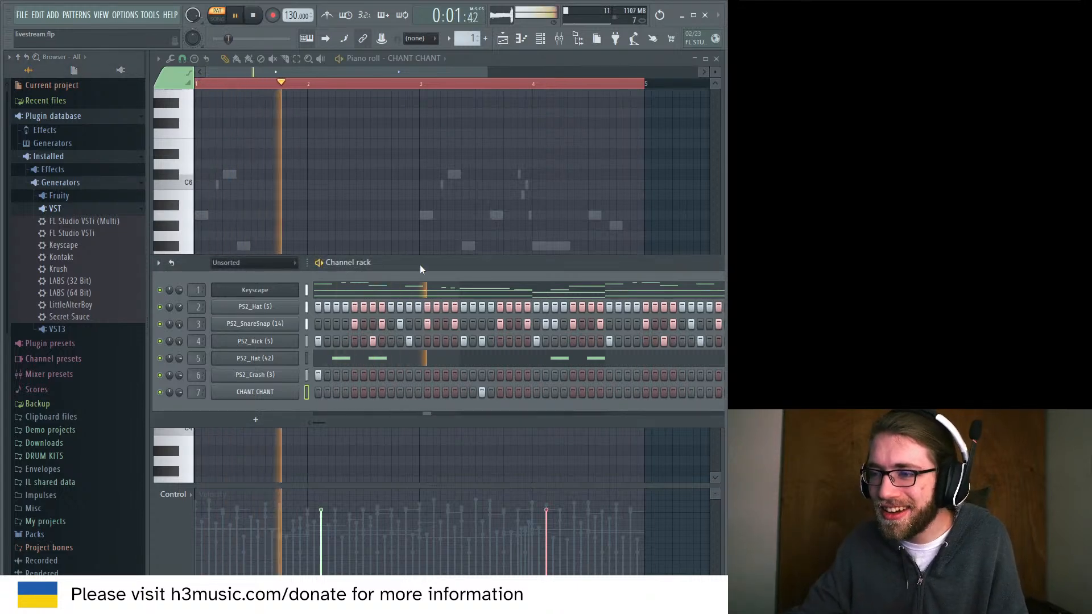
{"action": "left_click", "coordinate": [255, 392]}
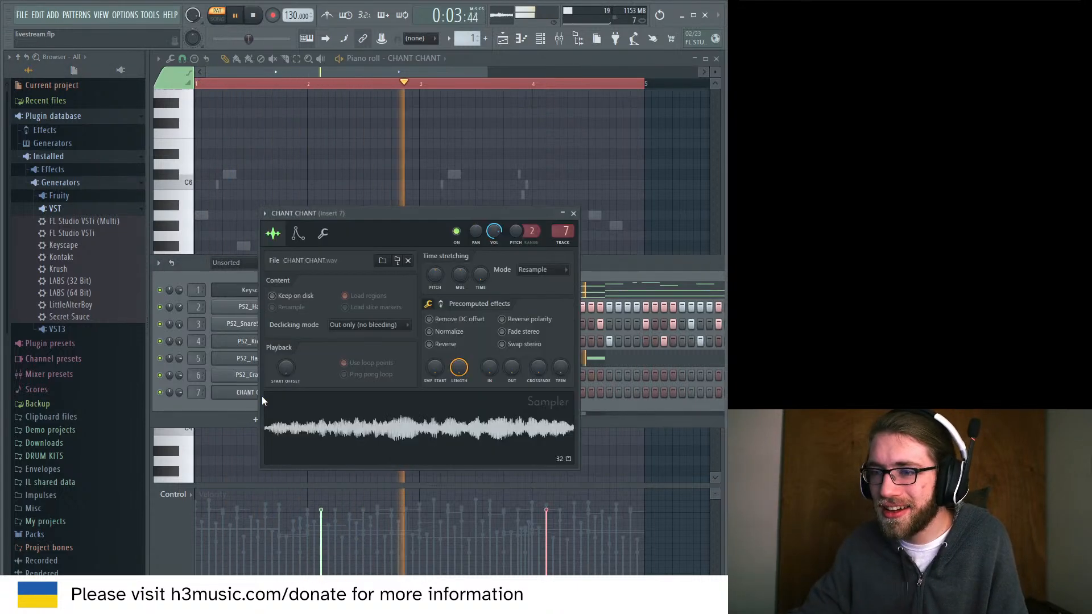
{"action": "left_click", "coordinate": [430, 332]}
{"action": "key", "text": "space"}
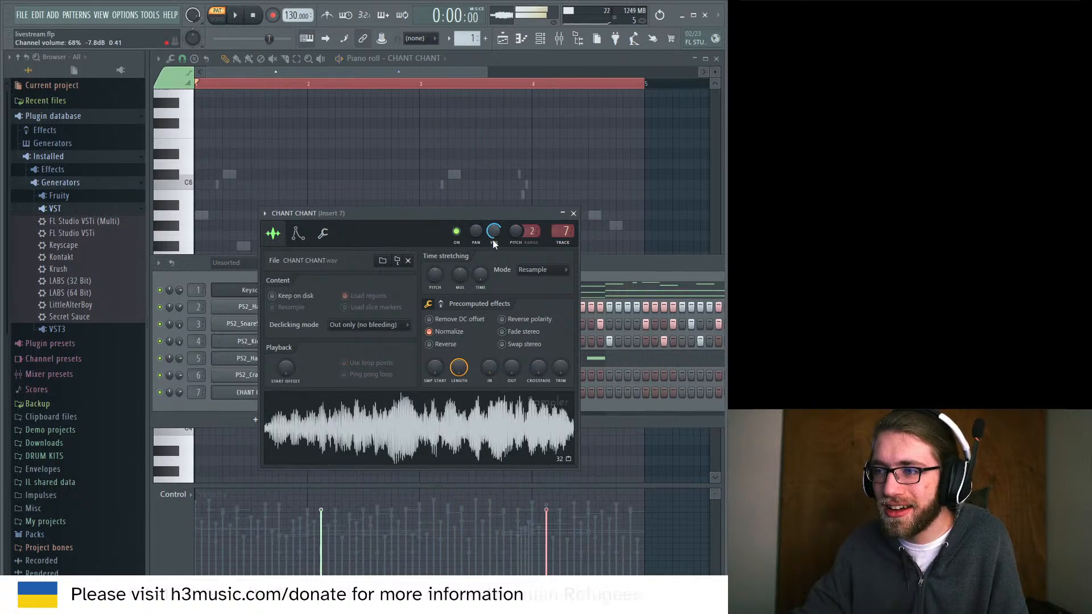
{"action": "key", "text": "space"}
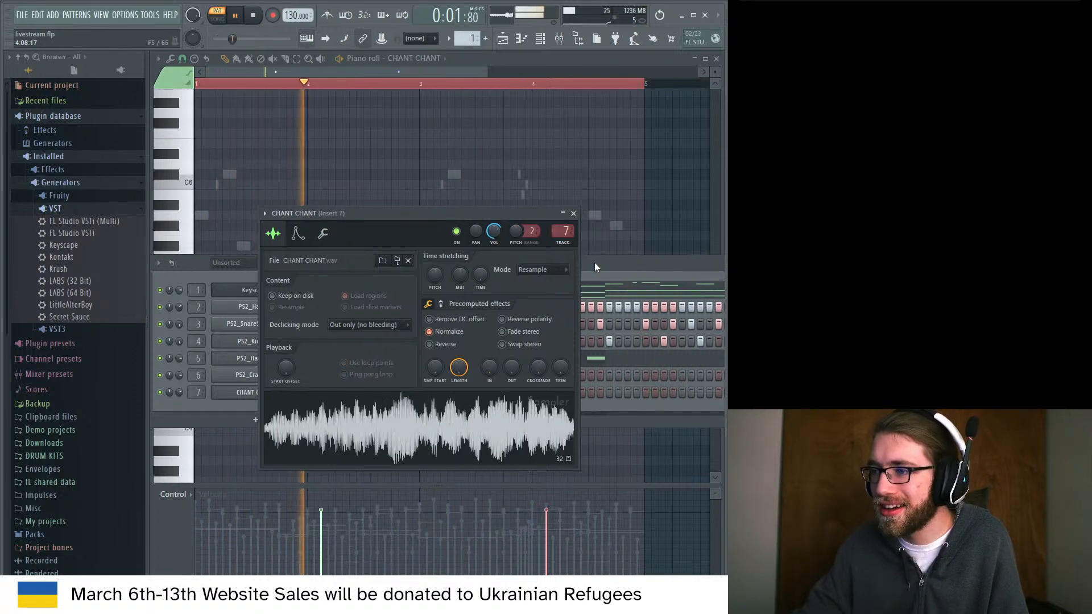
{"action": "left_click", "coordinate": [595, 261]}
{"action": "key", "text": "space"}
{"action": "left_click_drag", "start_coordinate": [494, 232], "coordinate": [493, 239]}
{"action": "key", "text": "space"}
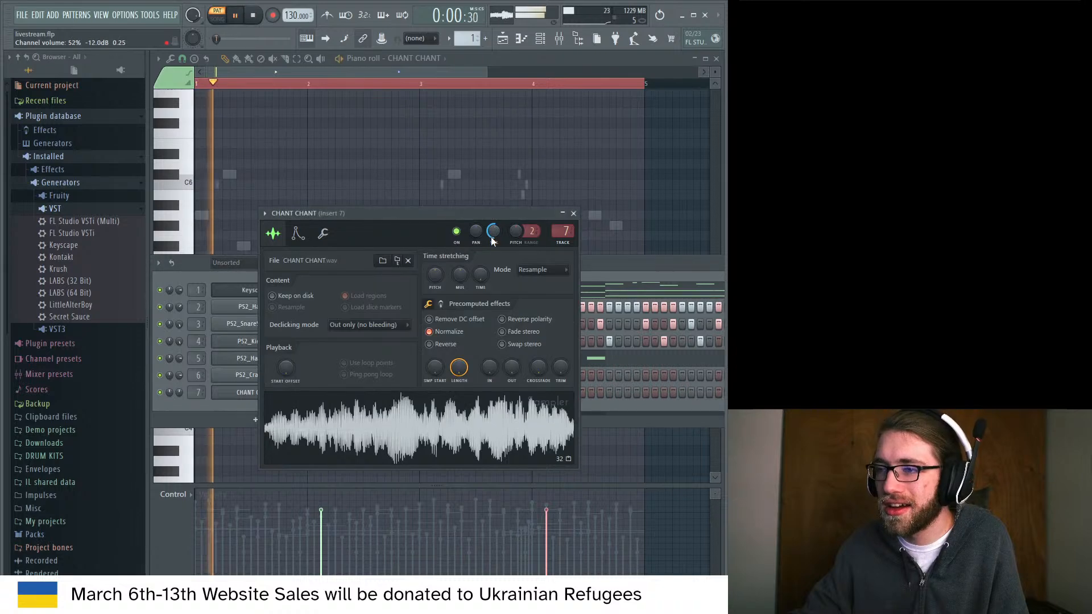
Enable CHANT CHANT's volume envelope with a long hold and with attack, decay, sustain and release at minimum.
{"action": "left_click", "coordinate": [298, 233]}
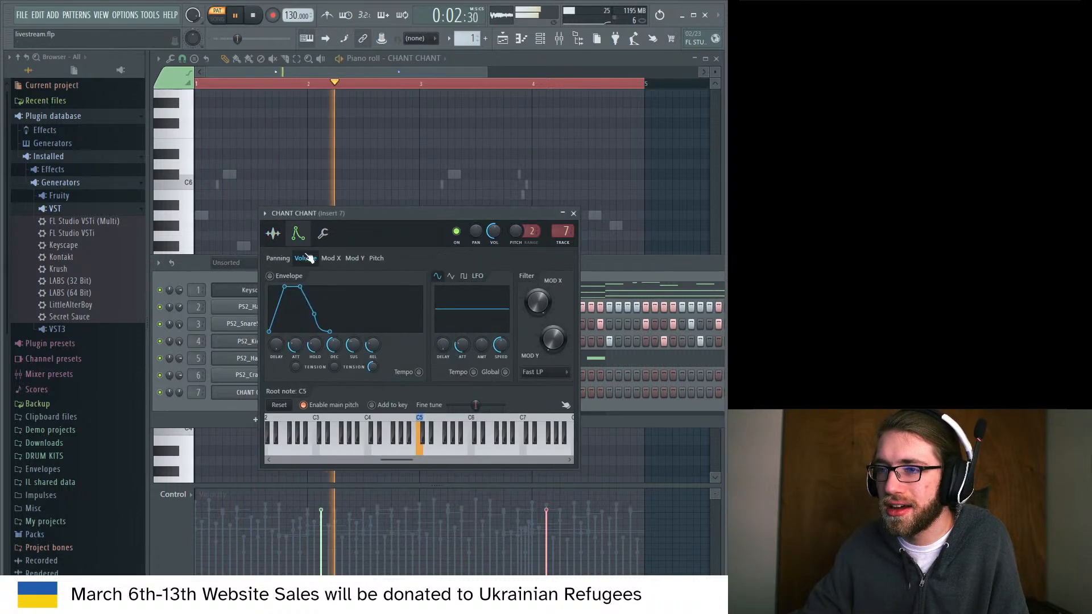
{"action": "left_click_drag", "start_coordinate": [313, 347], "coordinate": [333, 393]}
{"action": "left_click_drag", "start_coordinate": [348, 347], "coordinate": [368, 379]}
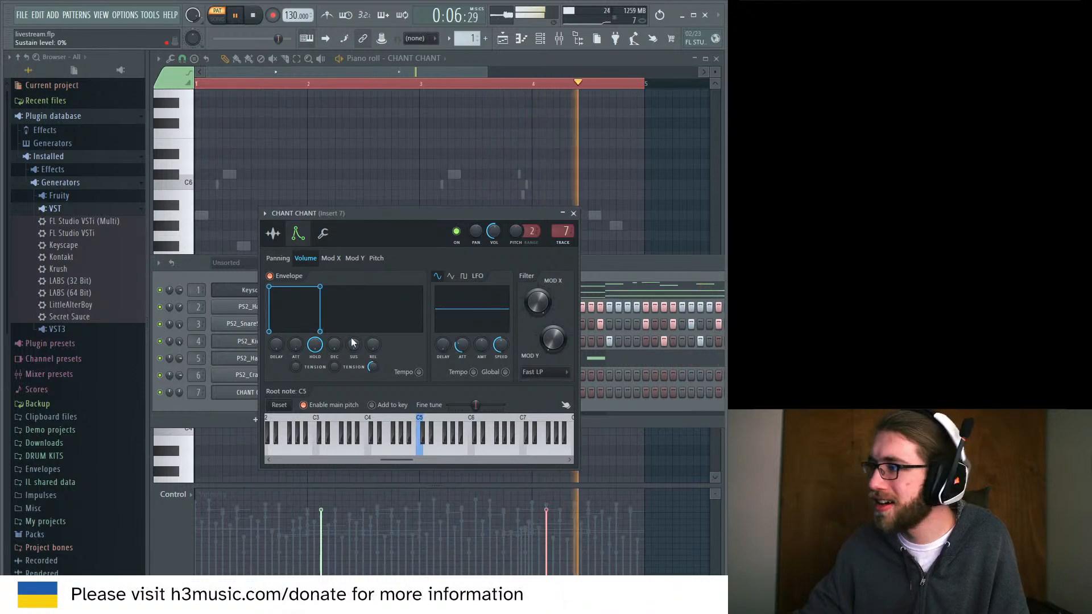
{"action": "left_click", "coordinate": [191, 279]}
In the CHANT CHANT piano roll, lengthen both C5 notes to about two steps, play the pattern, and return to the channel rack.
{"action": "right_click", "coordinate": [281, 394]}
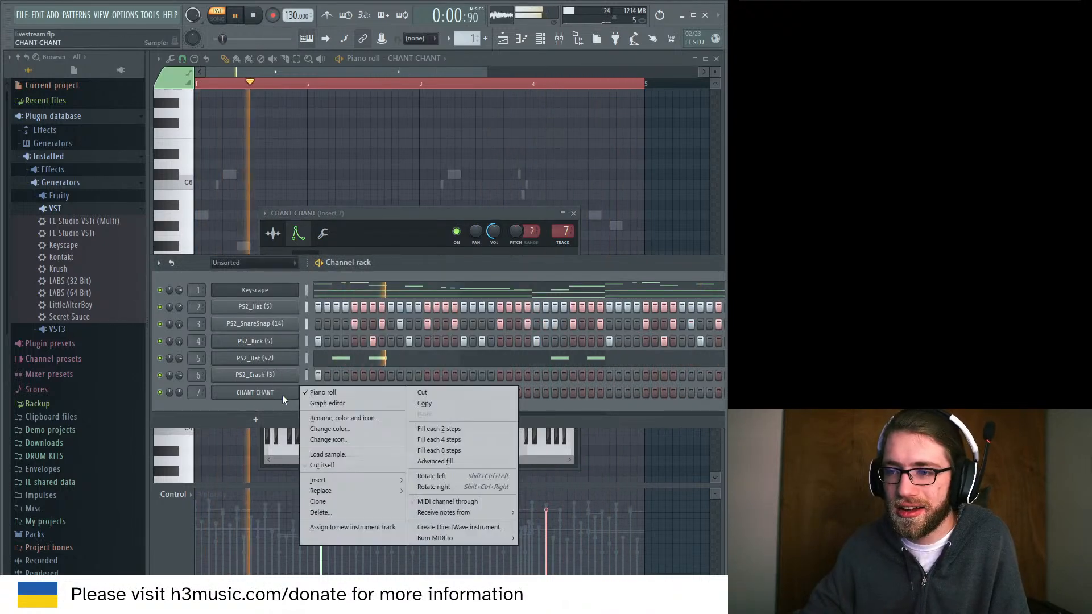
{"action": "left_click", "coordinate": [307, 394]}
{"action": "right_click", "coordinate": [306, 394]}
{"action": "left_click", "coordinate": [318, 393]}
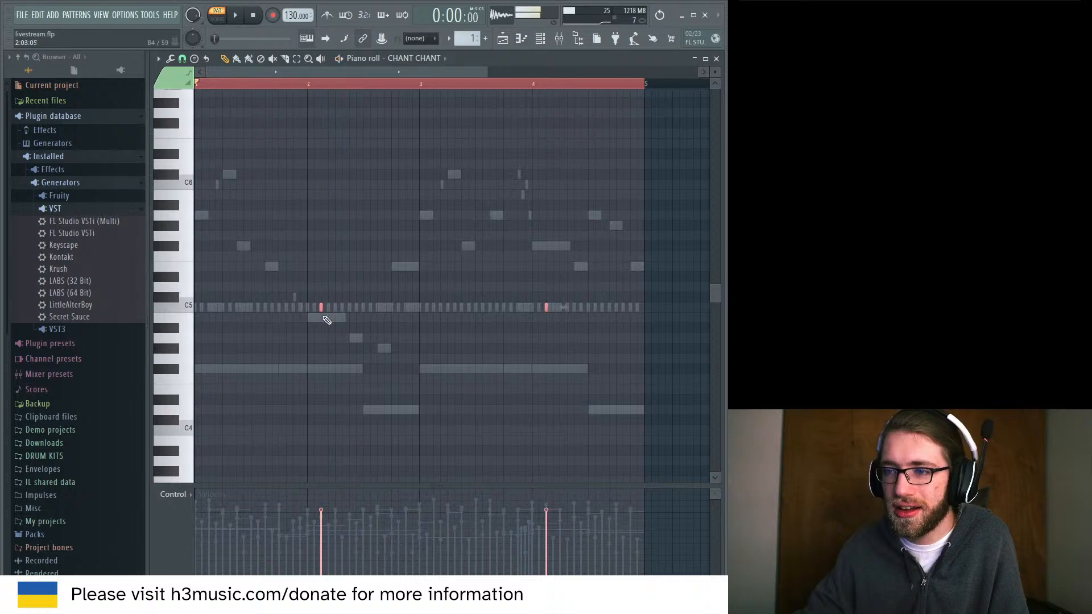
{"action": "key", "text": "space"}
{"action": "left_click_drag", "start_coordinate": [324, 308], "coordinate": [337, 311]}
{"action": "key", "text": "space"}
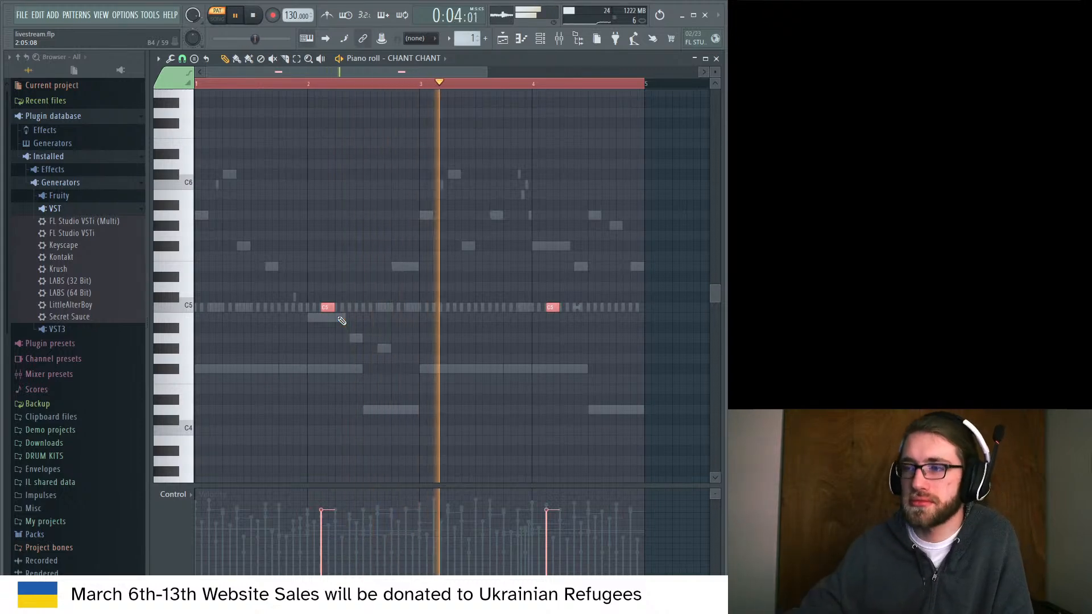
{"action": "left_click", "coordinate": [541, 39]}
{"action": "key", "text": "space"}
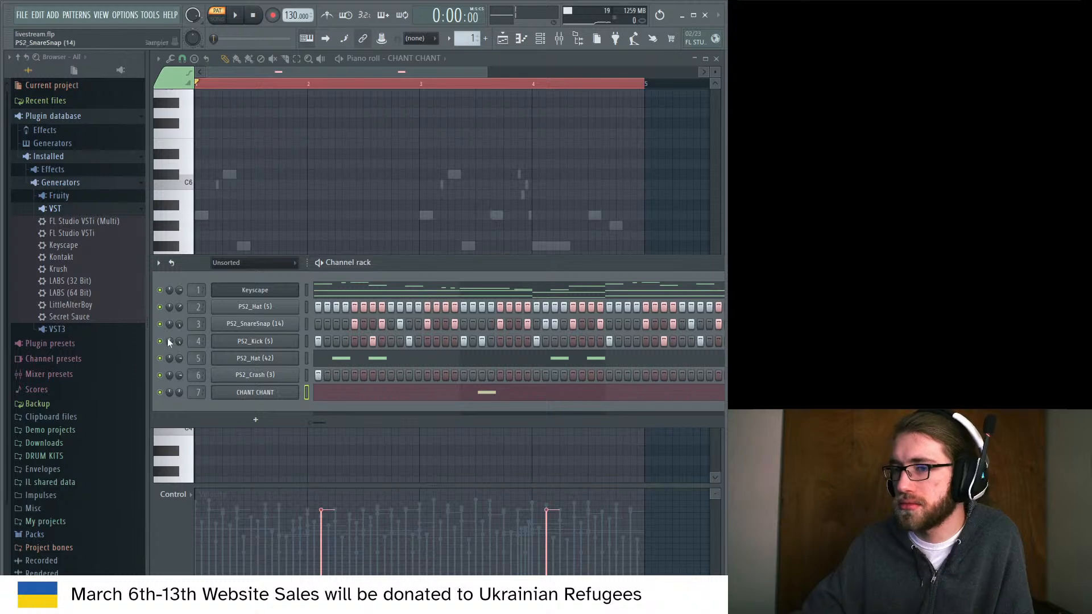
Look through the DRUM KITS folder and open the Bass folder of the BOOM BAP Kit.
{"action": "left_click", "coordinate": [46, 456]}
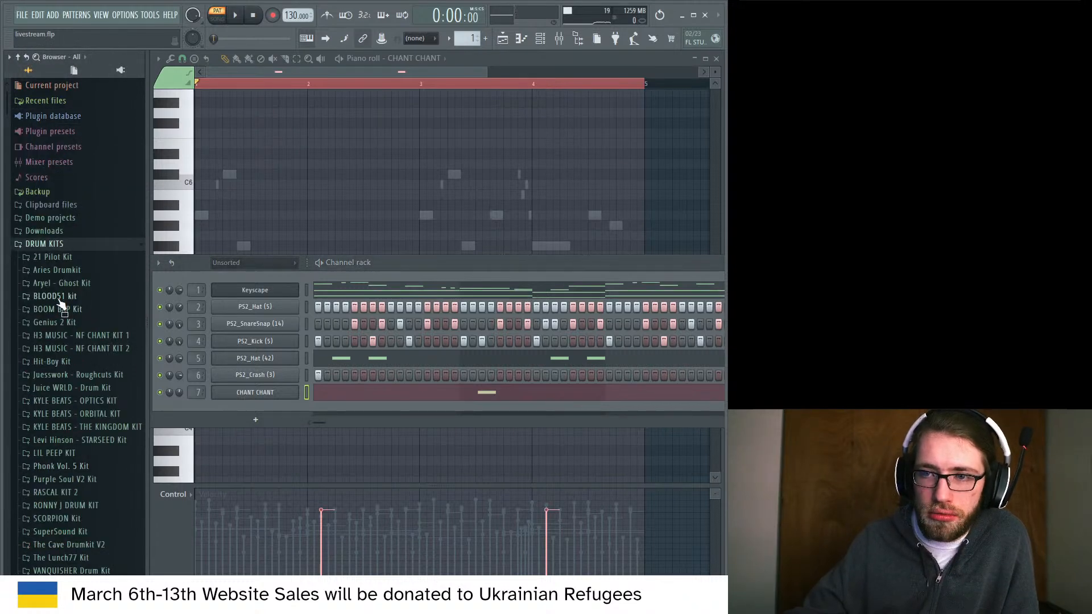
{"action": "scroll", "coordinate": [68, 314], "scroll_direction": "down", "scroll_amount": 5}
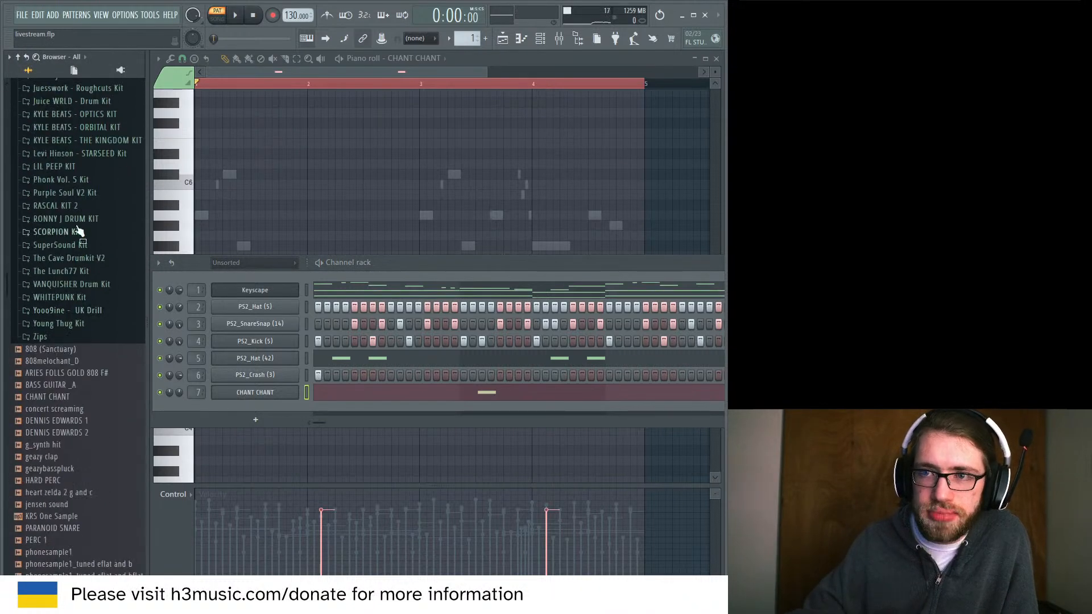
{"action": "scroll", "coordinate": [67, 314], "scroll_direction": "up", "scroll_amount": 5}
{"action": "left_click", "coordinate": [66, 314]}
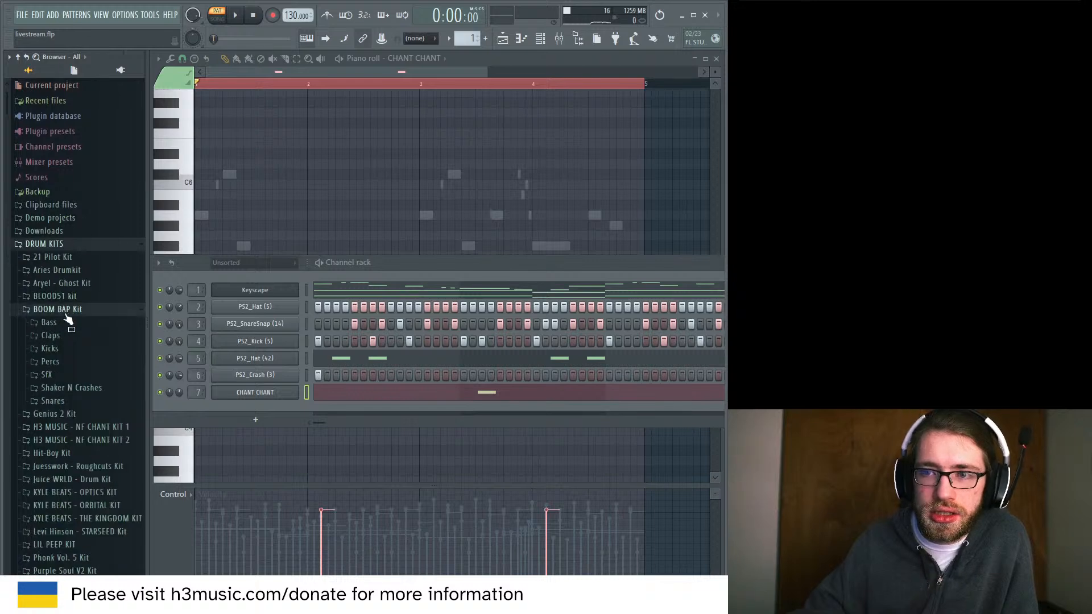
{"action": "left_click", "coordinate": [68, 323]}
Audition the kit's numbered Bass samples, then the A and A# bass and sub samples up to A#_07_Bass_05_SP.
{"action": "left_click", "coordinate": [79, 361]}
{"action": "left_click", "coordinate": [81, 279]}
{"action": "left_click", "coordinate": [80, 265]}
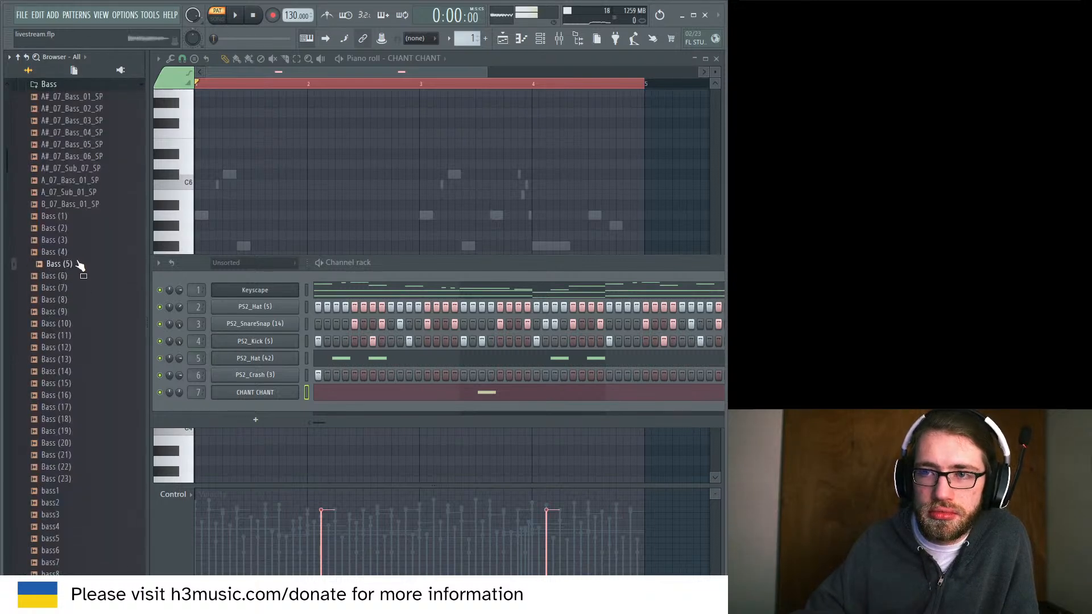
{"action": "left_click", "coordinate": [80, 242]}
{"action": "left_click", "coordinate": [86, 228]}
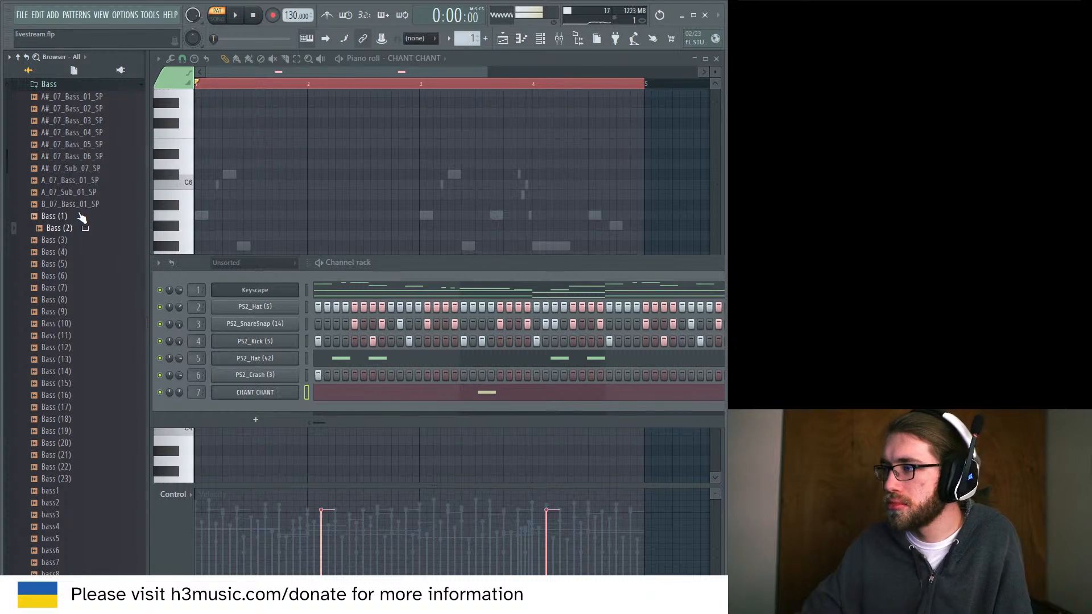
{"action": "left_click", "coordinate": [80, 216]}
{"action": "left_click", "coordinate": [85, 191]}
{"action": "left_click", "coordinate": [84, 180]}
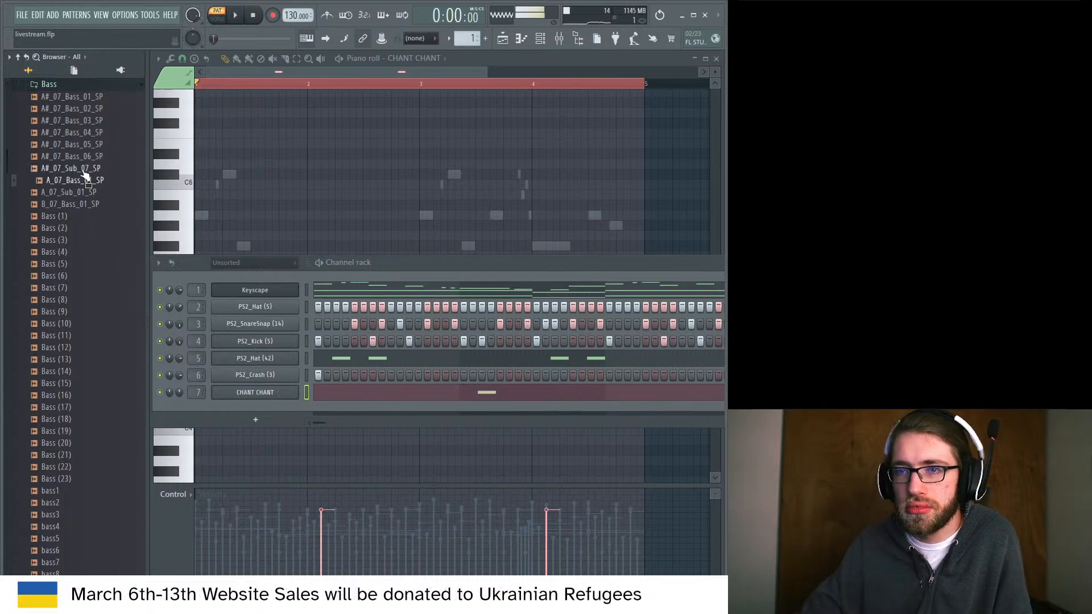
{"action": "left_click", "coordinate": [84, 168]}
{"action": "left_click", "coordinate": [84, 156]}
{"action": "left_click", "coordinate": [84, 146]}
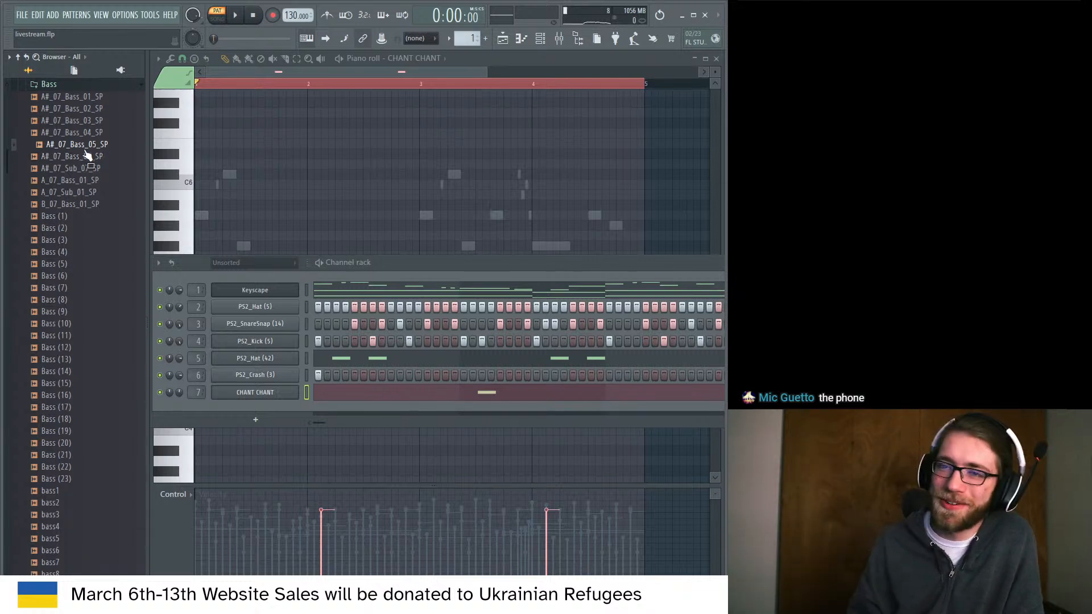
Find phonesample1 among the loose samples and step through its two tuned variants.
{"action": "scroll", "coordinate": [86, 180], "scroll_direction": "down", "scroll_amount": 15}
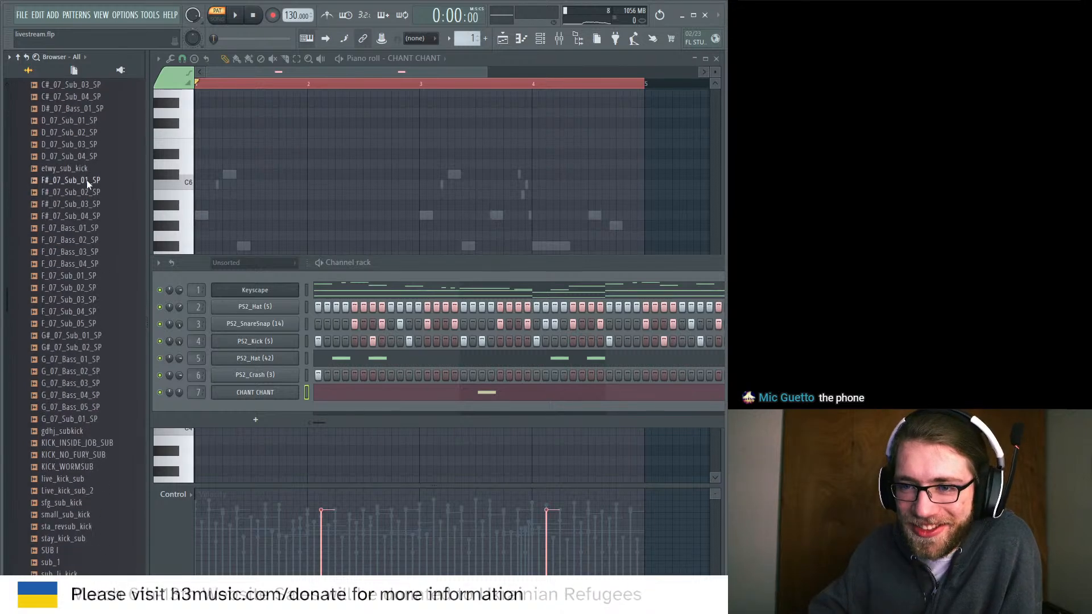
{"action": "scroll", "coordinate": [87, 191], "scroll_direction": "down", "scroll_amount": 3}
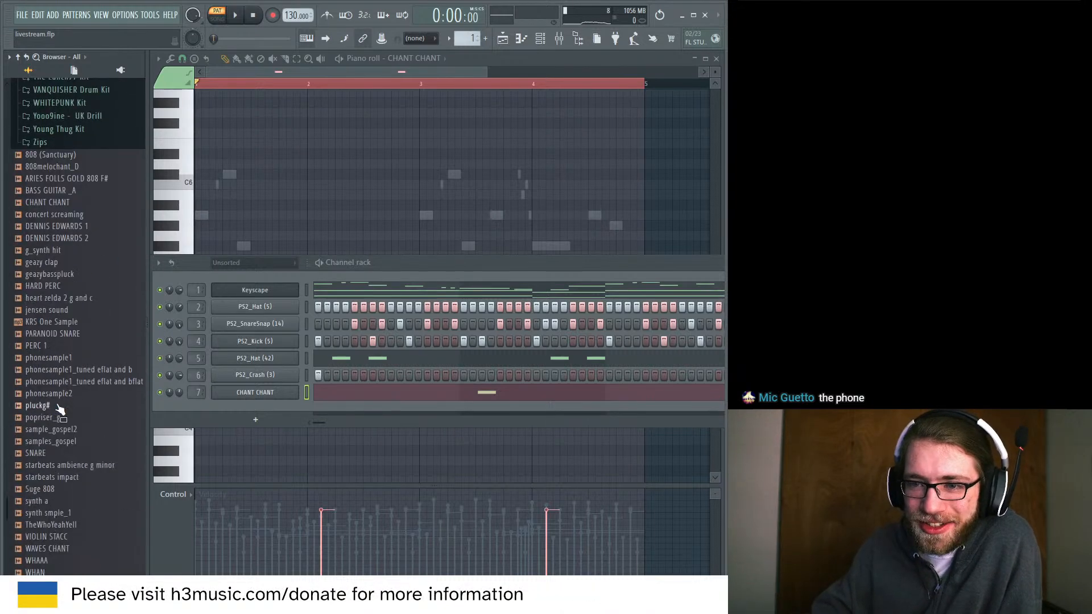
{"action": "left_click", "coordinate": [57, 358]}
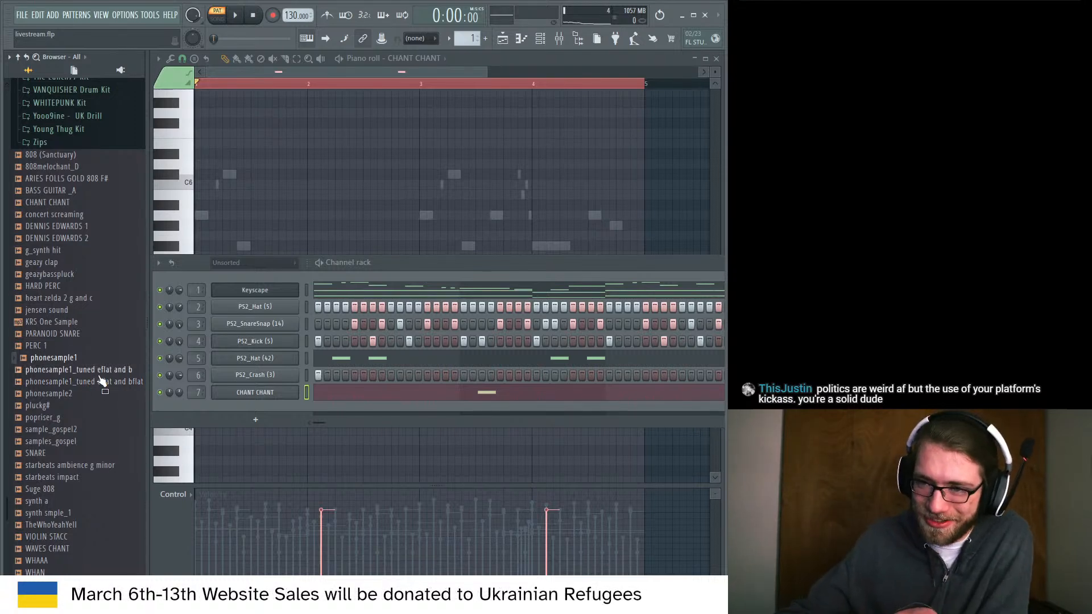
{"action": "key", "text": "Down"}
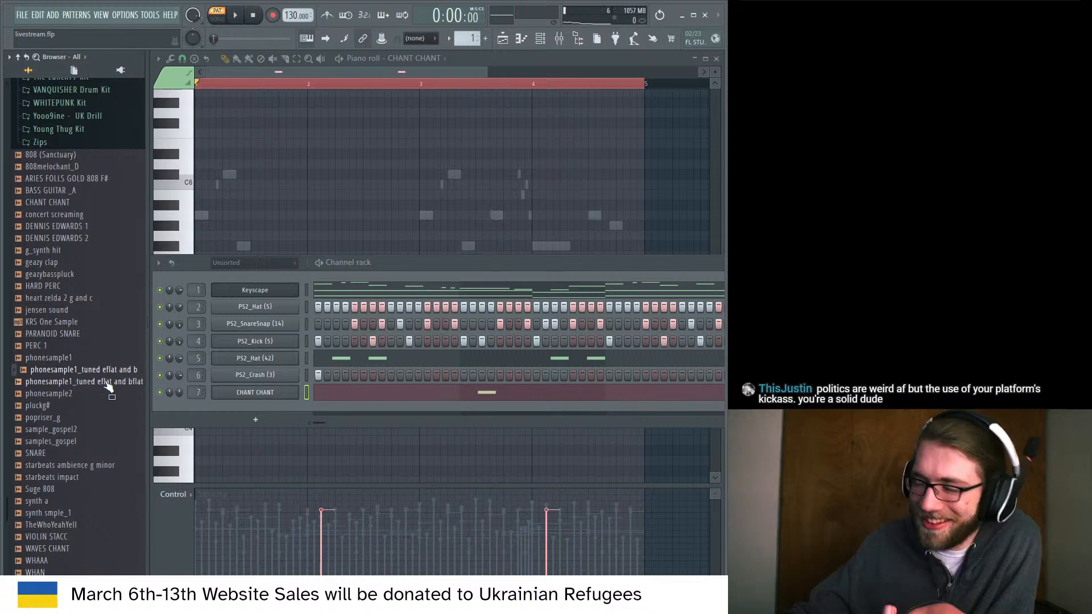
{"action": "key", "text": "Down"}
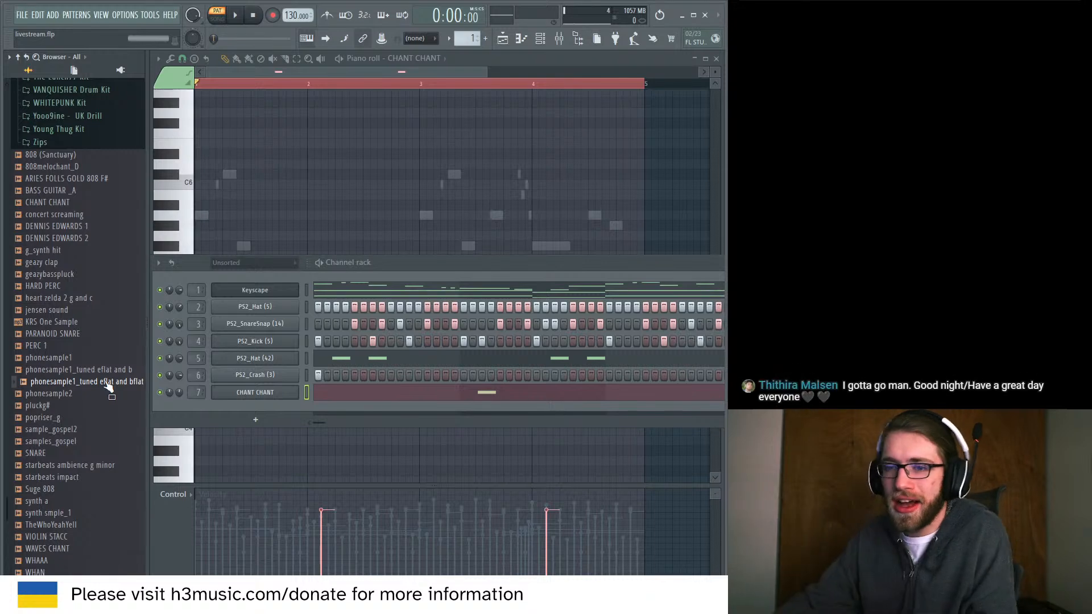
Return to the BOOM BAP Kit's Bass folder and audition Bass (9) and A#_07_Bass_04_SP through A#_07_Bass_02_SP.
{"action": "scroll", "coordinate": [105, 389], "scroll_direction": "up", "scroll_amount": 5}
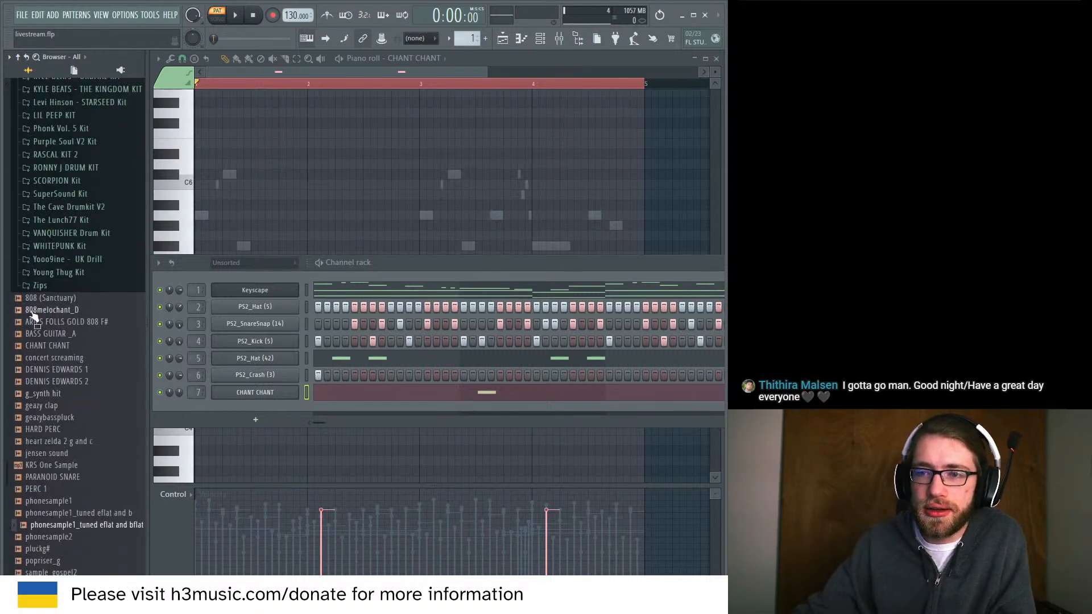
{"action": "scroll", "coordinate": [75, 362], "scroll_direction": "up", "scroll_amount": 14}
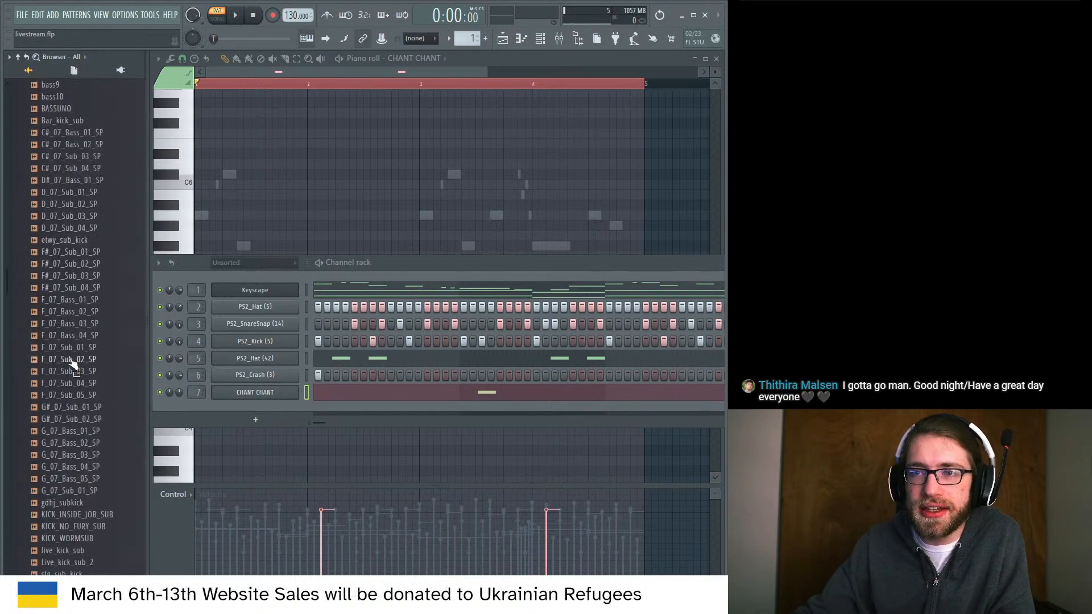
{"action": "scroll", "coordinate": [65, 310], "scroll_direction": "up", "scroll_amount": 14}
{"action": "left_click", "coordinate": [64, 311]}
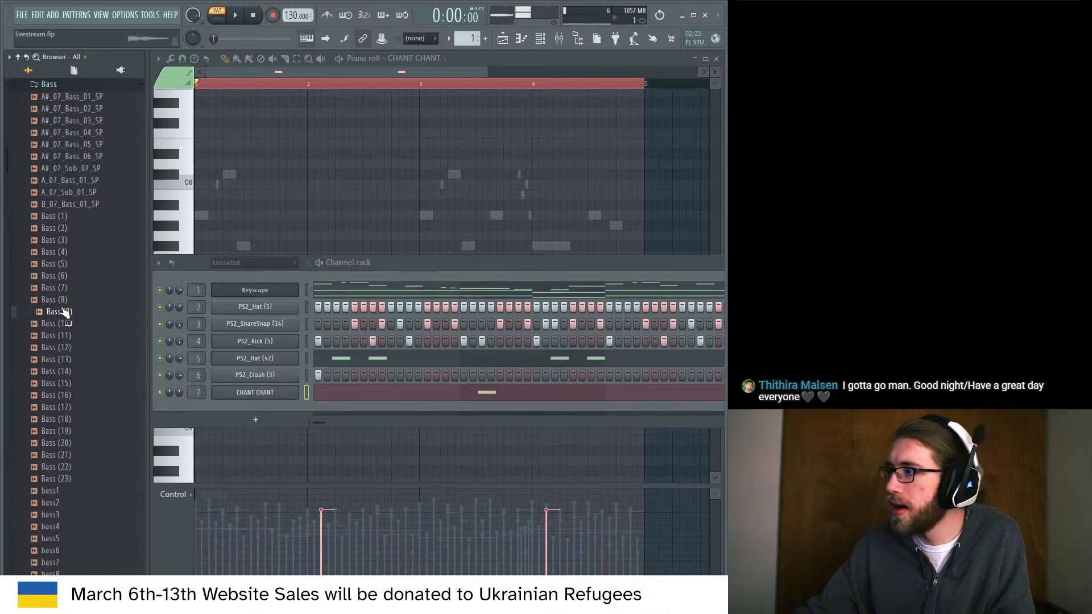
{"action": "scroll", "coordinate": [63, 312], "scroll_direction": "up", "scroll_amount": 2}
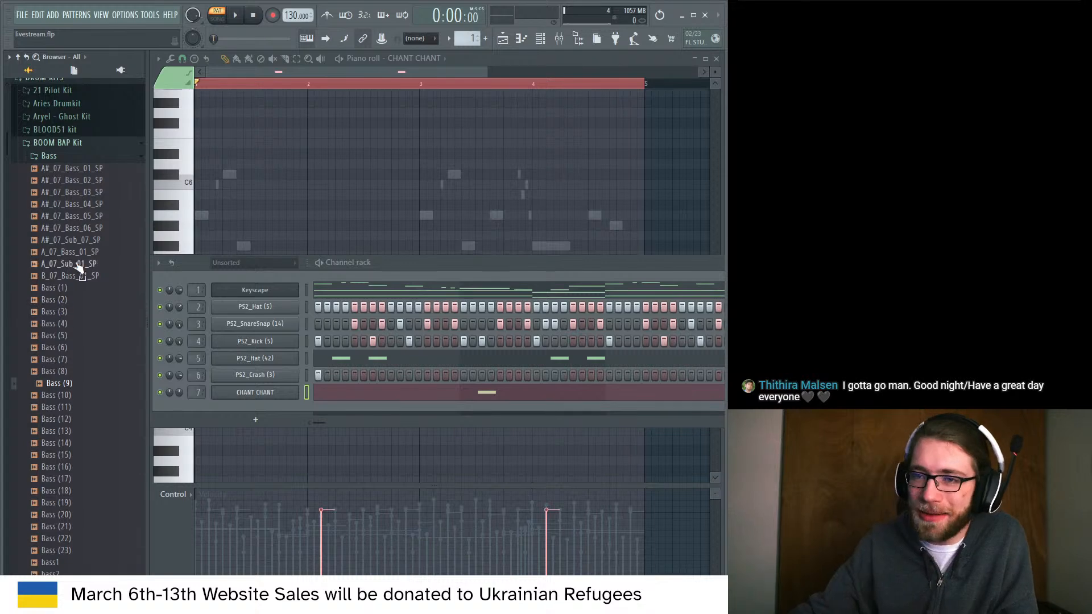
{"action": "left_click", "coordinate": [73, 205]}
{"action": "left_click", "coordinate": [71, 194]}
{"action": "left_click", "coordinate": [72, 182]}
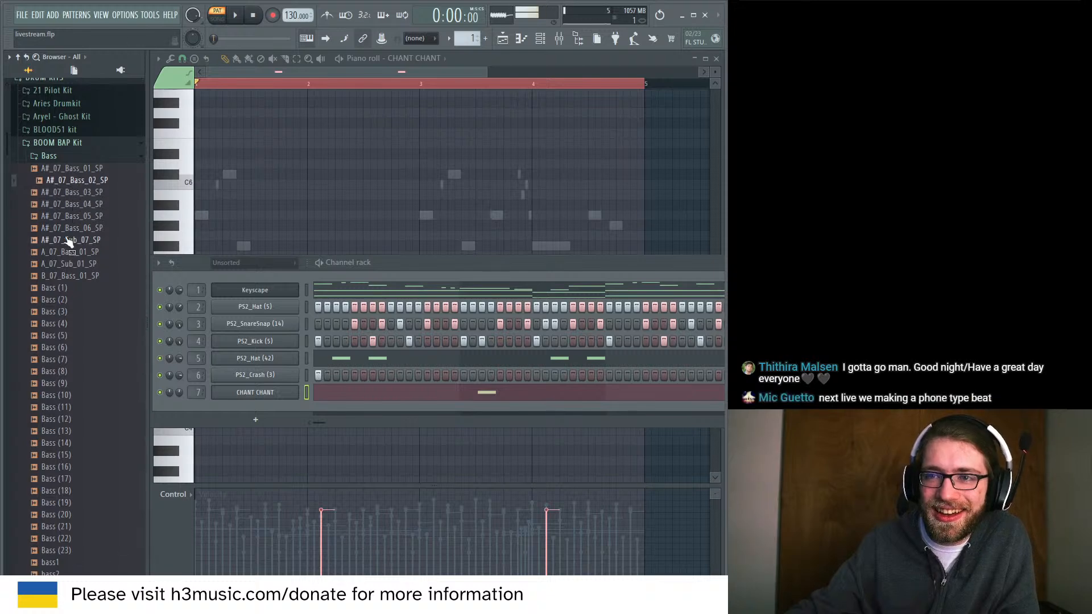
Audition A#_07_Sub_07_SP, A#_07_Bass_06_SP, A_07_Sub_01_SP and B_07_Bass_01_SP, briefly play the pattern, and try Bass (3) and Bass (2).
{"action": "left_click", "coordinate": [66, 240]}
{"action": "left_click", "coordinate": [67, 230]}
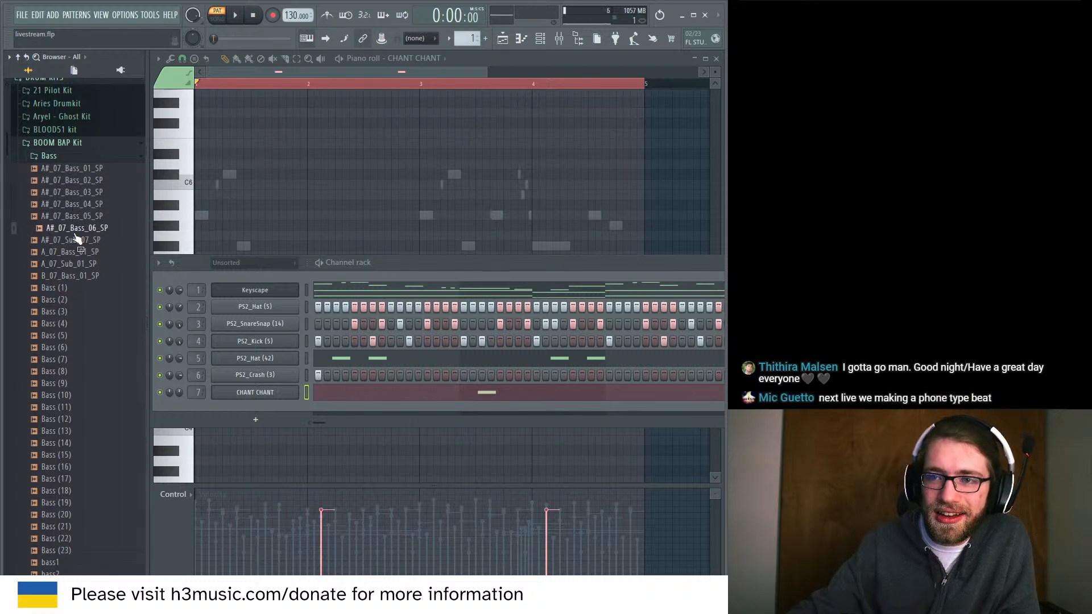
{"action": "left_click", "coordinate": [72, 275]}
{"action": "left_click", "coordinate": [71, 265]}
{"action": "left_click", "coordinate": [72, 276]}
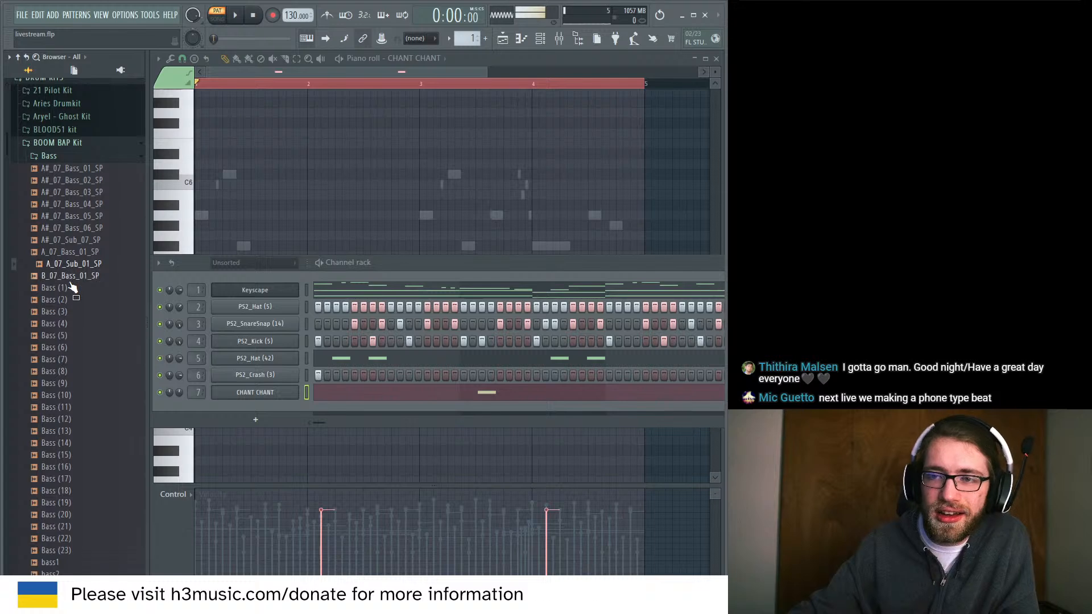
{"action": "key", "text": "space"}
{"action": "key", "text": "space"}
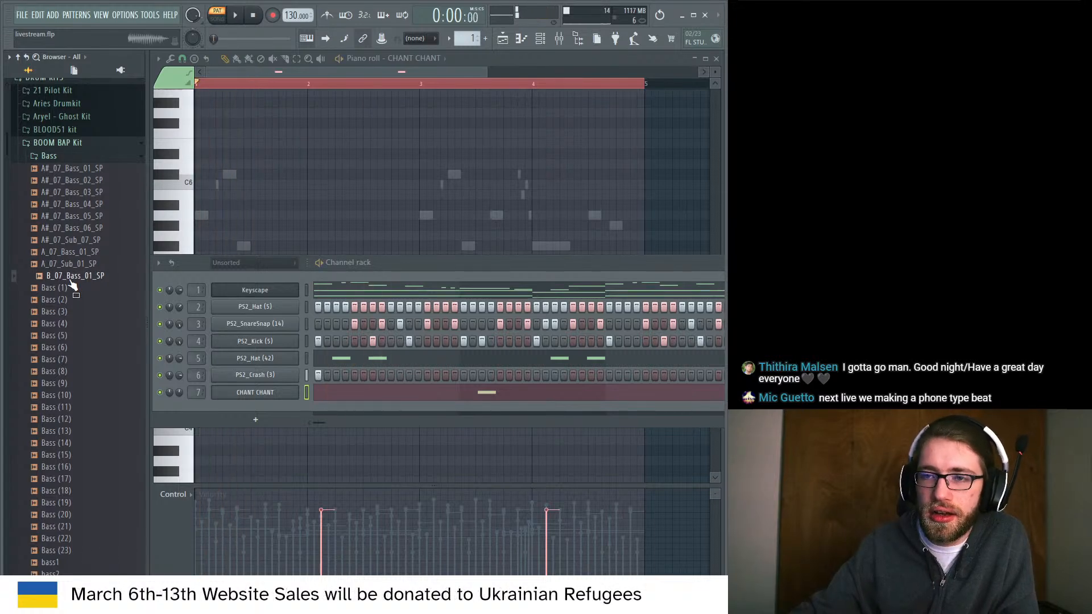
{"action": "left_click", "coordinate": [63, 312]}
{"action": "left_click", "coordinate": [63, 301]}
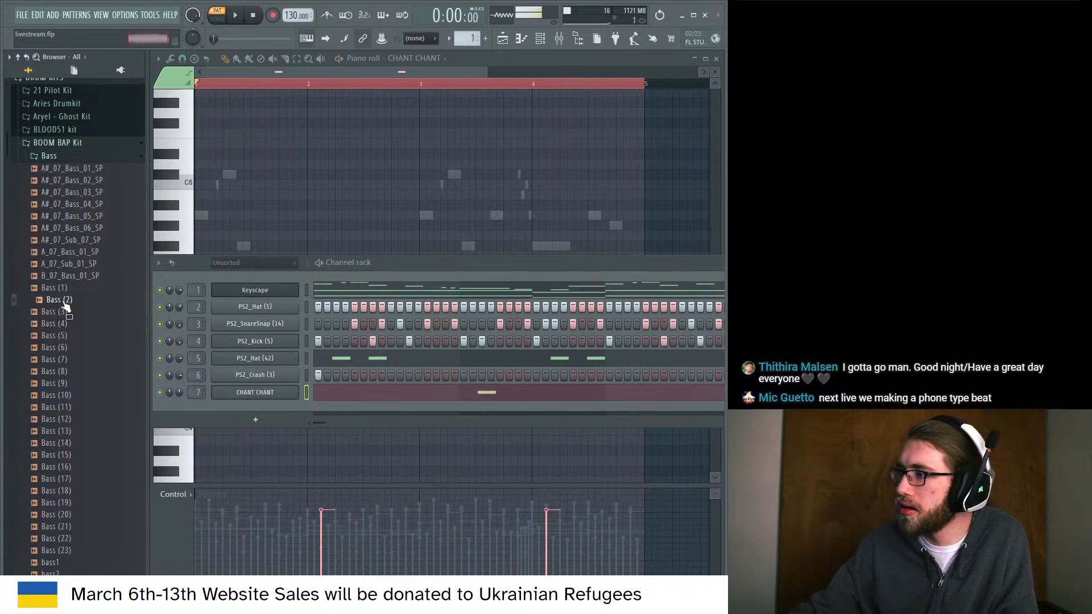
Audition more of the BOOM BAP Kit's numbered bass samples, including Bass (7) and Bass (3).
{"action": "left_click", "coordinate": [70, 361]}
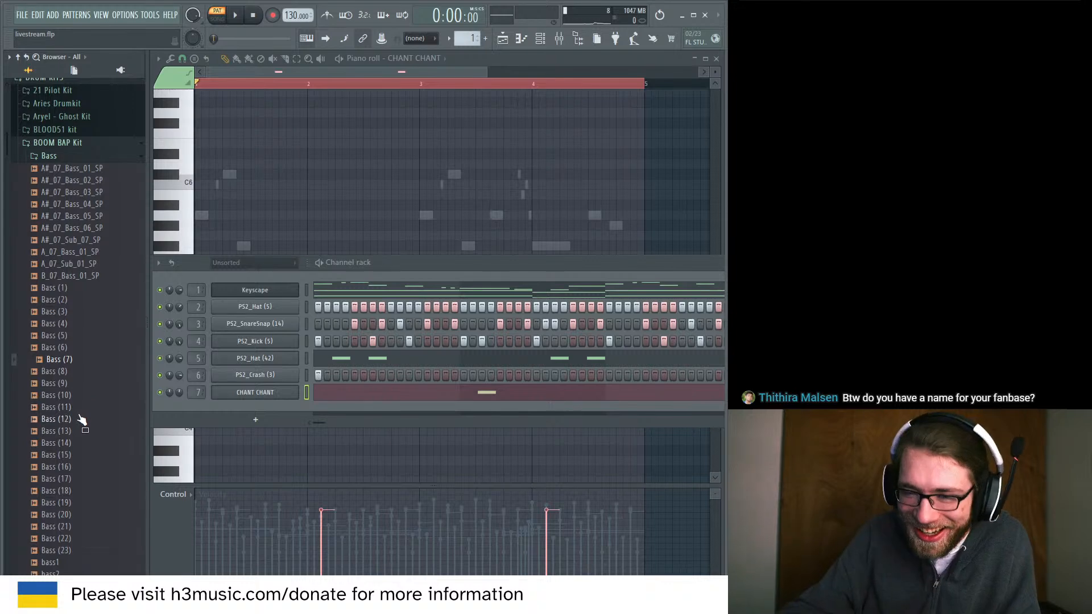
{"action": "scroll", "coordinate": [79, 421], "scroll_direction": "down", "scroll_amount": 3}
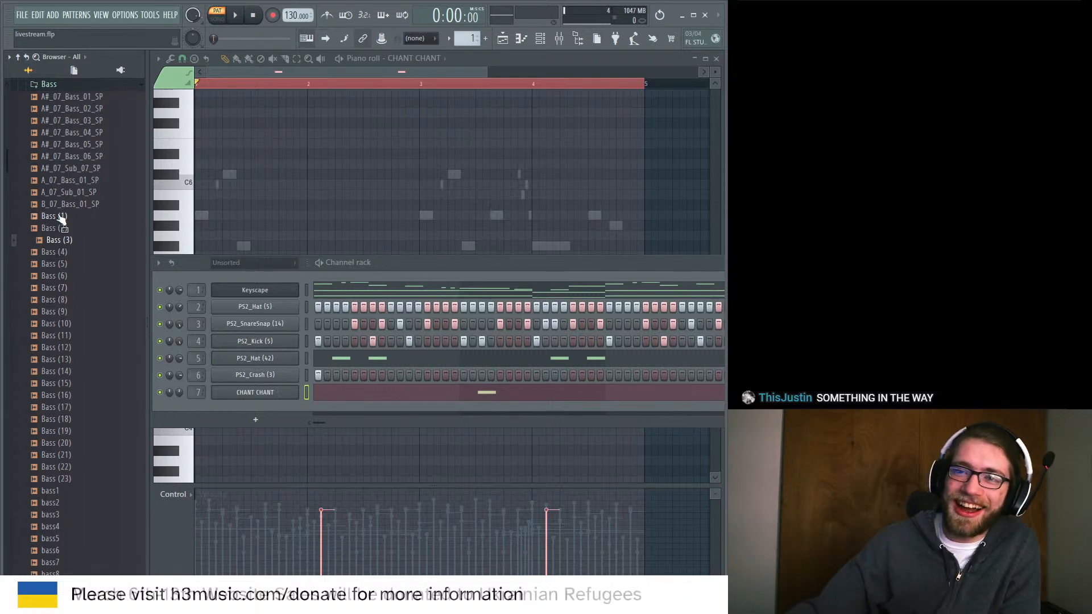
Shift the Channel rack slightly lower over the piano roll and collapse the BOOM BAP Kit's Bass folder.
{"action": "left_click_drag", "start_coordinate": [393, 266], "coordinate": [394, 292]}
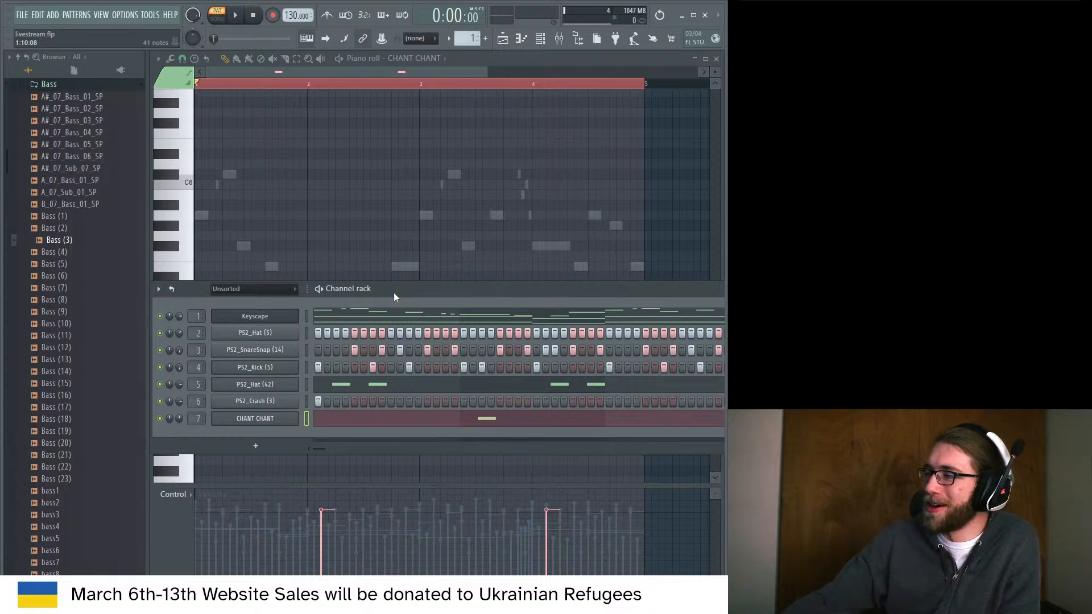
{"action": "scroll", "coordinate": [84, 242], "scroll_direction": "up", "scroll_amount": 5}
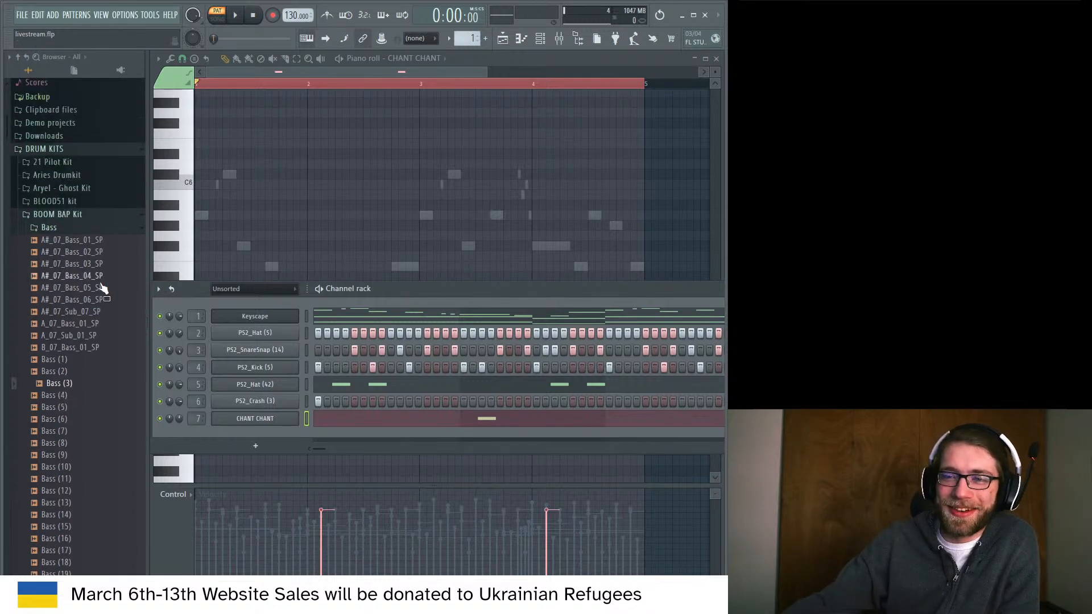
{"action": "scroll", "coordinate": [98, 299], "scroll_direction": "up", "scroll_amount": 3}
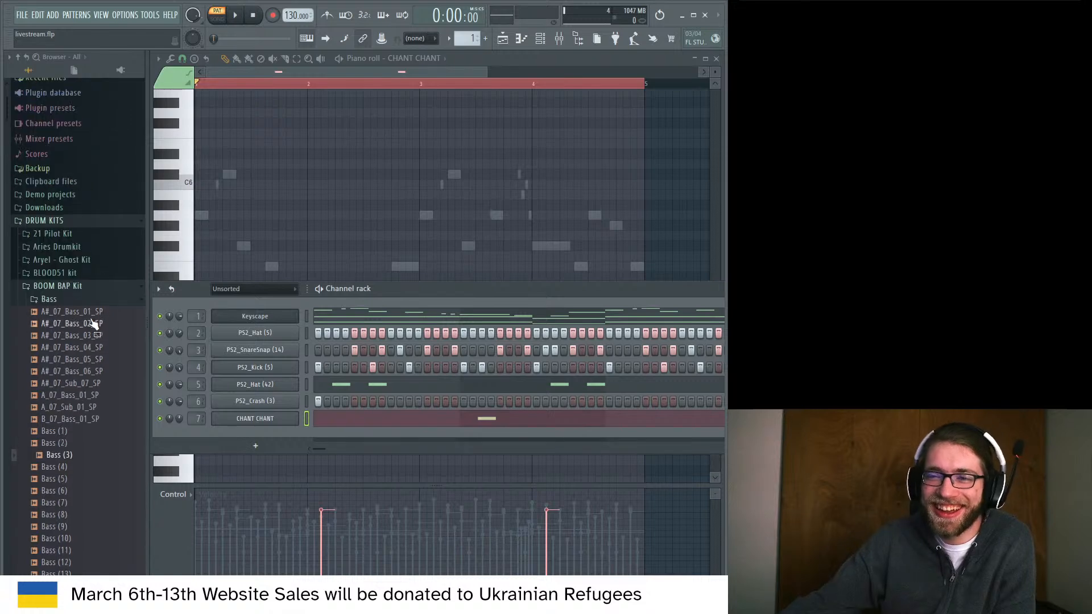
{"action": "left_click", "coordinate": [57, 300]}
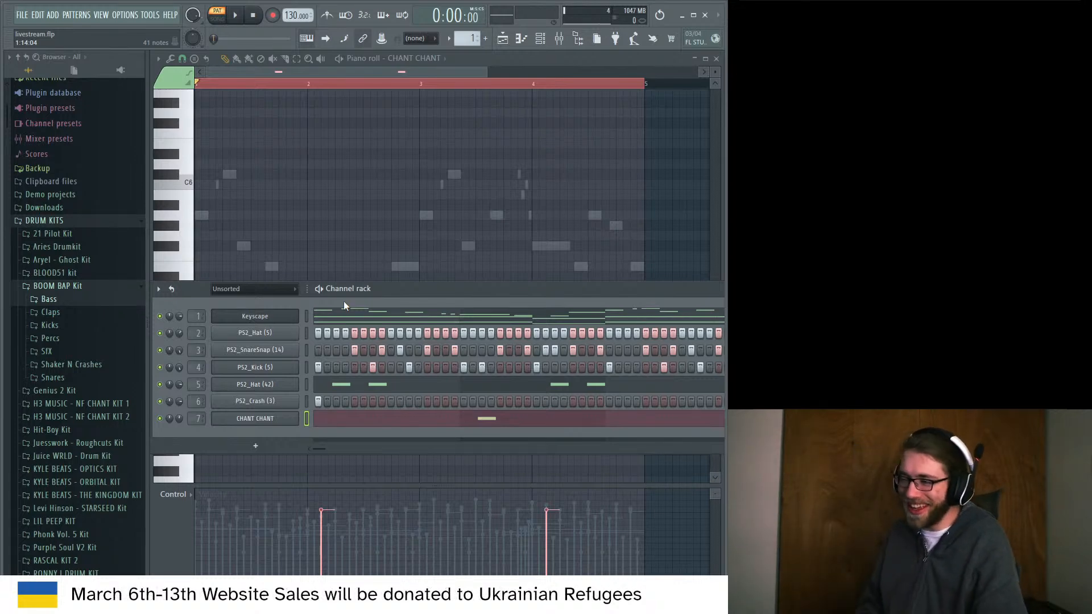
Play the pattern, then audition NF Chant 05 Destiny, NF Chant 09 My Life and samples from H3 MUSIC - NF CHANT KIT 2.
{"action": "key", "text": "space"}
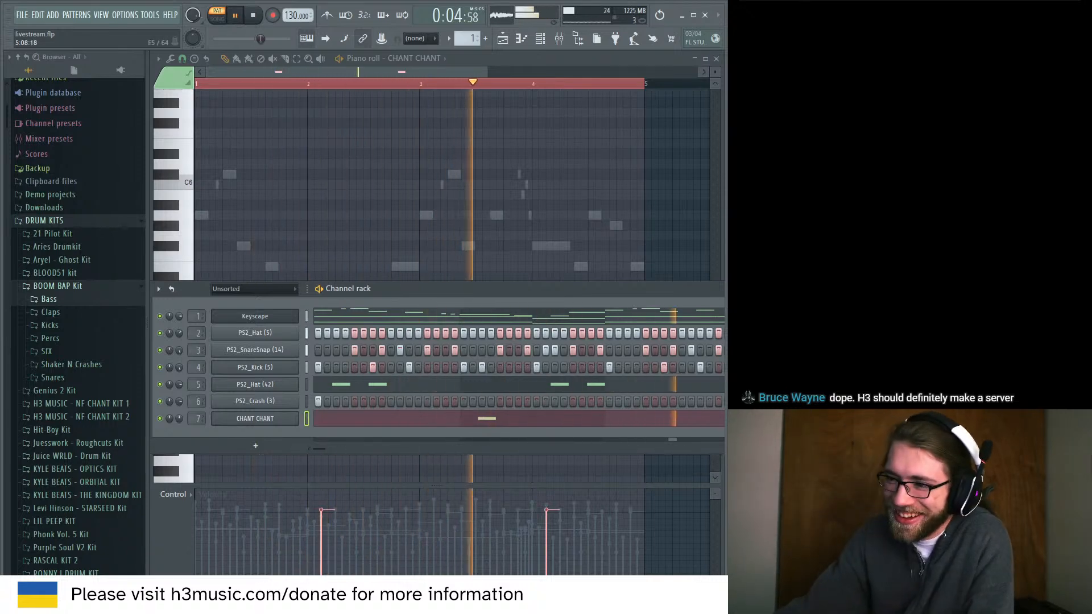
{"action": "key", "text": "space"}
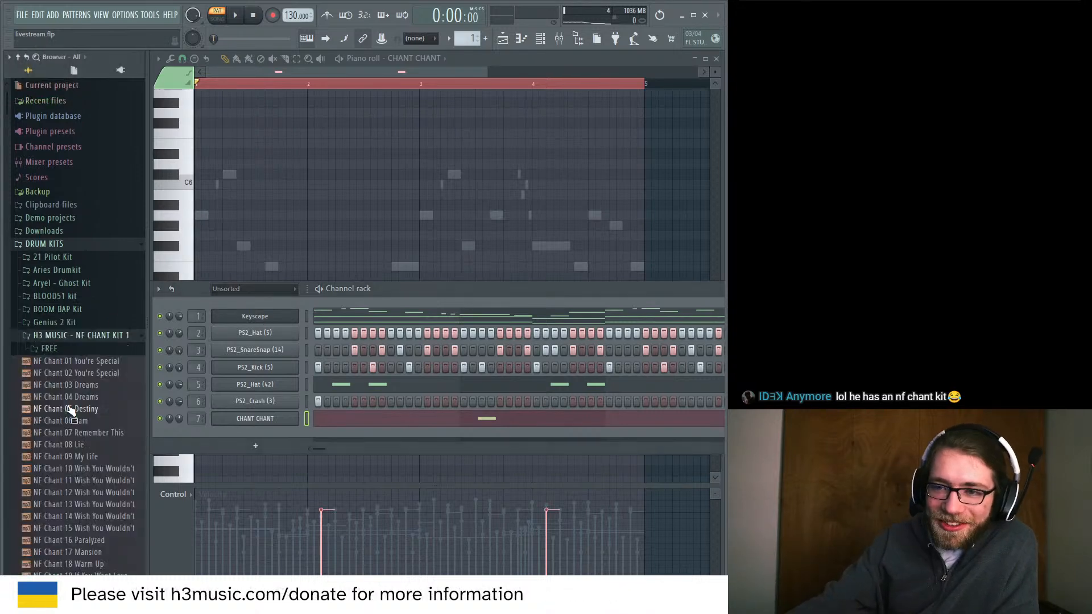
{"action": "left_click", "coordinate": [68, 404]}
{"action": "scroll", "coordinate": [68, 406], "scroll_direction": "down", "scroll_amount": 3}
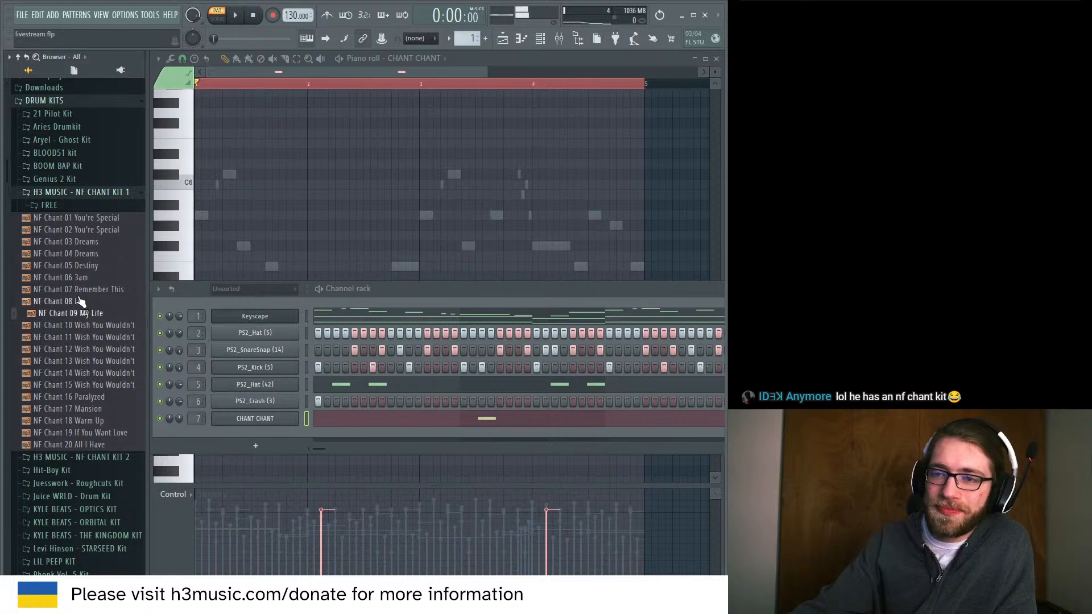
{"action": "left_click_drag", "start_coordinate": [77, 301], "coordinate": [64, 216]}
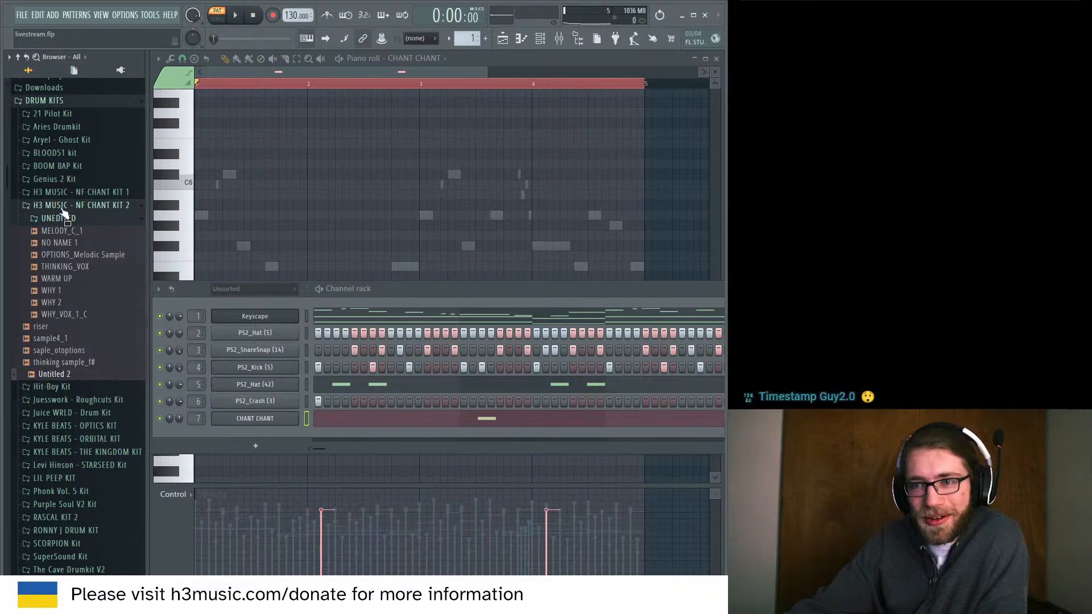
{"action": "left_click", "coordinate": [62, 209]}
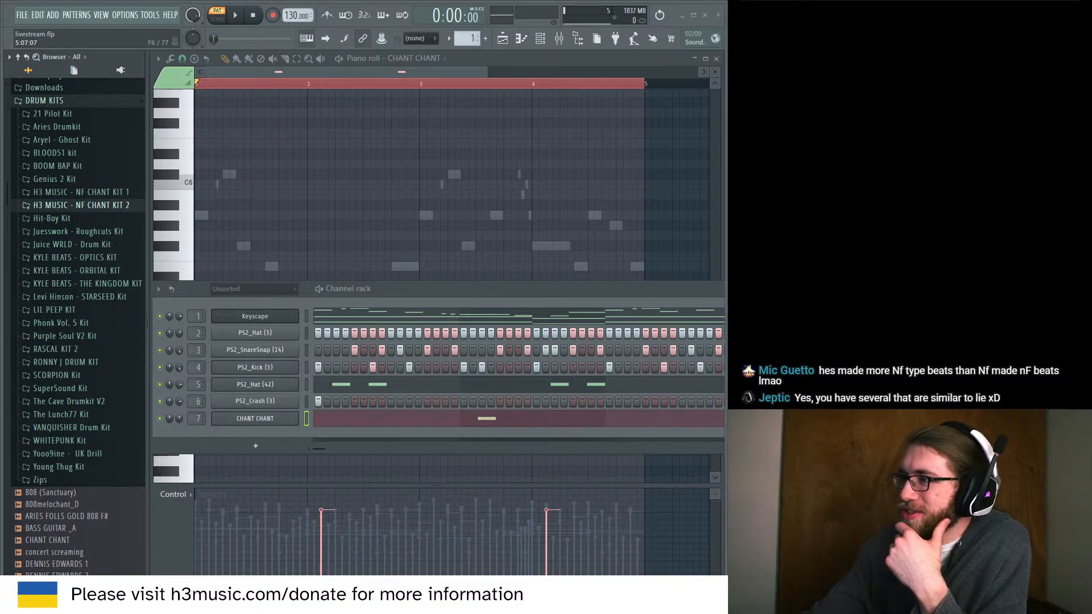
Bring the Spotify window over the project, look through the Liked Songs down to about number 74, and move it away again.
{"action": "left_click_drag", "start_coordinate": [727, 119], "coordinate": [403, 93]}
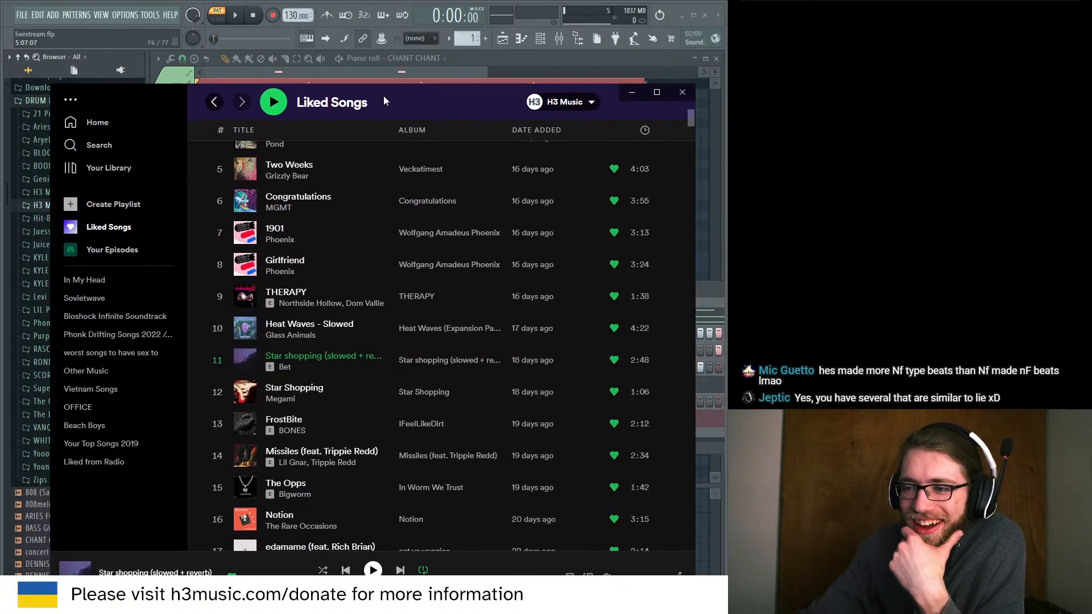
{"action": "scroll", "coordinate": [373, 321], "scroll_direction": "down", "scroll_amount": 2}
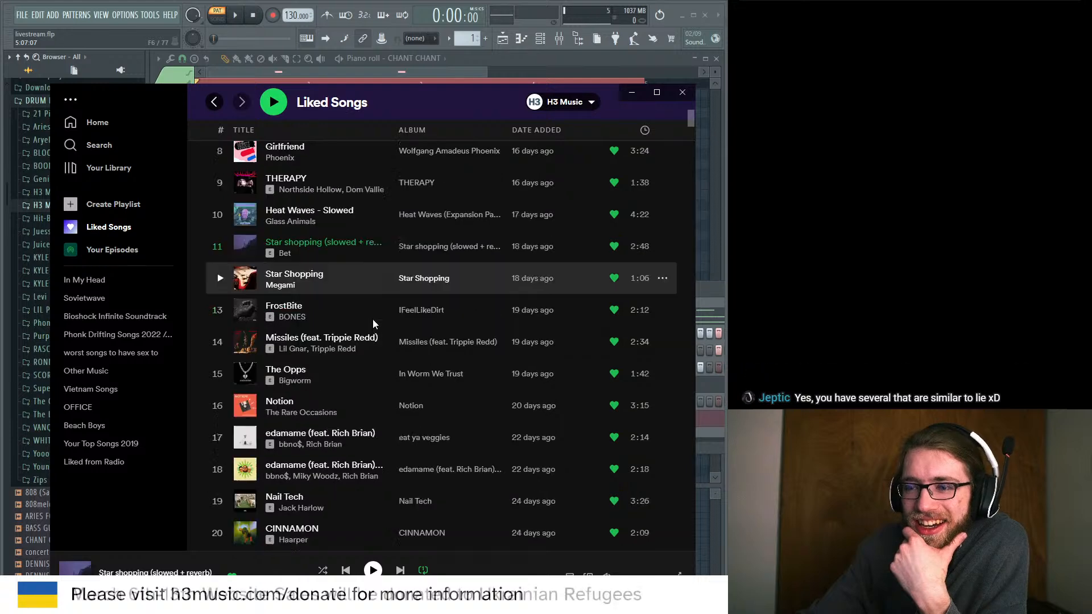
{"action": "scroll", "coordinate": [373, 323], "scroll_direction": "down", "scroll_amount": 1}
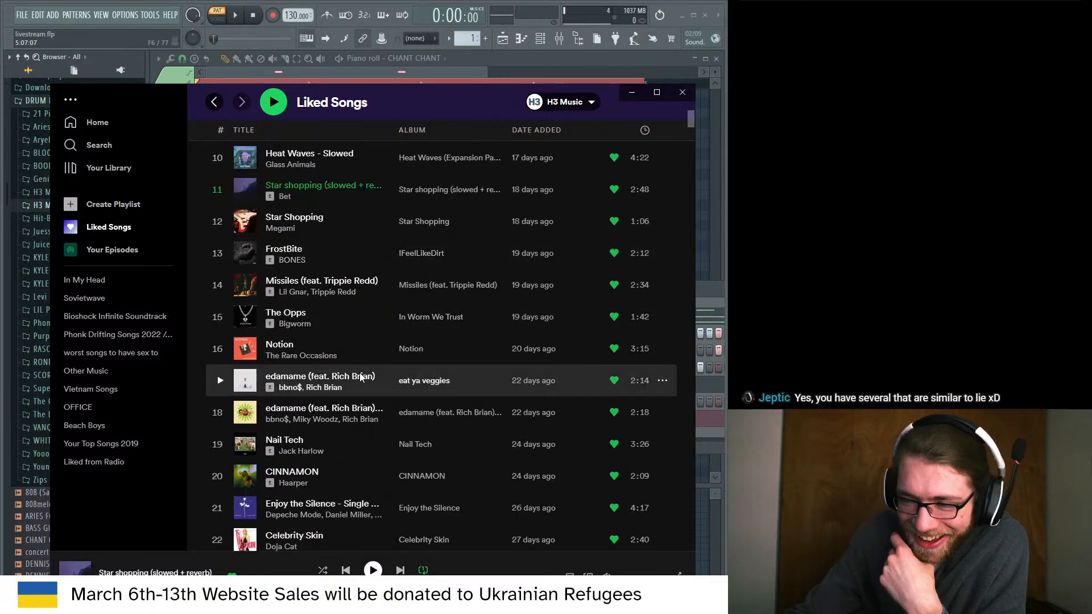
{"action": "scroll", "coordinate": [360, 377], "scroll_direction": "down", "scroll_amount": 2}
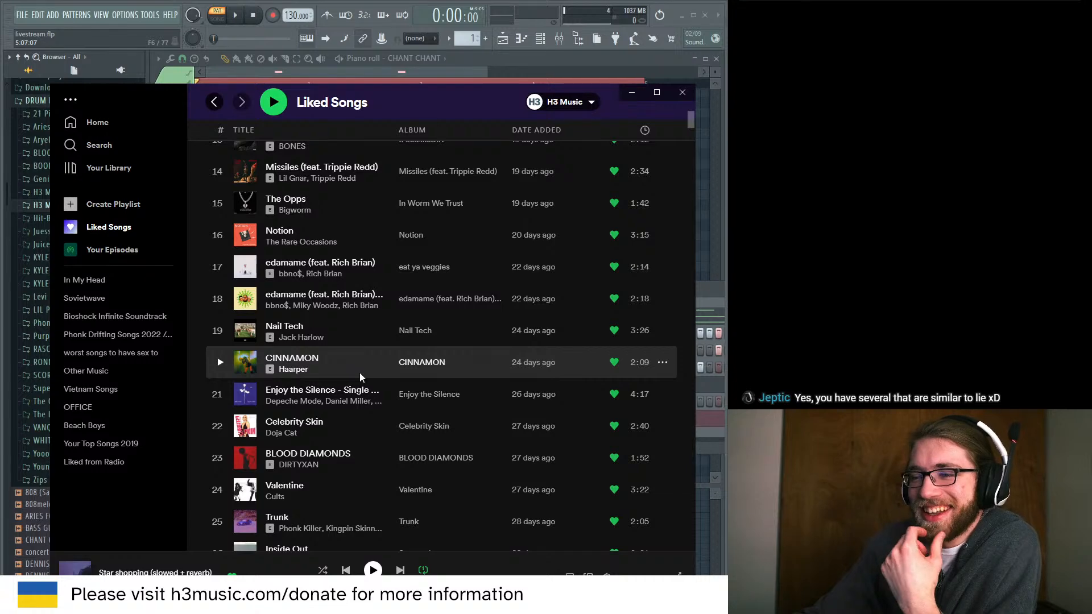
{"action": "scroll", "coordinate": [360, 375], "scroll_direction": "down", "scroll_amount": 3}
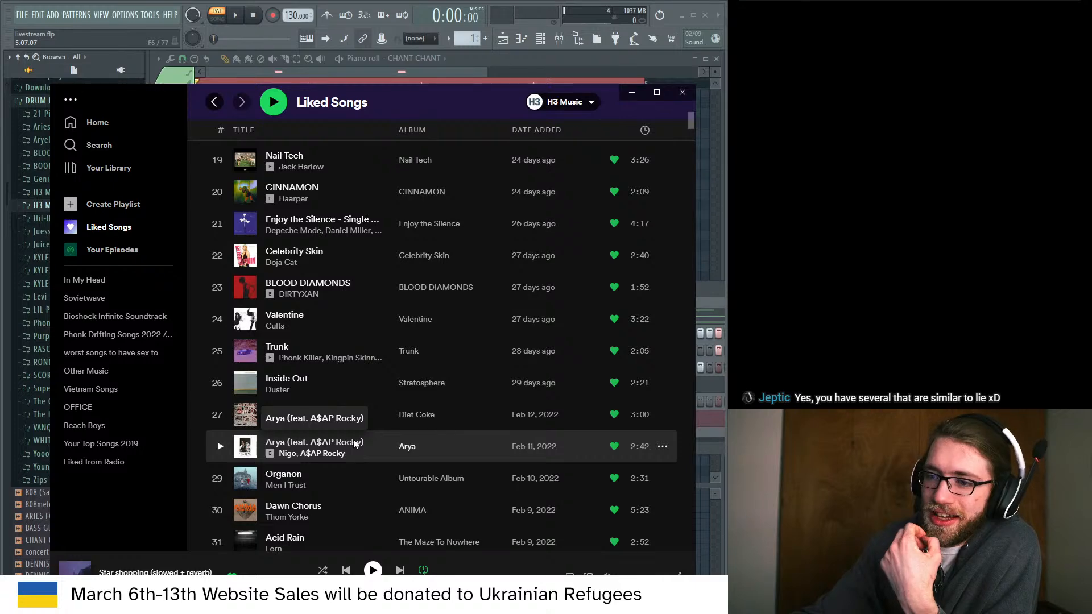
{"action": "scroll", "coordinate": [353, 443], "scroll_direction": "down", "scroll_amount": 3}
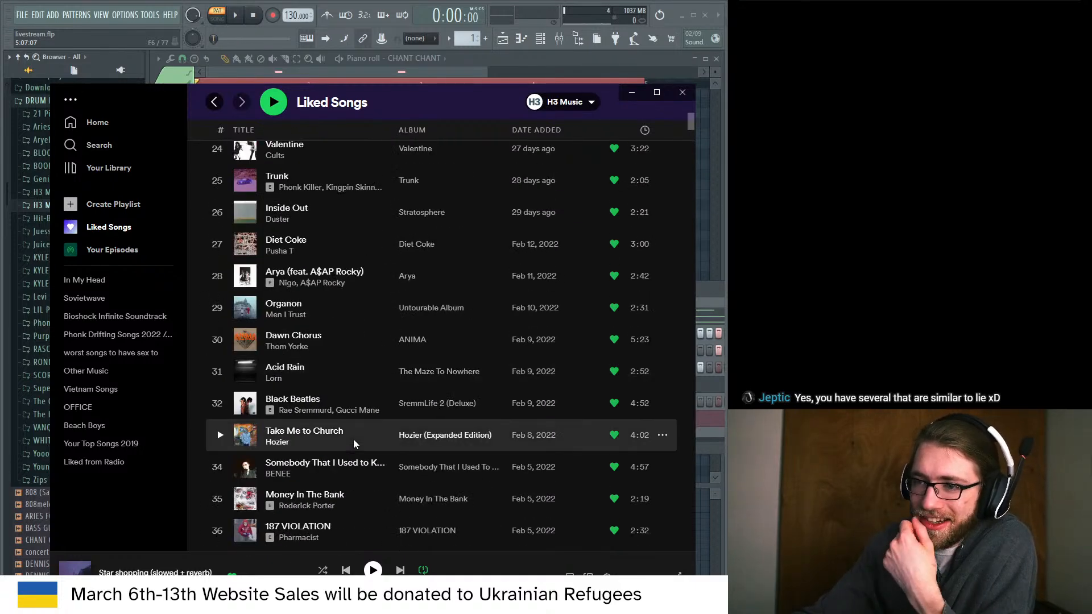
{"action": "scroll", "coordinate": [353, 443], "scroll_direction": "down", "scroll_amount": 2}
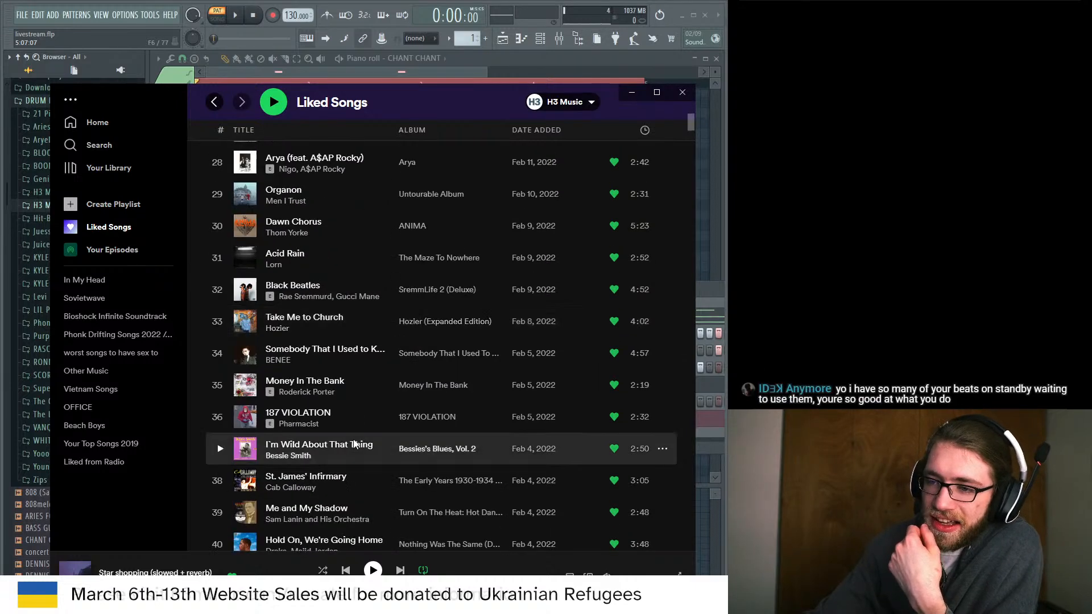
{"action": "scroll", "coordinate": [353, 443], "scroll_direction": "down", "scroll_amount": 3}
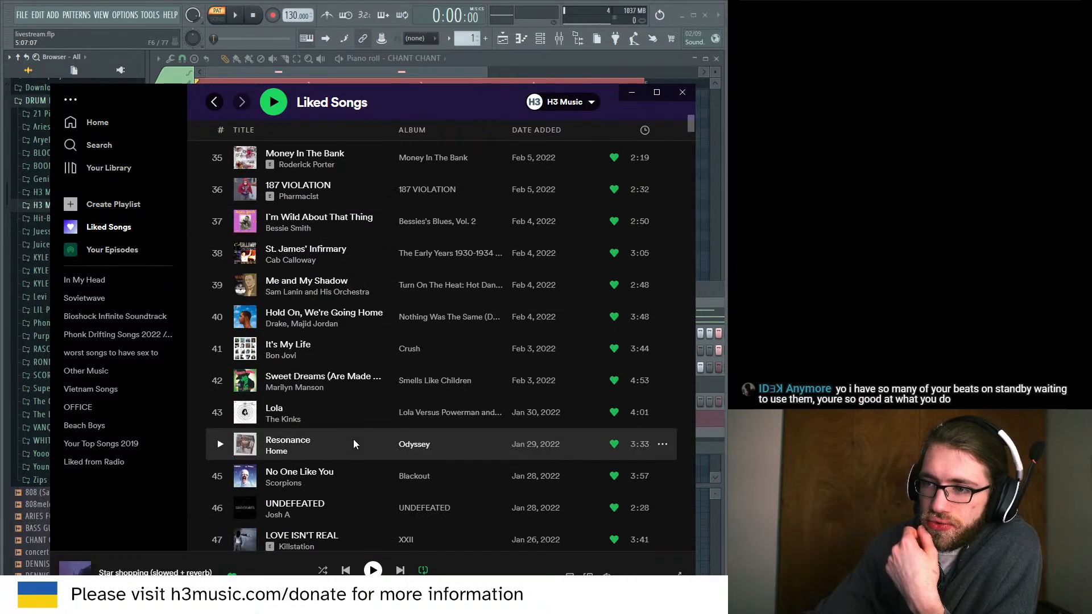
{"action": "scroll", "coordinate": [354, 441], "scroll_direction": "down", "scroll_amount": 3}
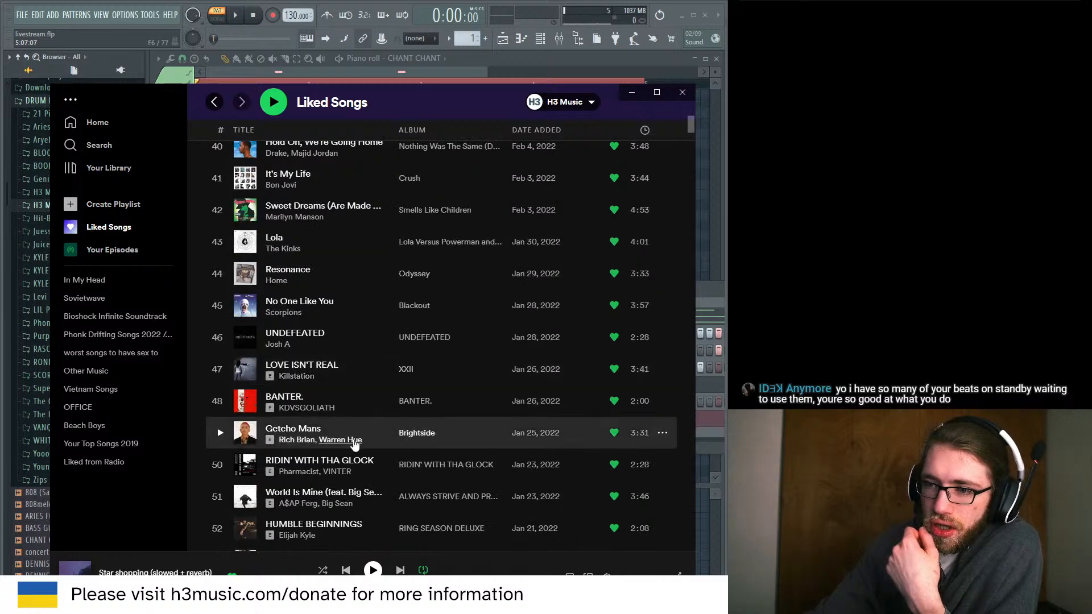
{"action": "scroll", "coordinate": [355, 444], "scroll_direction": "down", "scroll_amount": 3}
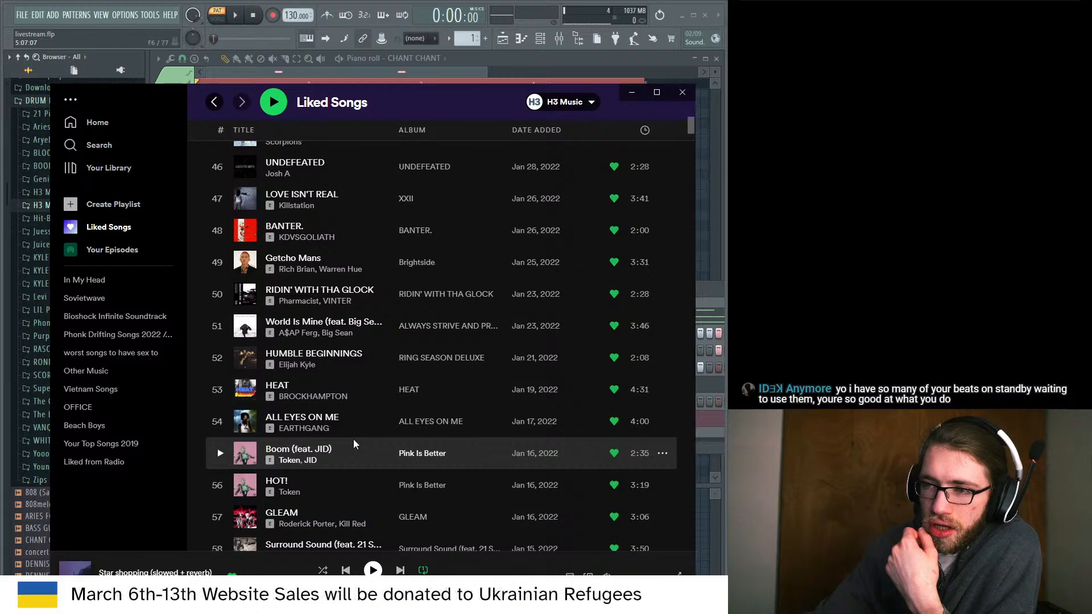
{"action": "scroll", "coordinate": [353, 444], "scroll_direction": "down", "scroll_amount": 1}
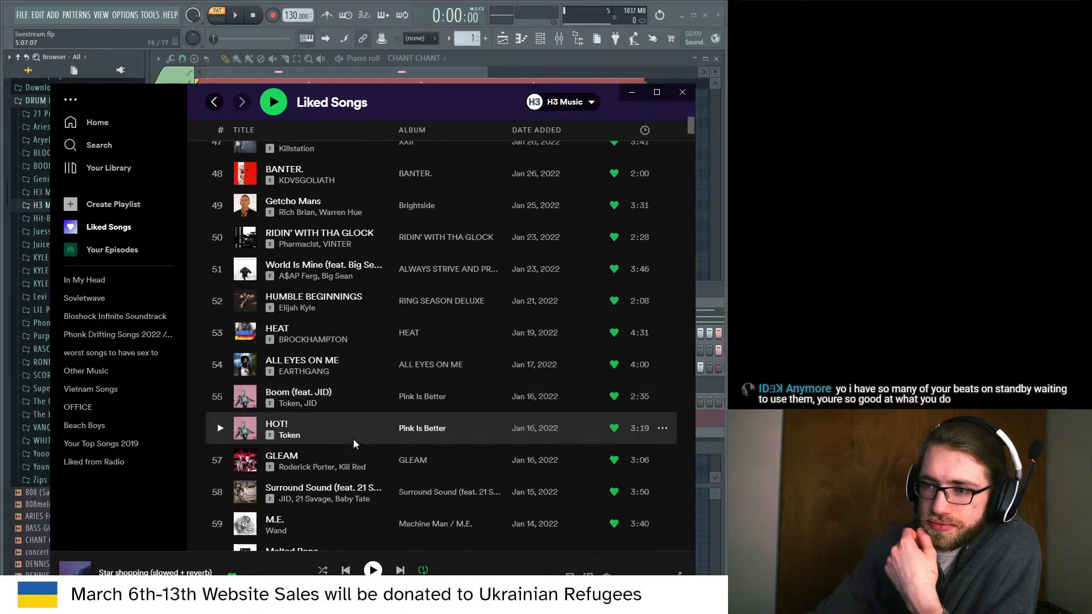
{"action": "scroll", "coordinate": [353, 439], "scroll_direction": "down", "scroll_amount": 4}
{"action": "scroll", "coordinate": [353, 439], "scroll_direction": "down", "scroll_amount": 1}
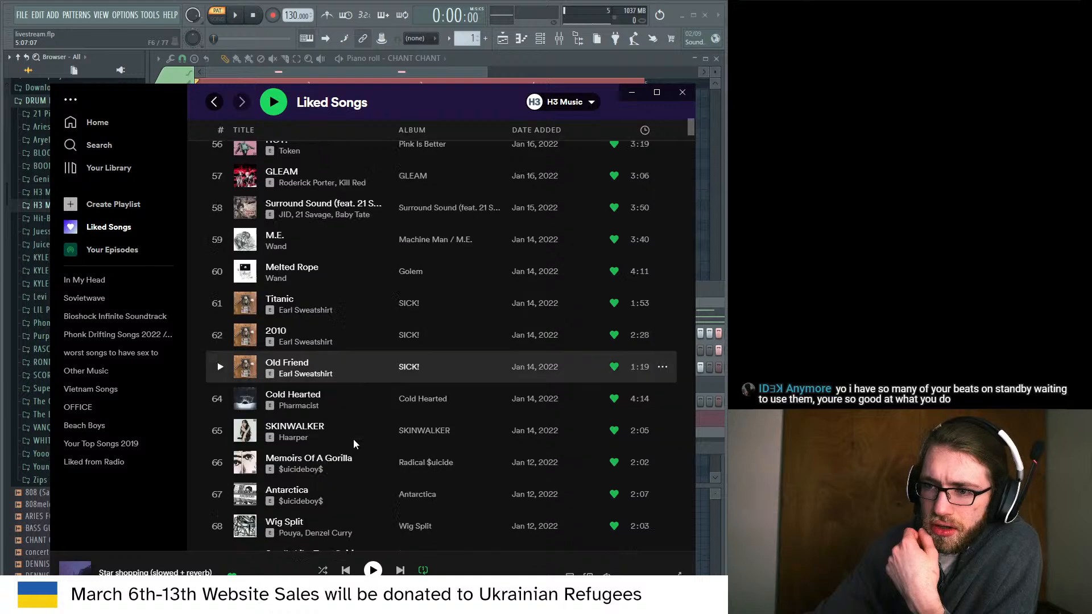
{"action": "scroll", "coordinate": [354, 439], "scroll_direction": "down", "scroll_amount": 1}
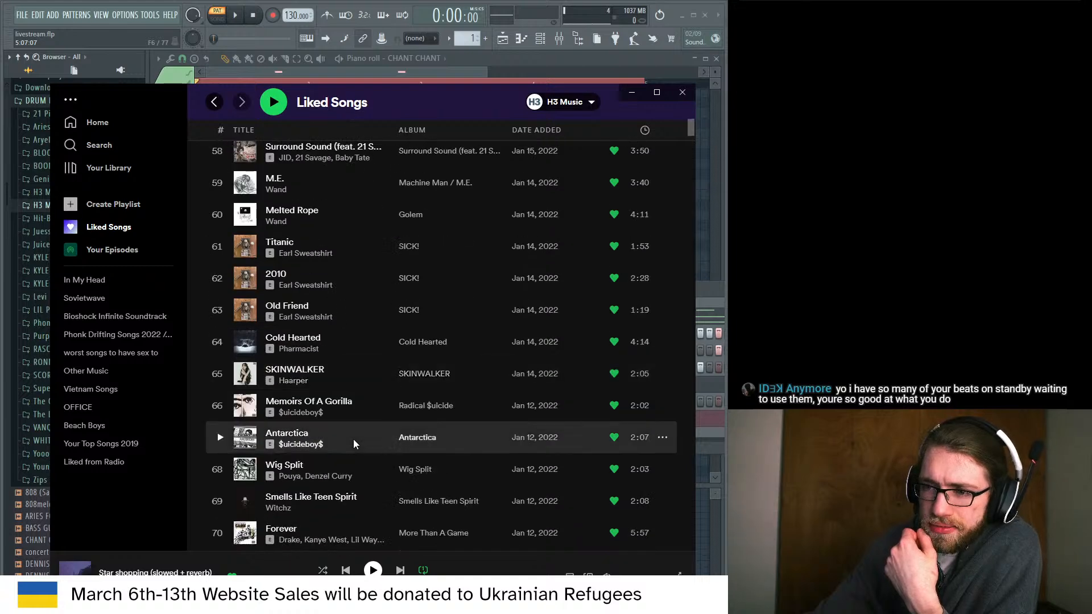
{"action": "scroll", "coordinate": [353, 439], "scroll_direction": "down", "scroll_amount": 2}
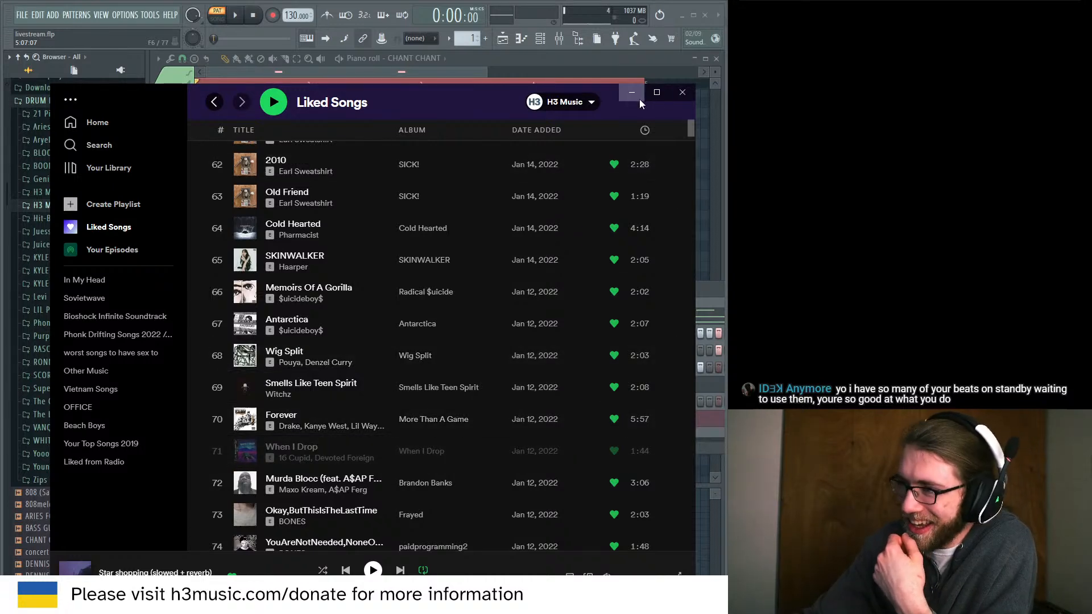
{"action": "left_click_drag", "start_coordinate": [429, 104], "coordinate": [1091, 76]}
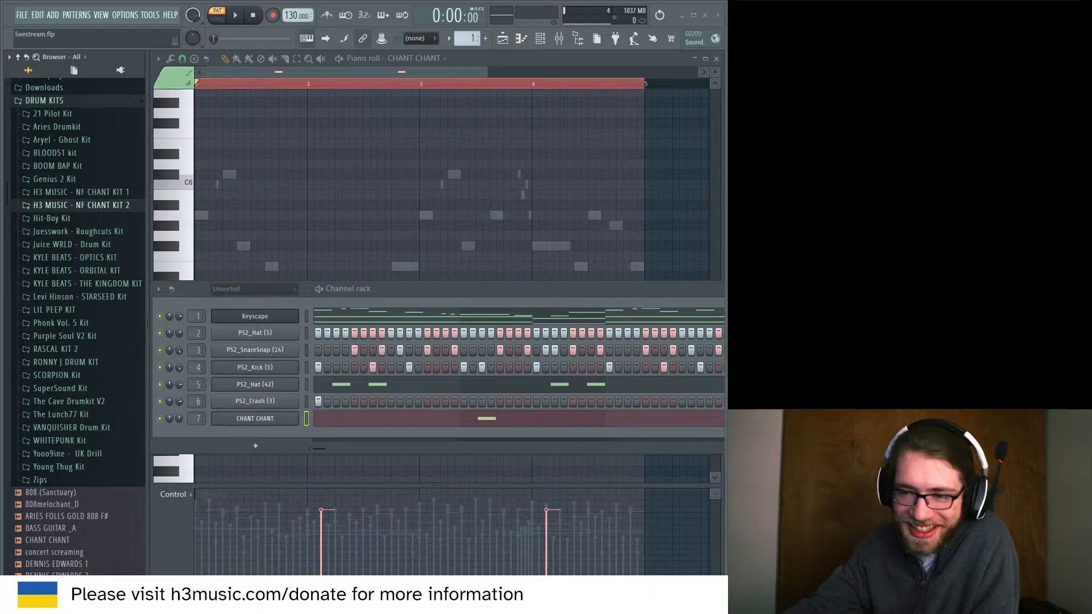
Bring Spotify back, return to the start of Liked Songs, and look over Phoenix's artist page before going back to the list.
{"action": "left_click_drag", "start_coordinate": [727, 83], "coordinate": [387, 84]}
{"action": "scroll", "coordinate": [347, 297], "scroll_direction": "up", "scroll_amount": 6}
{"action": "scroll", "coordinate": [347, 297], "scroll_direction": "up", "scroll_amount": 20}
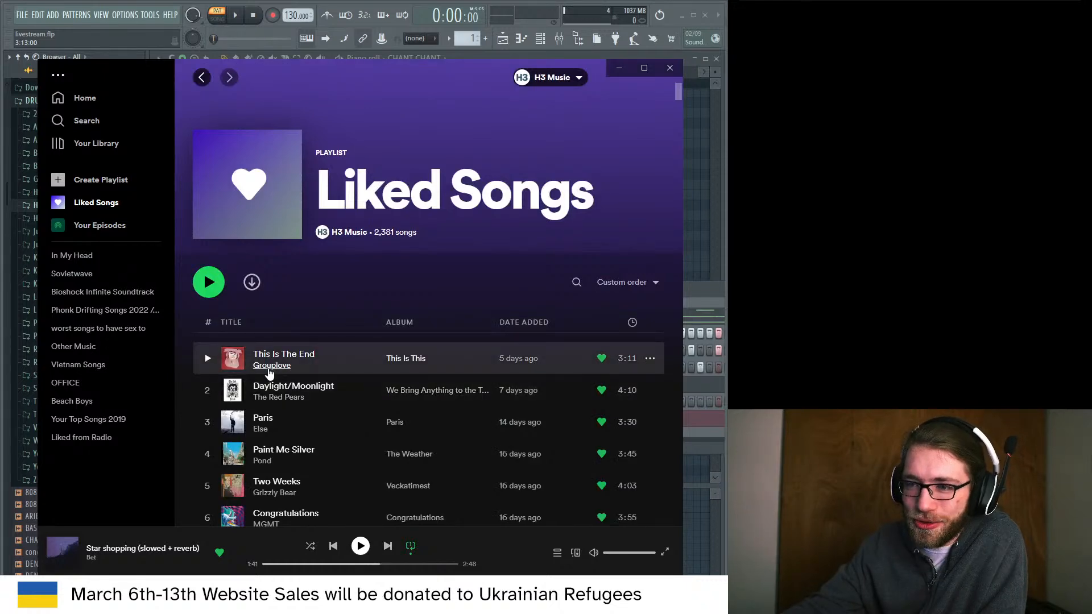
{"action": "scroll", "coordinate": [270, 373], "scroll_direction": "down", "scroll_amount": 2}
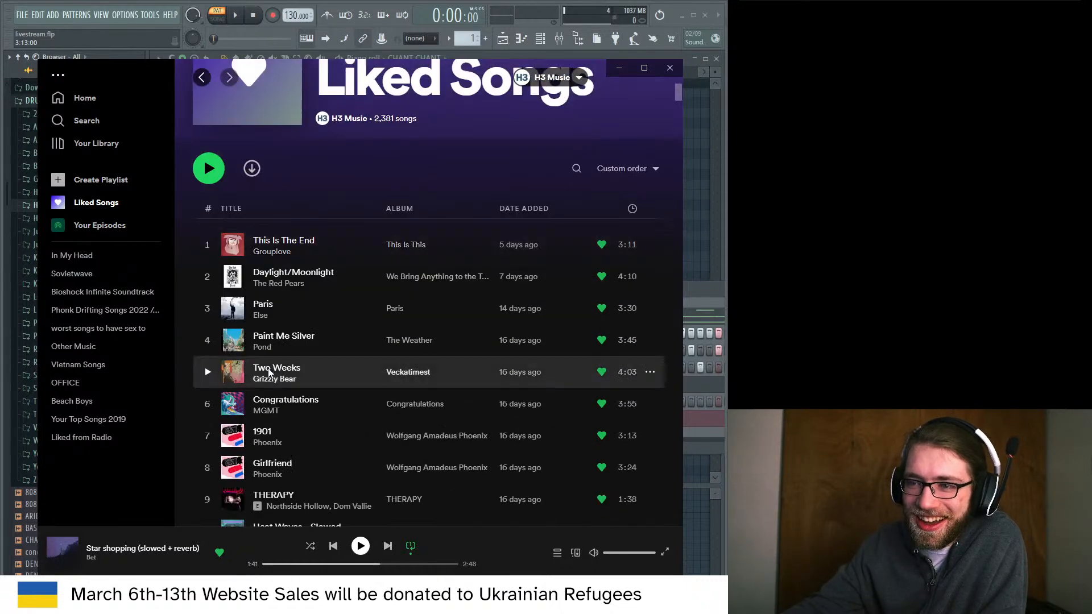
{"action": "scroll", "coordinate": [330, 403], "scroll_direction": "down", "scroll_amount": 1}
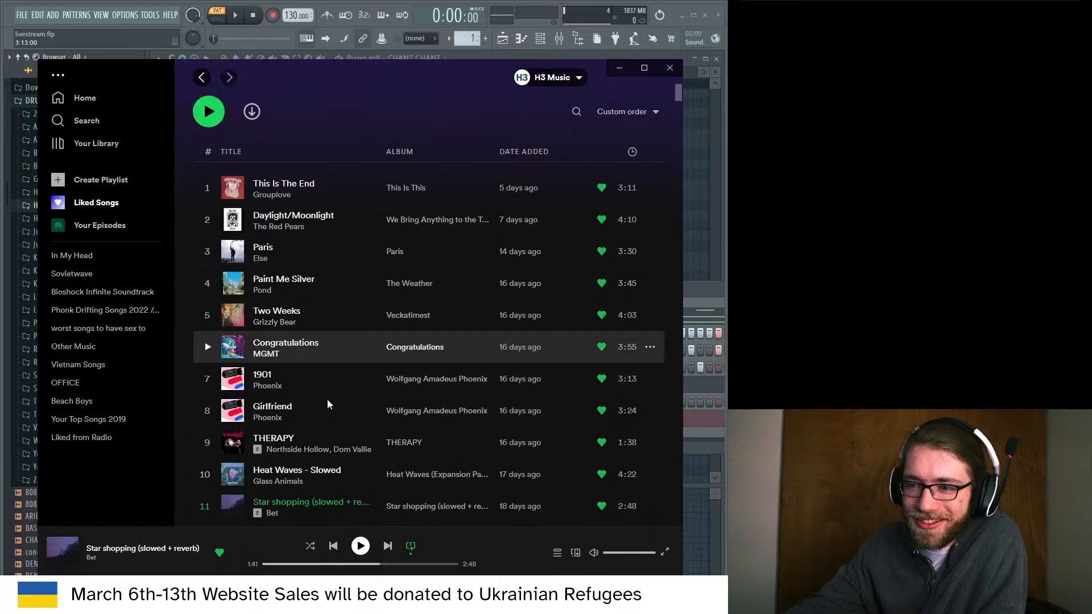
{"action": "left_click", "coordinate": [266, 387]}
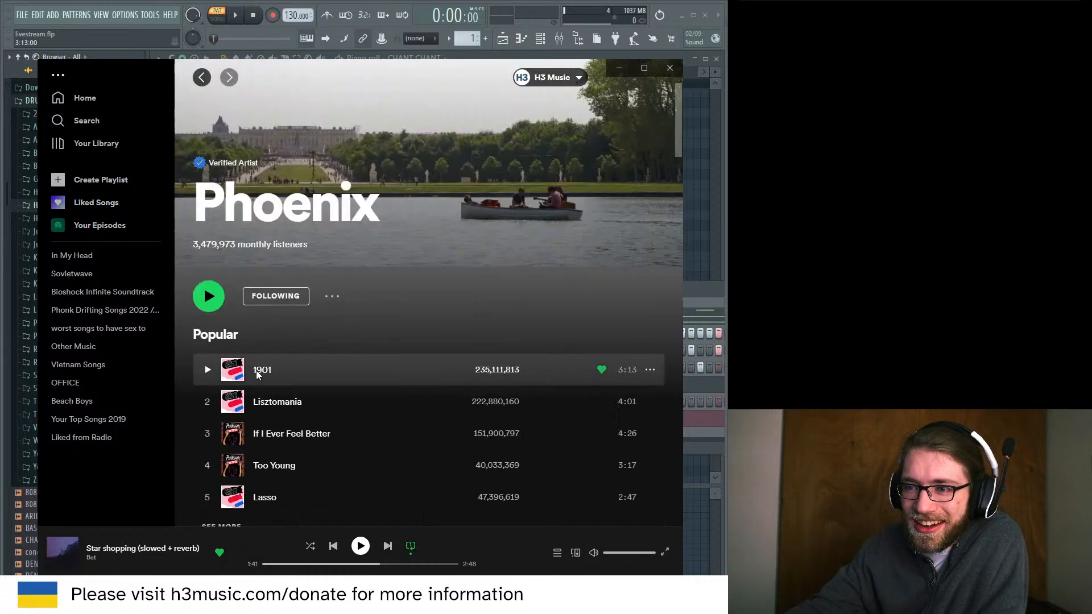
{"action": "scroll", "coordinate": [302, 420], "scroll_direction": "down", "scroll_amount": 5}
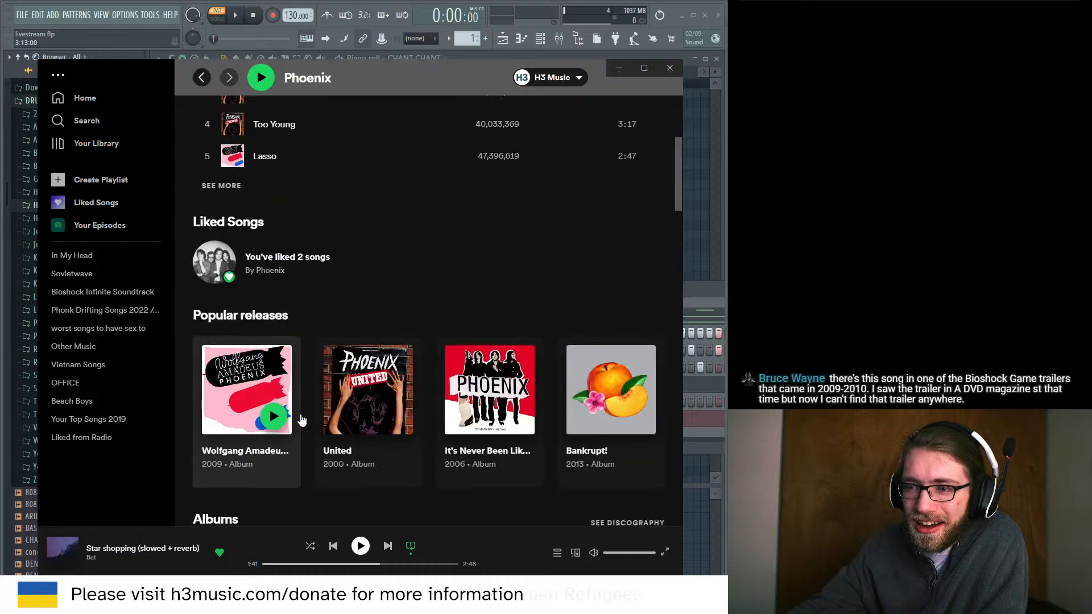
{"action": "left_click", "coordinate": [201, 78]}
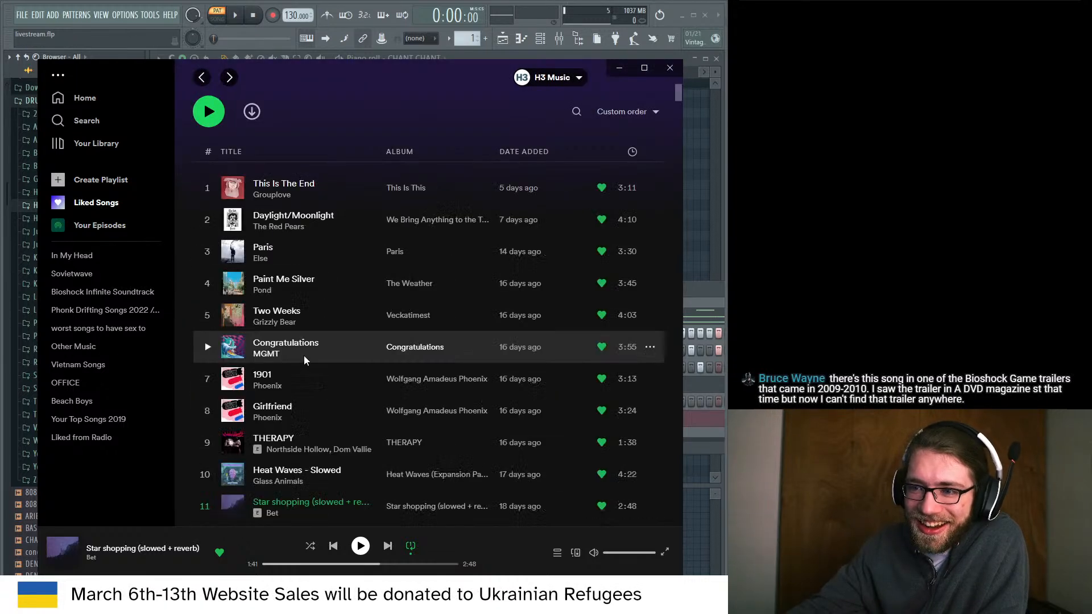
Look through Spotify's Liked Songs down to about number 100 and back up to about number 53, and move the window off the project.
{"action": "scroll", "coordinate": [304, 356], "scroll_direction": "down", "scroll_amount": 2}
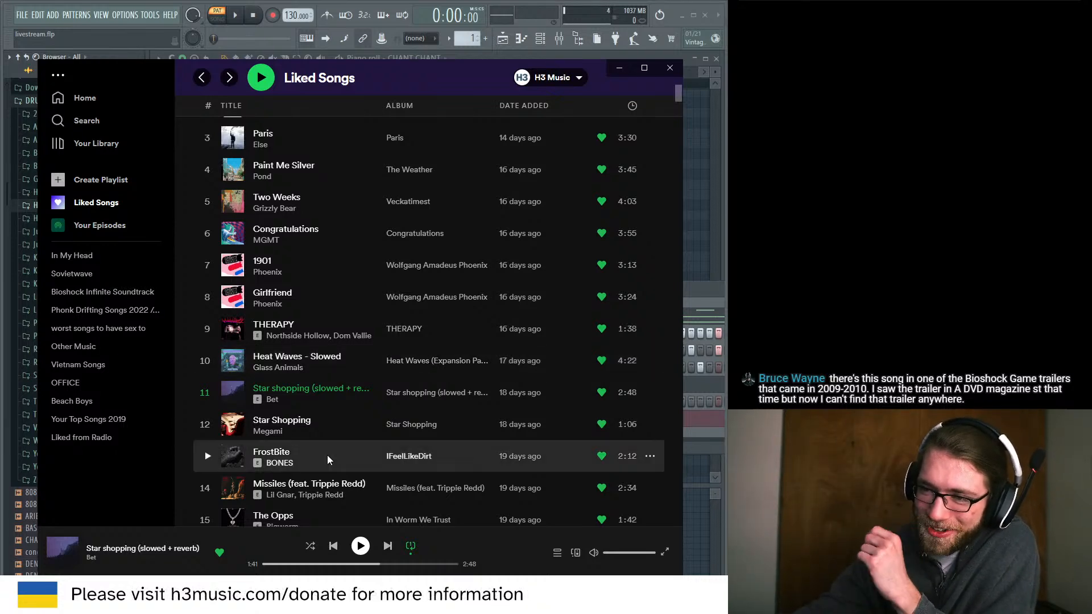
{"action": "scroll", "coordinate": [327, 460], "scroll_direction": "down", "scroll_amount": 3}
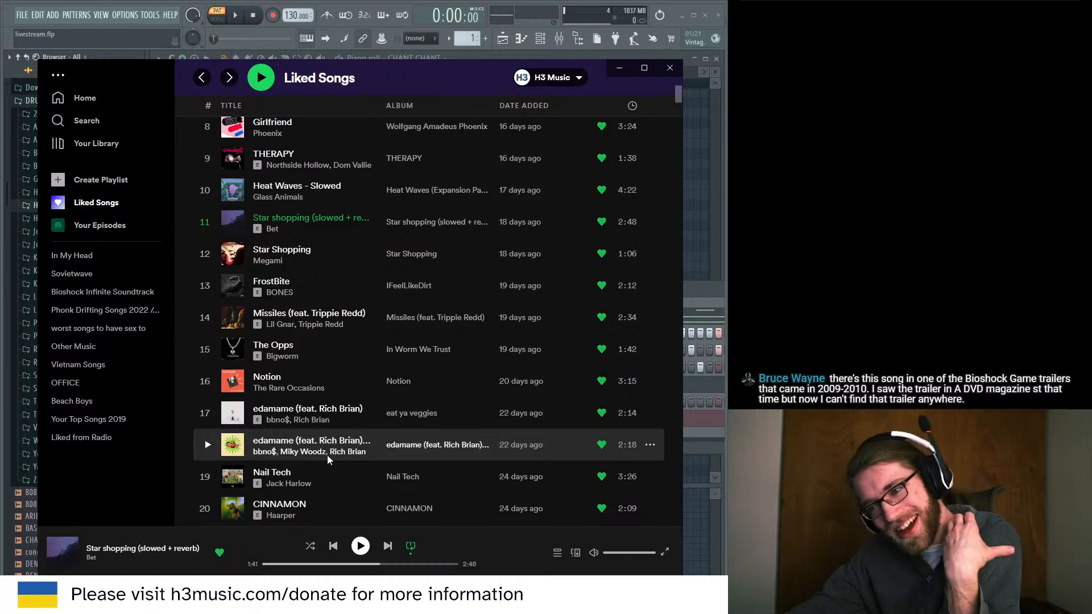
{"action": "scroll", "coordinate": [328, 460], "scroll_direction": "down", "scroll_amount": 20}
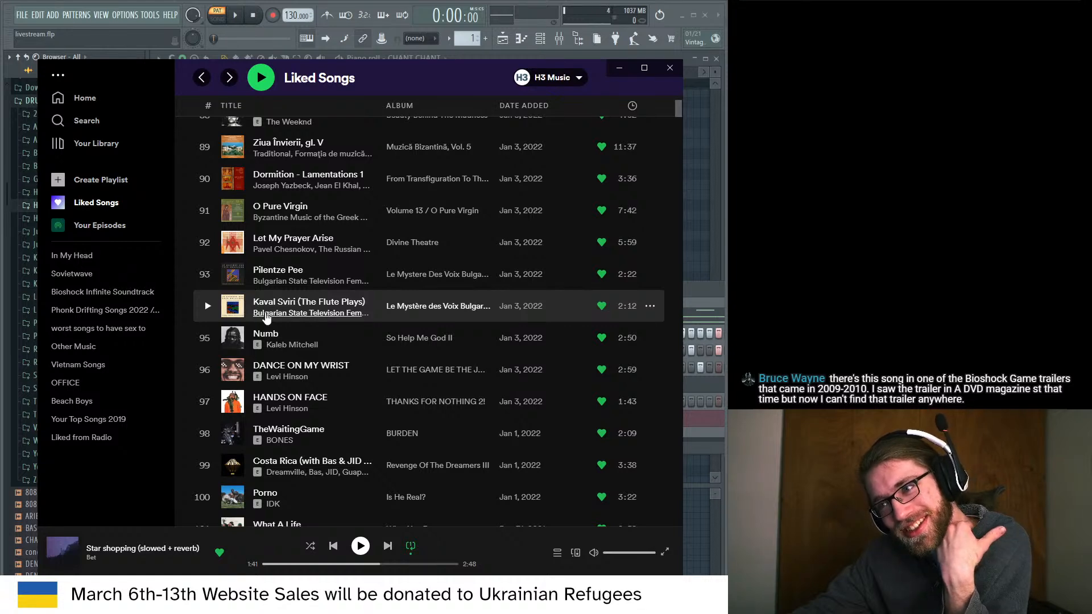
{"action": "scroll", "coordinate": [266, 318], "scroll_direction": "up", "scroll_amount": 3}
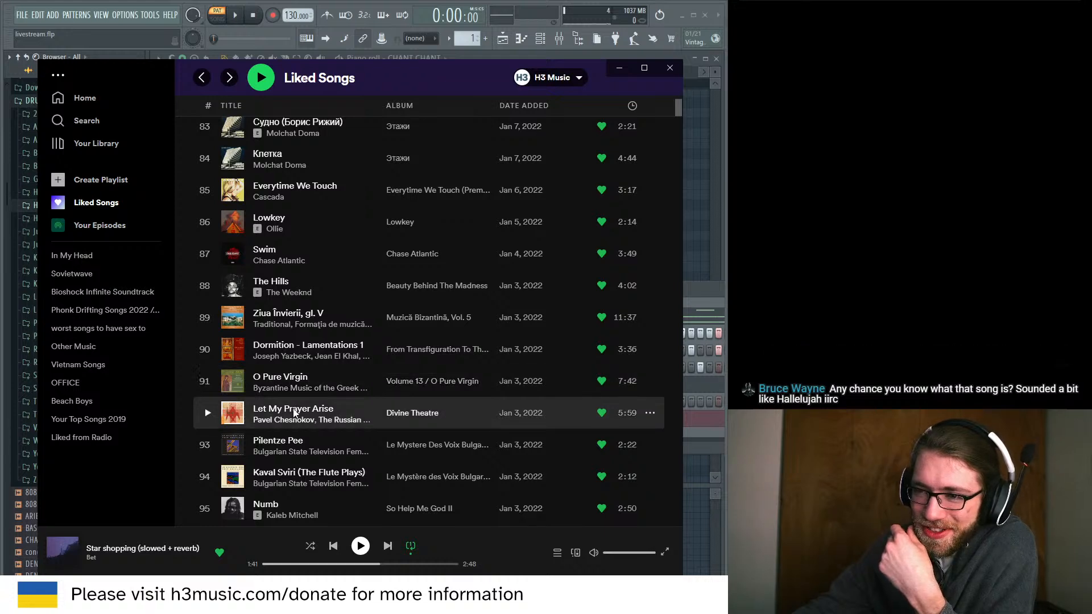
{"action": "scroll", "coordinate": [294, 414], "scroll_direction": "up", "scroll_amount": 5}
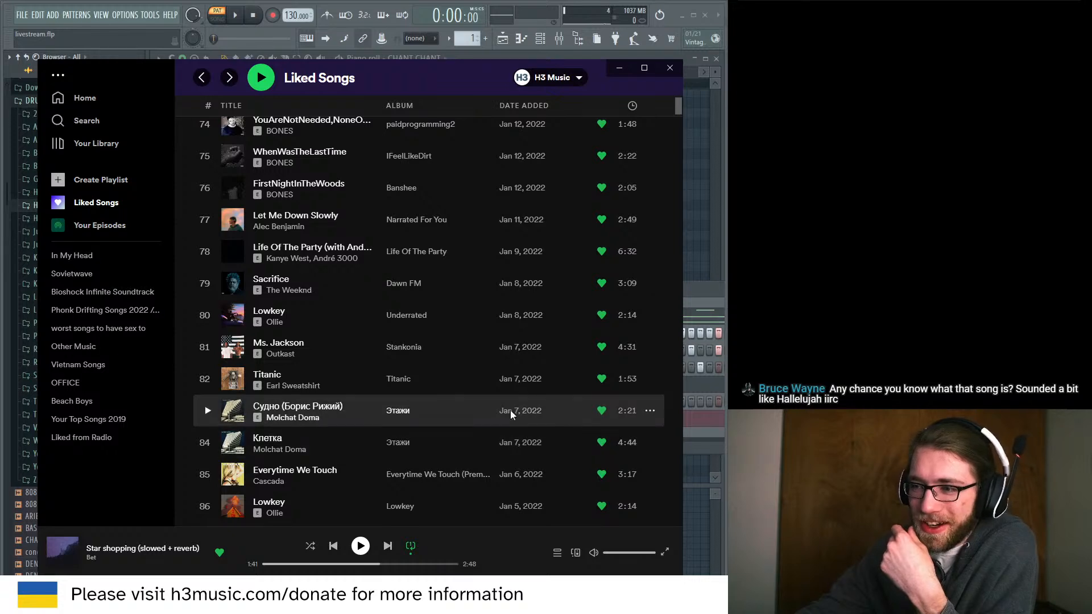
{"action": "scroll", "coordinate": [447, 318], "scroll_direction": "up", "scroll_amount": 4}
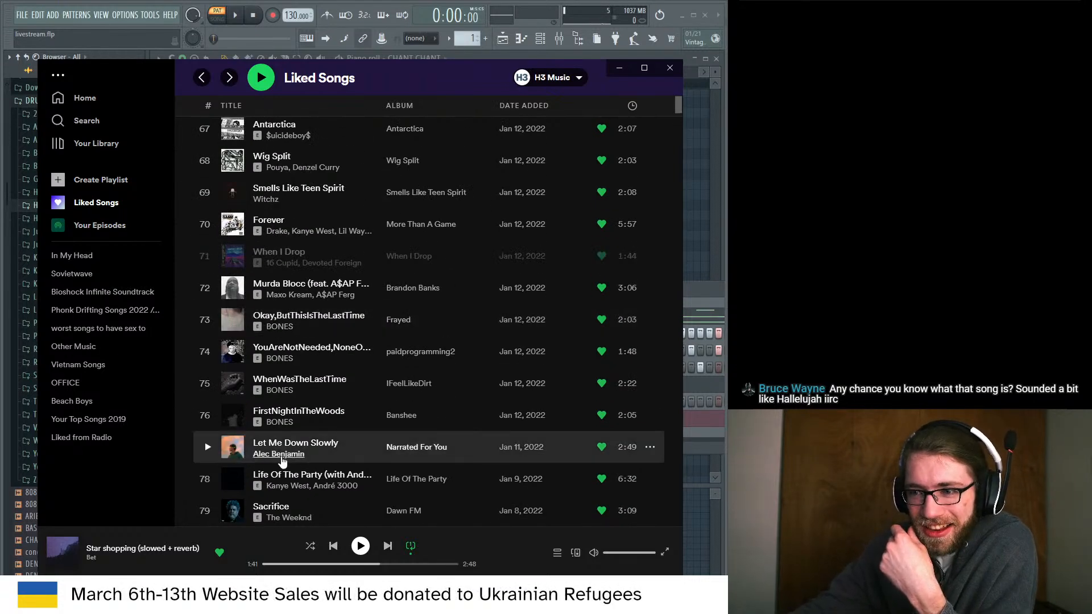
{"action": "scroll", "coordinate": [348, 451], "scroll_direction": "up", "scroll_amount": 1}
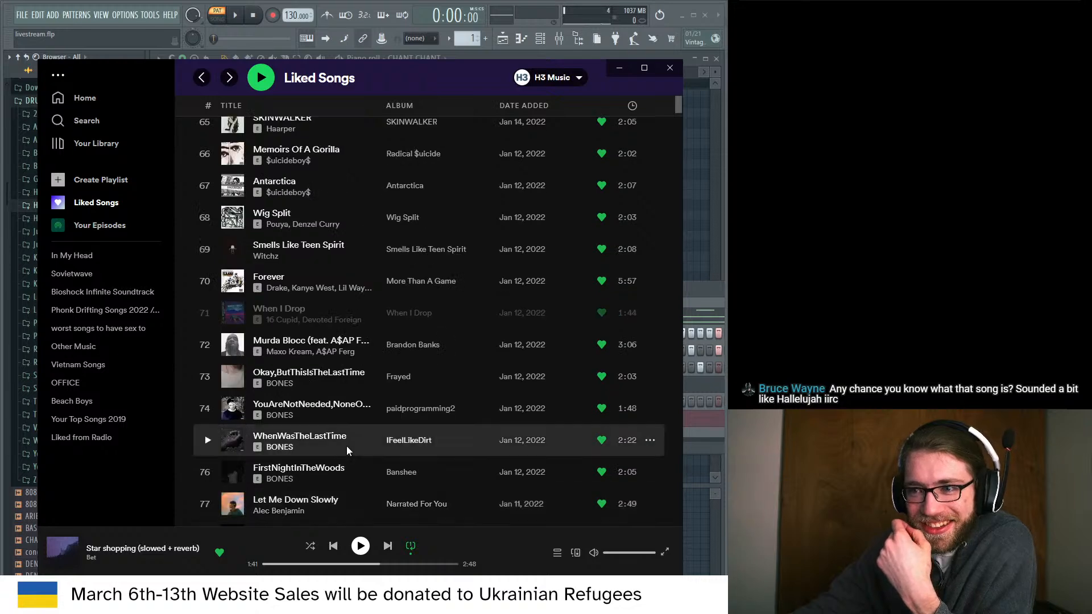
{"action": "scroll", "coordinate": [347, 446], "scroll_direction": "up", "scroll_amount": 6}
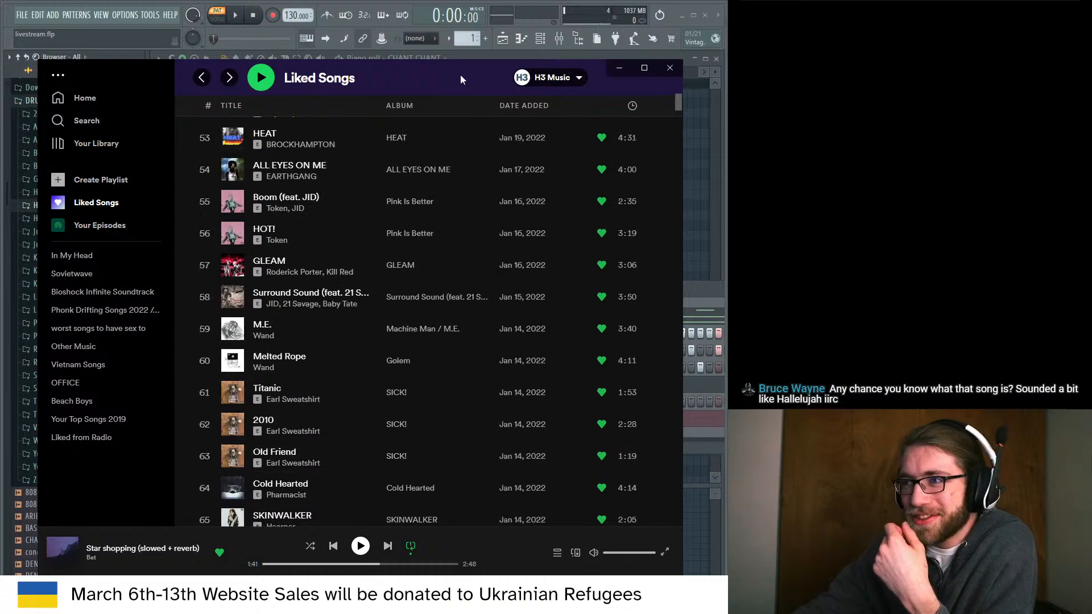
{"action": "left_click_drag", "start_coordinate": [463, 78], "coordinate": [1091, 57]}
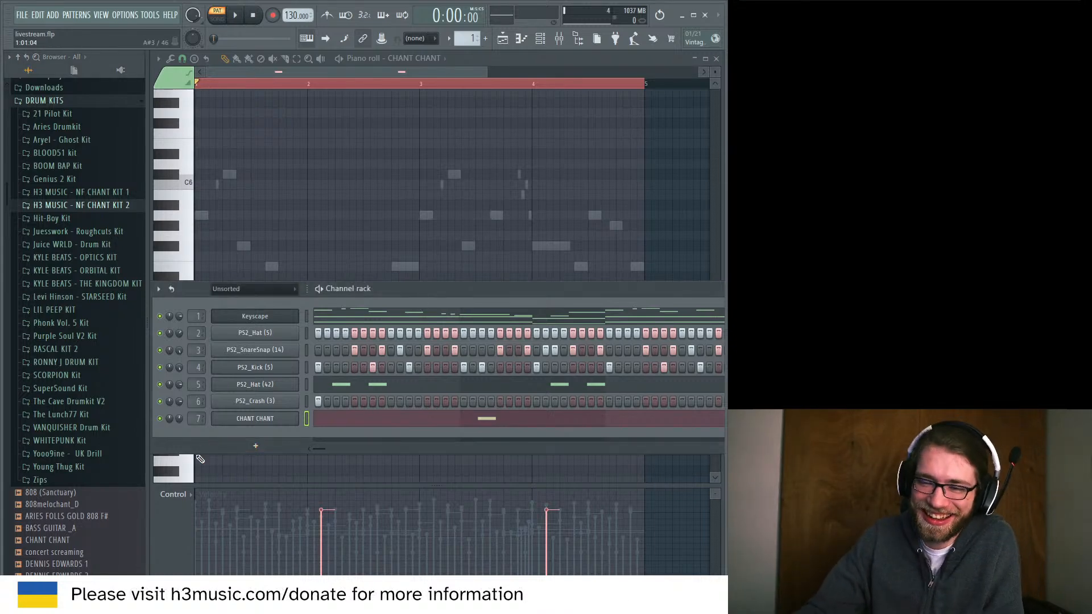
Play the pattern while browsing the drum kits, and add Daze (KB) from the 808s of KYLE BEATS - THE KINGDOM KIT as a new channel.
{"action": "key", "text": "space"}
{"action": "scroll", "coordinate": [85, 381], "scroll_direction": "up", "scroll_amount": 5}
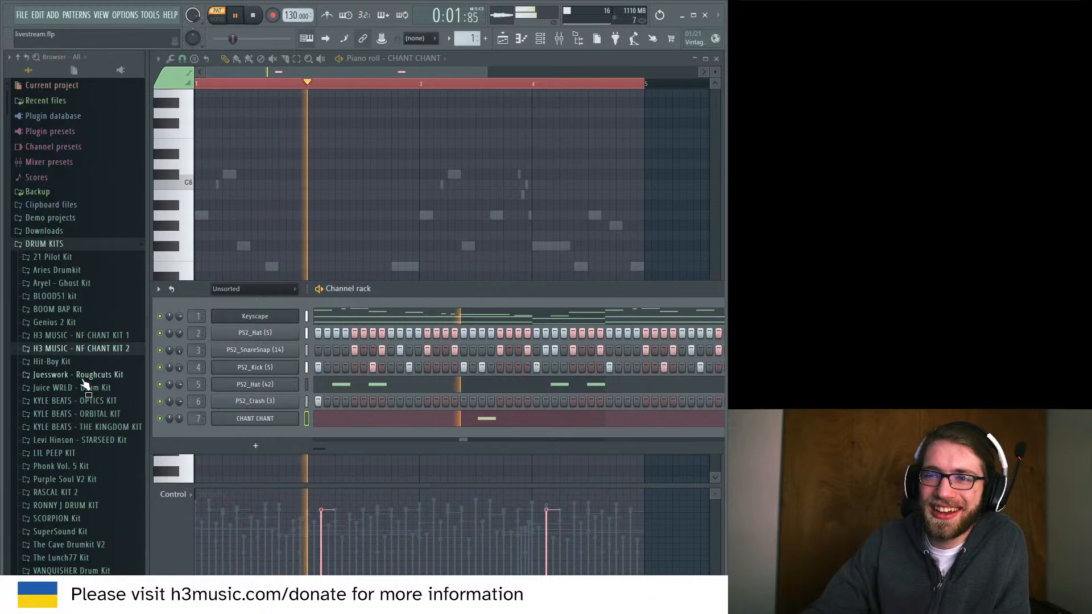
{"action": "left_click", "coordinate": [64, 309]}
{"action": "left_click", "coordinate": [64, 308]}
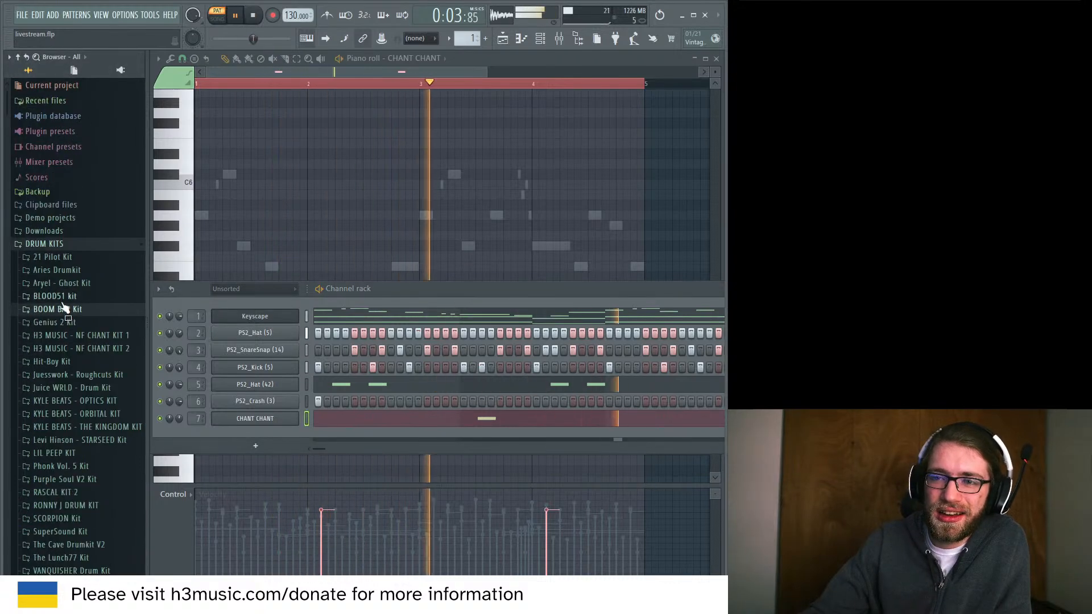
{"action": "scroll", "coordinate": [54, 434], "scroll_direction": "down", "scroll_amount": 2}
{"action": "scroll", "coordinate": [56, 435], "scroll_direction": "up", "scroll_amount": 2}
{"action": "left_click", "coordinate": [60, 427]}
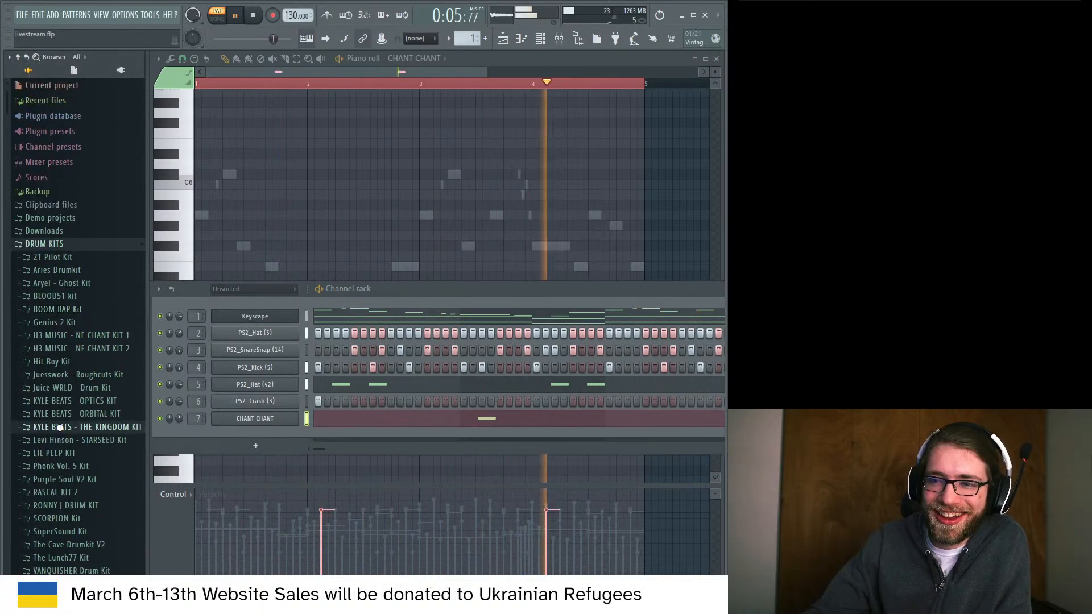
{"action": "left_click", "coordinate": [49, 441]}
{"action": "key", "text": "space"}
{"action": "left_click_drag", "start_coordinate": [57, 477], "coordinate": [252, 437]}
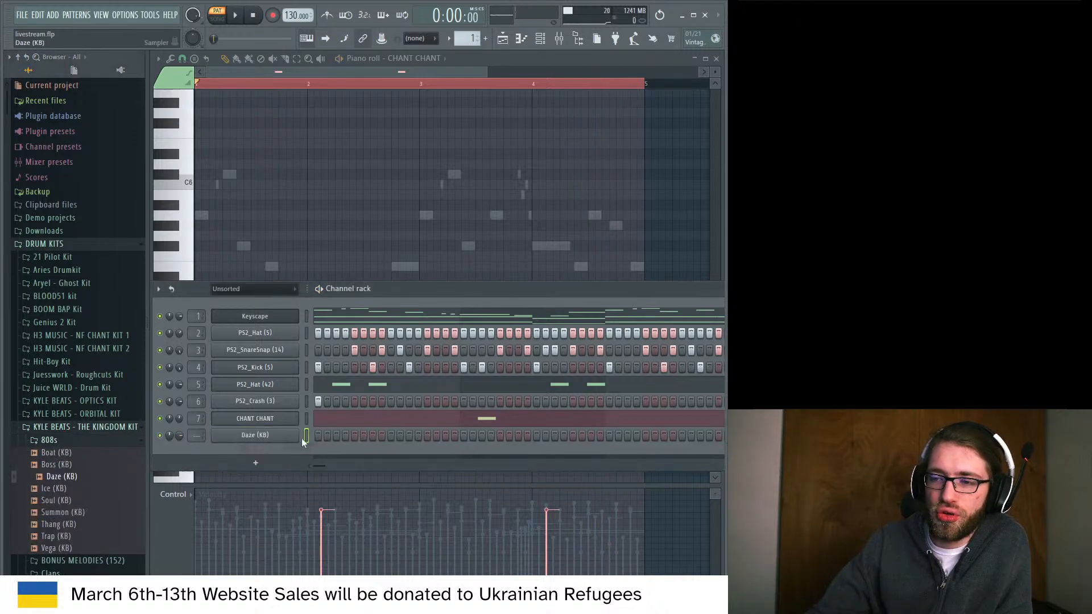
Turn off loop points and enable Normalize for the Daze (KB) sample, and route its channel to mixer track 8.
{"action": "left_click", "coordinate": [259, 436]}
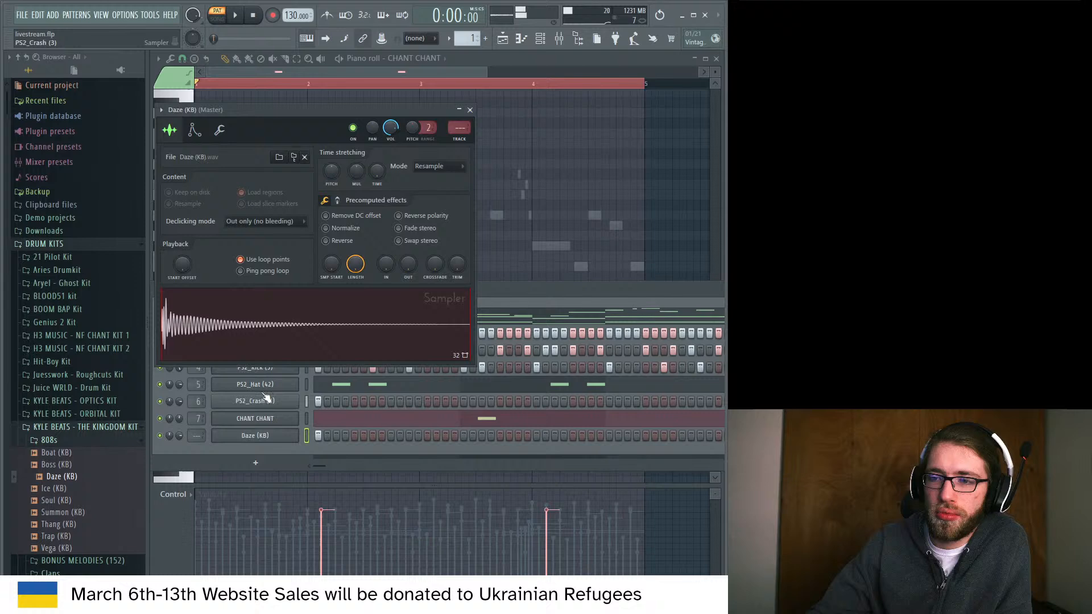
{"action": "left_click", "coordinate": [263, 261]}
{"action": "left_click", "coordinate": [329, 241]}
{"action": "left_click", "coordinate": [329, 241]}
{"action": "left_click", "coordinate": [336, 228]}
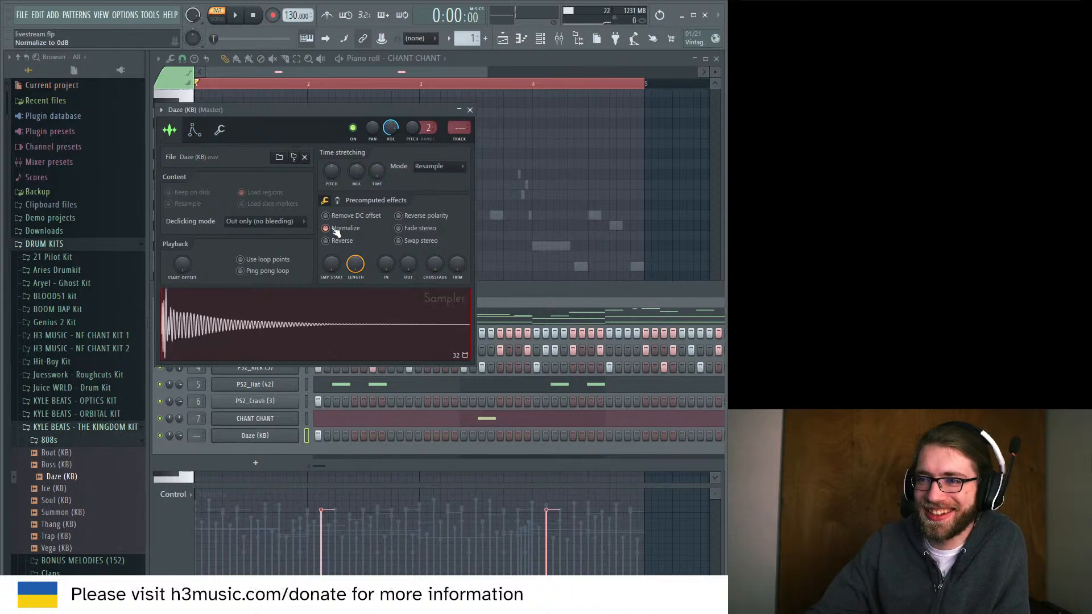
{"action": "left_click_drag", "start_coordinate": [197, 436], "coordinate": [197, 421]}
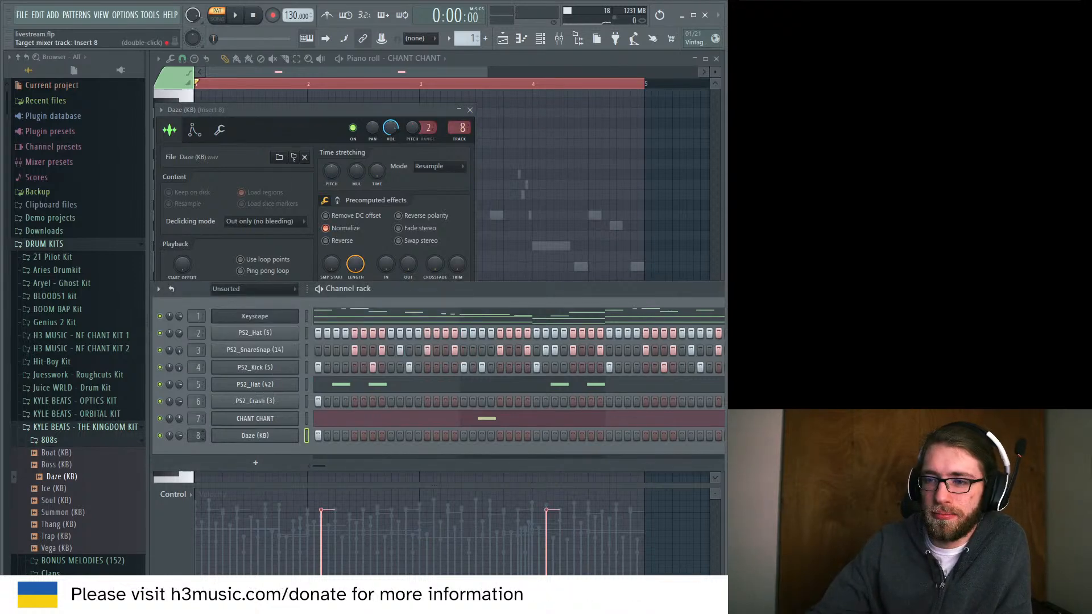
Open the Daze (KB) channel in the Piano roll.
{"action": "right_click", "coordinate": [300, 436]}
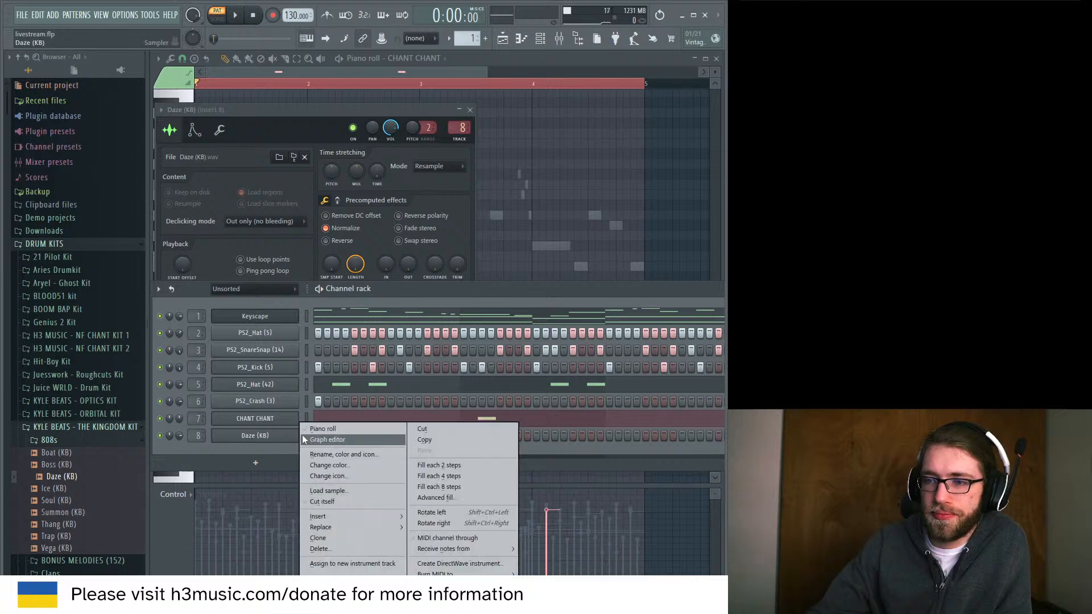
{"action": "left_click", "coordinate": [303, 440]}
{"action": "right_click", "coordinate": [281, 437]}
{"action": "left_click", "coordinate": [307, 440]}
{"action": "right_click", "coordinate": [292, 438]}
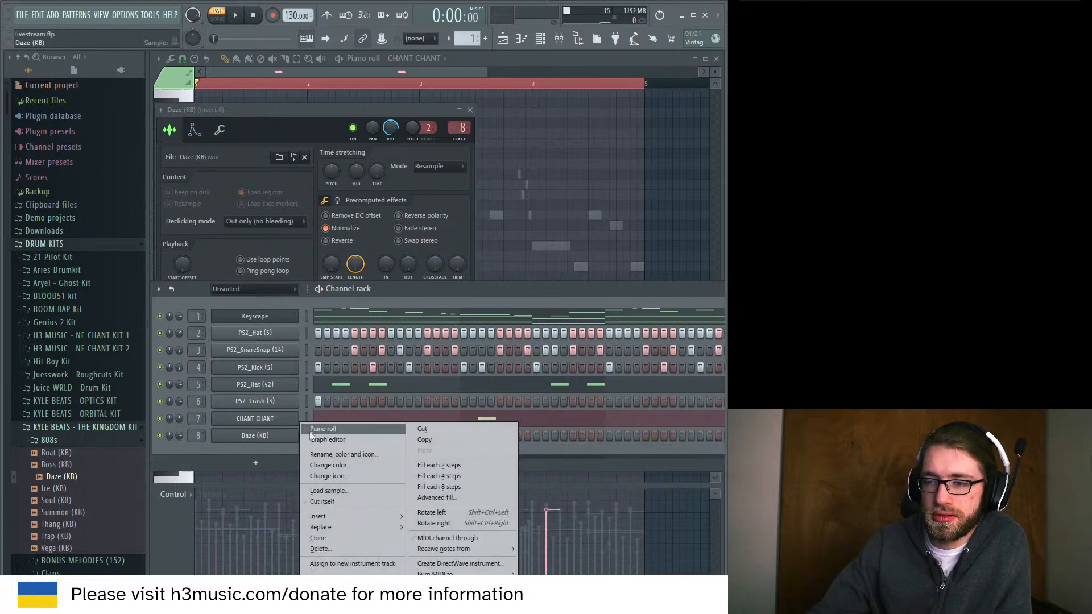
{"action": "left_click", "coordinate": [311, 431]}
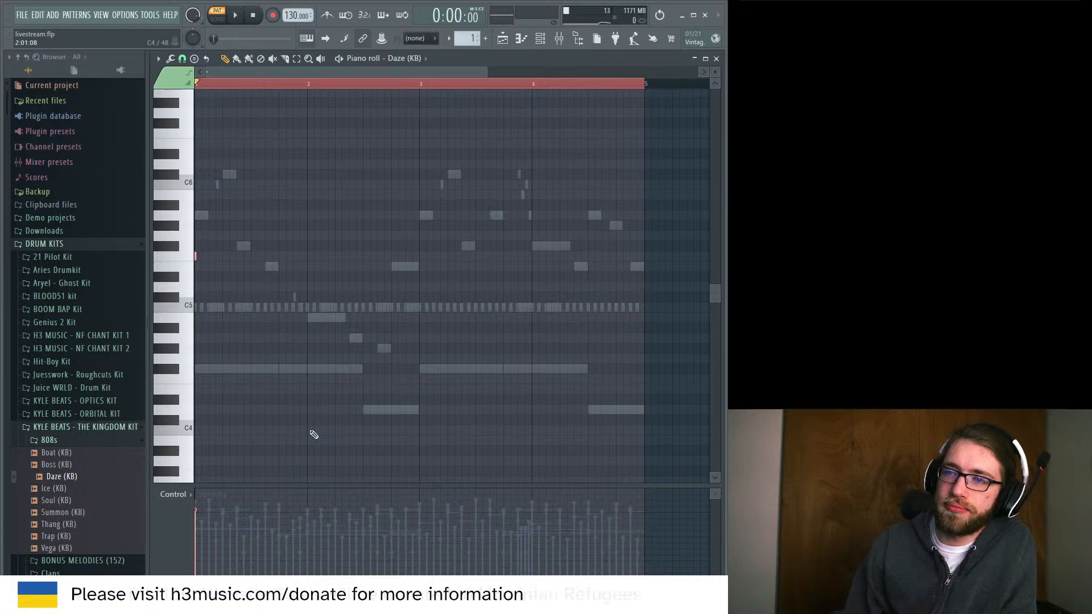
Move Daze's first note to F#6, playing the pattern in between to match its pitch to the melody.
{"action": "key", "text": "space"}
{"action": "key", "text": "space"}
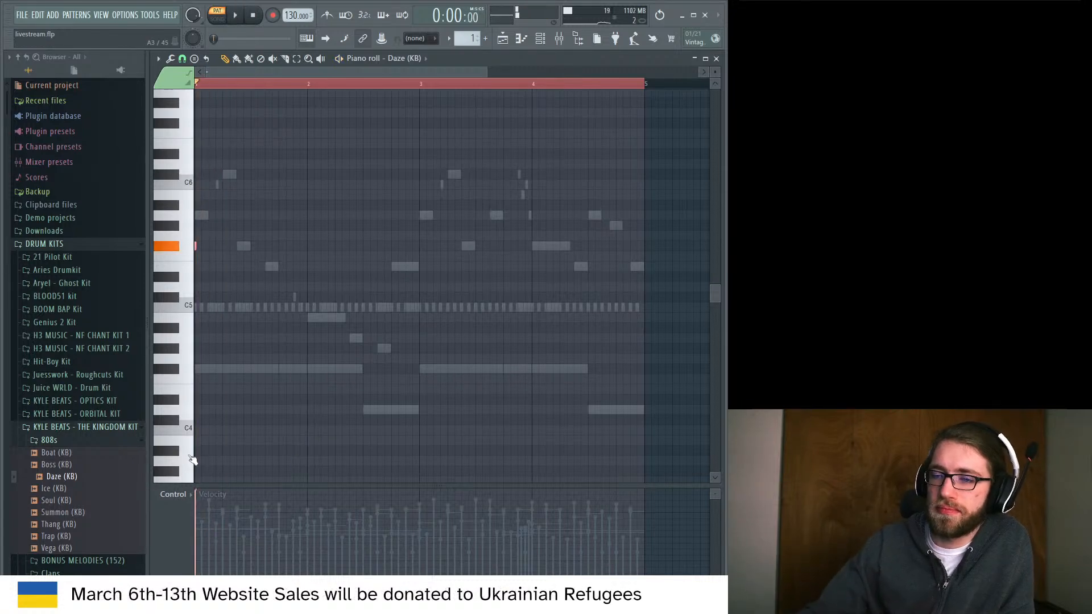
{"action": "key", "text": "space"}
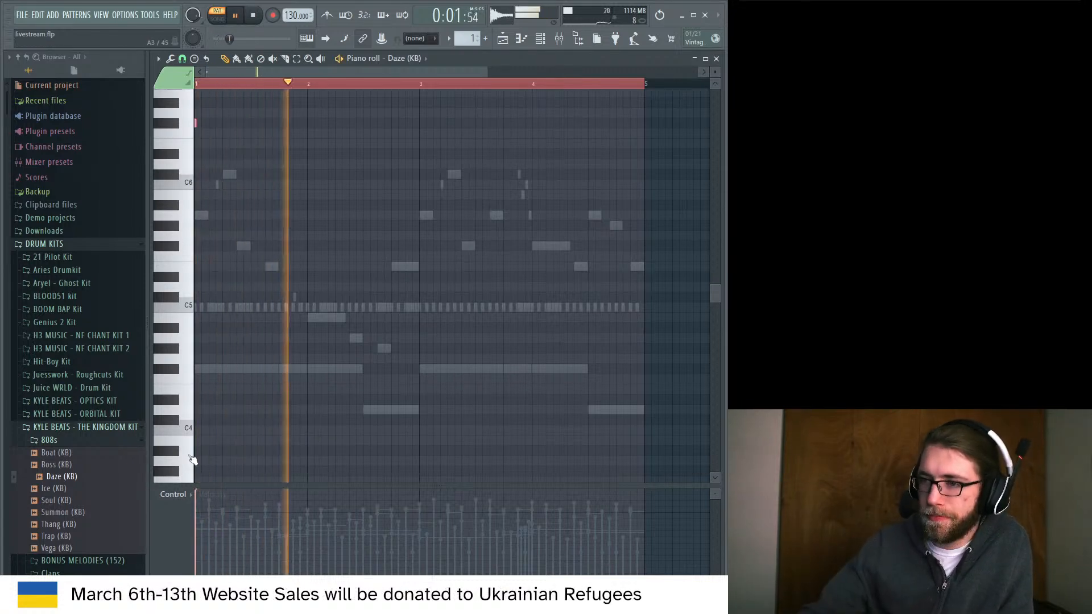
{"action": "key", "text": "space"}
{"action": "key", "text": "space"}
{"action": "key", "text": "space"}
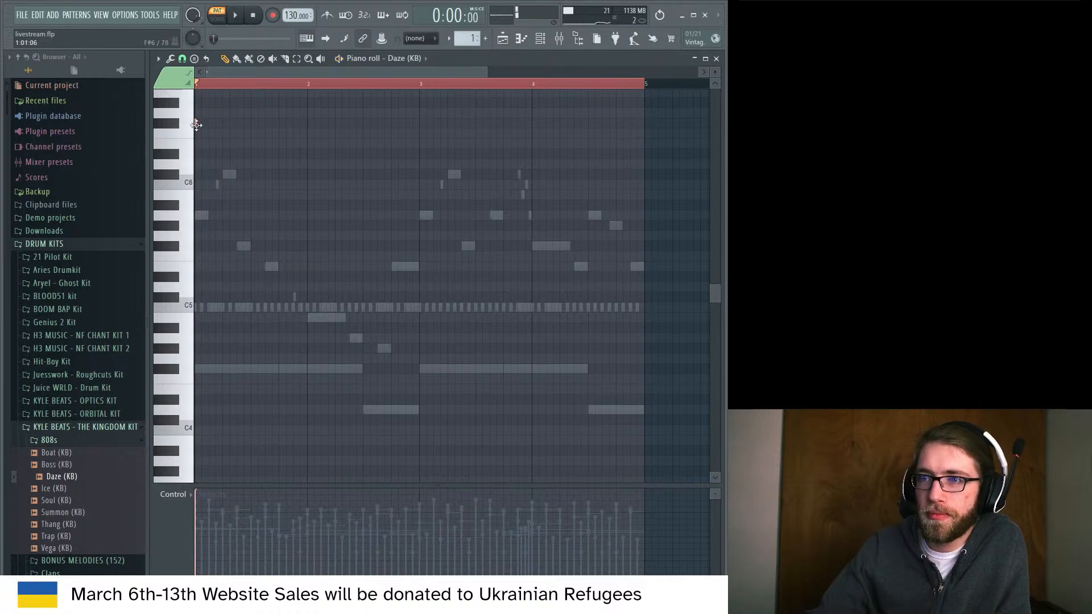
Place short F#6 notes at 1:13, 2:01, 3:01, 3:13 and 4:01, D6 notes at 2:09 and 4:09, and an E6 at 5:01.
{"action": "left_click", "coordinate": [278, 122]}
{"action": "left_click", "coordinate": [307, 123]}
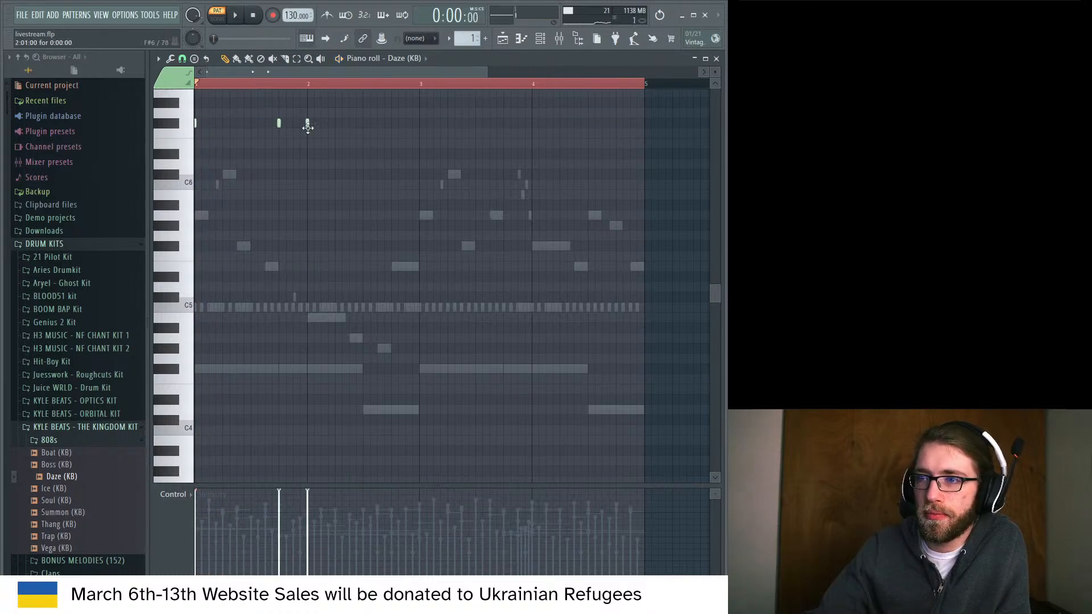
{"action": "left_click", "coordinate": [363, 165]}
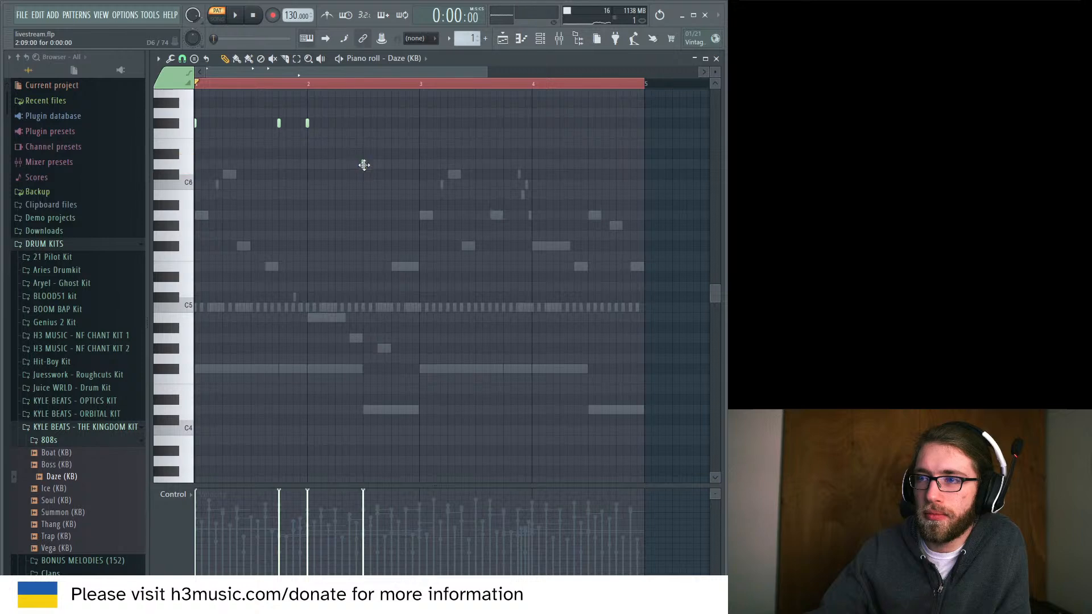
{"action": "left_click", "coordinate": [419, 123]}
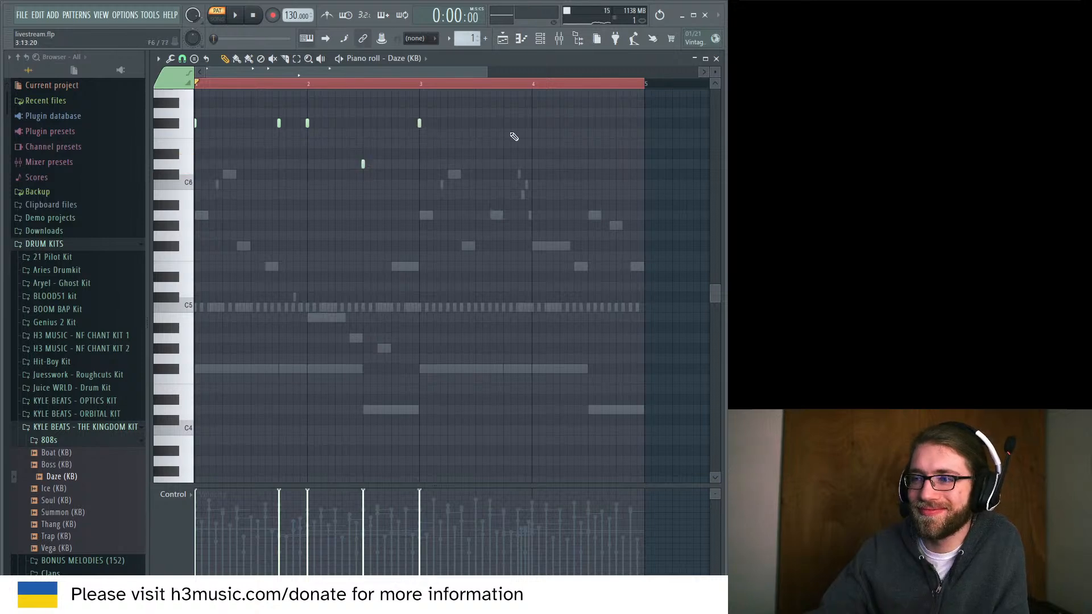
{"action": "left_click", "coordinate": [504, 123]}
{"action": "left_click", "coordinate": [532, 123]}
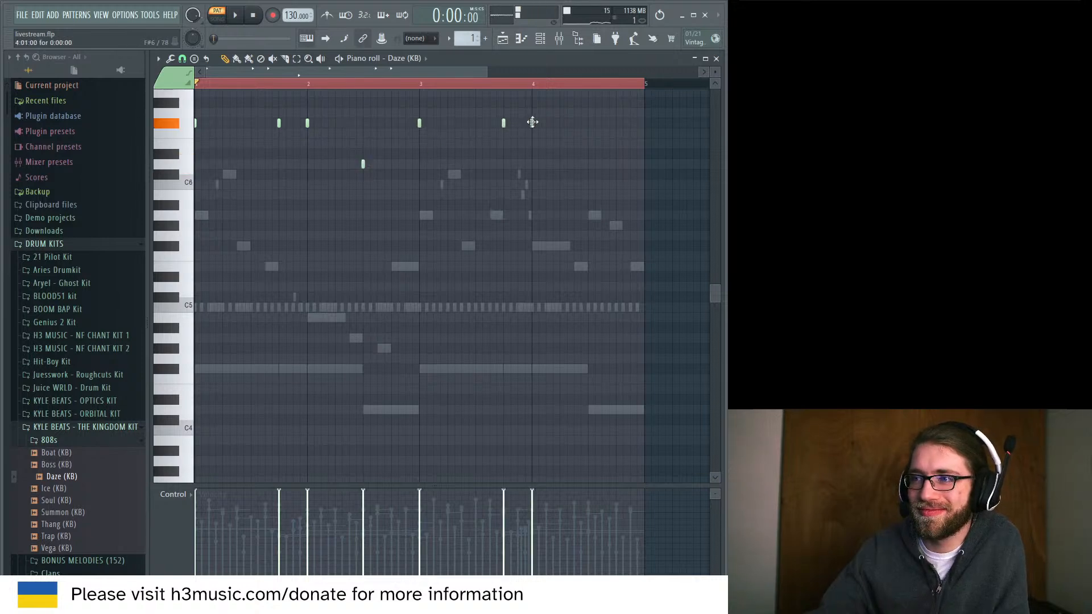
{"action": "left_click", "coordinate": [588, 164]}
{"action": "left_click", "coordinate": [646, 142]}
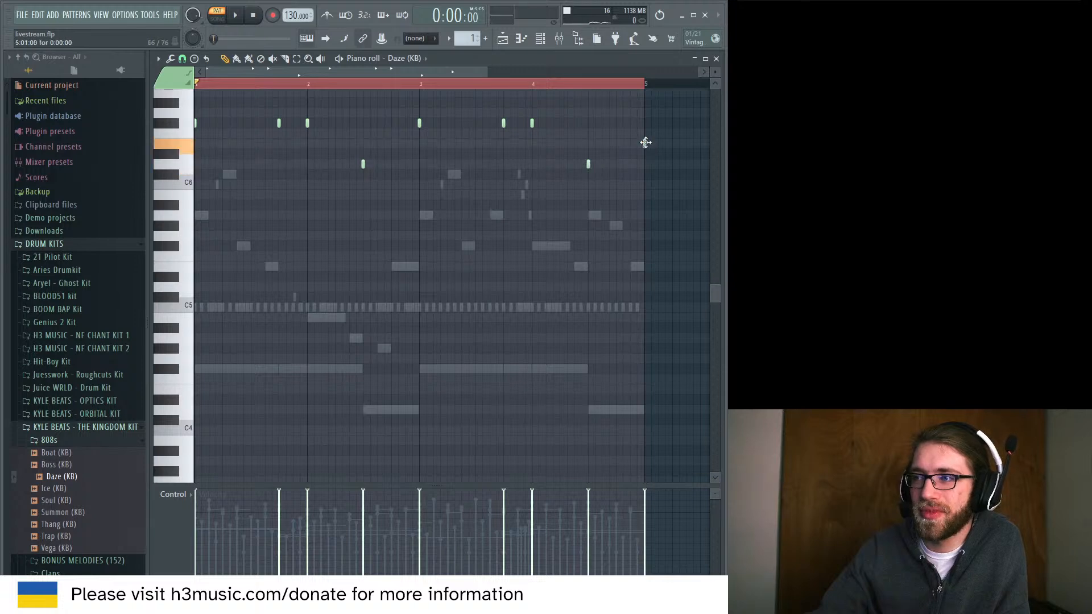
Make the Daze notes legato, transpose them down an octave, and delete the extra E note at 5:01.
{"action": "key", "text": "ctrl+l"}
{"action": "key", "text": "space"}
{"action": "key", "text": "ctrl+a"}
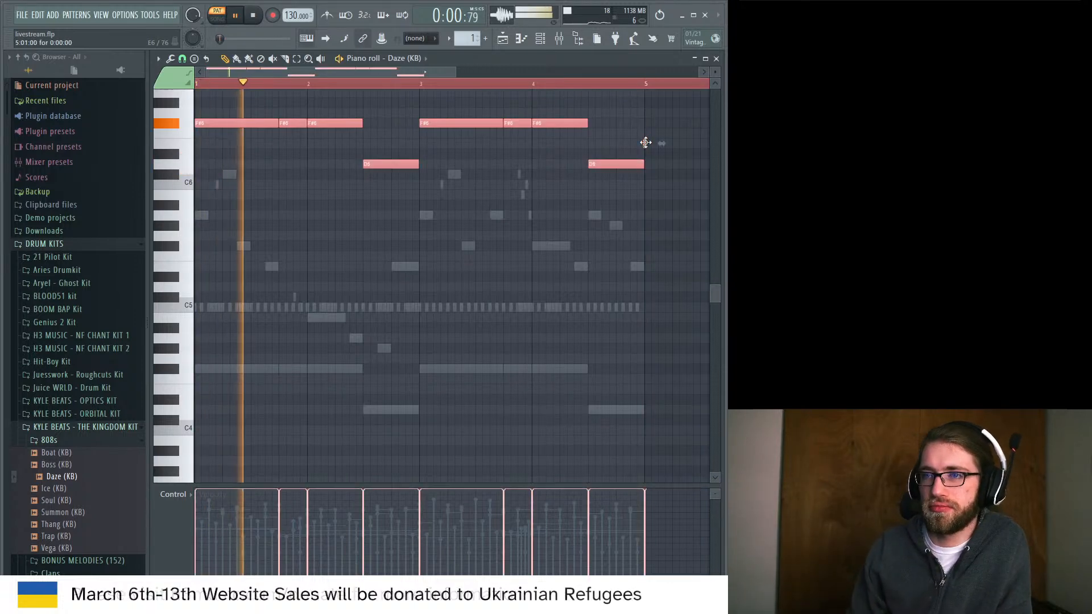
{"action": "key", "text": "ctrl+Down"}
{"action": "key", "text": "space"}
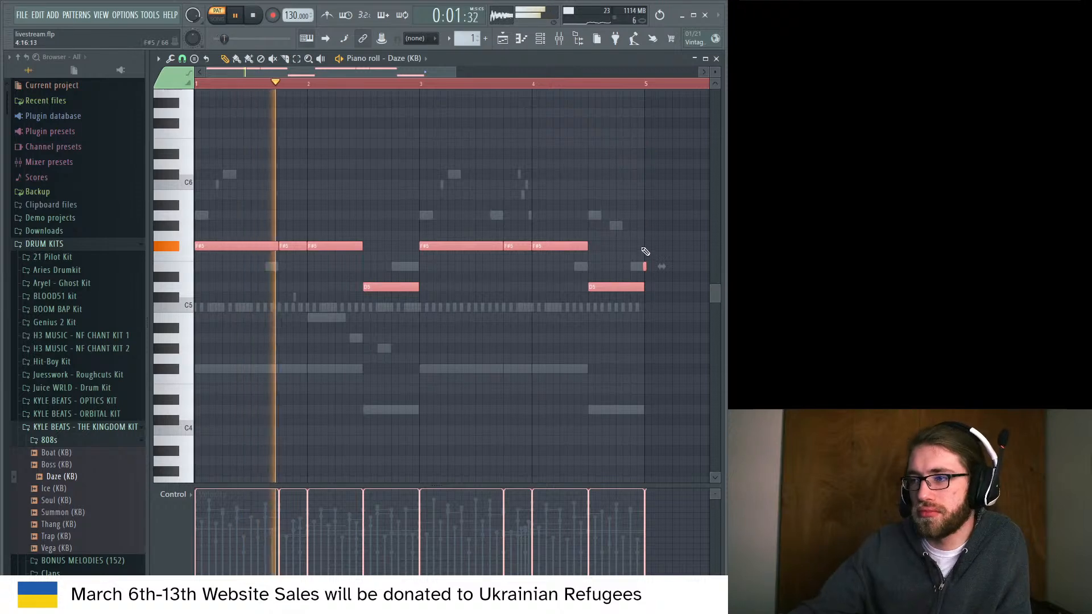
{"action": "right_click", "coordinate": [644, 267]}
{"action": "key", "text": "ctrl+a"}
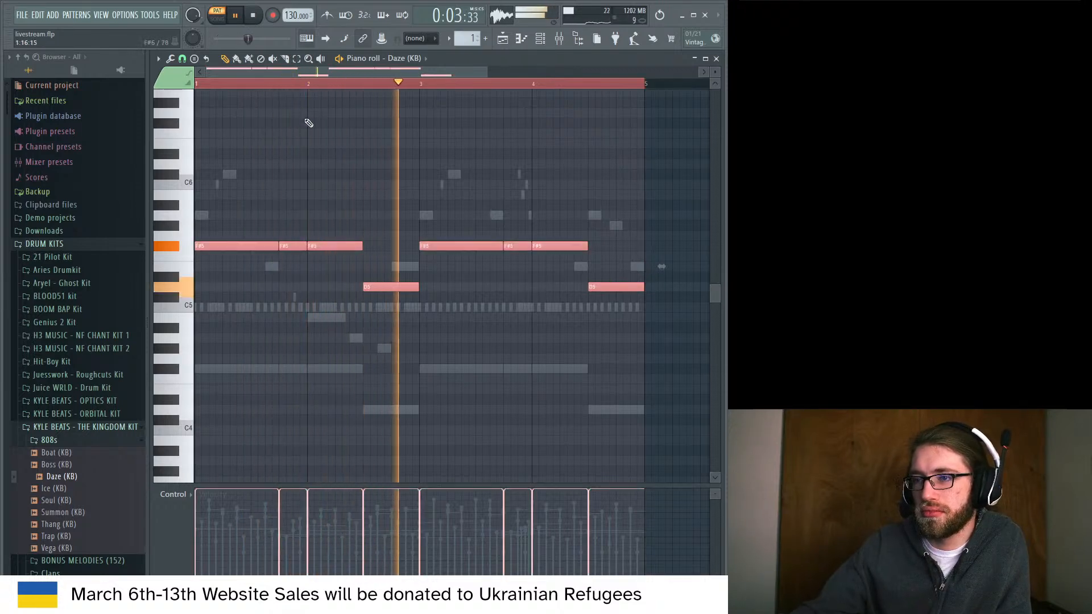
Make the short F#5 notes before bars 2 and 4 start earlier, at 1:11 and 3:11, shortening the notes before them.
{"action": "right_click", "coordinate": [293, 246]}
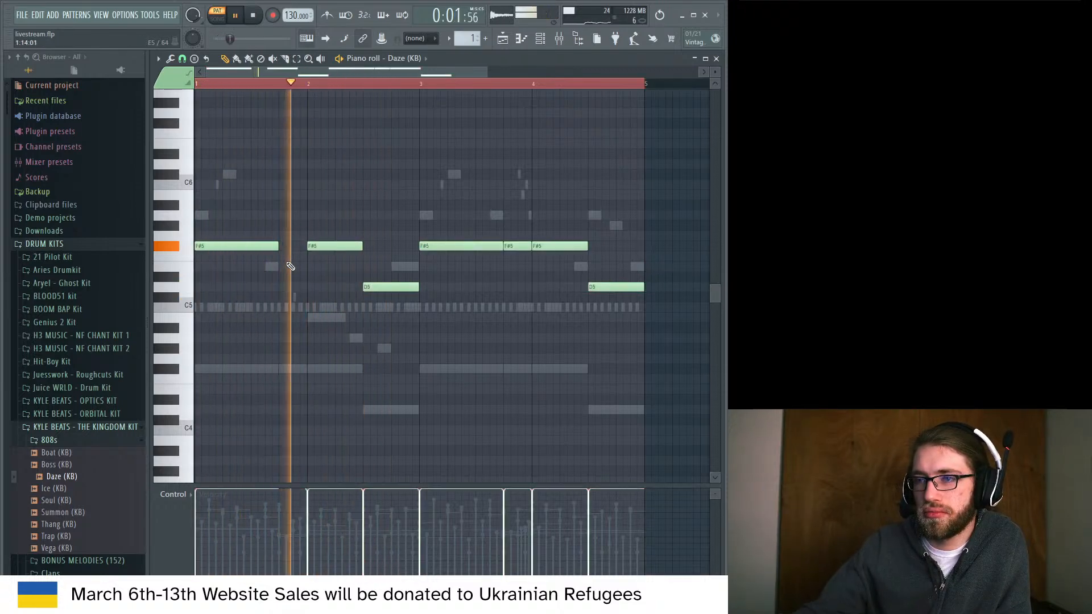
{"action": "key", "text": "space"}
{"action": "left_click_drag", "start_coordinate": [278, 246], "coordinate": [304, 248]}
{"action": "left_click", "coordinate": [272, 248]}
{"action": "key", "text": "space"}
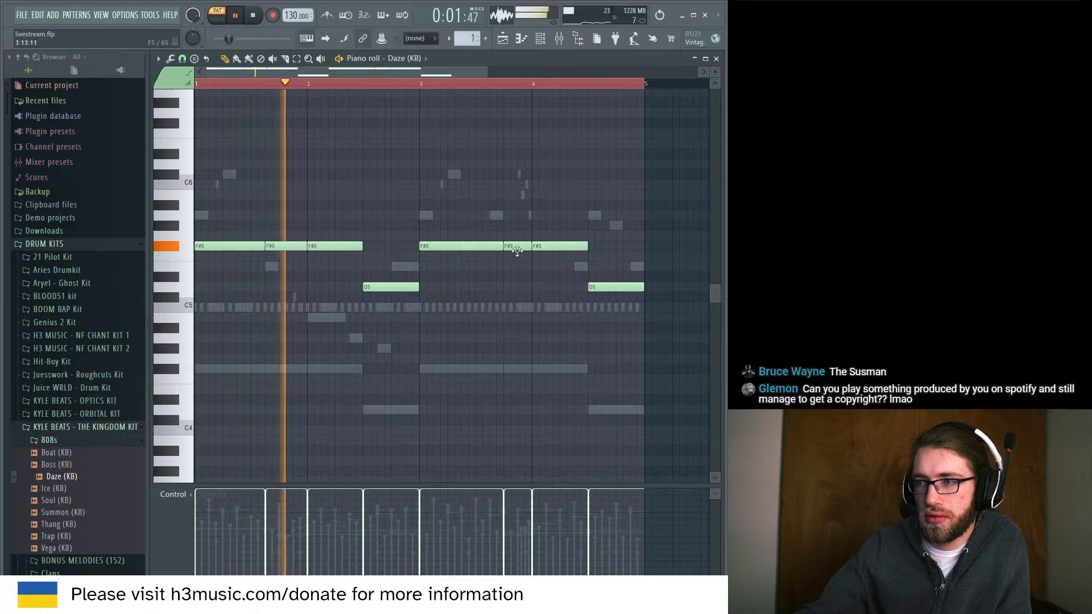
{"action": "left_click_drag", "start_coordinate": [501, 246], "coordinate": [527, 249]}
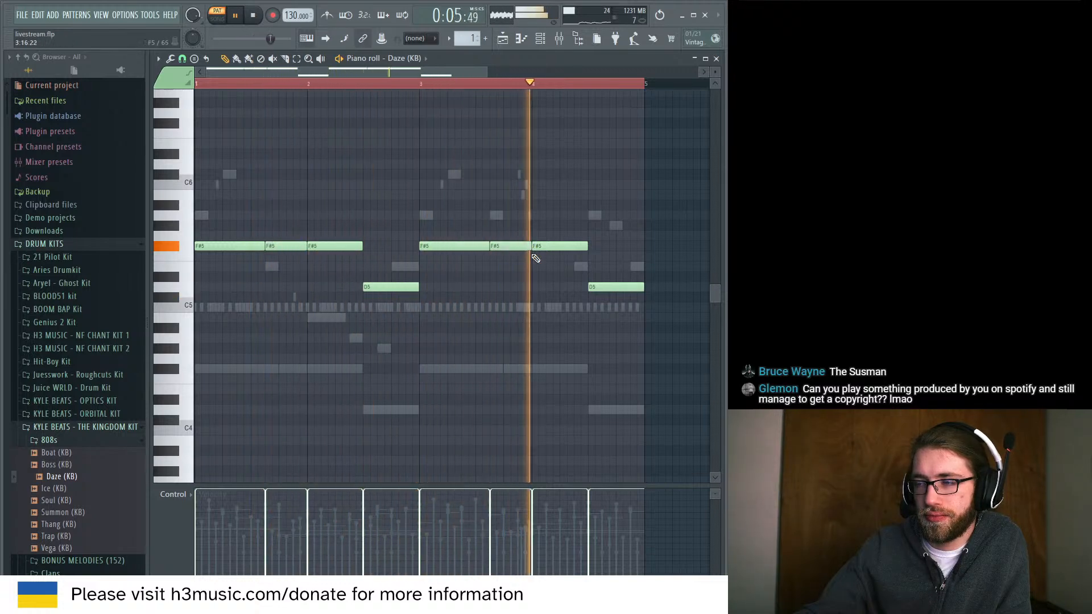
Add a six-step F#6 note at 4:07 and shorten the F#5 at 4:01 to end where it begins, playing the pattern.
{"action": "key", "text": "space"}
{"action": "left_click", "coordinate": [575, 123]}
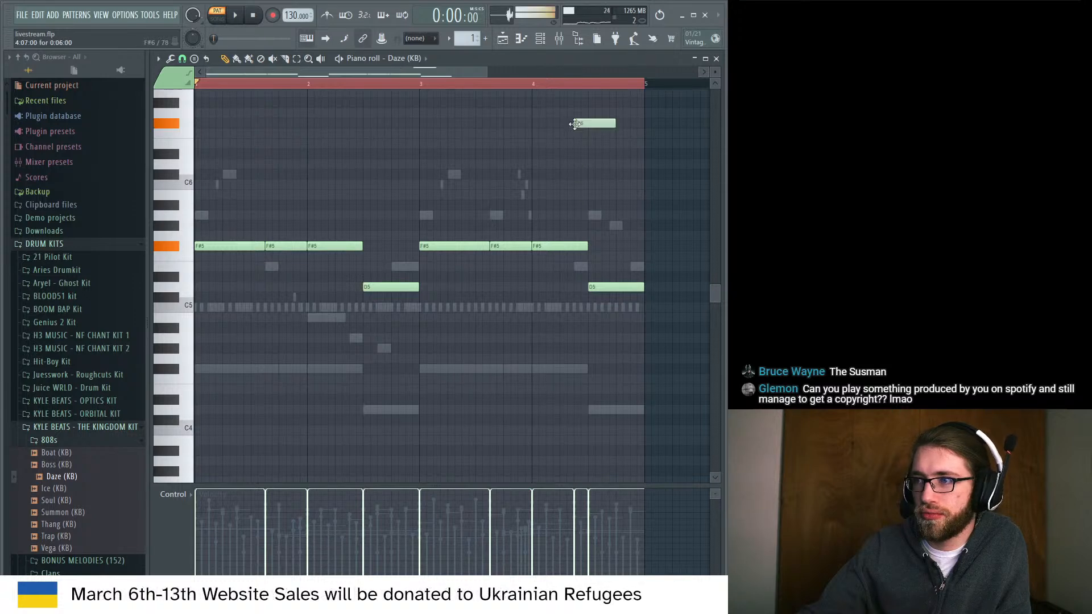
{"action": "key", "text": "space"}
{"action": "left_click_drag", "start_coordinate": [585, 249], "coordinate": [574, 249]}
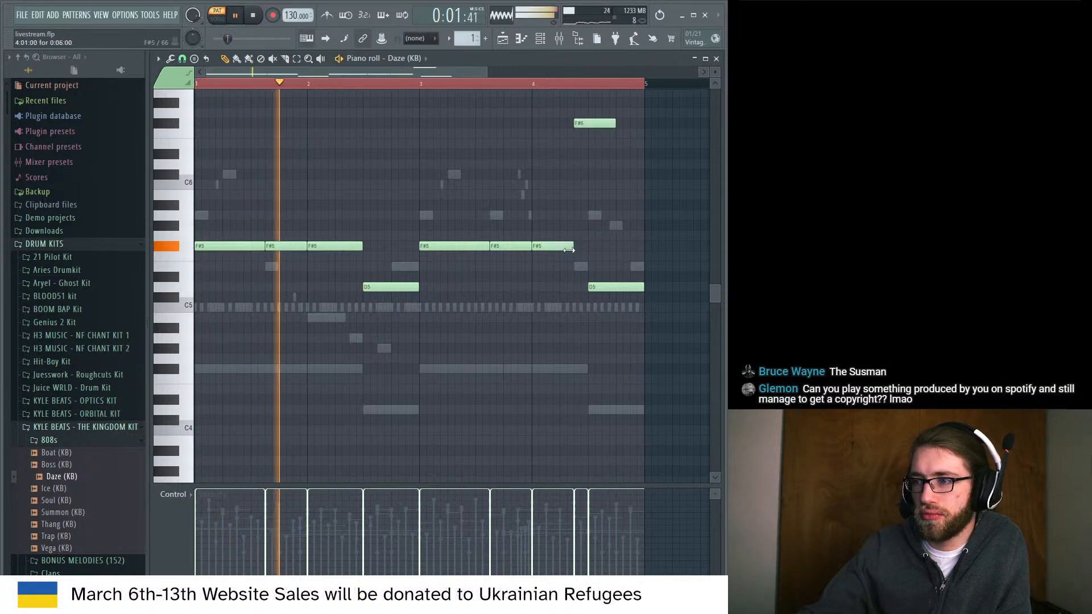
Shorten the F#6 note at 4:07 to two steps and stop playback.
{"action": "left_click_drag", "start_coordinate": [615, 123], "coordinate": [587, 125]}
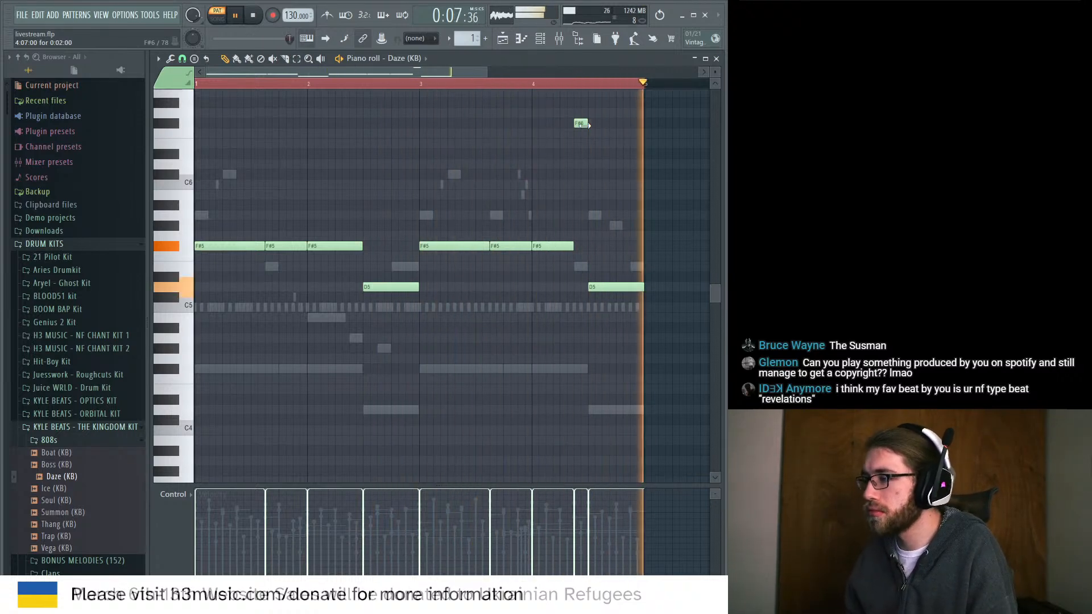
{"action": "key", "text": "space"}
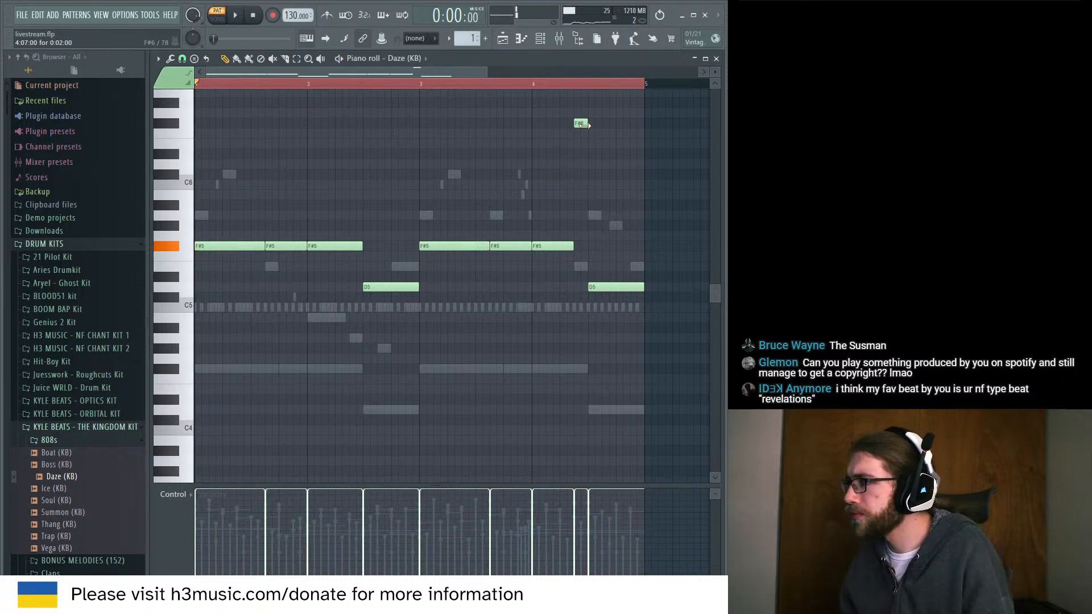
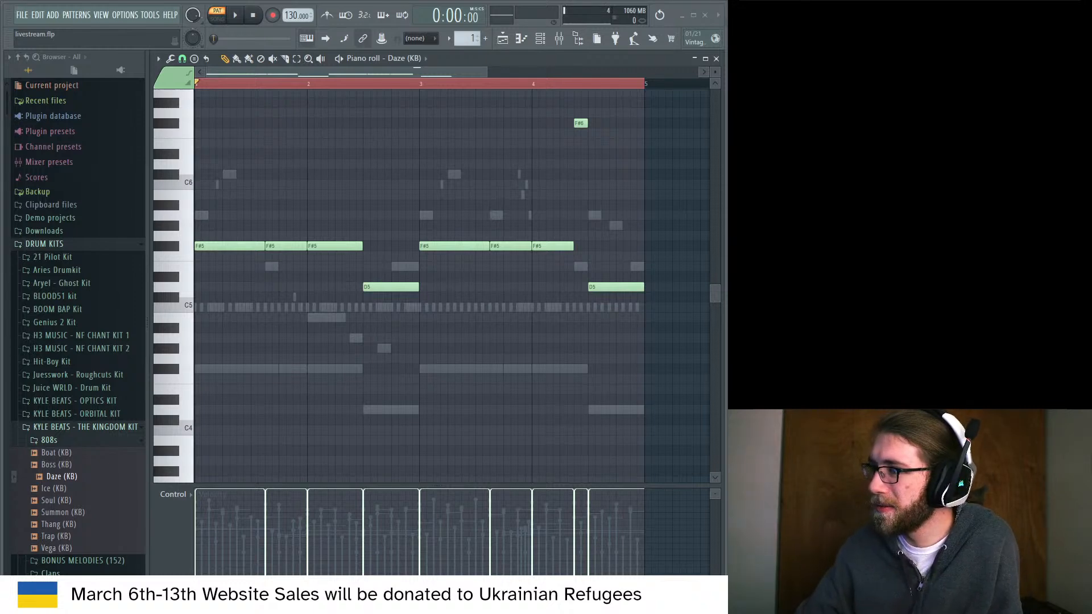
In the browser, pause the YouTube video "FREE Cinematic NF Beat / LOST" and close the window.
{"action": "left_click_drag", "start_coordinate": [727, 186], "coordinate": [1, 229]}
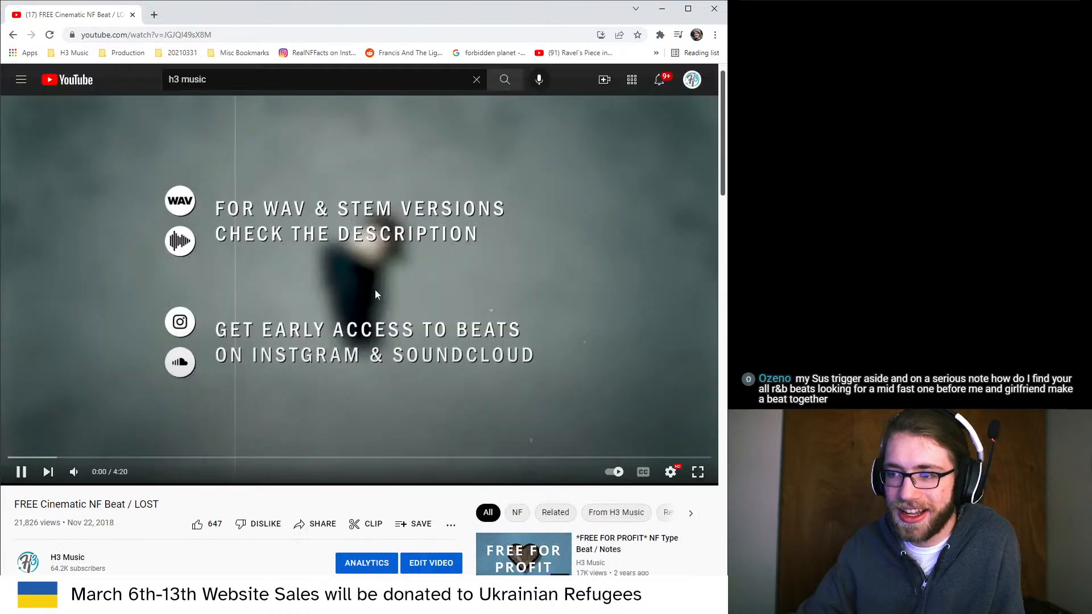
{"action": "left_click", "coordinate": [376, 316]}
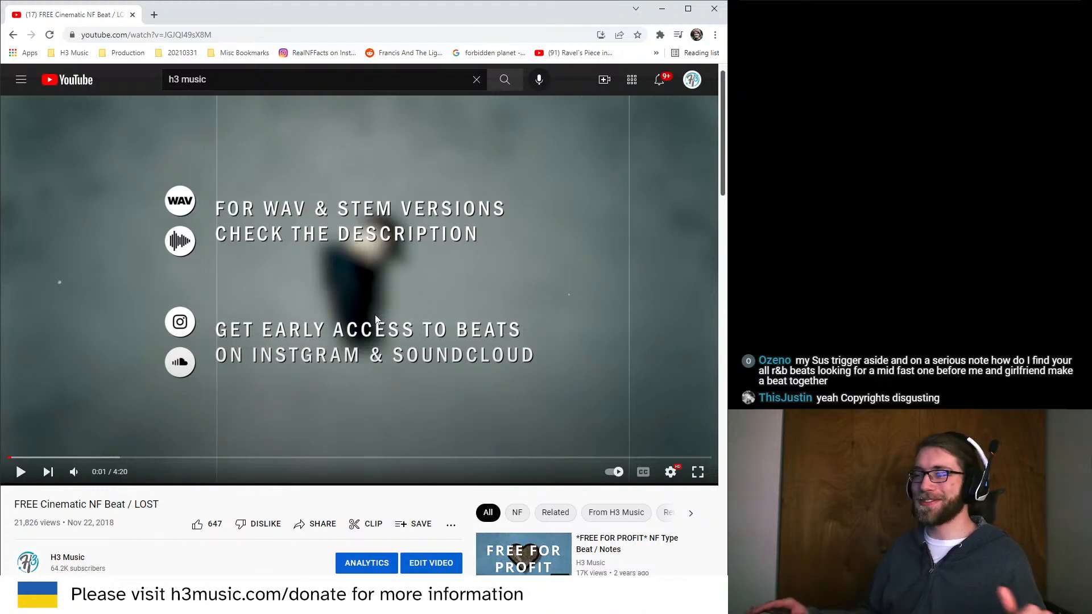
{"action": "left_click", "coordinate": [714, 8]}
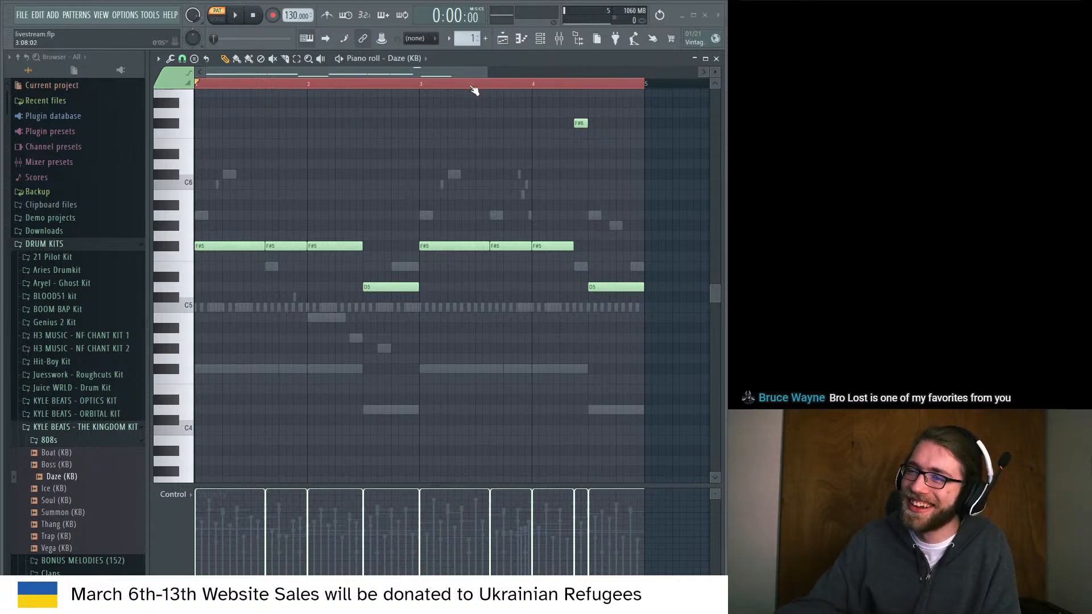
Delete the F#6 note at 4:07 and extend the F#5 at 4:01 to the start of the following D5 note.
{"action": "key", "text": "space"}
{"action": "right_click", "coordinate": [581, 123]}
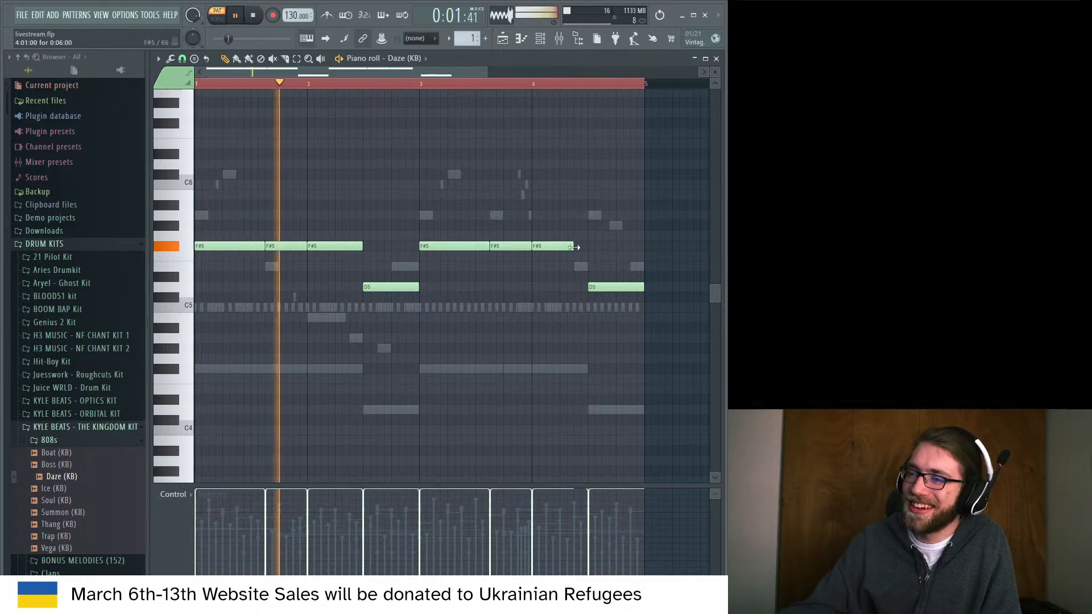
{"action": "left_click_drag", "start_coordinate": [574, 247], "coordinate": [590, 247]}
Place Pattern 1 at bar 1 of Track 1 in the playlist, split it by channel, and stop playback.
{"action": "left_click", "coordinate": [504, 42]}
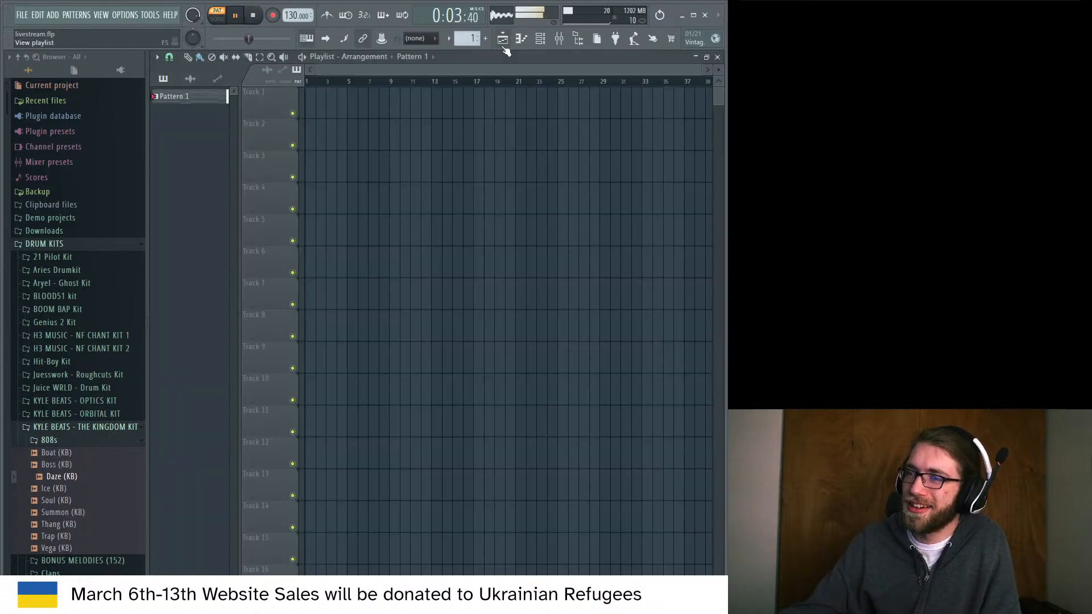
{"action": "left_click", "coordinate": [542, 41]}
{"action": "left_click_drag", "start_coordinate": [370, 138], "coordinate": [307, 104]}
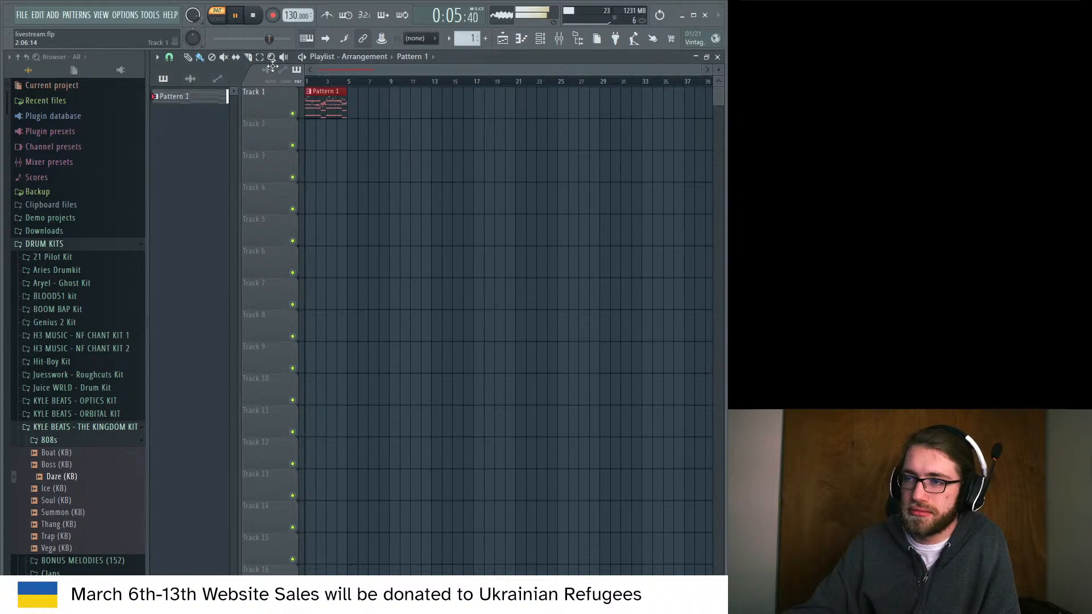
{"action": "left_click", "coordinate": [474, 39]}
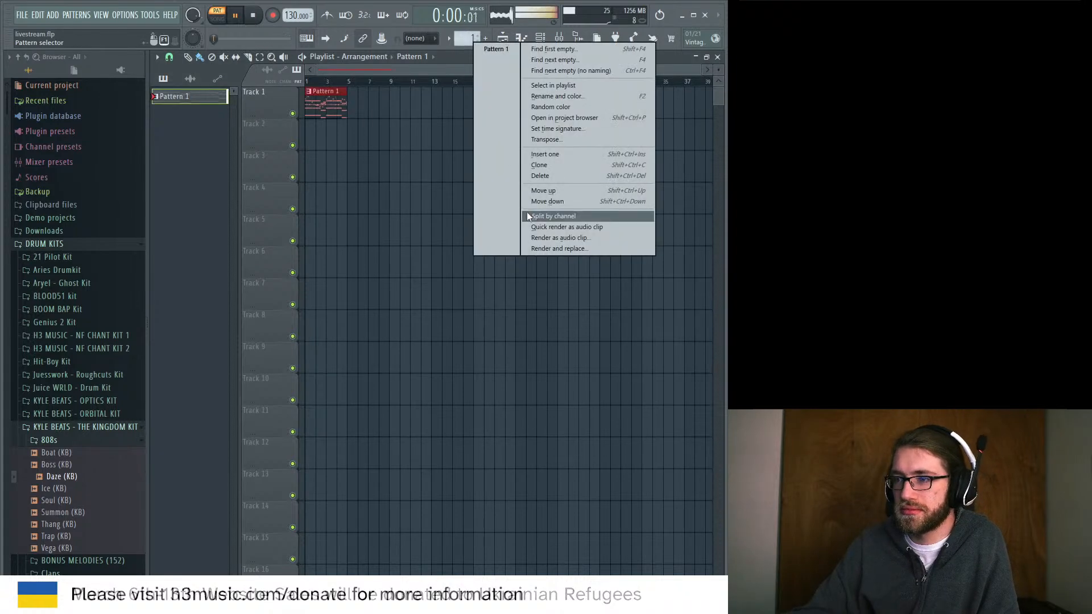
{"action": "left_click", "coordinate": [563, 216]}
{"action": "left_click", "coordinate": [399, 148]}
{"action": "right_click", "coordinate": [408, 149]}
{"action": "key", "text": "space"}
Spread the split clips over Tracks 2 to 9, with Keyscape on Track 2, Daze (KB) on Track 8 and PS2_Crash (3) on Track 9.
{"action": "left_click_drag", "start_coordinate": [334, 112], "coordinate": [319, 185]}
{"action": "left_click_drag", "start_coordinate": [323, 111], "coordinate": [317, 231]}
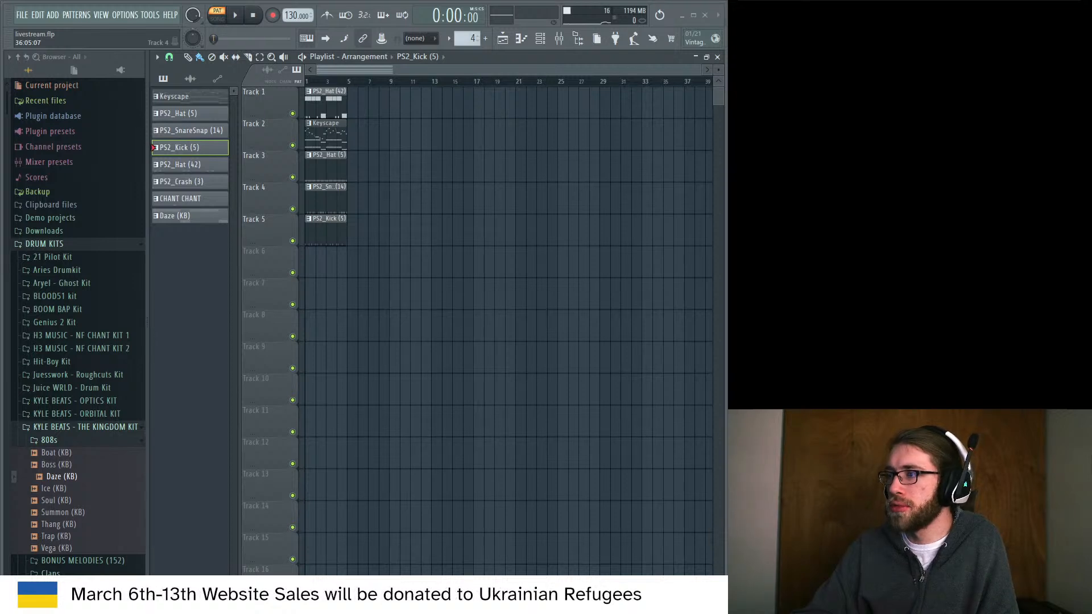
{"action": "left_click_drag", "start_coordinate": [324, 108], "coordinate": [329, 322]}
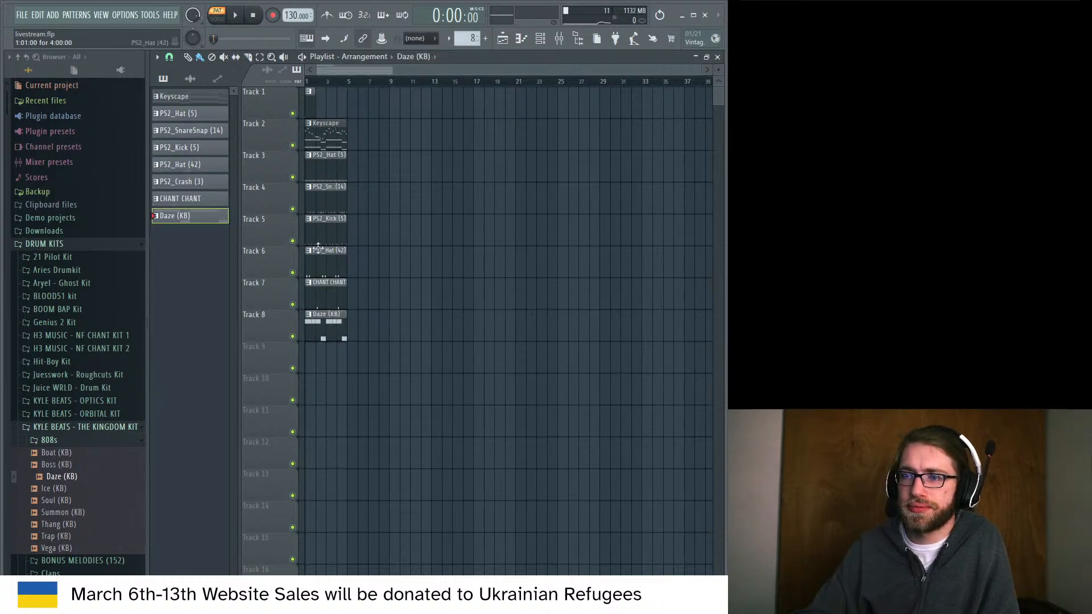
{"action": "left_click_drag", "start_coordinate": [326, 244], "coordinate": [314, 368]}
Duplicate all the playlist clips end to end, doubling the arrangement until it fills 64 bars.
{"action": "key", "text": "ctrl+a"}
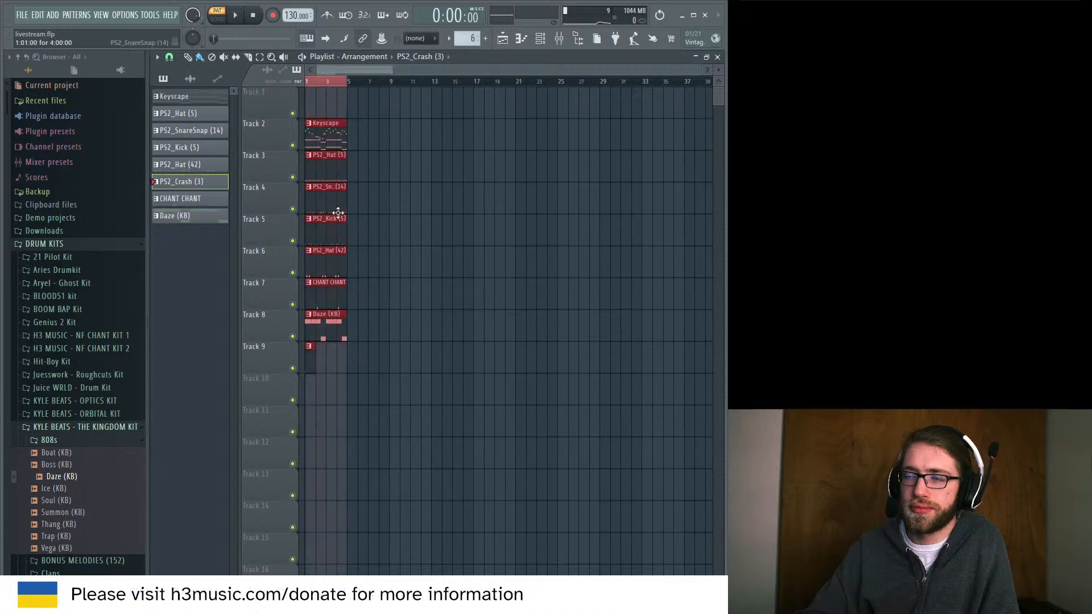
{"action": "left_click_drag", "start_coordinate": [331, 146], "coordinate": [367, 148]}
{"action": "key", "text": "ctrl+a"}
{"action": "key", "text": "ctrl+b"}
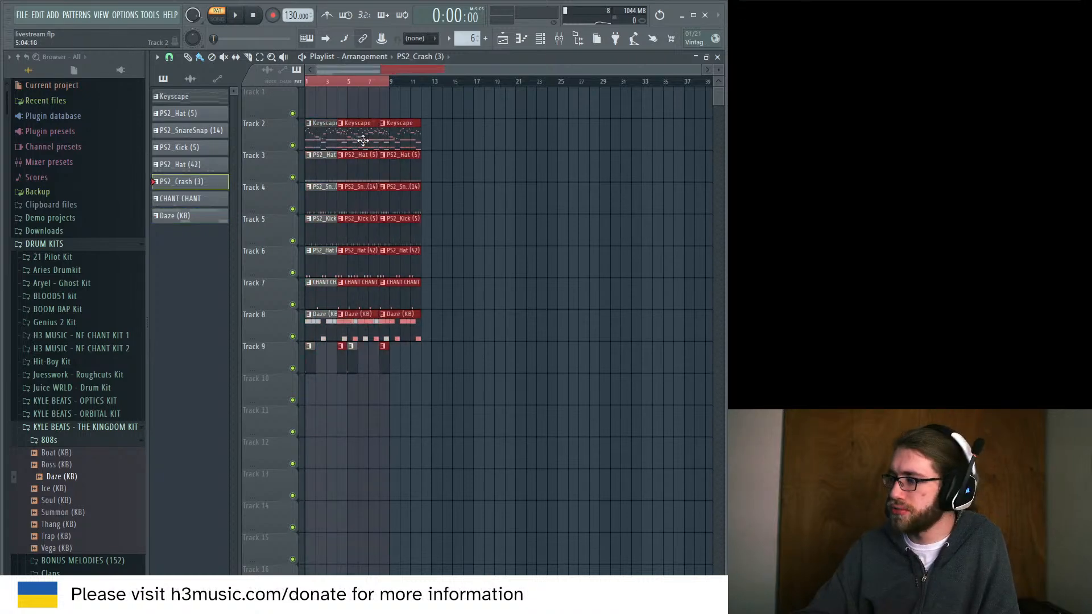
{"action": "key", "text": "ctrl+a"}
{"action": "left_click_drag", "start_coordinate": [329, 140], "coordinate": [498, 140]}
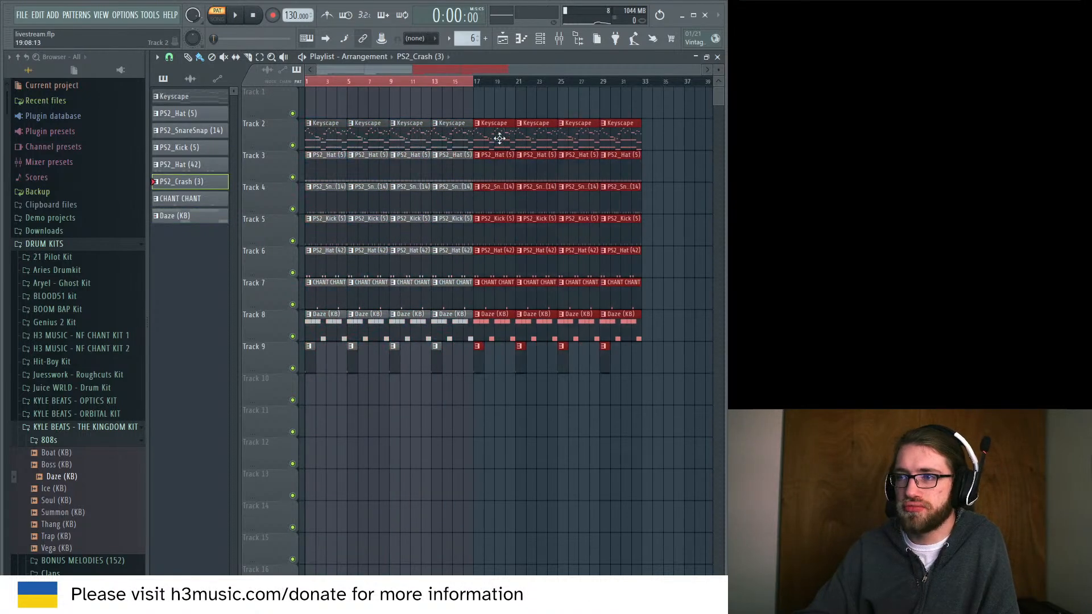
{"action": "key", "text": "ctrl+a"}
{"action": "mouse_move", "coordinate": [324, 140]}
{"action": "left_mouse_down"}
{"action": "mouse_move", "coordinate": [714, 153]}
{"action": "mouse_move", "coordinate": [658, 152]}
{"action": "left_mouse_up"}
{"action": "key", "text": "ctrl+a"}
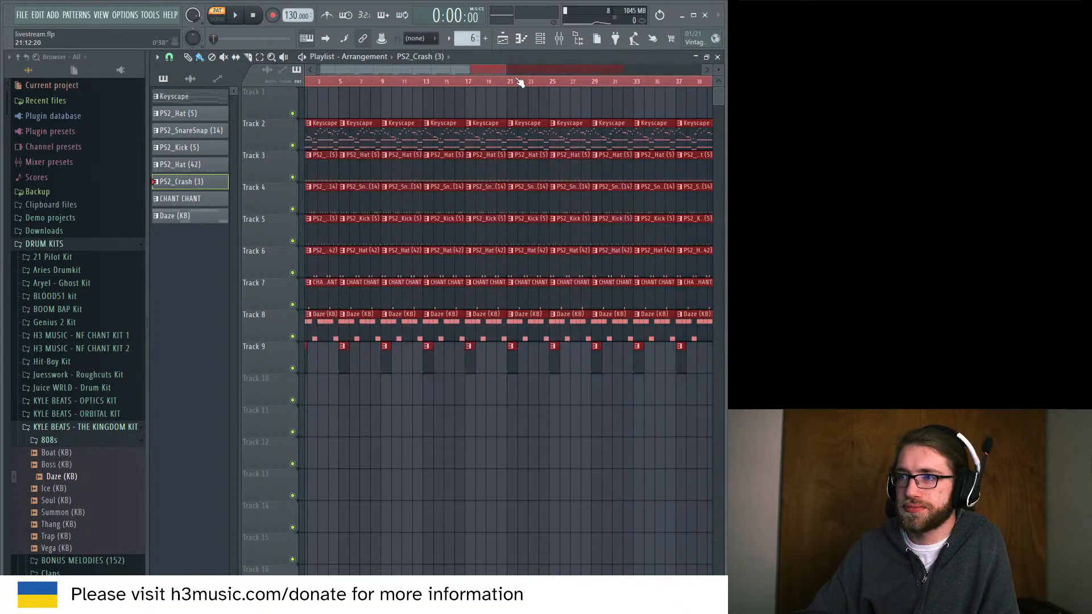
Copy the clips of bars 49 to 64 to bar 65, extending the arrangement through bar 80, and return the playhead to the start.
{"action": "left_click_drag", "start_coordinate": [465, 70], "coordinate": [621, 70]}
{"action": "left_click", "coordinate": [548, 82]}
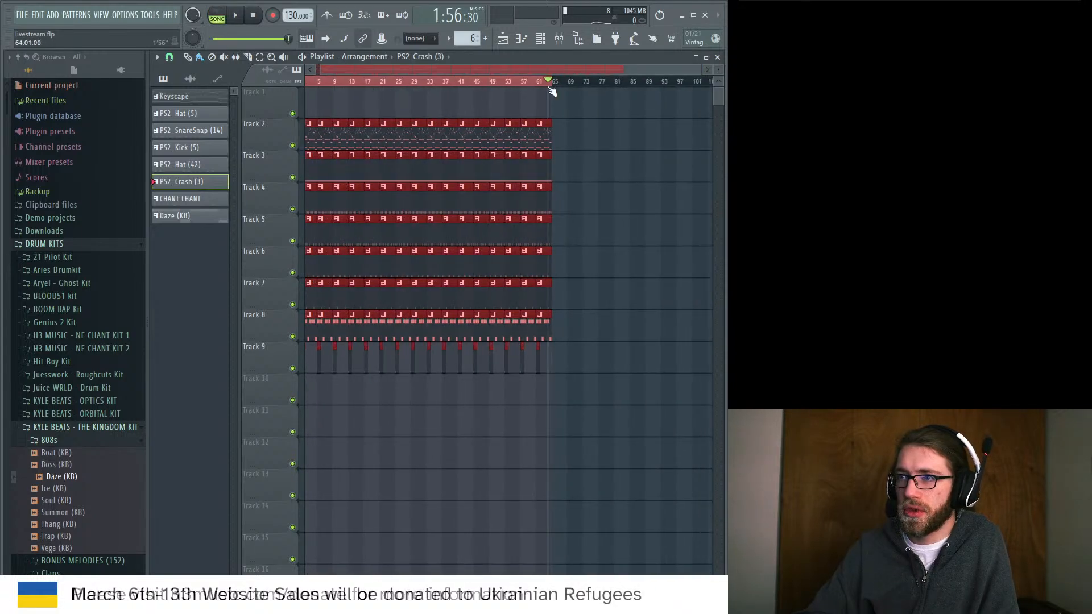
{"action": "left_click_drag", "start_coordinate": [586, 121], "coordinate": [492, 360]}
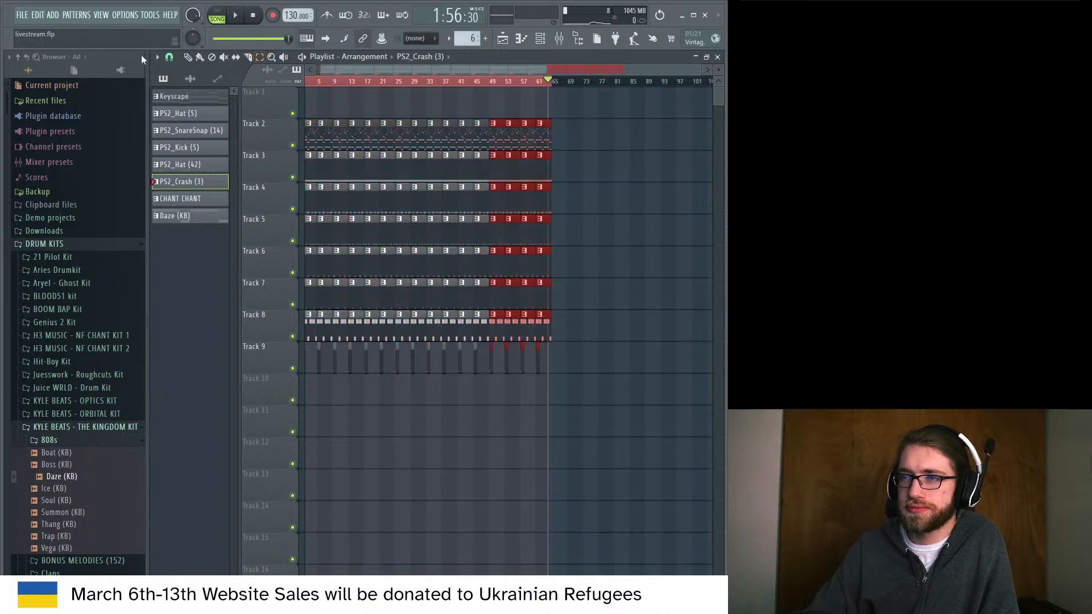
{"action": "left_click", "coordinate": [170, 57]}
{"action": "left_click", "coordinate": [180, 230]}
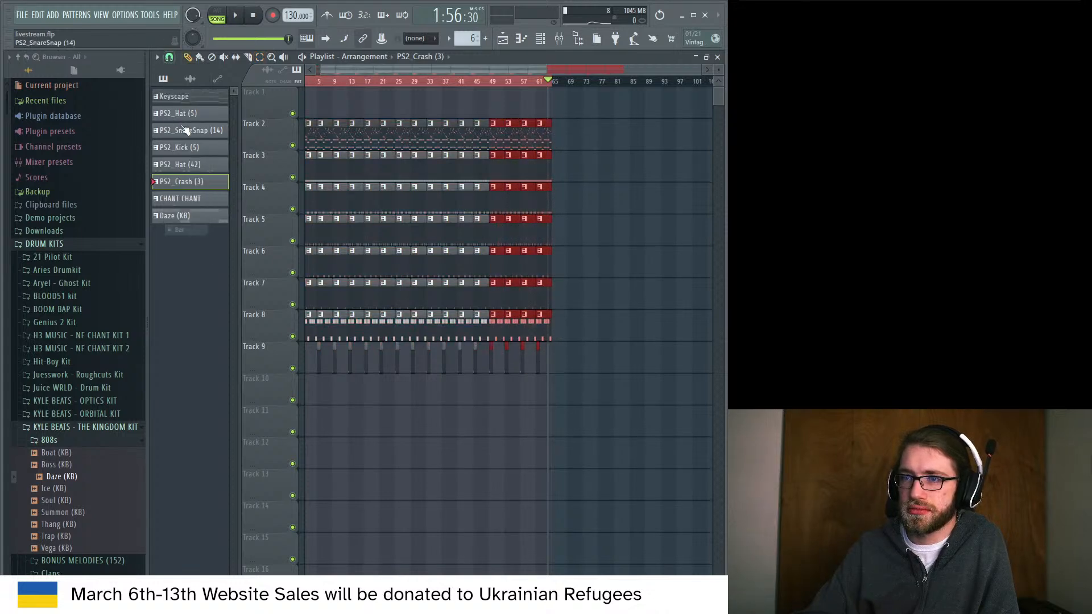
{"action": "left_click_drag", "start_coordinate": [499, 139], "coordinate": [562, 139]}
{"action": "key", "text": "ctrl+a"}
{"action": "left_click", "coordinate": [608, 82]}
{"action": "left_click_drag", "start_coordinate": [605, 90], "coordinate": [188, 134]}
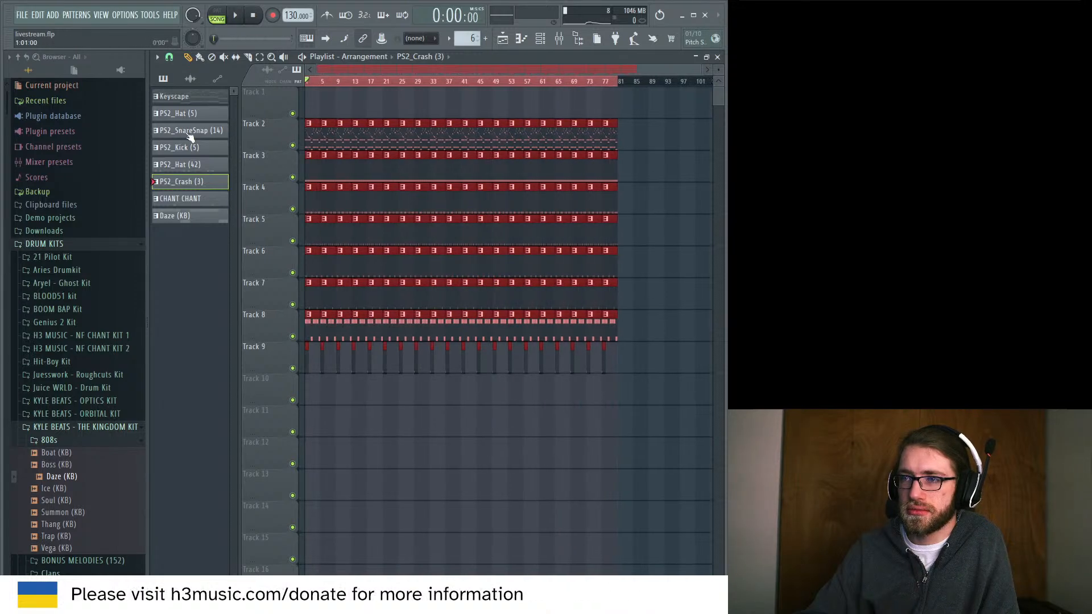
Delete every clip except Keyscape from the first four bars and play the intro.
{"action": "left_click_drag", "start_coordinate": [313, 169], "coordinate": [310, 371]}
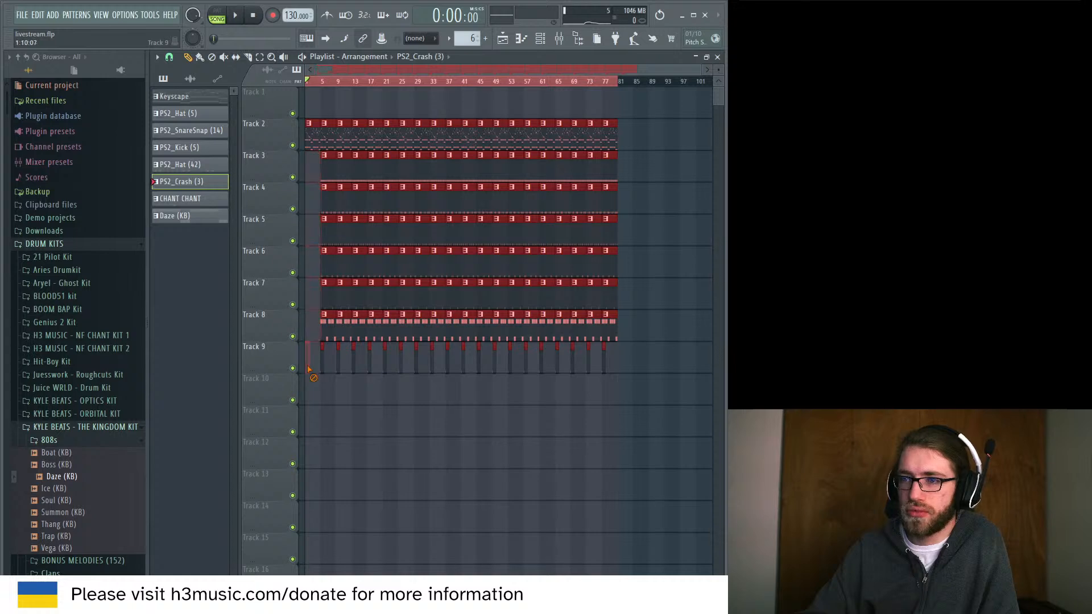
{"action": "key", "text": "space"}
{"action": "left_click_drag", "start_coordinate": [702, 70], "coordinate": [418, 76]}
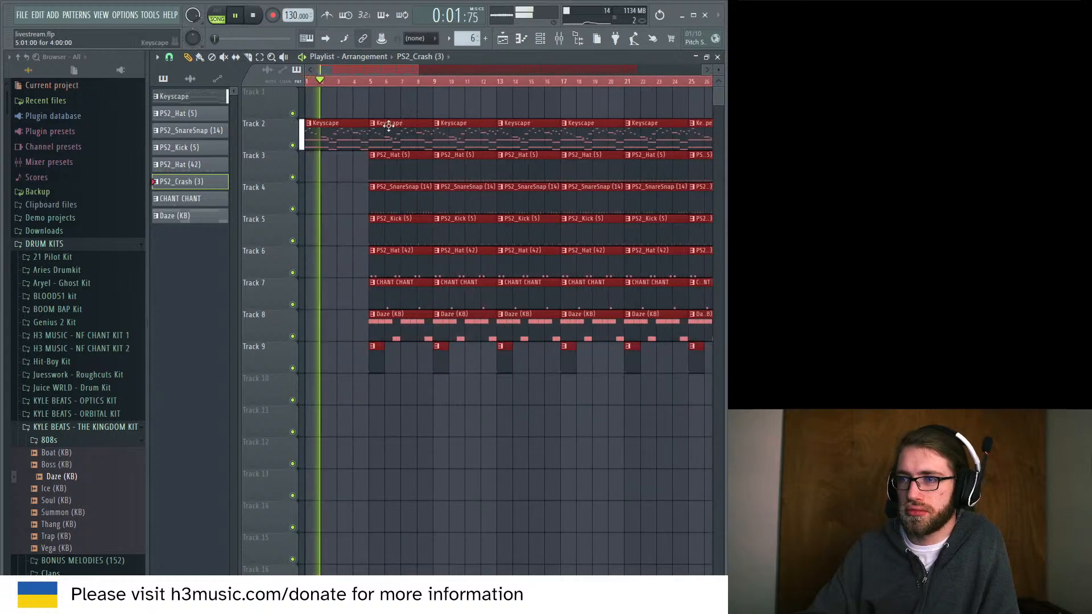
{"action": "key", "text": "space"}
Clone the Keyscape pattern, replace the Keyscape clip at bar 1 with the clone, and open its notes.
{"action": "left_click", "coordinate": [349, 138]}
{"action": "left_click", "coordinate": [474, 38]}
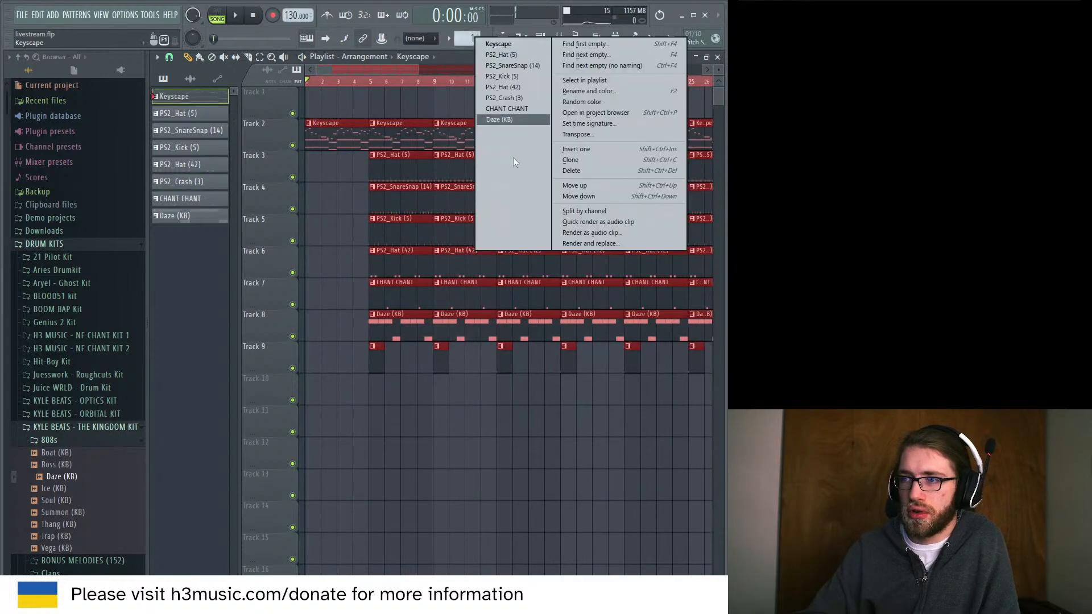
{"action": "left_click", "coordinate": [556, 157]}
{"action": "right_click", "coordinate": [345, 138]}
{"action": "left_click_drag", "start_coordinate": [344, 138], "coordinate": [313, 141]}
{"action": "double_click", "coordinate": [333, 138]}
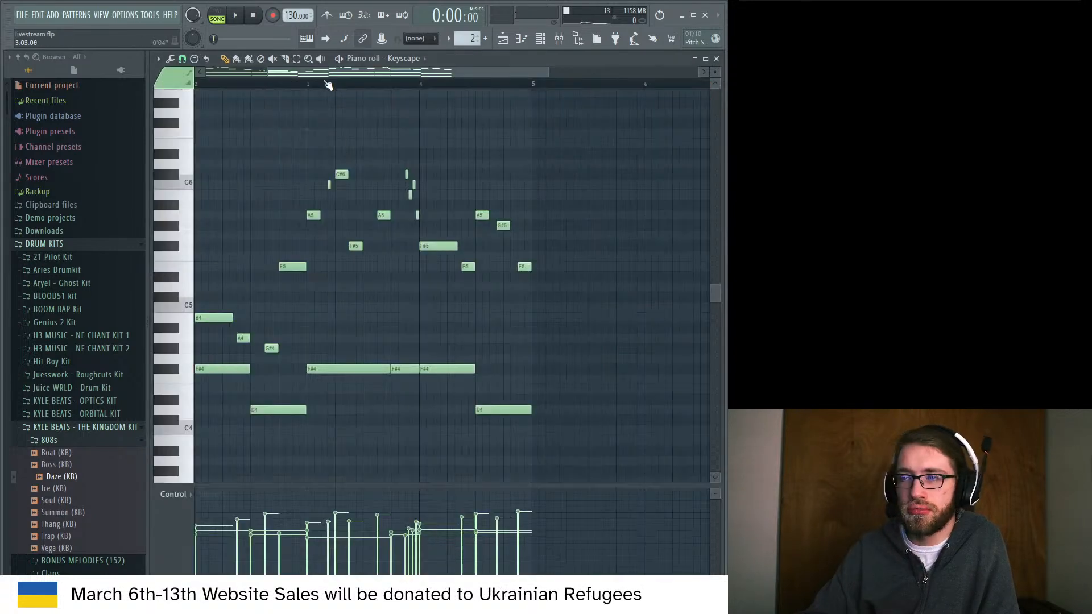
Try playing the cloned Keyscape pattern with all notes above F#4 deleted, and undo the deletion.
{"action": "left_click_drag", "start_coordinate": [351, 68], "coordinate": [250, 89]}
{"action": "left_click", "coordinate": [296, 60]}
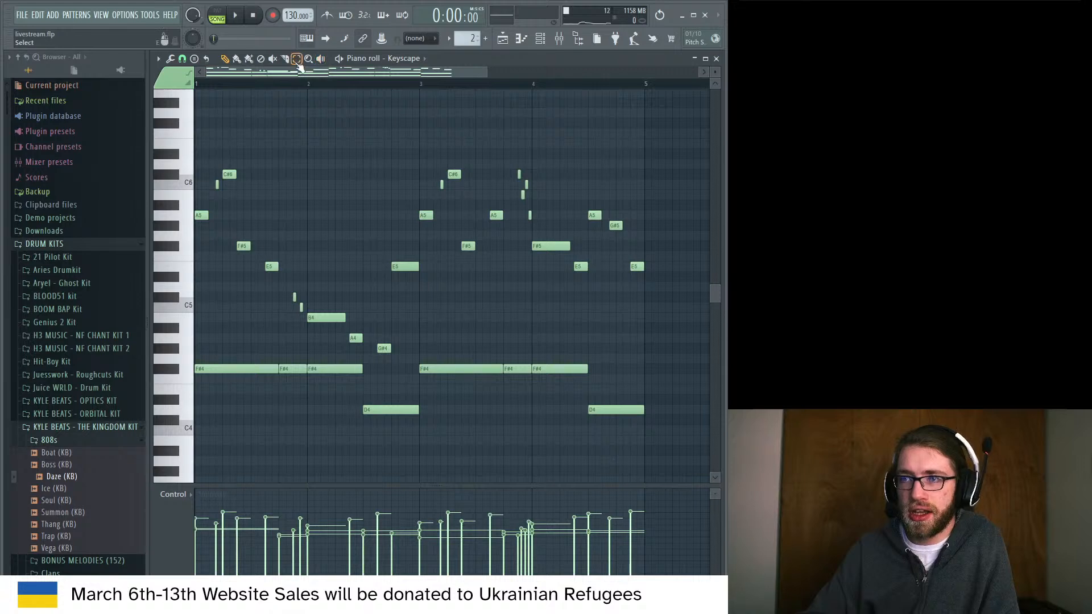
{"action": "left_click_drag", "start_coordinate": [673, 349], "coordinate": [263, 101]}
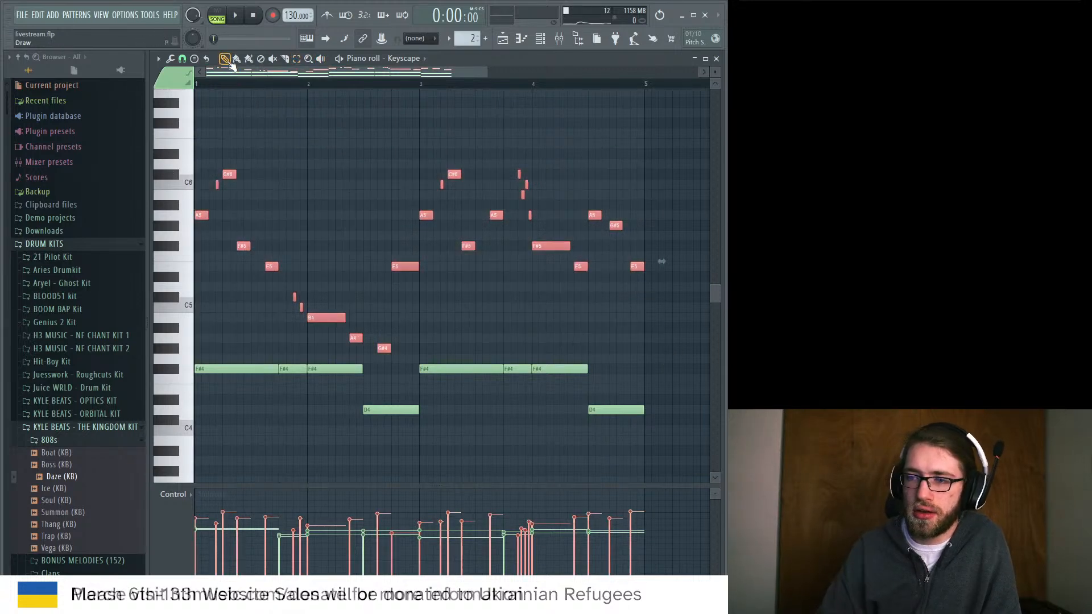
{"action": "key", "text": "Delete"}
{"action": "key", "text": "space"}
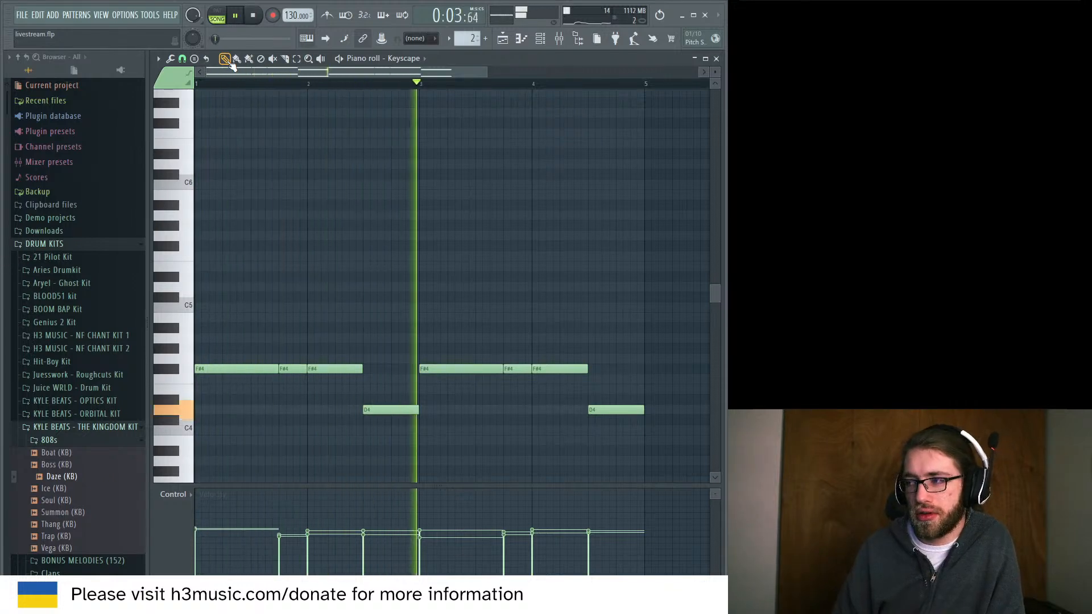
{"action": "key", "text": "space"}
{"action": "key", "text": "ctrl+z"}
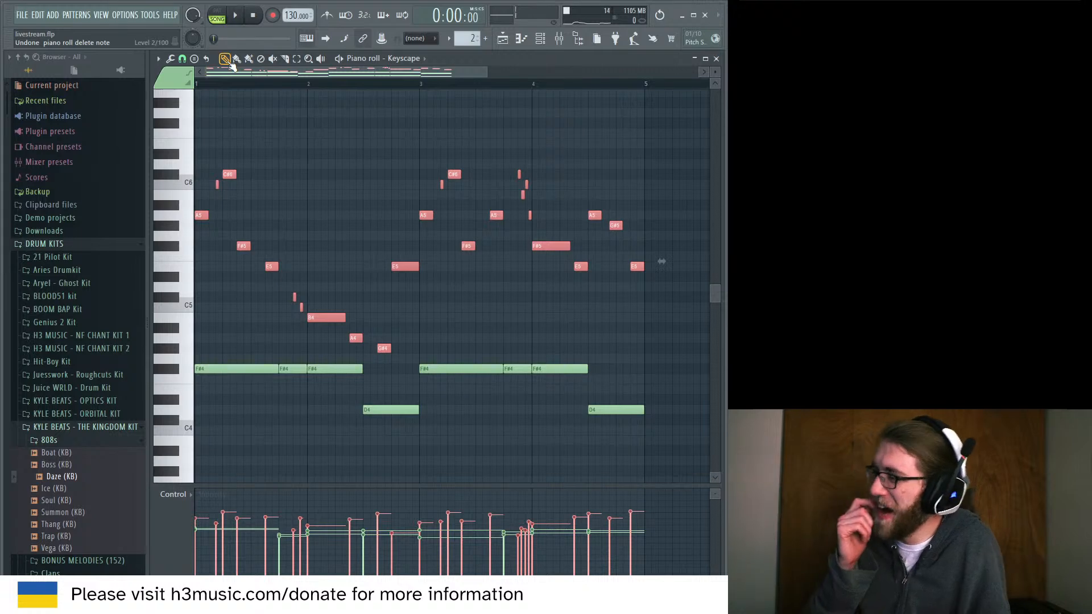
{"action": "key", "text": "space"}
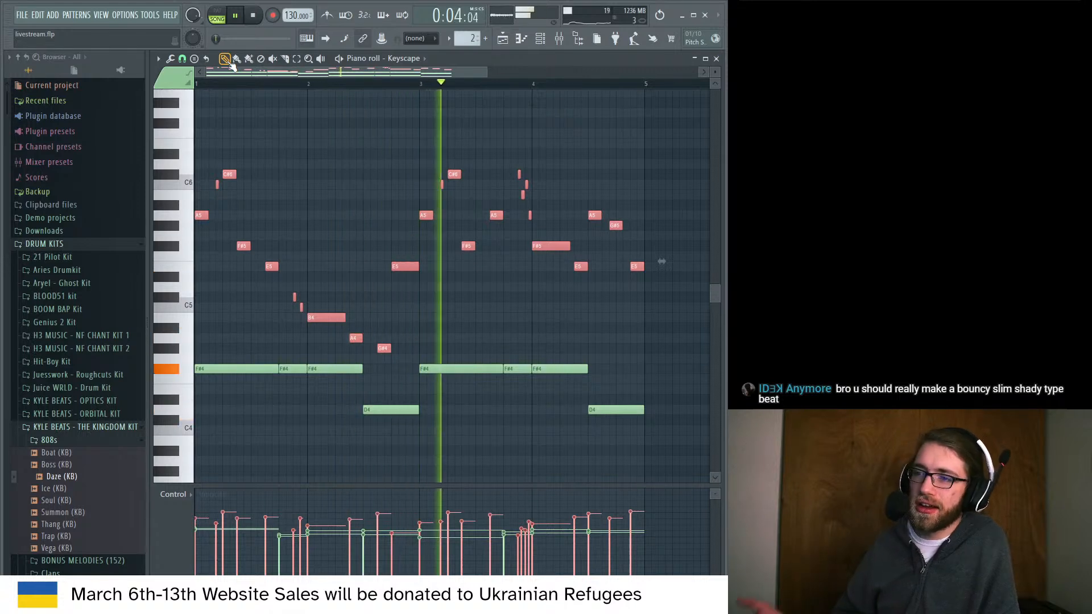
{"action": "key", "text": "space"}
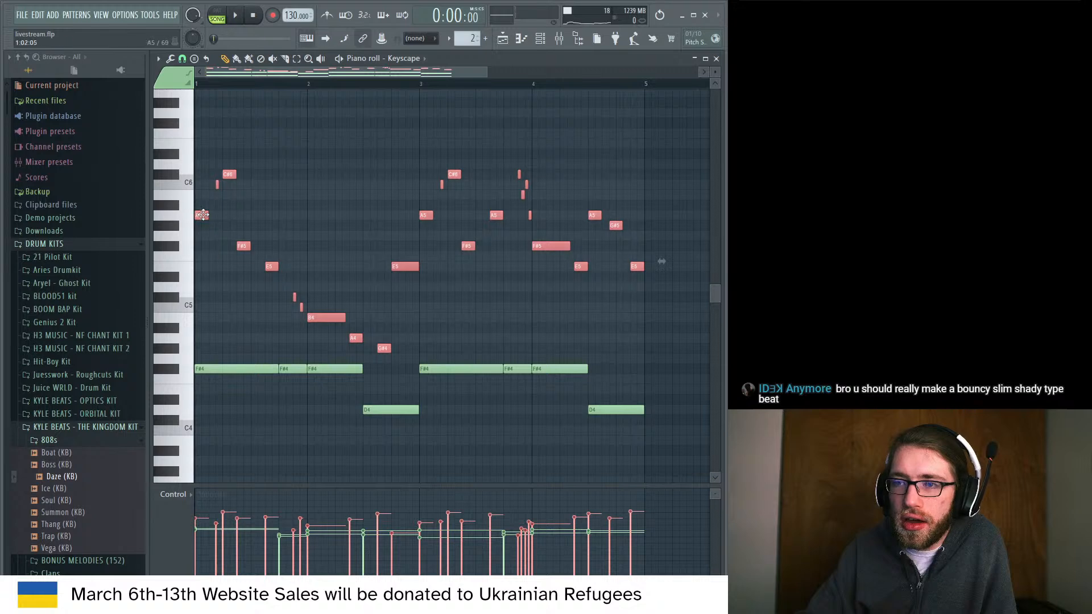
Replace the opening A5 note with a two-step A4 note at 1:03 and play the start of the intro.
{"action": "left_click", "coordinate": [203, 340]}
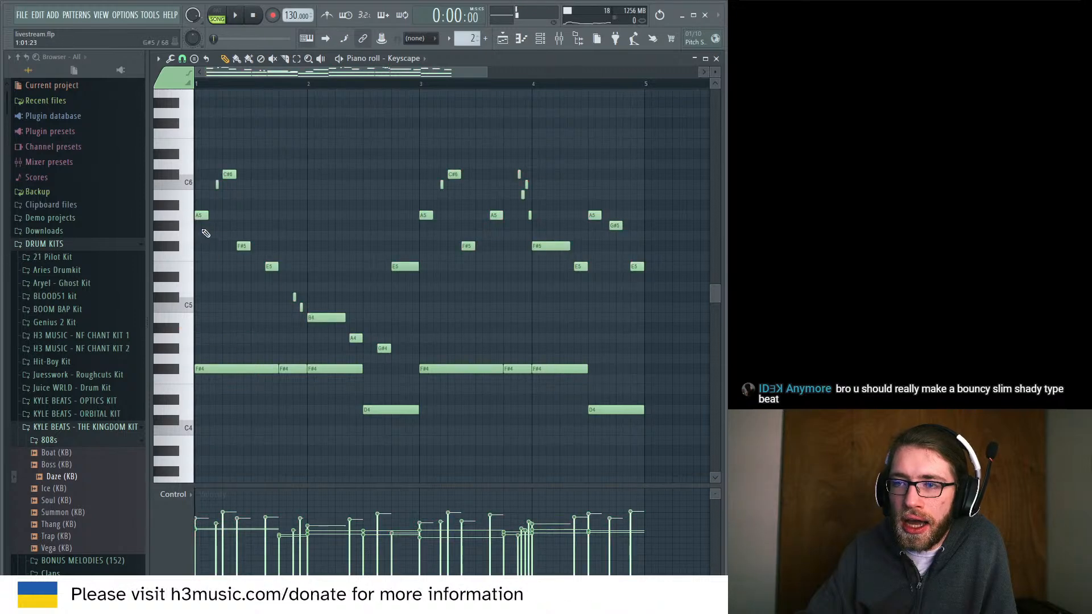
{"action": "left_click", "coordinate": [201, 218]}
{"action": "left_click", "coordinate": [190, 348]}
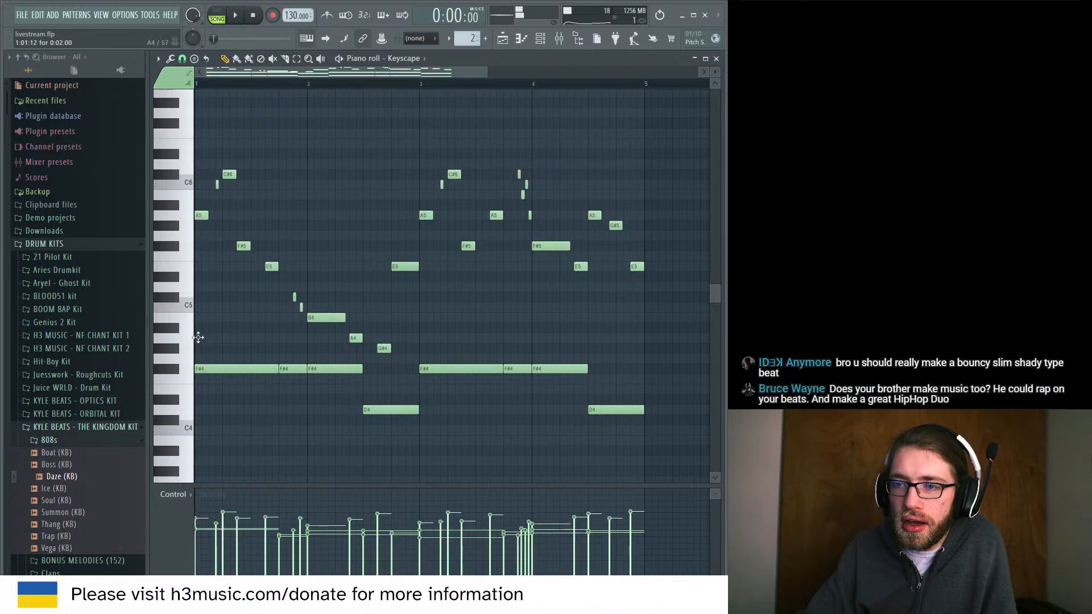
{"action": "right_click", "coordinate": [202, 215]}
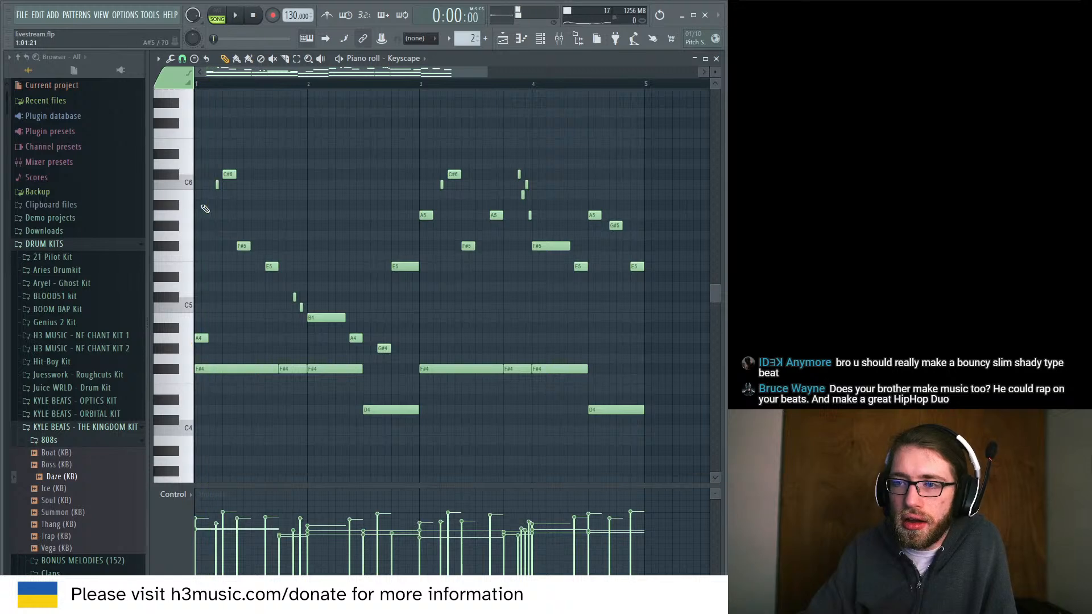
{"action": "left_click_drag", "start_coordinate": [200, 342], "coordinate": [214, 340]}
{"action": "key", "text": "space"}
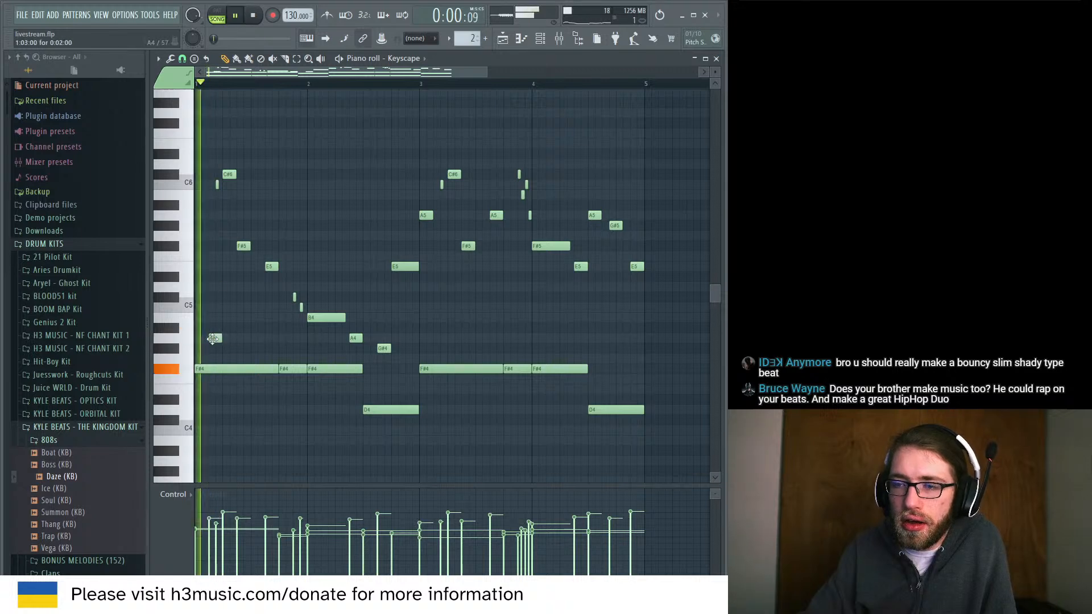
{"action": "key", "text": "space"}
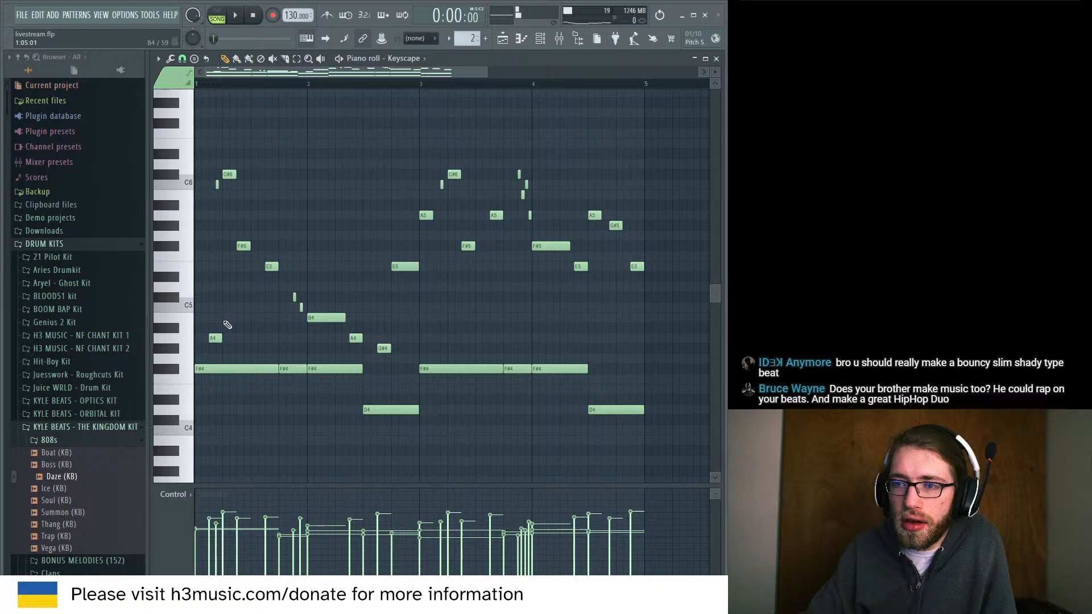
Remove the C#6 and F#5 notes from bar 1 and add two-step A4 at 1:07 and B4 at 1:11, playing the changes.
{"action": "left_click", "coordinate": [224, 298]}
{"action": "key", "text": "space"}
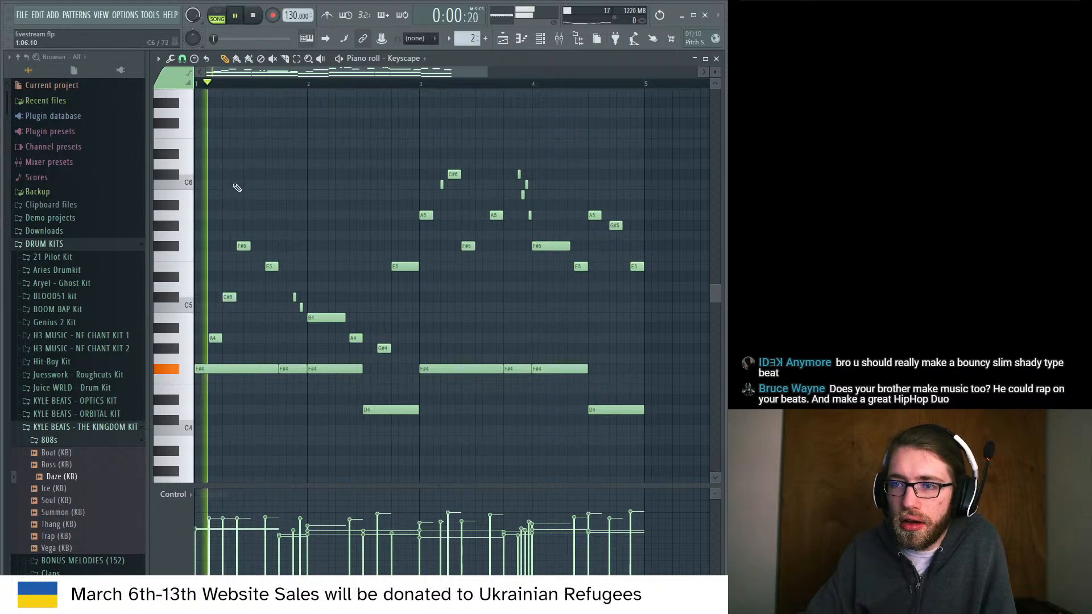
{"action": "key", "text": "space"}
{"action": "right_click", "coordinate": [243, 245]}
{"action": "key", "text": "space"}
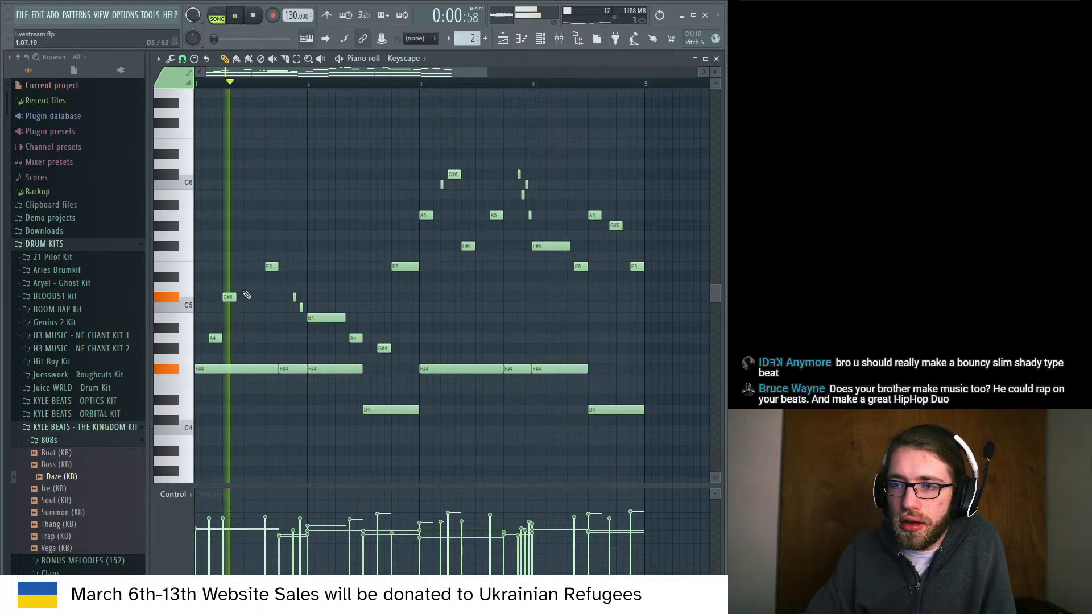
{"action": "key", "text": "space"}
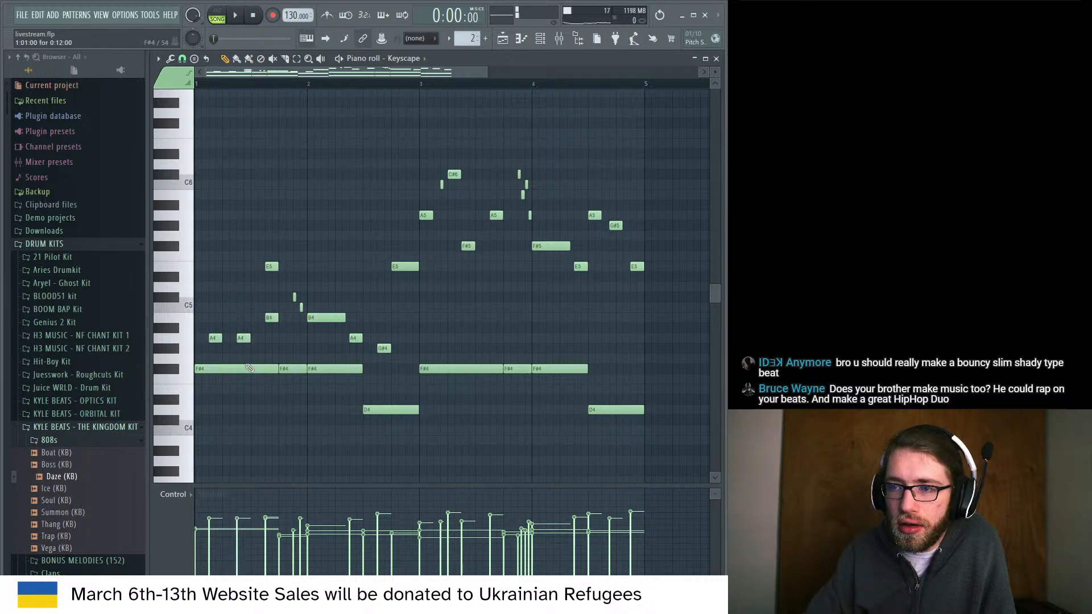
Delete bar 1's E5 note, the two short notes at its end and the long B4 at the start of bar 2, playing between edits.
{"action": "key", "text": "space"}
{"action": "right_click", "coordinate": [272, 267]}
{"action": "key", "text": "space"}
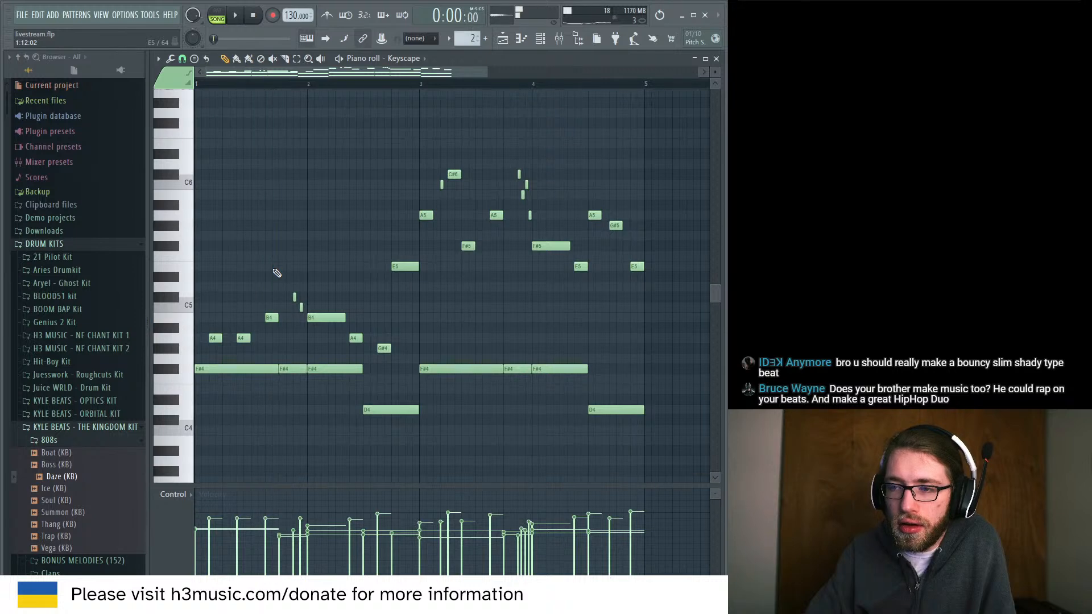
{"action": "key", "text": "space"}
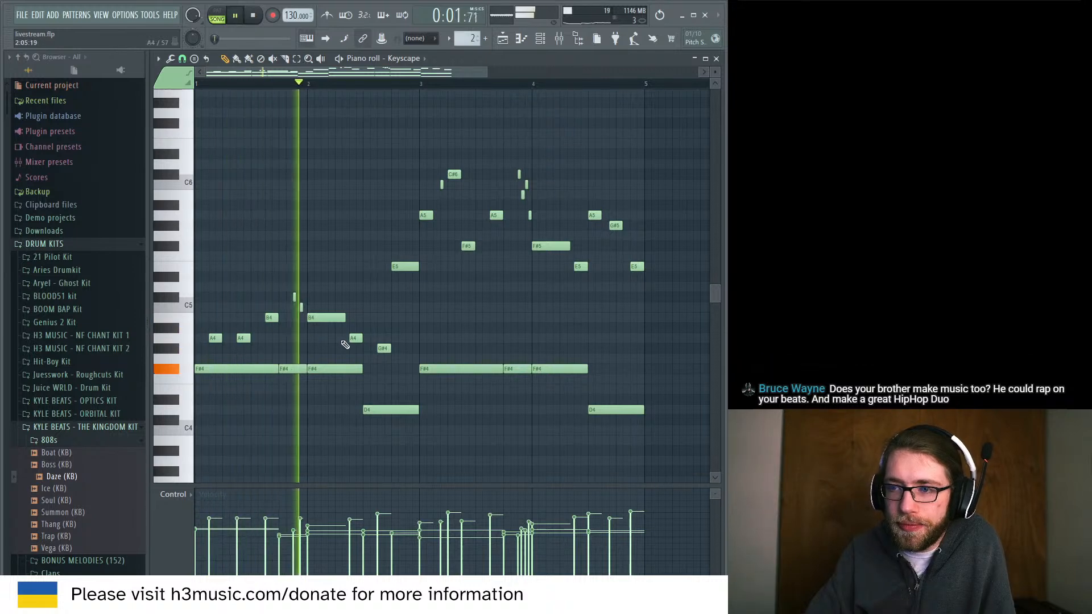
{"action": "key", "text": "space"}
{"action": "key", "text": "space"}
{"action": "right_click", "coordinate": [301, 307]}
{"action": "right_click", "coordinate": [294, 298]}
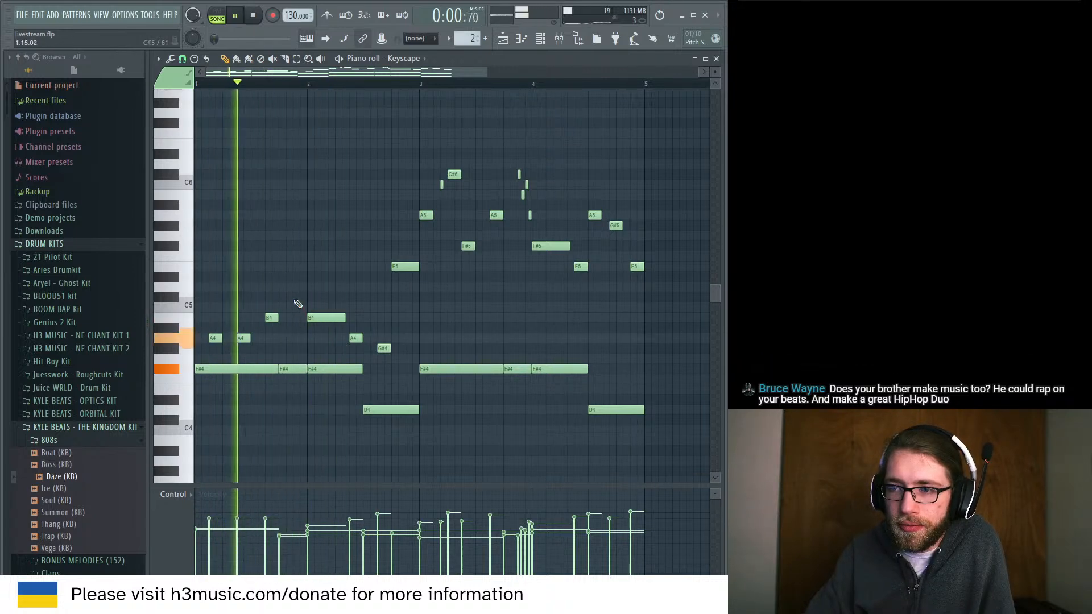
{"action": "right_click", "coordinate": [319, 318]}
{"action": "key", "text": "space"}
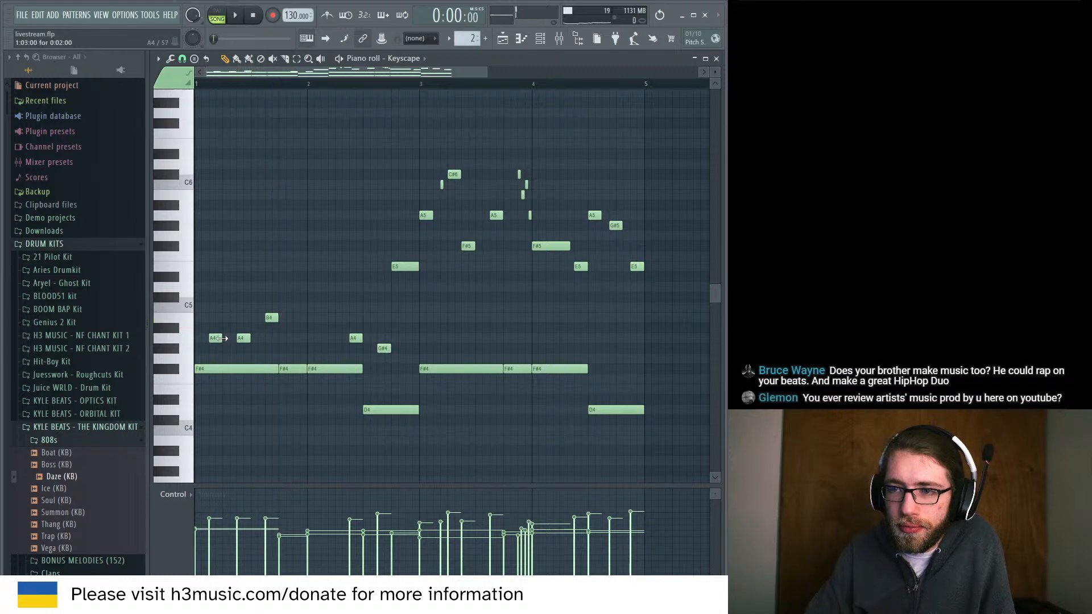
Move the A4 at 1:07 to 1:09, add an A4 at 2:03, shift the following A4 to 2:09, and play the melody.
{"action": "left_click_drag", "start_coordinate": [241, 338], "coordinate": [256, 338]}
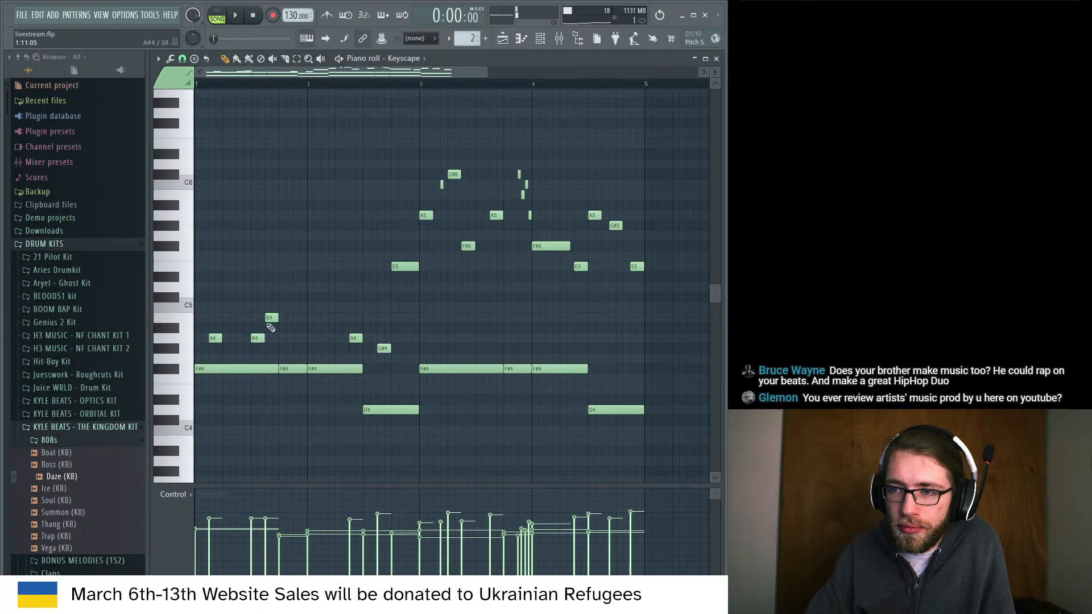
{"action": "key", "text": "space"}
{"action": "key", "text": "space"}
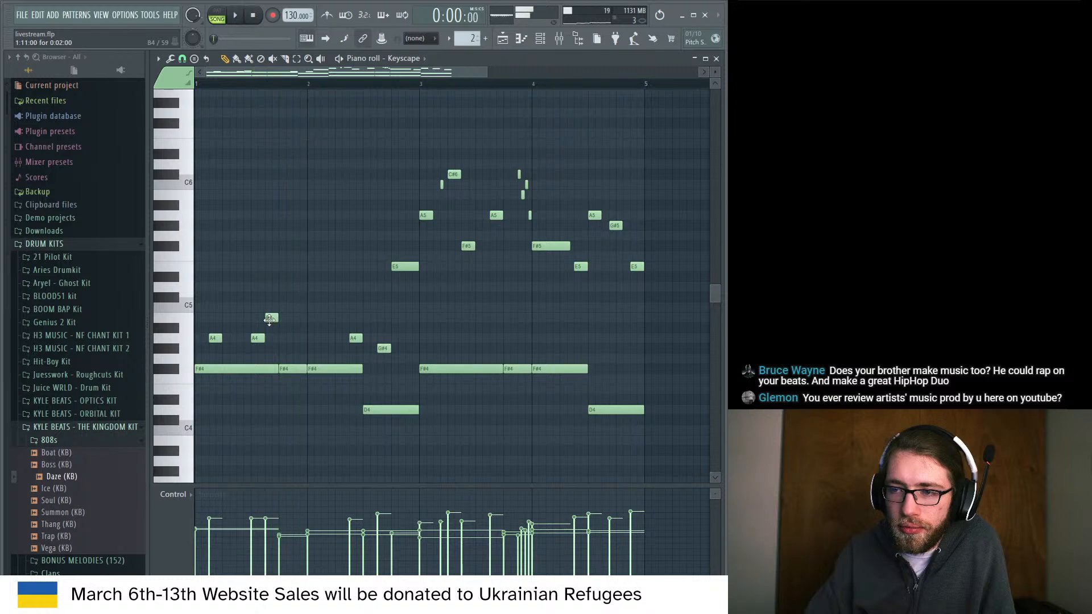
{"action": "left_click", "coordinate": [322, 338]}
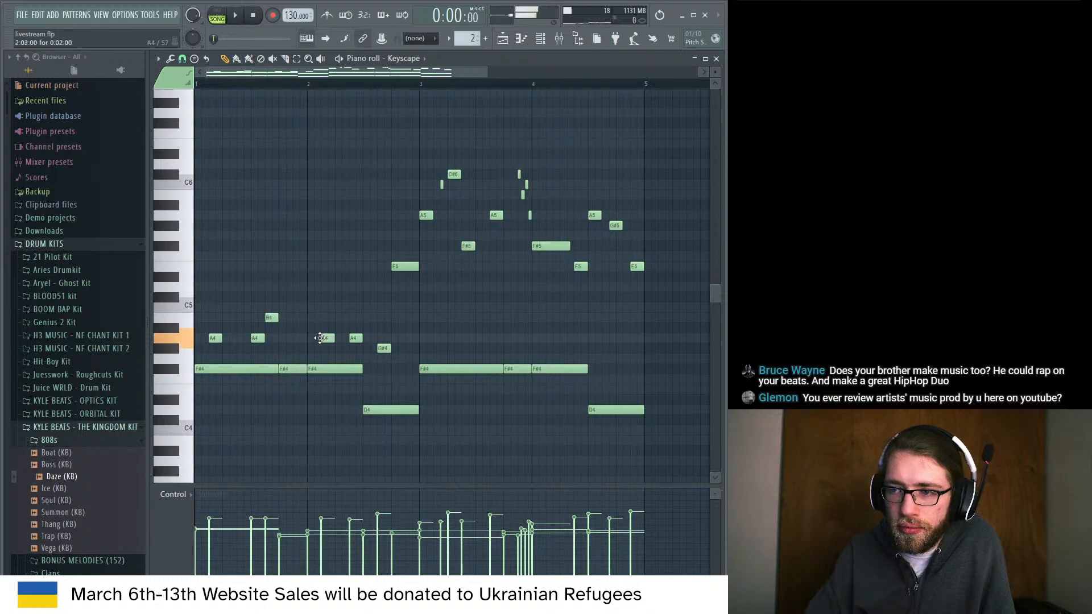
{"action": "left_click", "coordinate": [358, 338]}
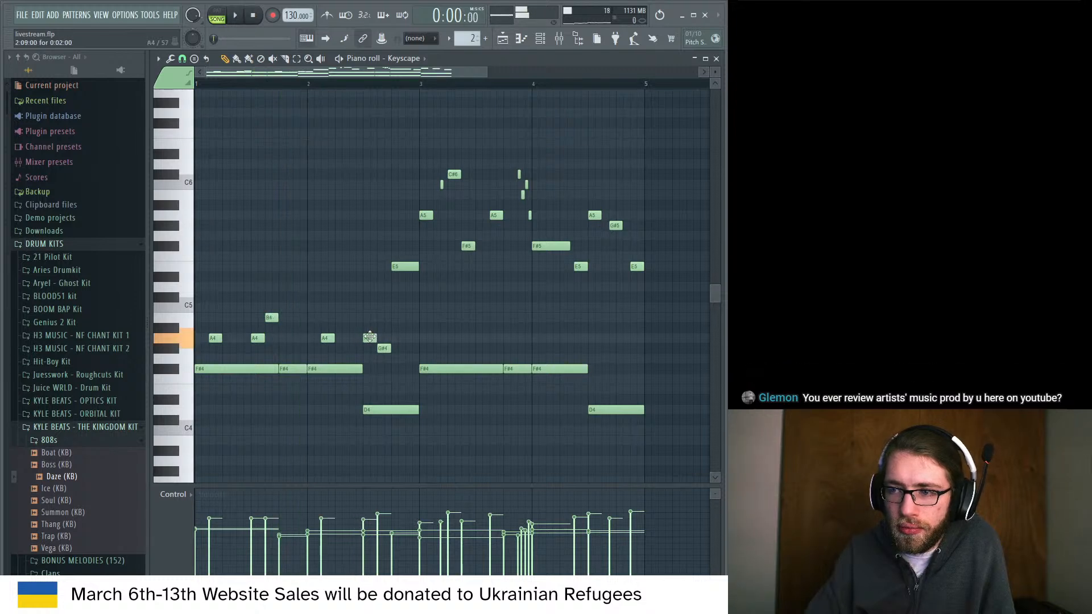
{"action": "key", "text": "space"}
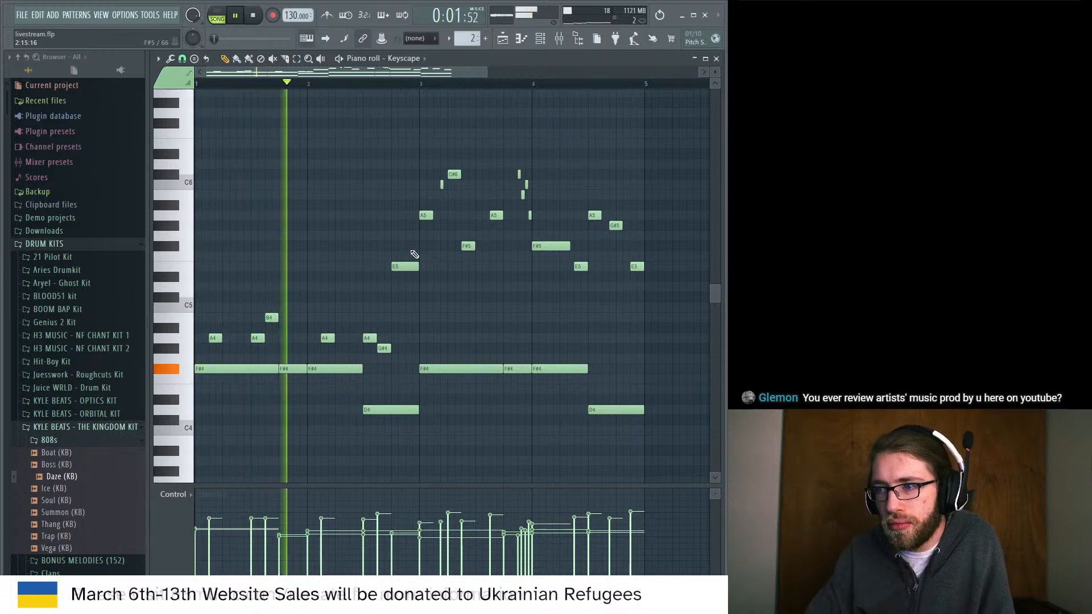
{"action": "key", "text": "space"}
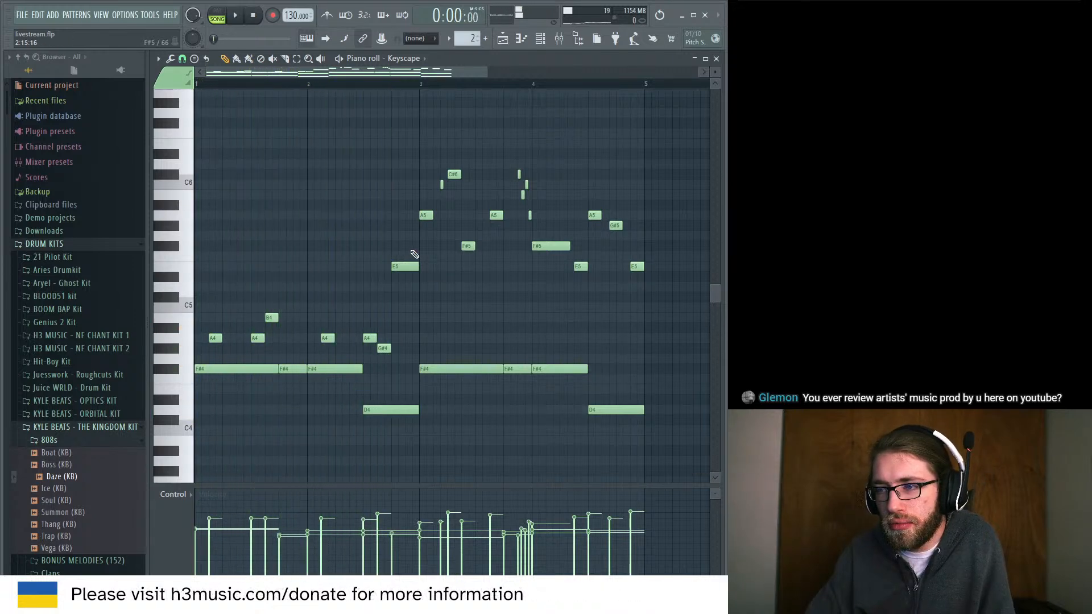
{"action": "key", "text": "space"}
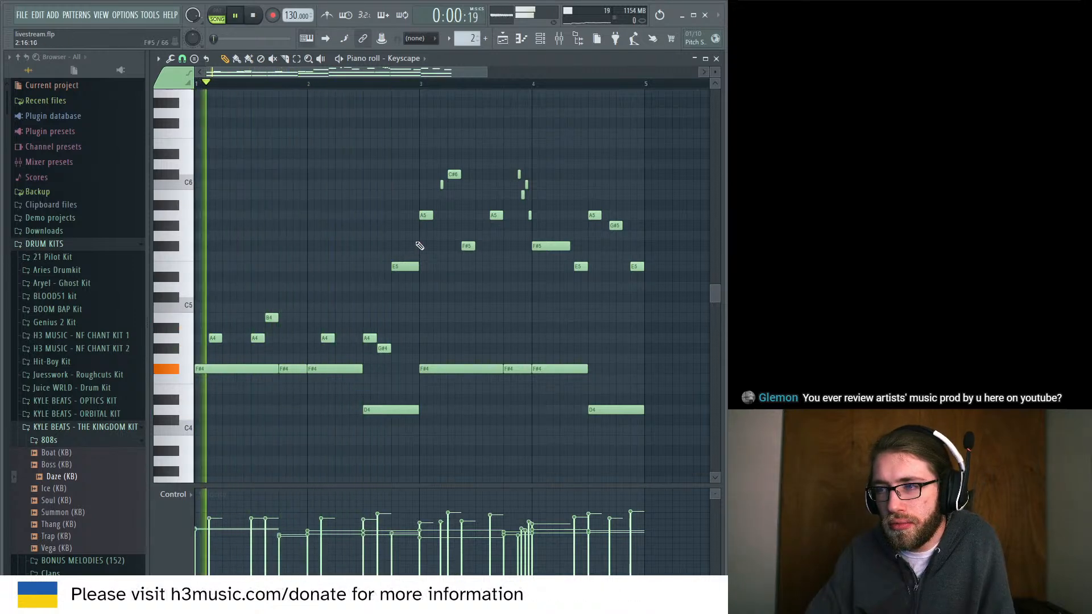
Replace the melody notes above F#4 in bars 3 and 4 with a copy of the melody from bars 1 and 2, and play it.
{"action": "left_click", "coordinate": [297, 58]}
{"action": "left_click_drag", "start_coordinate": [653, 153], "coordinate": [433, 295]}
{"action": "key", "text": "Delete"}
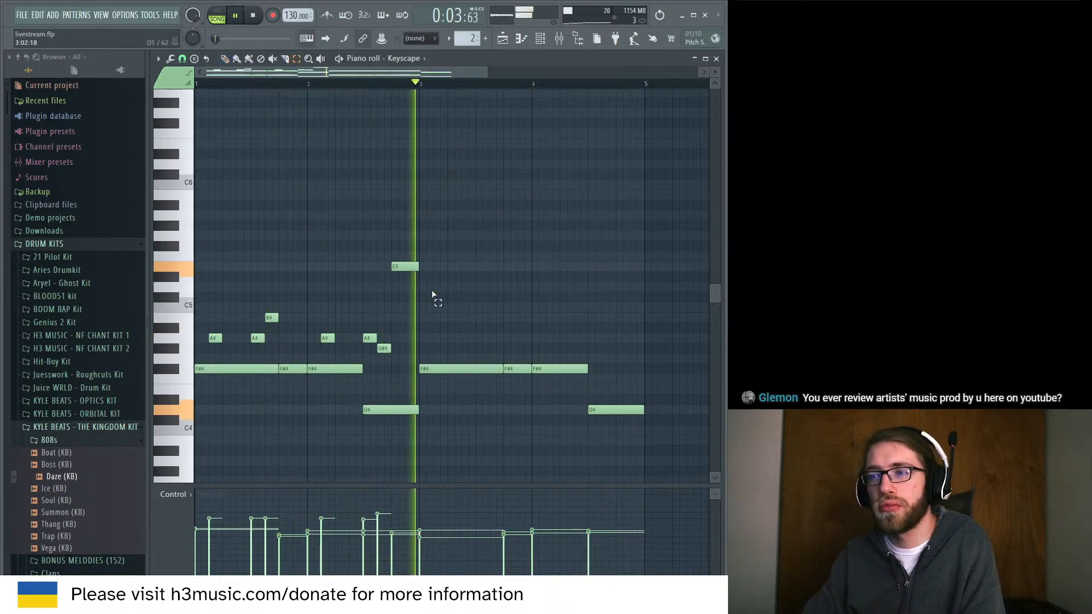
{"action": "left_click_drag", "start_coordinate": [427, 360], "coordinate": [235, 162]}
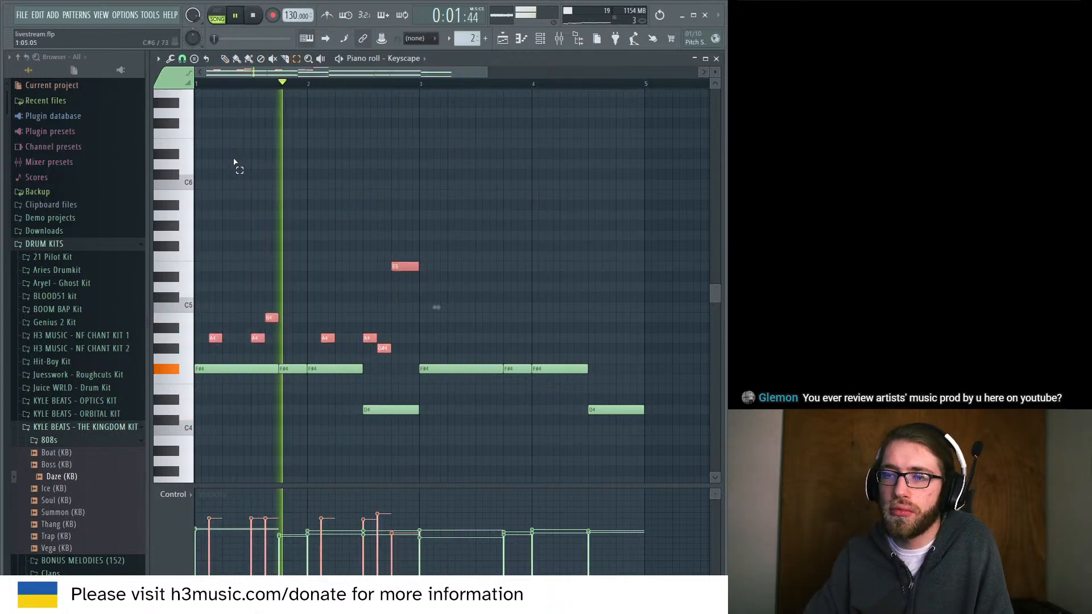
{"action": "left_click_drag", "start_coordinate": [404, 266], "coordinate": [627, 265]}
{"action": "key", "text": "space"}
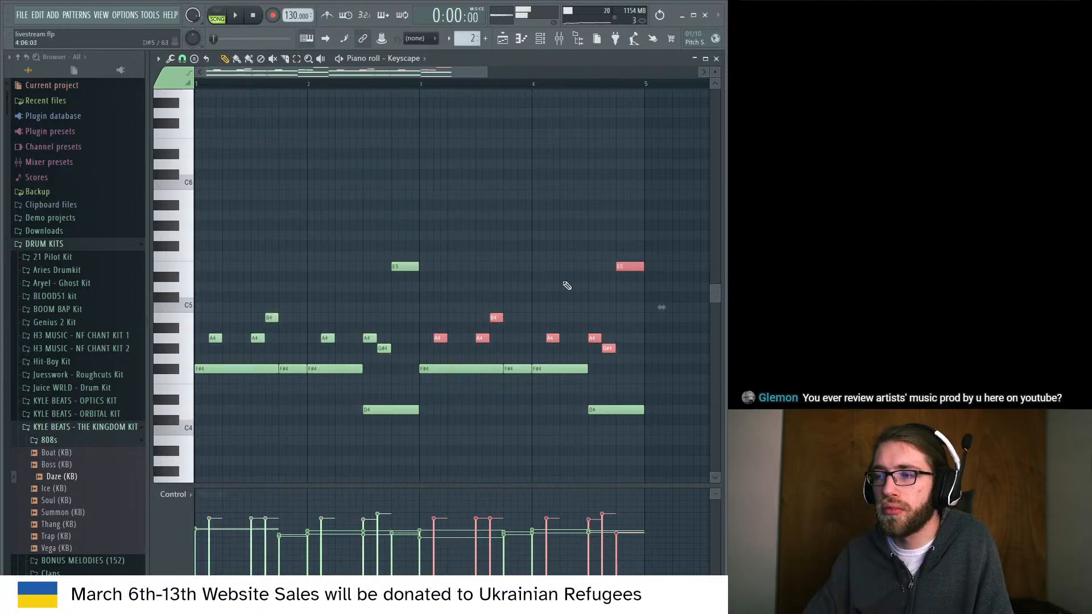
{"action": "key", "text": "space"}
{"action": "key", "text": "space"}
Add a two-step A4 note at 1:06, lower its velocity to 38%, and play the result.
{"action": "left_click_drag", "start_coordinate": [215, 338], "coordinate": [216, 339]}
{"action": "key", "text": "space"}
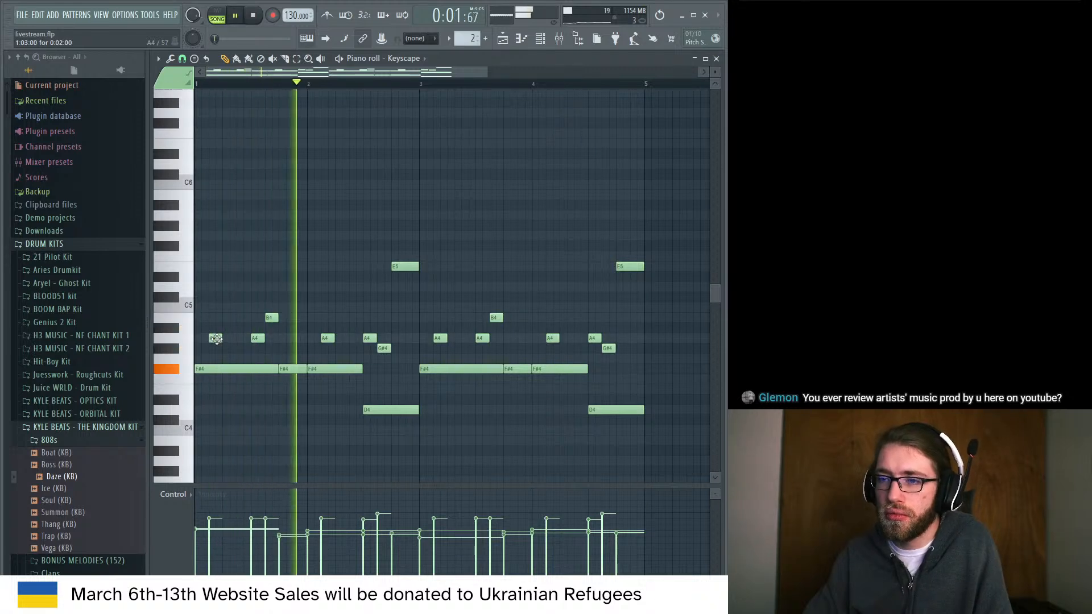
{"action": "left_click", "coordinate": [233, 338]}
{"action": "key", "text": "space"}
{"action": "key", "text": "space"}
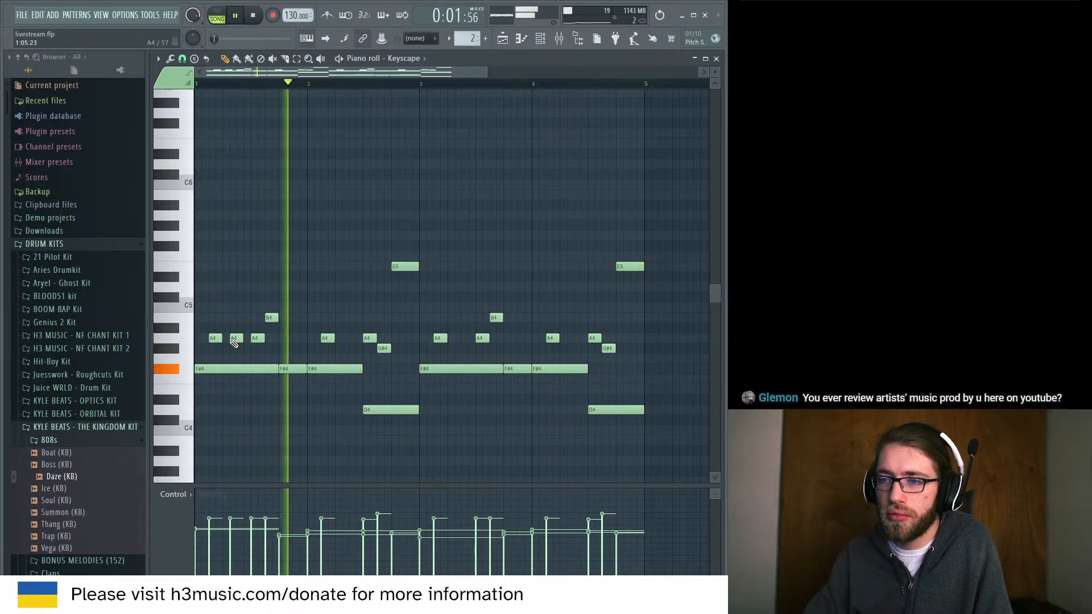
{"action": "left_click_drag", "start_coordinate": [230, 519], "coordinate": [230, 549]}
{"action": "key", "text": "space"}
{"action": "key", "text": "space"}
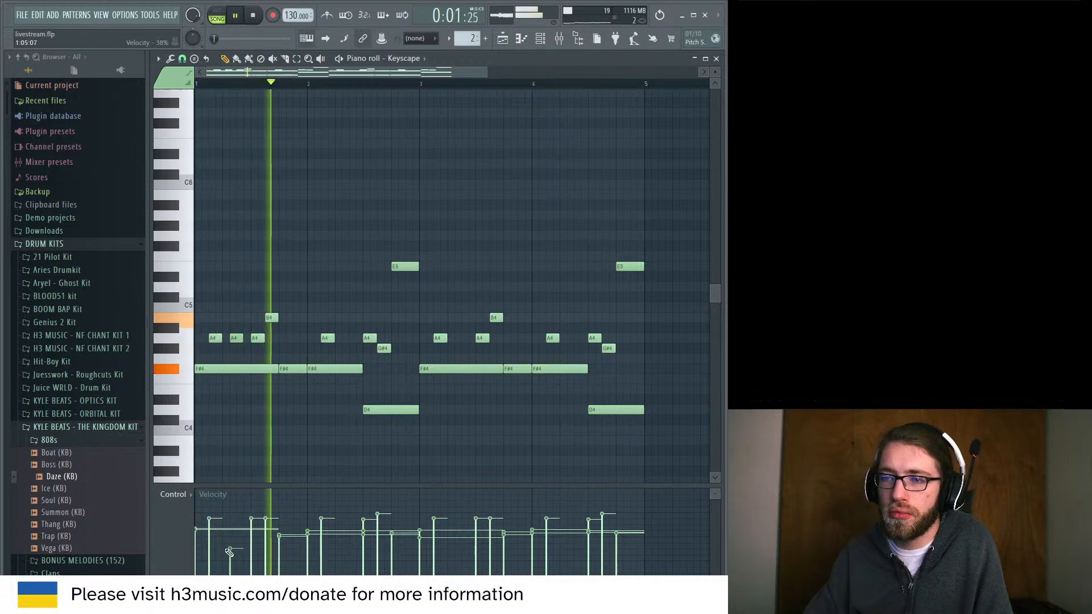
Add matching quiet A4 notes at 3:06, 4:06 and 2:06.
{"action": "left_click", "coordinate": [459, 338]}
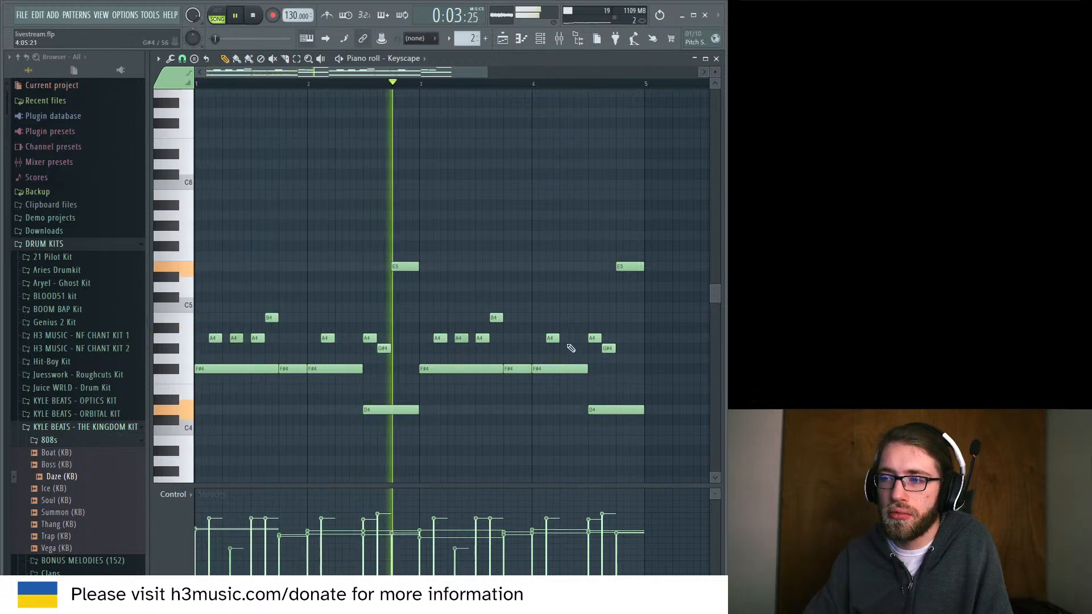
{"action": "left_click", "coordinate": [572, 338]}
{"action": "left_click", "coordinate": [345, 339]}
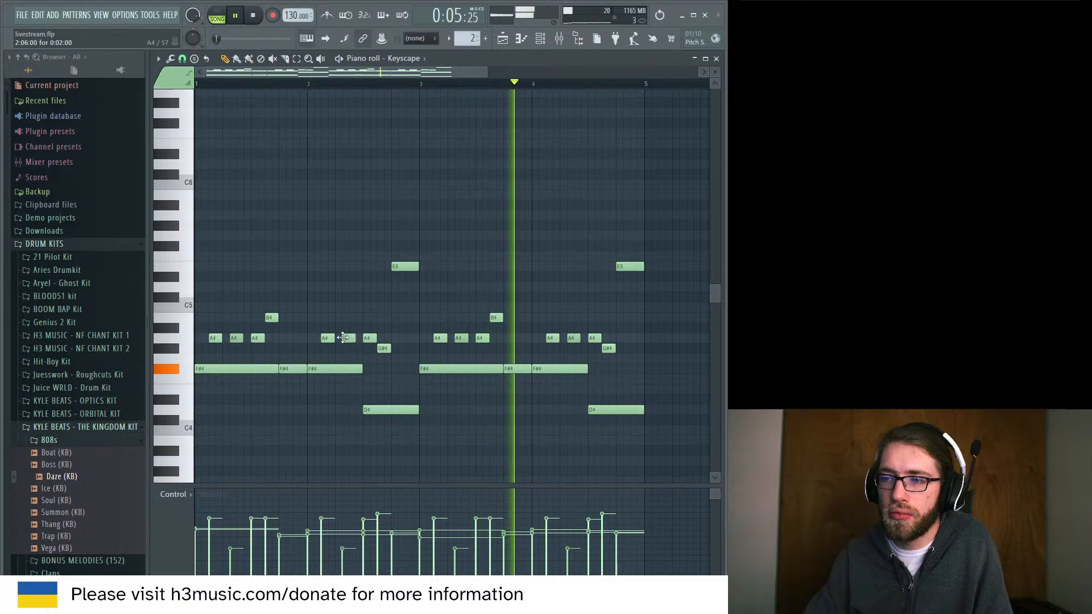
{"action": "key", "text": "space"}
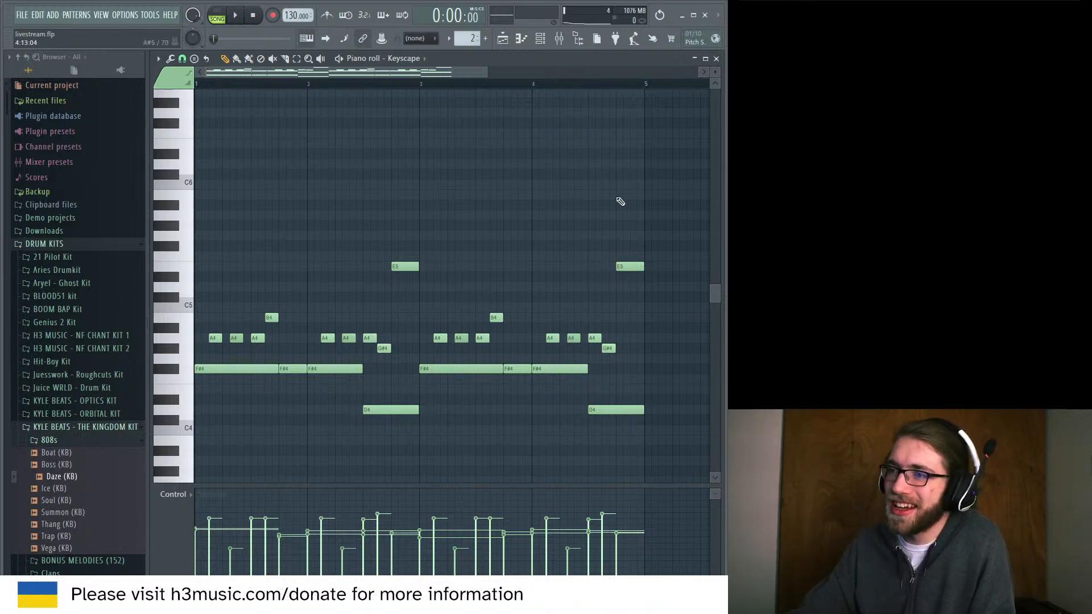
Play the pattern and lower the final E5 note at 4:13 to D5.
{"action": "key", "text": "space"}
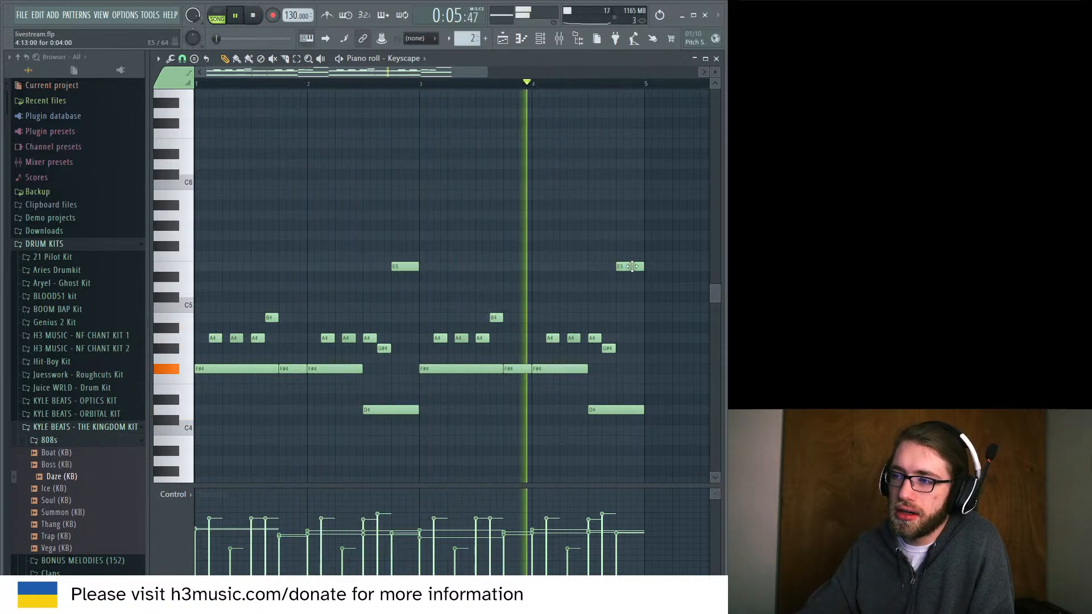
{"action": "left_click_drag", "start_coordinate": [631, 266], "coordinate": [633, 287]}
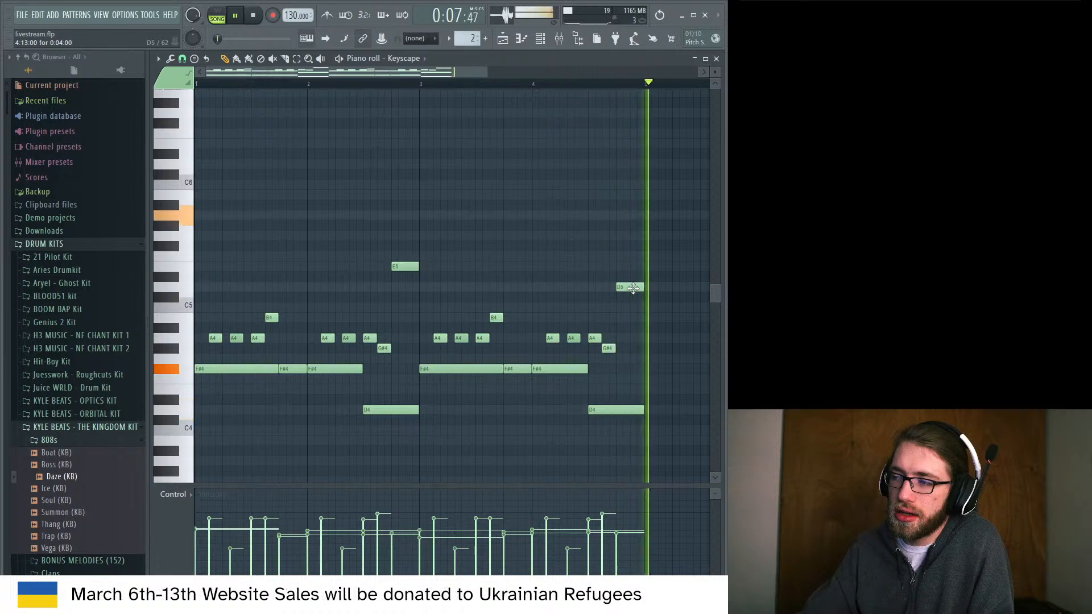
{"action": "key", "text": "space"}
In the playlist, copy the Keyscape #2 clip and a Daze (KB) clip to bar 5, and play from there.
{"action": "left_click", "coordinate": [520, 45]}
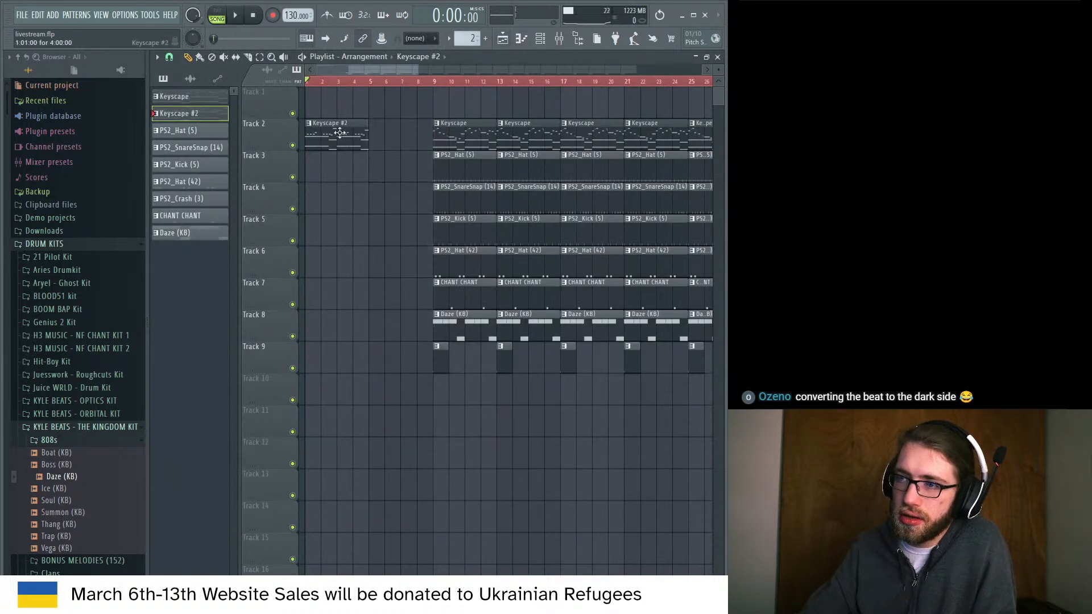
{"action": "left_click_drag", "start_coordinate": [339, 133], "coordinate": [397, 135], "text": "shift"}
{"action": "left_click_drag", "start_coordinate": [463, 308], "coordinate": [400, 310], "text": "shift"}
{"action": "key", "text": "space"}
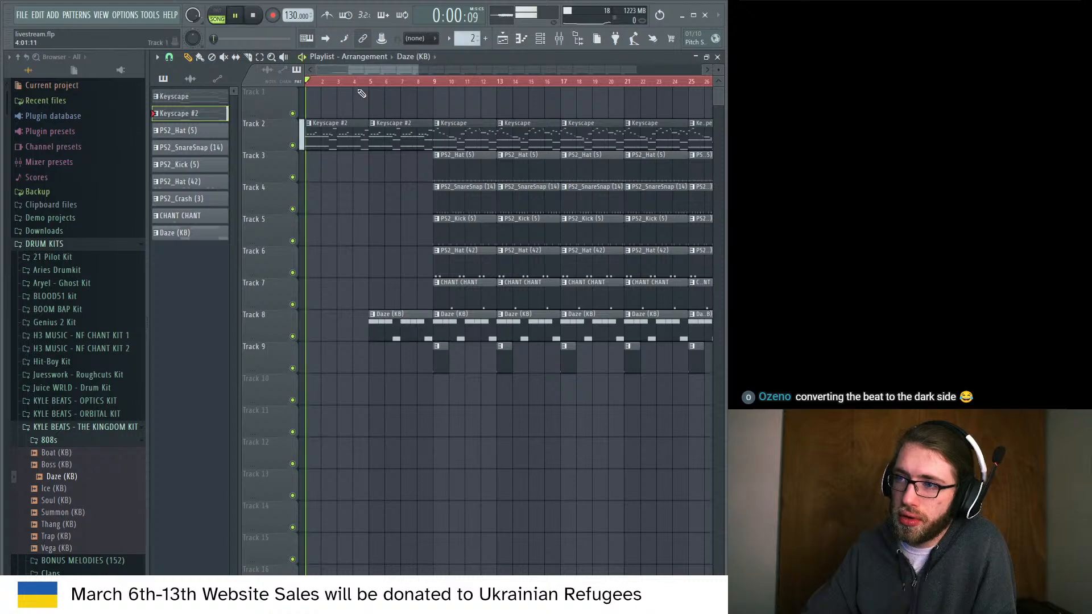
{"action": "left_click", "coordinate": [370, 81]}
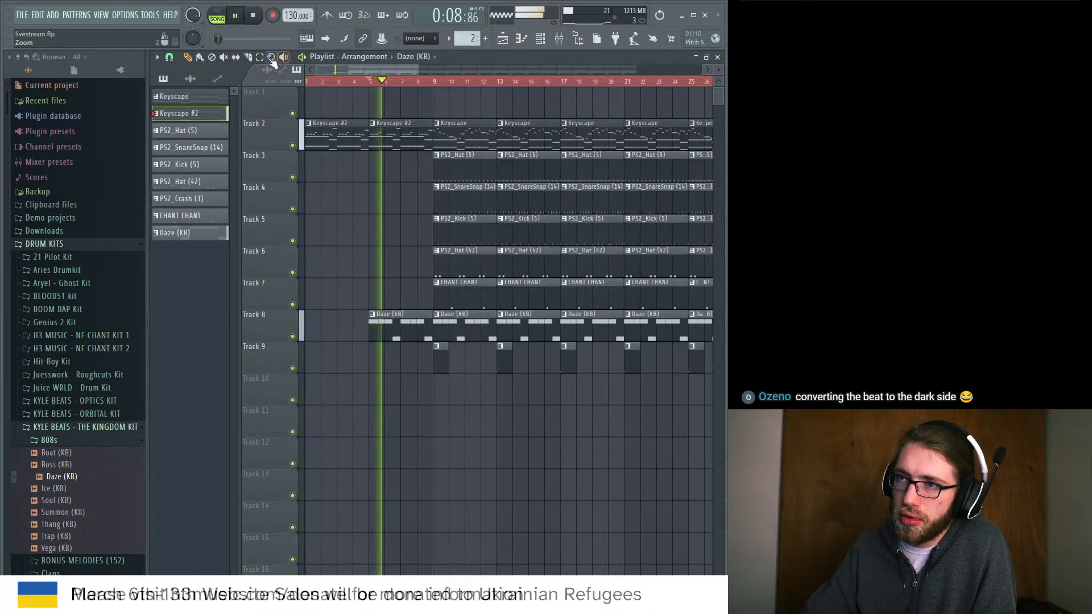
Delete the hat, snare, kick and chant clips on tracks 3 to 7 from bars 9 to 16.
{"action": "left_click", "coordinate": [189, 58]}
{"action": "left_click_drag", "start_coordinate": [449, 170], "coordinate": [475, 297]}
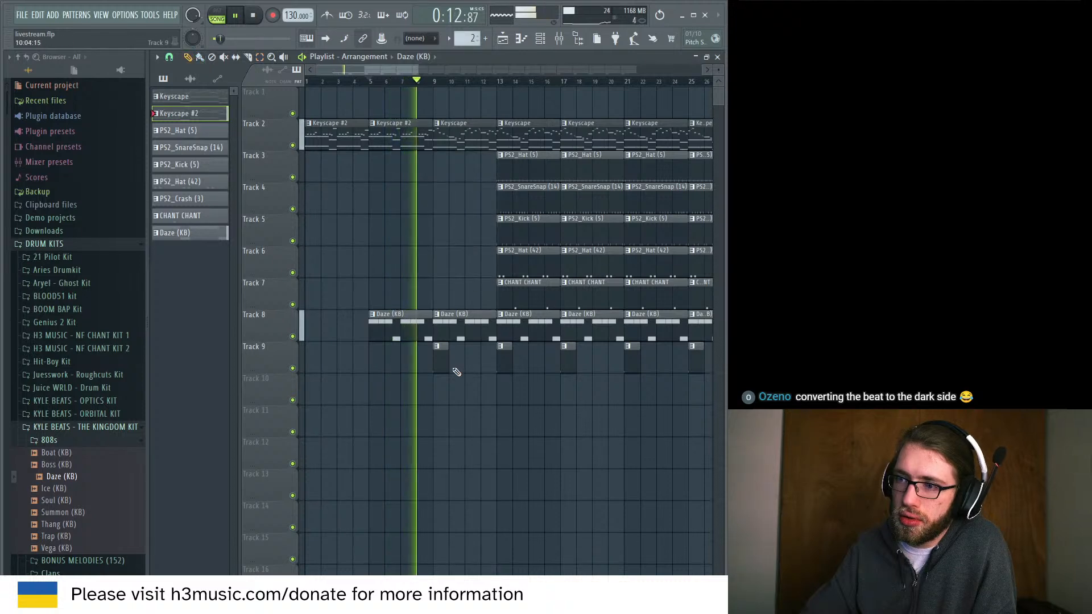
{"action": "left_click", "coordinate": [440, 360]}
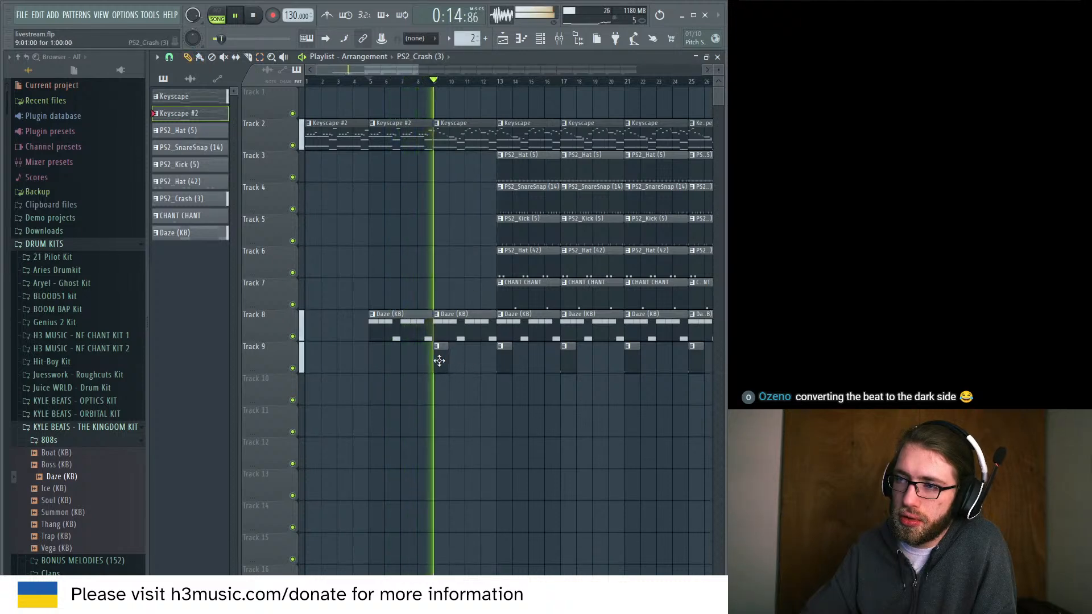
{"action": "left_click_drag", "start_coordinate": [505, 299], "coordinate": [509, 167]}
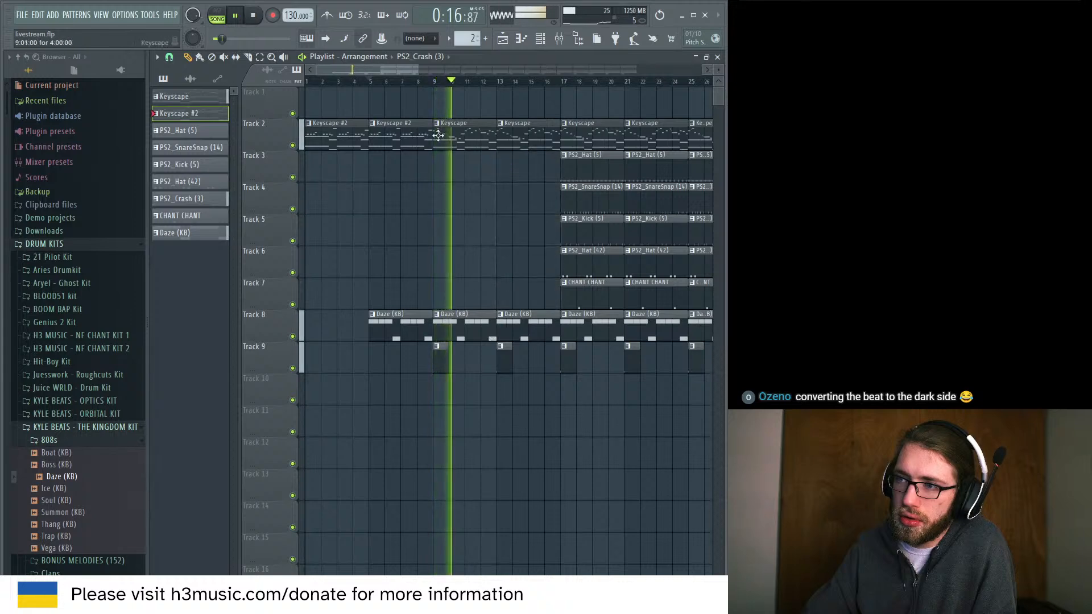
Open the notes of the Keyscape #2 clip at bar 5.
{"action": "left_click", "coordinate": [420, 135]}
{"action": "double_click", "coordinate": [420, 135]}
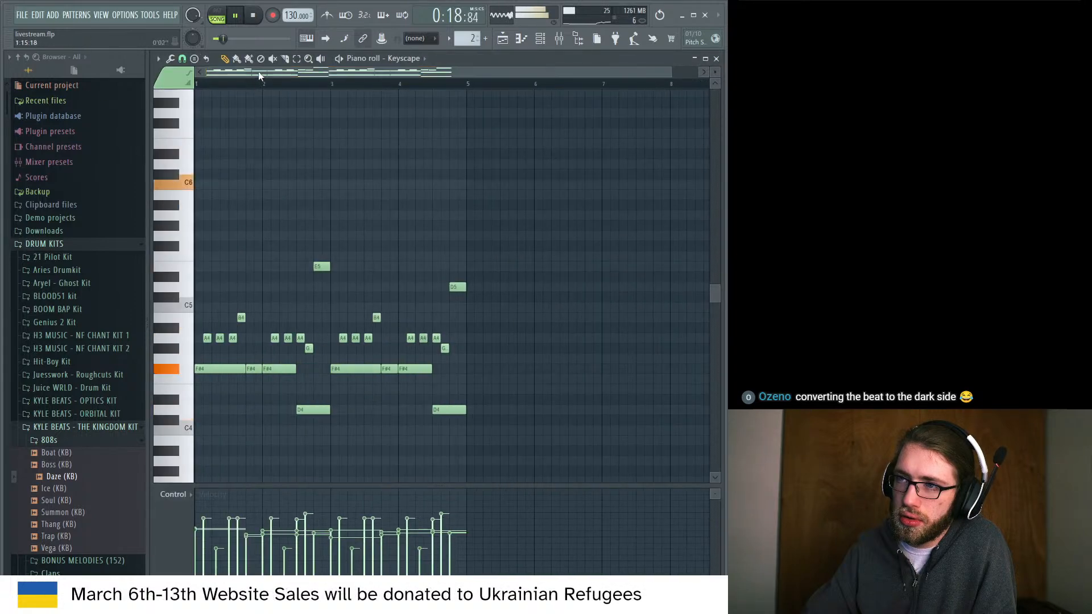
Try copying the notes above the sustained bass from Keyscape #2 into the Keyscape pattern without the E5 note, and play the result.
{"action": "left_click_drag", "start_coordinate": [480, 355], "coordinate": [86, 201]}
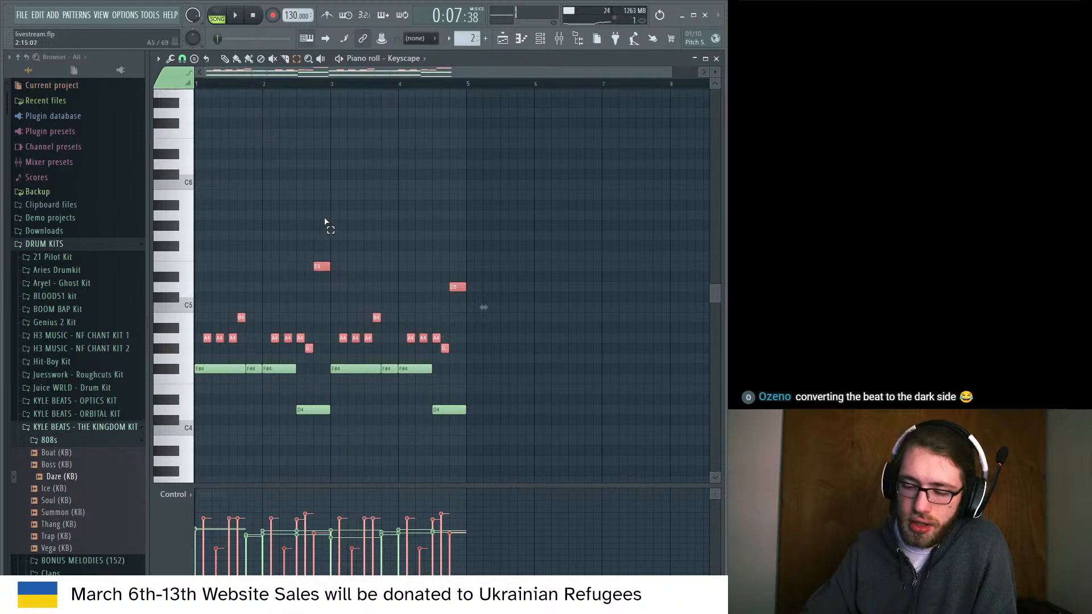
{"action": "left_click", "coordinate": [503, 45]}
{"action": "double_click", "coordinate": [447, 139]}
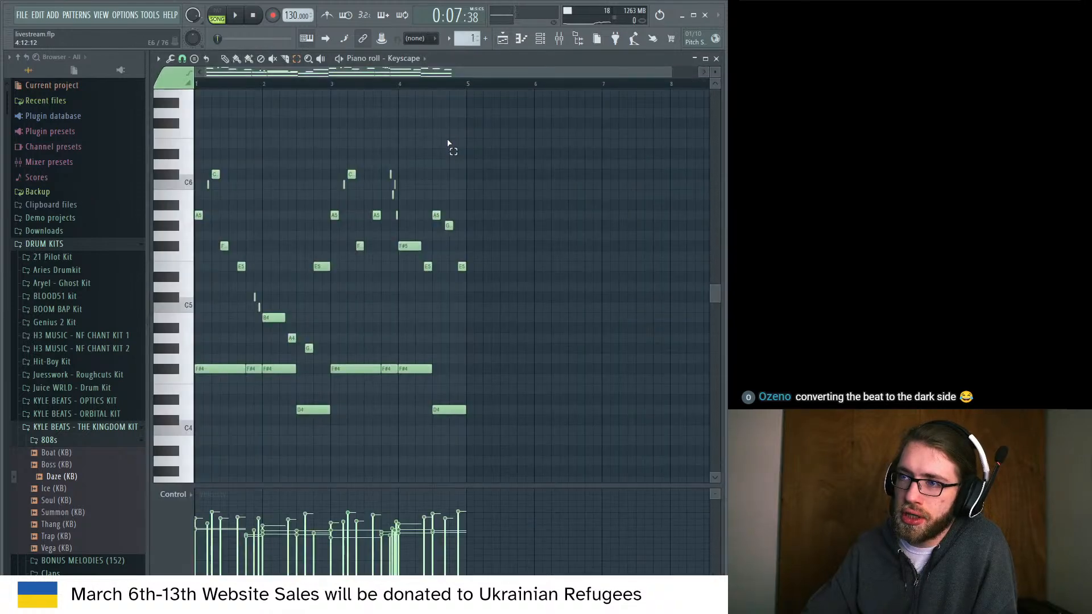
{"action": "key", "text": "ctrl+v"}
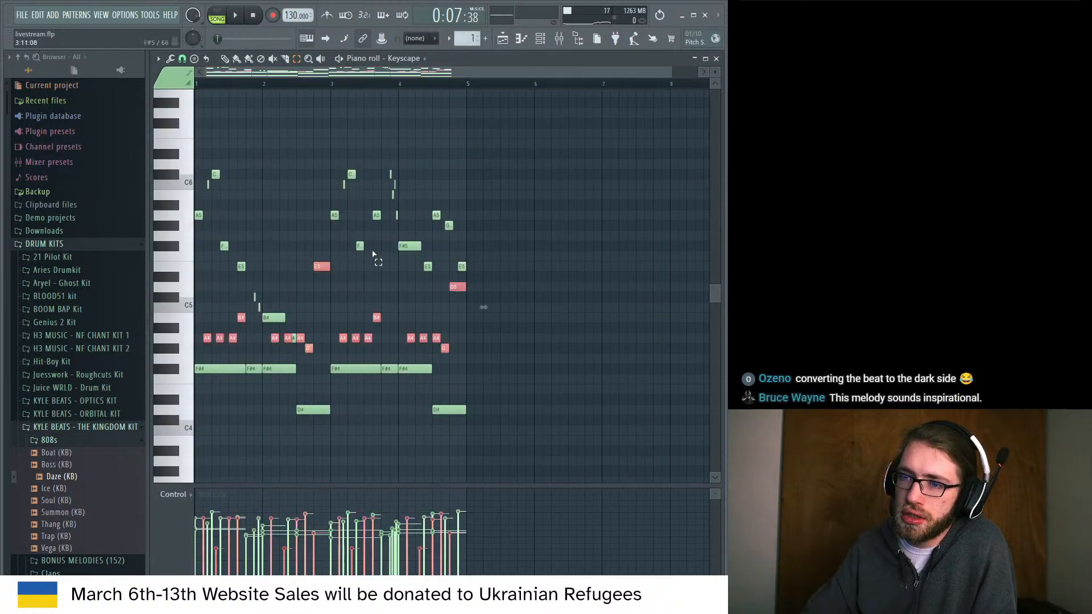
{"action": "left_click", "coordinate": [322, 266]}
{"action": "key", "text": "Delete"}
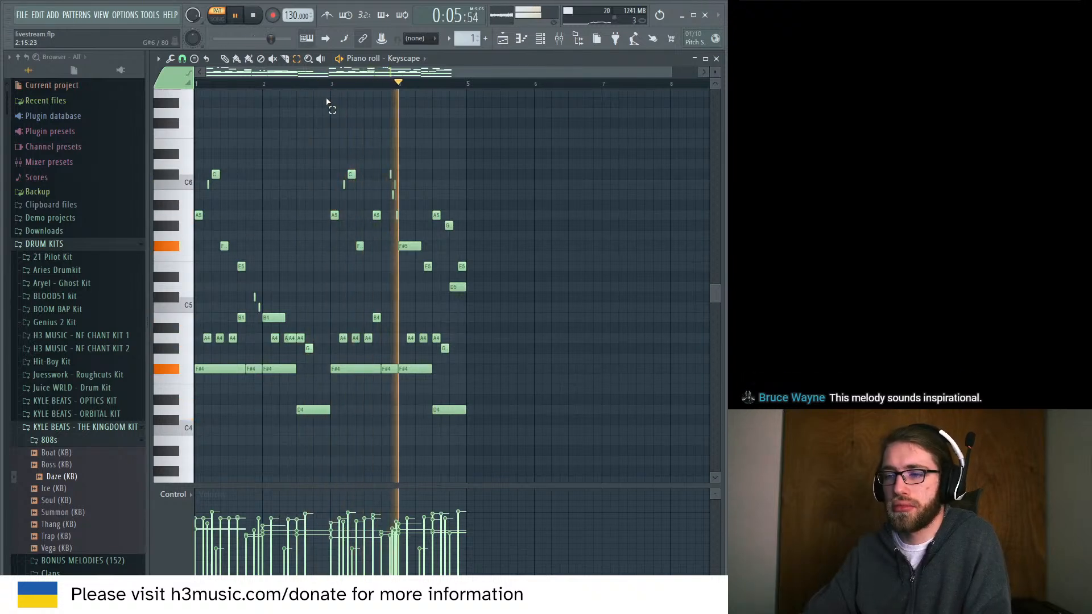
{"action": "key", "text": "space"}
{"action": "key", "text": "ctrl+z"}
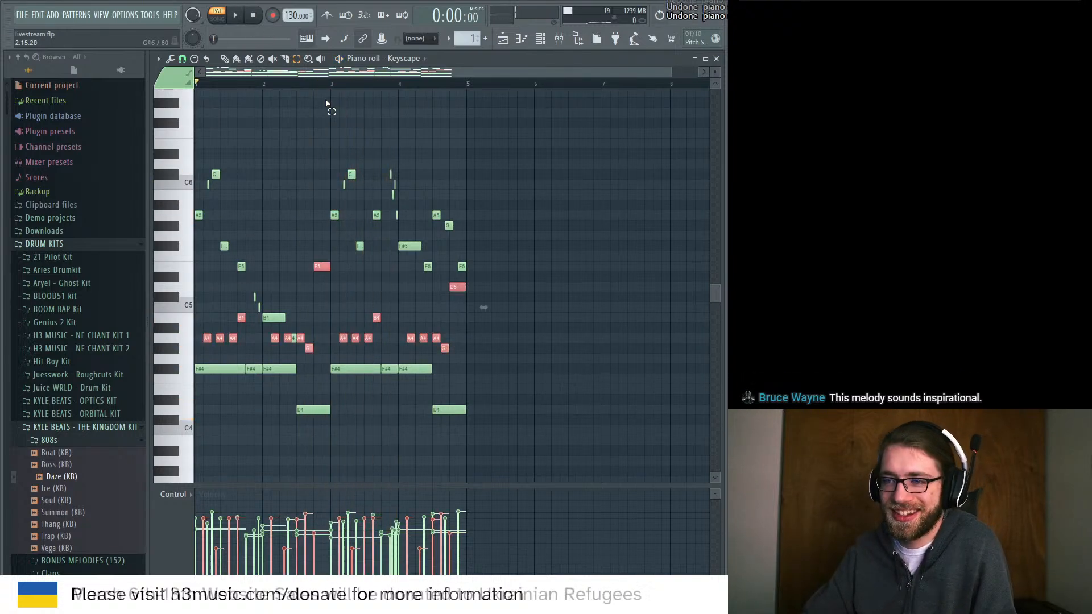
{"action": "key", "text": "ctrl+z"}
Play the arrangement from the start and examine the Keyscape #2 notes against how the intro sounds.
{"action": "left_click", "coordinate": [512, 45]}
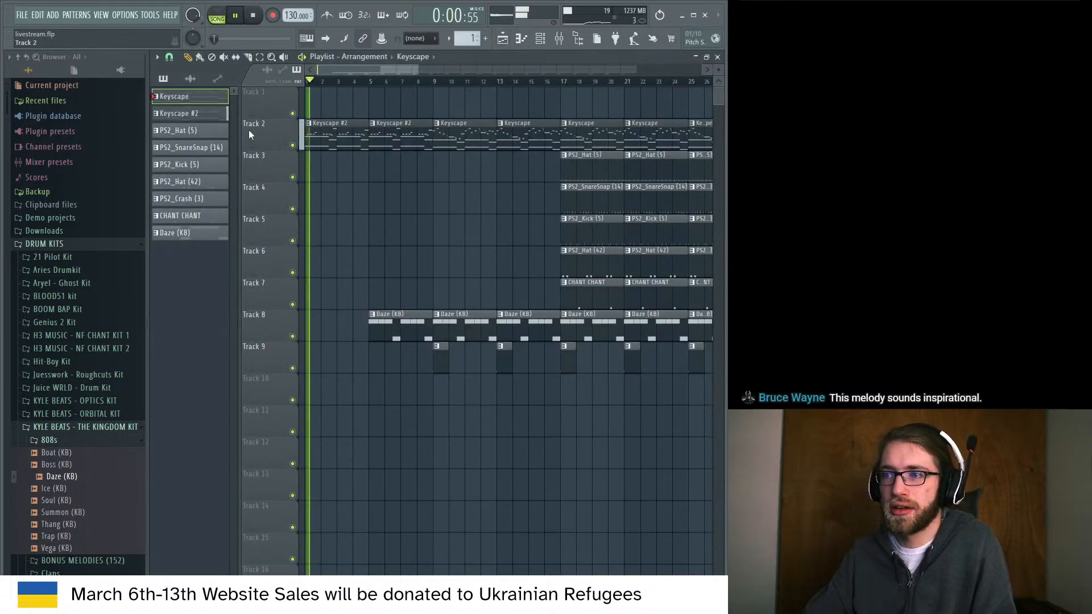
{"action": "double_click", "coordinate": [318, 133]}
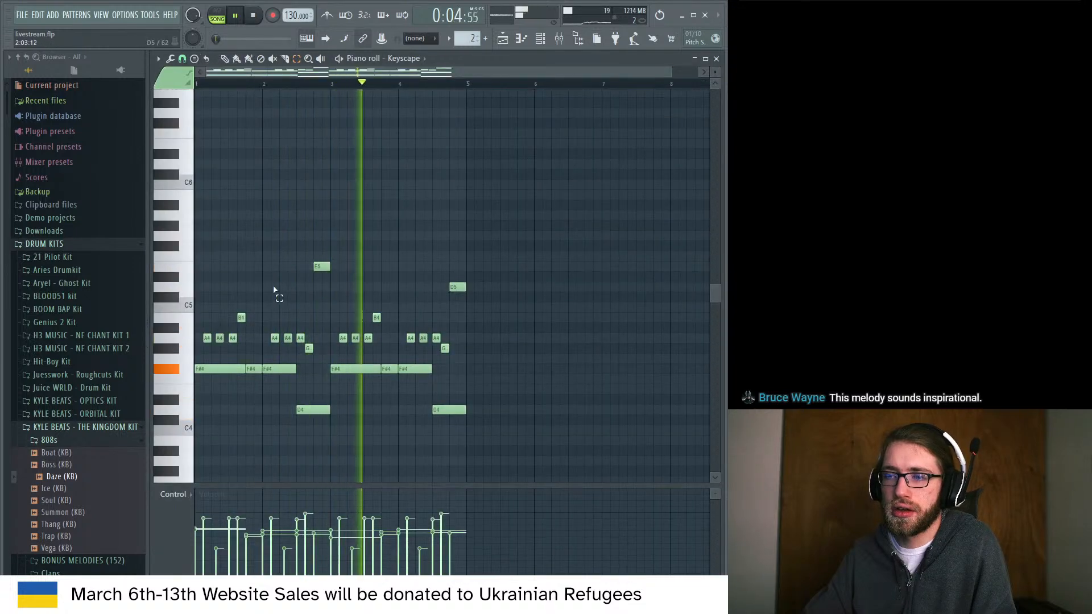
{"action": "key", "text": "space"}
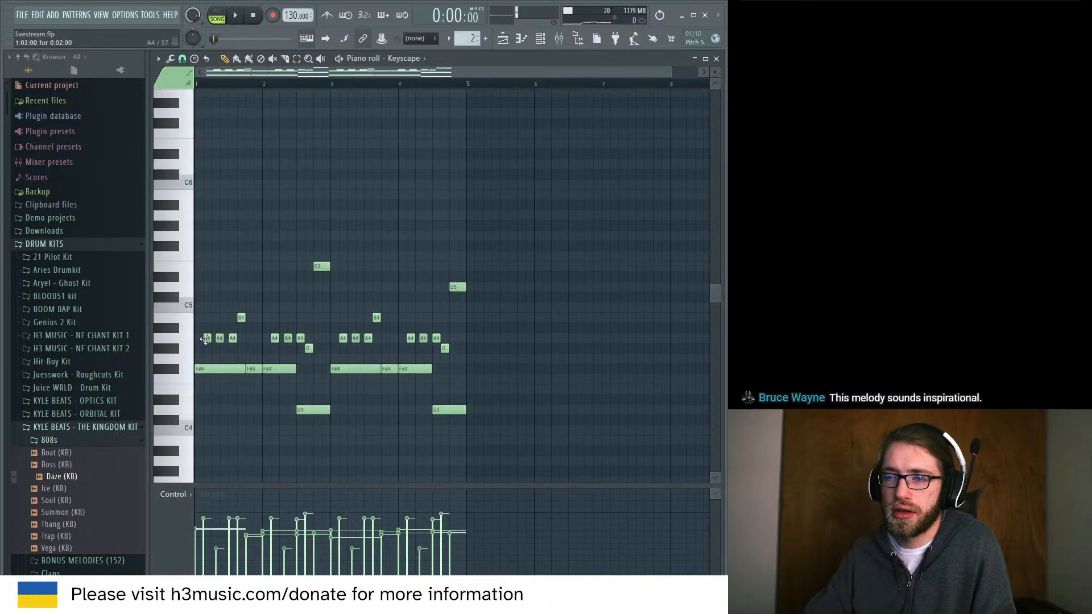
{"action": "key", "text": "space"}
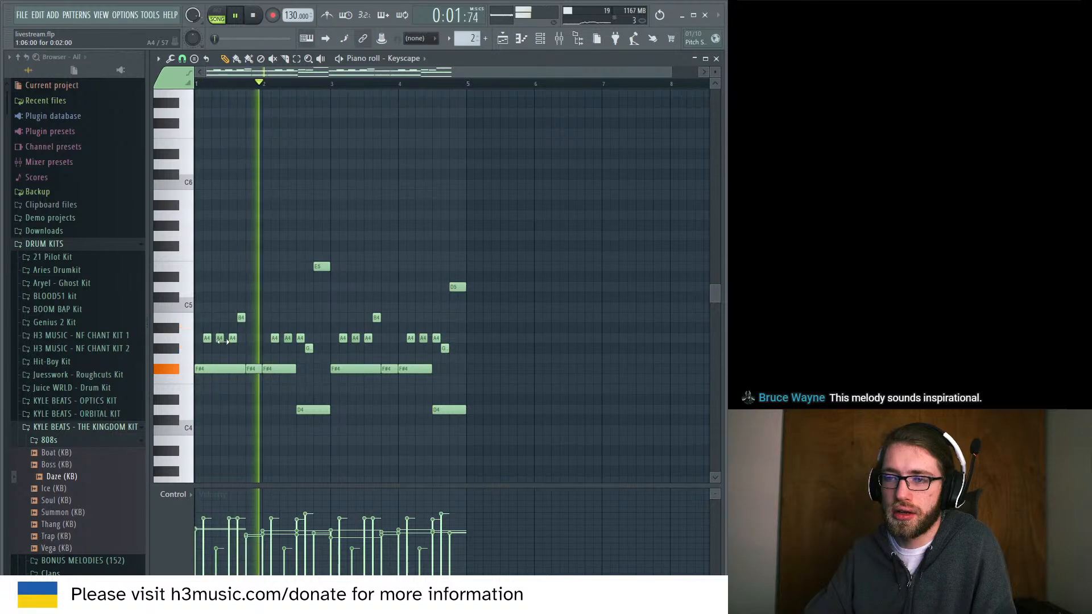
{"action": "left_click", "coordinate": [507, 40]}
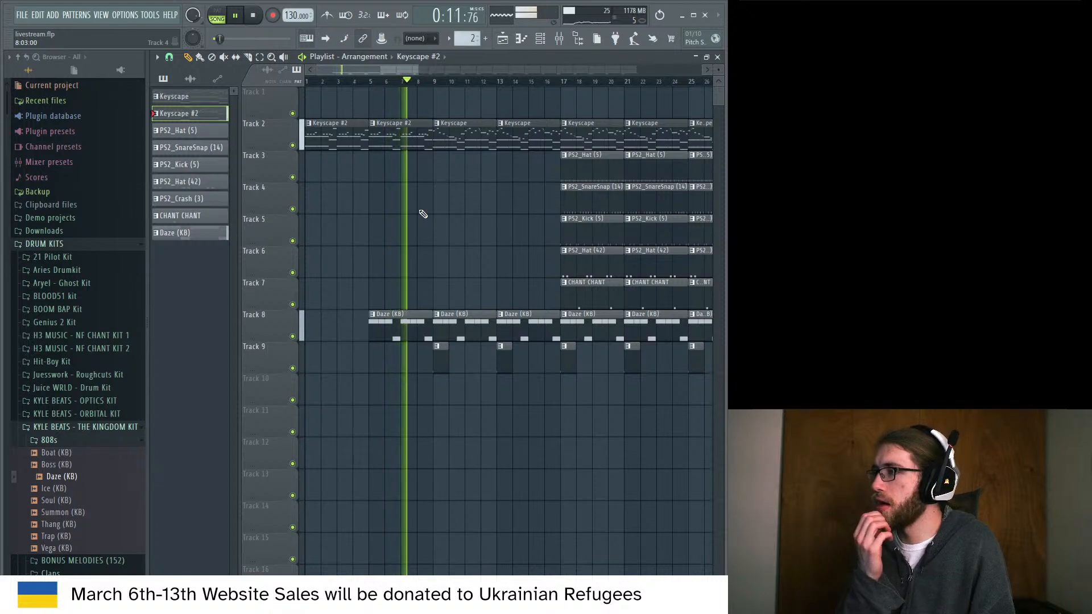
{"action": "key", "text": "space"}
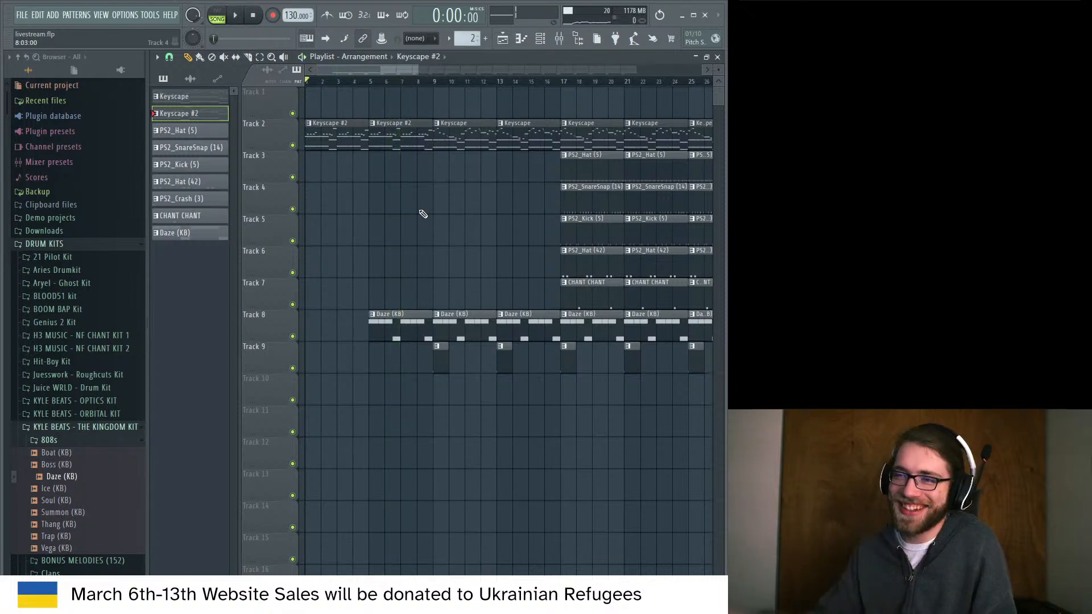
{"action": "double_click", "coordinate": [335, 121]}
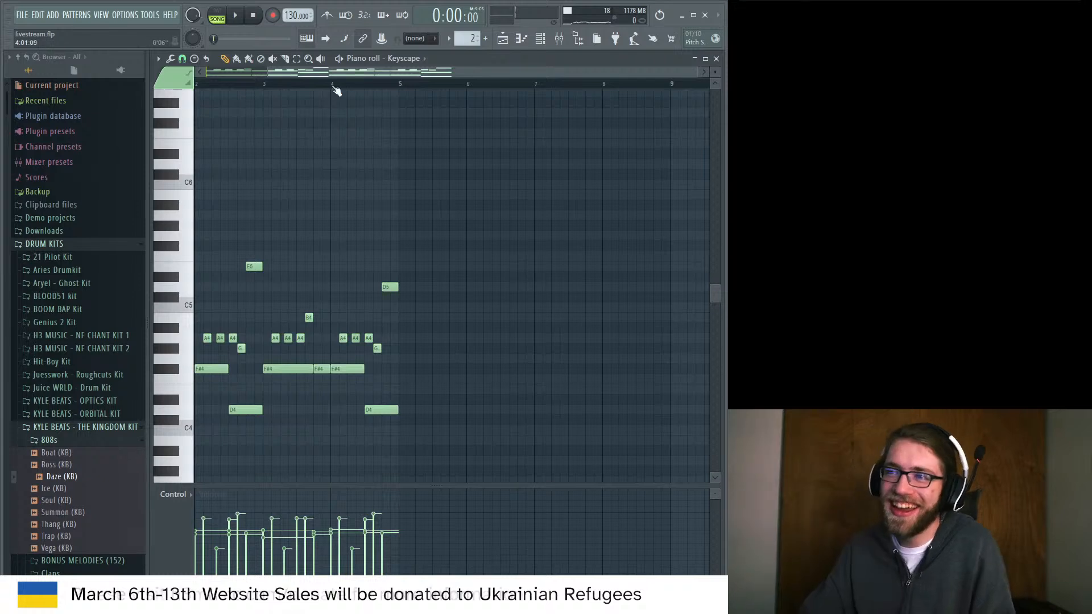
{"action": "left_click_drag", "start_coordinate": [329, 73], "coordinate": [146, 75]}
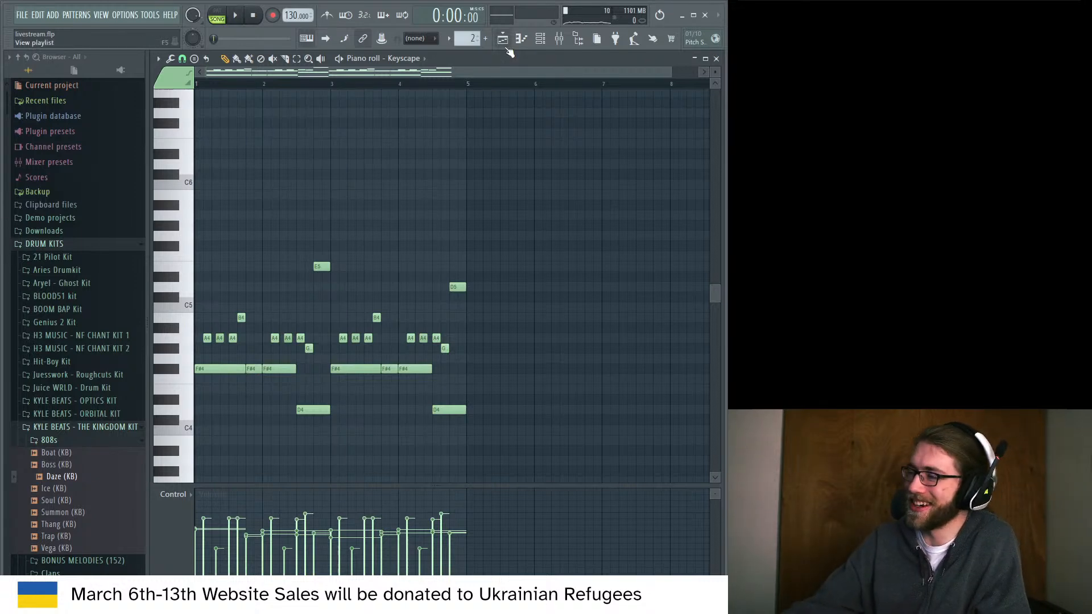
{"action": "key", "text": "space"}
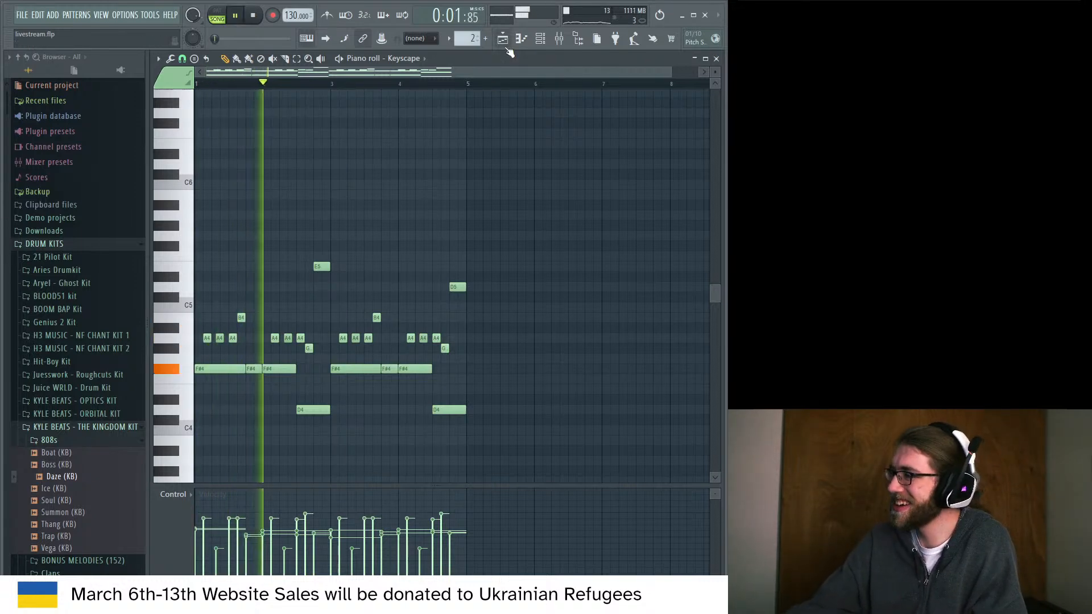
Set the playlist's grid snapping to Beat.
{"action": "left_click", "coordinate": [503, 38]}
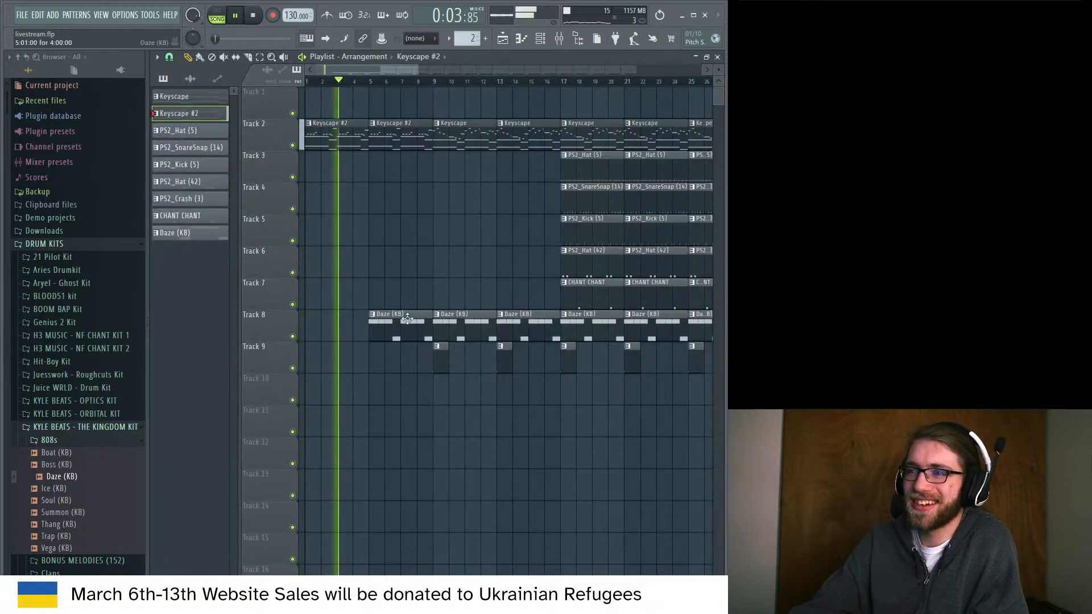
{"action": "left_click", "coordinate": [169, 57]}
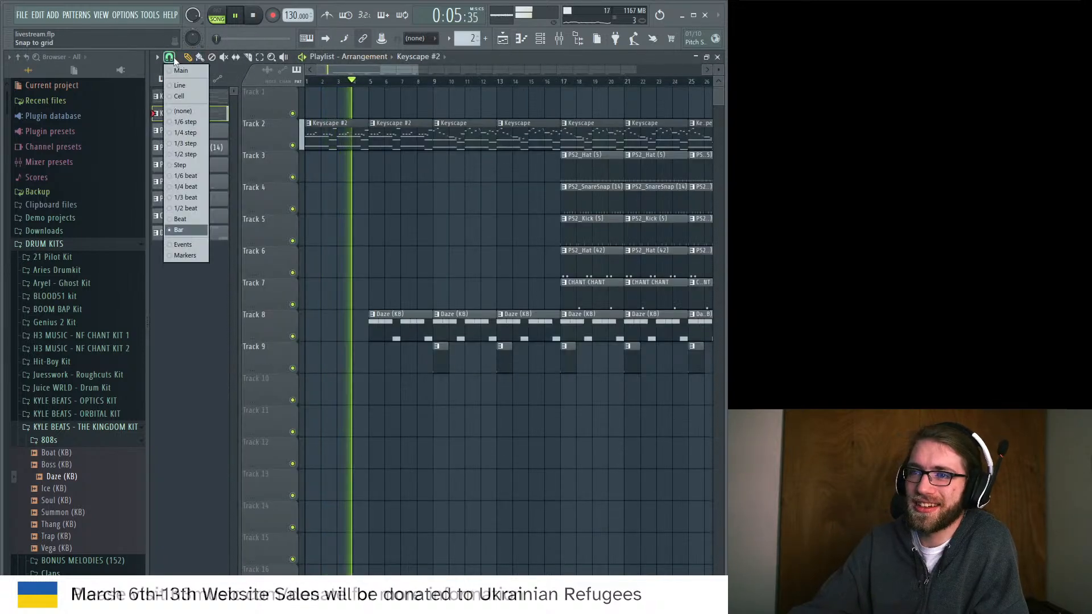
{"action": "left_click", "coordinate": [174, 220]}
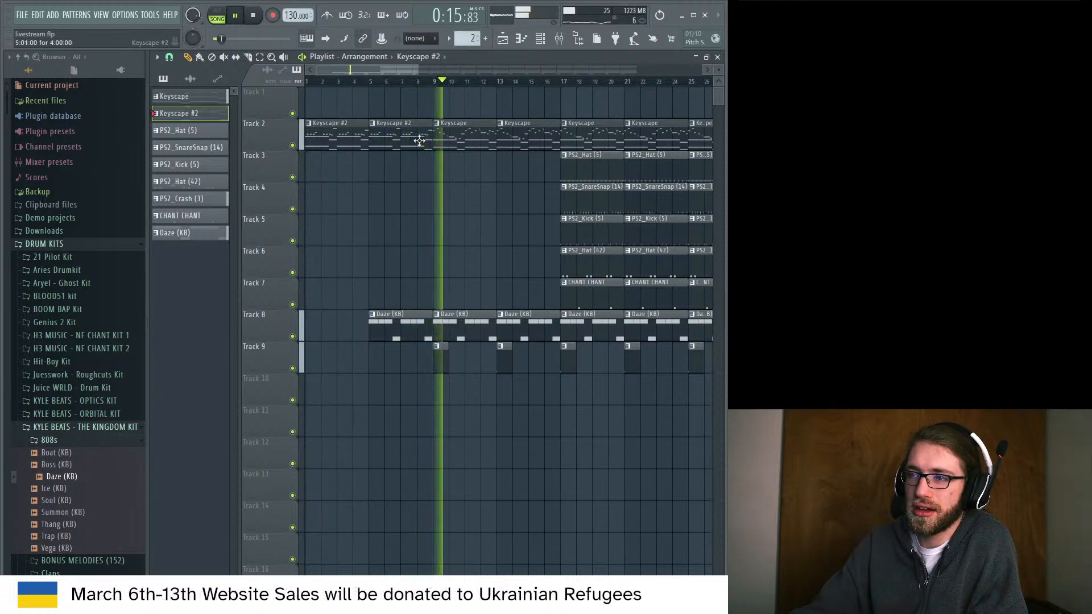
Try removing the two Daze (KB) clips that start at bars 9 and 13 on Track 8.
{"action": "right_click", "coordinate": [456, 327]}
{"action": "right_click", "coordinate": [524, 327]}
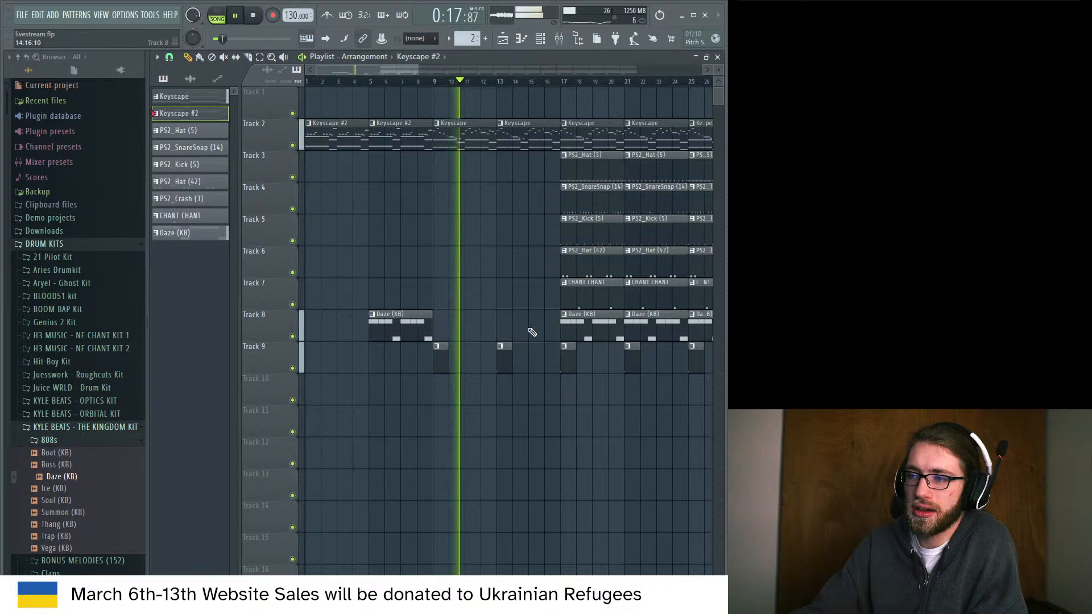
{"action": "key", "text": "ctrl+z"}
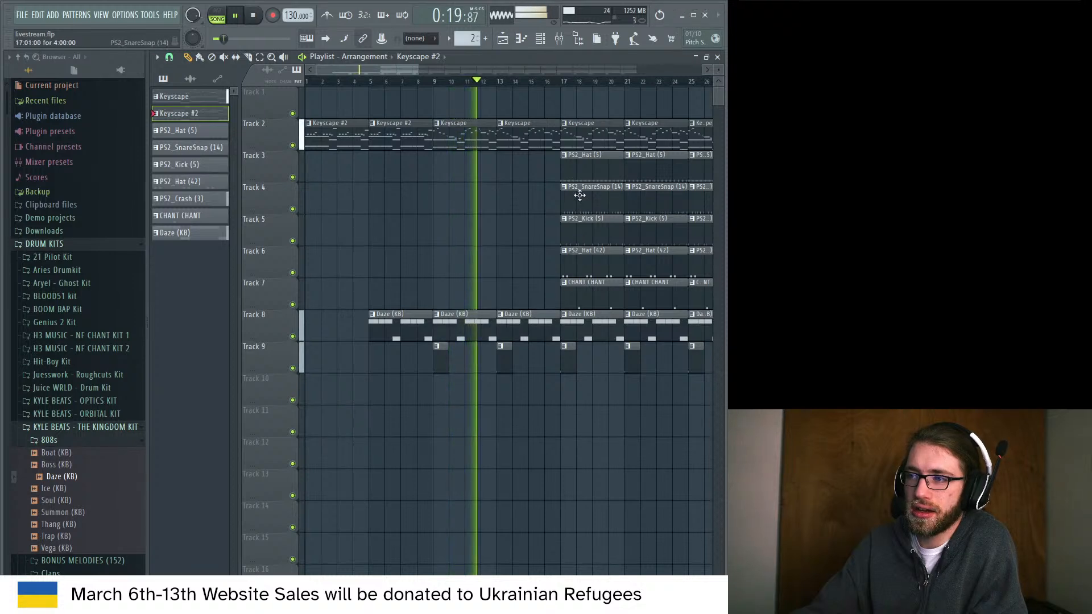
Add lead-in clips before bar 17: PS2_Hat (5) trimmed to start at 16:09 and PS2_SnareSnap (14) trimmed to start at bar 16.
{"action": "left_click_drag", "start_coordinate": [586, 171], "coordinate": [521, 170]}
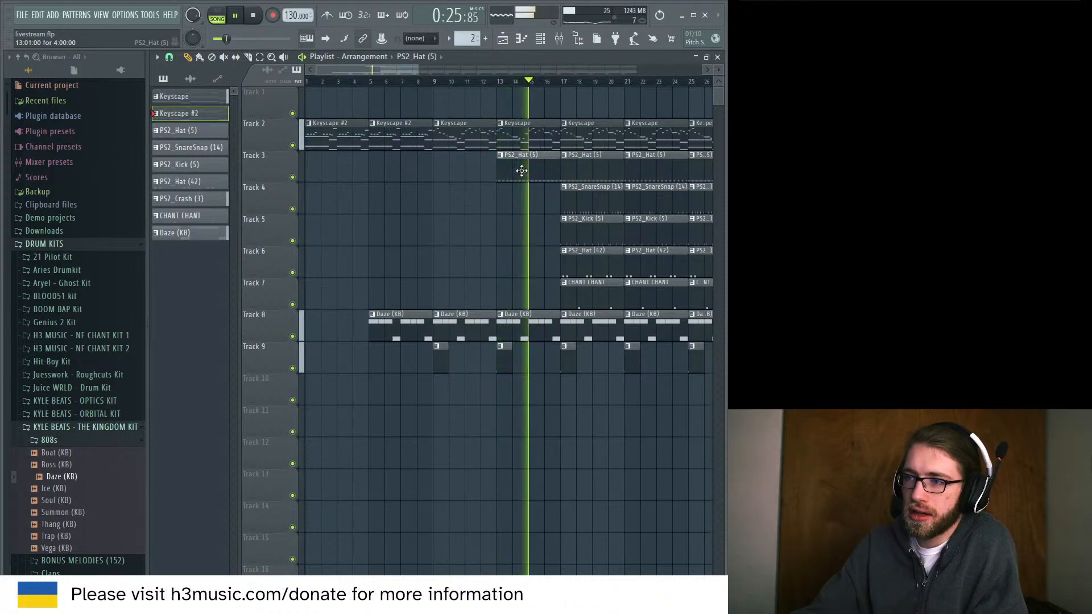
{"action": "left_click_drag", "start_coordinate": [500, 173], "coordinate": [546, 173]}
{"action": "key", "text": "space"}
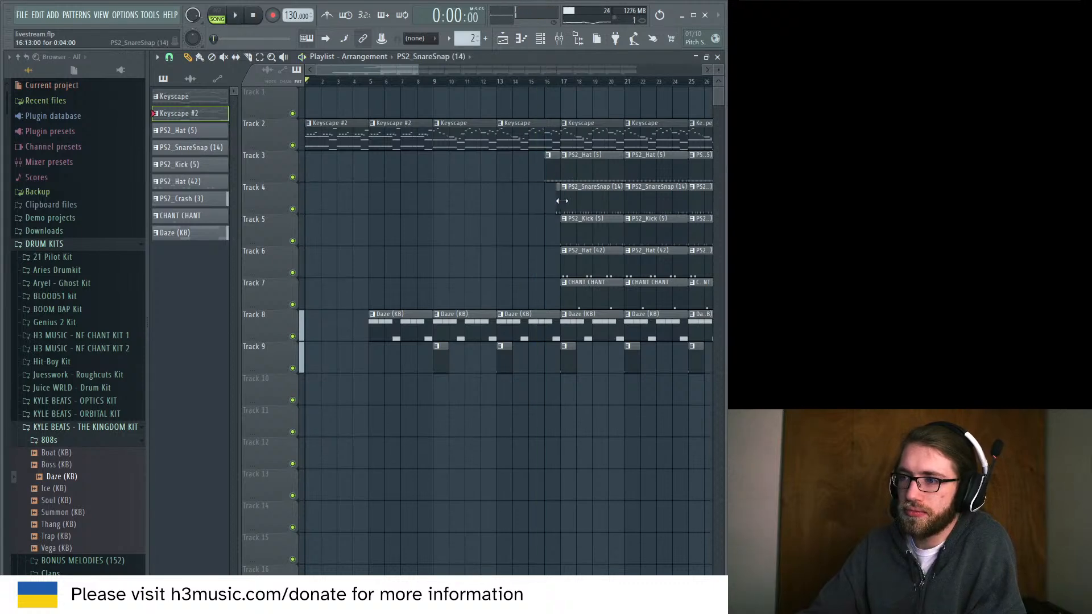
{"action": "left_click", "coordinate": [529, 82]}
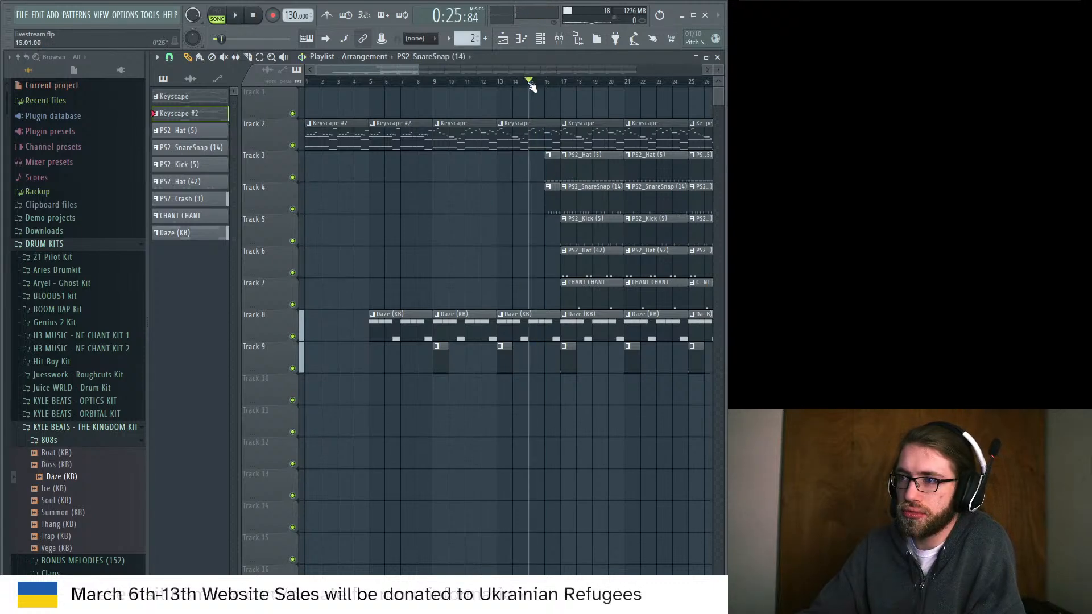
{"action": "left_click_drag", "start_coordinate": [547, 172], "coordinate": [556, 170]}
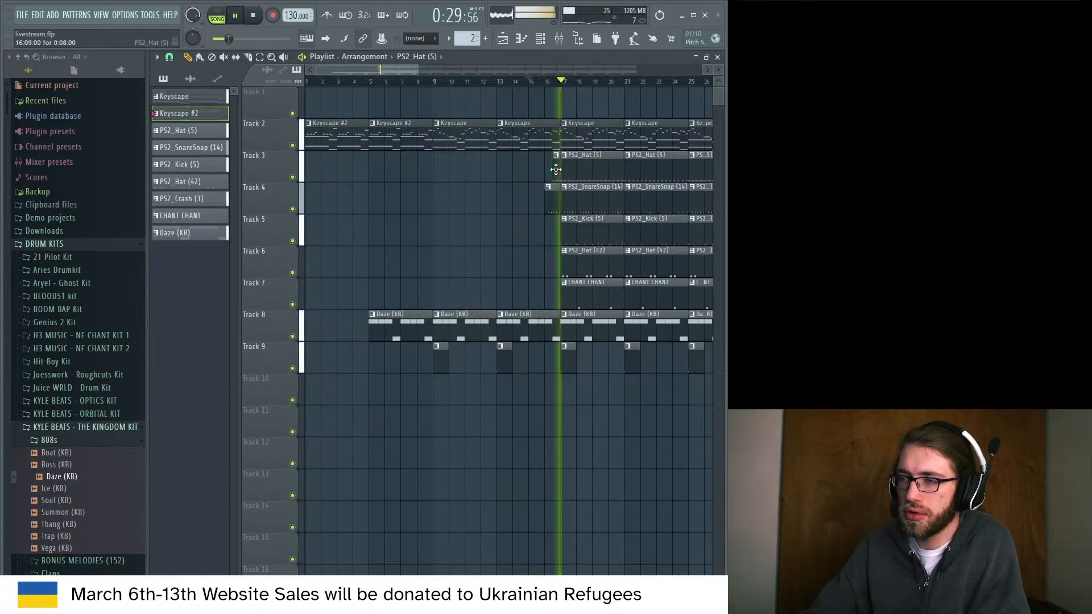
Add a PS2_Kick (5) lead-in clip starting at 16:05 and trim the PS2_SnareSnap (14) lead-in to start at 16:09.
{"action": "key", "text": "space"}
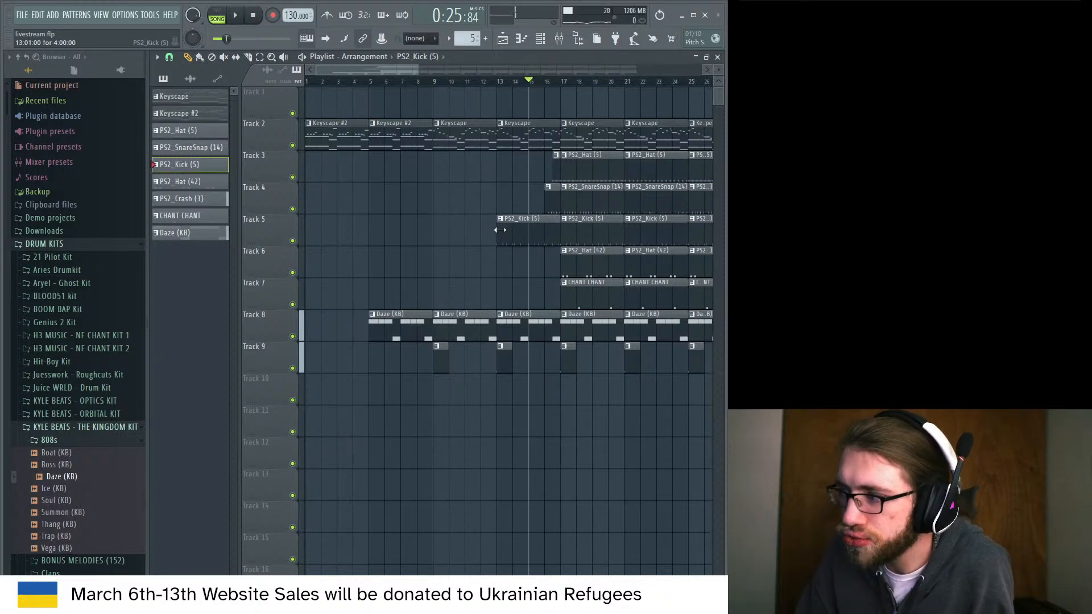
{"action": "left_click_drag", "start_coordinate": [499, 230], "coordinate": [552, 234]}
{"action": "left_click_drag", "start_coordinate": [547, 193], "coordinate": [552, 193]}
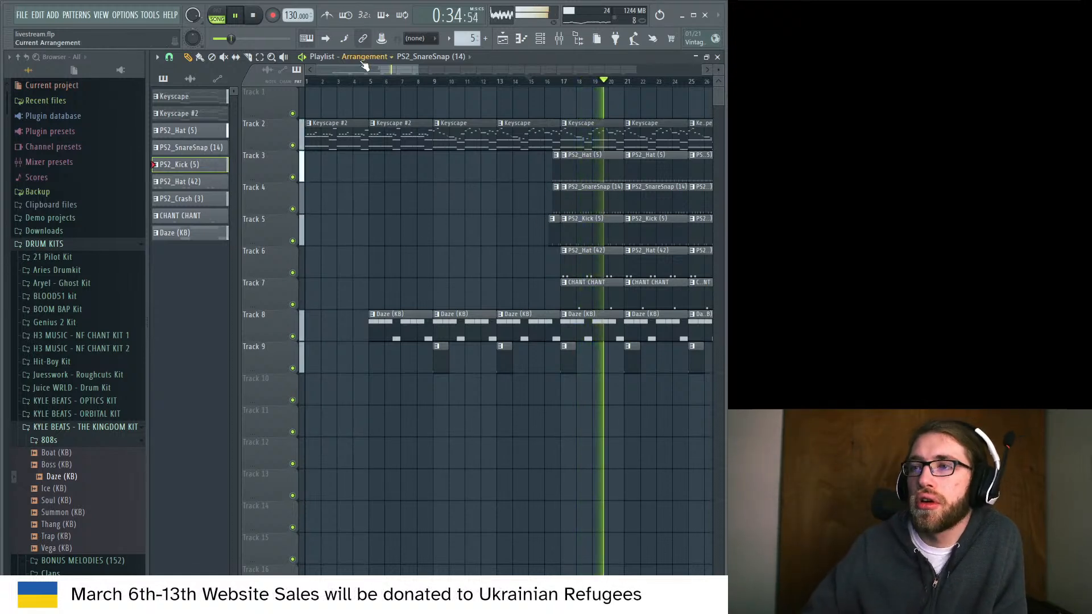
Try a one-bar PS2_Hat (42) lead-in clip starting at bar 16 on Track 6 and listen to the transition.
{"action": "left_click_drag", "start_coordinate": [355, 71], "coordinate": [374, 71]}
{"action": "left_click", "coordinate": [529, 81]}
{"action": "key", "text": "space"}
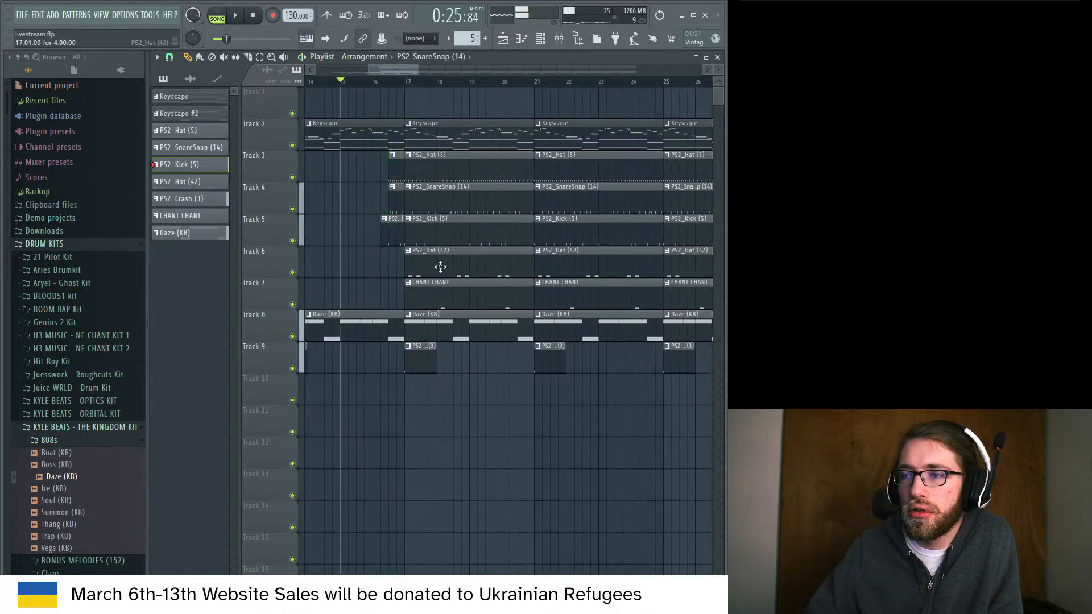
{"action": "mouse_move", "coordinate": [439, 265]}
{"action": "left_mouse_down"}
{"action": "mouse_move", "coordinate": [237, 278]}
{"action": "mouse_move", "coordinate": [478, 265]}
{"action": "mouse_move", "coordinate": [523, 253]}
{"action": "mouse_move", "coordinate": [547, 232]}
{"action": "left_mouse_up"}
{"action": "key", "text": "space"}
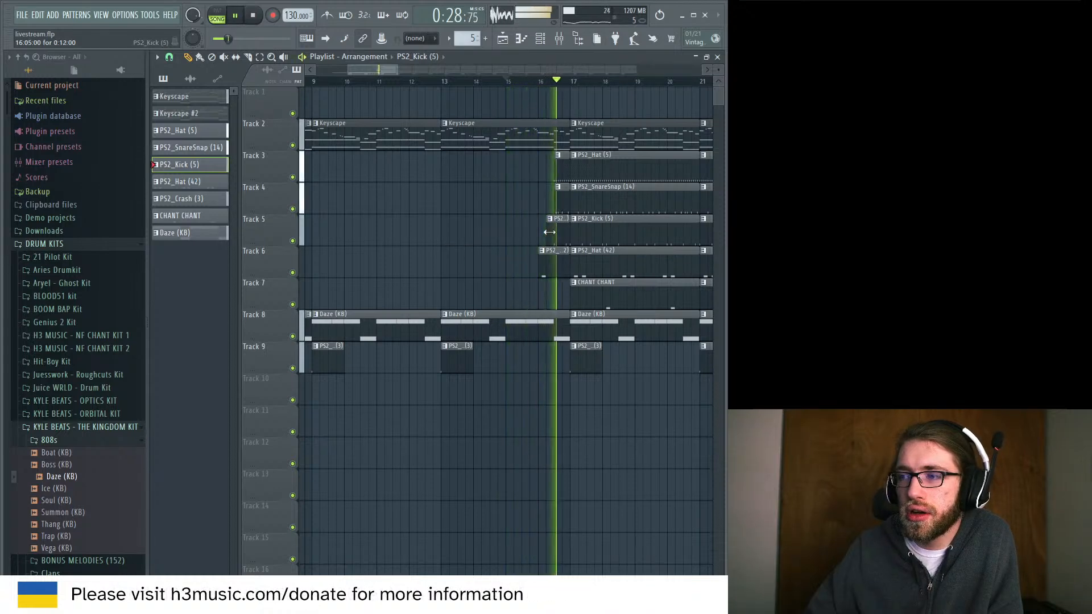
{"action": "right_click", "coordinate": [552, 270]}
Trim the Track 2 Keyscape clip before bar 17 to end at 16:09, and play back the transition.
{"action": "key", "text": "space"}
{"action": "key", "text": "space"}
{"action": "left_click_drag", "start_coordinate": [567, 141], "coordinate": [553, 141]}
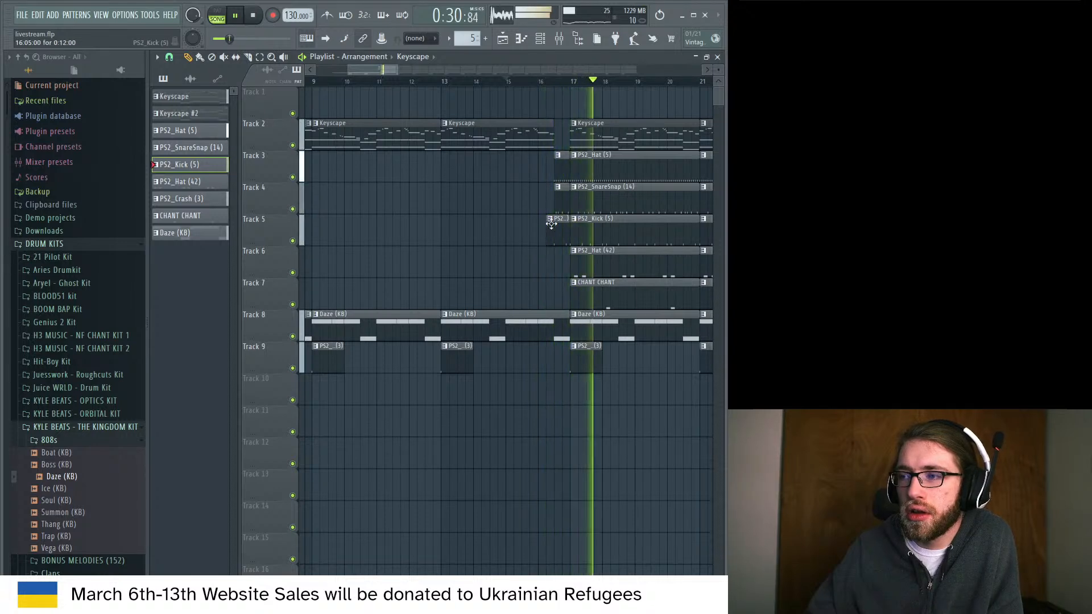
{"action": "key", "text": "space"}
{"action": "key", "text": "space"}
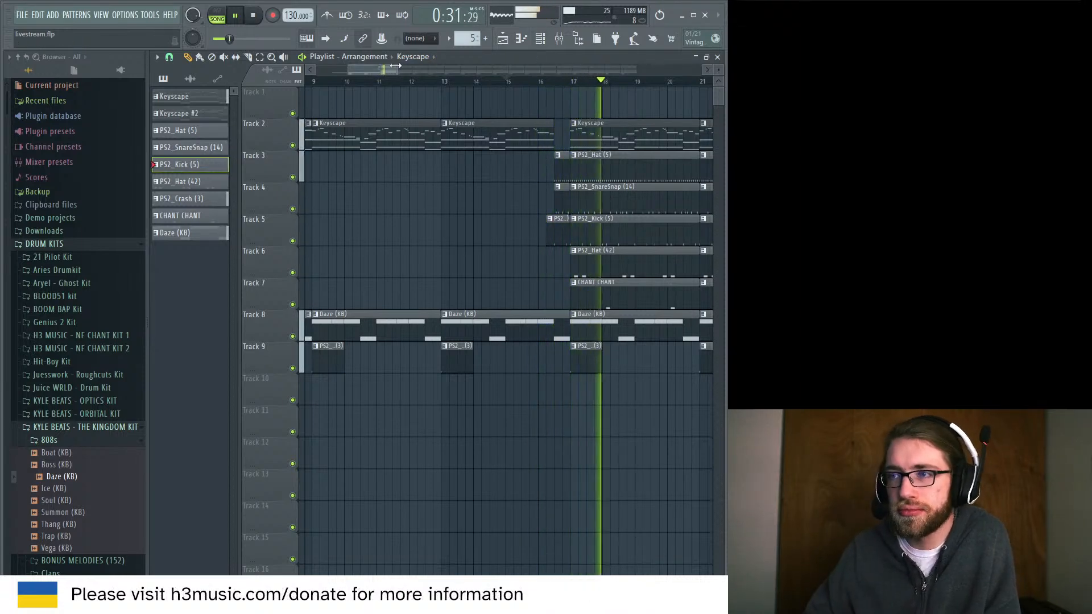
Clone the Keyscape pattern used by the Track 2 clip starting at bar 13.
{"action": "left_click_drag", "start_coordinate": [388, 69], "coordinate": [398, 69]}
{"action": "left_click", "coordinate": [423, 81]}
{"action": "left_click", "coordinate": [454, 126]}
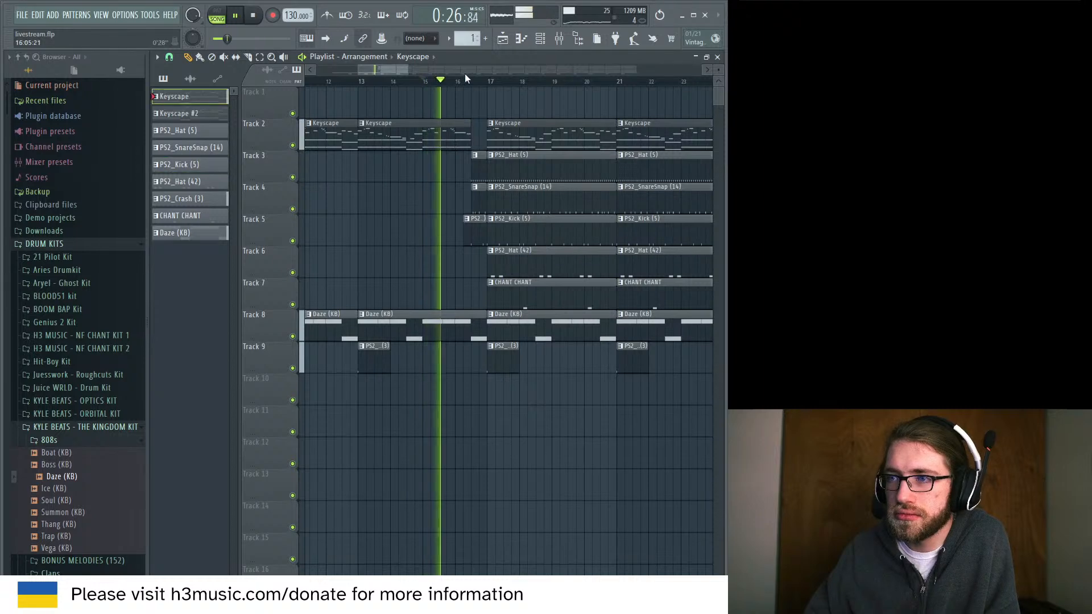
{"action": "key", "text": "space"}
{"action": "right_click", "coordinate": [476, 37]}
{"action": "left_click", "coordinate": [569, 162]}
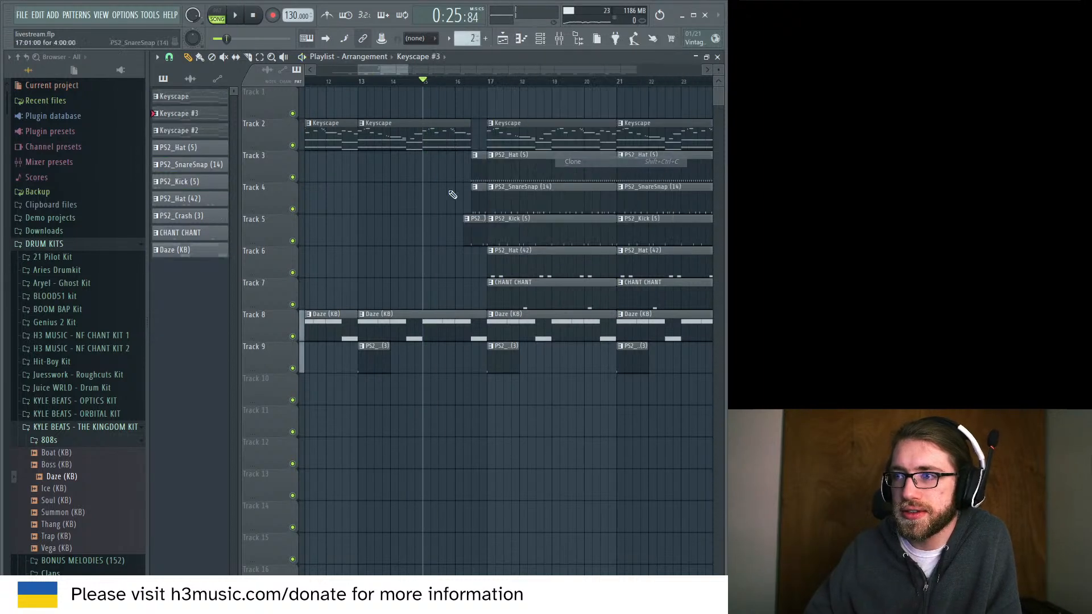
Remove the sustained F#4 and D4 bass notes from the Keyscape #3 pattern and lower the remaining melody by one octave.
{"action": "left_click", "coordinate": [540, 38]}
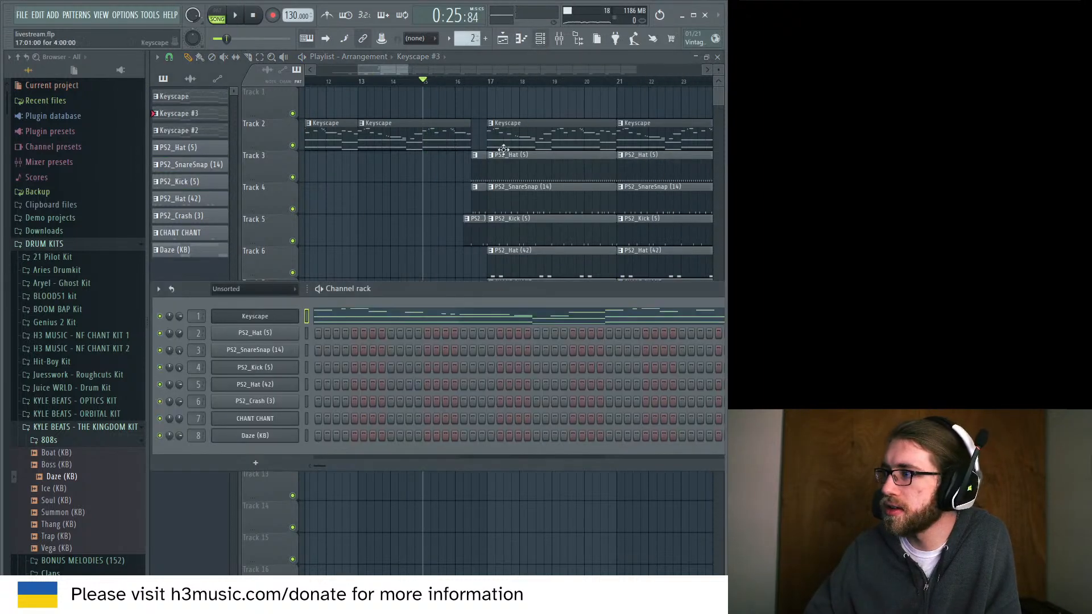
{"action": "left_click", "coordinate": [385, 322]}
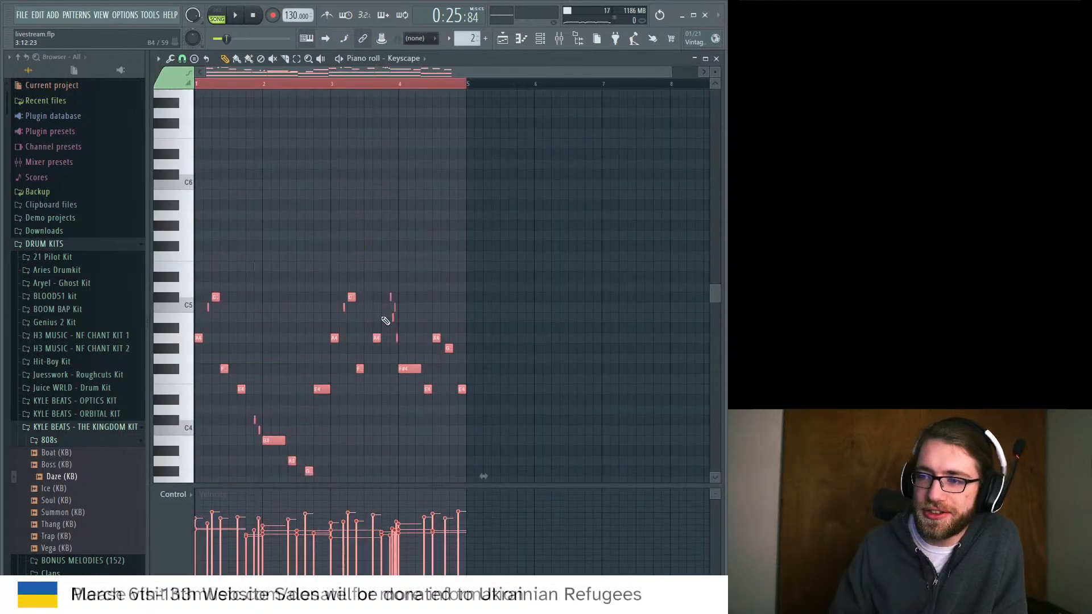
{"action": "left_click", "coordinate": [518, 40]}
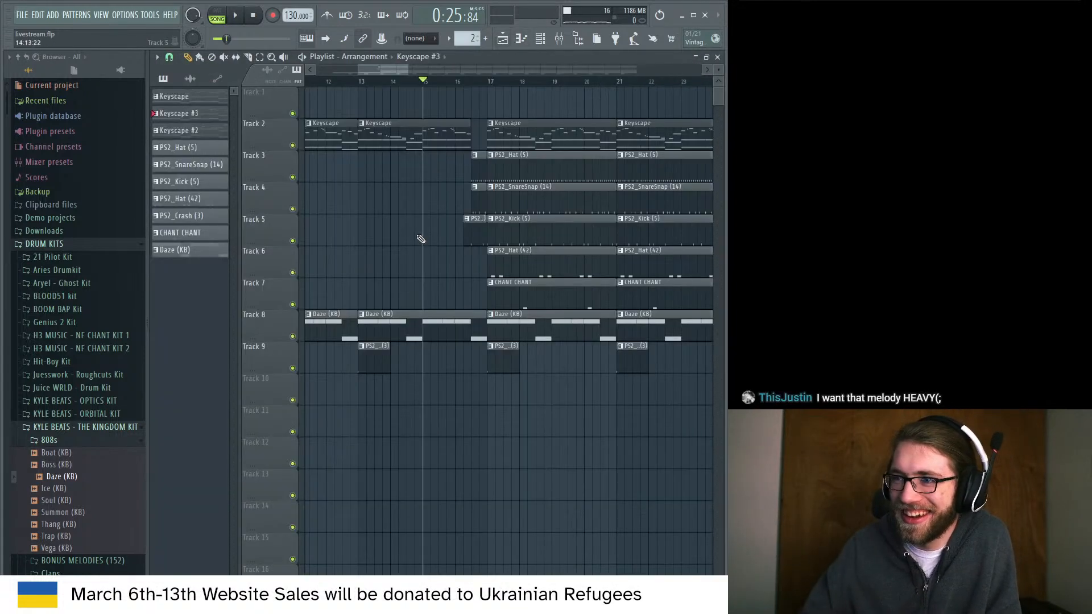
{"action": "double_click", "coordinate": [421, 164]}
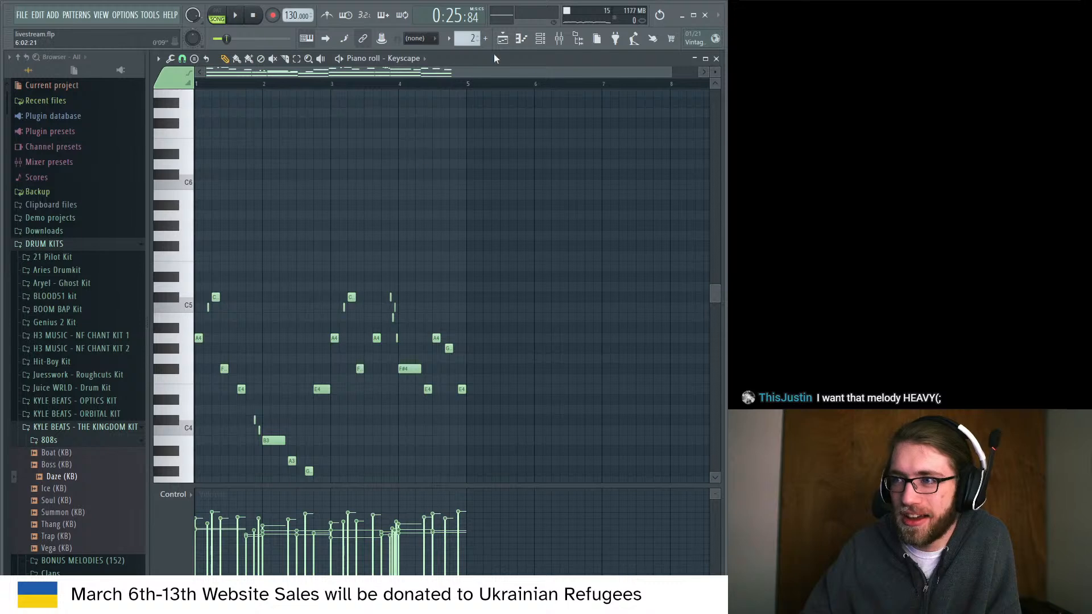
Place a half-bar Keyscape #3 clip at 16:09 on Track 2 and play the transition into bar 17.
{"action": "left_click", "coordinate": [503, 39]}
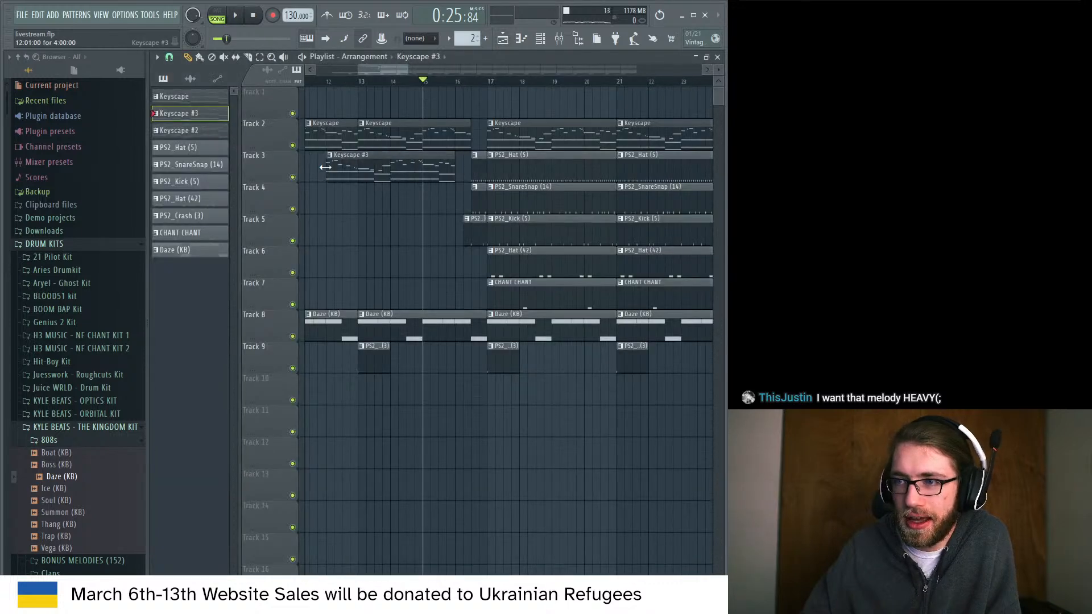
{"action": "left_click_drag", "start_coordinate": [472, 132], "coordinate": [476, 131]}
{"action": "key", "text": "space"}
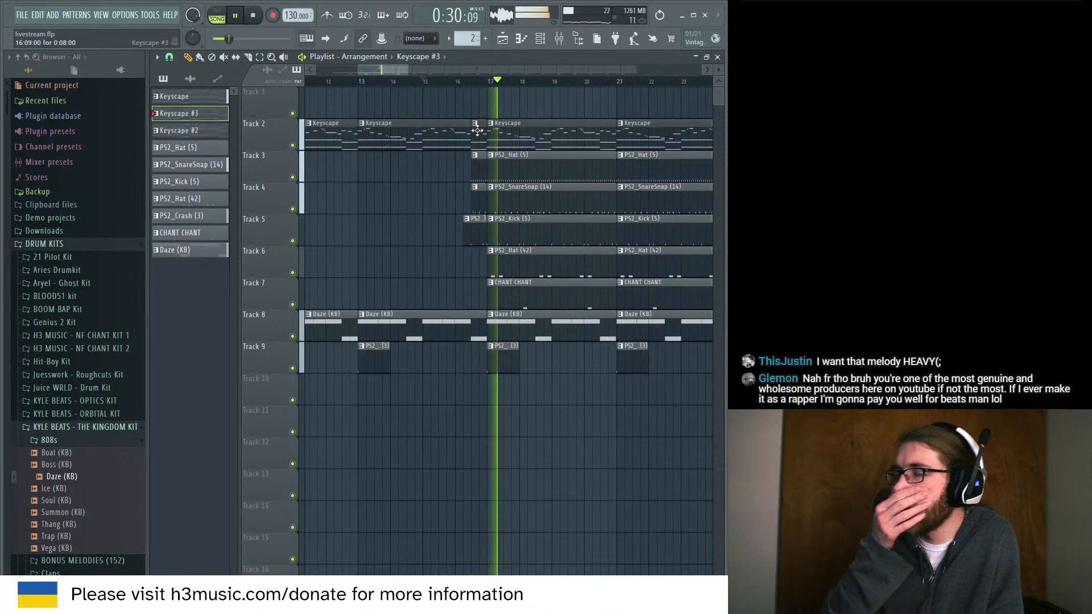
{"action": "key", "text": "space"}
Transpose all notes of the Keyscape #3 pattern down by octaves until the first melody note sits at A2.
{"action": "double_click", "coordinate": [478, 132]}
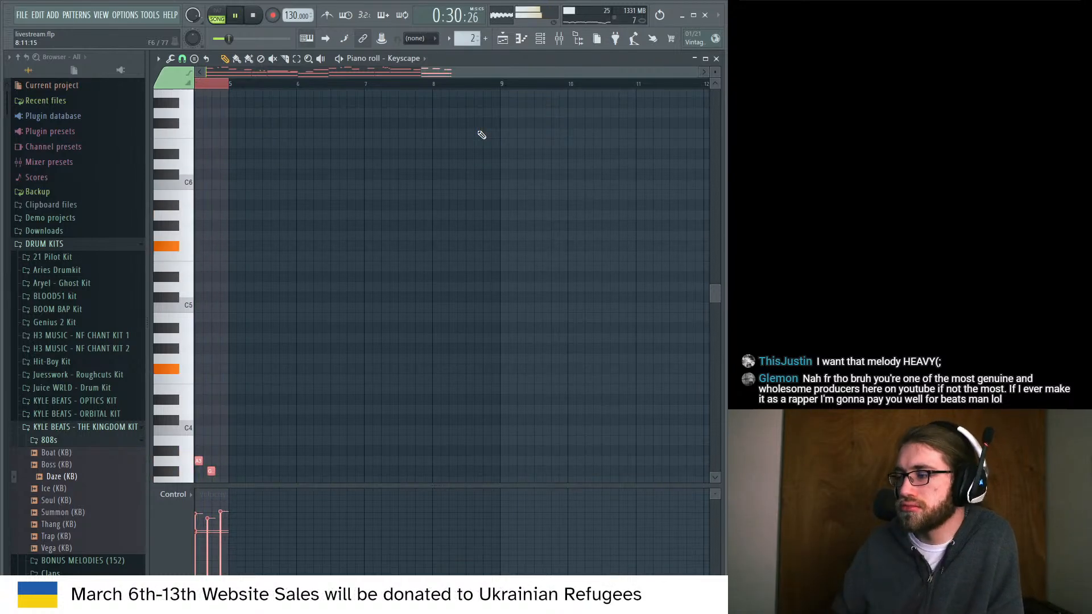
{"action": "left_click", "coordinate": [510, 42]}
{"action": "key", "text": "space"}
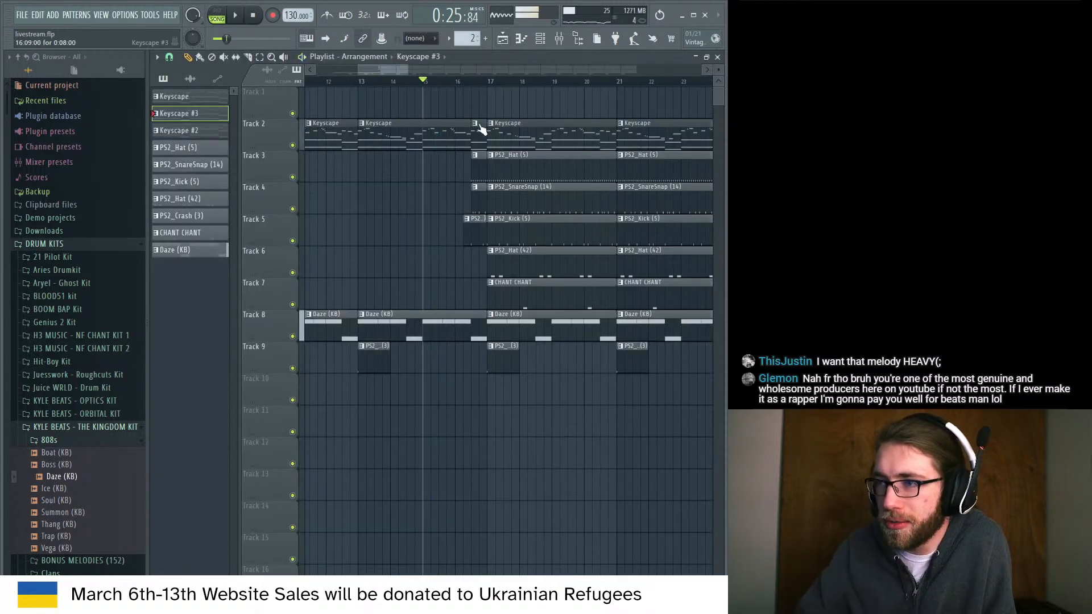
{"action": "double_click", "coordinate": [480, 133]}
{"action": "left_click_drag", "start_coordinate": [463, 73], "coordinate": [93, 134]}
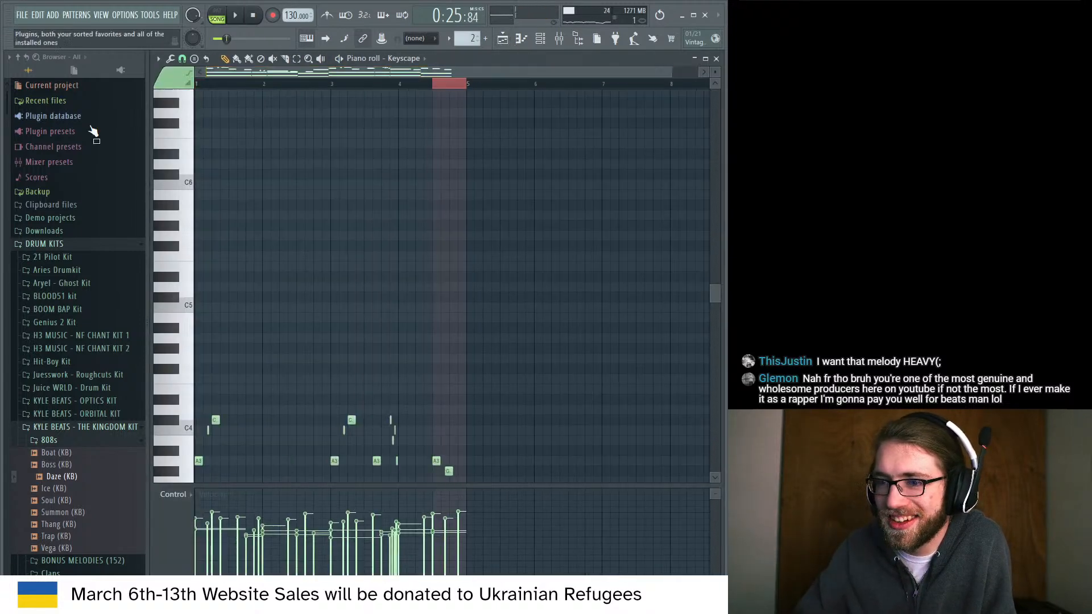
{"action": "scroll", "coordinate": [382, 331], "scroll_direction": "down", "scroll_amount": 5}
{"action": "scroll", "coordinate": [464, 430], "scroll_direction": "down", "scroll_amount": 3}
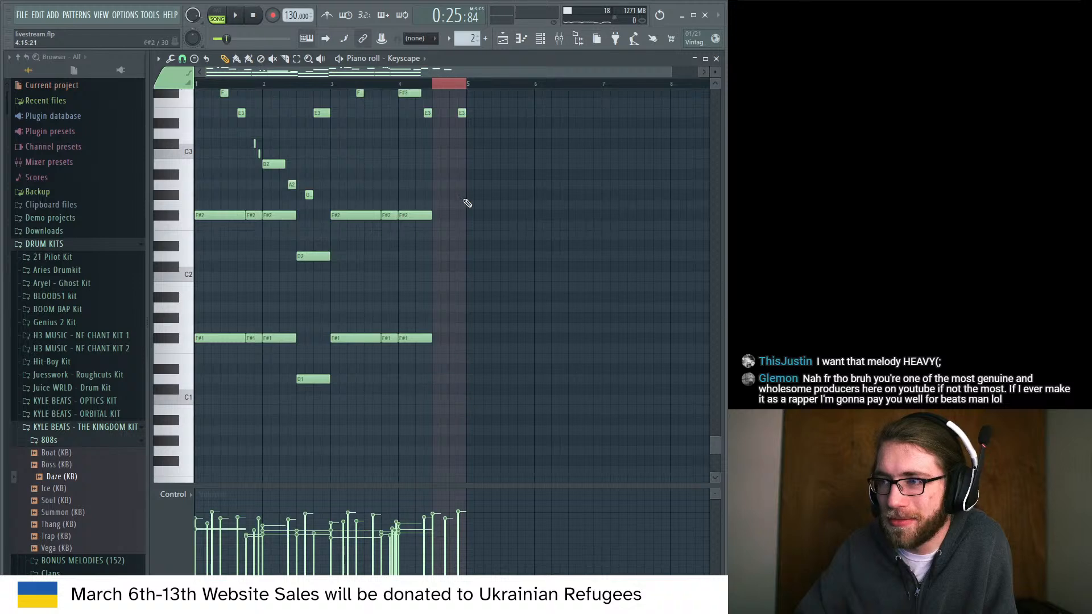
{"action": "key", "text": "space"}
{"action": "scroll", "coordinate": [465, 193], "scroll_direction": "up", "scroll_amount": 5}
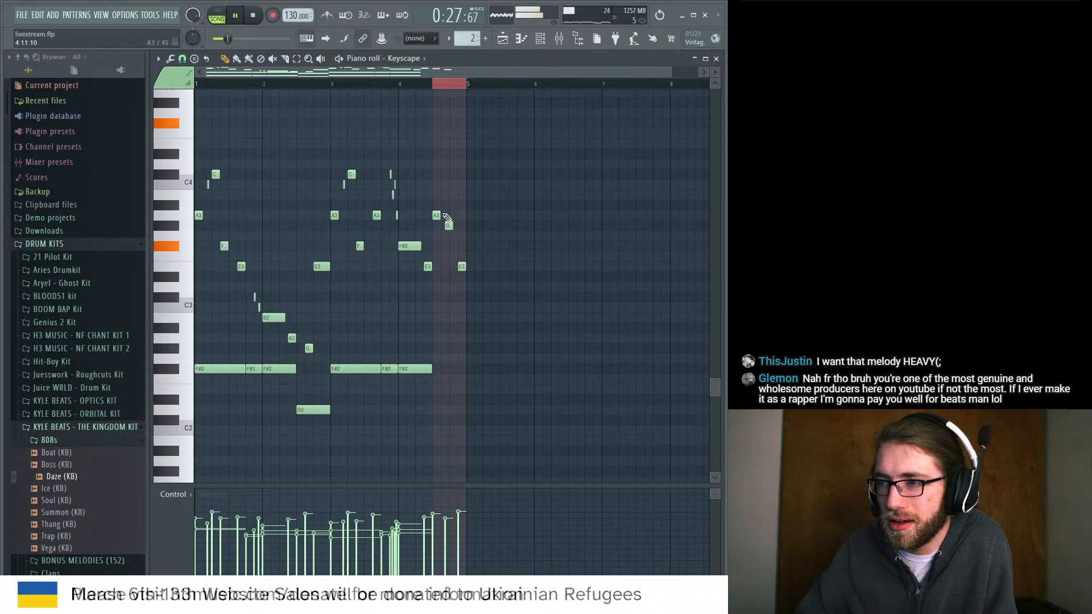
{"action": "key", "text": "ctrl+a"}
{"action": "key", "text": "ctrl+Down"}
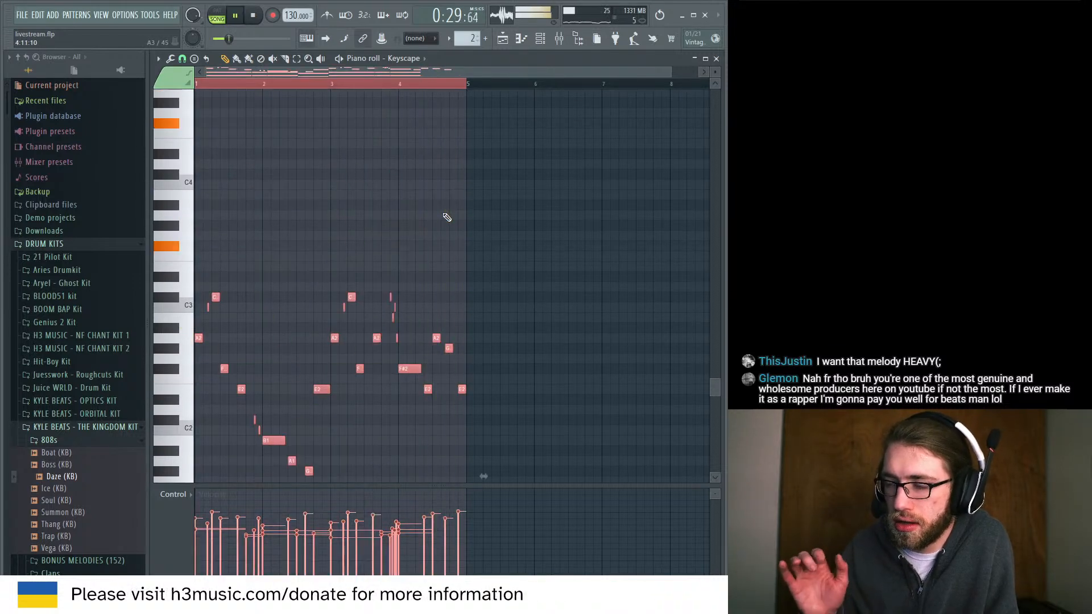
Play the arrangement from bar 15 through the Keyscape #3 fill to check the transition into bar 17.
{"action": "left_click", "coordinate": [504, 39]}
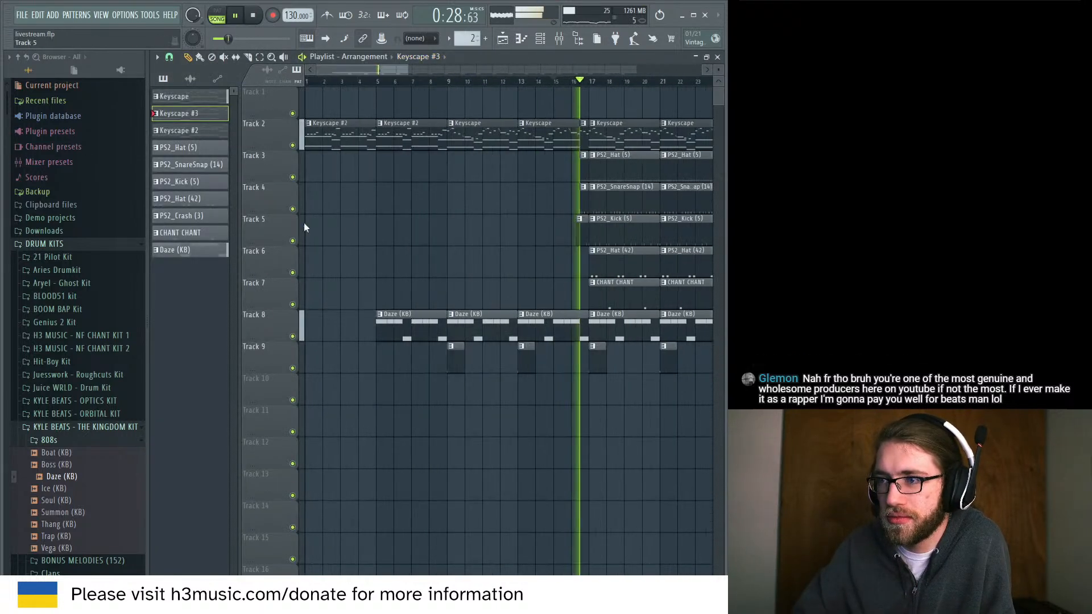
{"action": "key", "text": "space"}
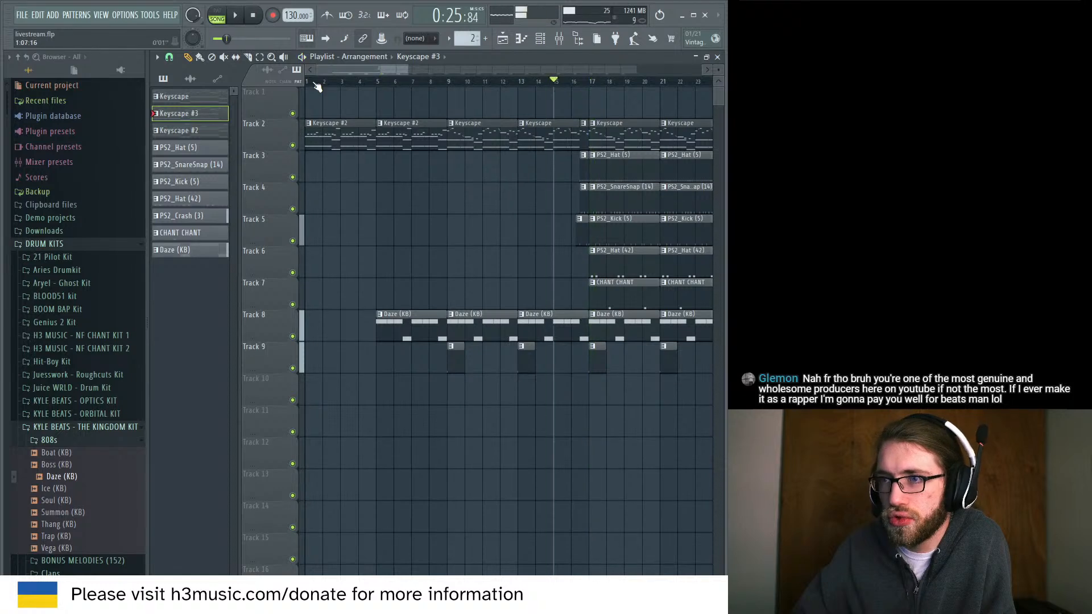
{"action": "key", "text": "space"}
{"action": "left_click_drag", "start_coordinate": [317, 70], "coordinate": [373, 72]}
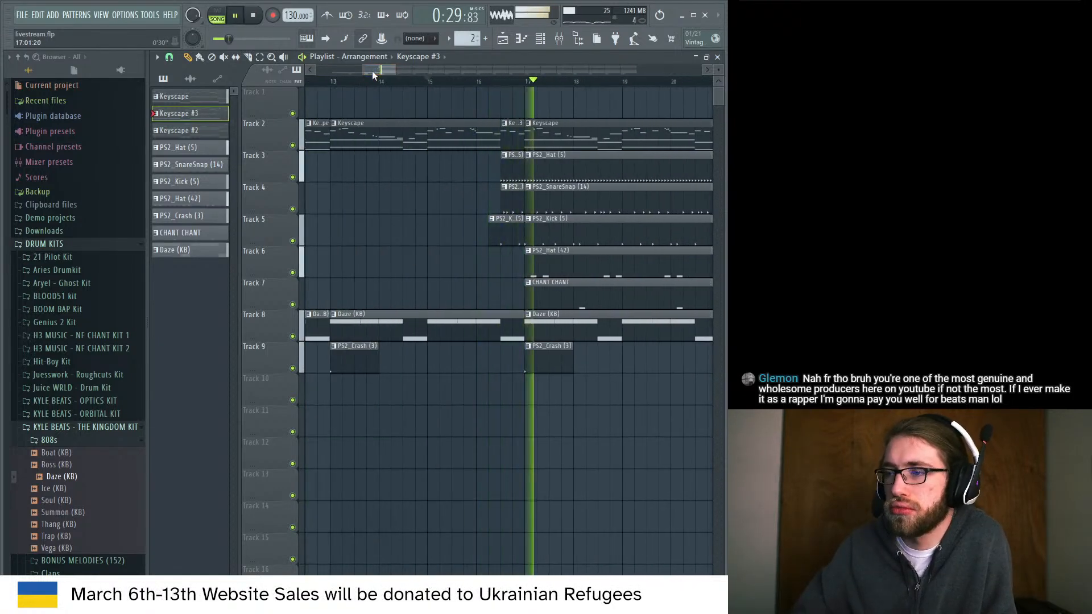
{"action": "key", "text": "space"}
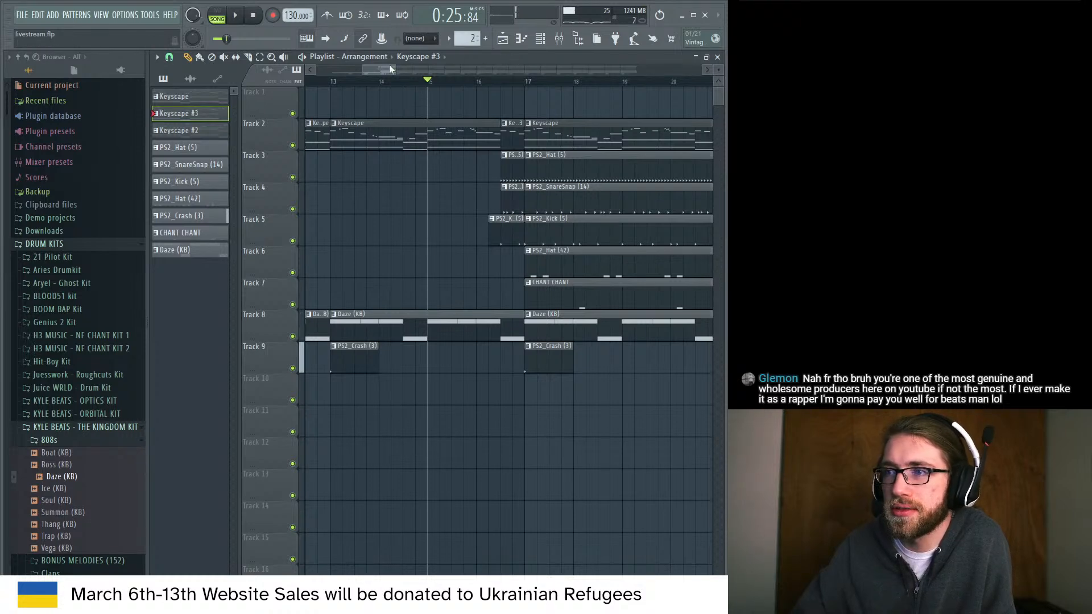
Add Gross Beat to slot 4 of the Master mixer track and load its Turntablist preset.
{"action": "left_click", "coordinate": [560, 41]}
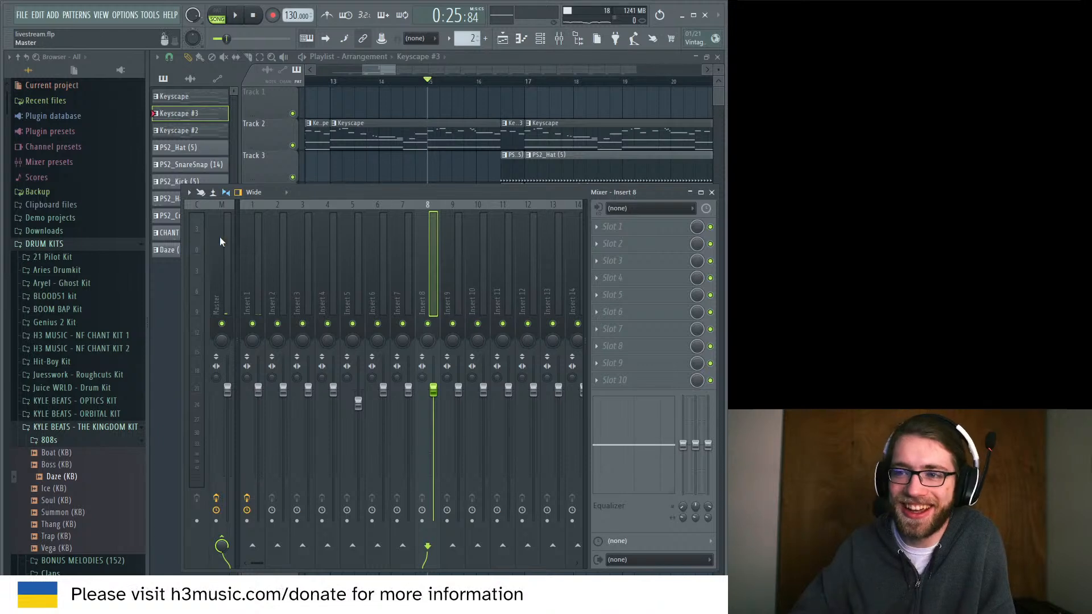
{"action": "left_click", "coordinate": [626, 282]}
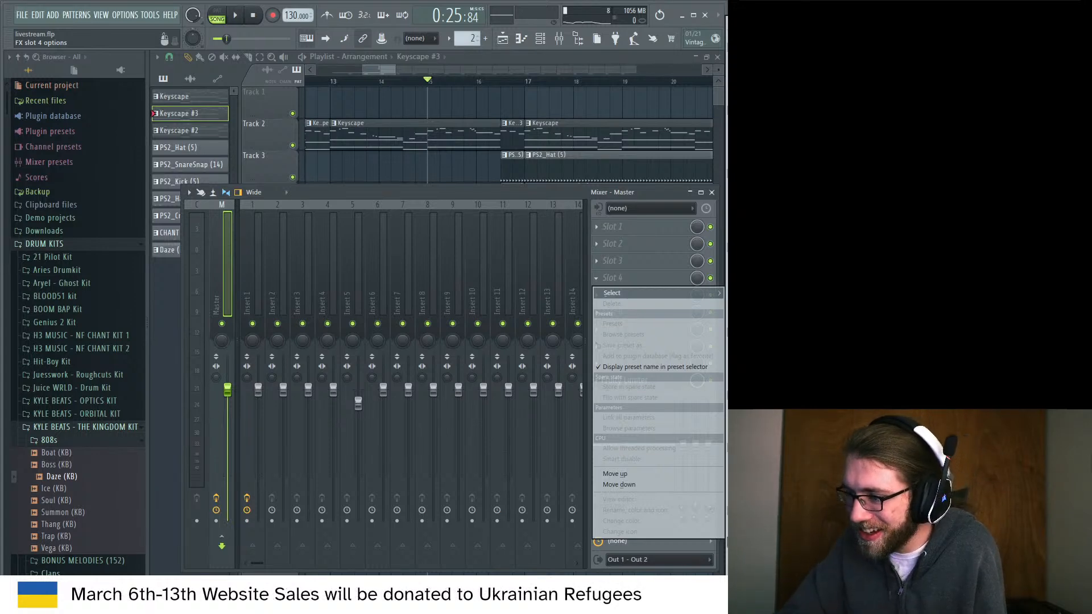
{"action": "left_click", "coordinate": [745, 378]}
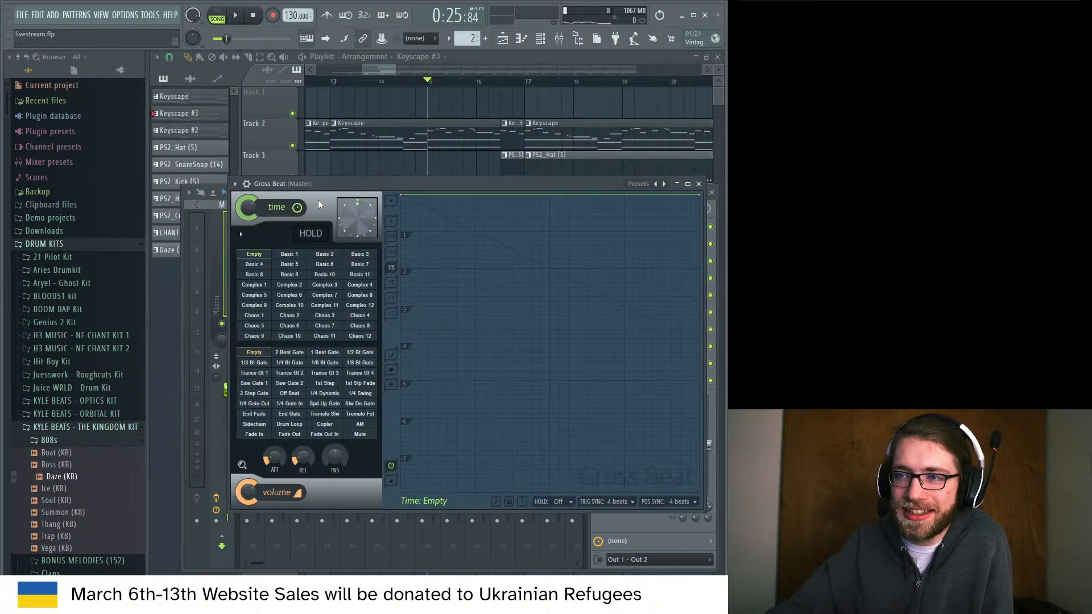
{"action": "left_click_drag", "start_coordinate": [335, 188], "coordinate": [263, 197]}
{"action": "left_click", "coordinate": [157, 198]}
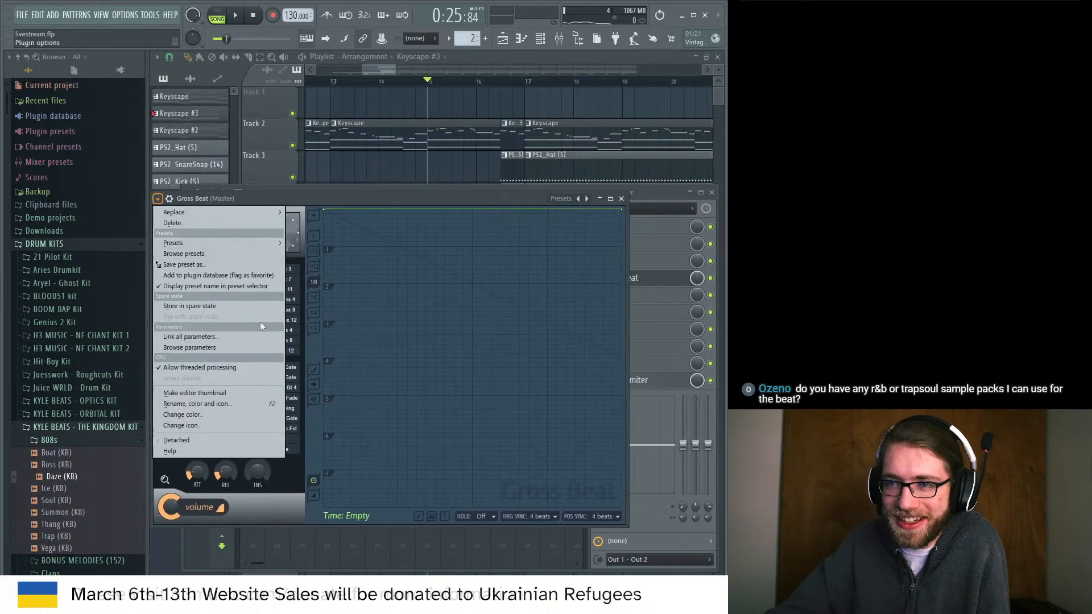
{"action": "mouse_move", "coordinate": [260, 242]}
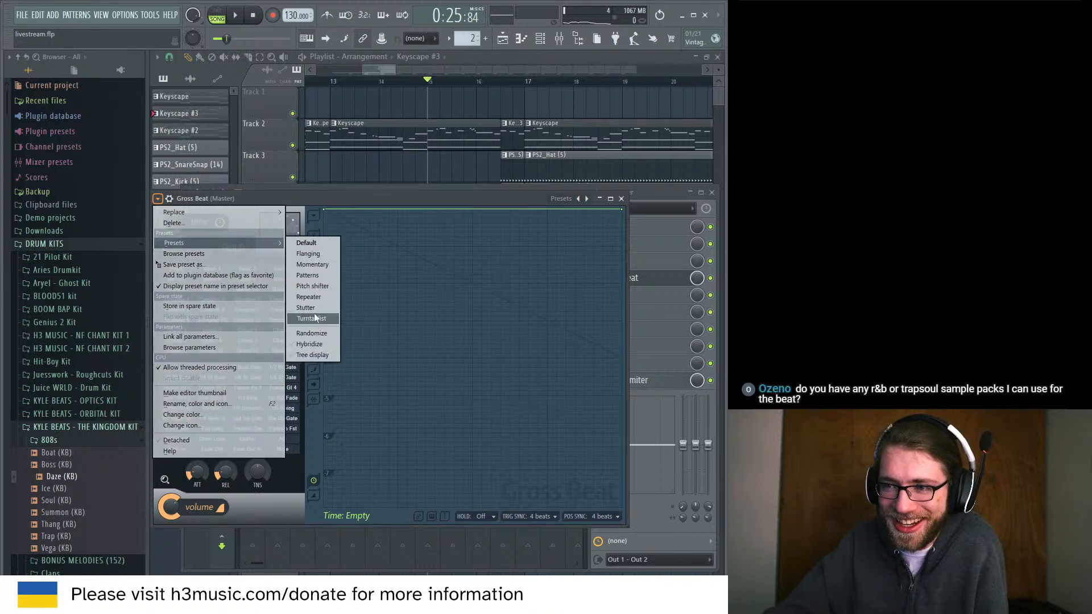
{"action": "left_click", "coordinate": [314, 317]}
Try the Deck On time slot with its envelope flat until a straight drop over the last quarter, and play it back.
{"action": "left_click", "coordinate": [282, 300]}
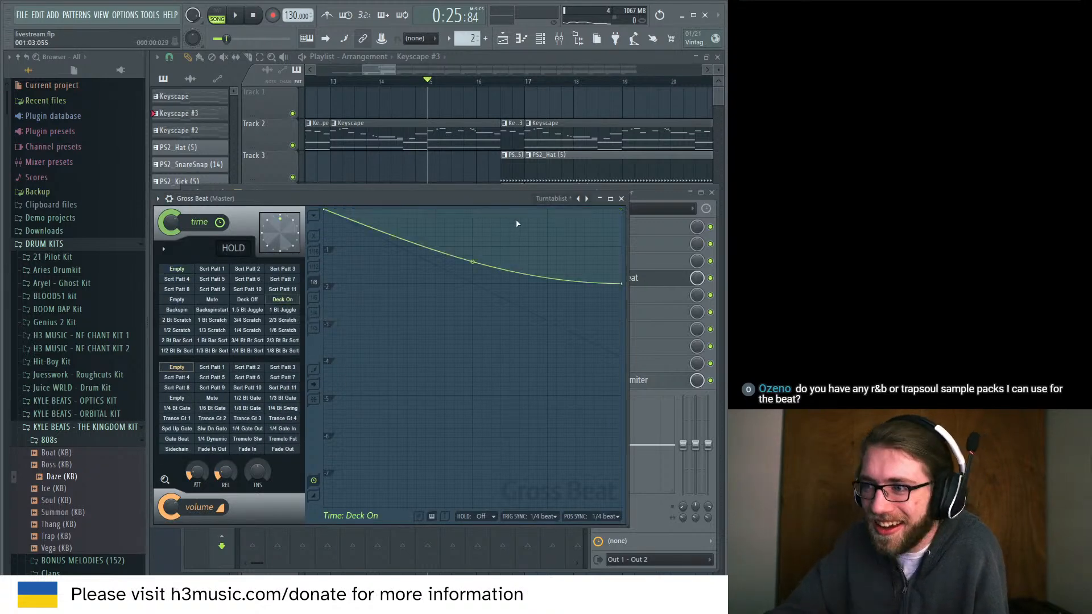
{"action": "left_click", "coordinate": [549, 218]}
{"action": "left_click_drag", "start_coordinate": [588, 260], "coordinate": [589, 263]}
{"action": "key", "text": "space"}
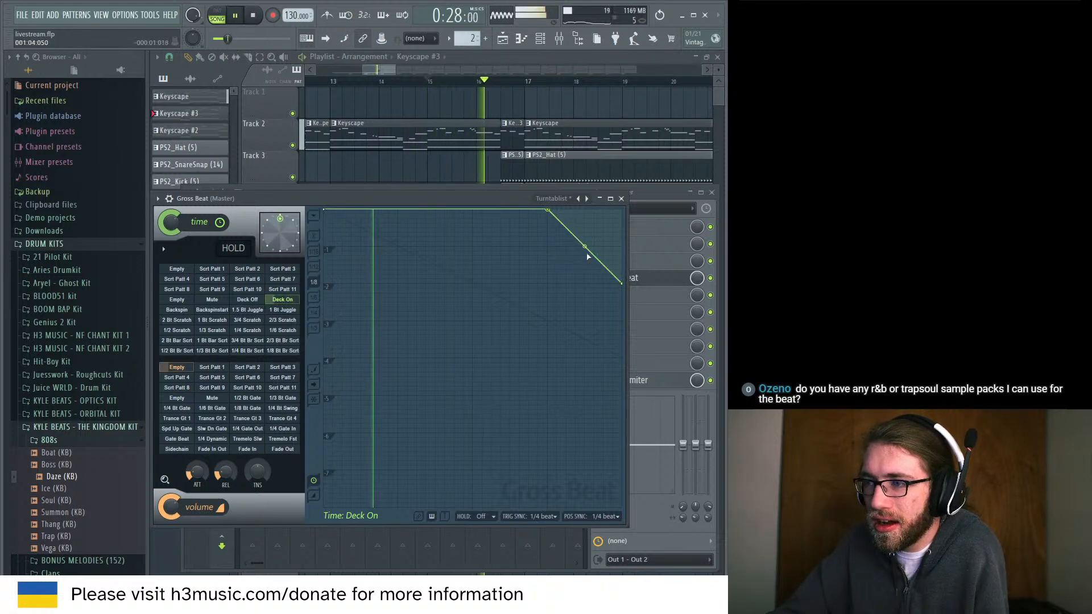
{"action": "key", "text": "space"}
Activate the Deck Off time slot, start its envelope's curved drop at 1:04:000, and listen to the effect.
{"action": "left_click", "coordinate": [248, 300]}
{"action": "left_click", "coordinate": [550, 219]}
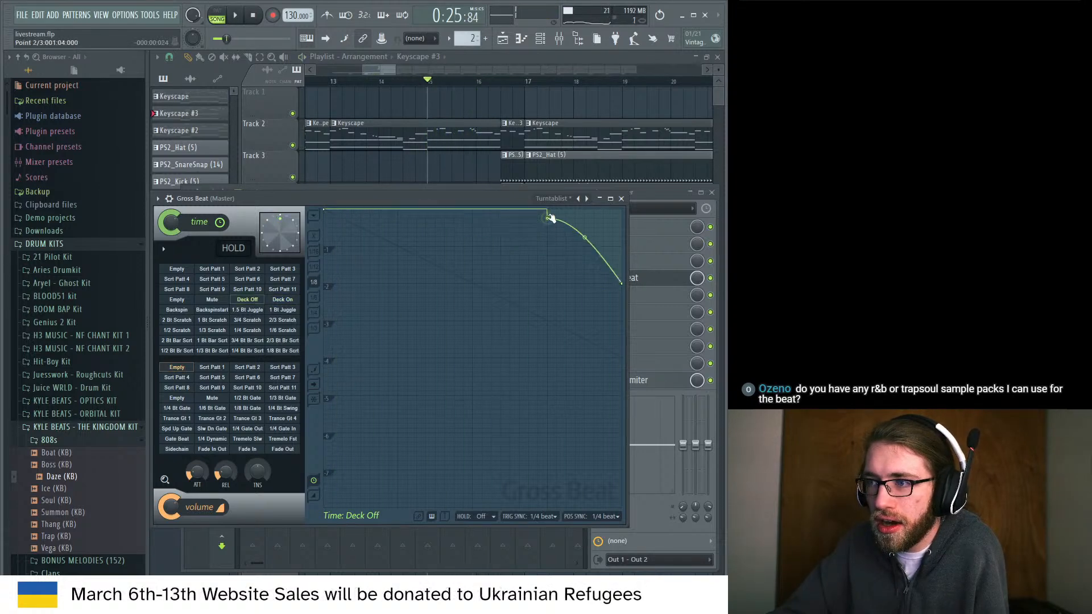
{"action": "key", "text": "space"}
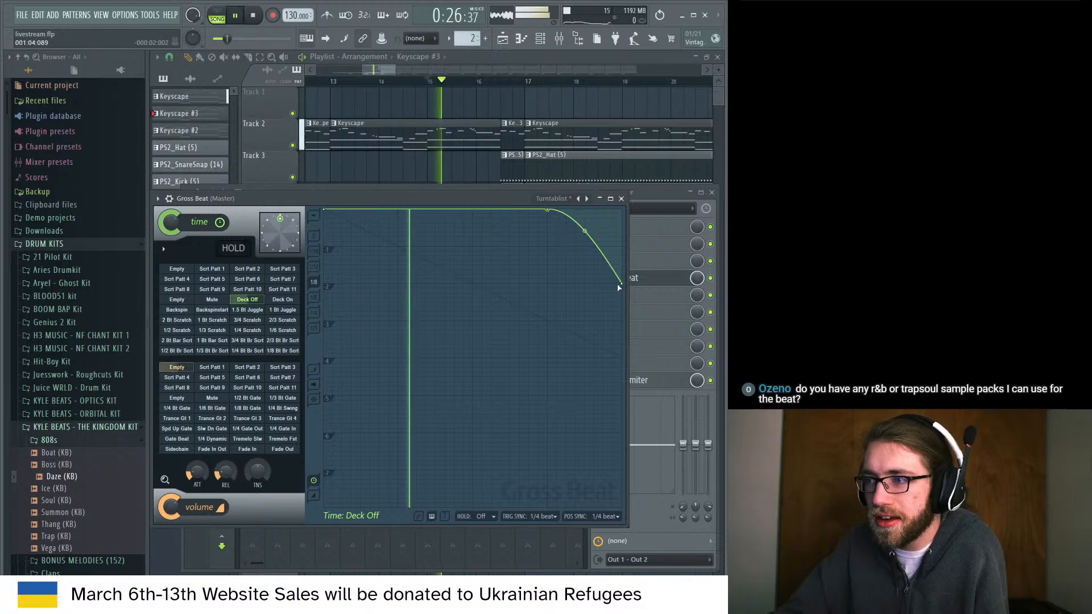
{"action": "key", "text": "space"}
Raise the end point of the Deck Off envelope to the first numbered gridline and play it back.
{"action": "left_click_drag", "start_coordinate": [620, 283], "coordinate": [624, 247]}
{"action": "key", "text": "space"}
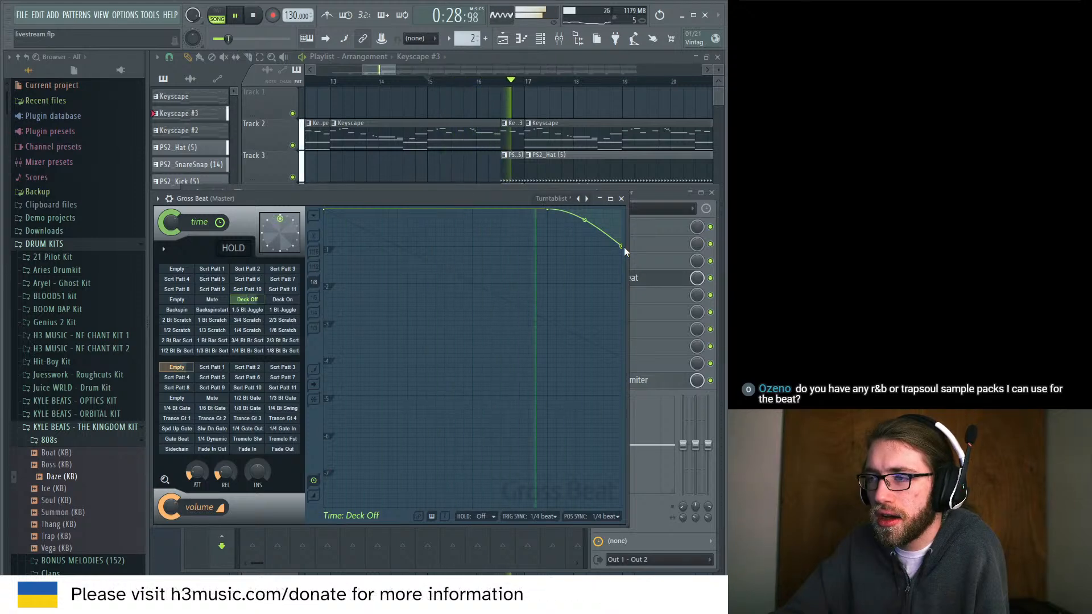
{"action": "key", "text": "space"}
Start the Deck Off drop at 1:04:048 and raise the end point to about half of the first division.
{"action": "left_click", "coordinate": [587, 212]}
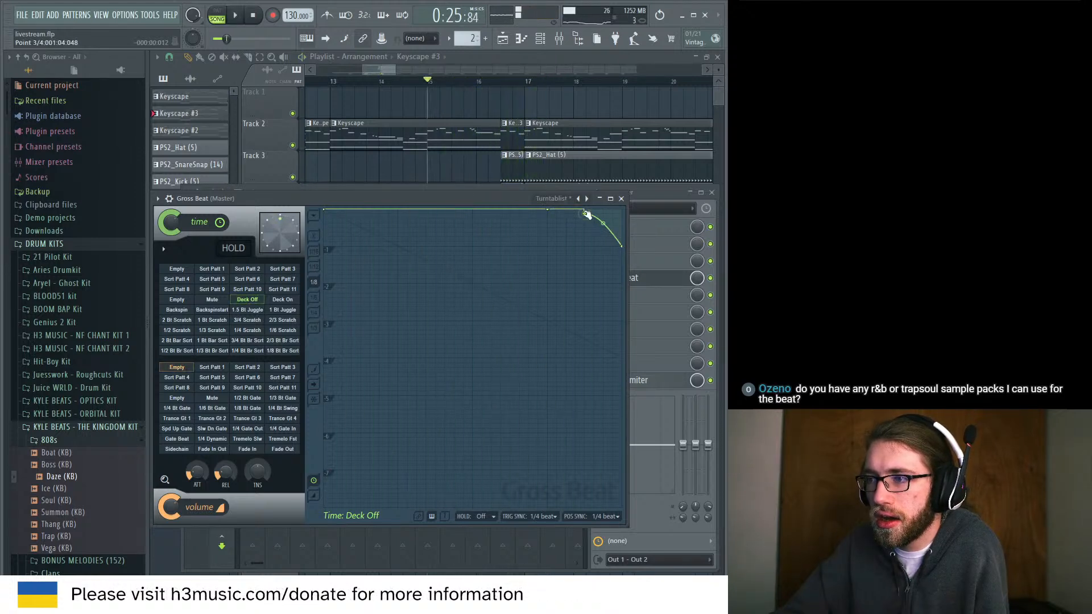
{"action": "key", "text": "space"}
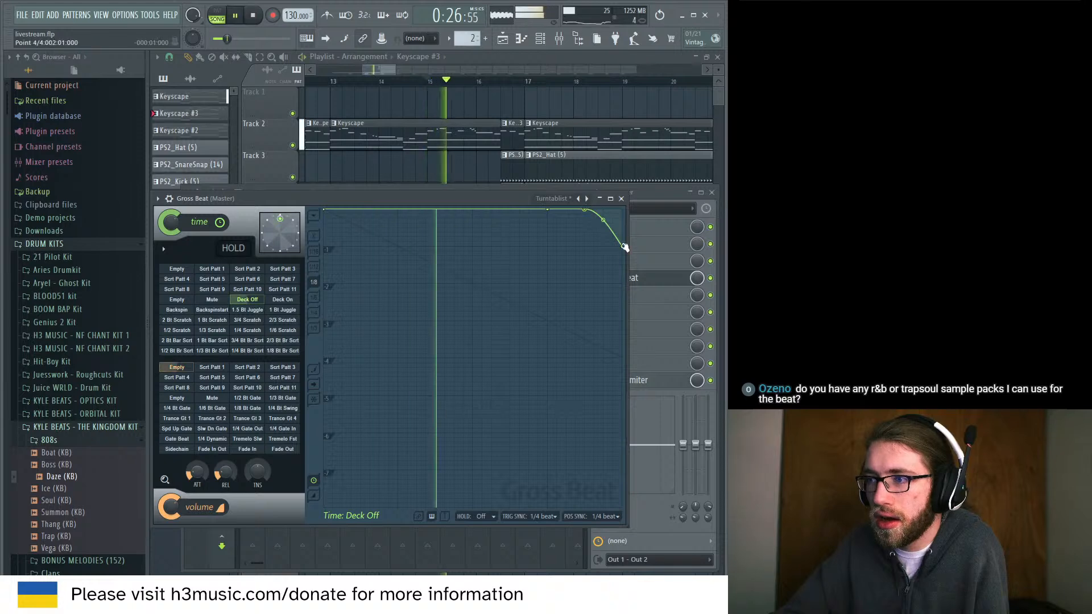
{"action": "left_click_drag", "start_coordinate": [623, 245], "coordinate": [628, 230]}
{"action": "key", "text": "space"}
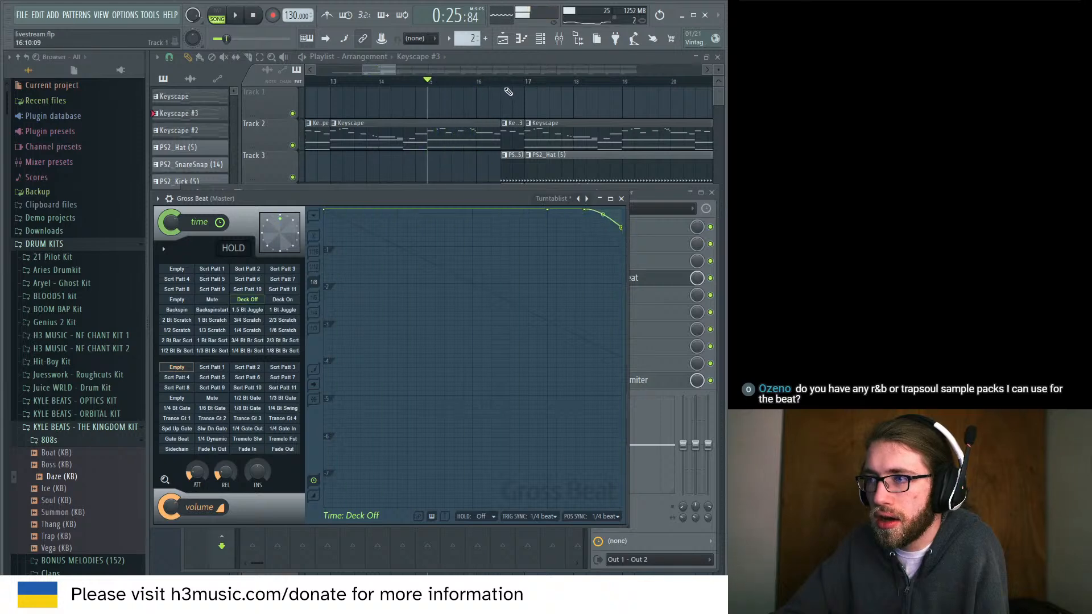
Set the playback start to about 16:09 and listen to the transition into bar 17 with all tracks.
{"action": "left_click", "coordinate": [506, 82]}
{"action": "key", "text": "space"}
{"action": "key", "text": "F9"}
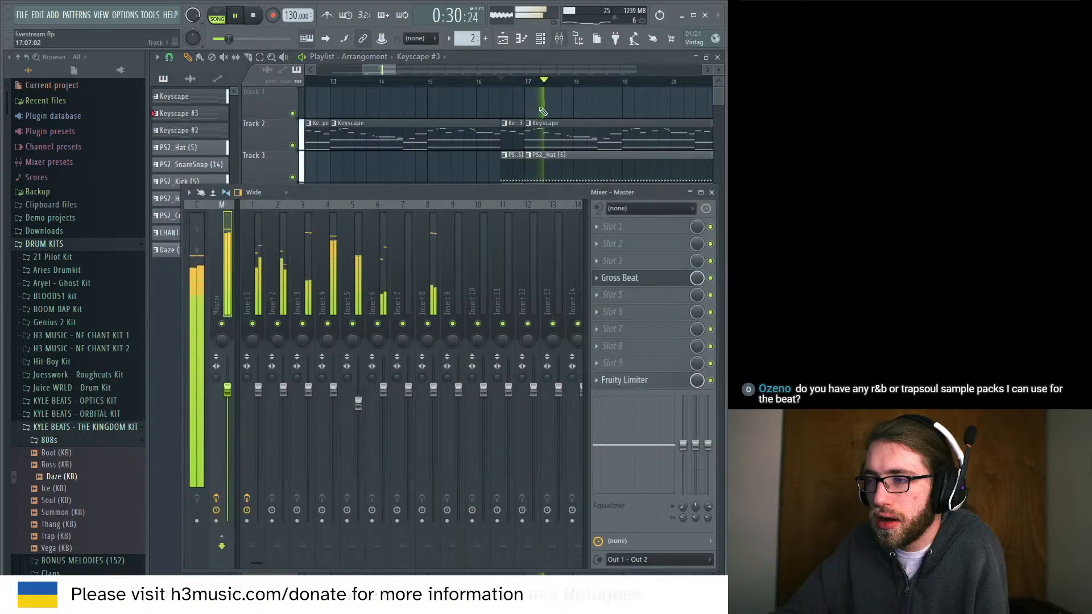
{"action": "key", "text": "space"}
Solo Track 2 and play the Keyscape transition before bar 17 while watching the mixer.
{"action": "right_click", "coordinate": [293, 146]}
{"action": "key", "text": "space"}
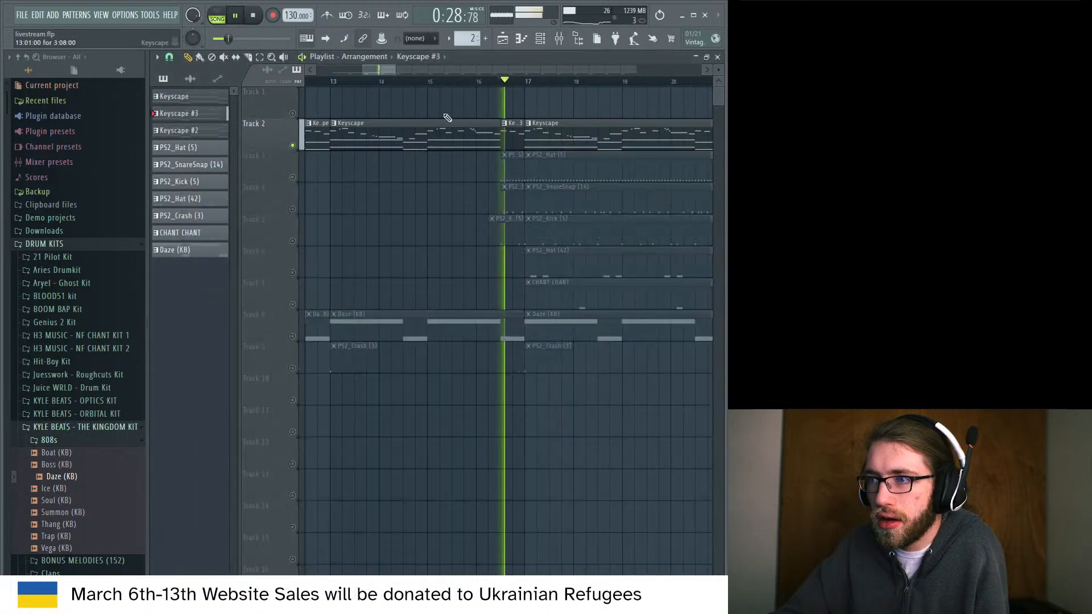
{"action": "left_click", "coordinate": [559, 39]}
{"action": "key", "text": "space"}
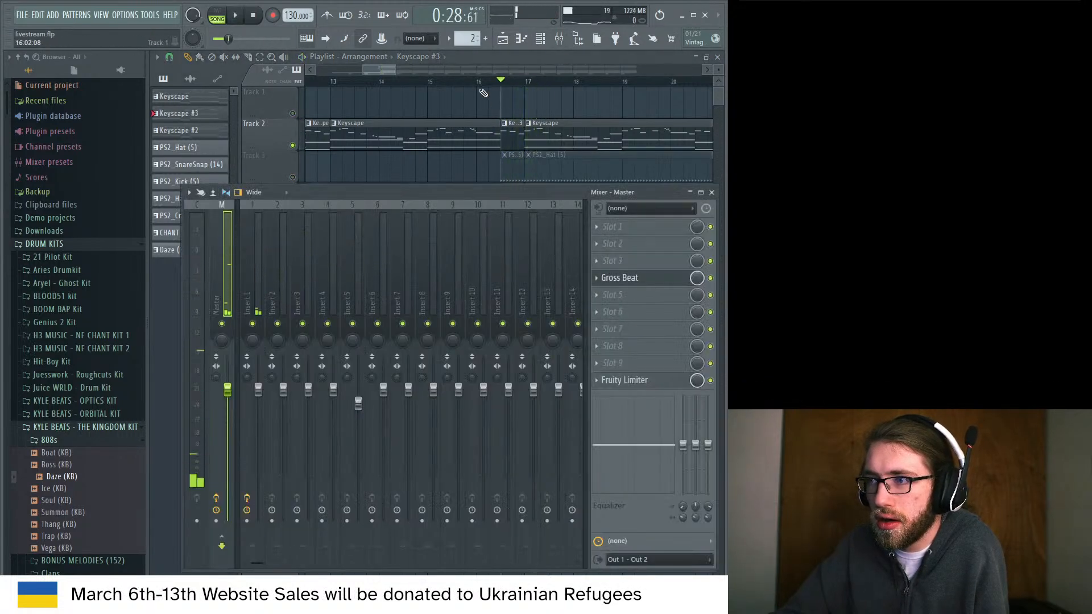
{"action": "left_click", "coordinate": [559, 39]}
{"action": "key", "text": "space"}
{"action": "left_click", "coordinate": [559, 39]}
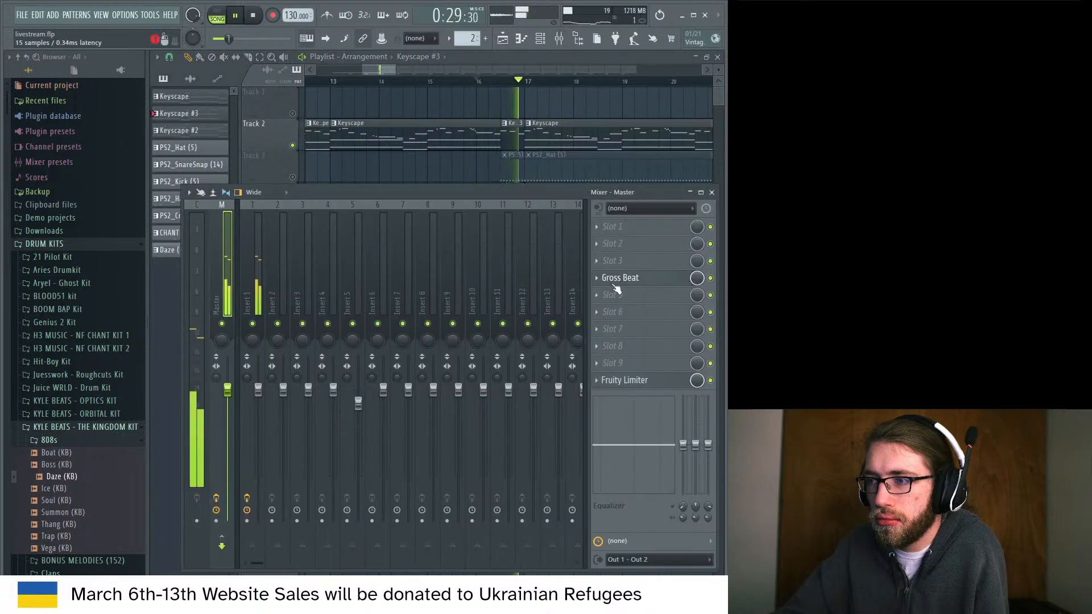
In the Master's Gross Beat, shift the Deck Off drop's start to 1:04:060, curve its final segment, and play it back.
{"action": "left_click", "coordinate": [682, 281]}
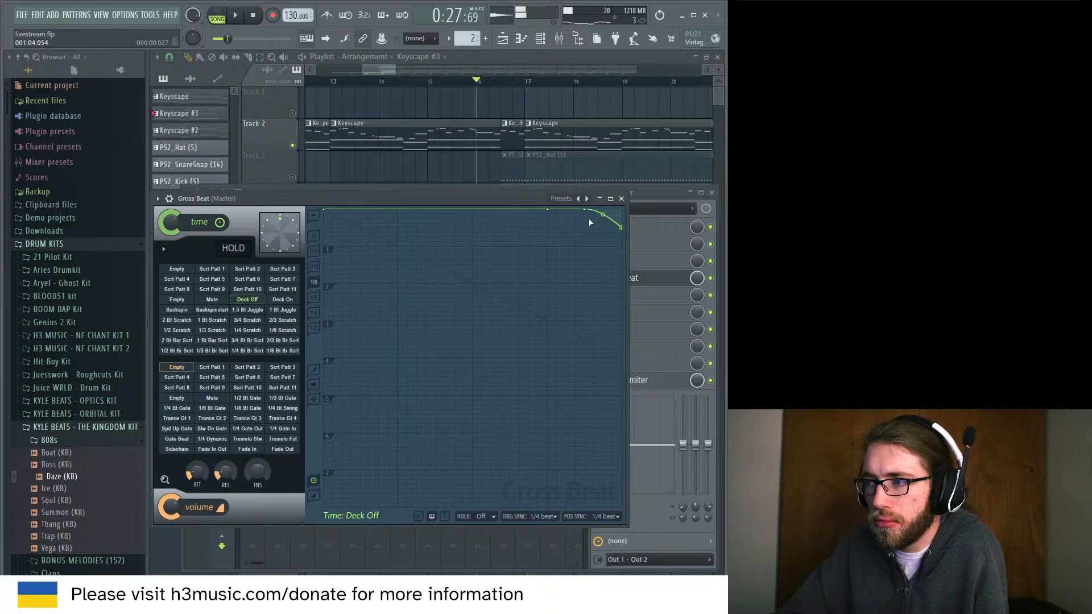
{"action": "key", "text": "space"}
{"action": "key", "text": "space"}
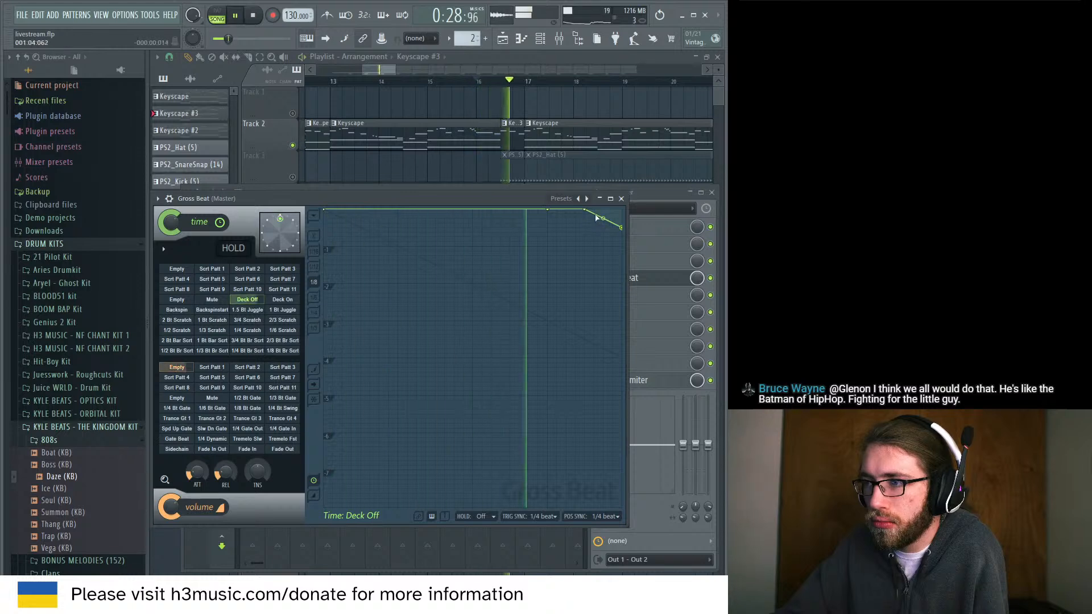
{"action": "key", "text": "space"}
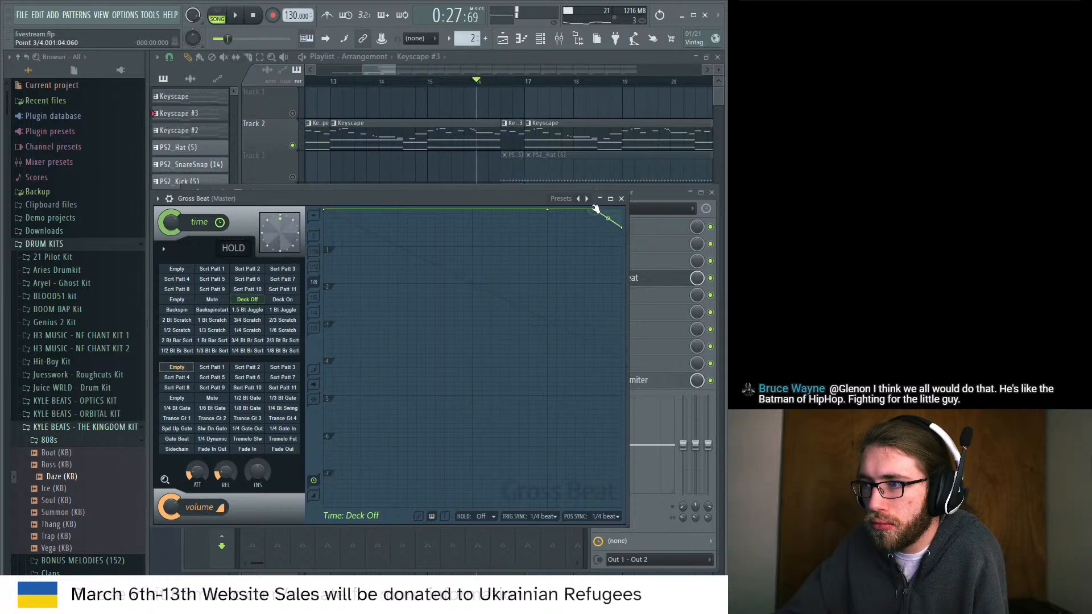
{"action": "key", "text": "space"}
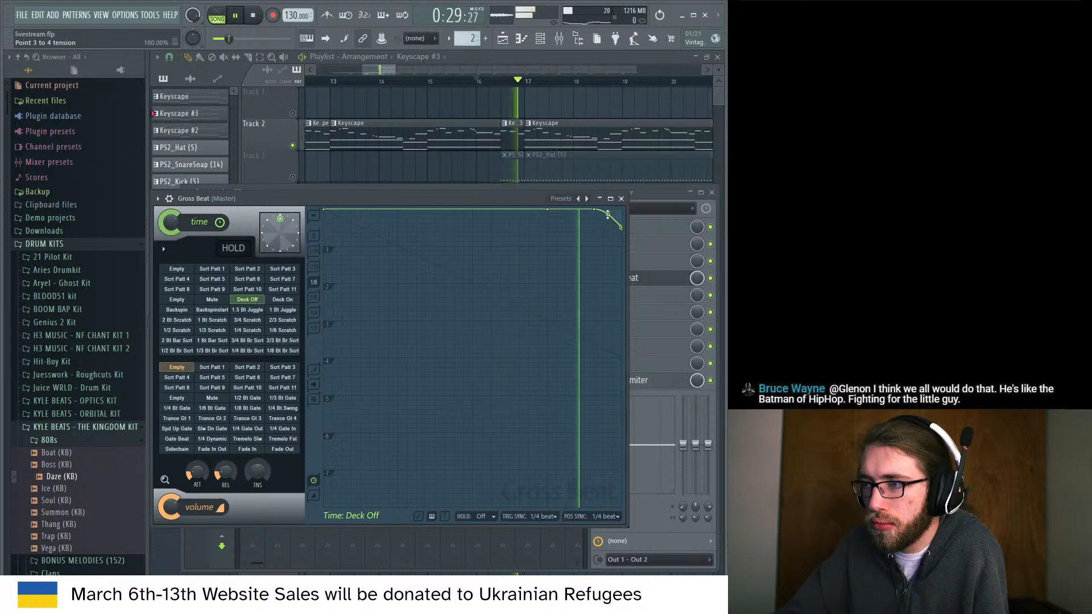
{"action": "key", "text": "space"}
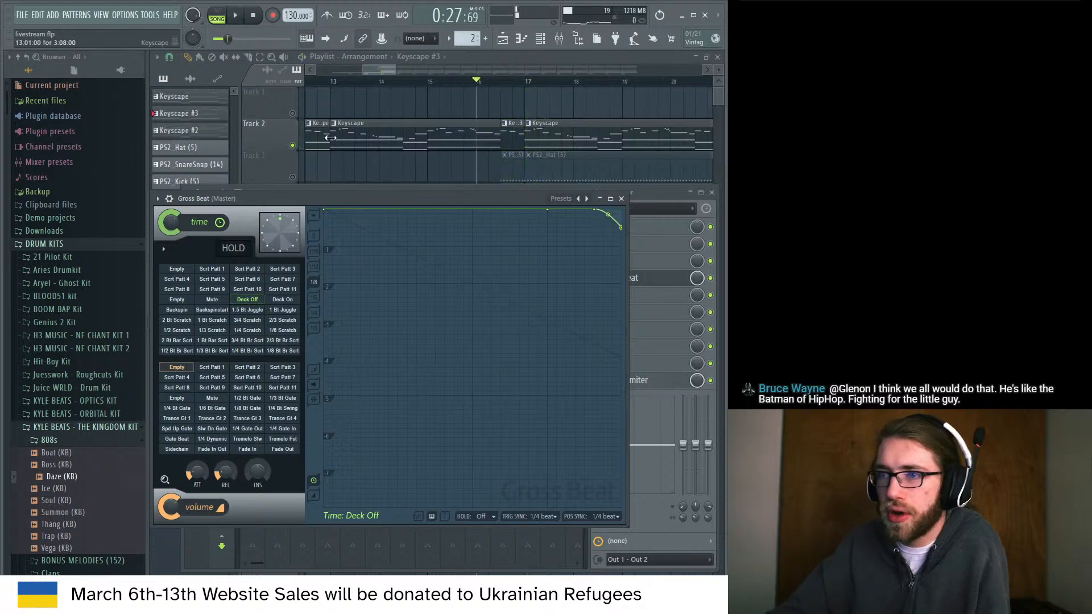
Unsolo Track 2 and play the transition from bar 16 with all tracks.
{"action": "right_click", "coordinate": [293, 146]}
{"action": "key", "text": "space"}
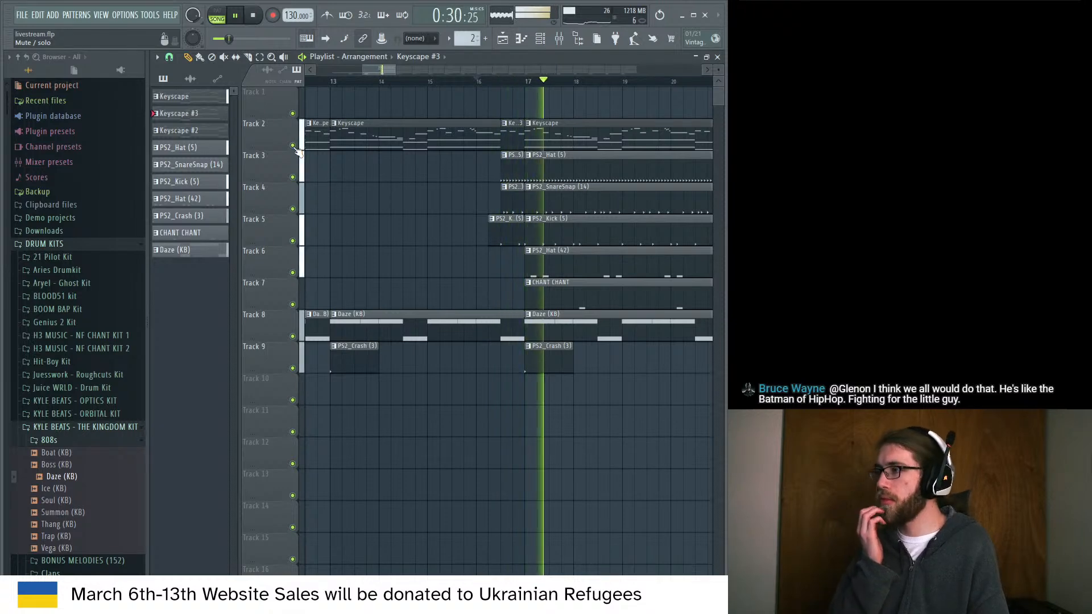
Stop playback and create an automation clip for the mix level of the Master's Gross Beat.
{"action": "key", "text": "space"}
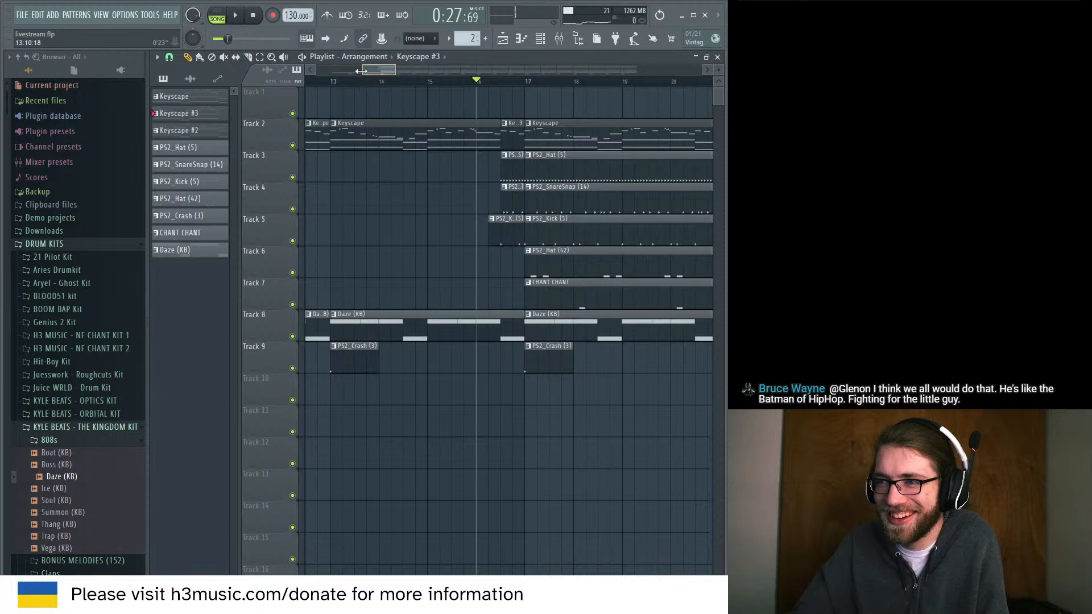
{"action": "left_click_drag", "start_coordinate": [361, 71], "coordinate": [318, 70]}
{"action": "left_click", "coordinate": [560, 41]}
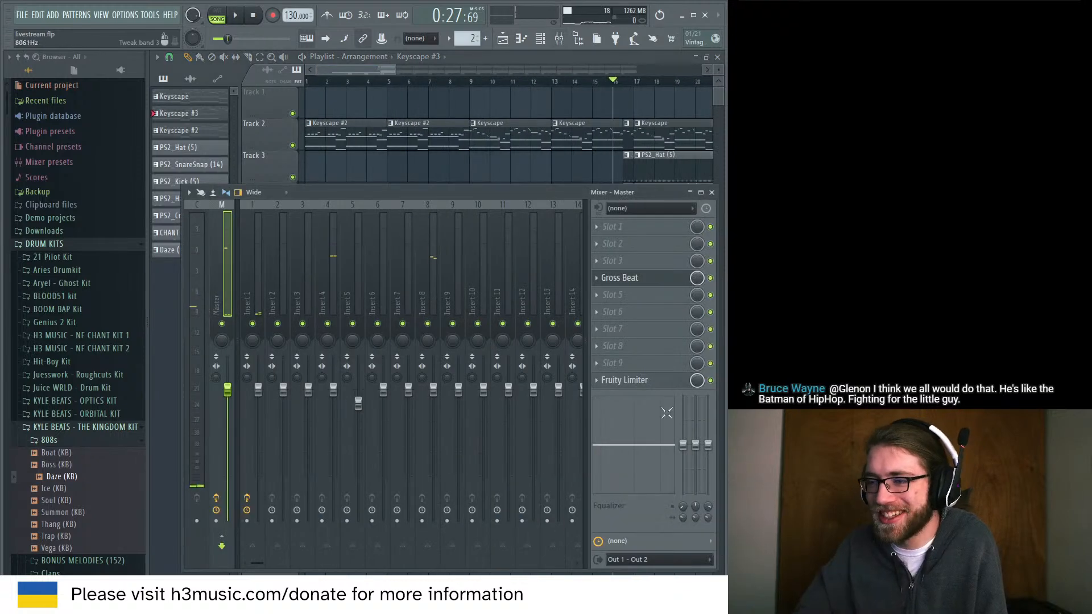
{"action": "right_click", "coordinate": [698, 277]}
{"action": "left_click", "coordinate": [715, 367]}
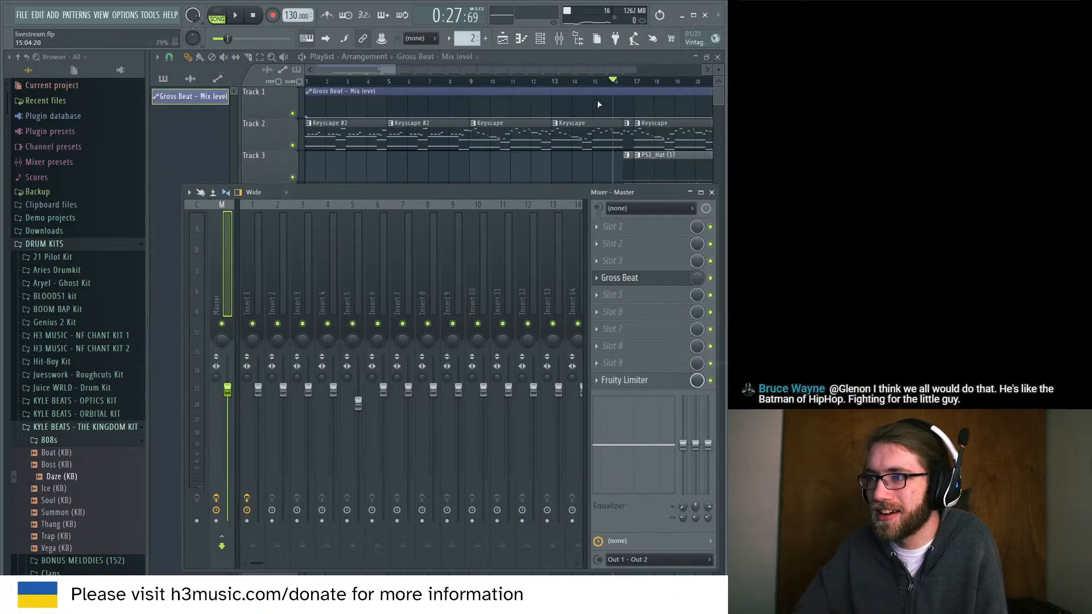
Shape the Gross Beat mix level automation so it rises only between bars 16 and 17 and stays at zero elsewhere.
{"action": "right_click", "coordinate": [613, 112]}
{"action": "right_click", "coordinate": [612, 100]}
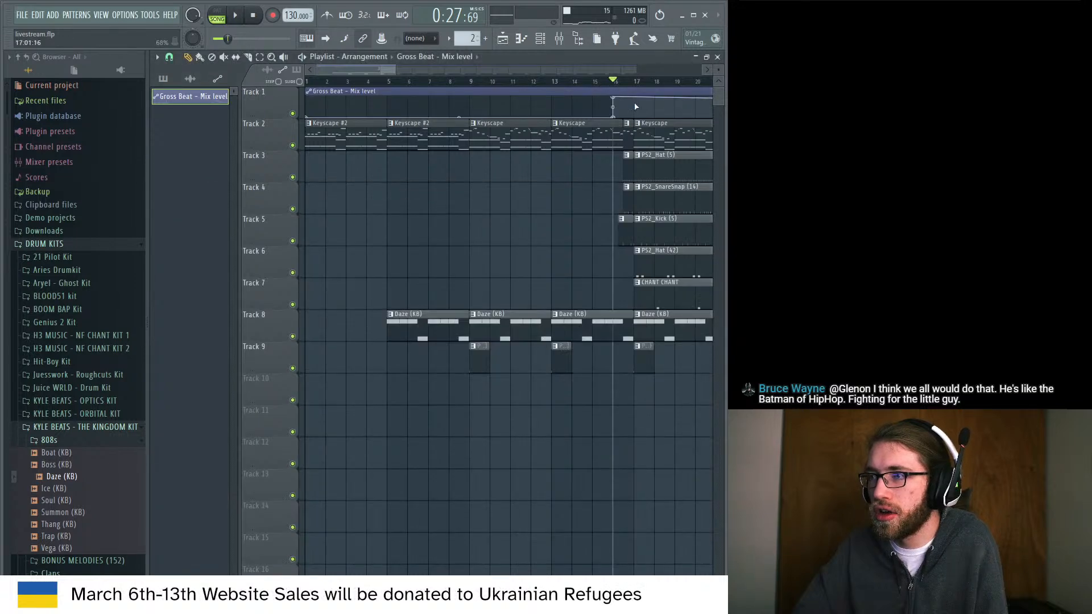
{"action": "right_click", "coordinate": [635, 117]}
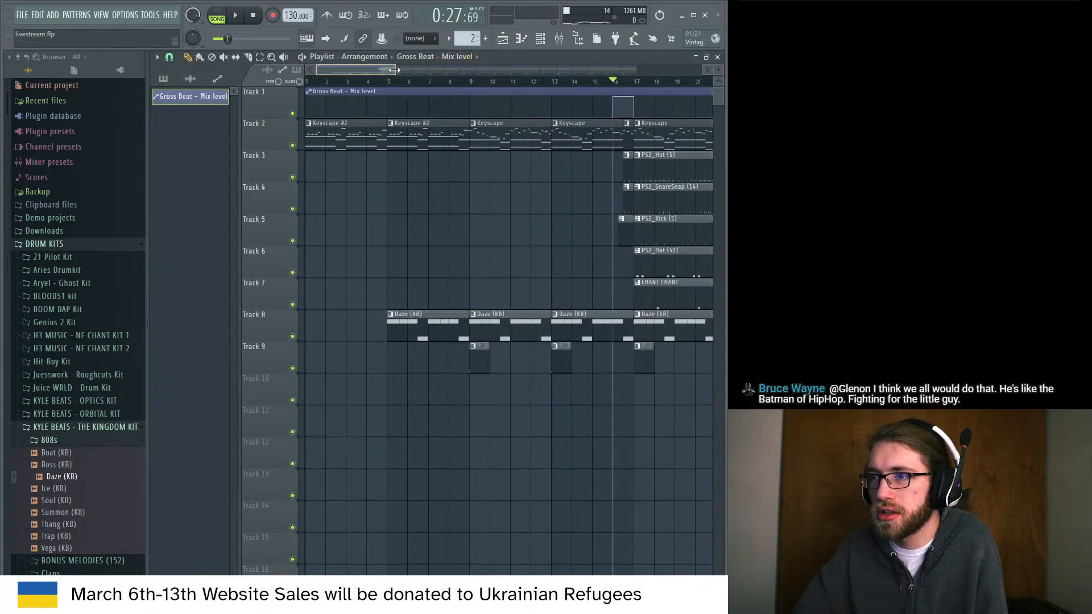
Play the transition from bar 16 into bar 17 with the mix level automation, then stop playback.
{"action": "left_click_drag", "start_coordinate": [394, 70], "coordinate": [403, 120]}
{"action": "key", "text": "space"}
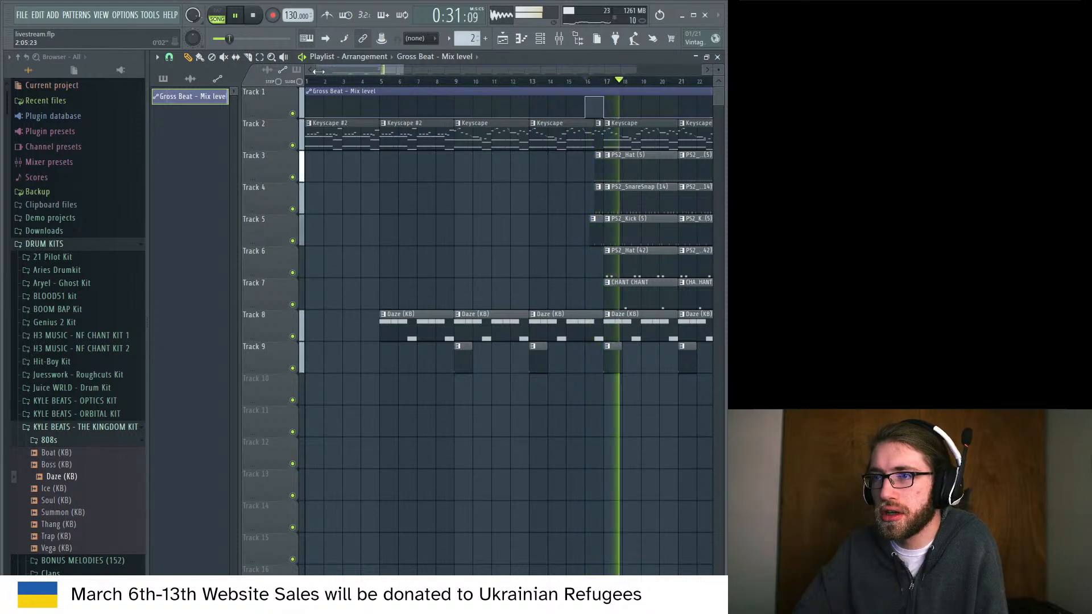
{"action": "left_click_drag", "start_coordinate": [320, 72], "coordinate": [373, 71]}
{"action": "key", "text": "space"}
Set the playlist snap to 1/2 beat and shorten the hat, snare and Daze clips to end half a beat before bar 17.
{"action": "left_click", "coordinate": [169, 57]}
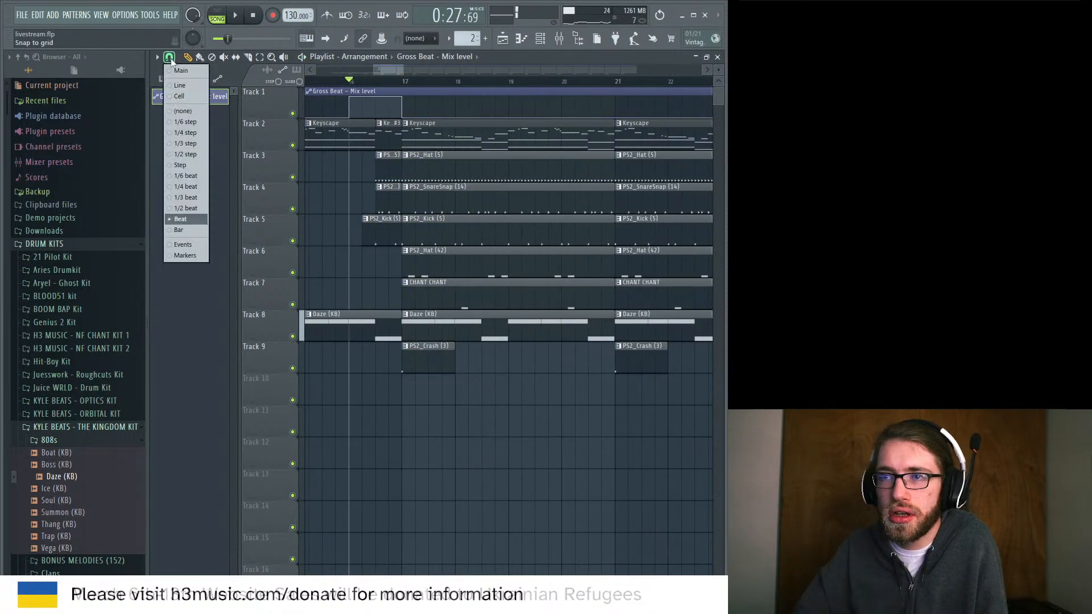
{"action": "left_click", "coordinate": [189, 219]}
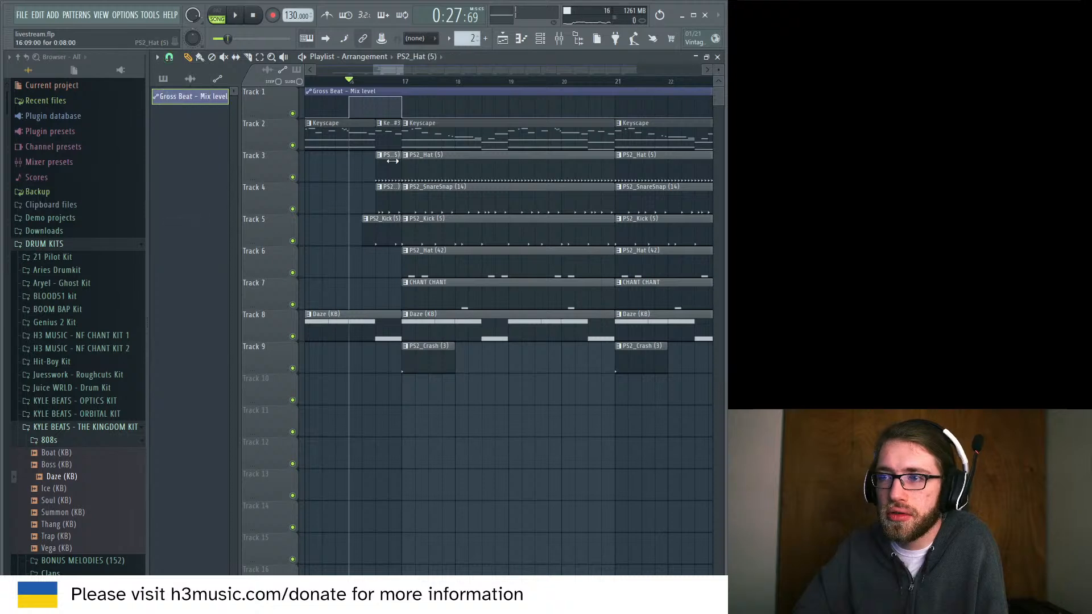
{"action": "left_click", "coordinate": [169, 57]}
{"action": "left_click", "coordinate": [177, 208]}
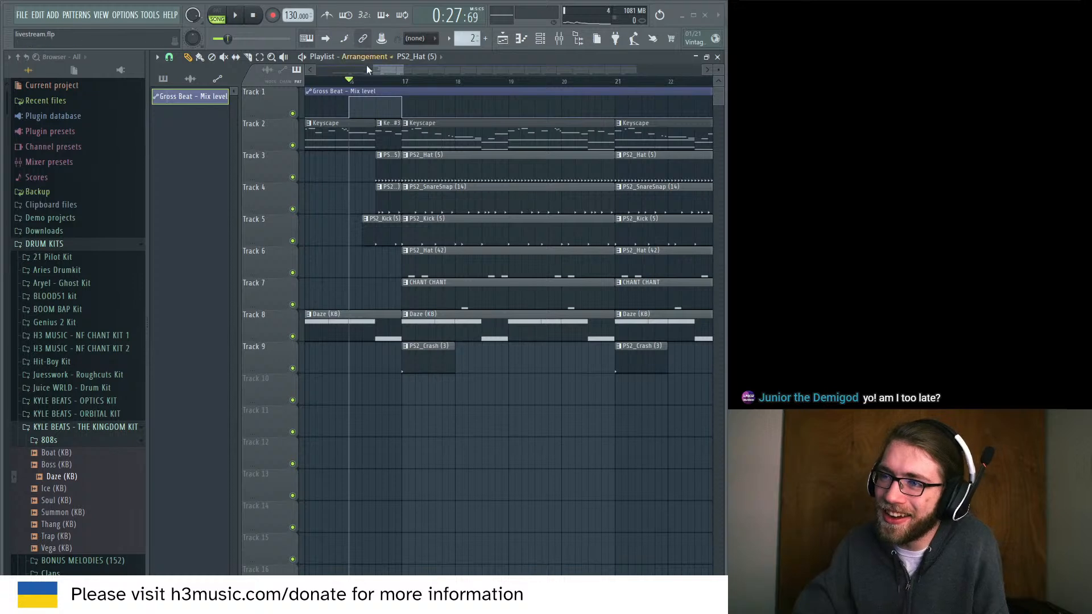
{"action": "left_click_drag", "start_coordinate": [374, 72], "coordinate": [269, 77]}
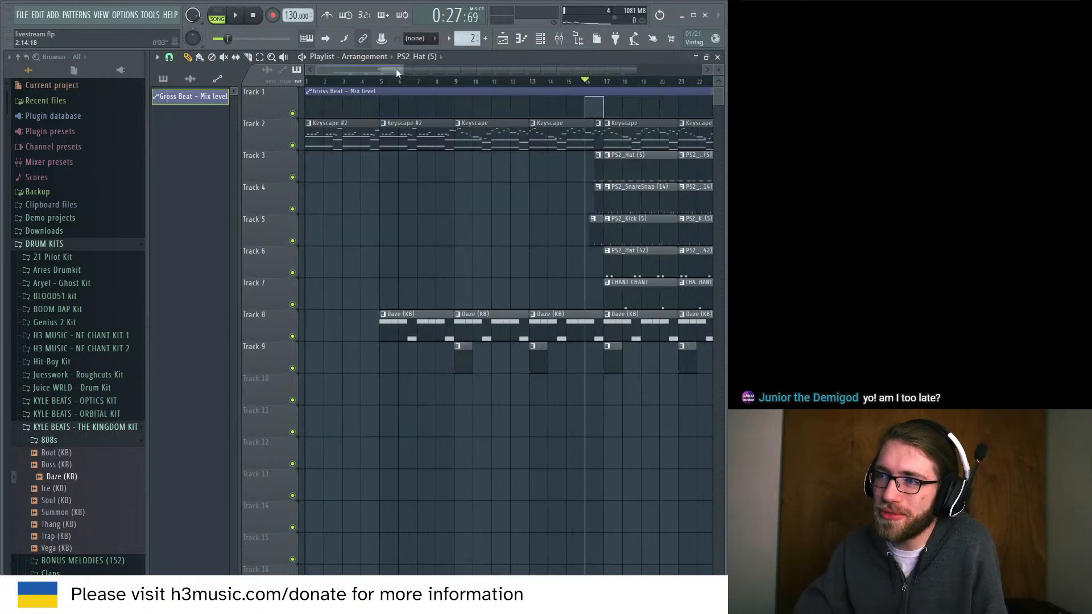
{"action": "left_click_drag", "start_coordinate": [396, 69], "coordinate": [405, 182]}
{"action": "left_click_drag", "start_coordinate": [341, 68], "coordinate": [371, 68]}
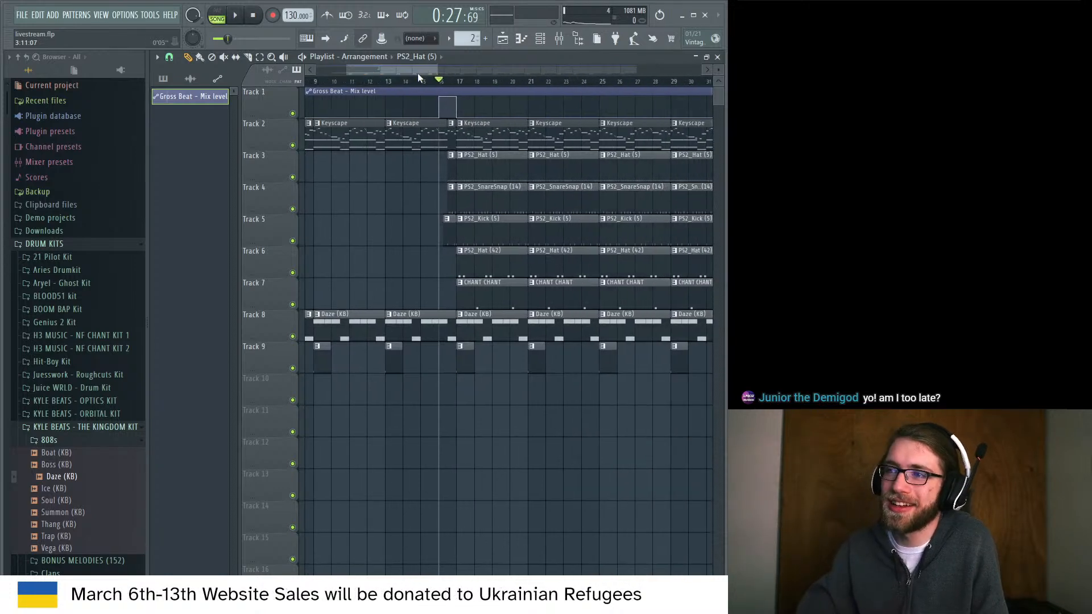
{"action": "left_click_drag", "start_coordinate": [443, 72], "coordinate": [385, 73]}
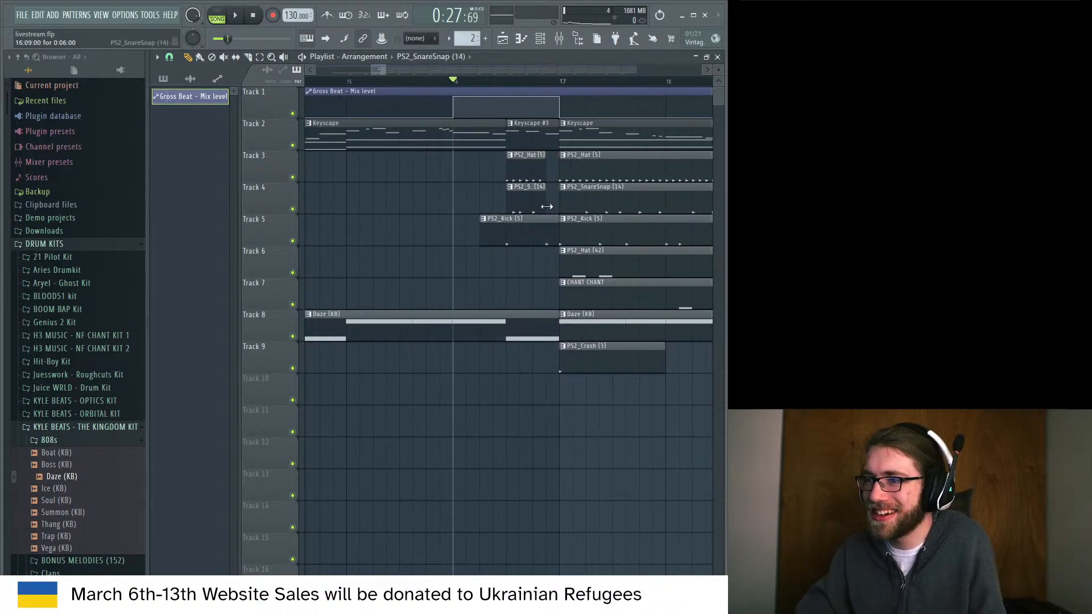
{"action": "key", "text": "space"}
{"action": "left_click_drag", "start_coordinate": [559, 335], "coordinate": [550, 337]}
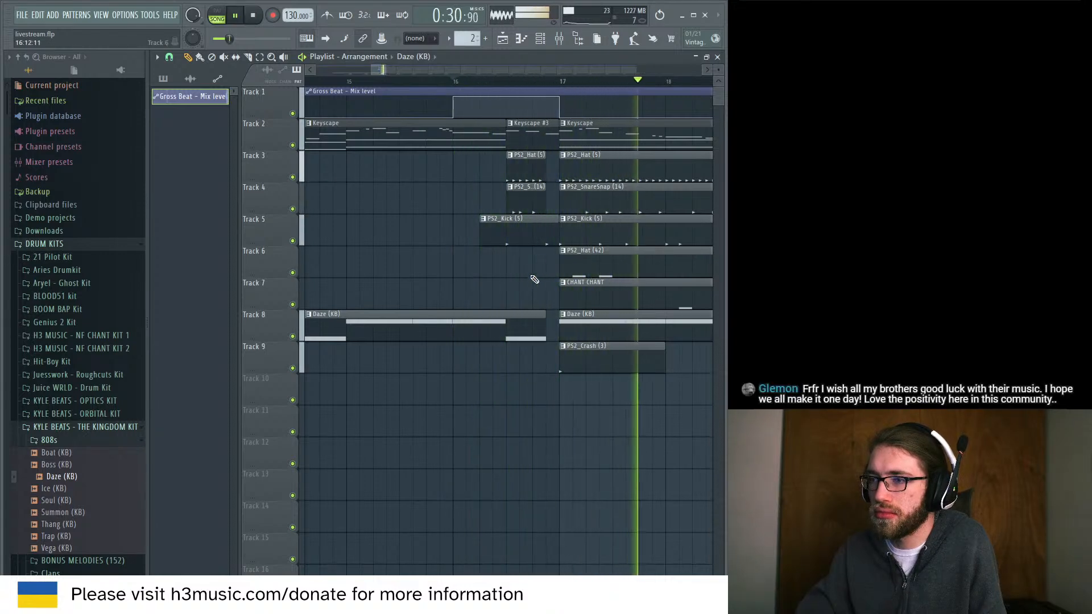
Listen to the arrangement from bar 17 to about bar 24, then stop playback.
{"action": "scroll", "coordinate": [416, 81], "scroll_direction": "down", "scroll_amount": 3}
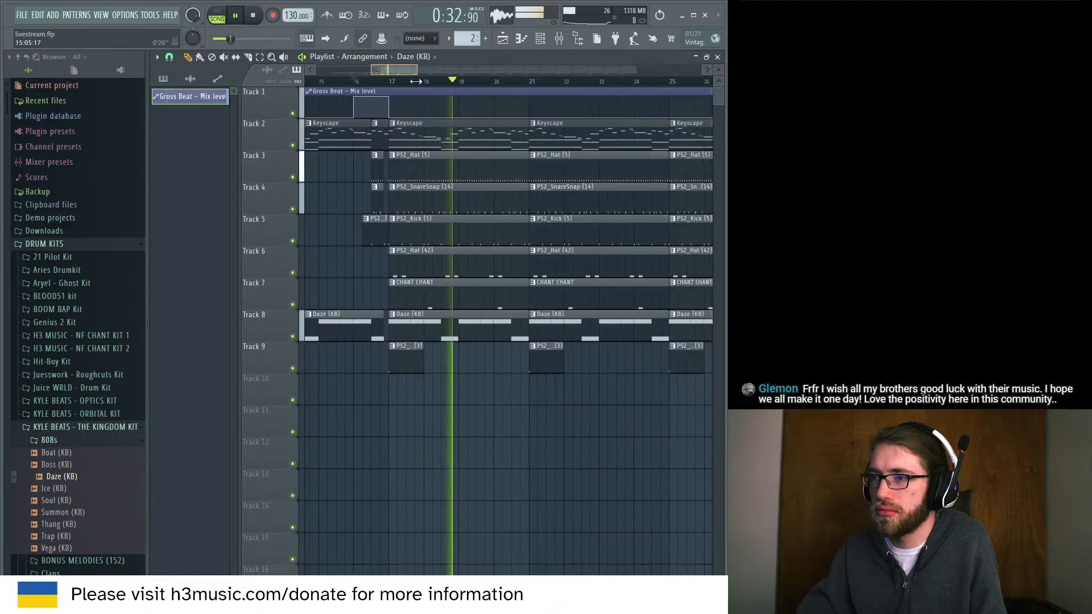
{"action": "scroll", "coordinate": [413, 82], "scroll_direction": "up", "scroll_amount": 1}
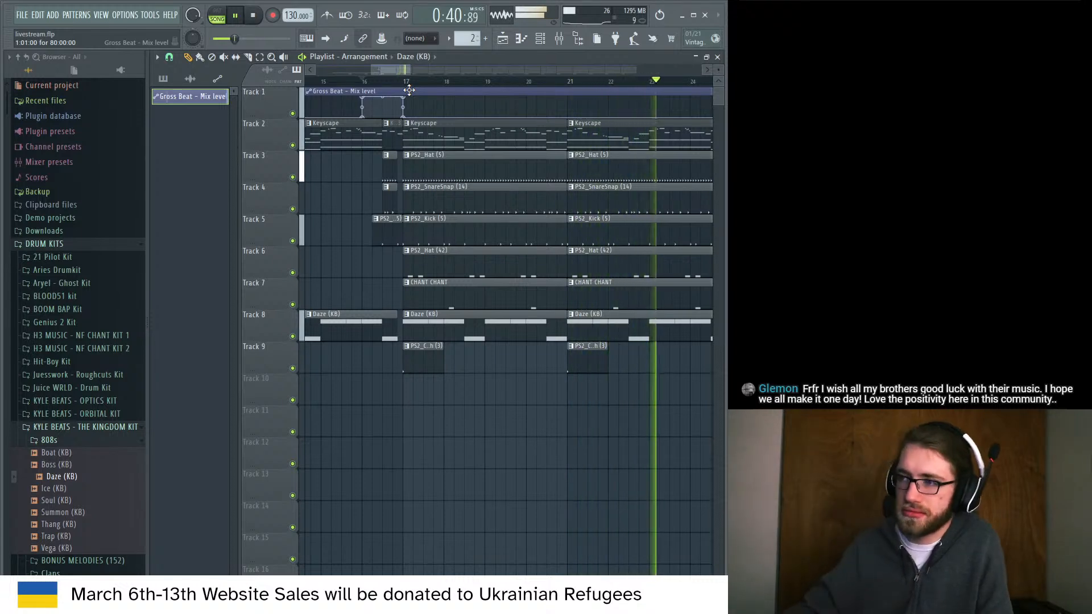
{"action": "scroll", "coordinate": [473, 39], "scroll_direction": "up", "scroll_amount": 1}
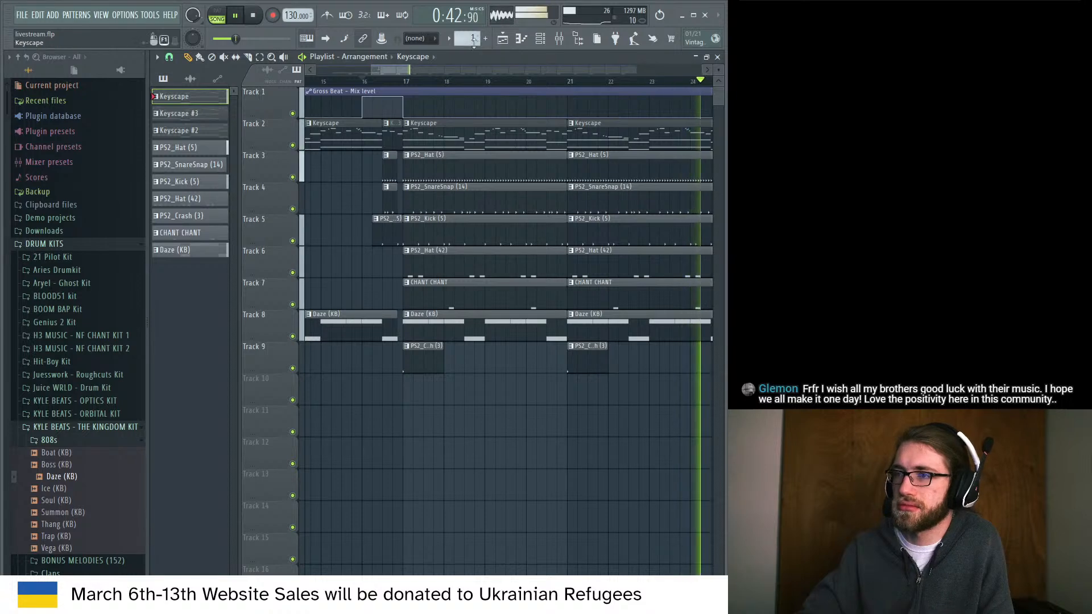
{"action": "left_click_drag", "start_coordinate": [410, 69], "coordinate": [452, 69]}
{"action": "key", "text": "space"}
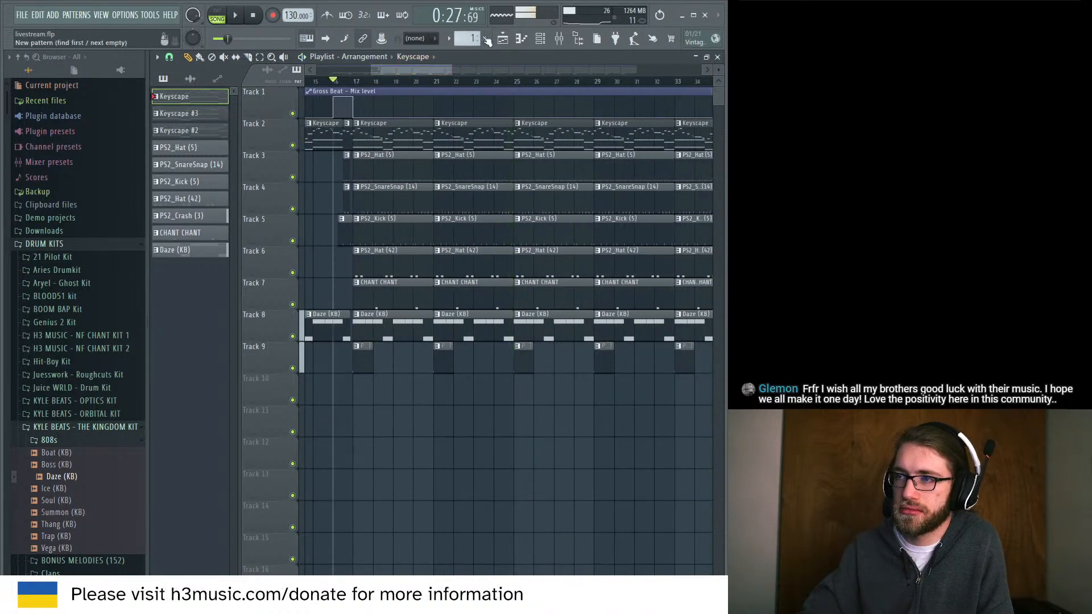
Clone the Keyscape pattern as Keyscape #4, view its notes in the piano roll and return to the playlist.
{"action": "left_click", "coordinate": [488, 40]}
{"action": "left_click", "coordinate": [621, 160]}
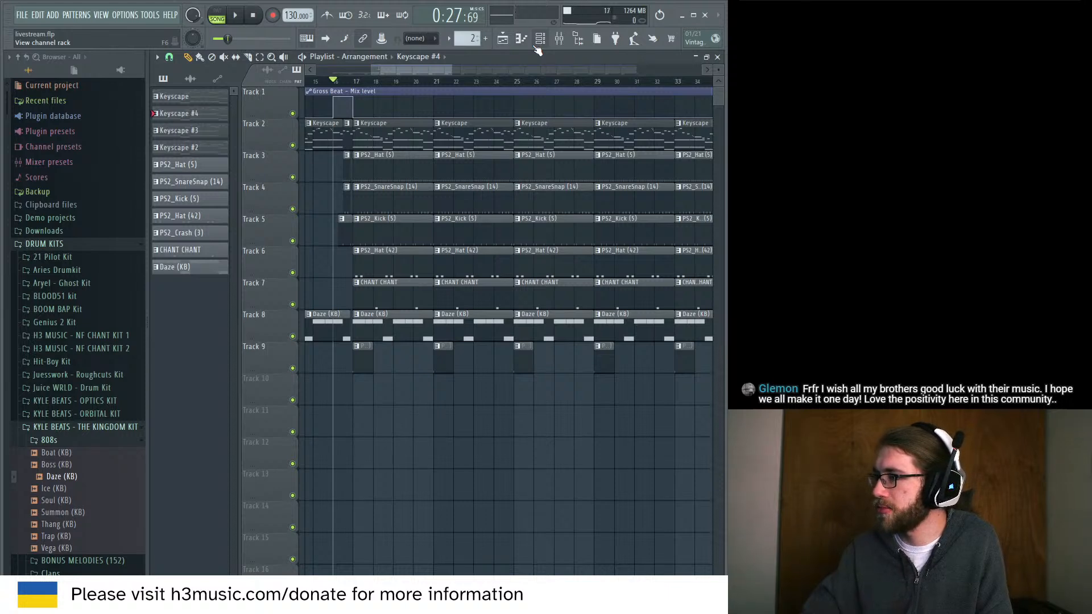
{"action": "left_click", "coordinate": [537, 45]}
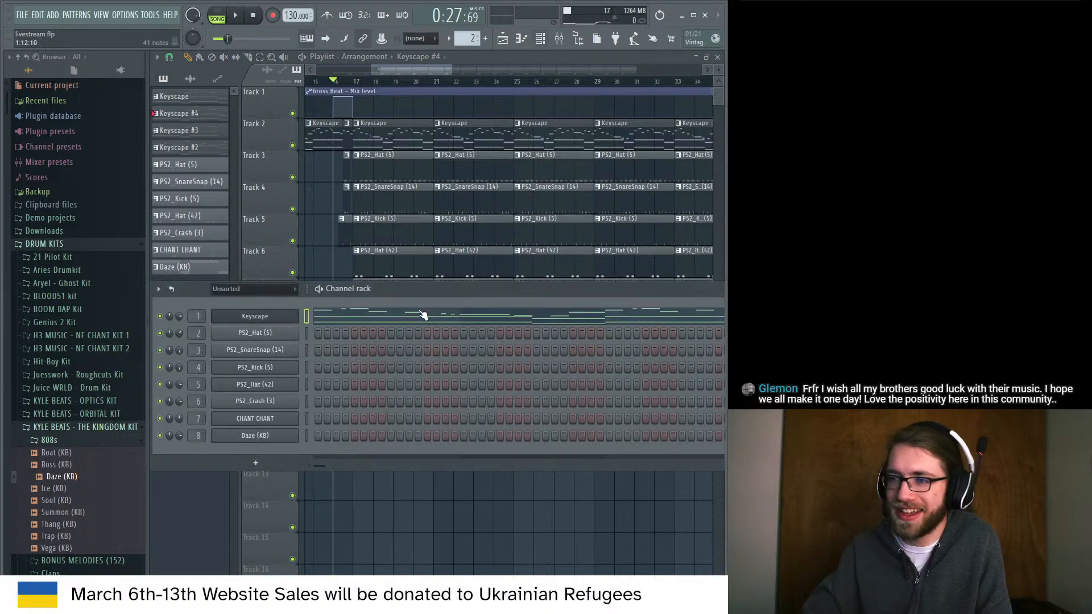
{"action": "left_click", "coordinate": [419, 320]}
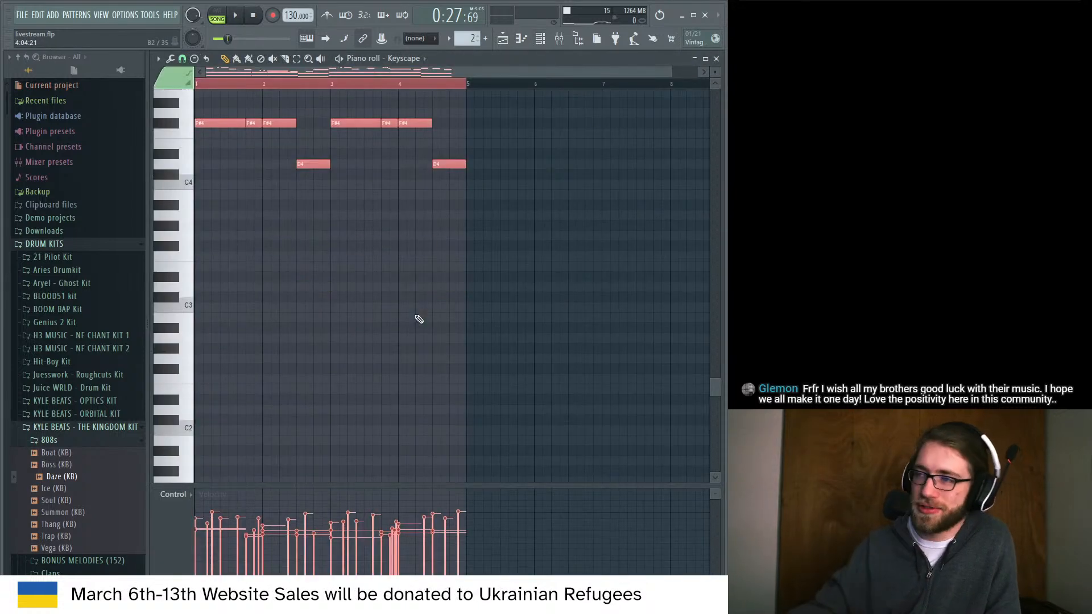
{"action": "left_click", "coordinate": [503, 41]}
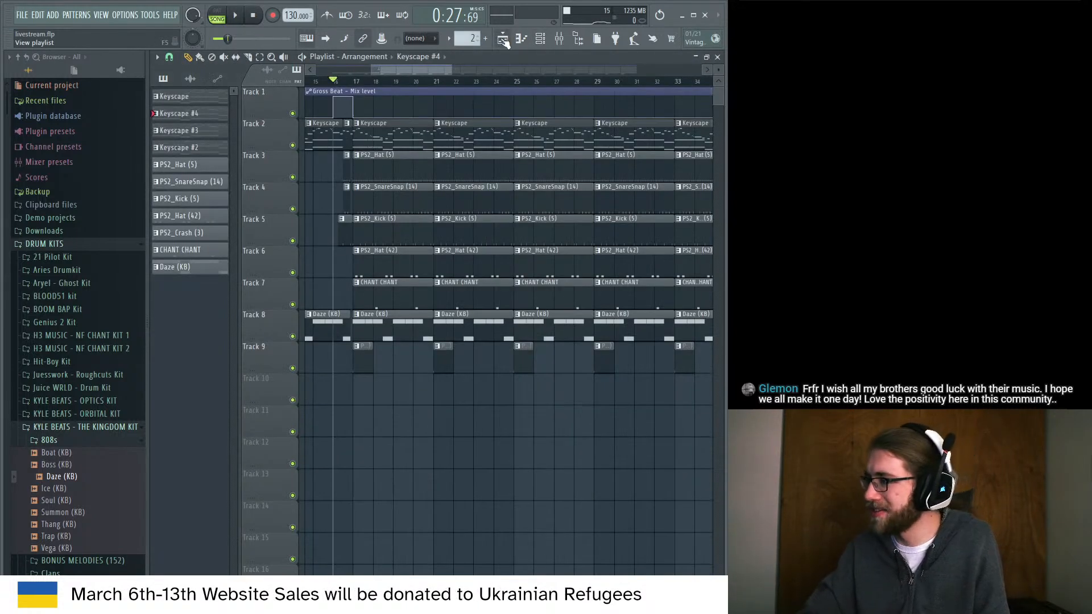
Replace the Keyscape clips at bars 25 and 29 on Track 2 with Keyscape #4.
{"action": "right_click", "coordinate": [525, 135]}
{"action": "left_click", "coordinate": [528, 137]}
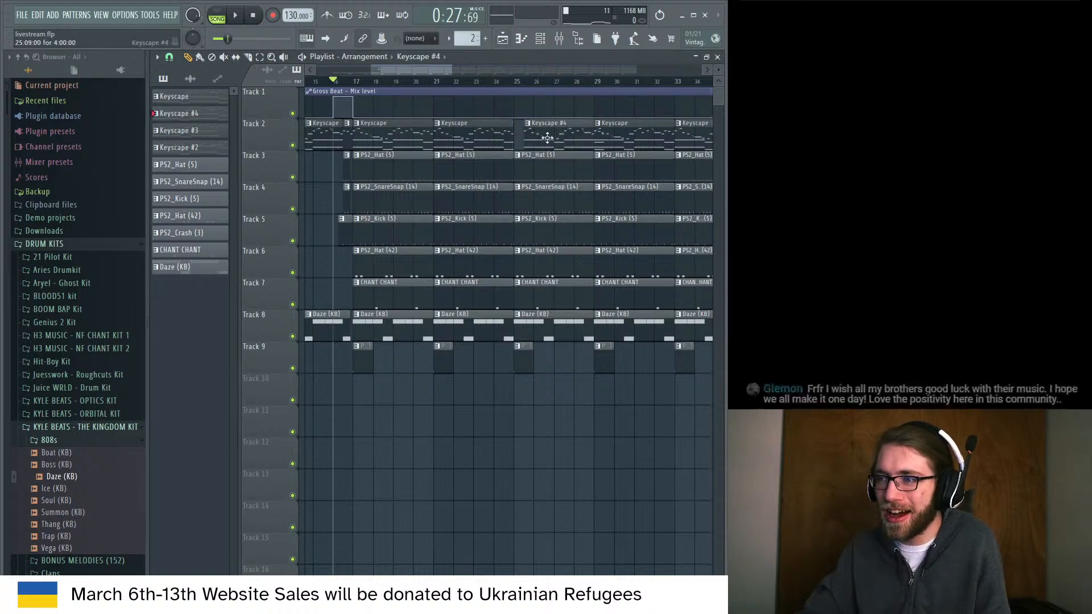
{"action": "left_click_drag", "start_coordinate": [546, 139], "coordinate": [538, 139]}
{"action": "right_click", "coordinate": [617, 134]}
{"action": "left_click", "coordinate": [619, 134]}
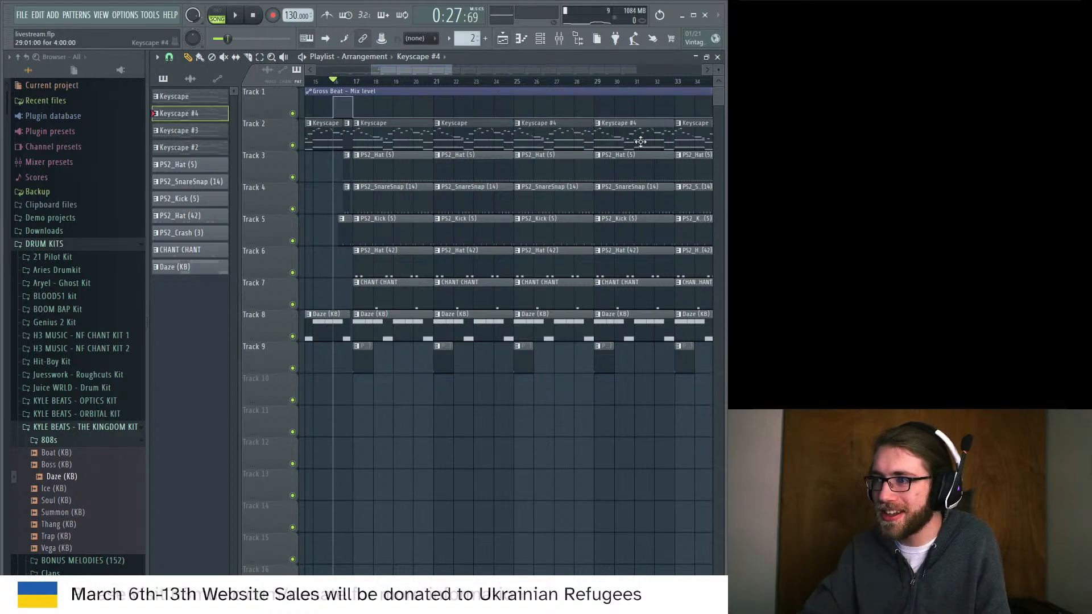
Play the arrangement from bar 25 and open the Keyscape #4 clip in the piano roll.
{"action": "left_click", "coordinate": [516, 83]}
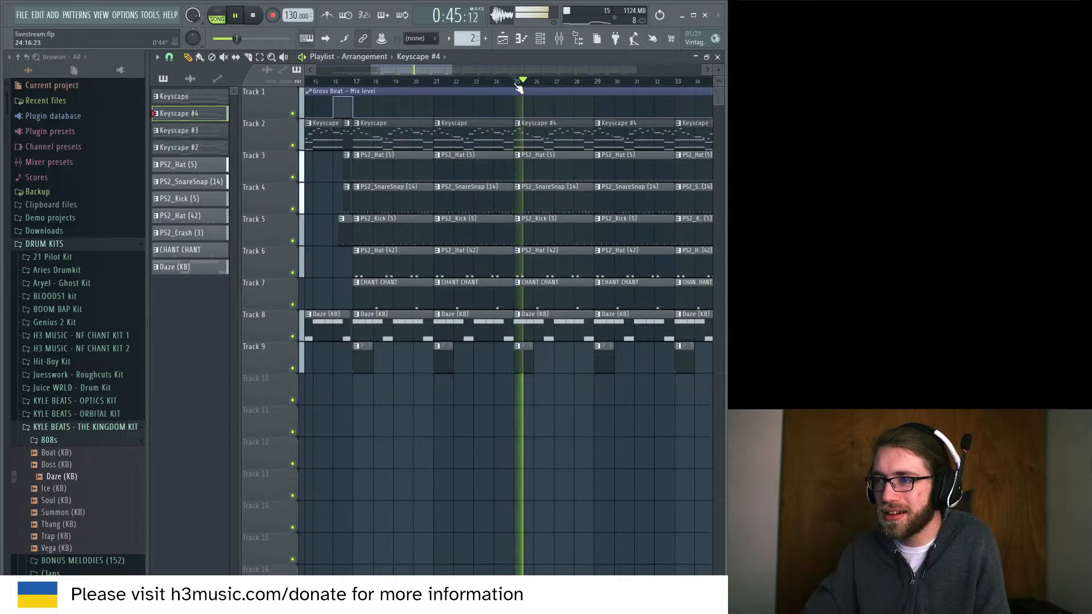
{"action": "double_click", "coordinate": [541, 139]}
{"action": "key", "text": "space"}
{"action": "key", "text": "space"}
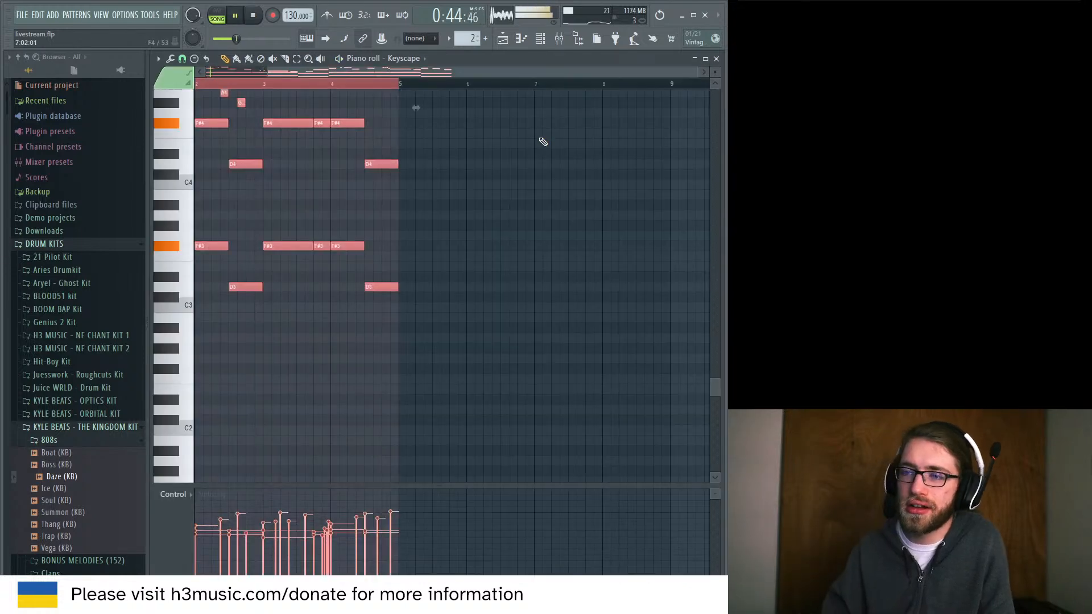
Duplicate the melody notes above the F#4 chord notes in Keyscape #4 and raise the copies one octave.
{"action": "scroll", "coordinate": [280, 209], "scroll_direction": "up", "scroll_amount": 5}
{"action": "left_click_drag", "start_coordinate": [264, 76], "coordinate": [73, 83]}
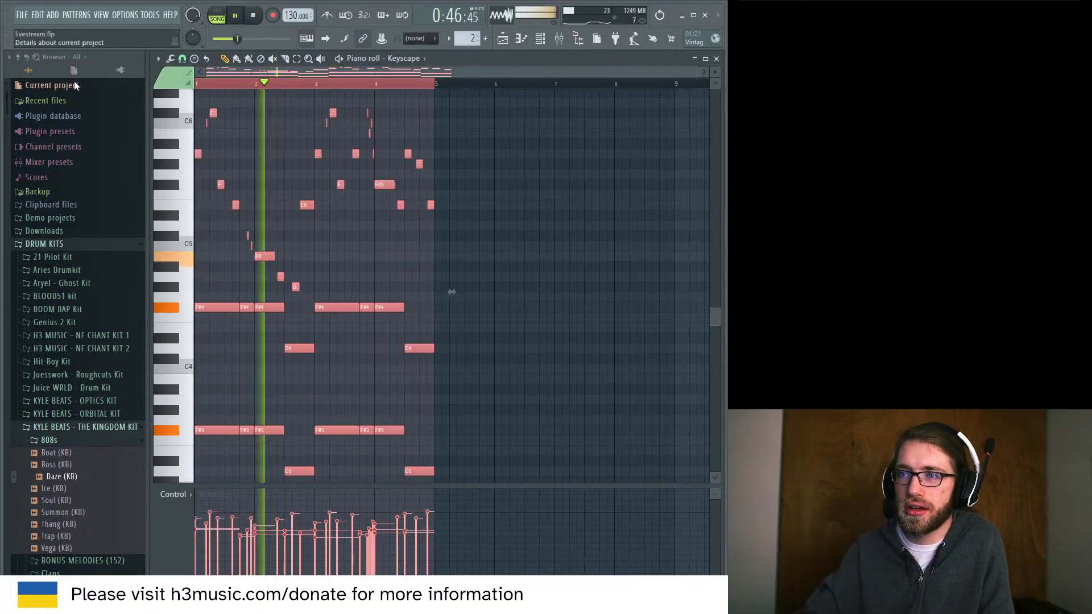
{"action": "left_click", "coordinate": [296, 60]}
{"action": "left_click", "coordinate": [432, 290]}
{"action": "key", "text": "ctrl+a"}
{"action": "scroll", "coordinate": [431, 293], "scroll_direction": "up", "scroll_amount": 4}
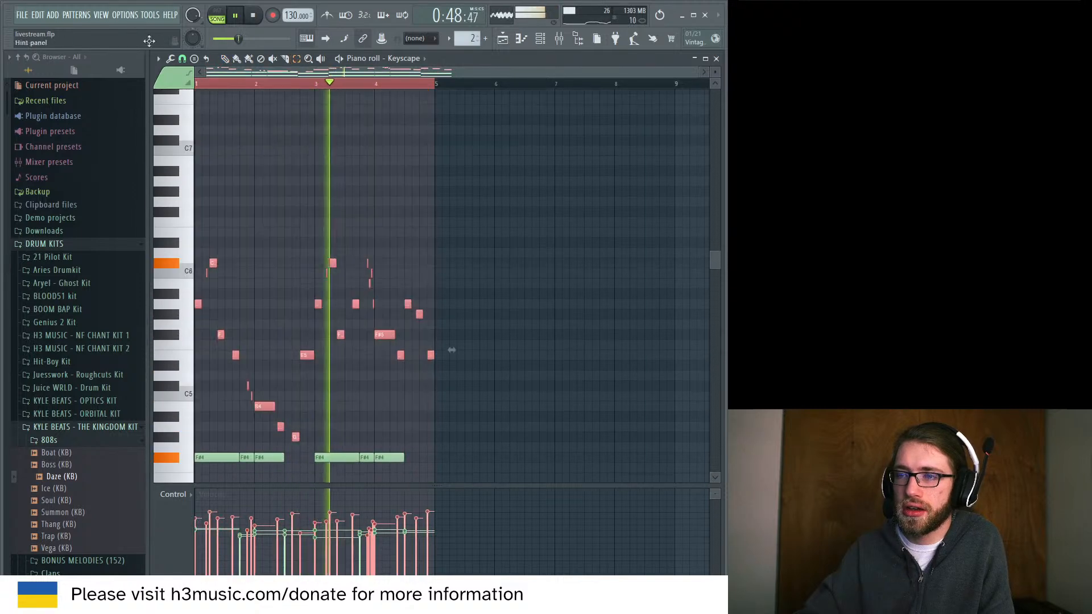
{"action": "key", "text": "ctrl+c"}
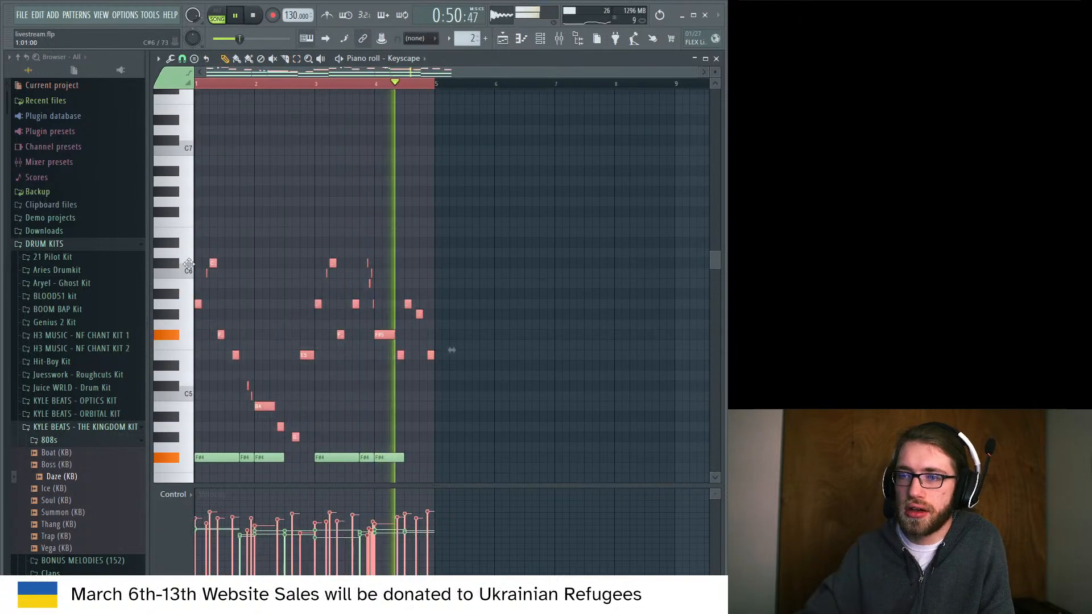
{"action": "key", "text": "ctrl+v"}
{"action": "key", "text": "ctrl+Up"}
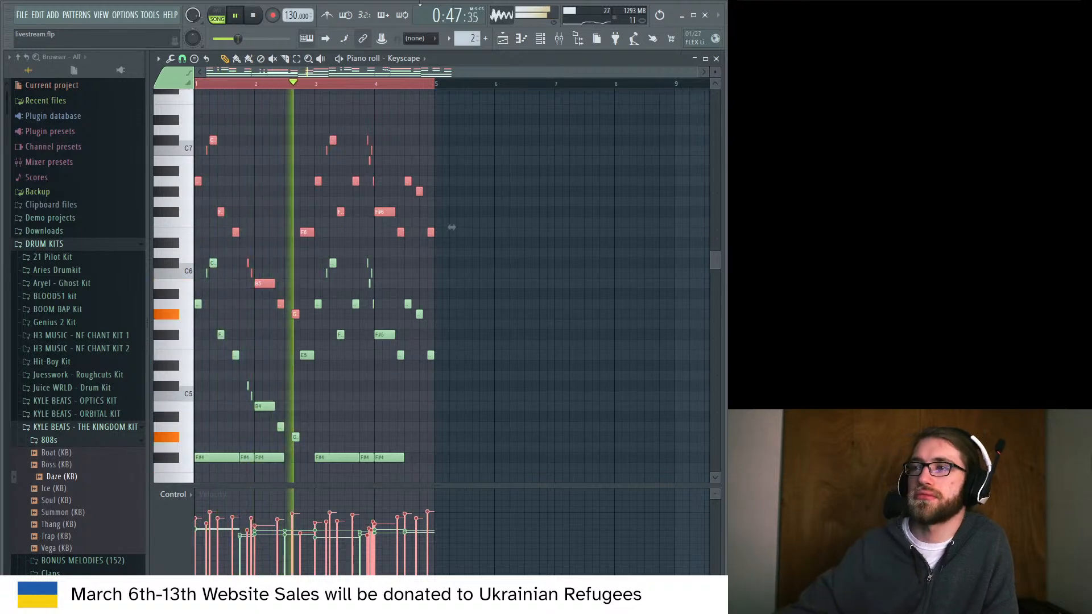
Delete the Keyscape clips at bars 17 and 21 on Track 2 and place Keyscape #4 at bar 17.
{"action": "key", "text": "F5"}
{"action": "right_click", "coordinate": [405, 145]}
{"action": "right_click", "coordinate": [441, 143]}
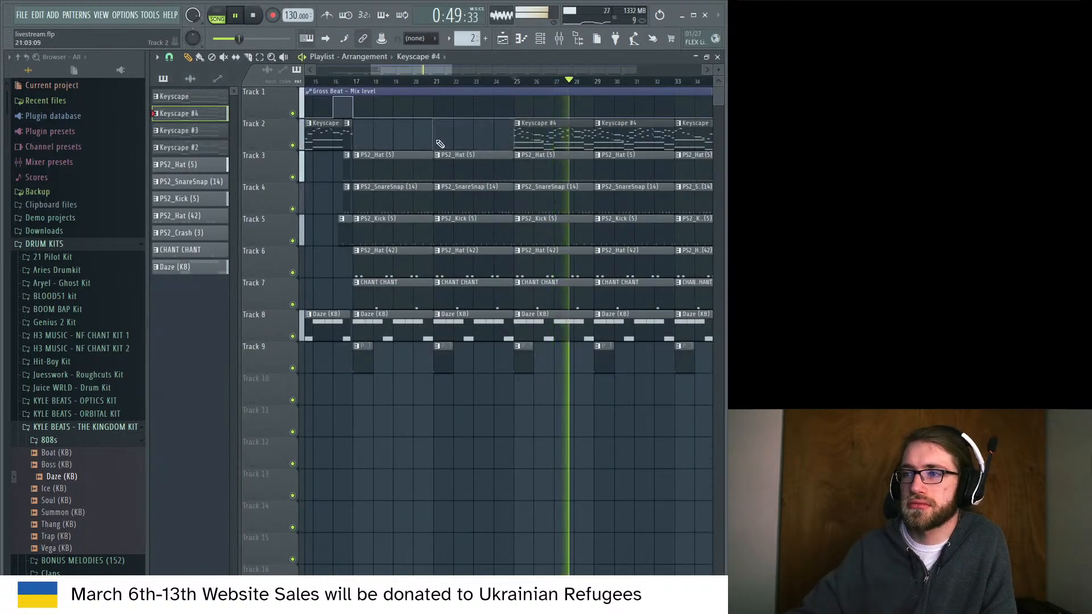
{"action": "left_click_drag", "start_coordinate": [390, 146], "coordinate": [380, 147]}
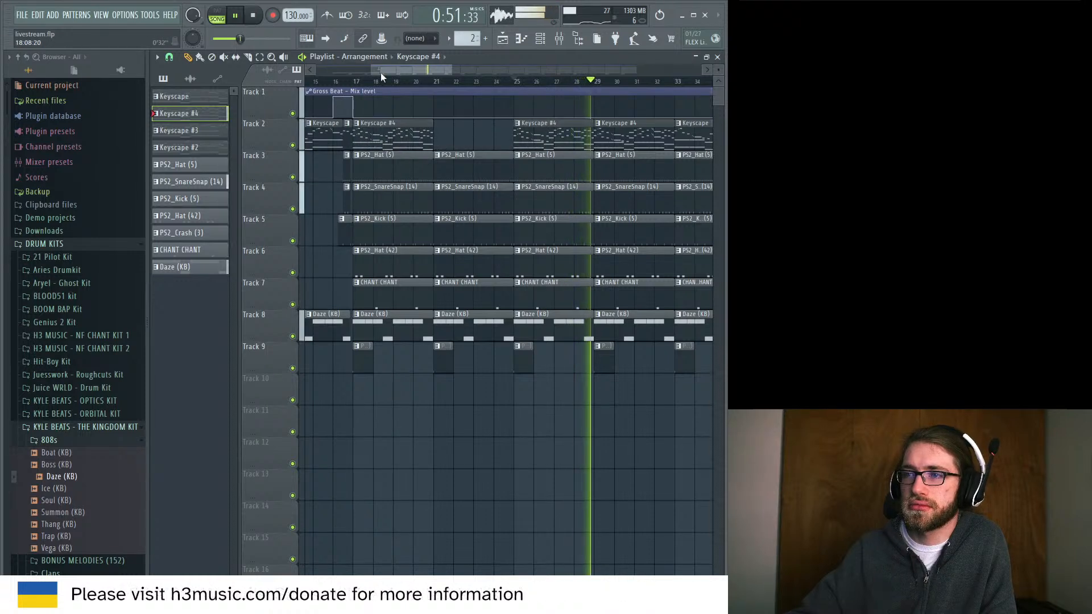
Play the song from its start and place a Keyscape #4 clip at bar 21 on Track 2.
{"action": "scroll", "coordinate": [379, 72], "scroll_direction": "up", "scroll_amount": 5}
{"action": "key", "text": "space"}
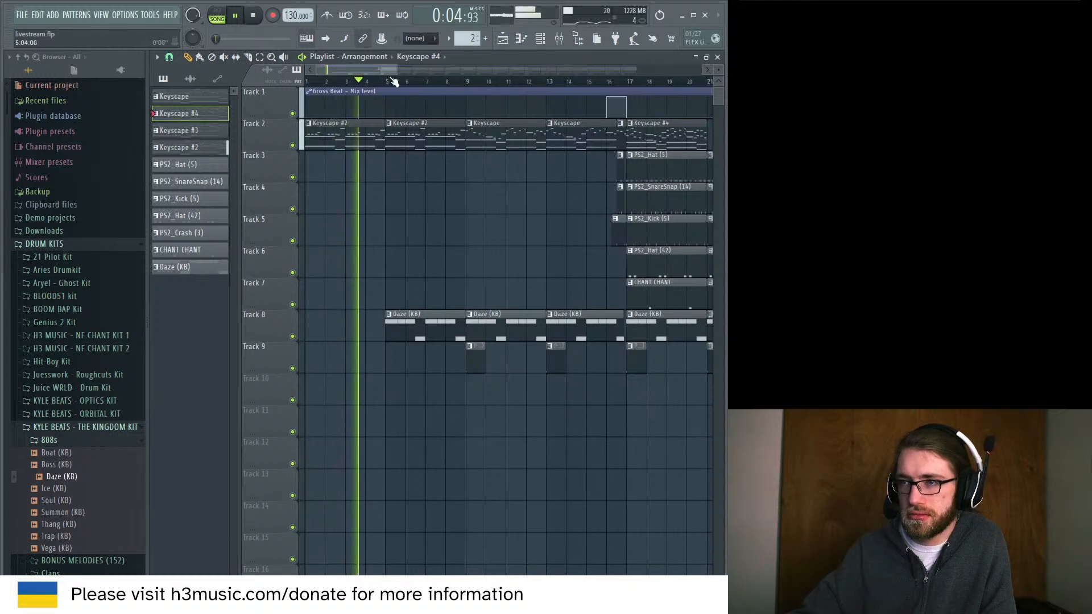
{"action": "left_click_drag", "start_coordinate": [397, 70], "coordinate": [468, 74]}
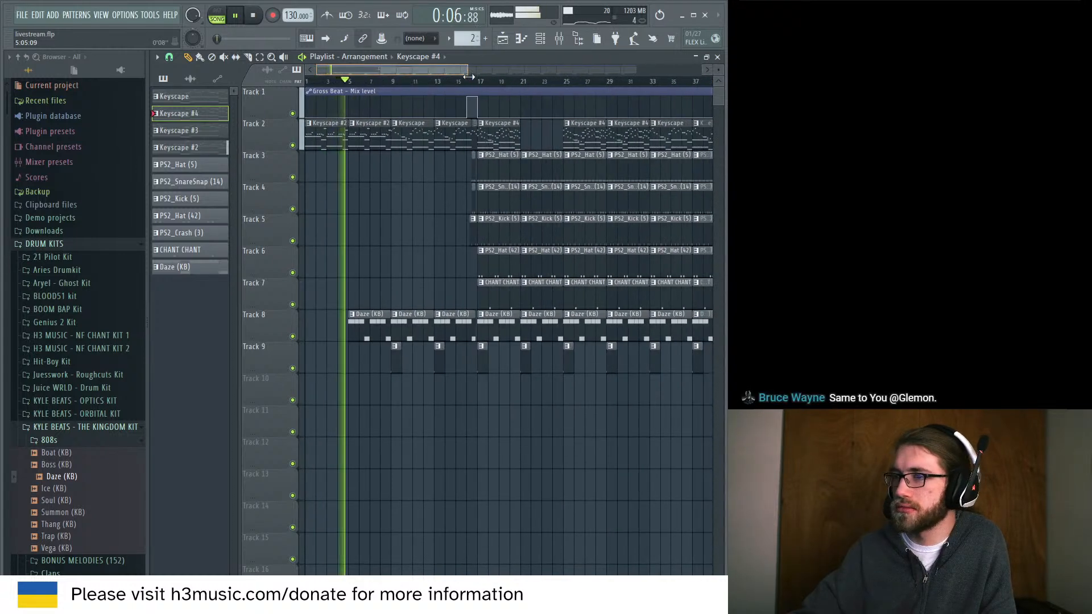
{"action": "left_click", "coordinate": [533, 134]}
{"action": "left_click_drag", "start_coordinate": [533, 135], "coordinate": [542, 134]}
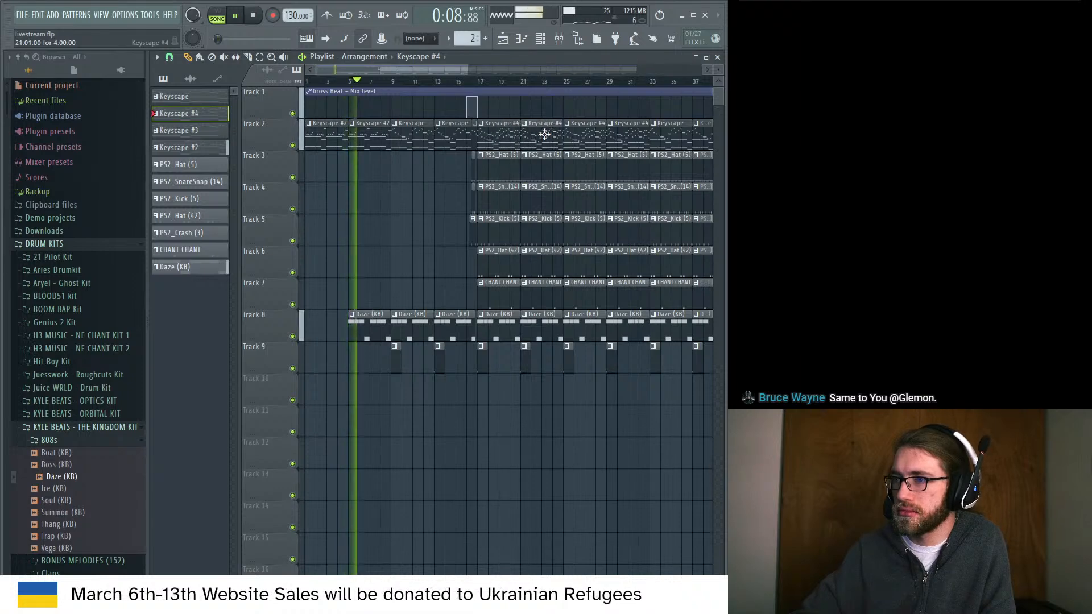
Set the playlist snap to Bar and try a PS2_Hat (42) clip at bar 9 on Track 6.
{"action": "left_click", "coordinate": [169, 58]}
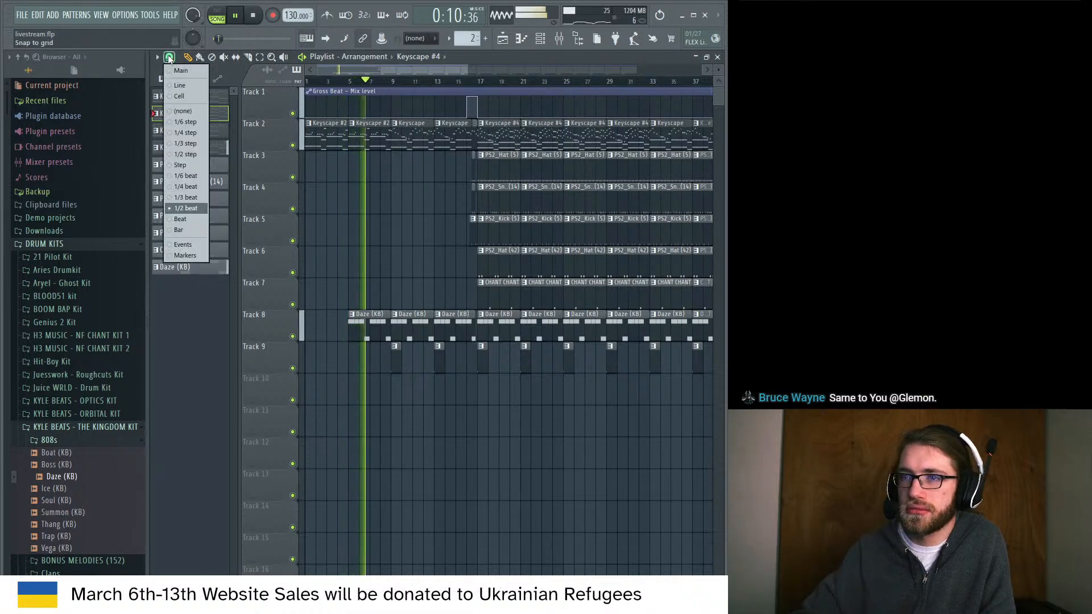
{"action": "left_click", "coordinate": [178, 232]}
{"action": "left_click", "coordinate": [486, 259]}
{"action": "mouse_move", "coordinate": [419, 258]}
{"action": "left_mouse_down"}
{"action": "mouse_move", "coordinate": [369, 262]}
{"action": "mouse_move", "coordinate": [407, 261]}
{"action": "left_mouse_up"}
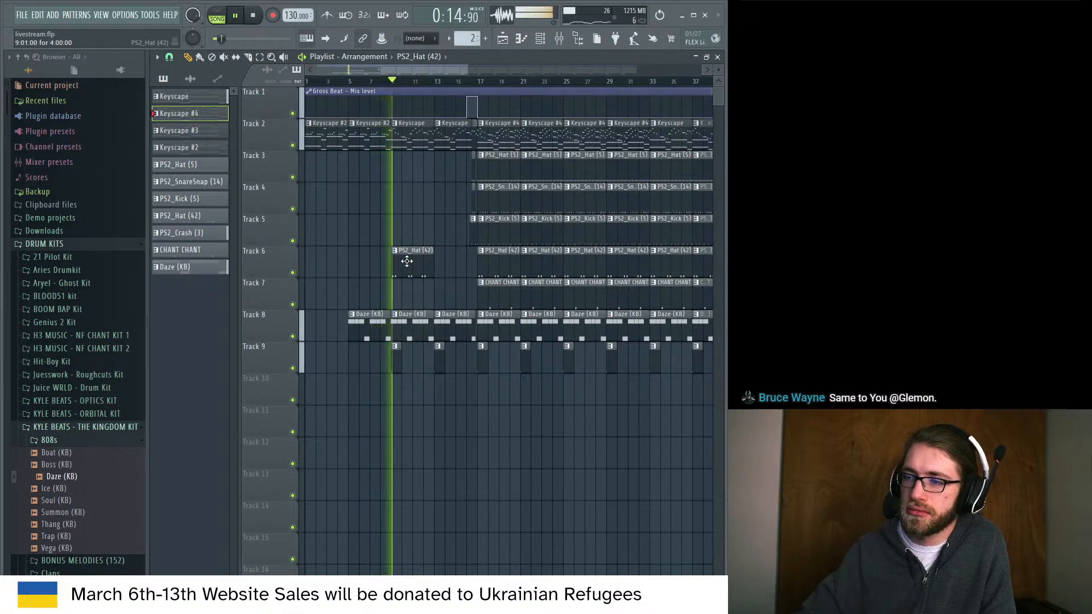
{"action": "right_click", "coordinate": [407, 261]}
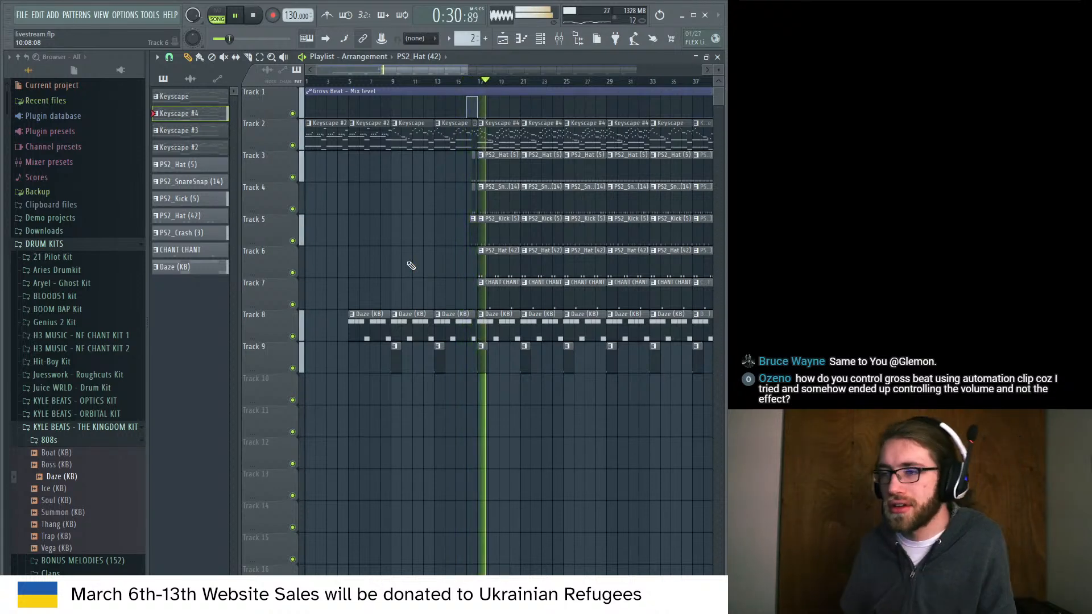
Save the project.
{"action": "key", "text": "ctrl+s"}
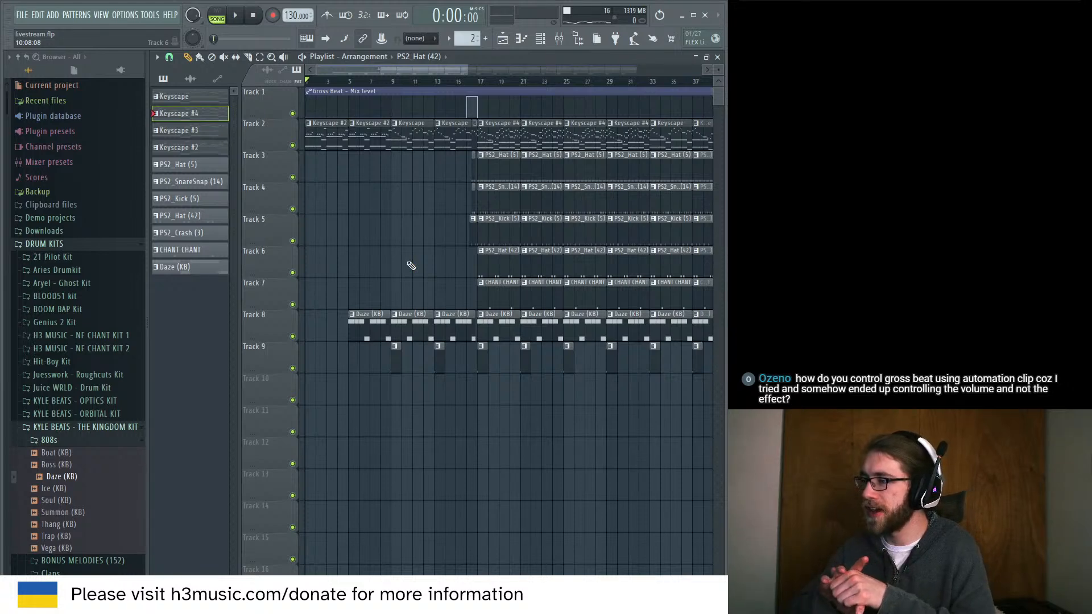
Try the 1/6 Bt Gate volume preset in the Master track's Gross Beat from bar 16, and set the volume slot back to Empty.
{"action": "left_click", "coordinate": [563, 41]}
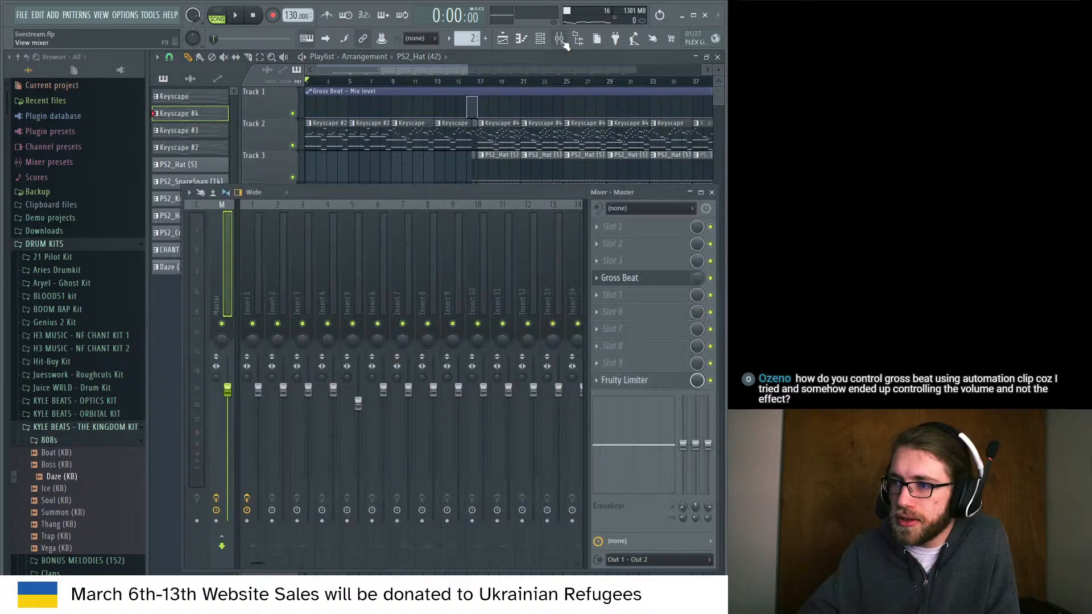
{"action": "left_click", "coordinate": [637, 280]}
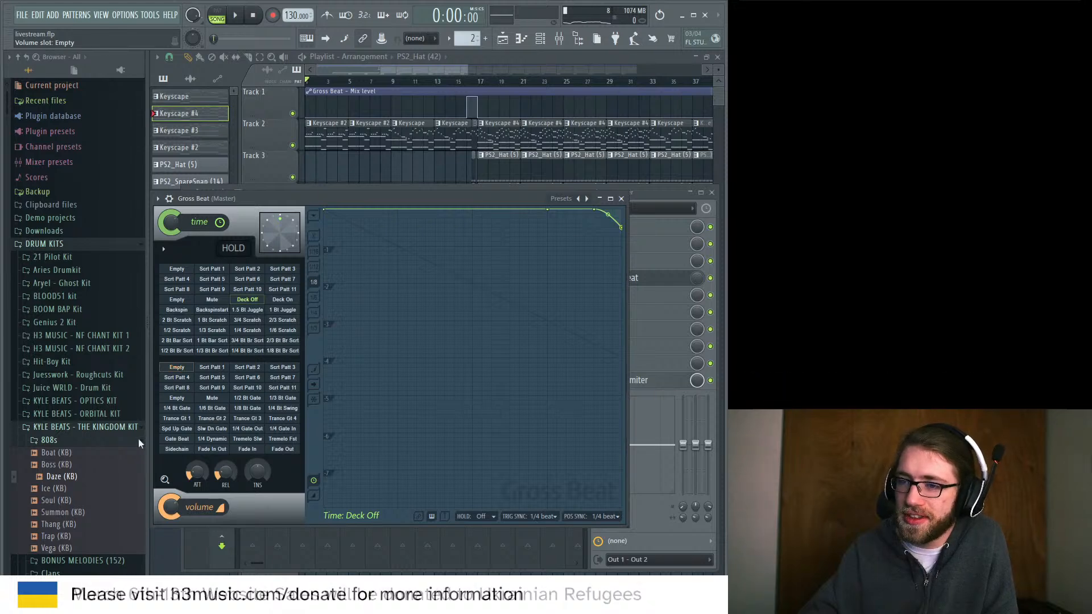
{"action": "left_click", "coordinate": [213, 408]}
{"action": "key", "text": "space"}
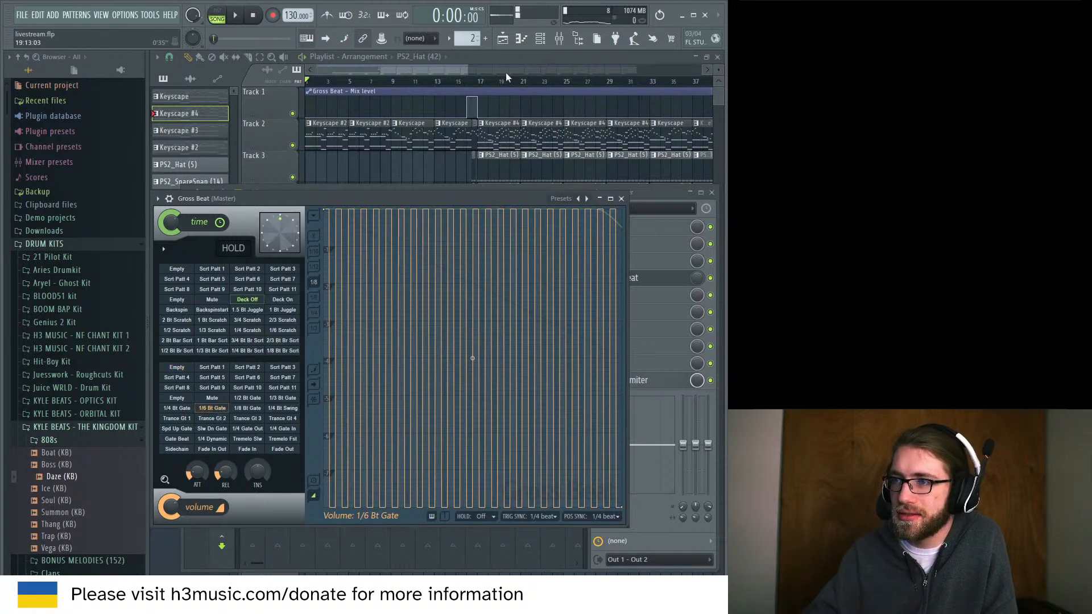
{"action": "left_click", "coordinate": [466, 81]}
{"action": "left_click", "coordinate": [559, 39]}
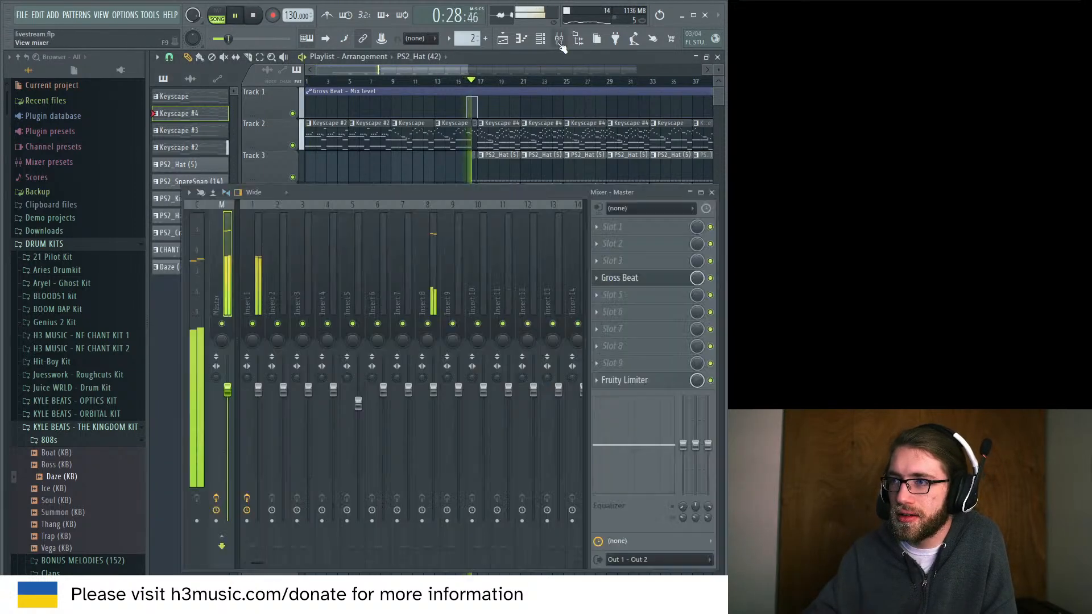
{"action": "left_click", "coordinate": [640, 278]}
{"action": "key", "text": "space"}
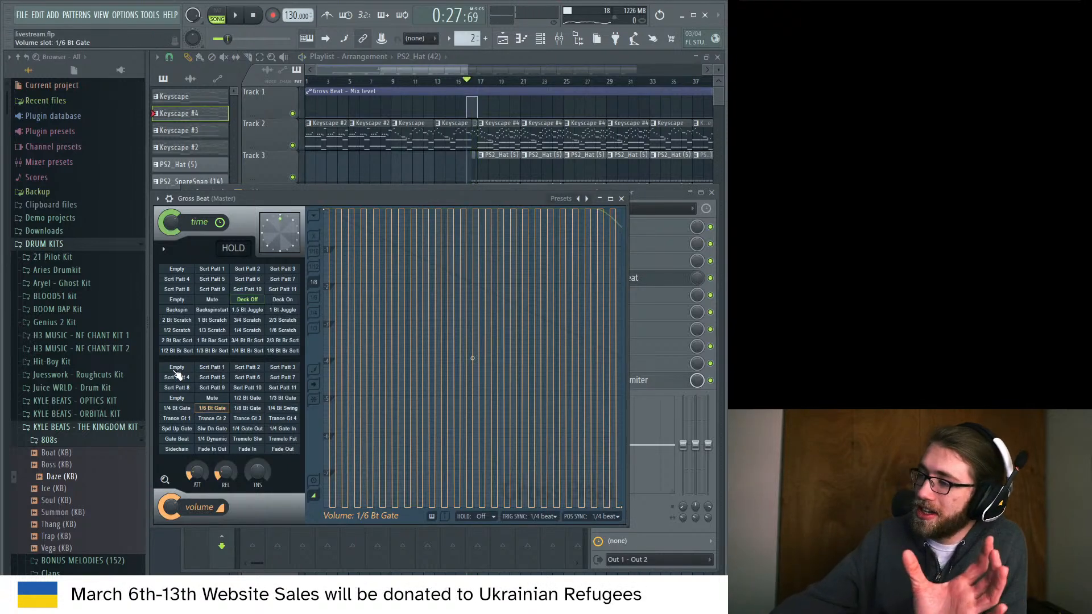
{"action": "left_click", "coordinate": [177, 367]}
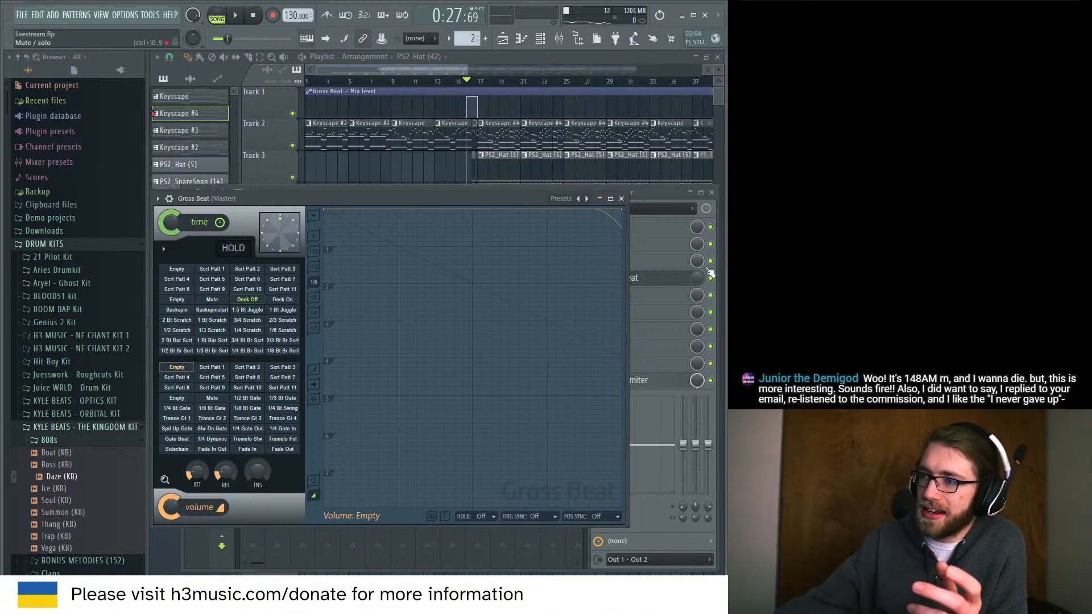
Solo Track 2, re-enable the Gross Beat automation on Track 1, and play the transition from bar 16.
{"action": "left_click", "coordinate": [669, 201]}
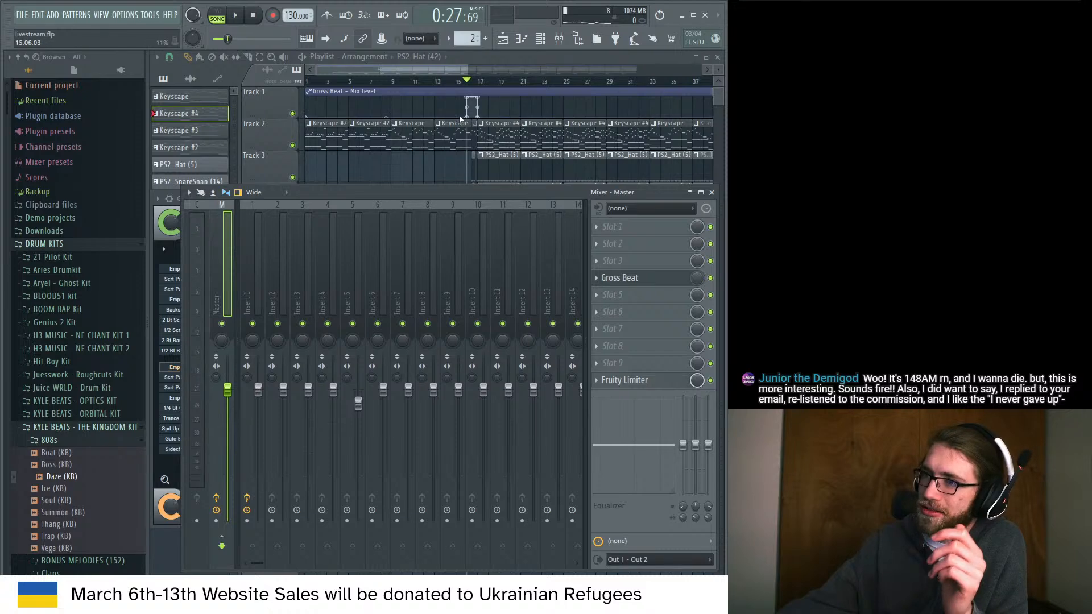
{"action": "left_click_drag", "start_coordinate": [468, 70], "coordinate": [405, 70]}
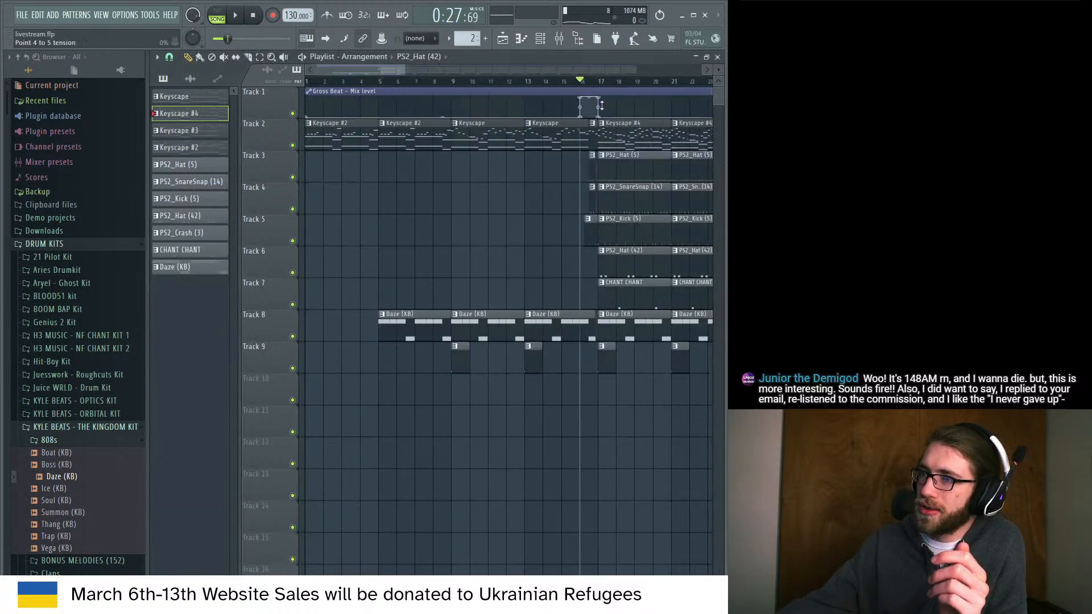
{"action": "right_click", "coordinate": [293, 145]}
{"action": "key", "text": "space"}
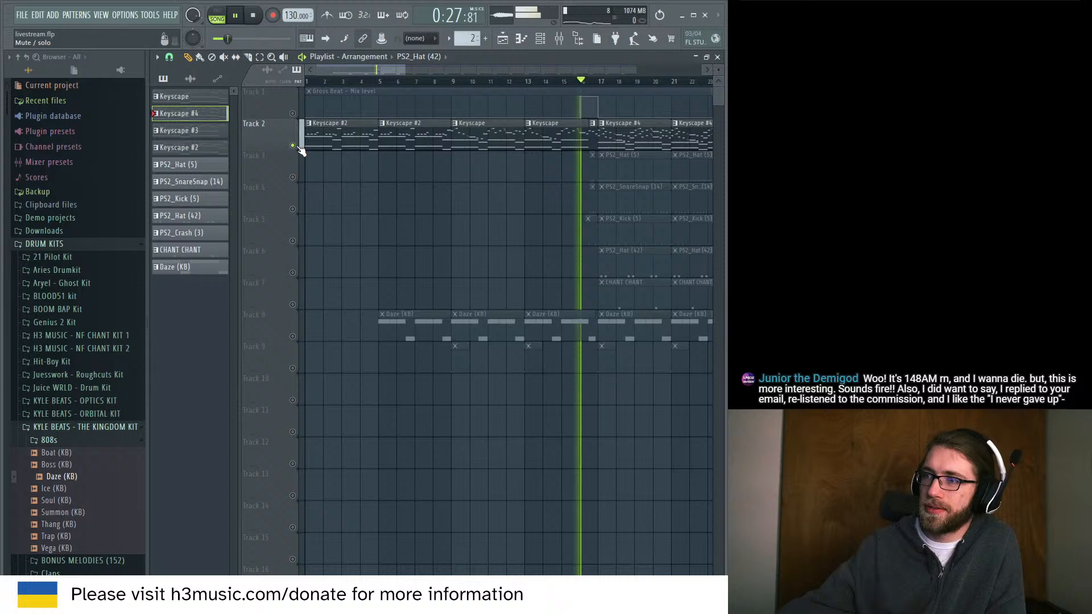
{"action": "left_click", "coordinate": [292, 114]}
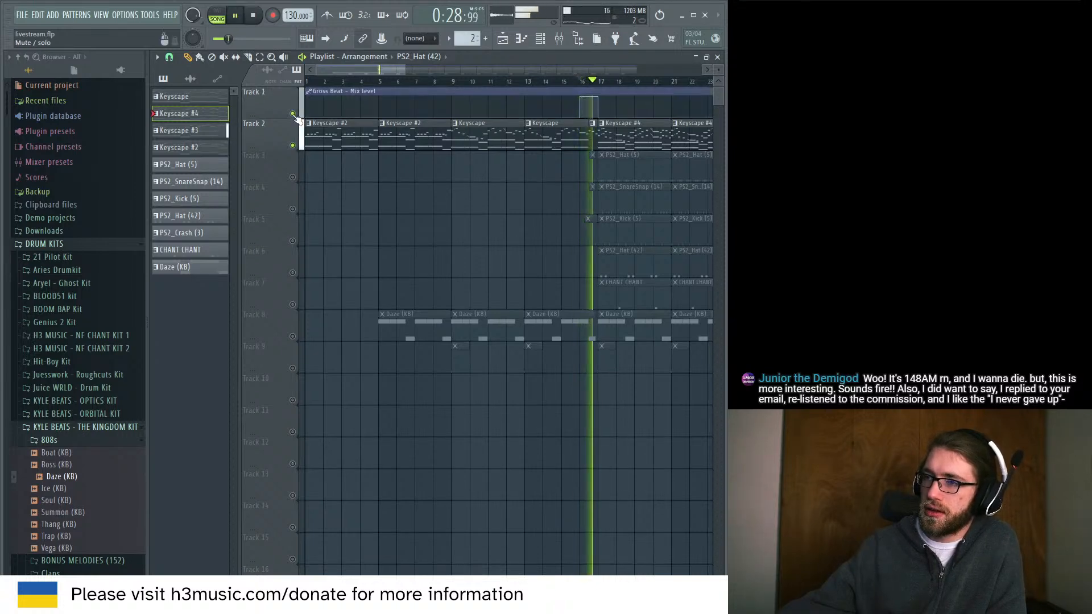
{"action": "key", "text": "space"}
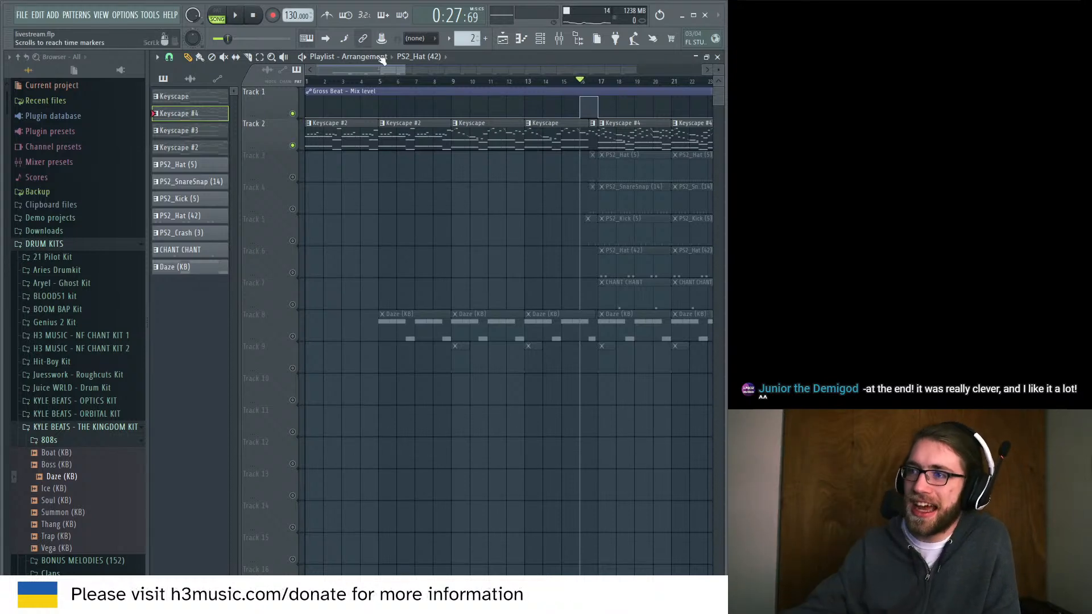
Examine the Deck Off time envelope in the Master track's Gross Beat and return to the playlist.
{"action": "key", "text": "F9"}
{"action": "left_click", "coordinate": [621, 278]}
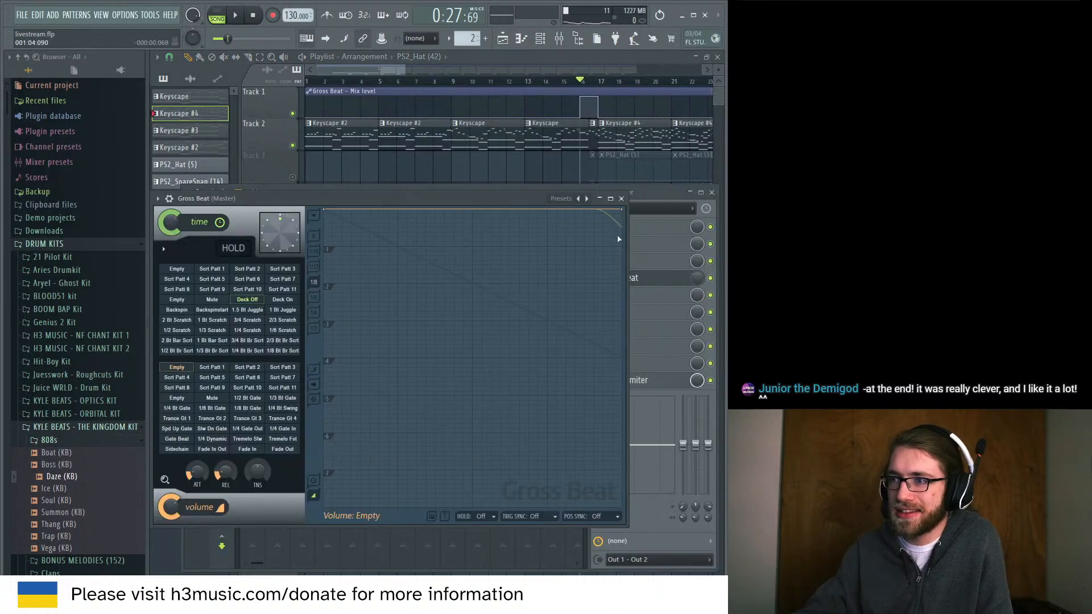
{"action": "left_click", "coordinate": [240, 300]}
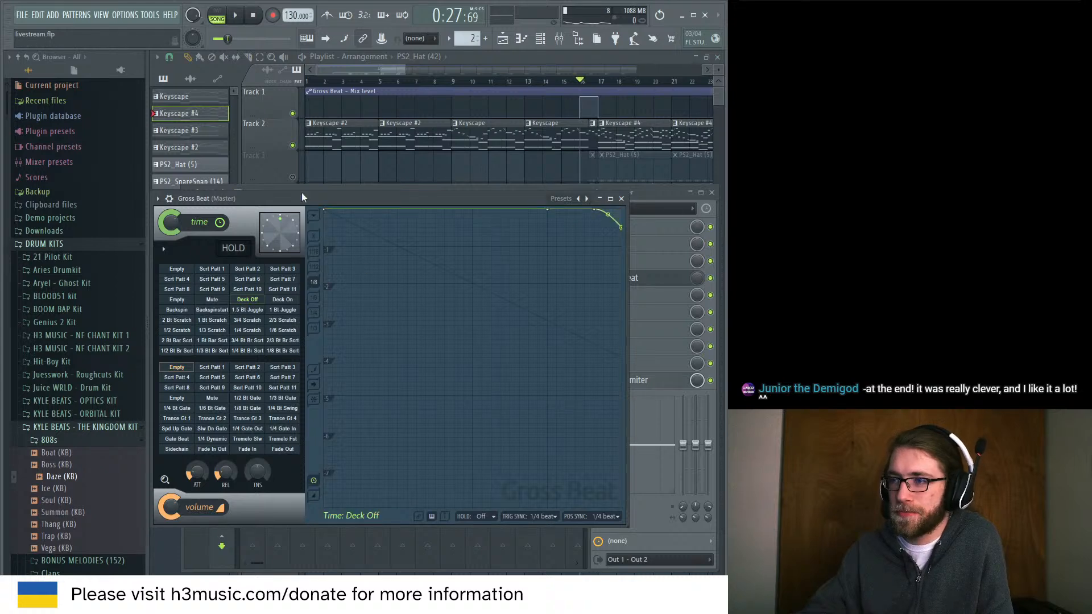
{"action": "left_click", "coordinate": [375, 70]}
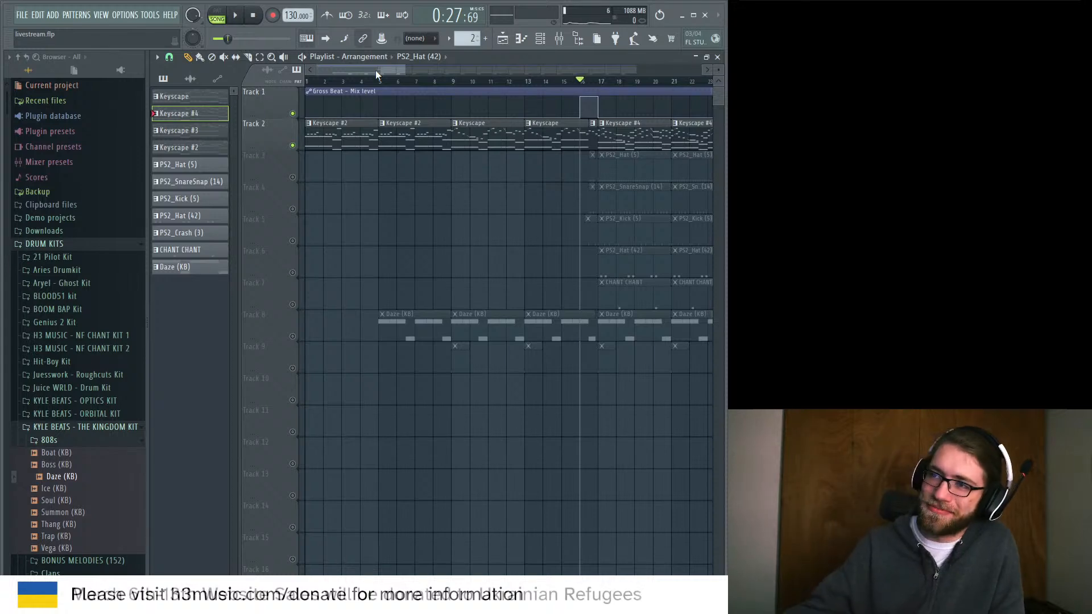
Unmute all the playlist tracks and play the full arrangement from bar 16.
{"action": "scroll", "coordinate": [421, 84], "scroll_direction": "down", "scroll_amount": 2}
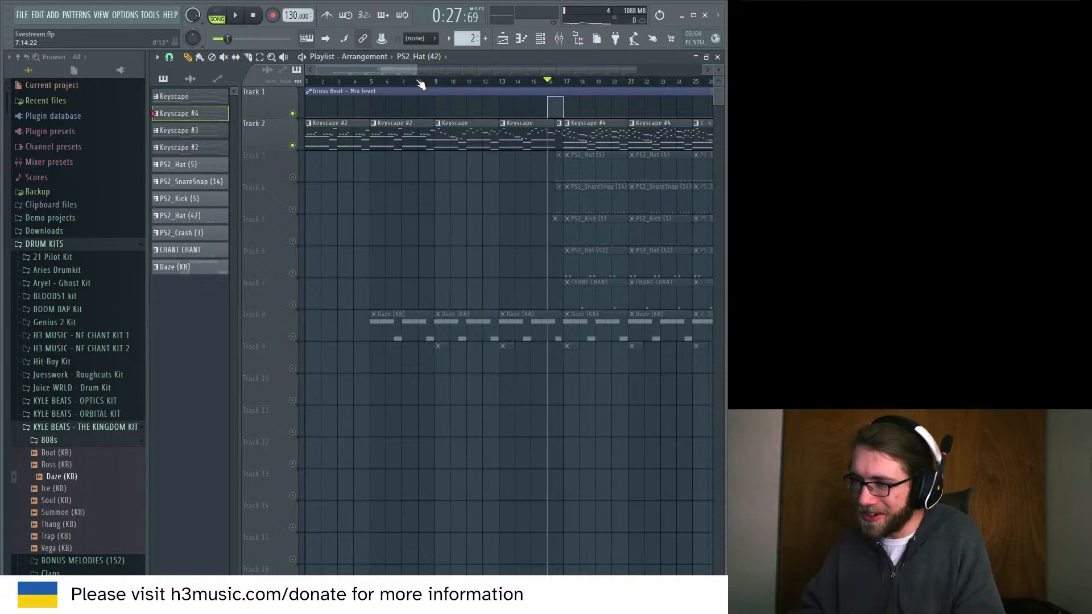
{"action": "left_click_drag", "start_coordinate": [417, 70], "coordinate": [426, 69]}
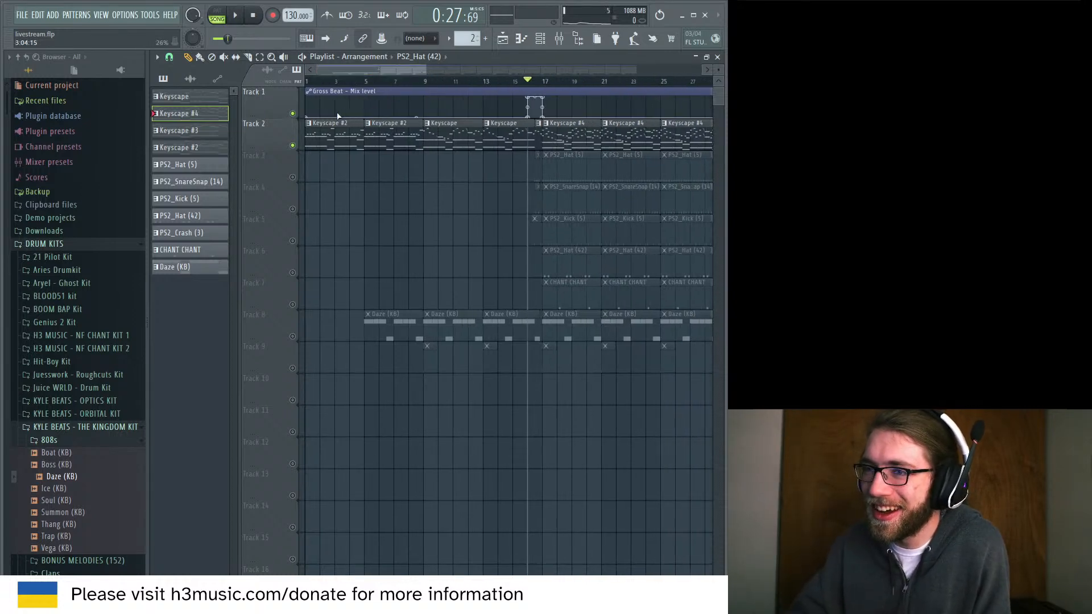
{"action": "left_click", "coordinate": [296, 155], "text": "ctrl"}
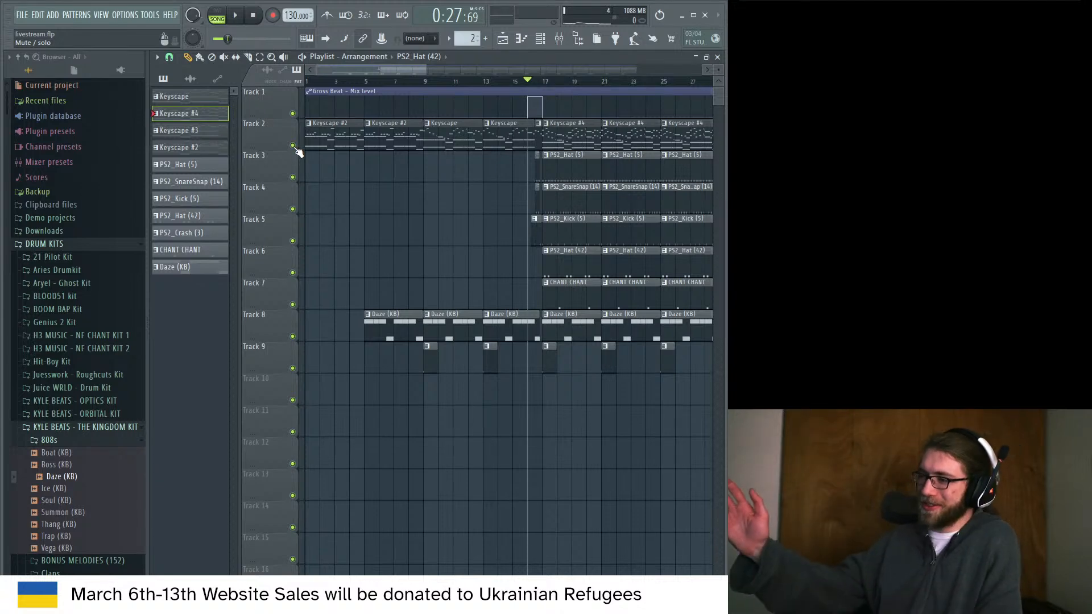
{"action": "key", "text": "space"}
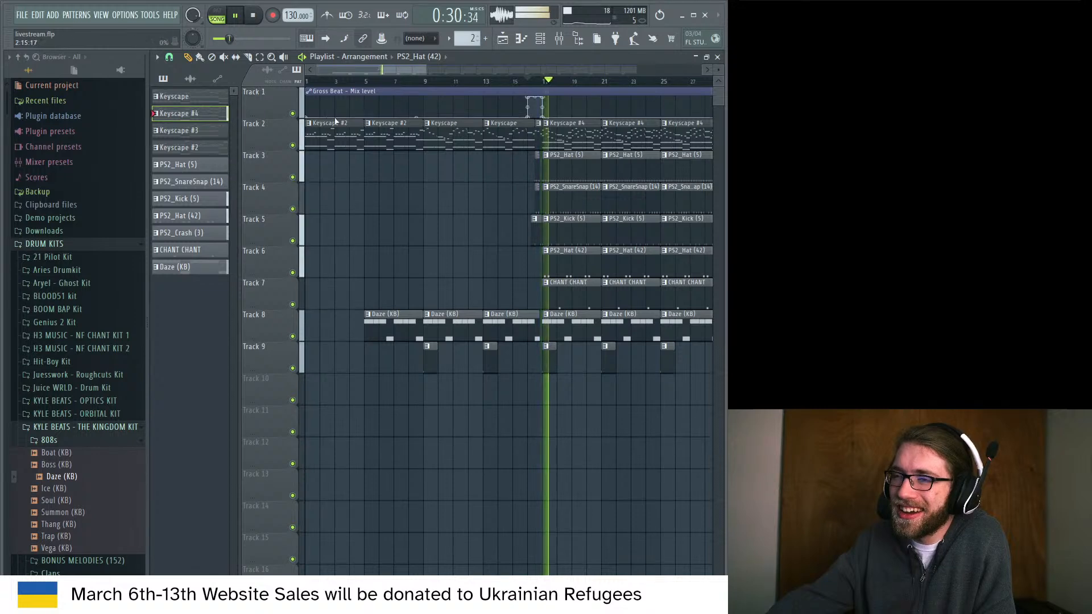
Set the playlist snap to Beat.
{"action": "left_click_drag", "start_coordinate": [390, 71], "coordinate": [421, 78]}
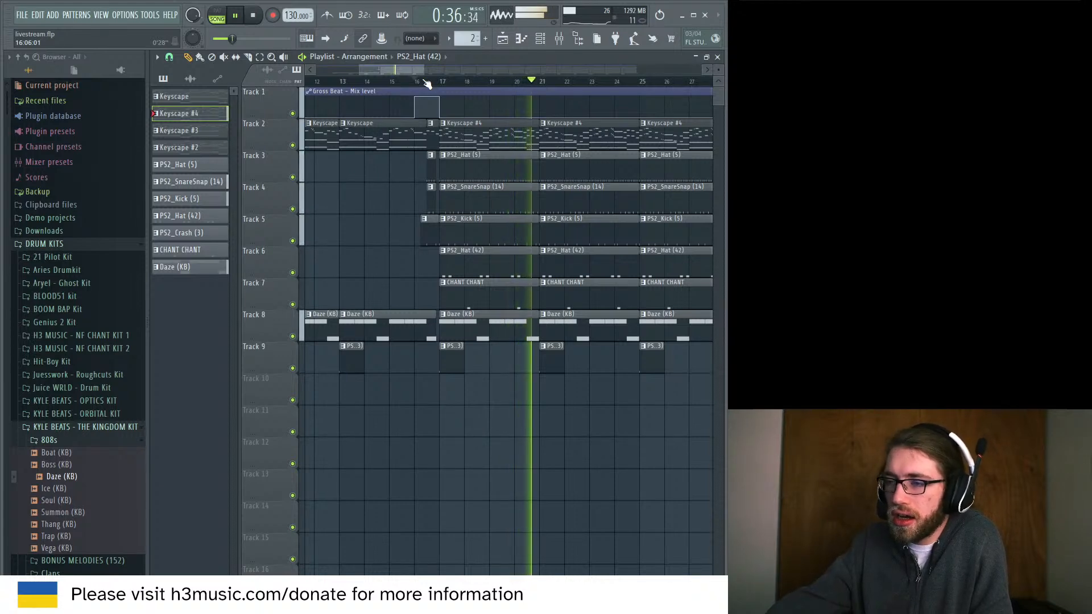
{"action": "left_click_drag", "start_coordinate": [411, 73], "coordinate": [433, 73]}
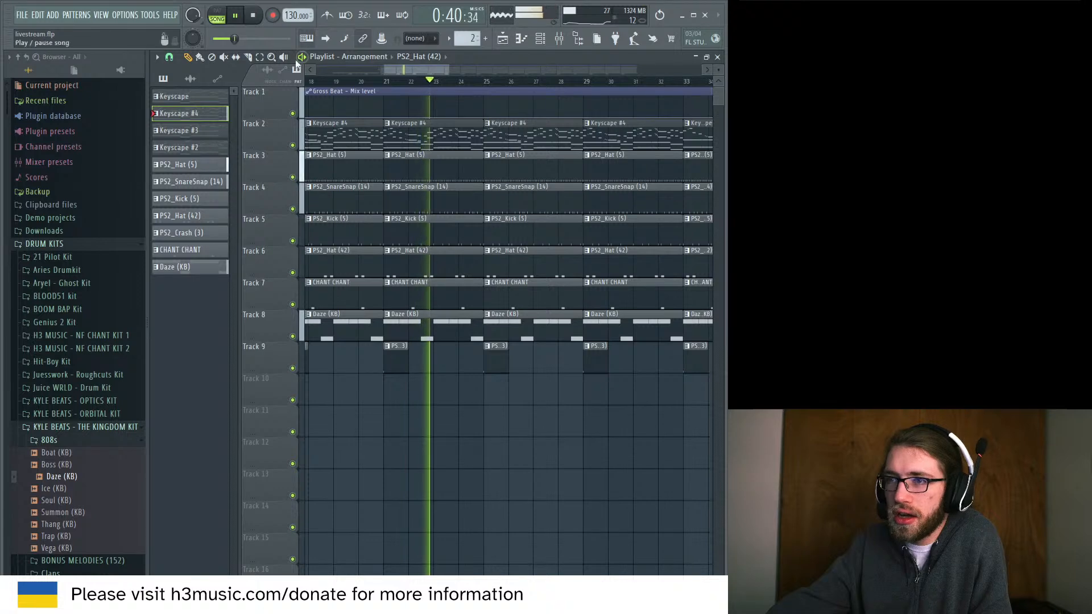
{"action": "left_click", "coordinate": [170, 57]}
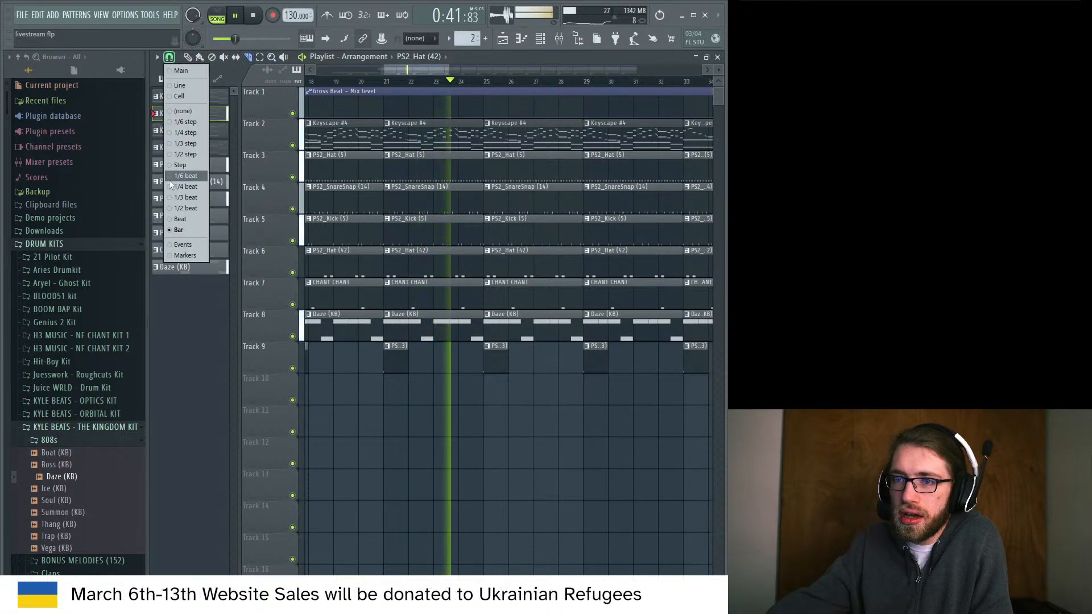
{"action": "left_click", "coordinate": [176, 214]}
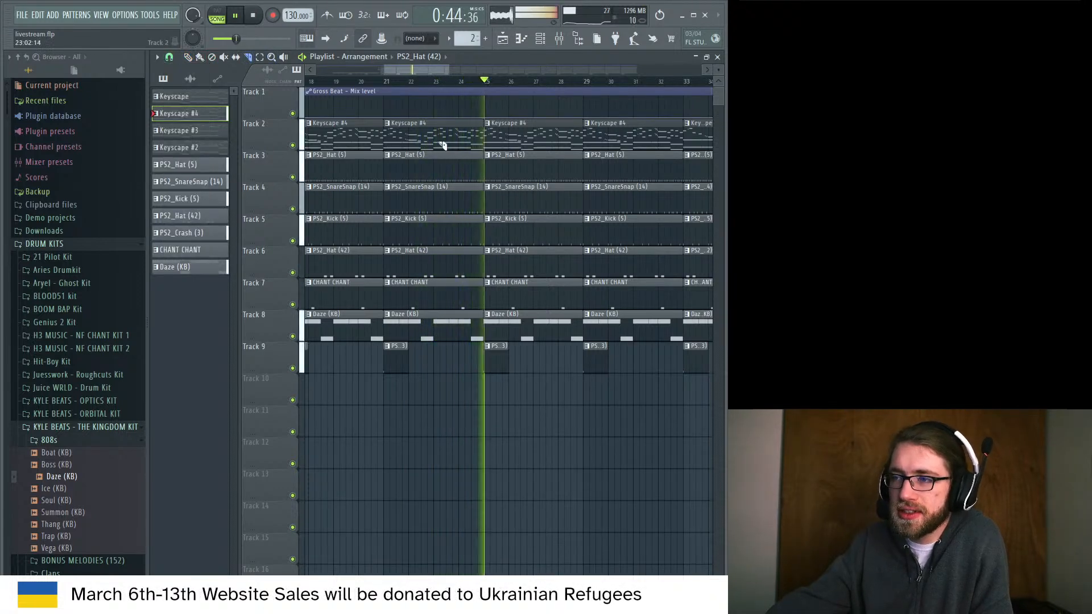
Slice the clips on Tracks 2–8 before the last beat of bar 24 and delete the sliced-off pieces.
{"action": "key", "text": "space"}
{"action": "left_click_drag", "start_coordinate": [448, 71], "coordinate": [421, 73]}
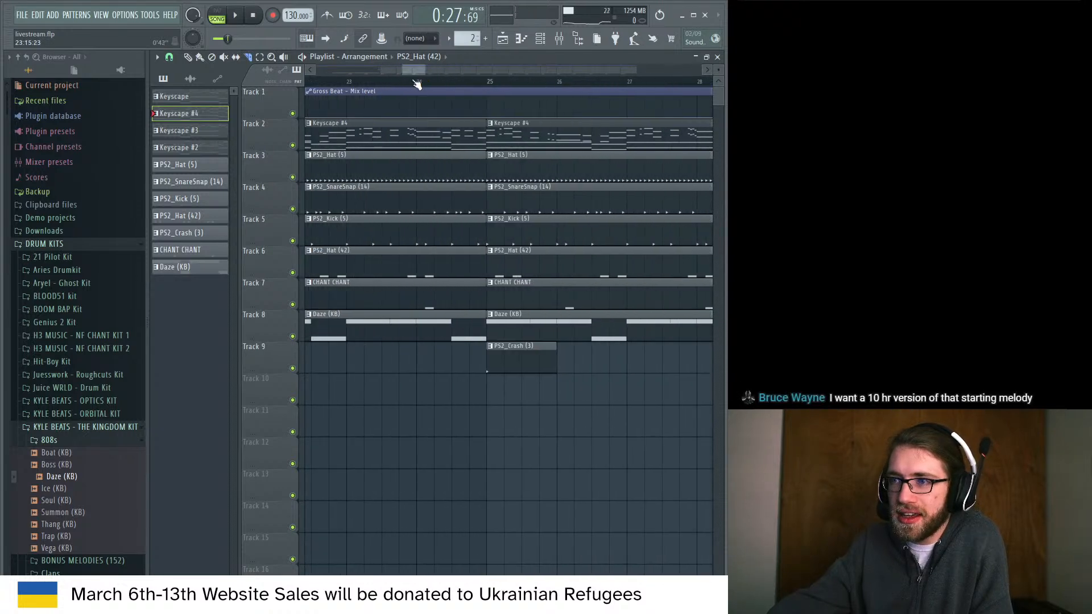
{"action": "left_click", "coordinate": [416, 81]}
{"action": "key", "text": "space"}
{"action": "key", "text": "space"}
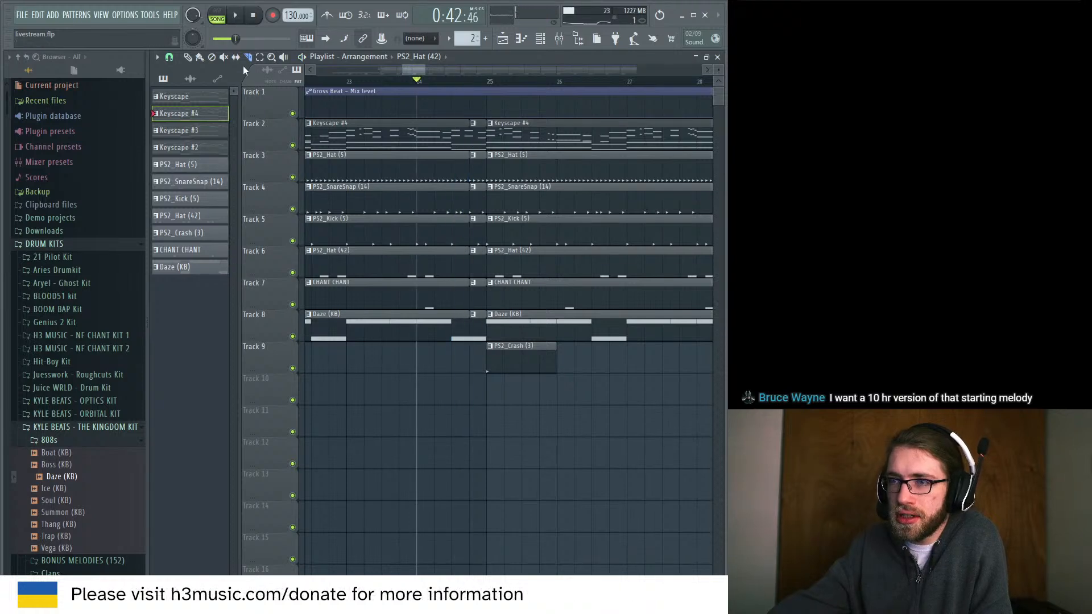
{"action": "left_click_drag", "start_coordinate": [479, 181], "coordinate": [474, 299]}
{"action": "key", "text": "Delete"}
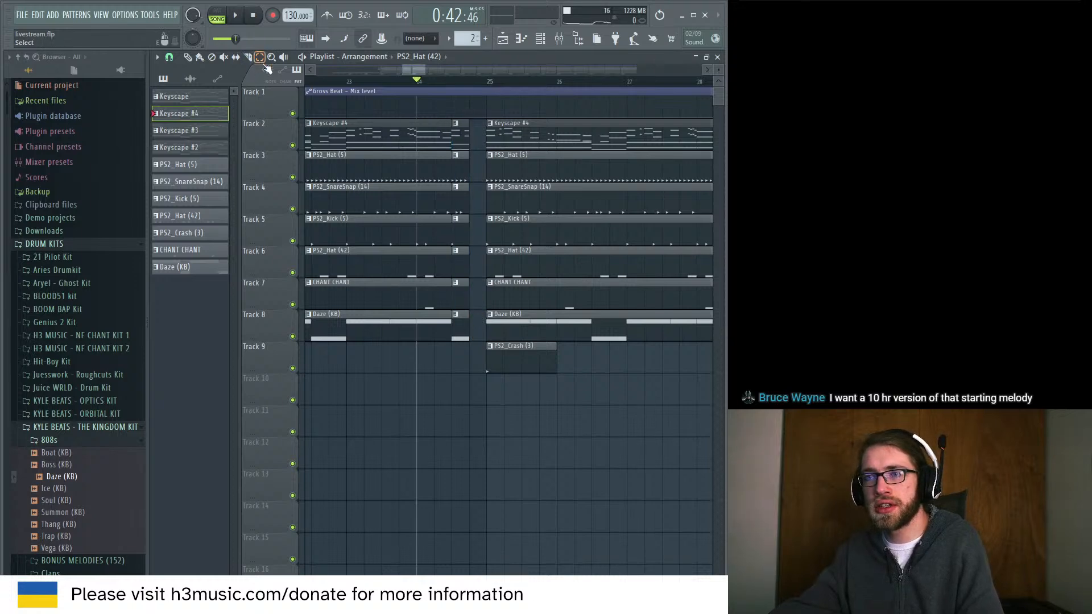
Try copying the sliced third beat of bar 24 on Tracks 2–8 into the fourth beat, and play it from bar 24.
{"action": "left_click_drag", "start_coordinate": [476, 331], "coordinate": [476, 332]}
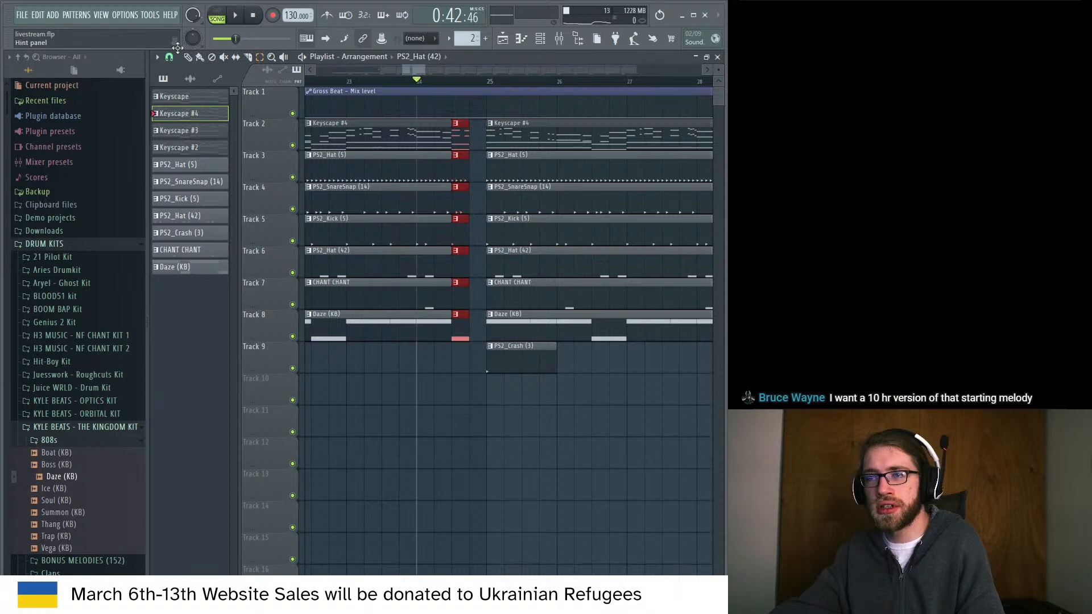
{"action": "left_click_drag", "start_coordinate": [456, 133], "coordinate": [475, 134]}
{"action": "key", "text": "space"}
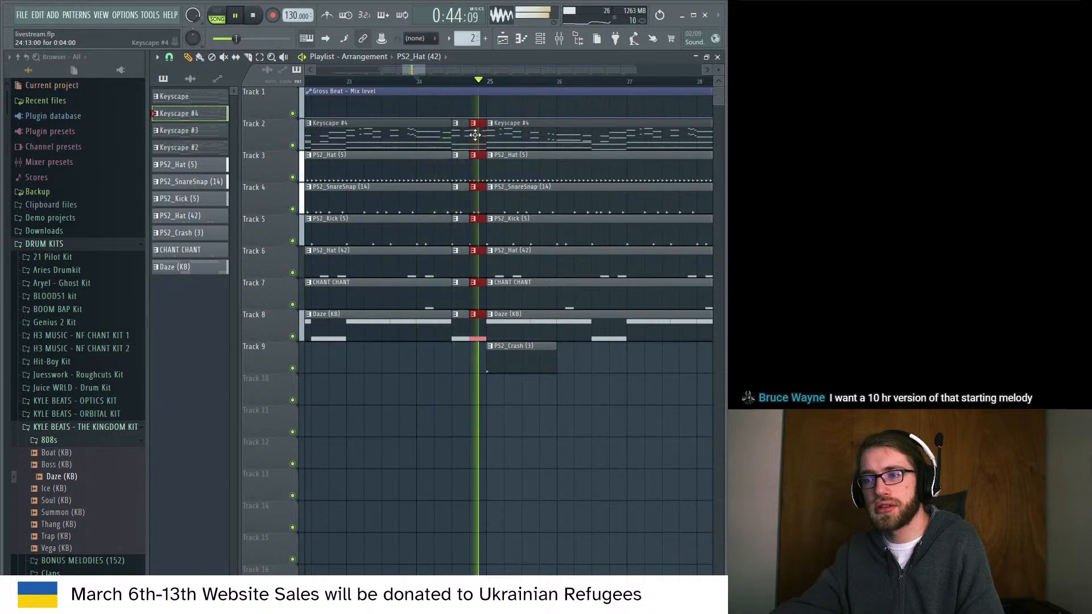
Stop playback and delete the clip pieces on Tracks 2–8 across the last two beats of bar 24.
{"action": "key", "text": "space"}
{"action": "key", "text": "Delete"}
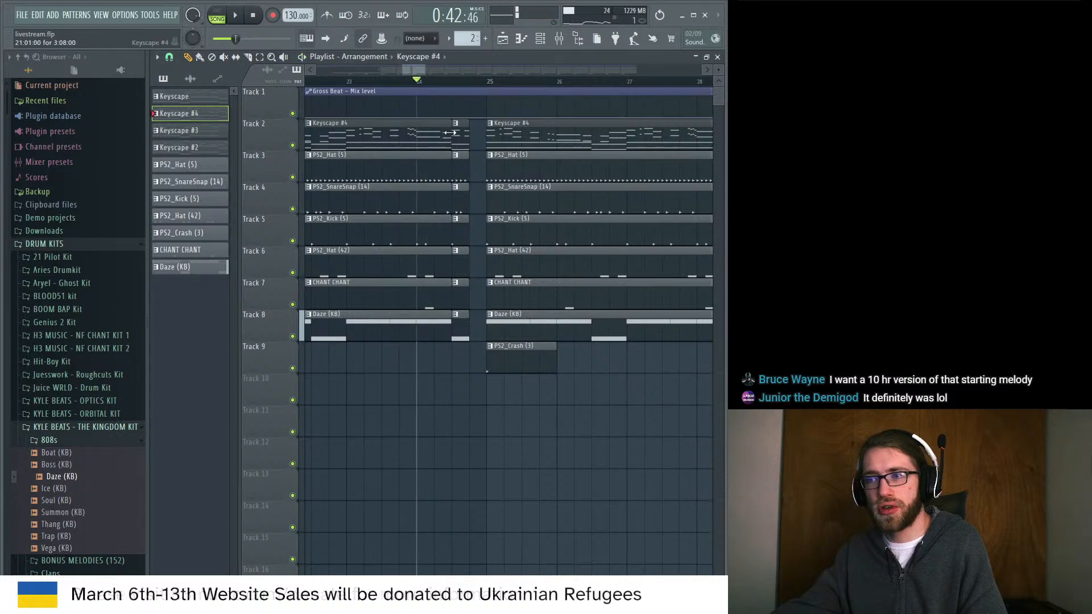
{"action": "left_click_drag", "start_coordinate": [449, 132], "coordinate": [431, 134]}
{"action": "left_click_drag", "start_coordinate": [464, 344], "coordinate": [469, 193]}
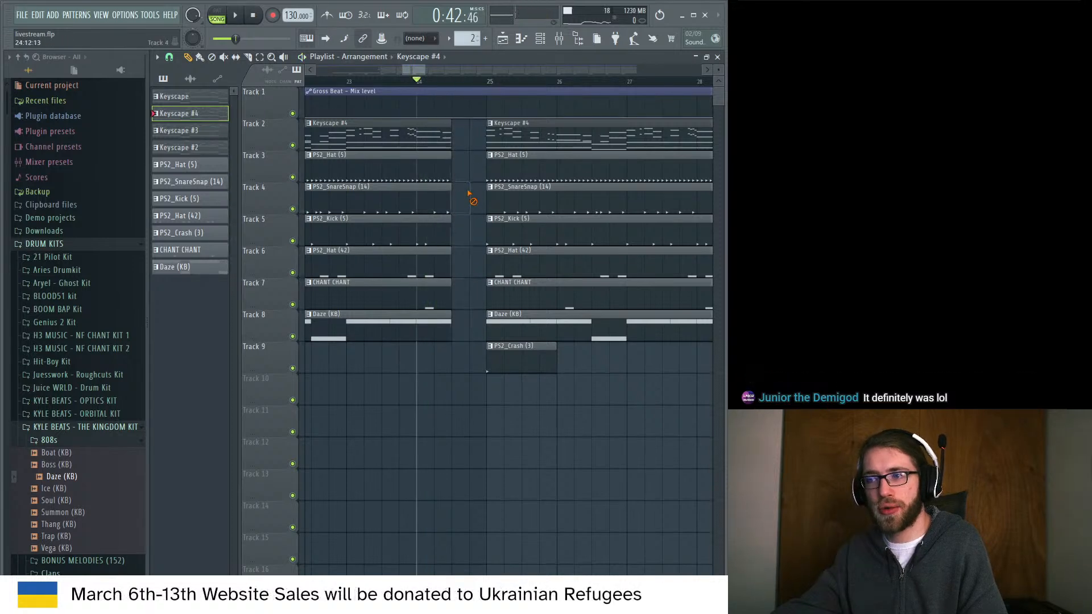
Select the shortened clips on Tracks 2–8 and extend them together to the start of bar 25.
{"action": "left_click_drag", "start_coordinate": [446, 140], "coordinate": [418, 353]}
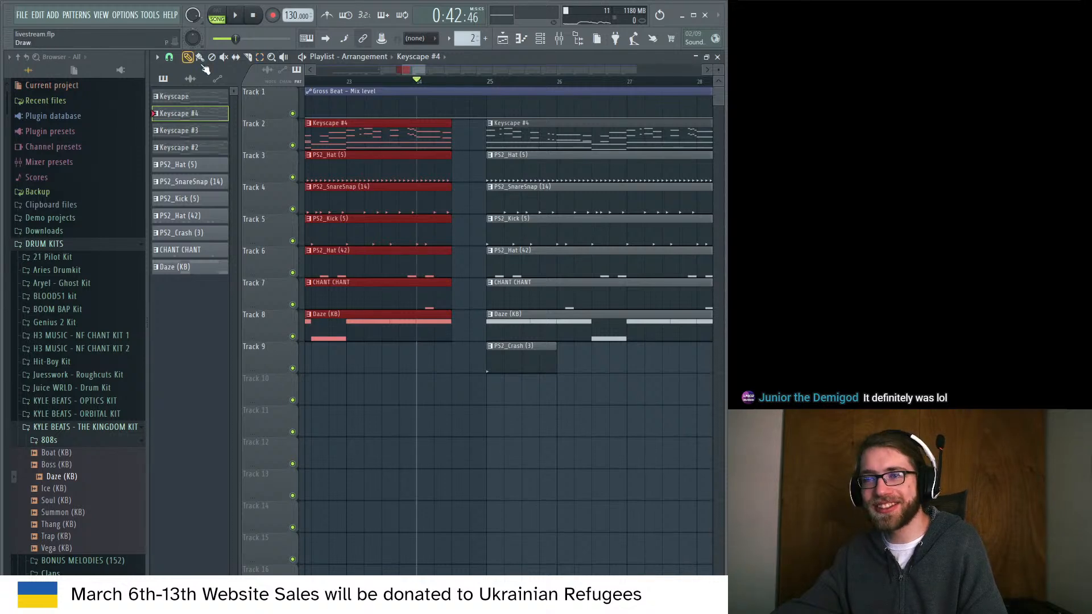
{"action": "left_click_drag", "start_coordinate": [452, 136], "coordinate": [482, 138]}
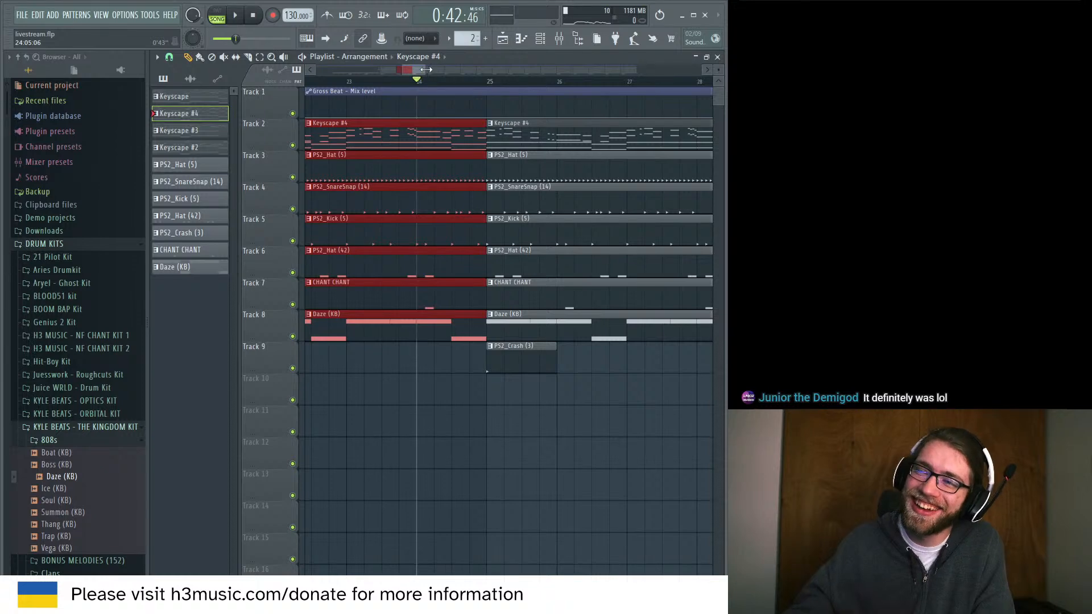
Start playback and delete the Keyscape #4 clips at bars 25 and 29 on Track 2.
{"action": "left_click_drag", "start_coordinate": [428, 71], "coordinate": [457, 71]}
{"action": "key", "text": "space"}
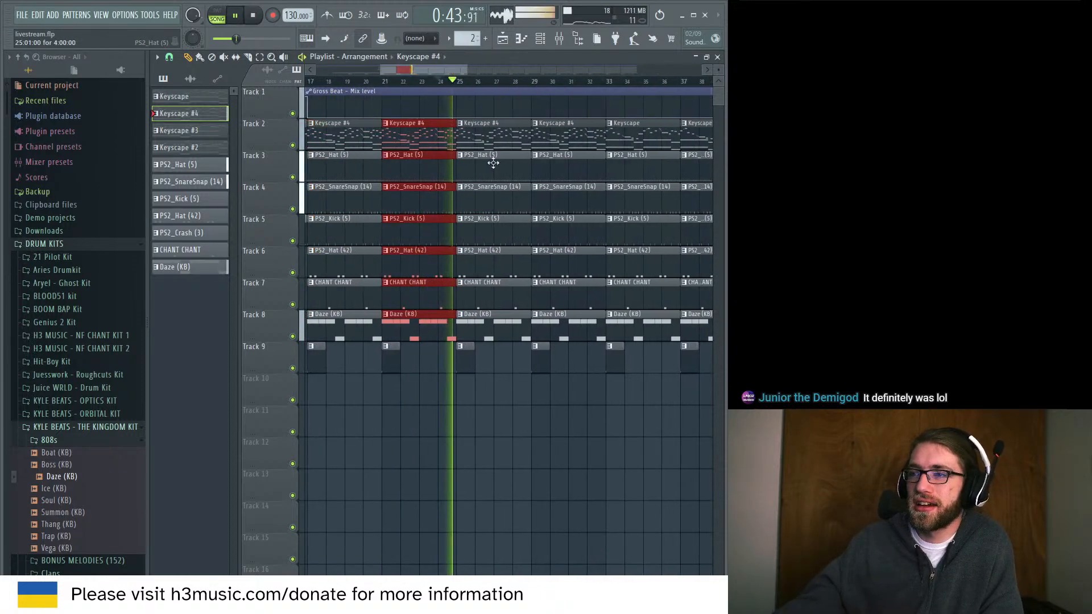
{"action": "right_click", "coordinate": [493, 141]}
{"action": "right_click", "coordinate": [571, 140]}
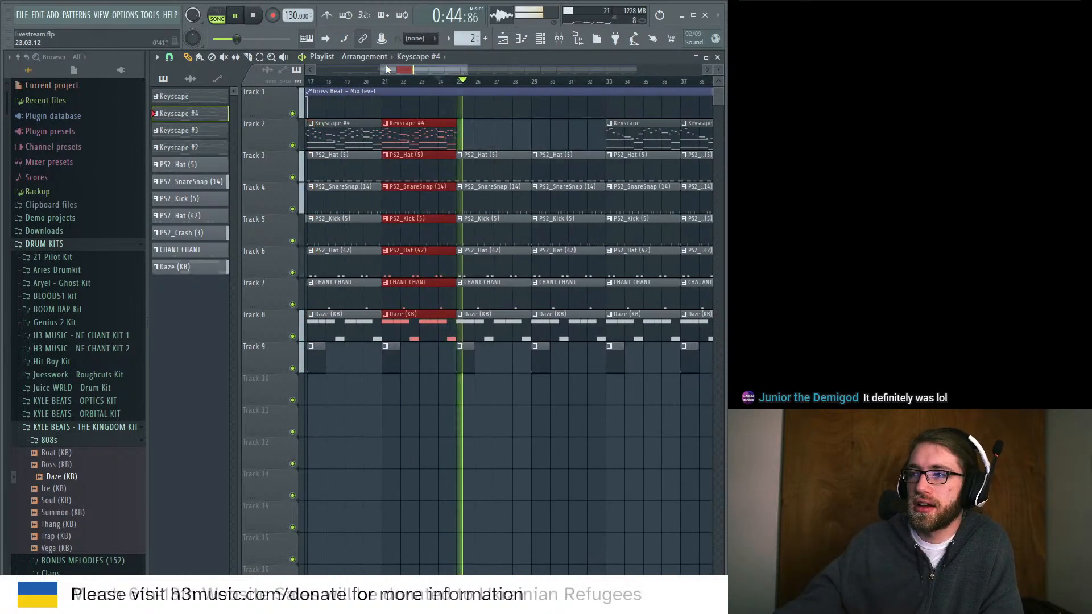
{"action": "left_click", "coordinate": [222, 101]}
{"action": "left_click", "coordinate": [534, 139]}
{"action": "right_click", "coordinate": [537, 139]}
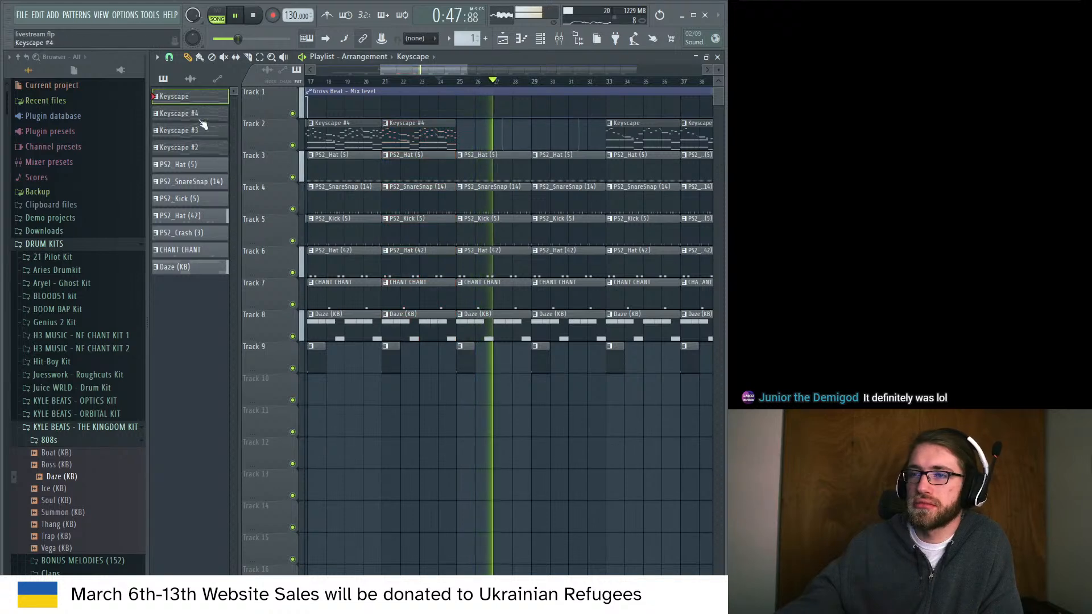
{"action": "left_click", "coordinate": [190, 131]}
{"action": "left_click", "coordinate": [214, 115]}
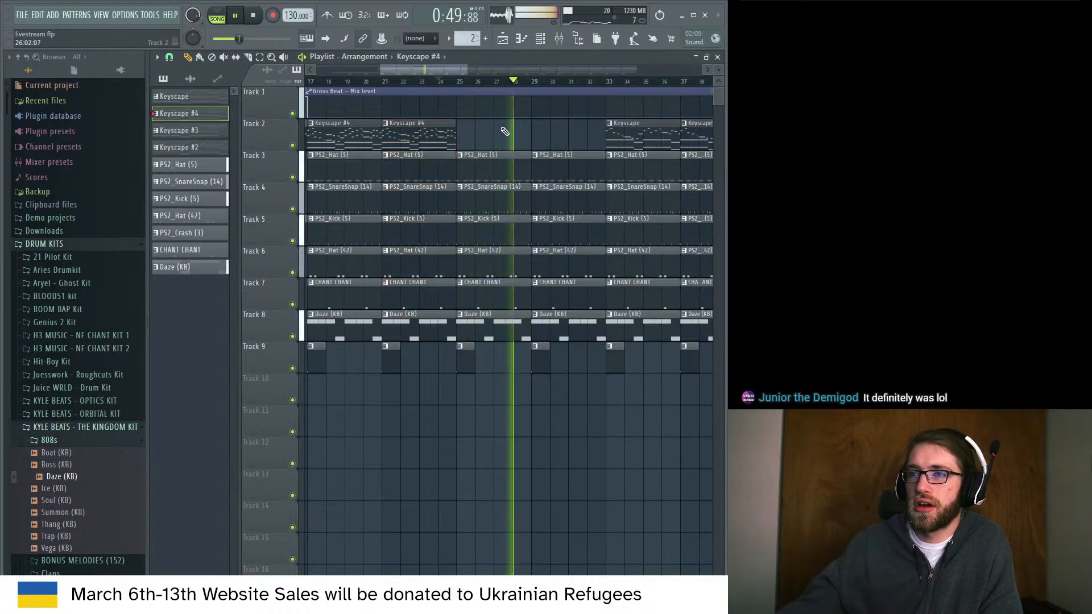
{"action": "left_click", "coordinate": [538, 132]}
{"action": "right_click", "coordinate": [585, 127]}
Place a Keyscape #2 clip on Track 2 and align its start with bar 25.
{"action": "left_click", "coordinate": [194, 149]}
{"action": "left_click", "coordinate": [482, 133]}
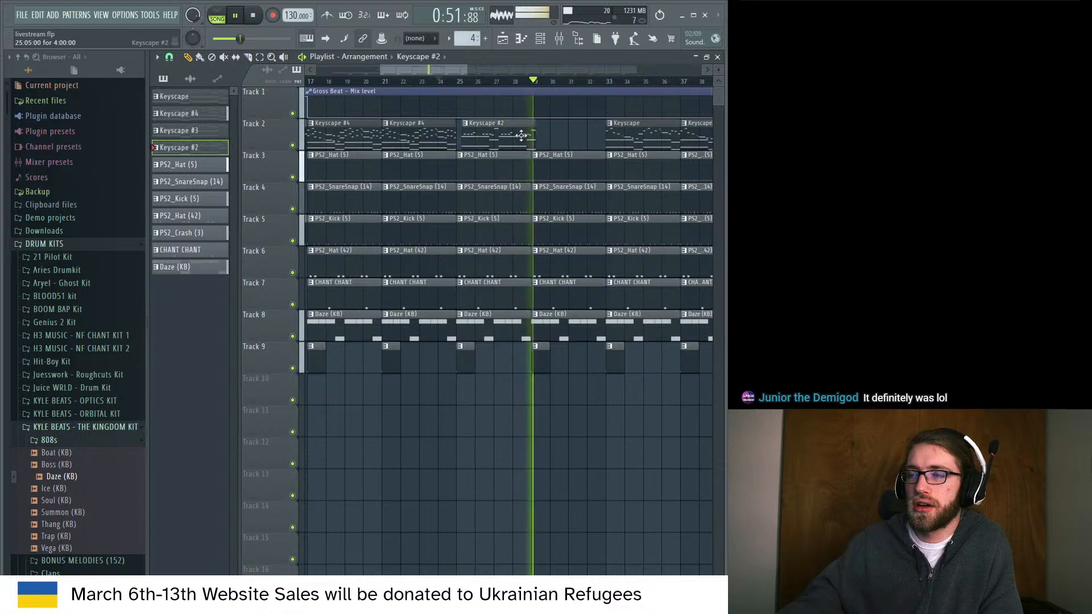
{"action": "left_click_drag", "start_coordinate": [538, 135], "coordinate": [517, 137]}
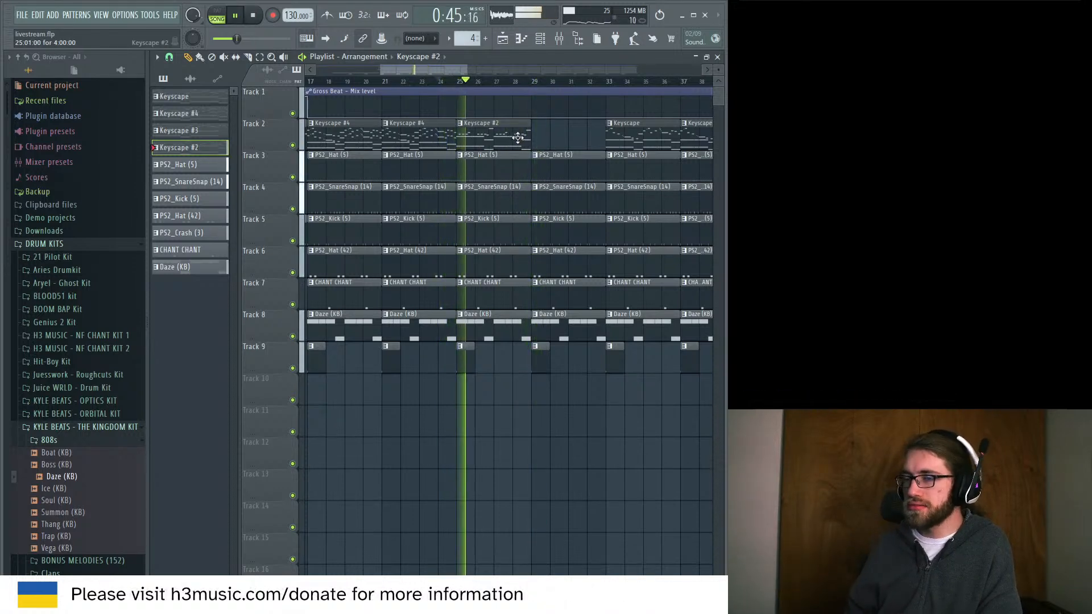
Stop playback and delete the PS2_Hat (5) and PS2_SnareSnap (14) clips at bars 25 and 29.
{"action": "key", "text": "space"}
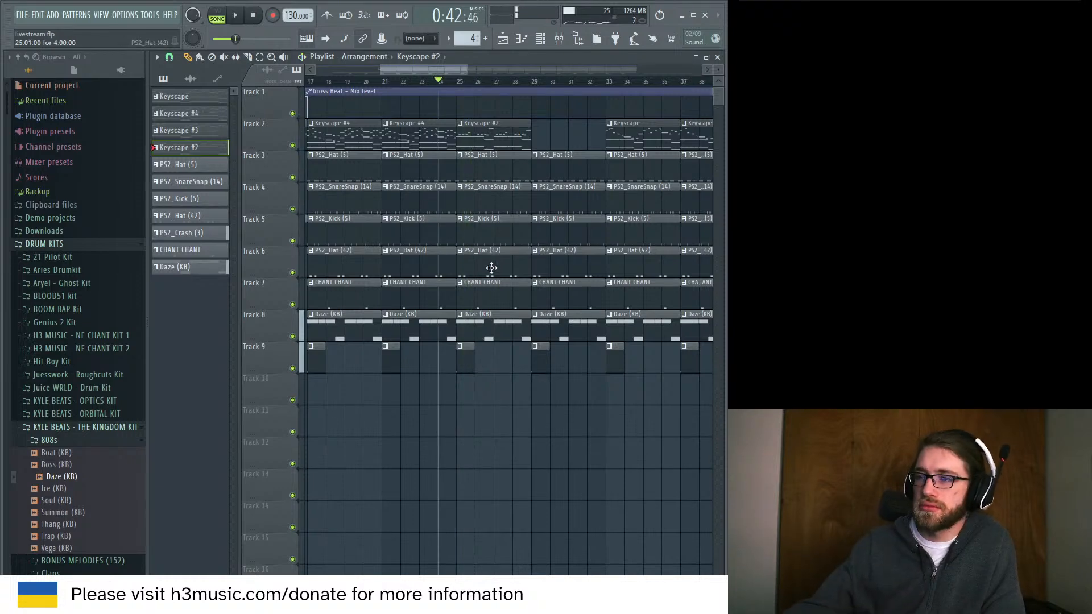
{"action": "right_click", "coordinate": [515, 209]}
{"action": "right_click", "coordinate": [541, 202]}
{"action": "right_click", "coordinate": [526, 178]}
{"action": "right_click", "coordinate": [555, 179]}
Play from bar 24 and copy the PS2_Hat (5) and Keyscape #2 clips to bar 29 on their tracks.
{"action": "key", "text": "space"}
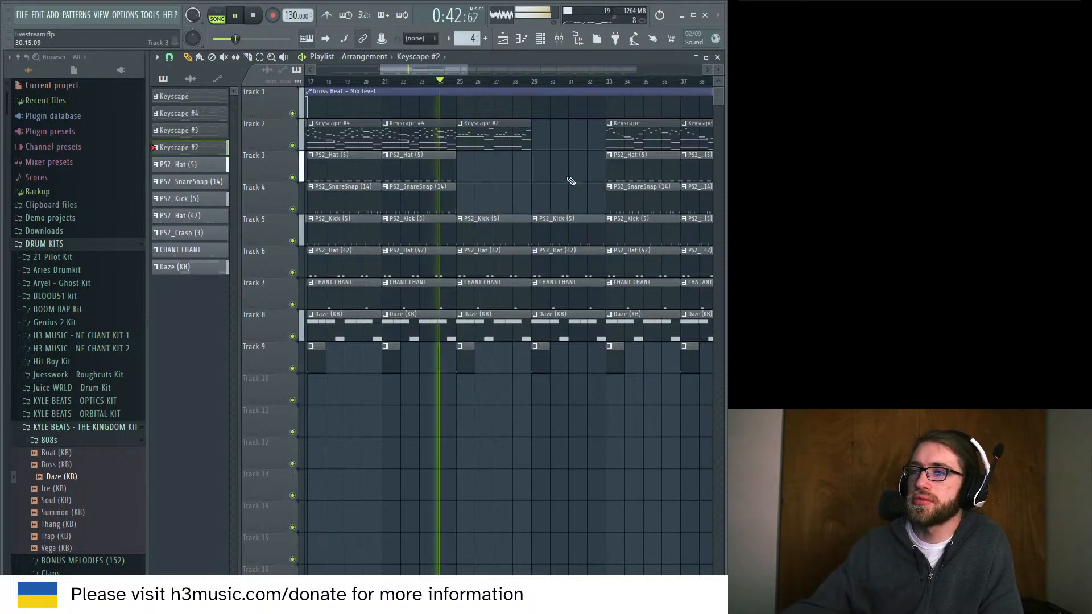
{"action": "left_click_drag", "start_coordinate": [427, 172], "coordinate": [563, 170]}
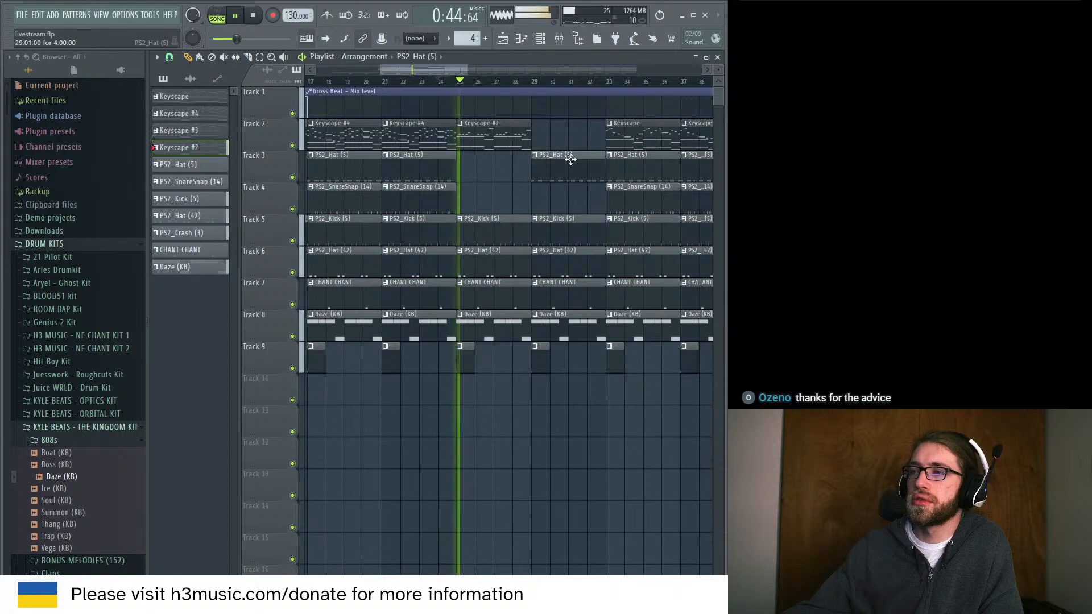
{"action": "left_click_drag", "start_coordinate": [520, 136], "coordinate": [585, 131]}
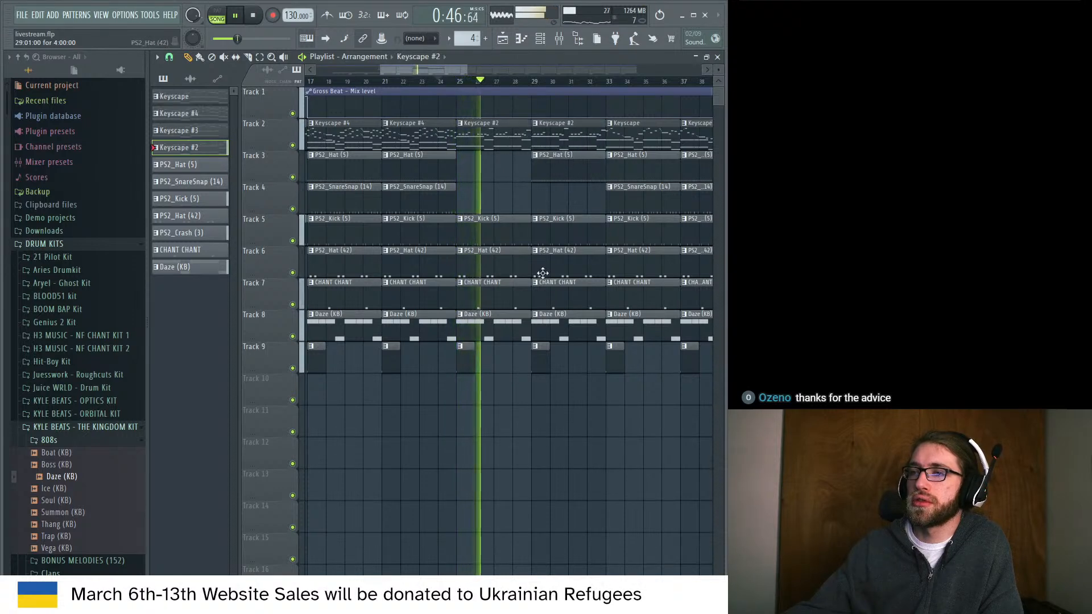
Delete the PS2_Hat (42) and PS2_Kick (5) clips at bars 25 and 29 on Tracks 5 and 6.
{"action": "right_click", "coordinate": [522, 274]}
{"action": "right_click", "coordinate": [560, 275]}
{"action": "right_click", "coordinate": [514, 236]}
{"action": "right_click", "coordinate": [552, 236]}
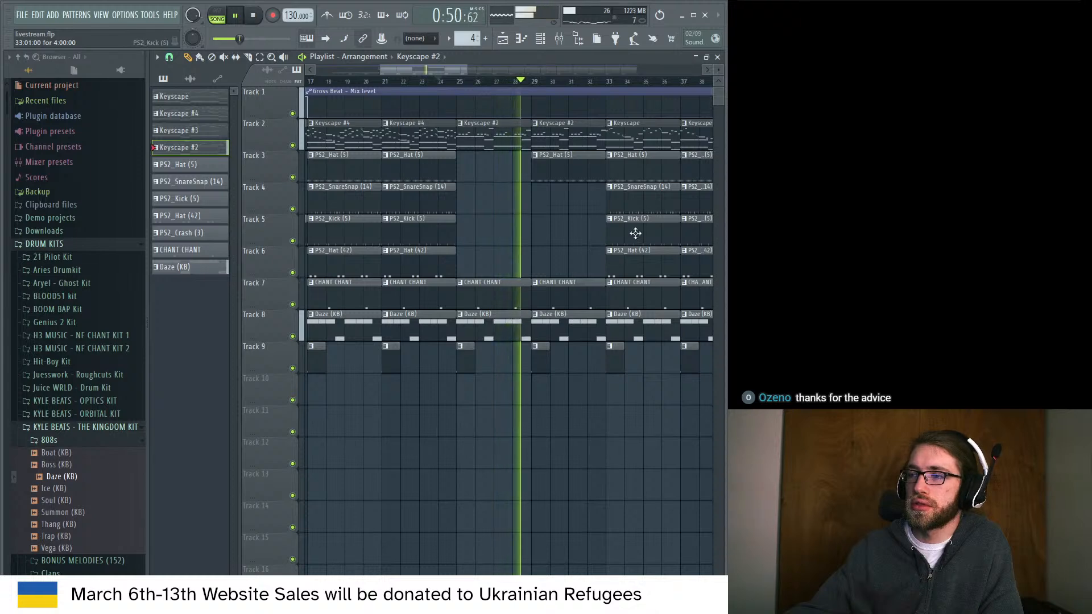
Undo the last kick deletion, remove the bar 29 kick clip again, and keep a PS2_SnareSnap (14) clip at bar 29 on Track 4.
{"action": "key", "text": "ctrl+z"}
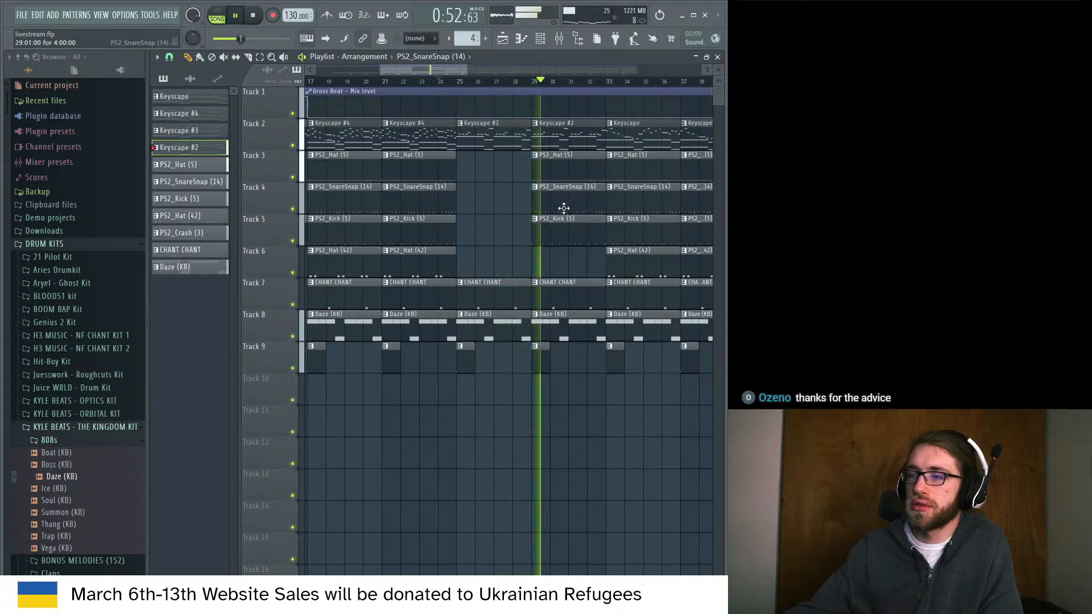
{"action": "right_click", "coordinate": [567, 233]}
{"action": "left_click", "coordinate": [565, 200]}
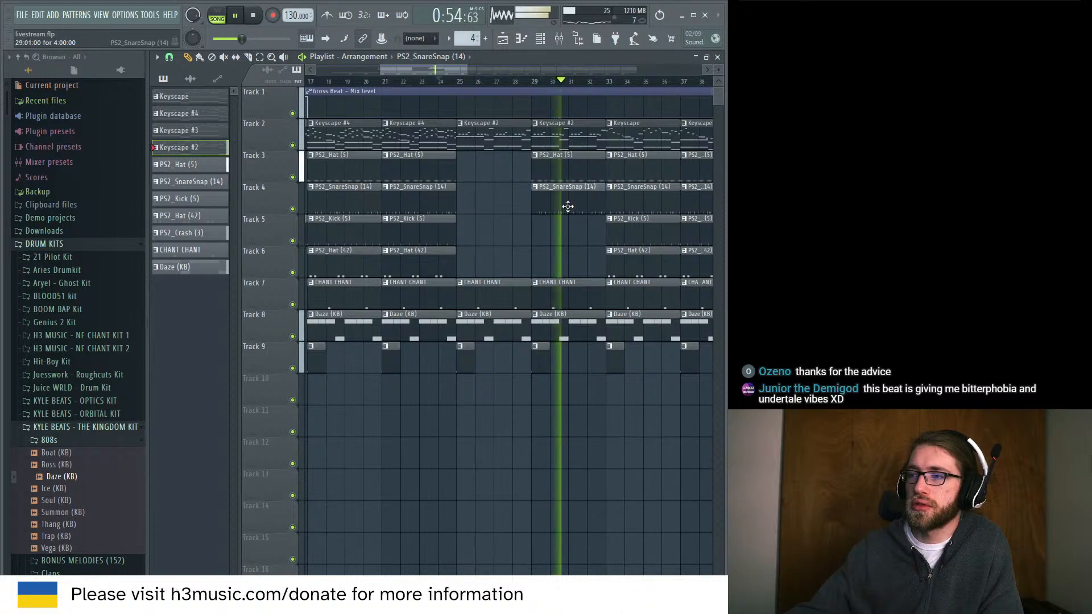
Replace the Keyscape clips at bars 33 and 37 on Track 2 with Keyscape #2 and listen through to bar 37.
{"action": "left_click_drag", "start_coordinate": [417, 70], "coordinate": [442, 70]}
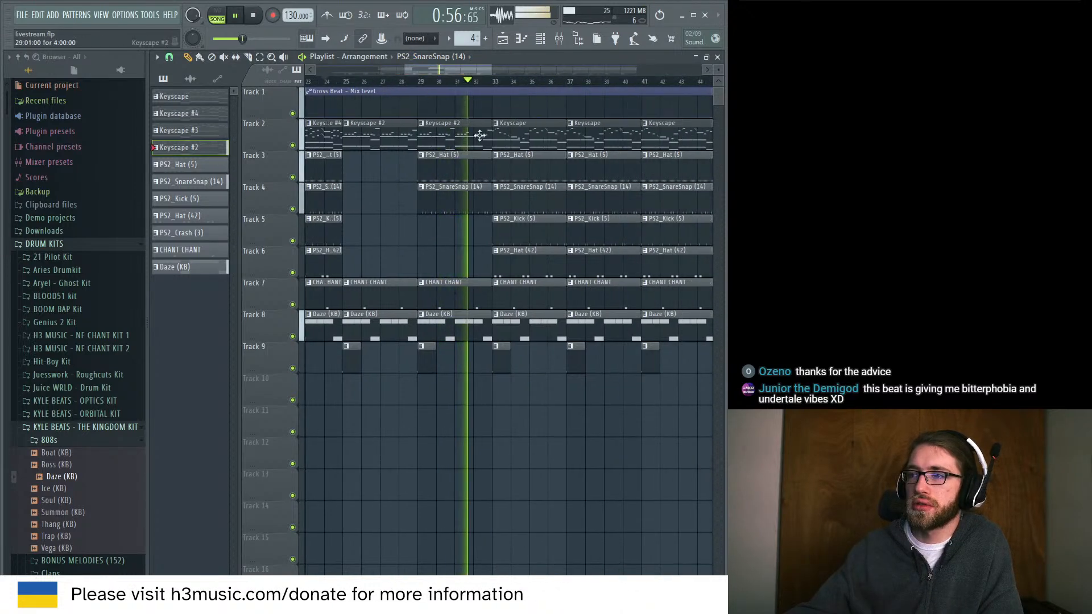
{"action": "right_click", "coordinate": [496, 136]}
{"action": "left_click", "coordinate": [482, 137]}
{"action": "left_click_drag", "start_coordinate": [534, 147], "coordinate": [602, 142]}
{"action": "right_click", "coordinate": [578, 141]}
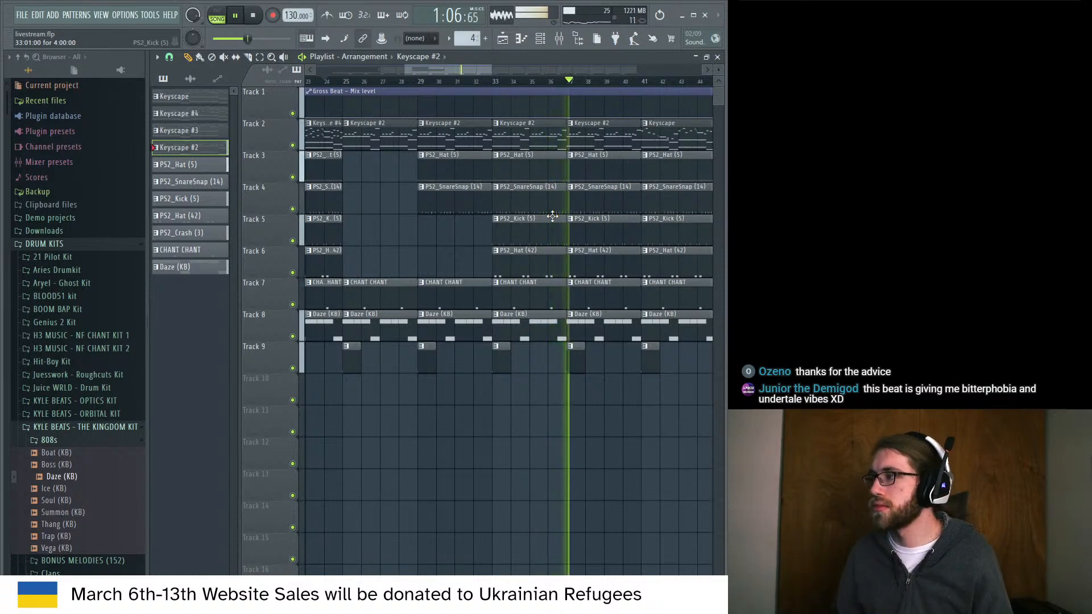
{"action": "key", "text": "space"}
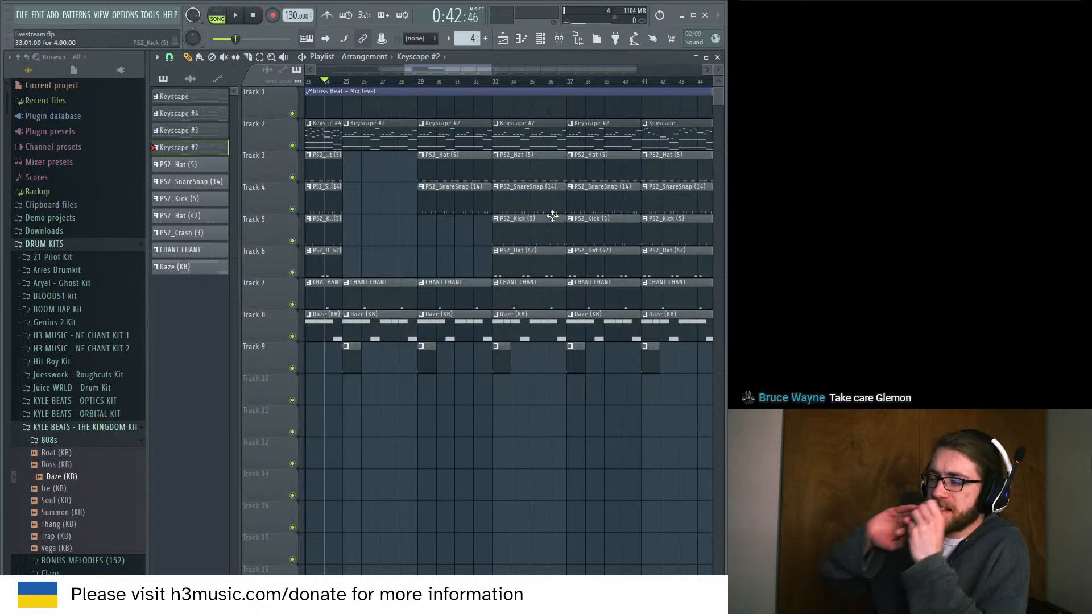
During playback, try raising the Gross Beat mix level automation to 100% at bar 32 and dropping it just before bar 33.
{"action": "key", "text": "space"}
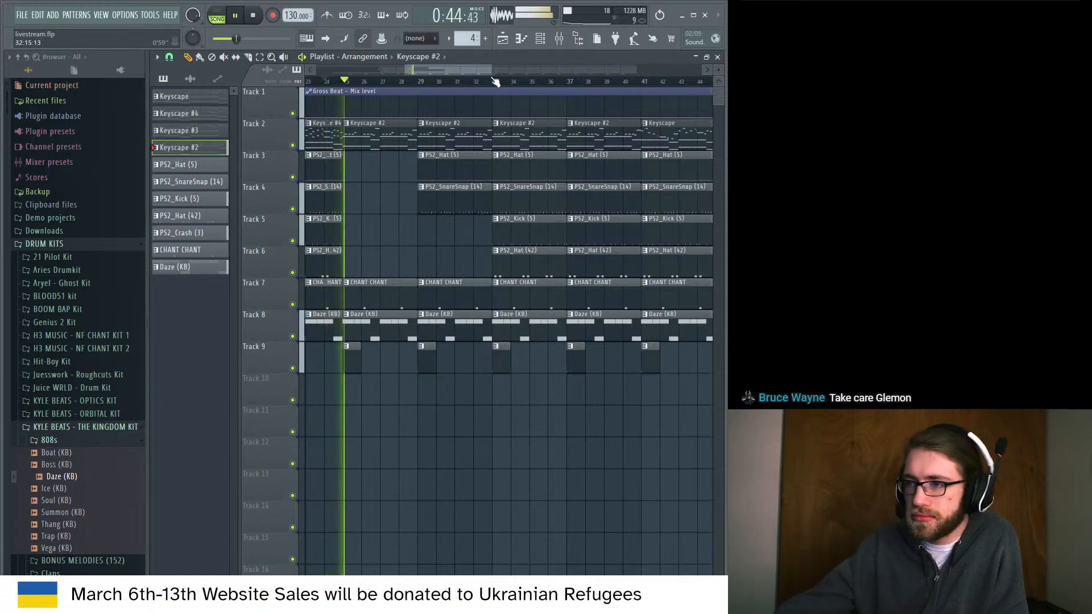
{"action": "left_click", "coordinate": [169, 58]}
{"action": "left_click", "coordinate": [204, 206]}
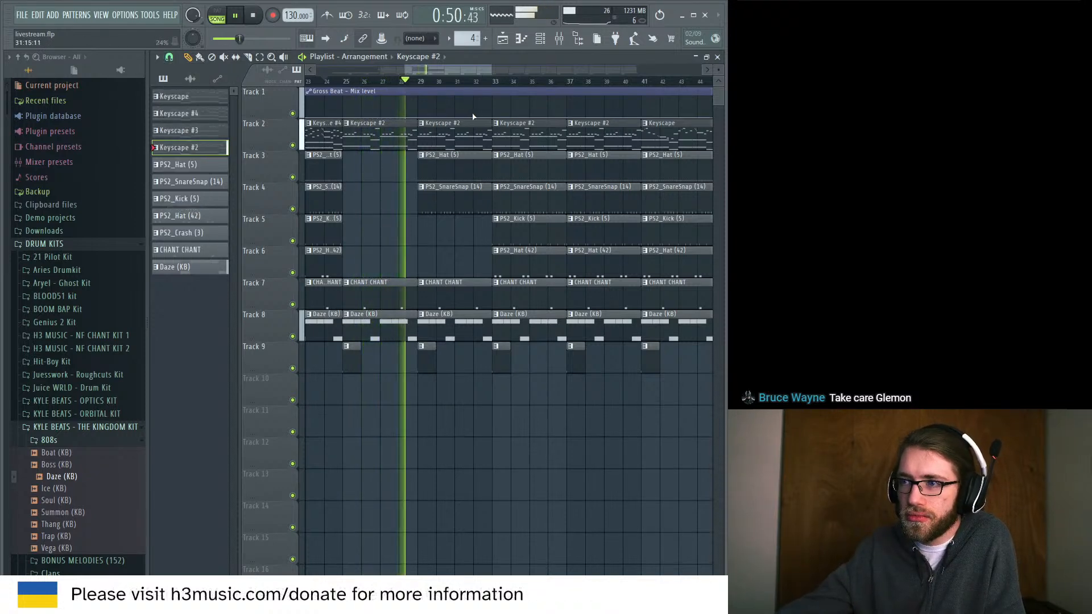
{"action": "left_click_drag", "start_coordinate": [475, 118], "coordinate": [476, 98]}
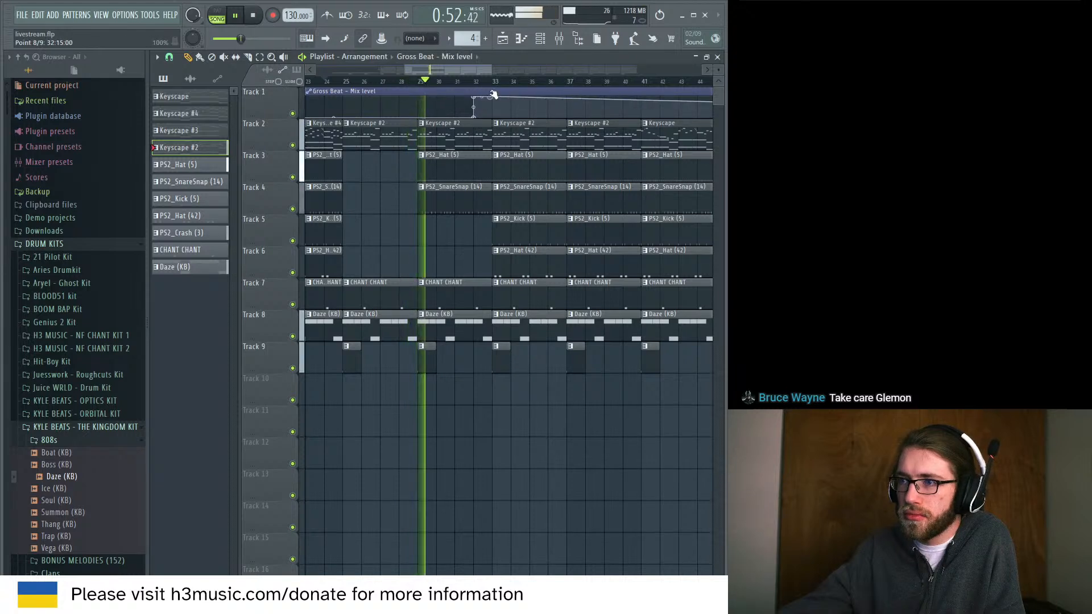
{"action": "right_click", "coordinate": [492, 118]}
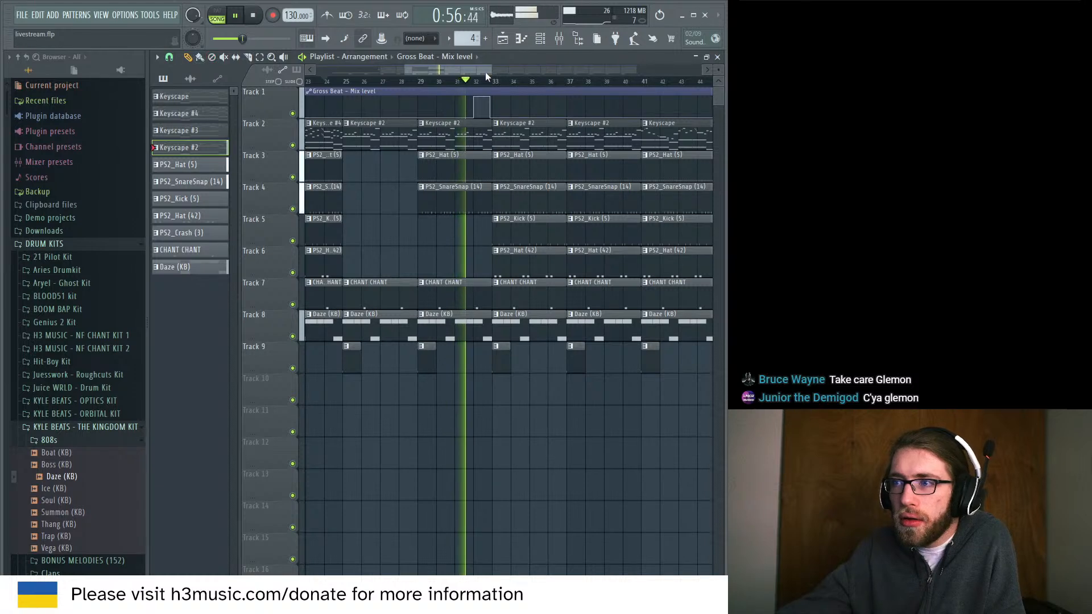
Stop playback and move the end of the Gross Beat automation block exactly to bar 33.
{"action": "left_click_drag", "start_coordinate": [490, 67], "coordinate": [459, 70]}
{"action": "key", "text": "space"}
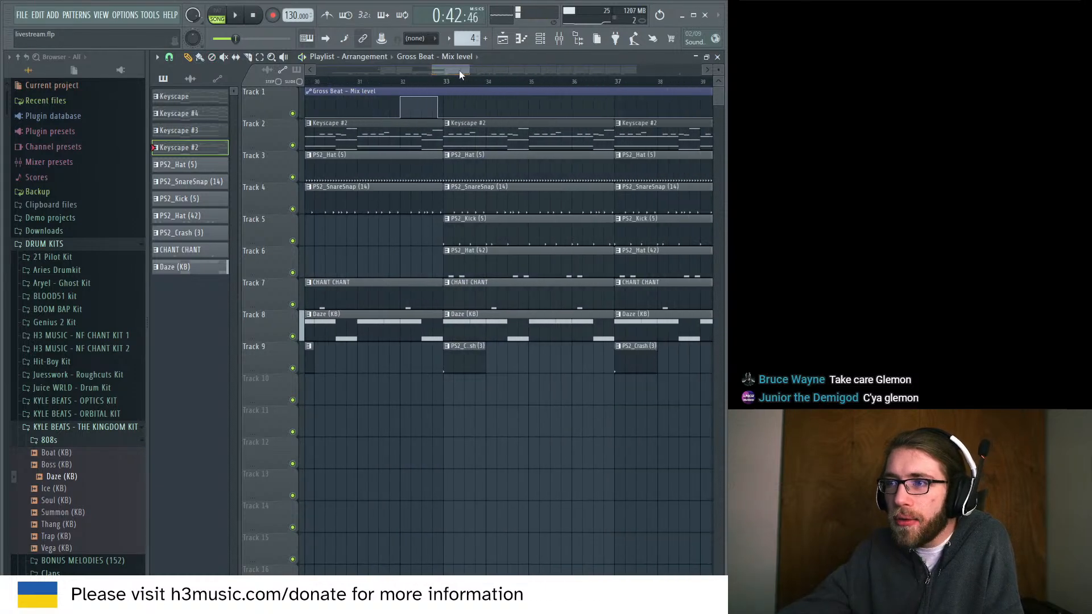
{"action": "left_click", "coordinate": [169, 58]}
{"action": "left_click", "coordinate": [177, 209]}
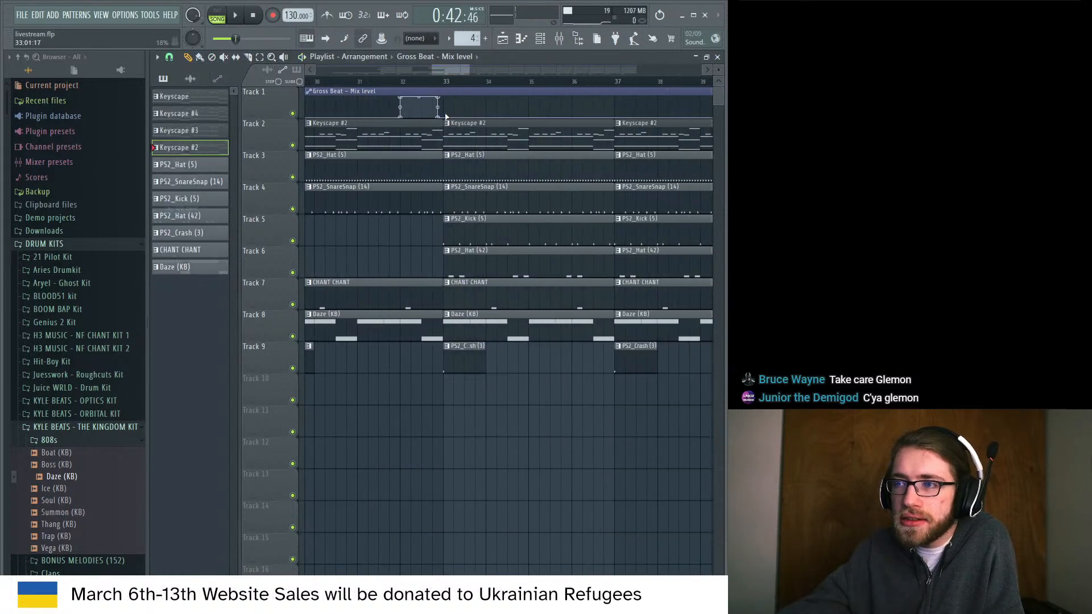
{"action": "left_click_drag", "start_coordinate": [438, 116], "coordinate": [446, 123]}
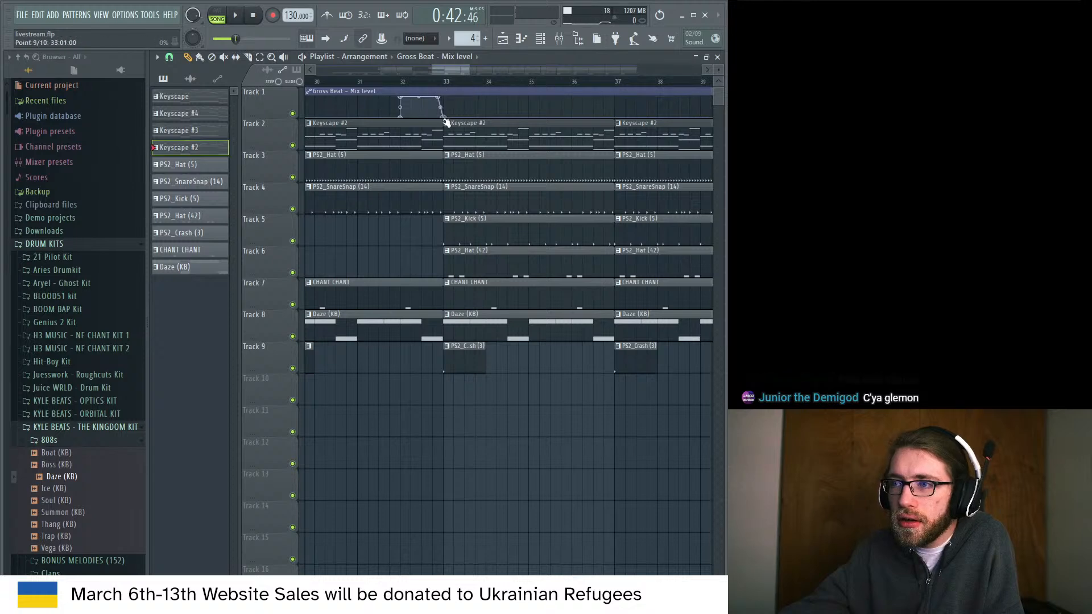
Play from bar 32, try trimming the hat and snare clips just before bar 33, and restore their full length.
{"action": "left_click", "coordinate": [399, 81]}
{"action": "key", "text": "space"}
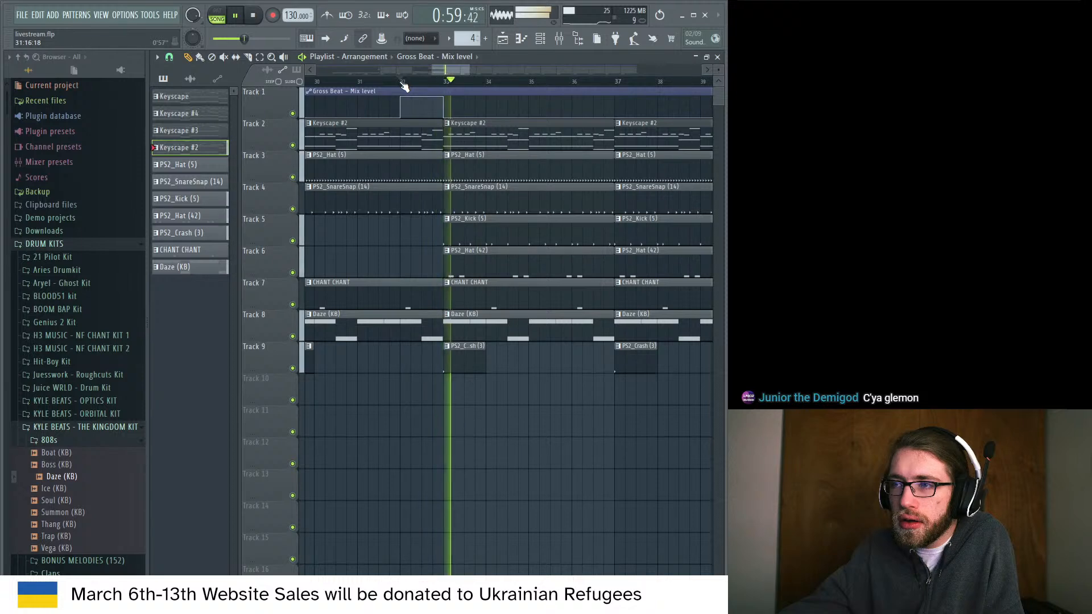
{"action": "key", "text": "space"}
{"action": "key", "text": "space"}
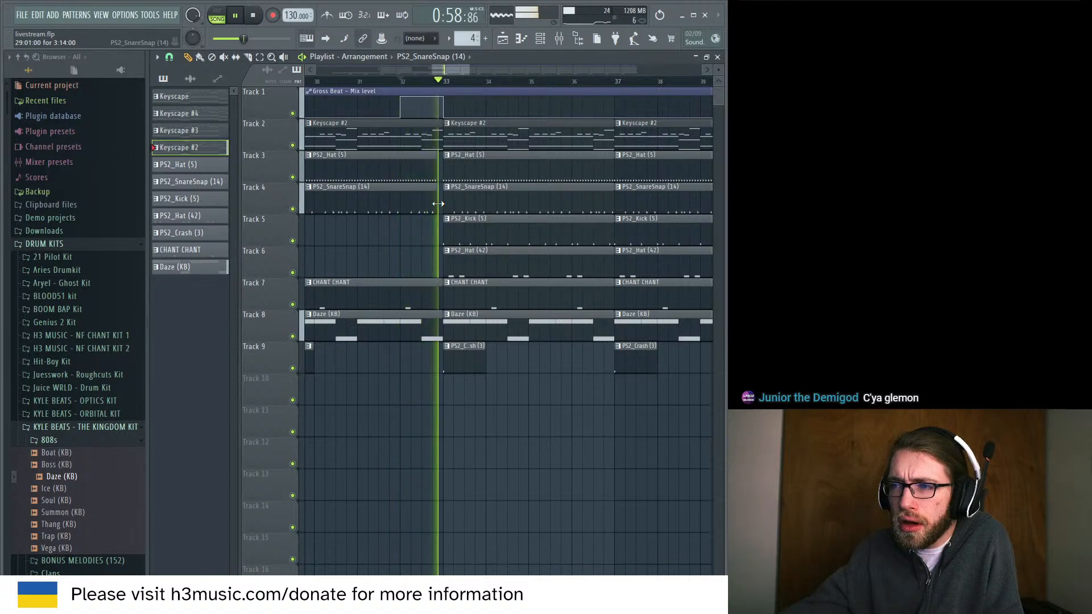
{"action": "key", "text": "space"}
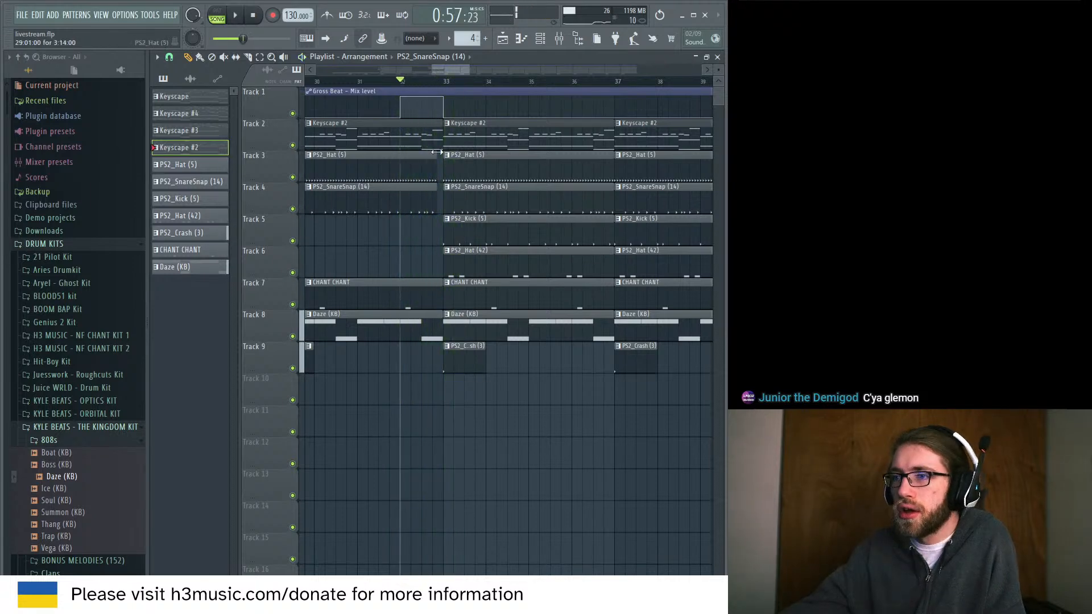
{"action": "left_click", "coordinate": [443, 199]}
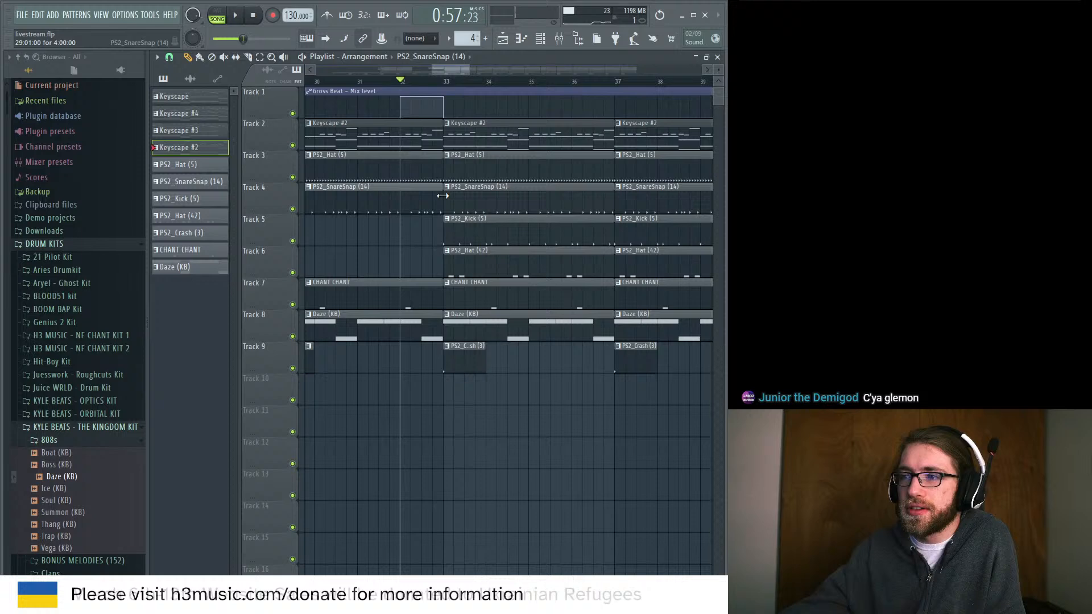
Delete the Gross Beat mix level automation points that form the block across bar 32.
{"action": "right_click", "coordinate": [444, 99]}
{"action": "left_click", "coordinate": [464, 111]}
{"action": "right_click", "coordinate": [405, 99]}
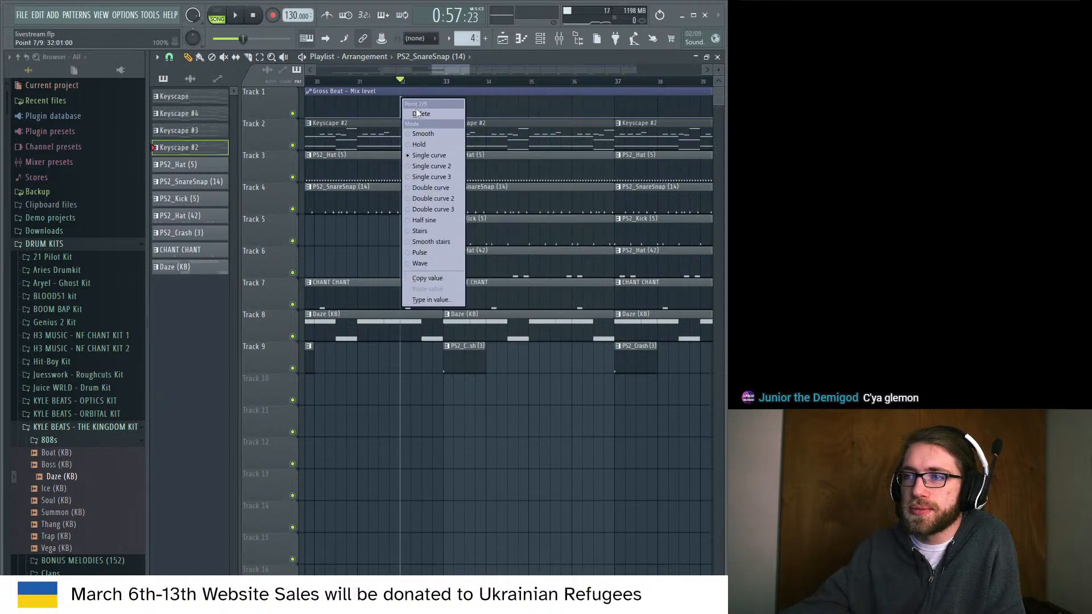
{"action": "left_click", "coordinate": [433, 112]}
Open Gross Beat on the master channel, load the Turntablist preset and select the Deck Off time slot.
{"action": "left_click", "coordinate": [559, 38]}
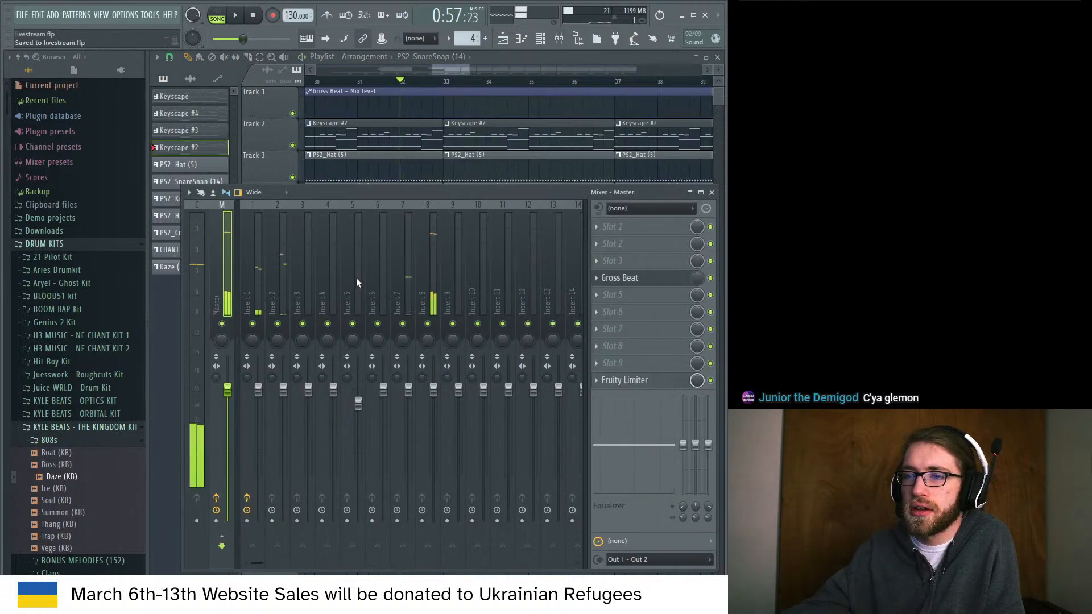
{"action": "left_click", "coordinate": [626, 295]}
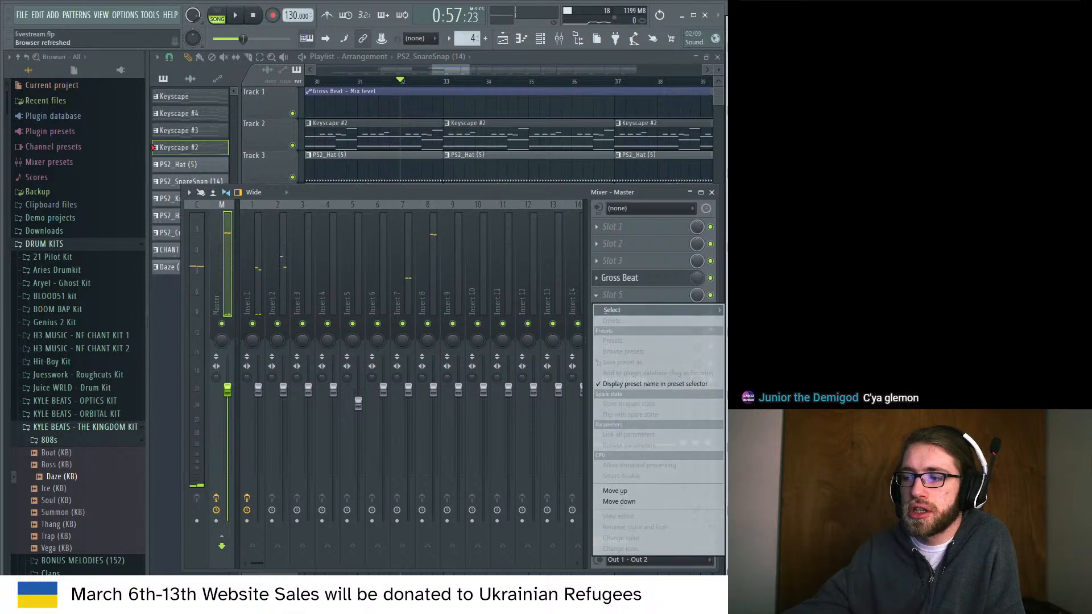
{"action": "left_click", "coordinate": [620, 278]}
{"action": "left_click_drag", "start_coordinate": [383, 203], "coordinate": [347, 194]}
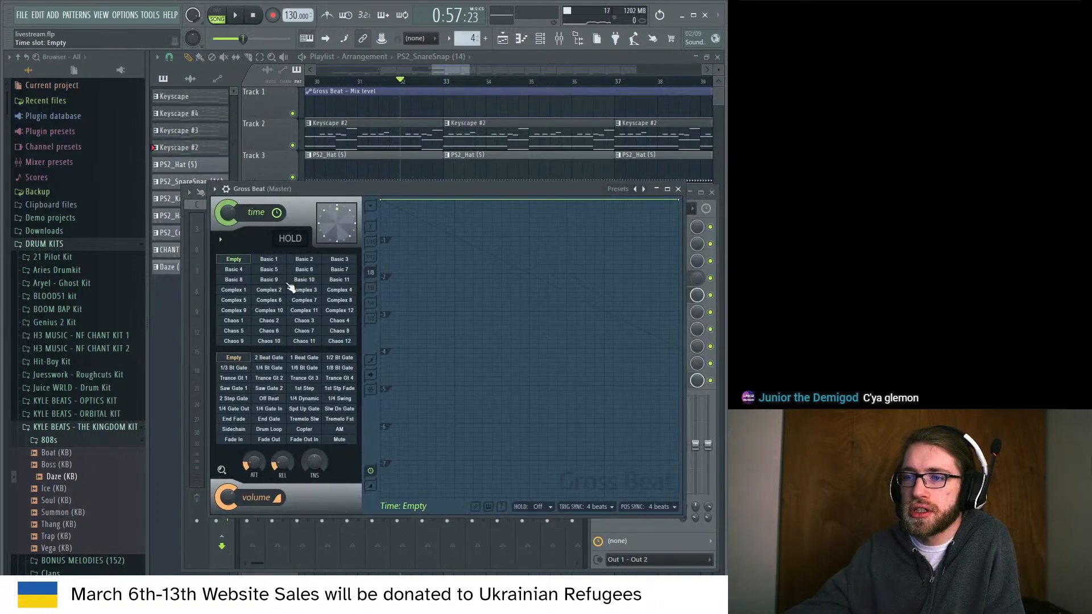
{"action": "left_click", "coordinate": [215, 189]}
{"action": "mouse_move", "coordinate": [310, 233]}
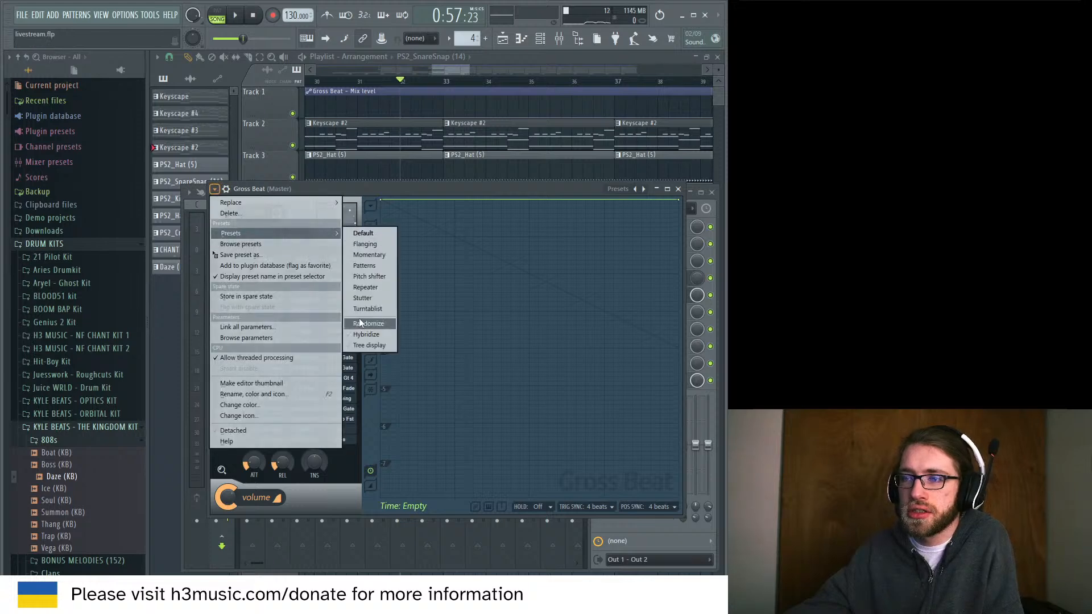
{"action": "left_click", "coordinate": [366, 308]}
{"action": "left_click", "coordinate": [304, 291]}
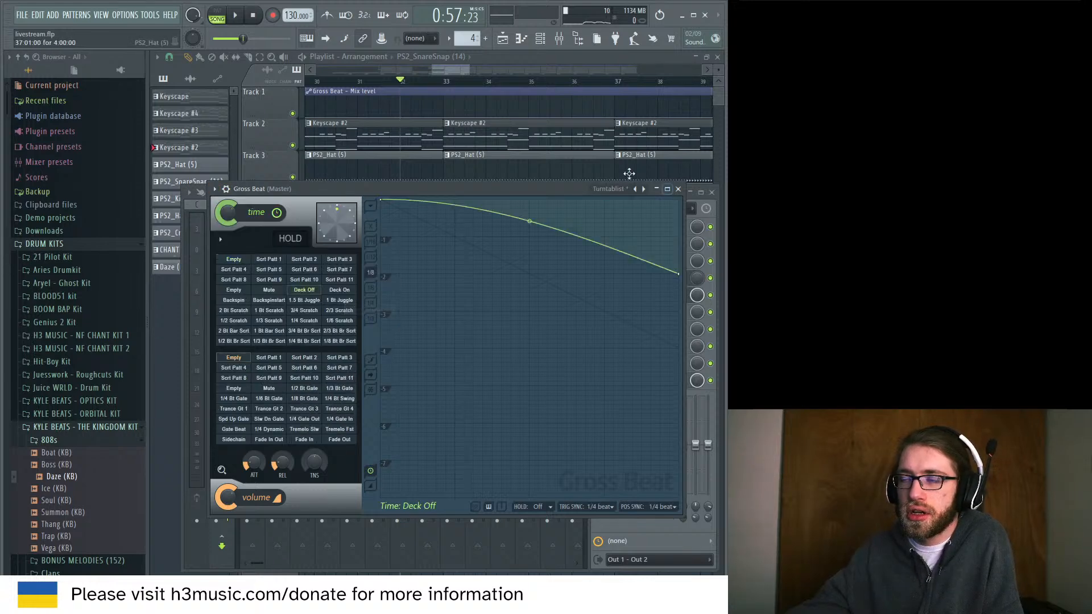
Reshape the Deck Off time curve to stay flat until about three quarters through, and play from bar 32.
{"action": "key", "text": "space"}
{"action": "key", "text": "space"}
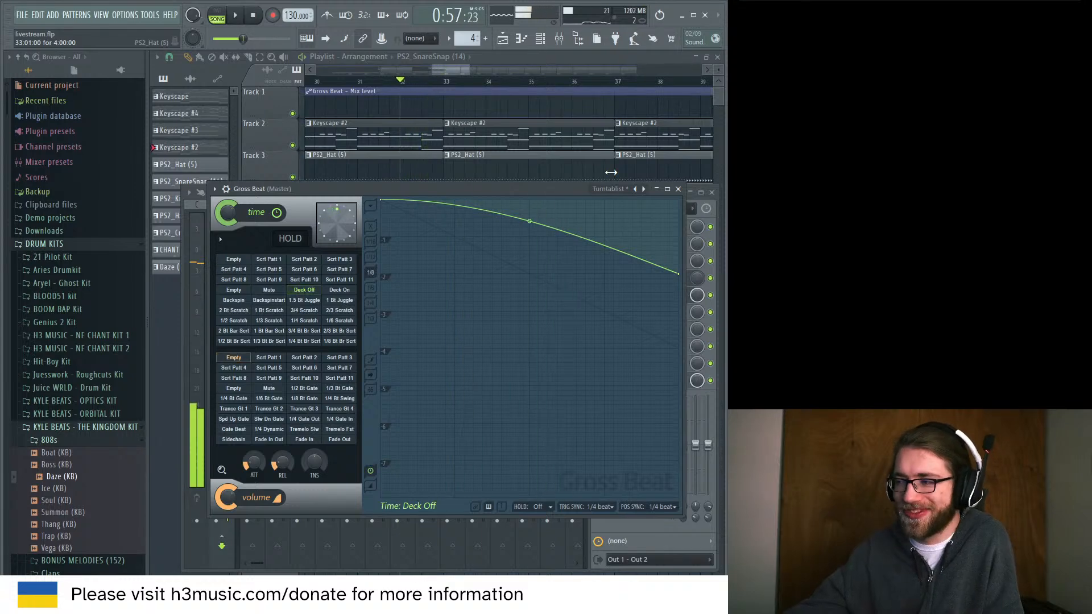
{"action": "left_click", "coordinate": [607, 206]}
{"action": "key", "text": "space"}
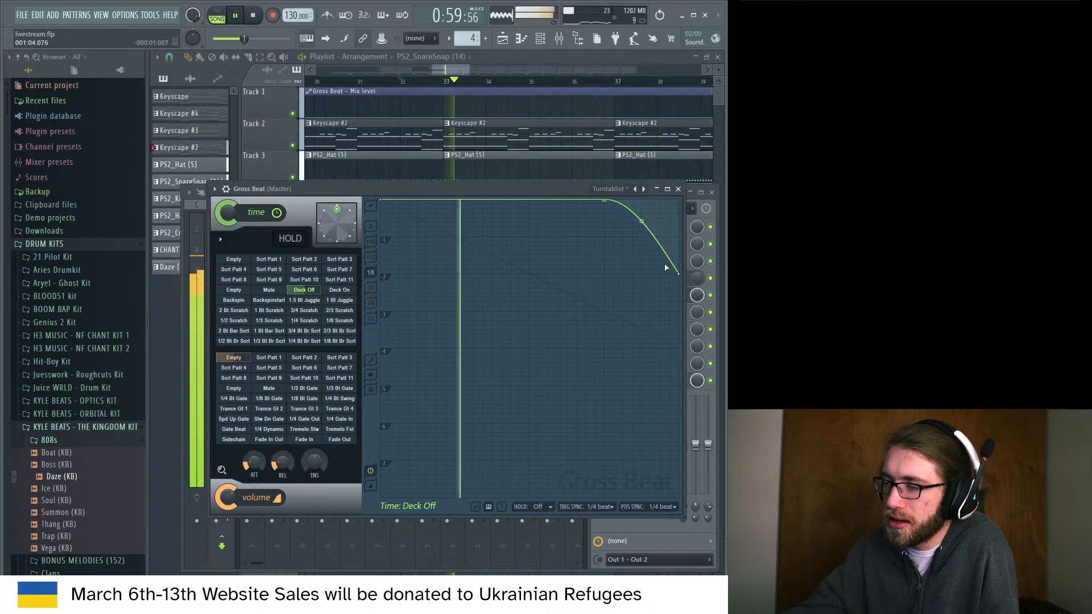
Make the final drop of the Deck Off time curve shallower, and play from bar 32 comparing it with the Deck On slot.
{"action": "key", "text": "space"}
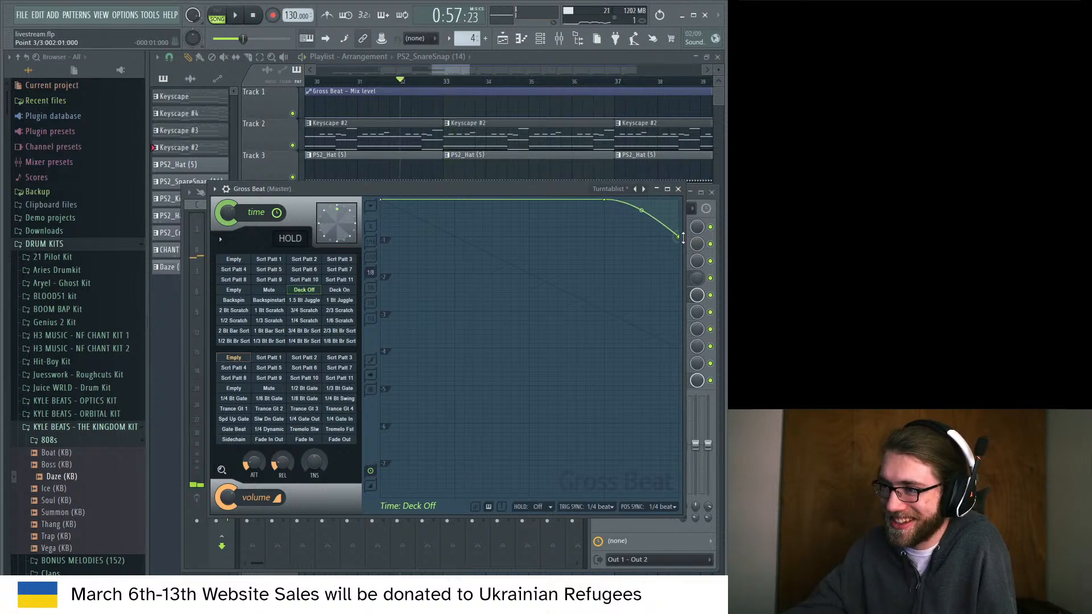
{"action": "key", "text": "space"}
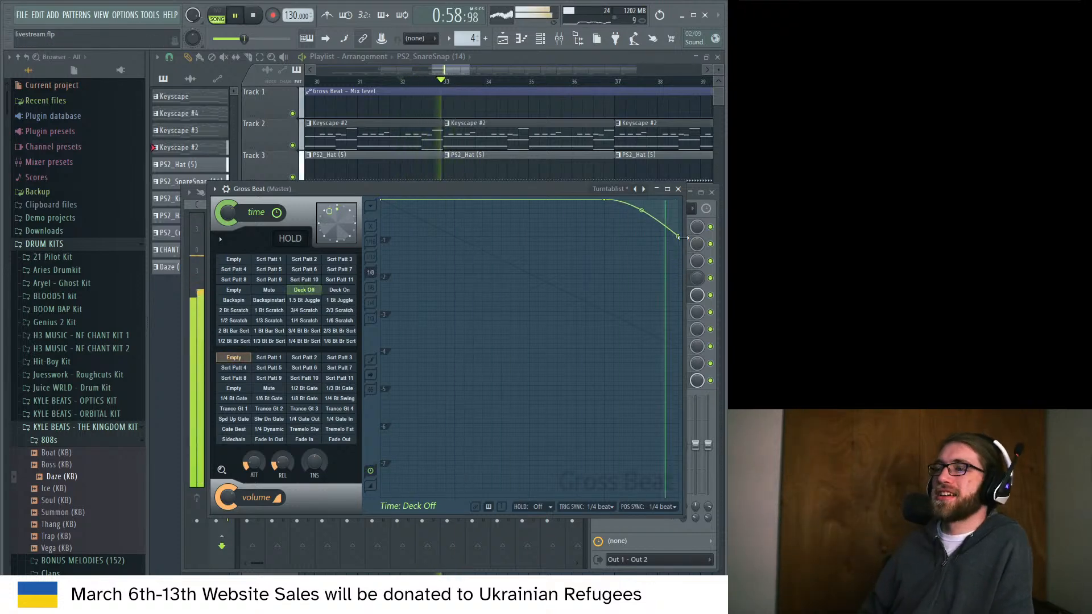
{"action": "key", "text": "space"}
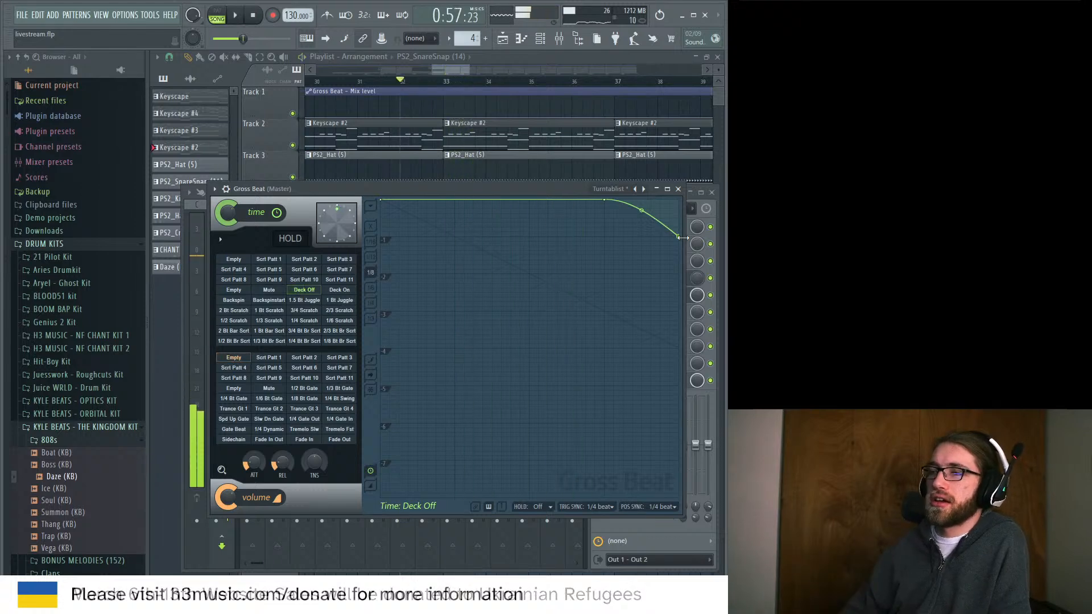
{"action": "key", "text": "space"}
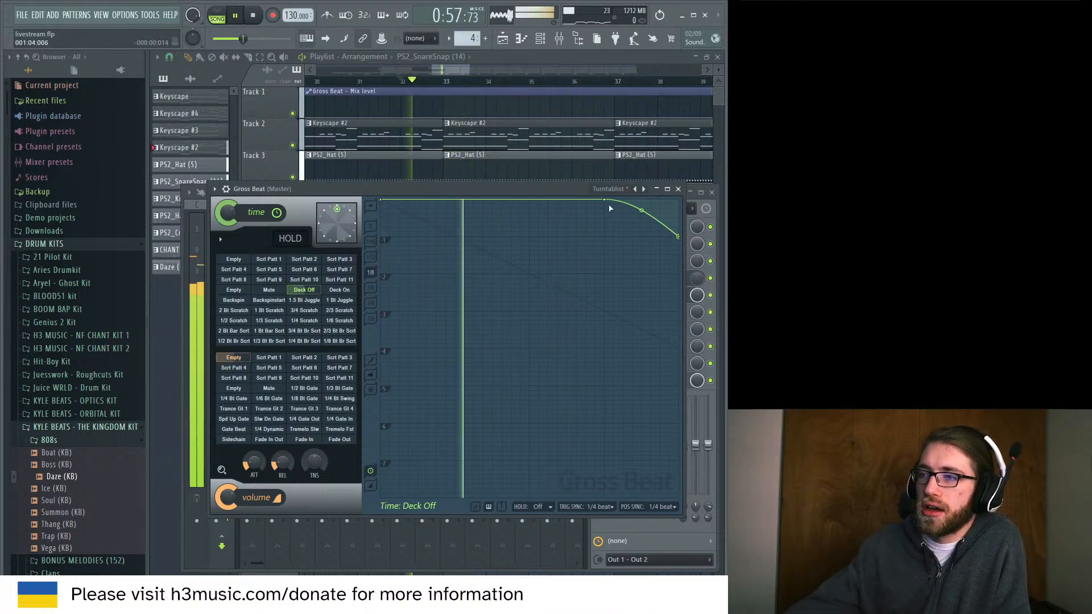
{"action": "left_click", "coordinate": [340, 290]}
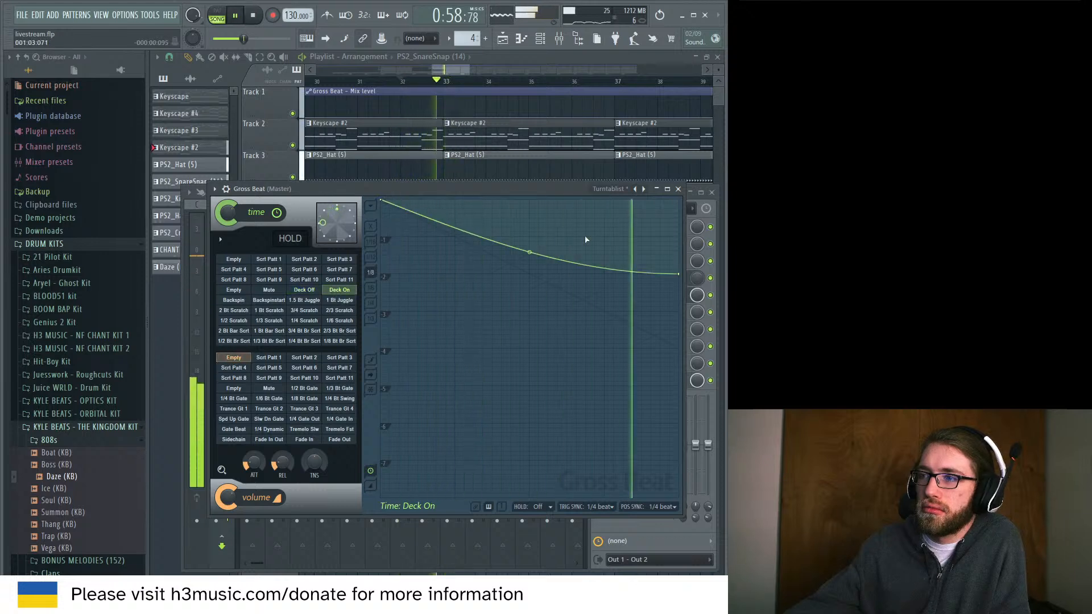
{"action": "left_click", "coordinate": [304, 290]}
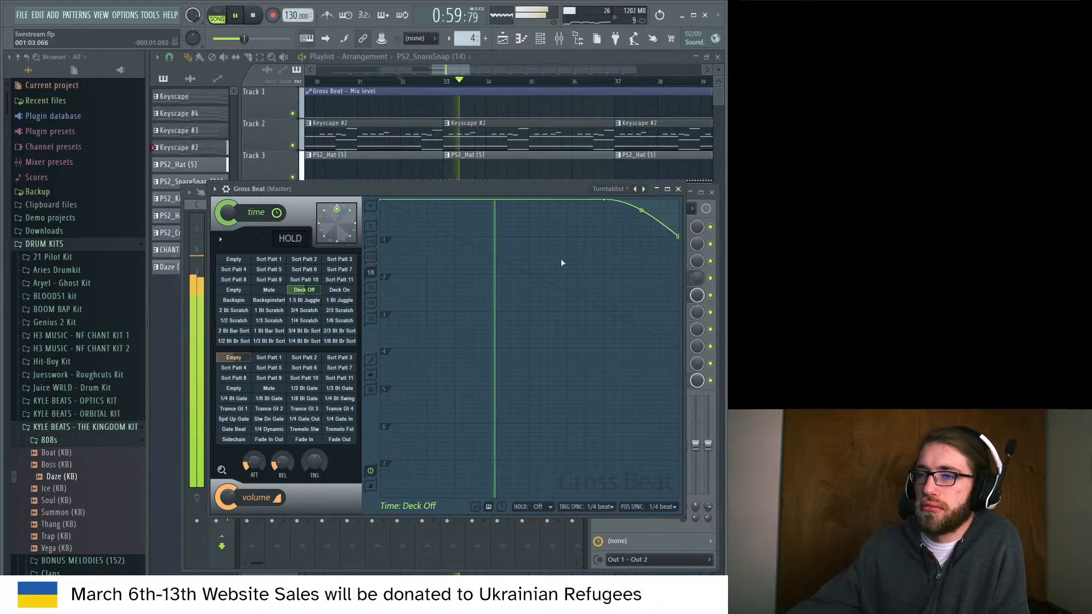
Audition the scratch pattern time slots Scrt Patt 6, 2, 3, 1, 4 and 8 while playing from bar 32.
{"action": "left_click", "coordinate": [305, 269]}
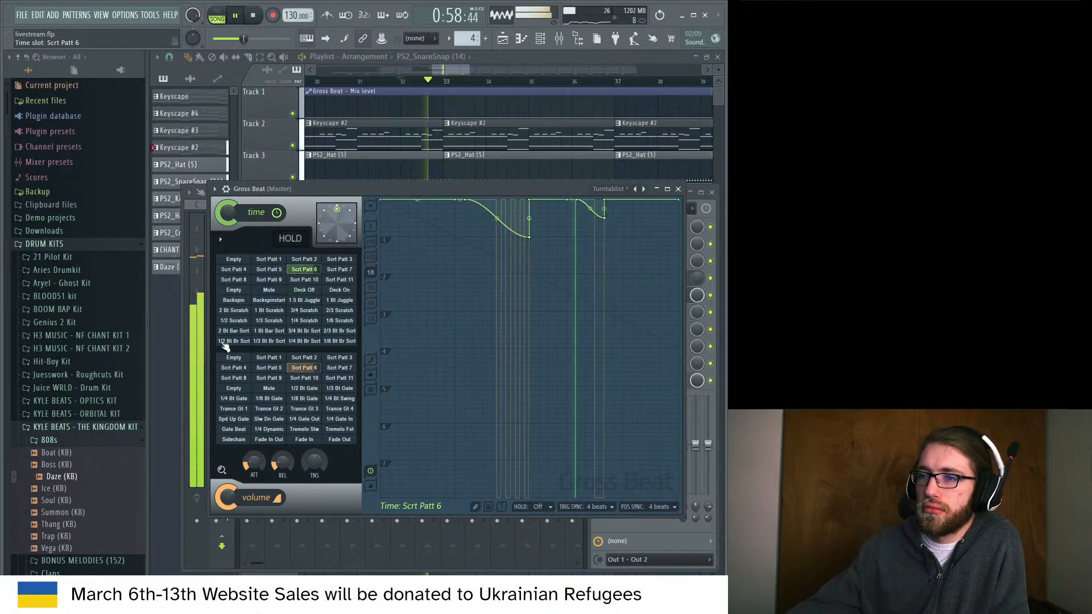
{"action": "left_click", "coordinate": [312, 260]}
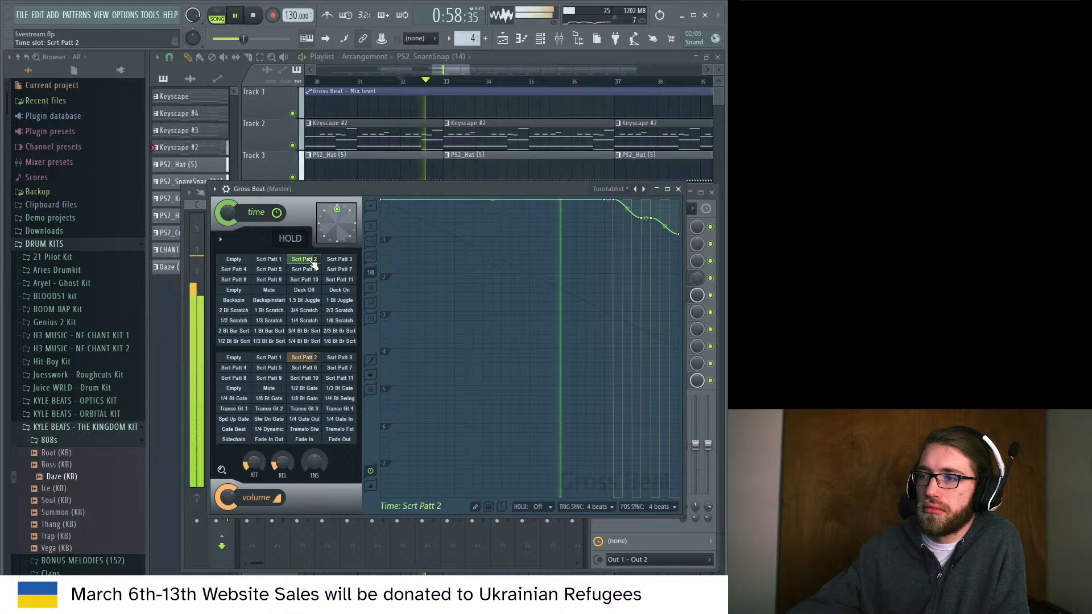
{"action": "left_click", "coordinate": [339, 260]}
{"action": "key", "text": "space"}
{"action": "key", "text": "space"}
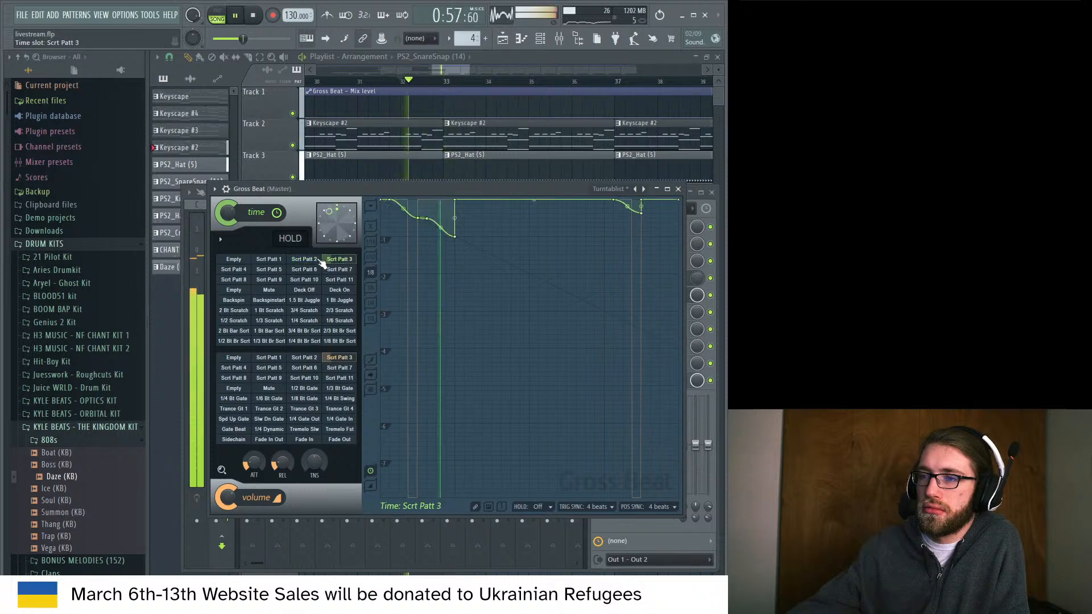
{"action": "left_click", "coordinate": [269, 260]}
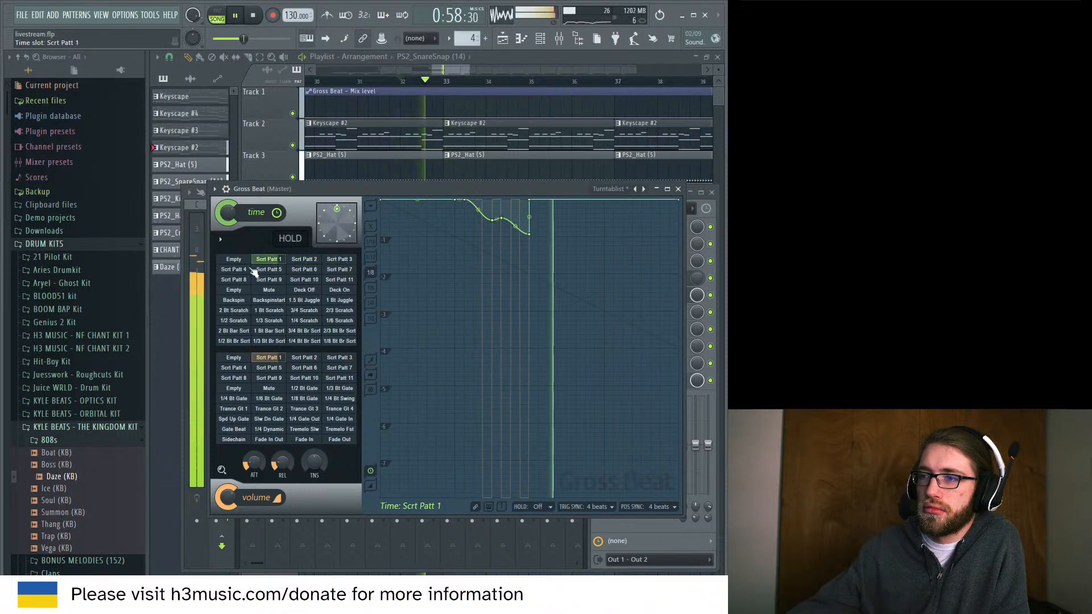
{"action": "left_click", "coordinate": [235, 270]}
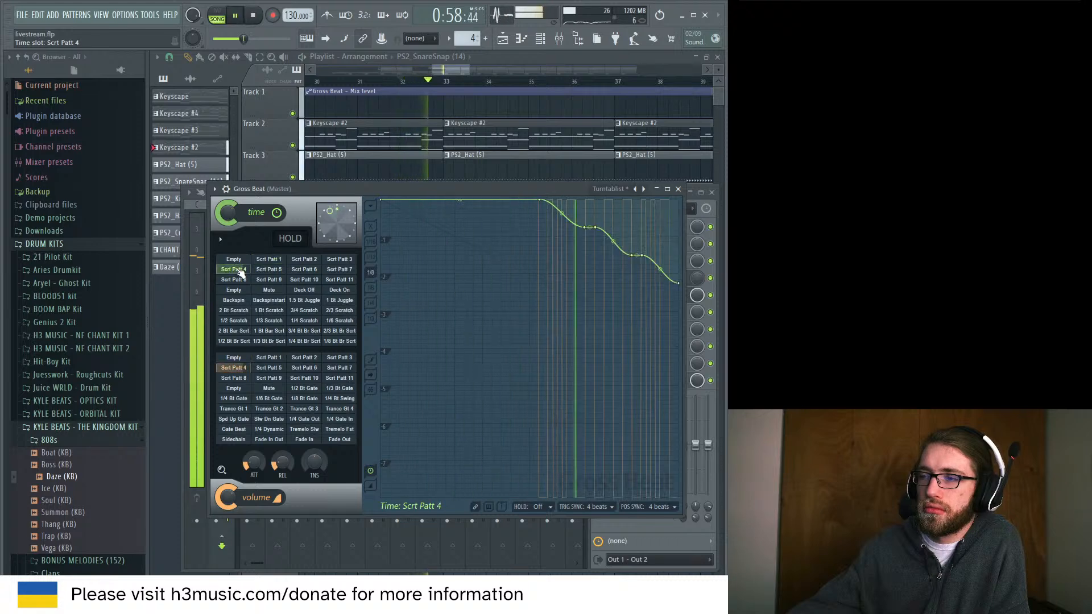
{"action": "left_click", "coordinate": [241, 279]}
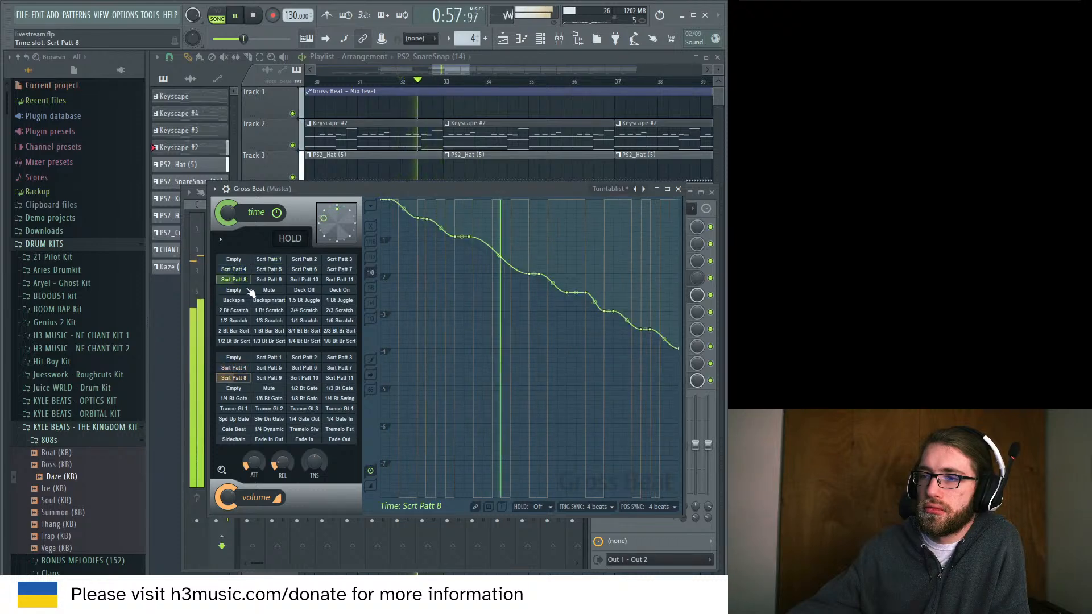
Audition the Empty, Backspin and Backspinstart time slots during playback, and stop the song.
{"action": "left_click", "coordinate": [235, 290]}
{"action": "left_click", "coordinate": [250, 300]}
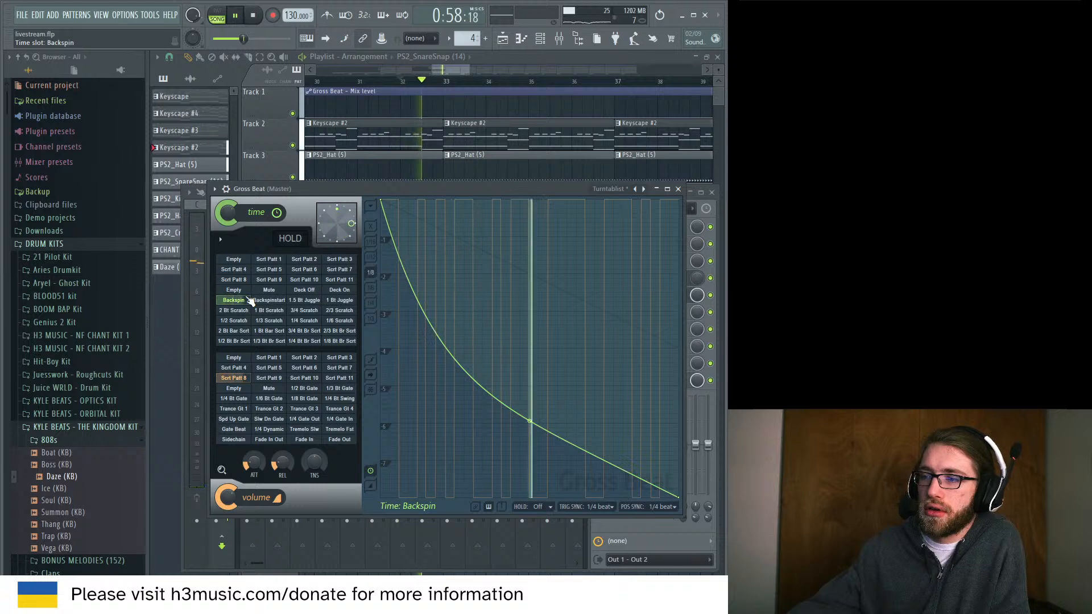
{"action": "left_click", "coordinate": [261, 301]}
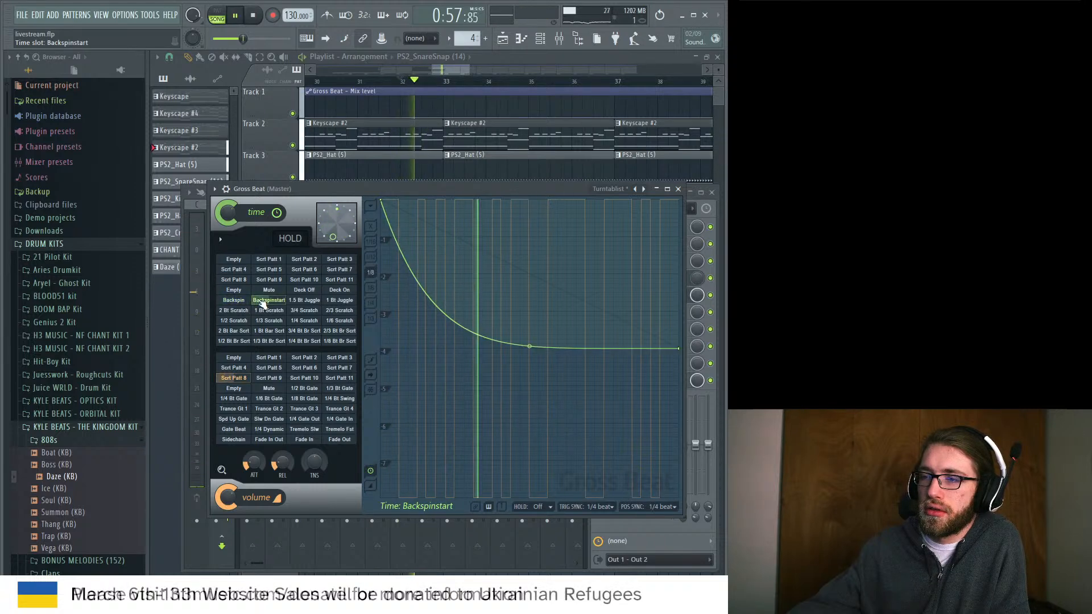
{"action": "key", "text": "space"}
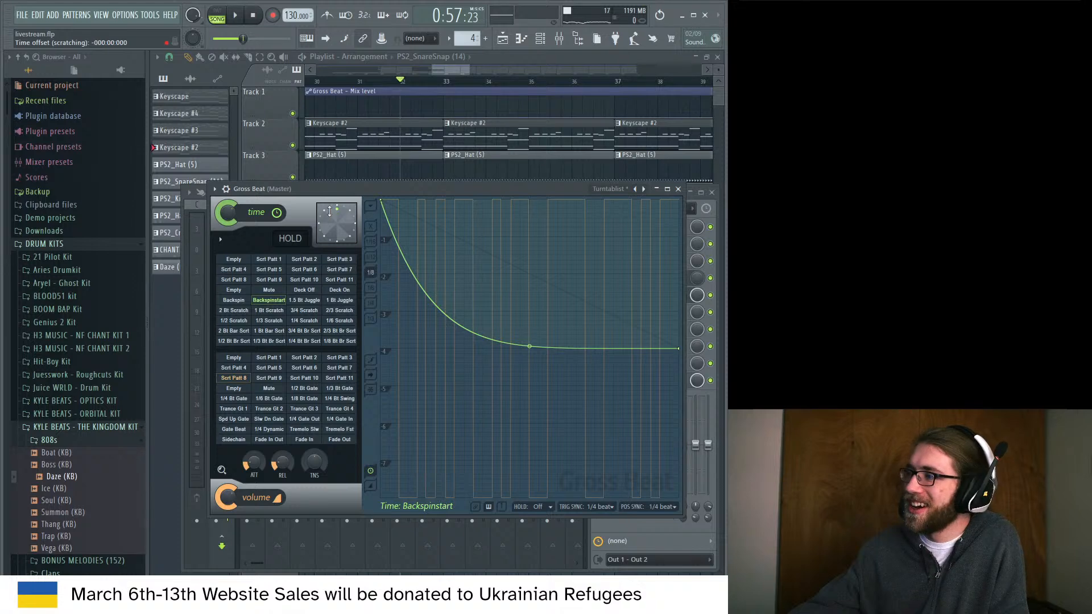
Try the 1.5 Bt Juggle, 1/4 Scratch, 1/6 Scratch and Deck On time slots, and set the volume slot to Empty.
{"action": "mouse_move", "coordinate": [340, 192]}
{"action": "left_mouse_down"}
{"action": "mouse_move", "coordinate": [337, 180]}
{"action": "mouse_move", "coordinate": [323, 196]}
{"action": "left_mouse_up"}
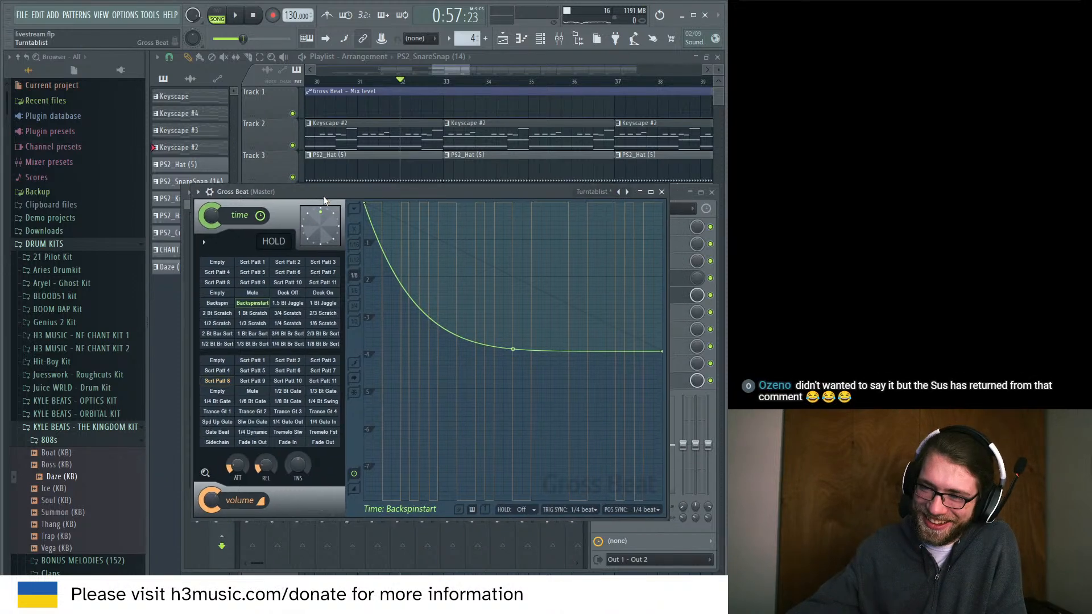
{"action": "left_click", "coordinate": [288, 306]}
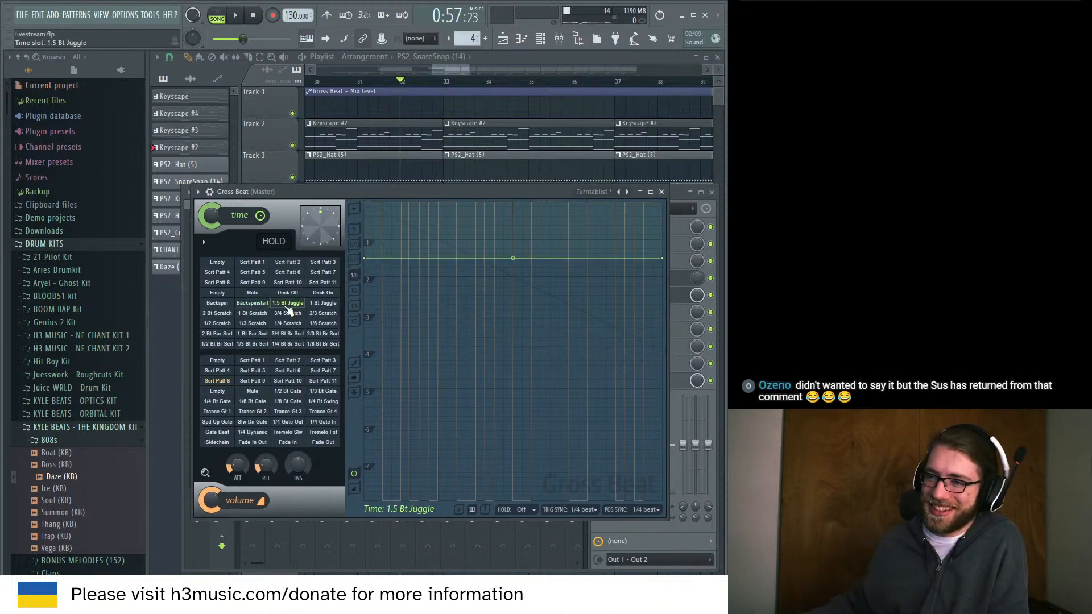
{"action": "left_click", "coordinate": [287, 324]}
{"action": "key", "text": "space"}
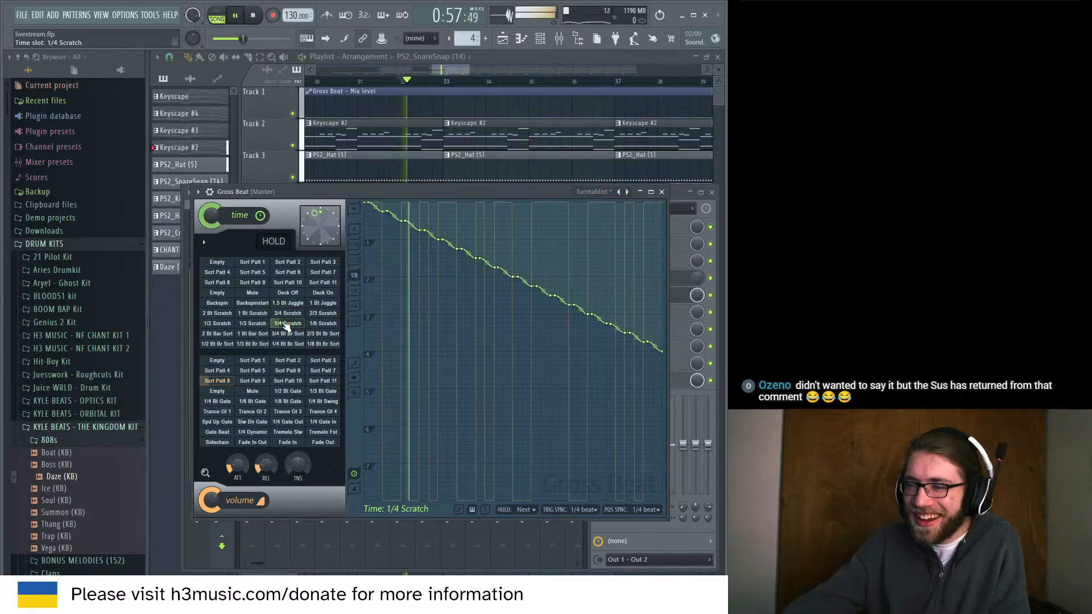
{"action": "left_click", "coordinate": [317, 325]}
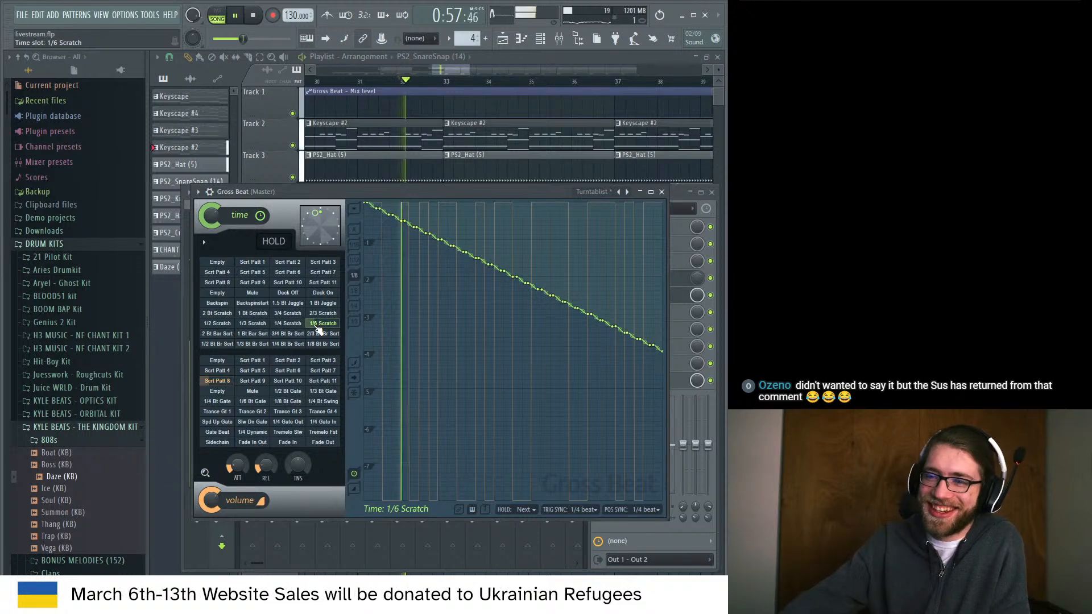
{"action": "left_click", "coordinate": [323, 291]}
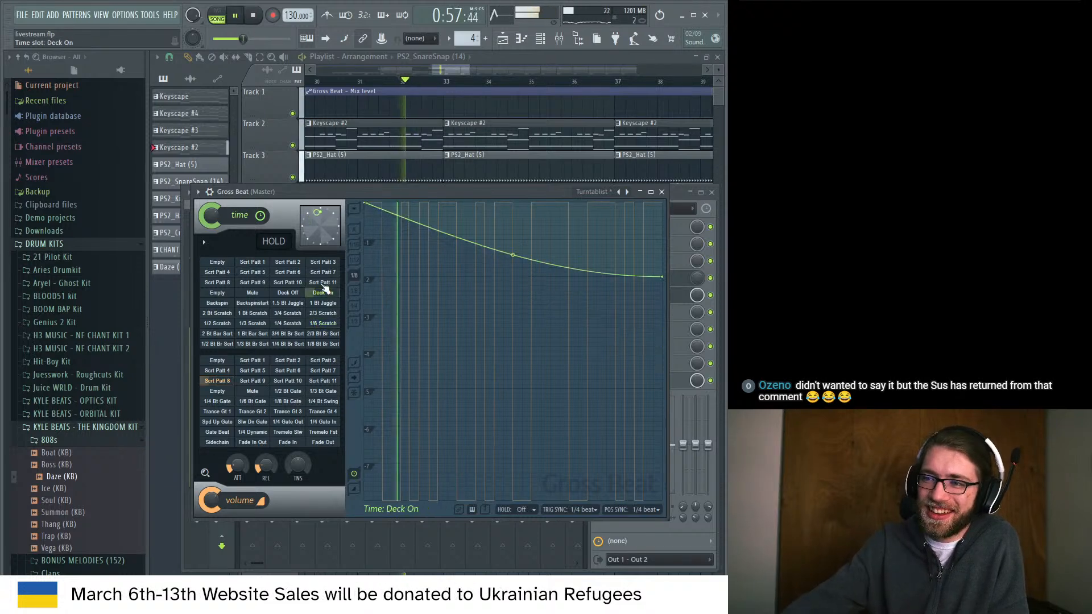
{"action": "left_click", "coordinate": [218, 361]}
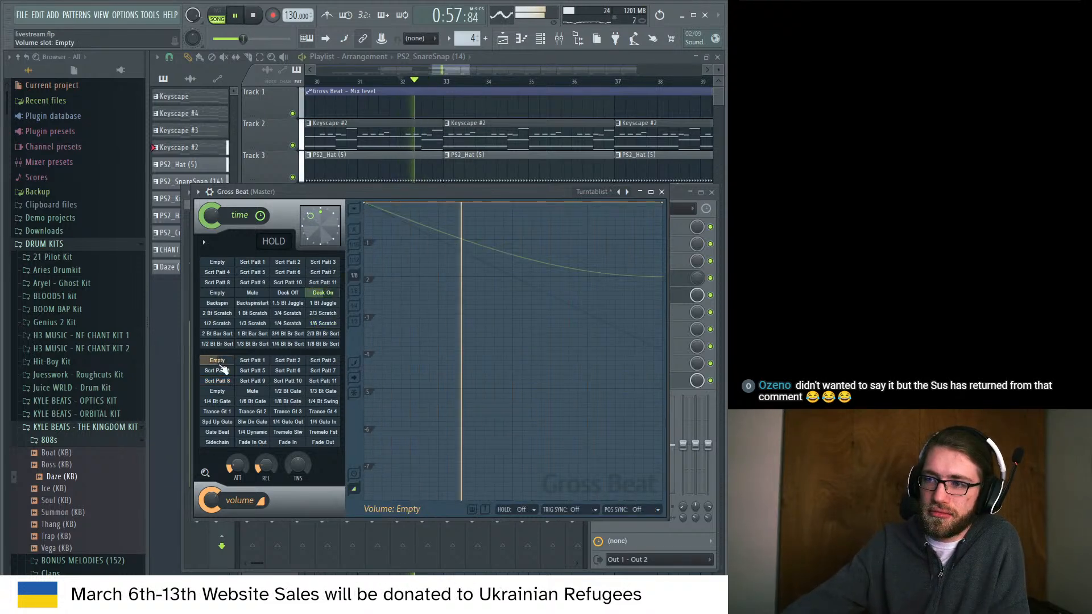
{"action": "key", "text": "space"}
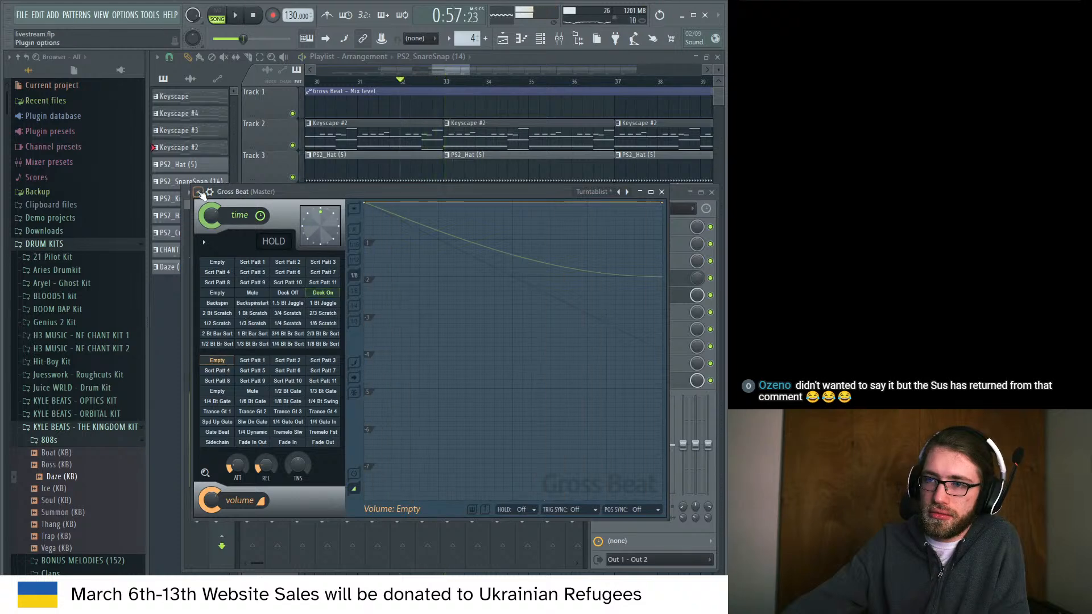
Load the Stutter preset in Gross Beat and play from bar 32 with the Stut 10 time slot.
{"action": "left_click", "coordinate": [198, 191]}
{"action": "mouse_move", "coordinate": [233, 234]}
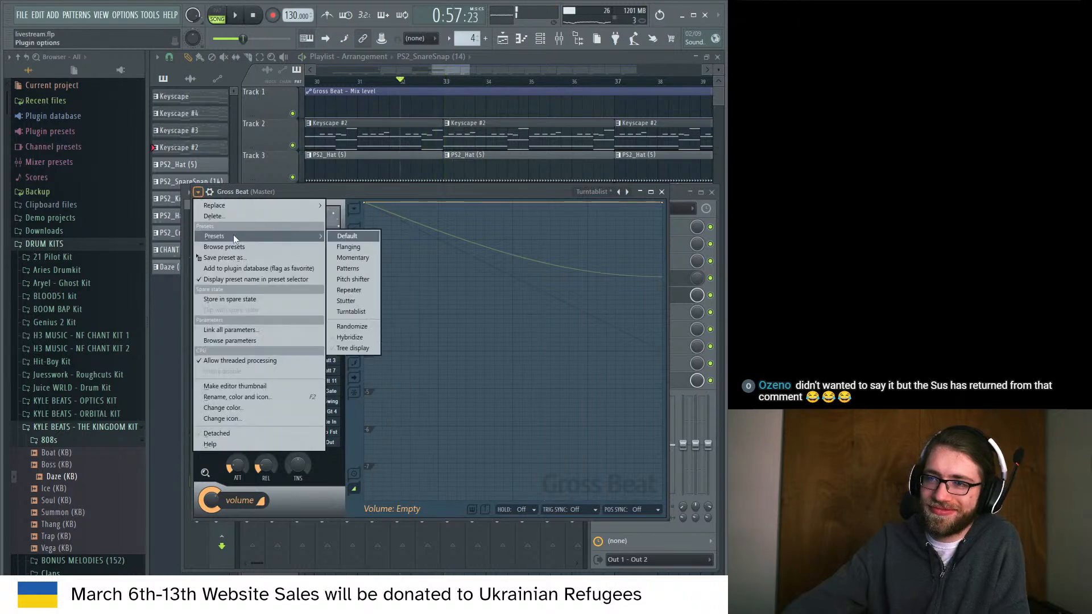
{"action": "left_click", "coordinate": [345, 302]}
{"action": "left_click", "coordinate": [289, 283]}
{"action": "key", "text": "space"}
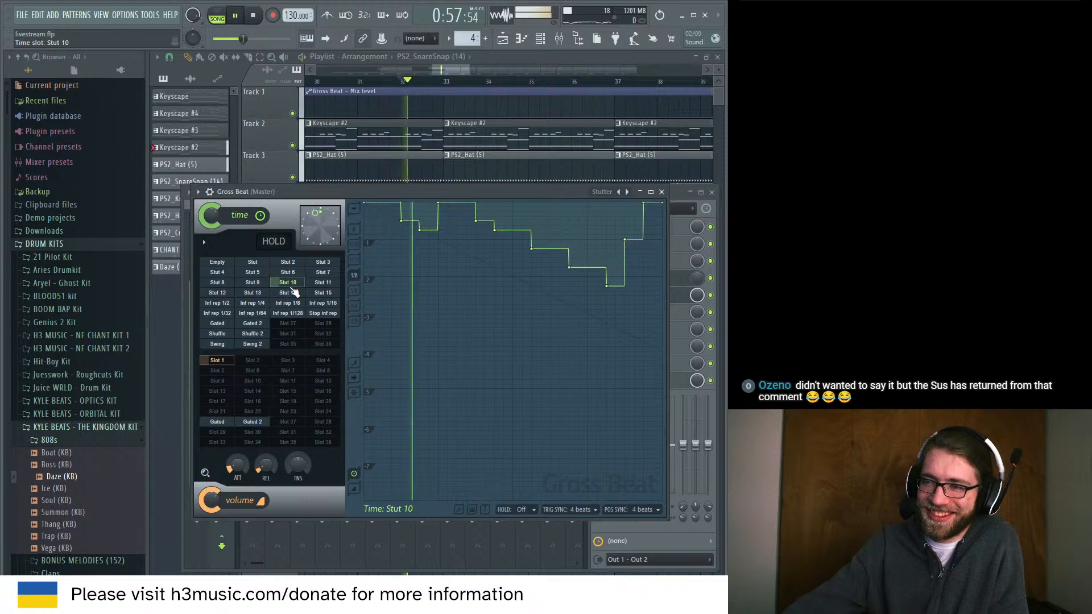
Audition the Stut 11 and Inf rep 1/16 time slots from bar 32, and play Stut 11 again.
{"action": "key", "text": "space"}
{"action": "left_click", "coordinate": [327, 284]}
{"action": "key", "text": "space"}
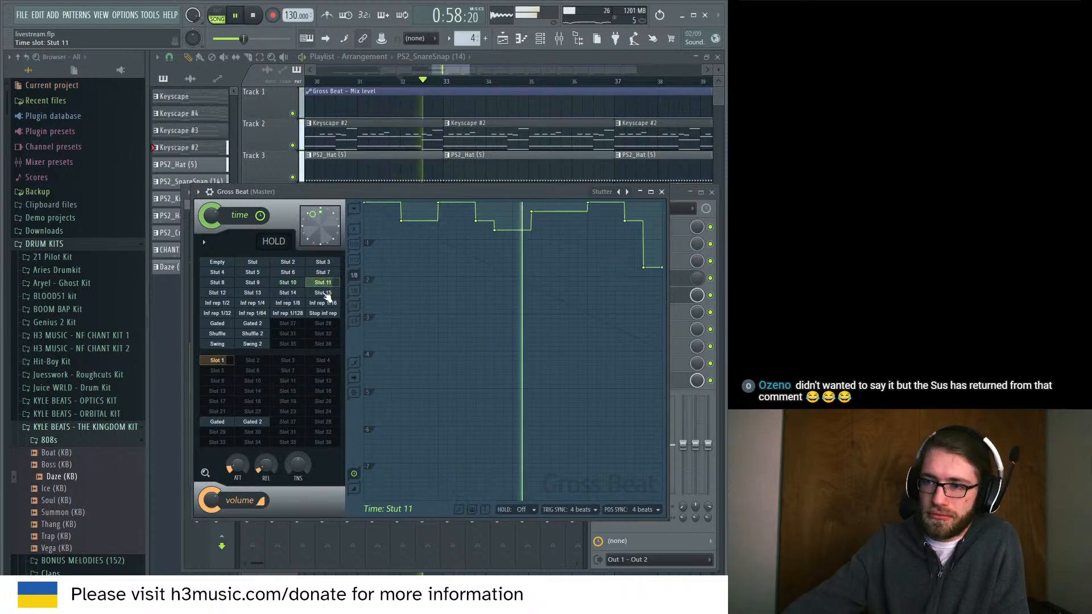
{"action": "key", "text": "space"}
{"action": "left_click", "coordinate": [325, 306]}
{"action": "key", "text": "space"}
{"action": "key", "text": "space"}
{"action": "left_click", "coordinate": [324, 283]}
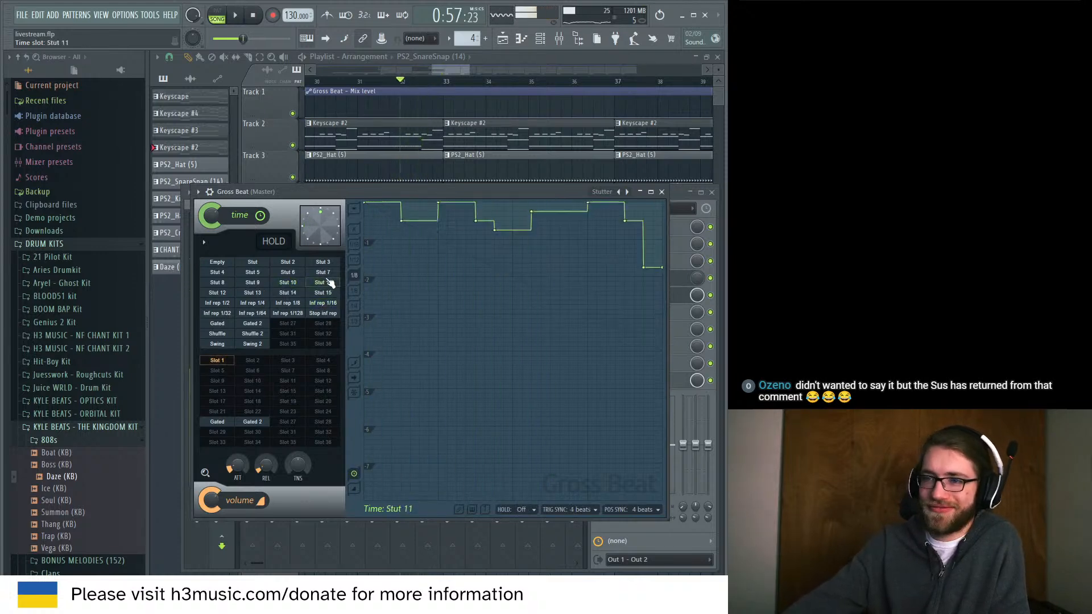
{"action": "key", "text": "space"}
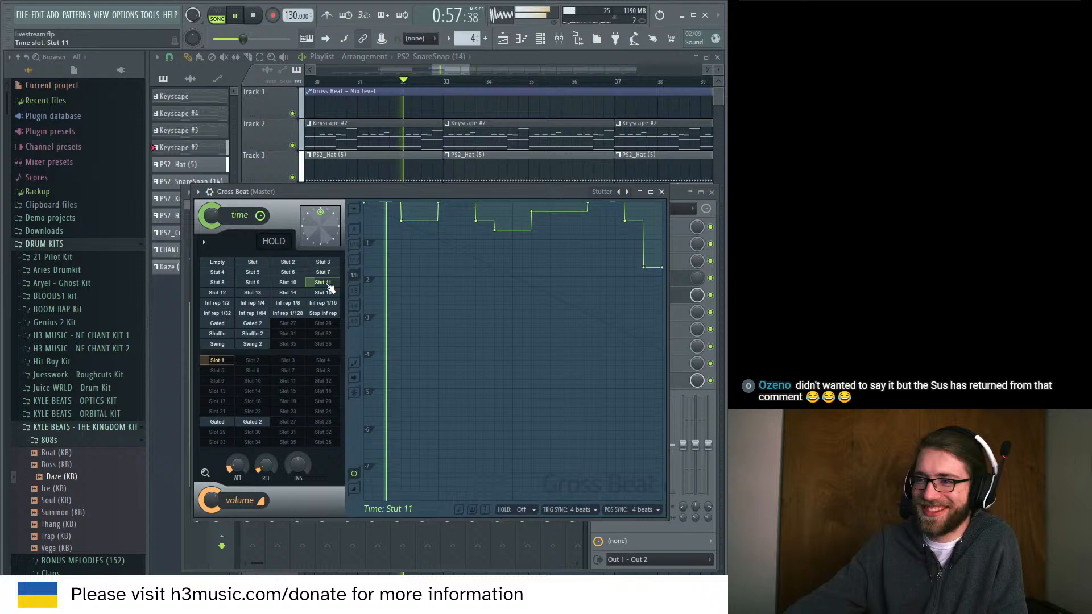
Play from bar 32 with the Stut 2 time slot selected, and stop the song.
{"action": "key", "text": "space"}
{"action": "left_click", "coordinate": [287, 264]}
{"action": "key", "text": "space"}
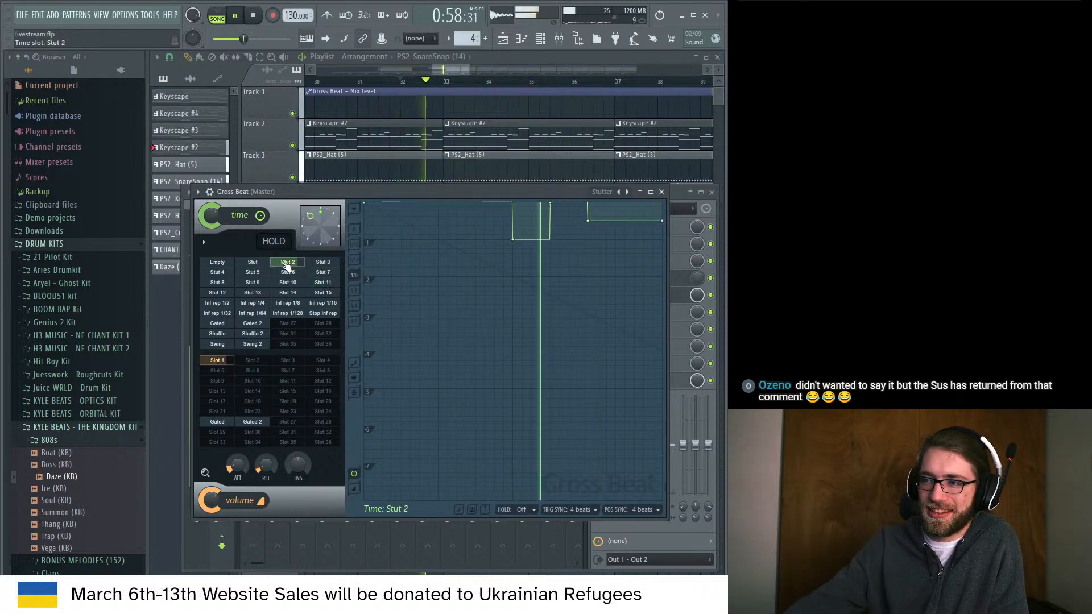
{"action": "key", "text": "space"}
Load the Momentary preset in Gross Beat, select the Slw Dwn Rpt time slot and play it twice from bar 32.
{"action": "left_click", "coordinate": [198, 192]}
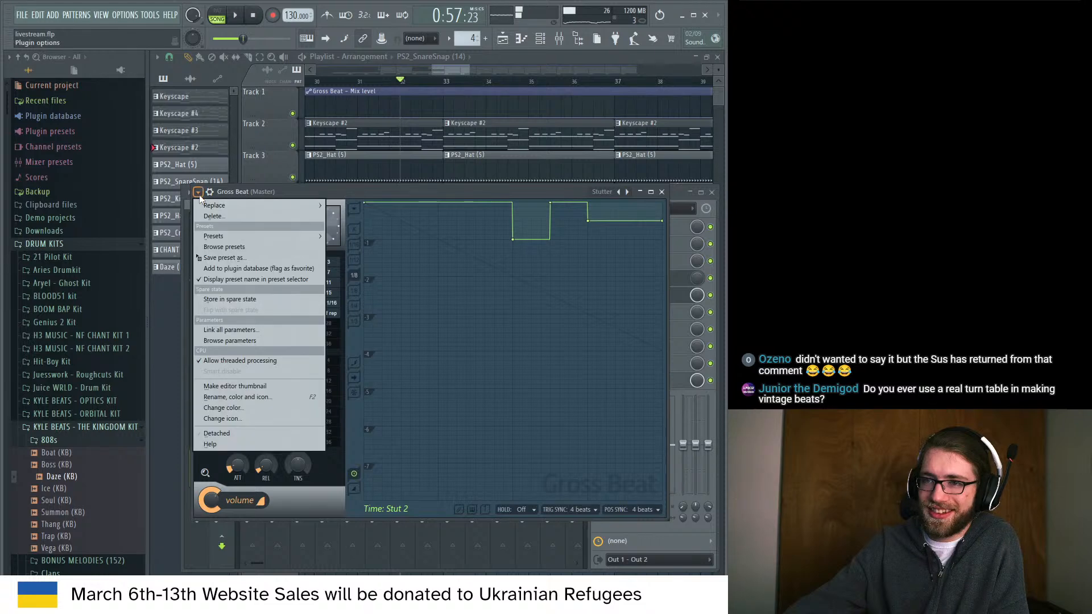
{"action": "mouse_move", "coordinate": [303, 236]}
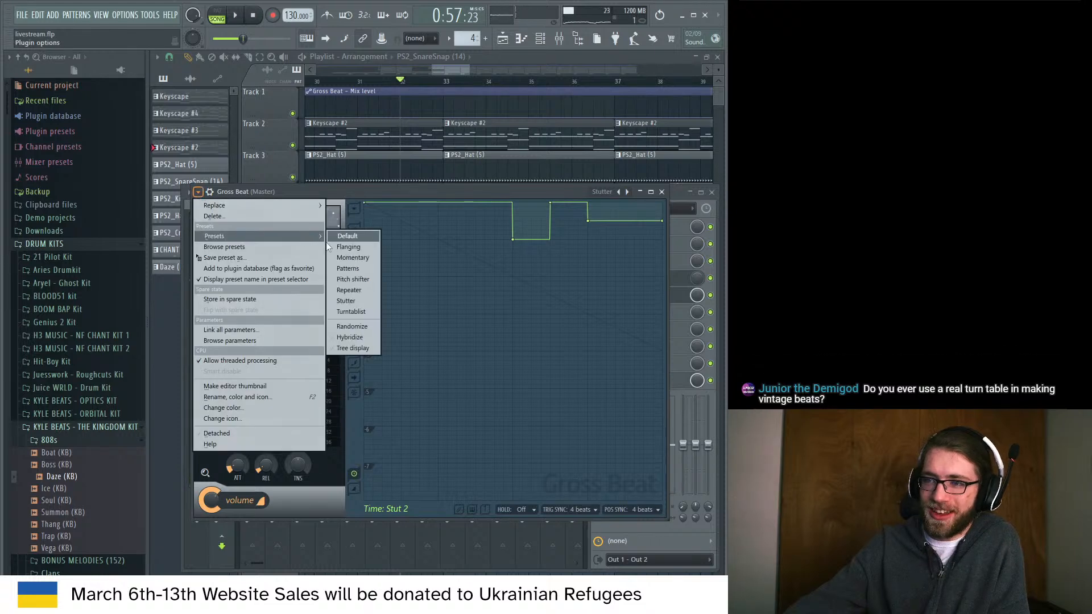
{"action": "left_click", "coordinate": [361, 259]}
{"action": "left_click", "coordinate": [286, 294]}
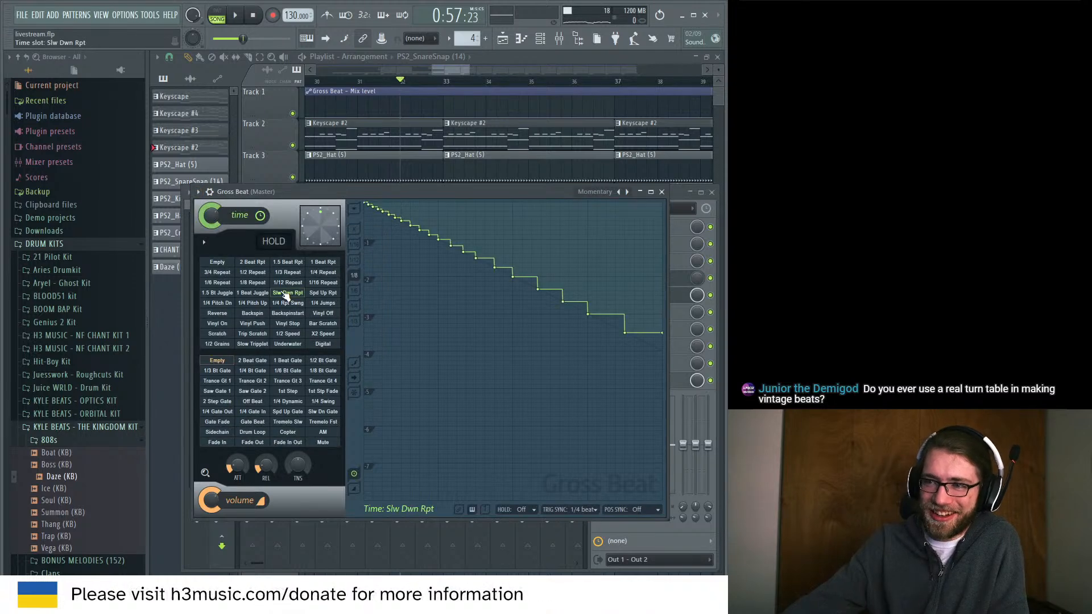
{"action": "key", "text": "space"}
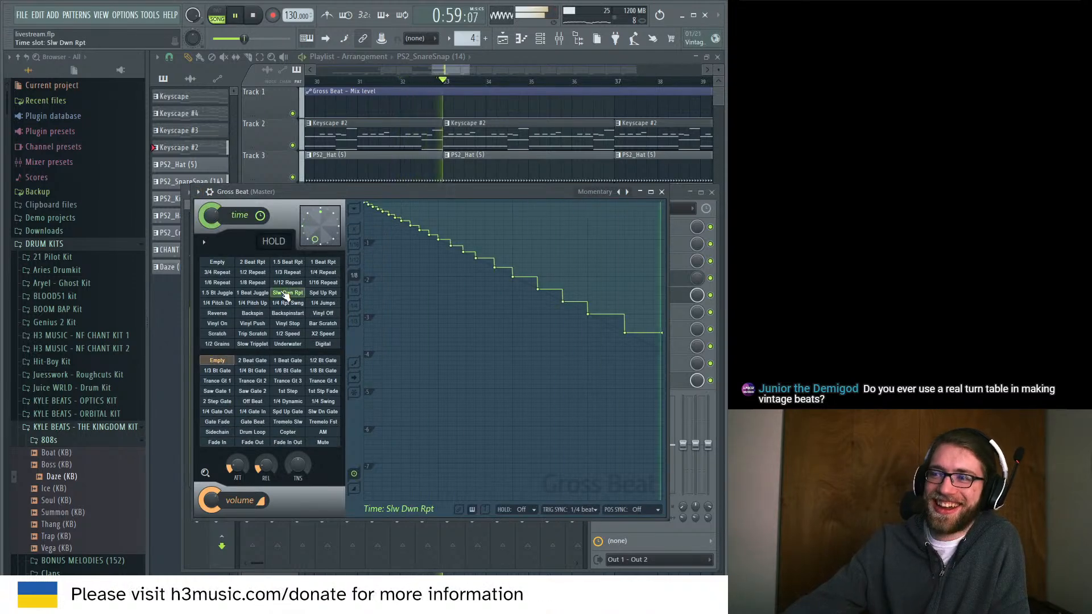
{"action": "key", "text": "space"}
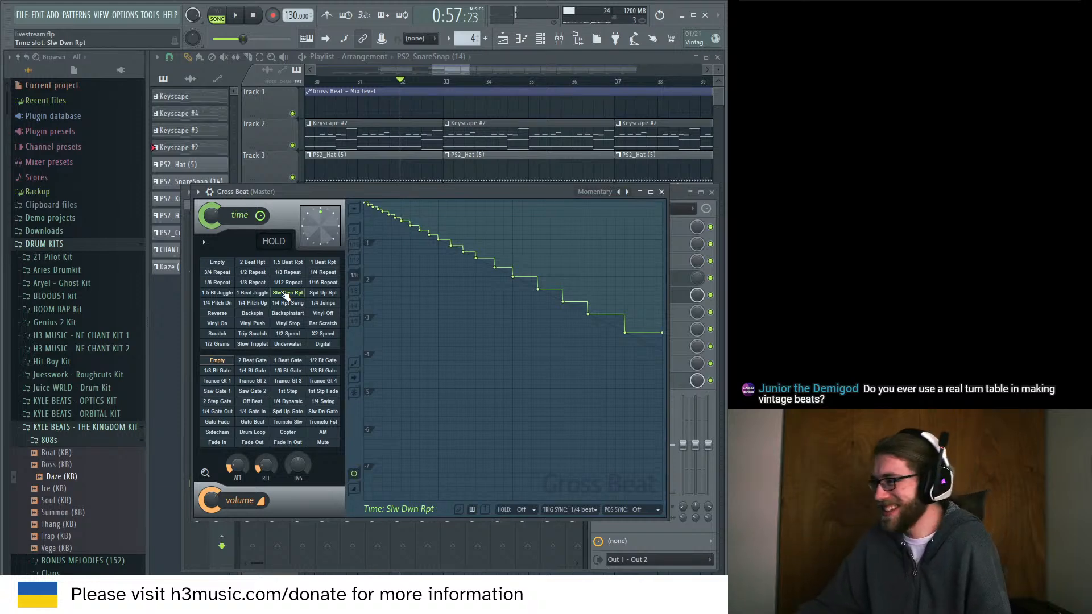
{"action": "key", "text": "space"}
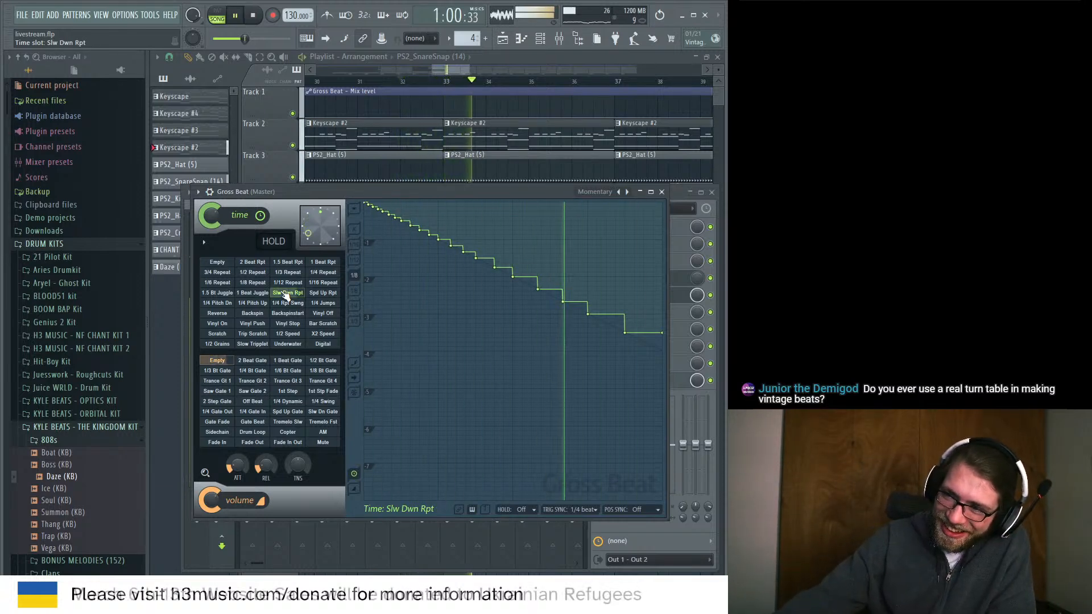
{"action": "key", "text": "space"}
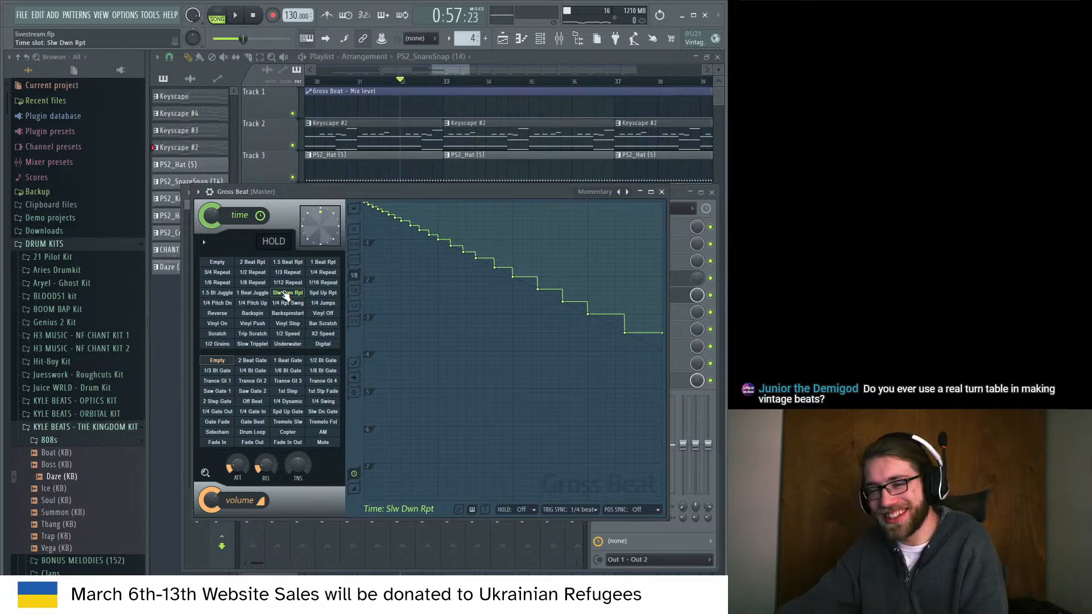
Audition the Backspin, Backspinstart, Reverse and Vinyl Off time slots in Gross Beat from bar 32.
{"action": "left_click", "coordinate": [256, 315]}
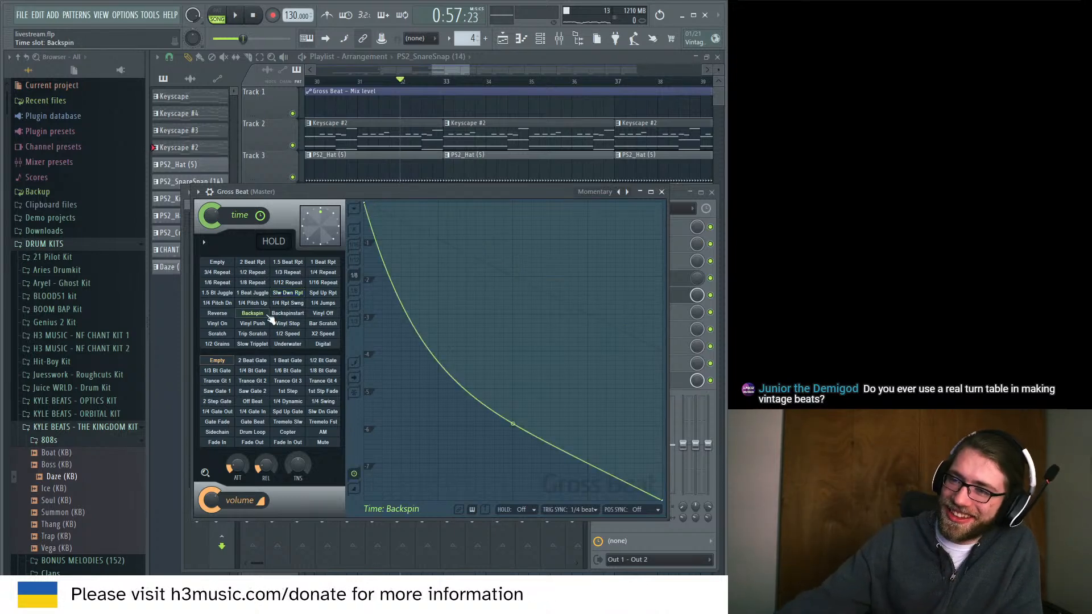
{"action": "left_click", "coordinate": [280, 314]}
{"action": "left_click", "coordinate": [224, 315]}
{"action": "left_click", "coordinate": [323, 315]}
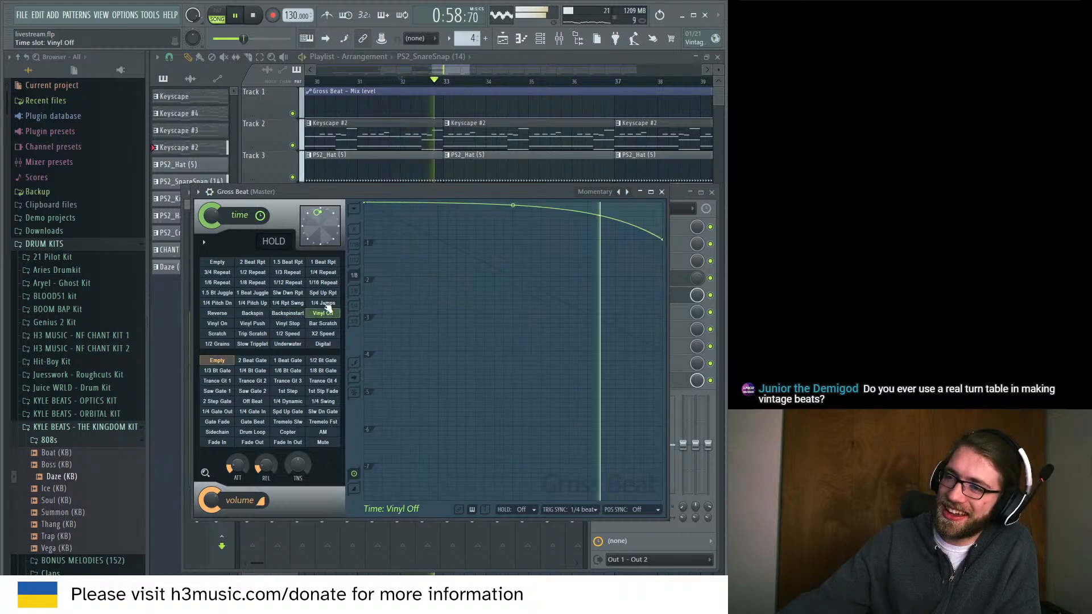
Select the Bar Scratch time slot in Gross Beat and play it repeatedly from bar 32.
{"action": "left_click", "coordinate": [323, 323]}
{"action": "key", "text": "space"}
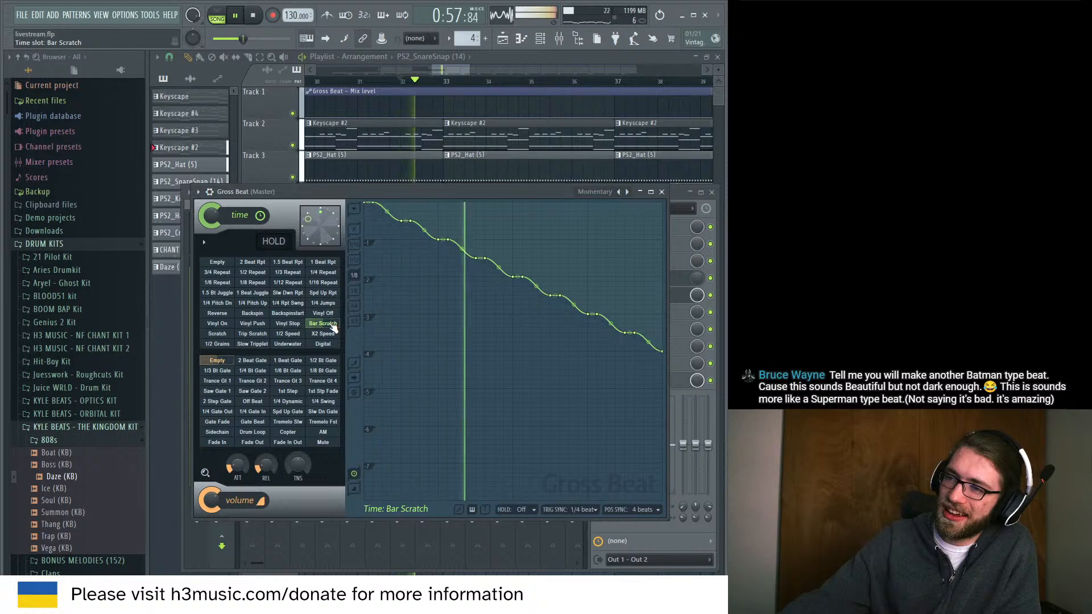
{"action": "key", "text": "space"}
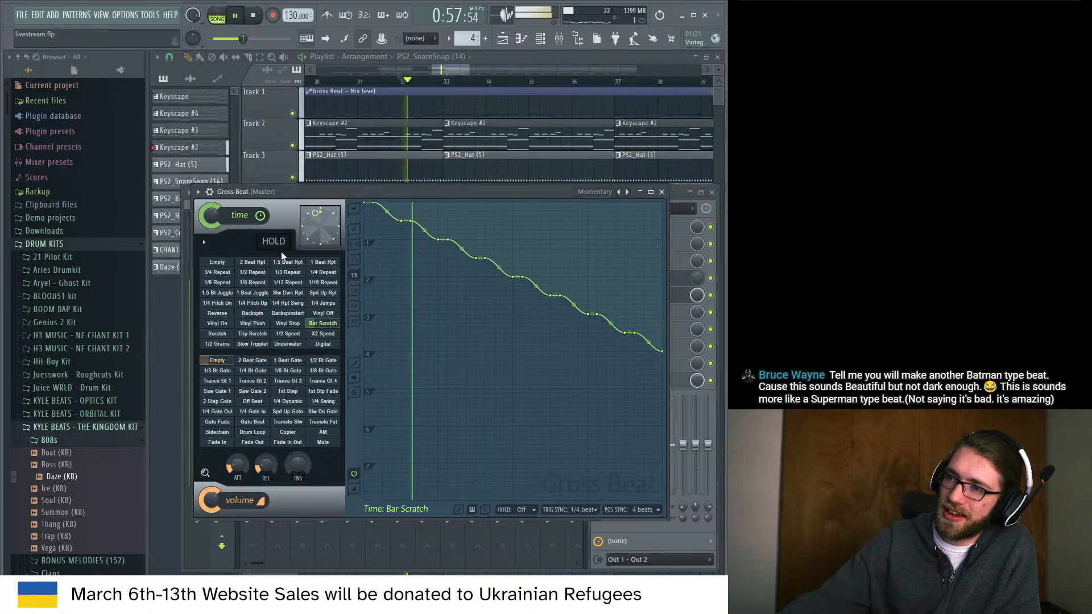
{"action": "key", "text": "space"}
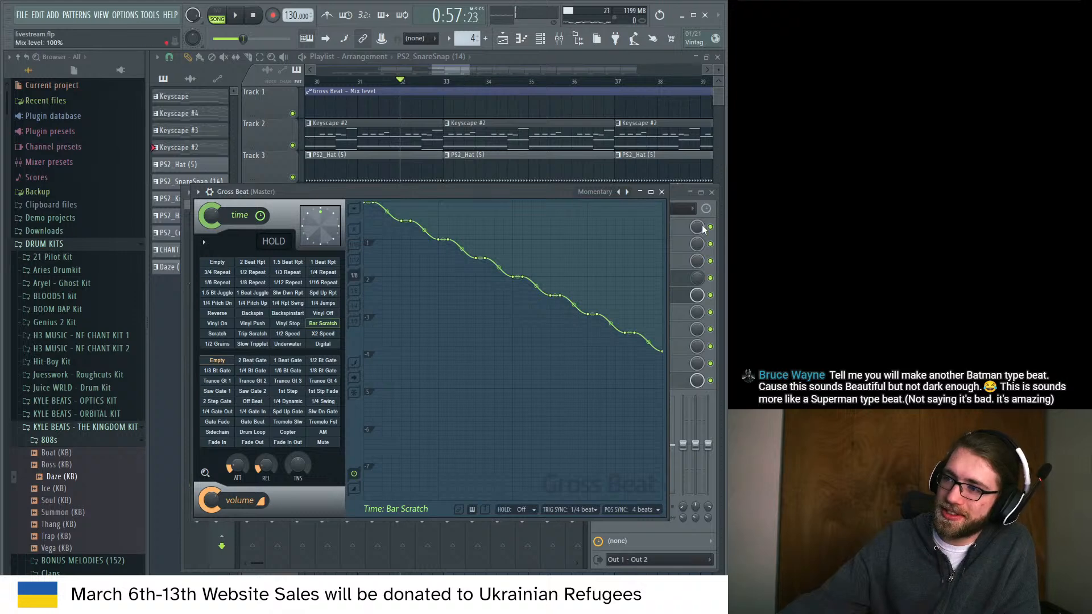
Set the second Gross Beat's mix level on the Master track to 0% and create an automation clip for it.
{"action": "left_click", "coordinate": [682, 200]}
{"action": "left_click_drag", "start_coordinate": [697, 291], "coordinate": [700, 304]}
{"action": "right_click", "coordinate": [699, 304]}
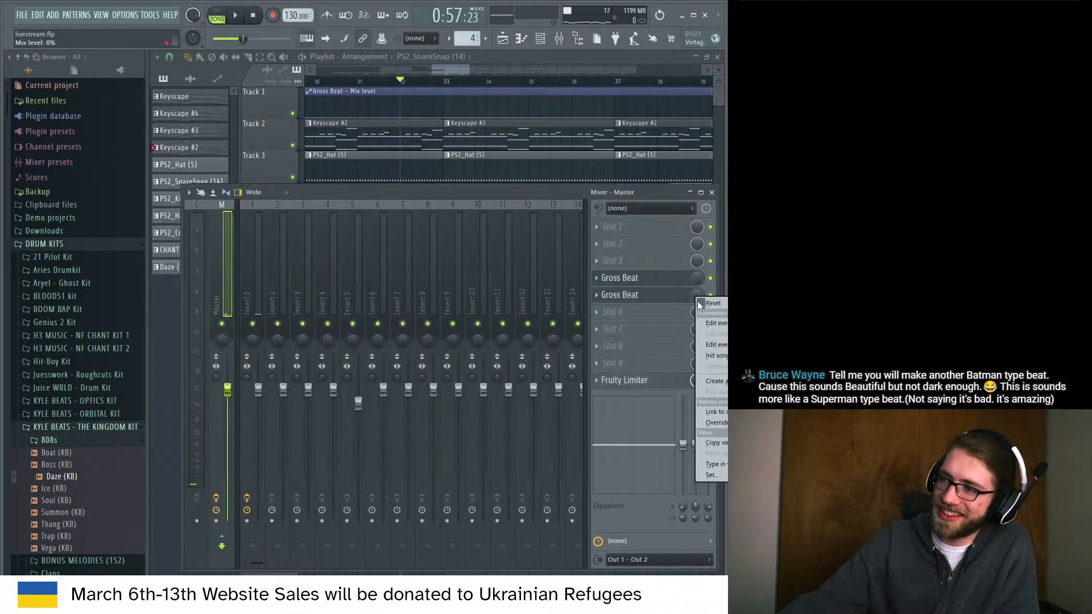
{"action": "left_click", "coordinate": [716, 381]}
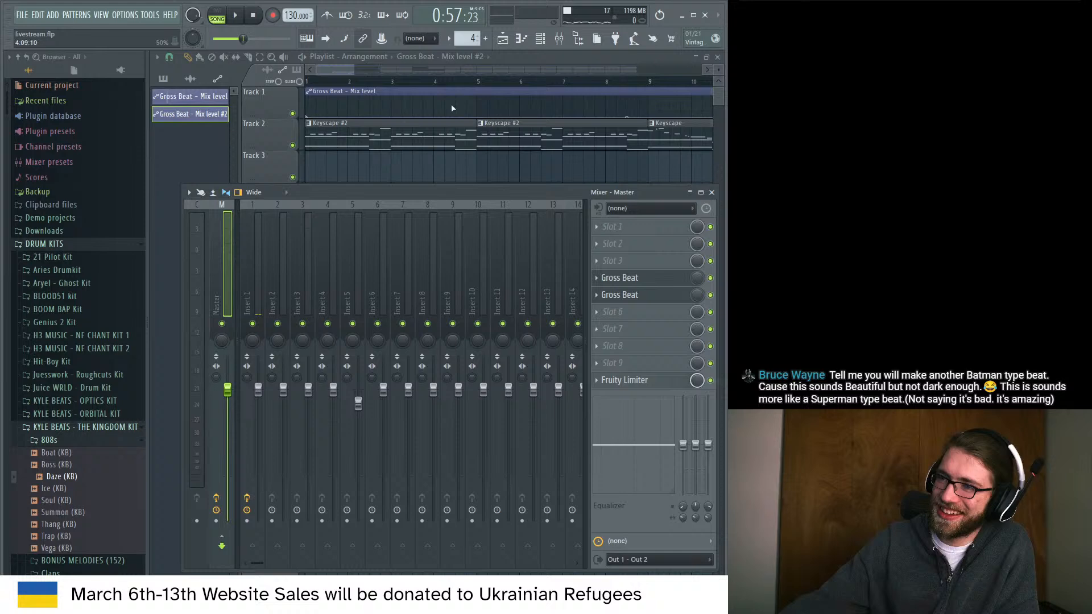
Shape a spike to full mix level over the last two beats of bar 32 in the new automation clip and play it.
{"action": "left_click", "coordinate": [349, 70]}
{"action": "left_click_drag", "start_coordinate": [452, 72], "coordinate": [460, 72]}
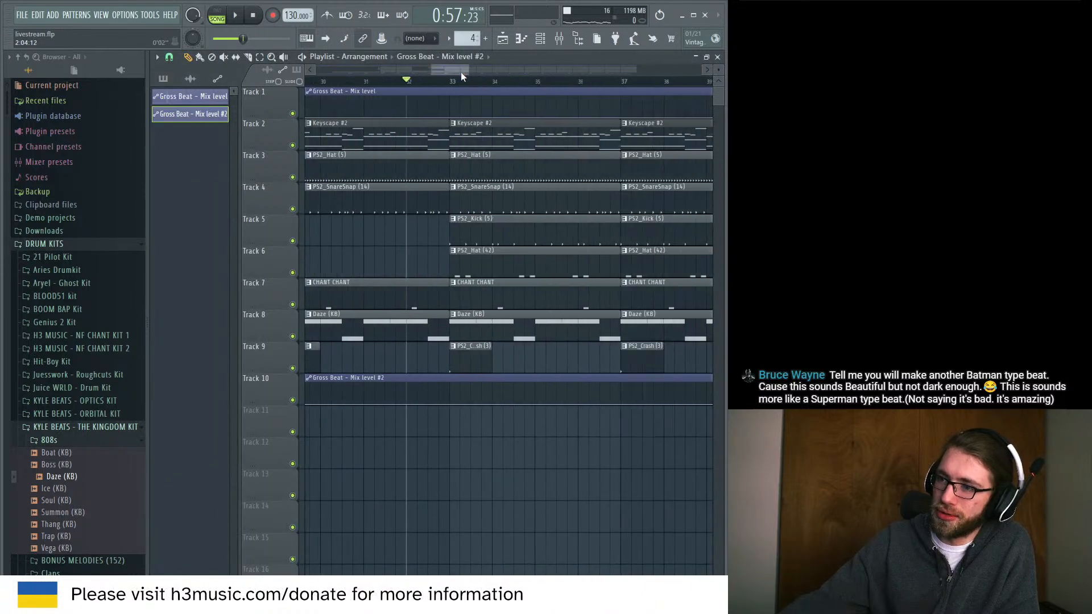
{"action": "right_click", "coordinate": [408, 401]}
{"action": "left_click_drag", "start_coordinate": [408, 401], "coordinate": [449, 405]}
{"action": "right_click", "coordinate": [439, 401]}
{"action": "key", "text": "space"}
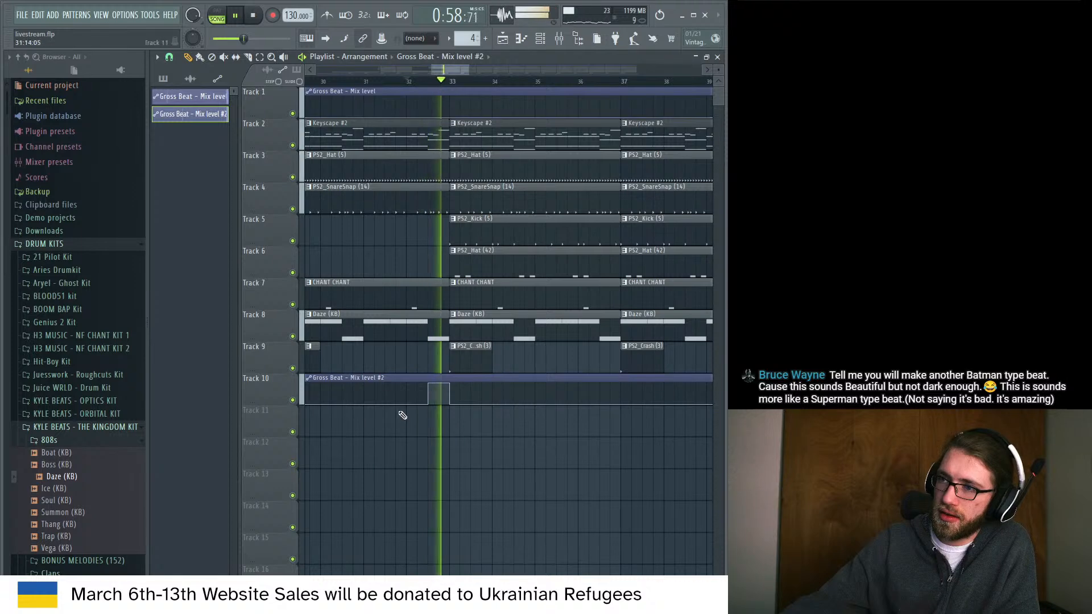
{"action": "key", "text": "space"}
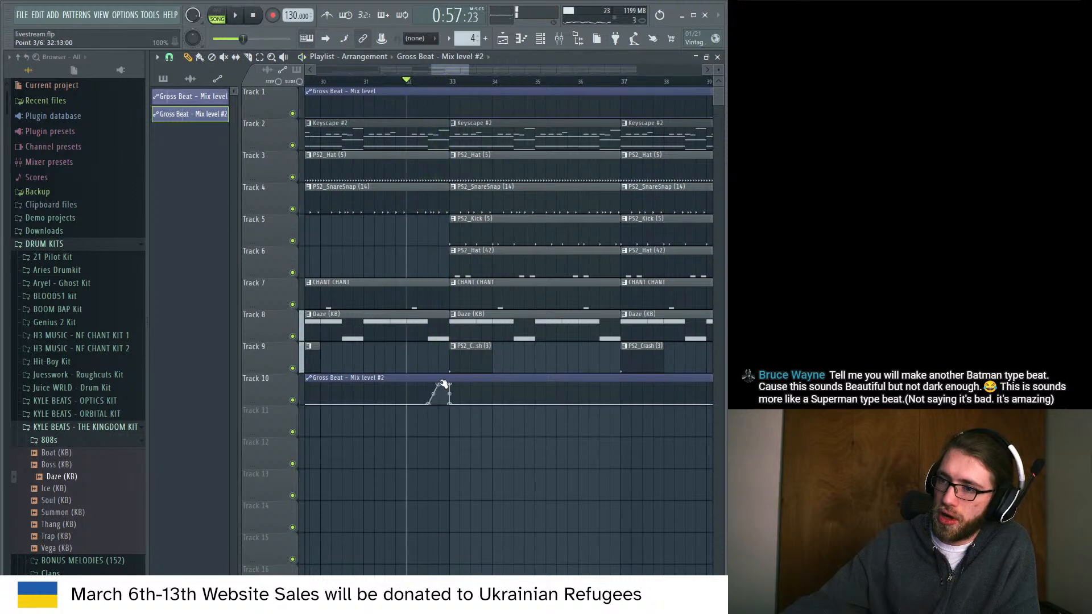
Shorten the mix-level automation spike to the last beat of bar 32 and play the transition into bar 33.
{"action": "left_click_drag", "start_coordinate": [429, 406], "coordinate": [470, 442]}
{"action": "key", "text": "space"}
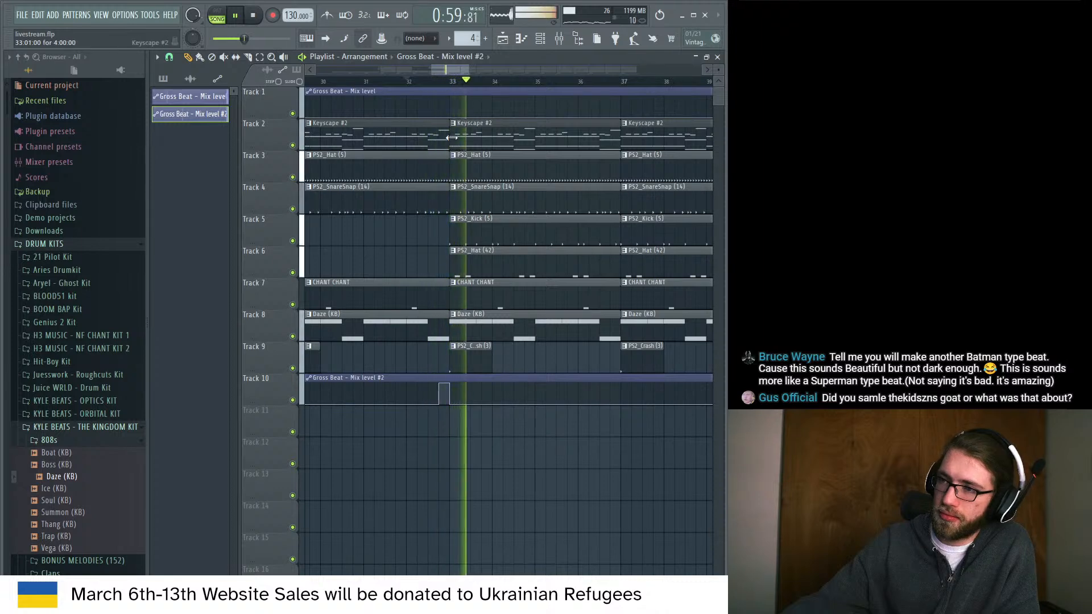
{"action": "key", "text": "space"}
{"action": "key", "text": "space"}
{"action": "left_click_drag", "start_coordinate": [448, 137], "coordinate": [444, 137]}
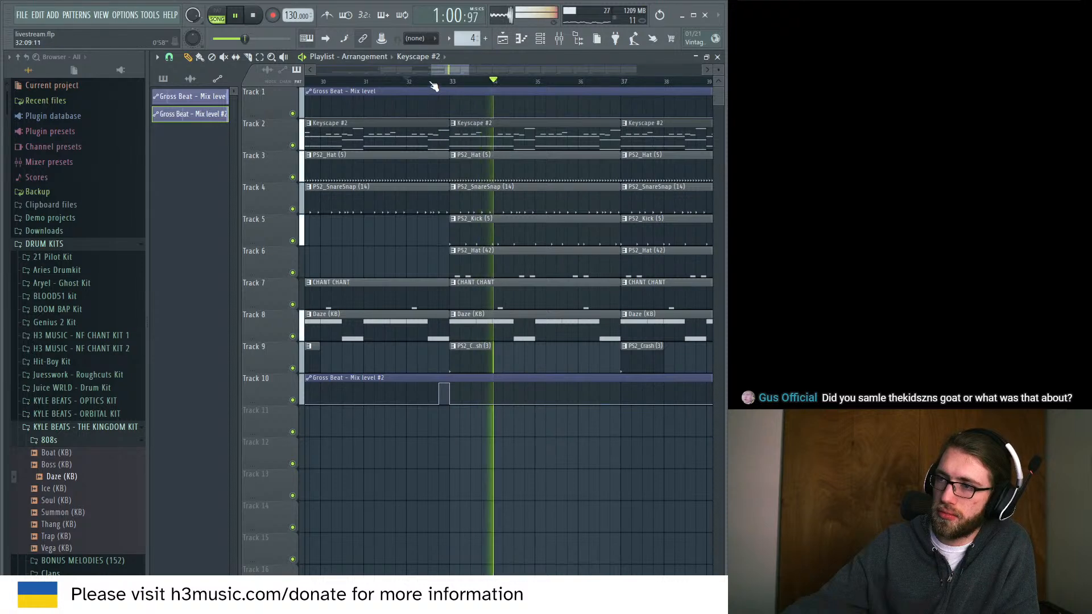
{"action": "left_click_drag", "start_coordinate": [431, 69], "coordinate": [459, 58]}
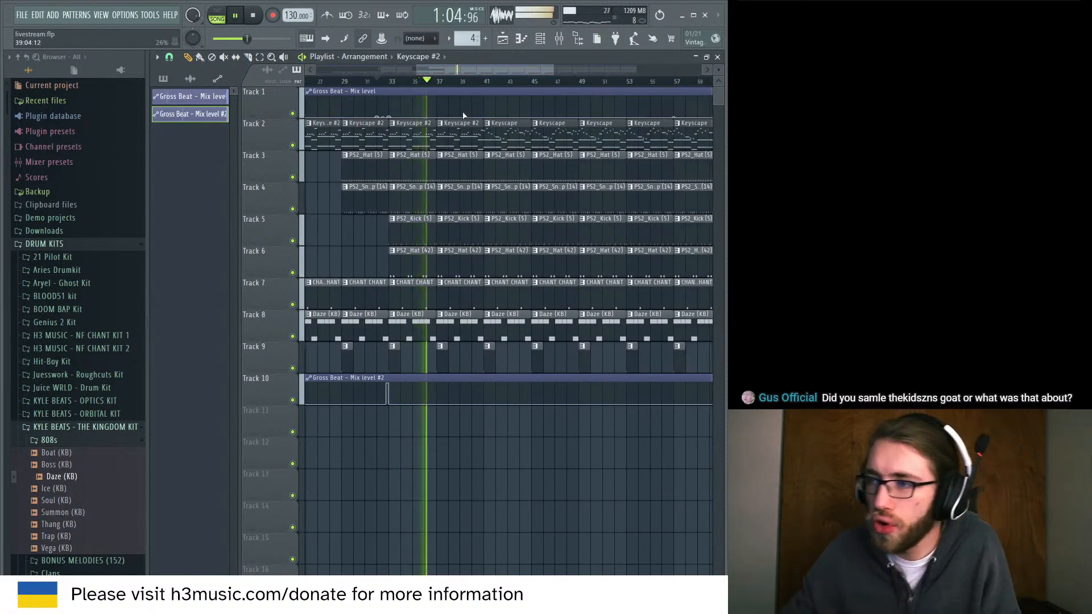
{"action": "key", "text": "space"}
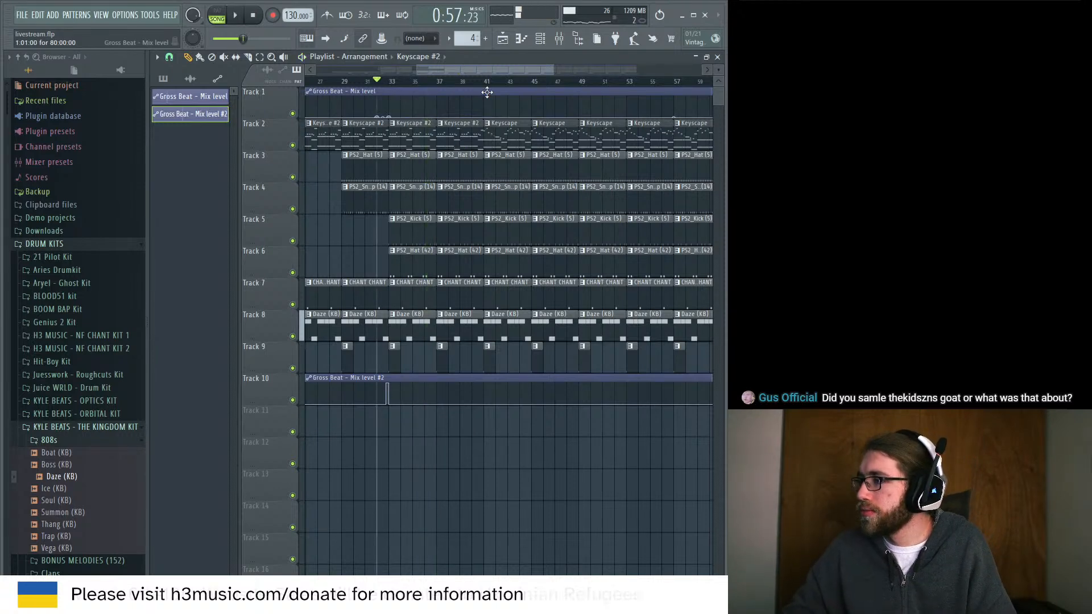
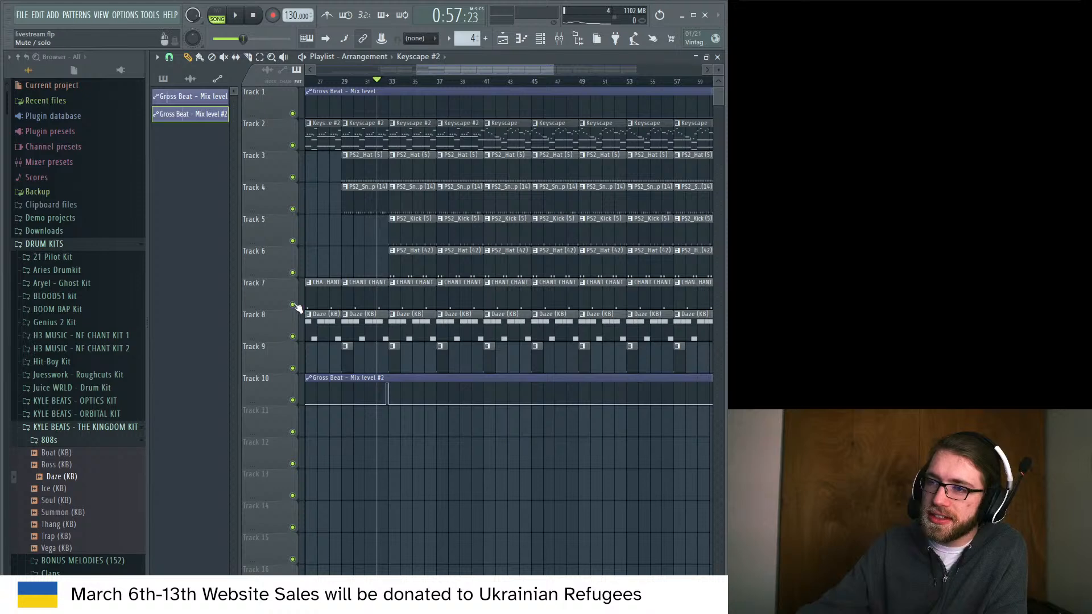
Solo the CHANT CHANT track and turn the solo off again.
{"action": "right_click", "coordinate": [293, 305]}
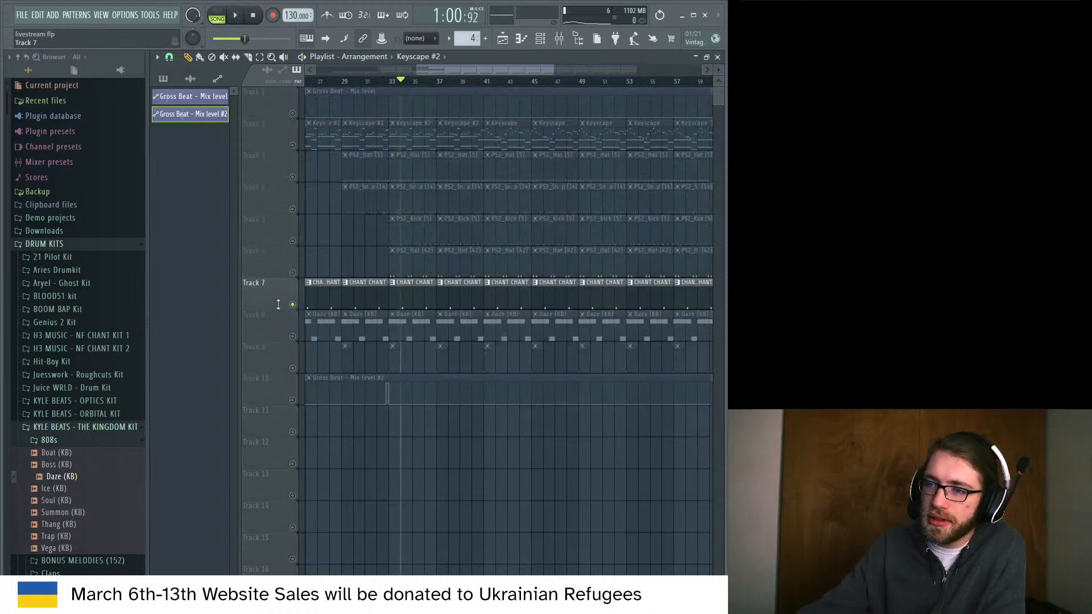
{"action": "right_click", "coordinate": [293, 305]}
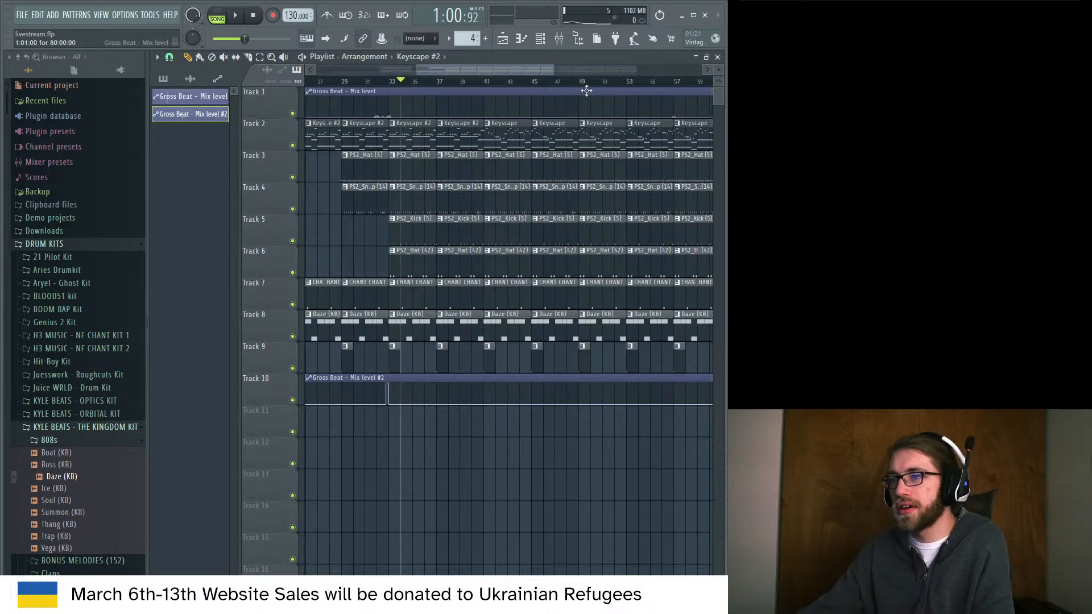
Play the song from just before bar 33 and save the project.
{"action": "left_click", "coordinate": [387, 81]}
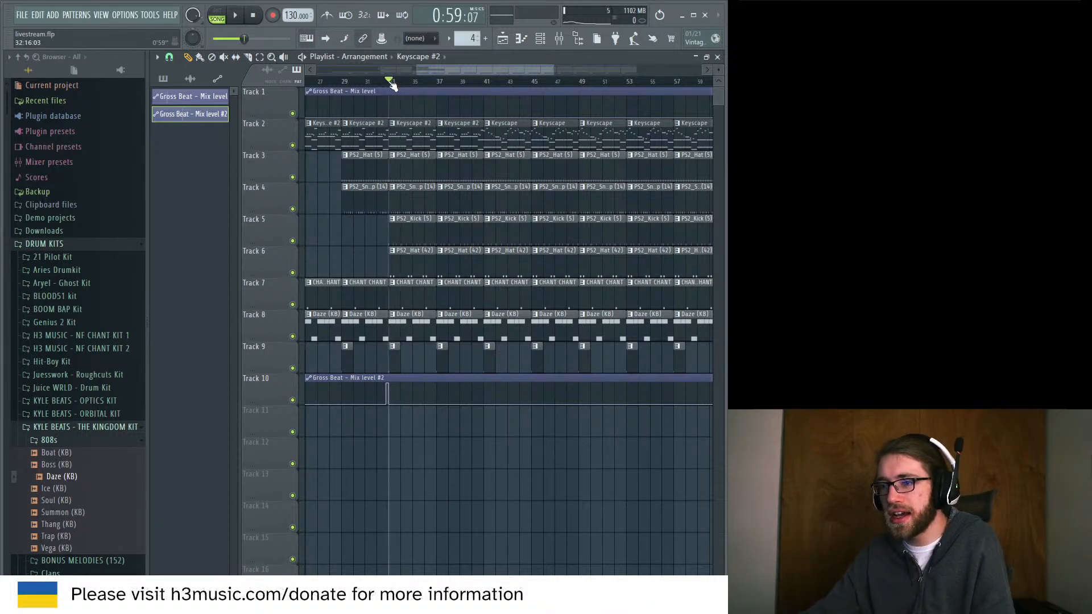
{"action": "key", "text": "space"}
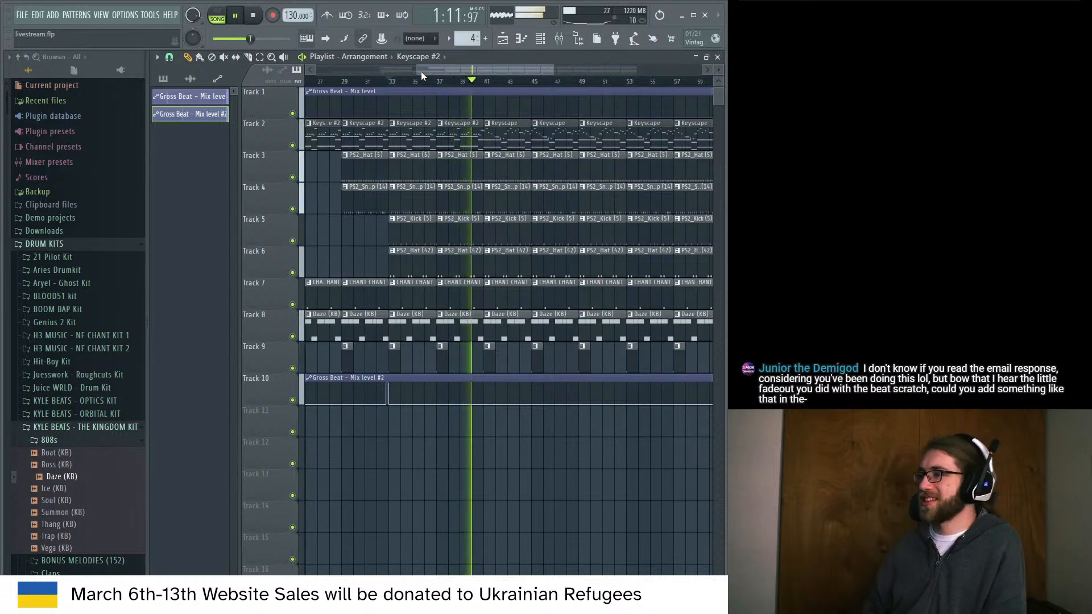
{"action": "key", "text": "space"}
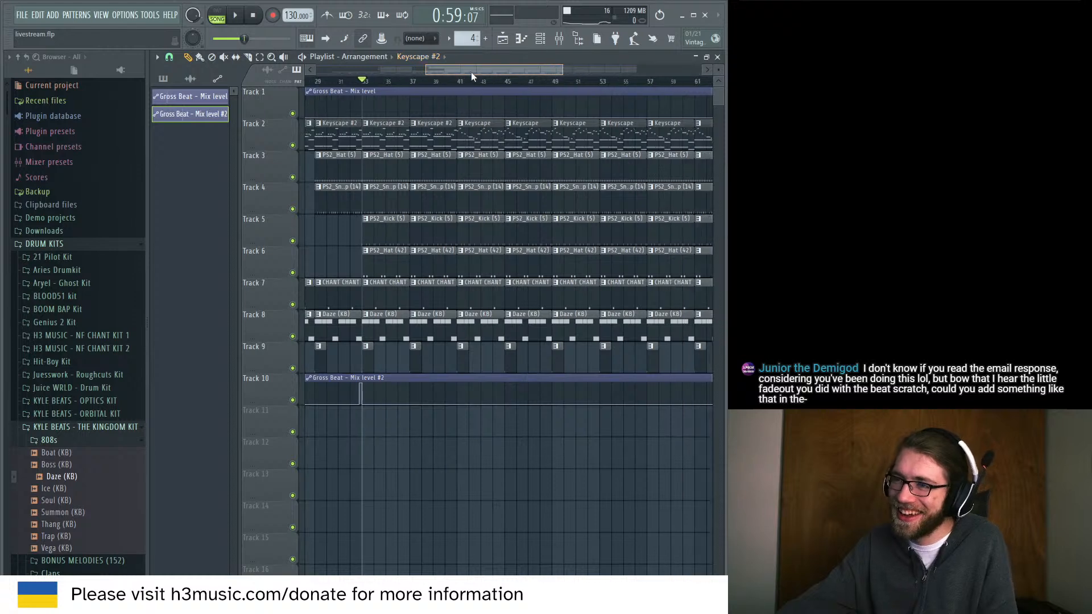
{"action": "key", "text": "ctrl+s"}
Trim the last beat off the Keyscape #2, PS2_Hat (5) and Daze (KB) clips starting at bar 33 while playing the section.
{"action": "left_click_drag", "start_coordinate": [465, 73], "coordinate": [440, 72]}
{"action": "key", "text": "space"}
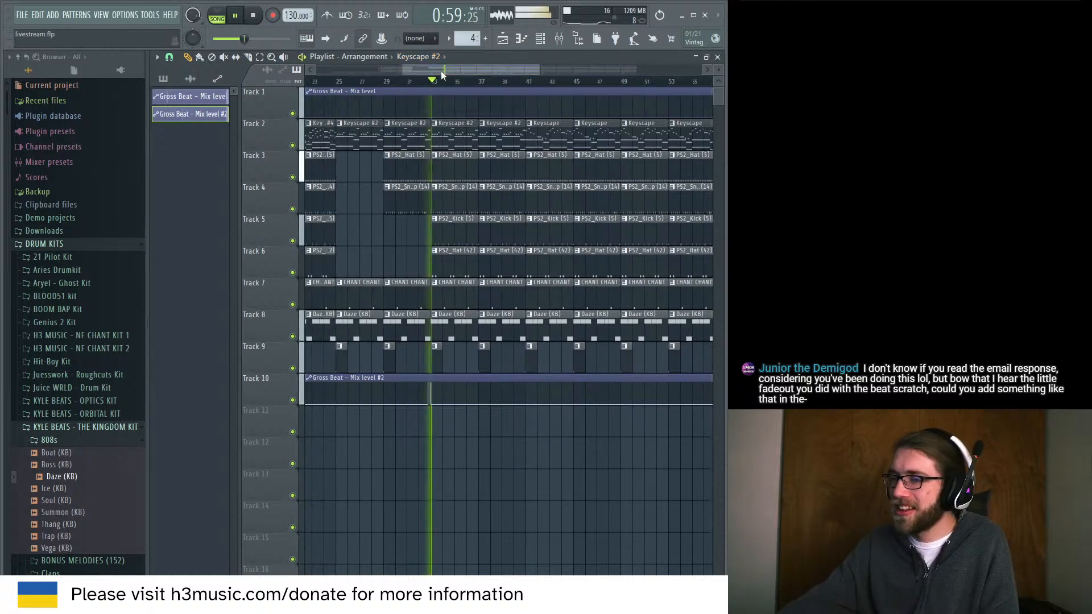
{"action": "left_click_drag", "start_coordinate": [537, 73], "coordinate": [484, 73]}
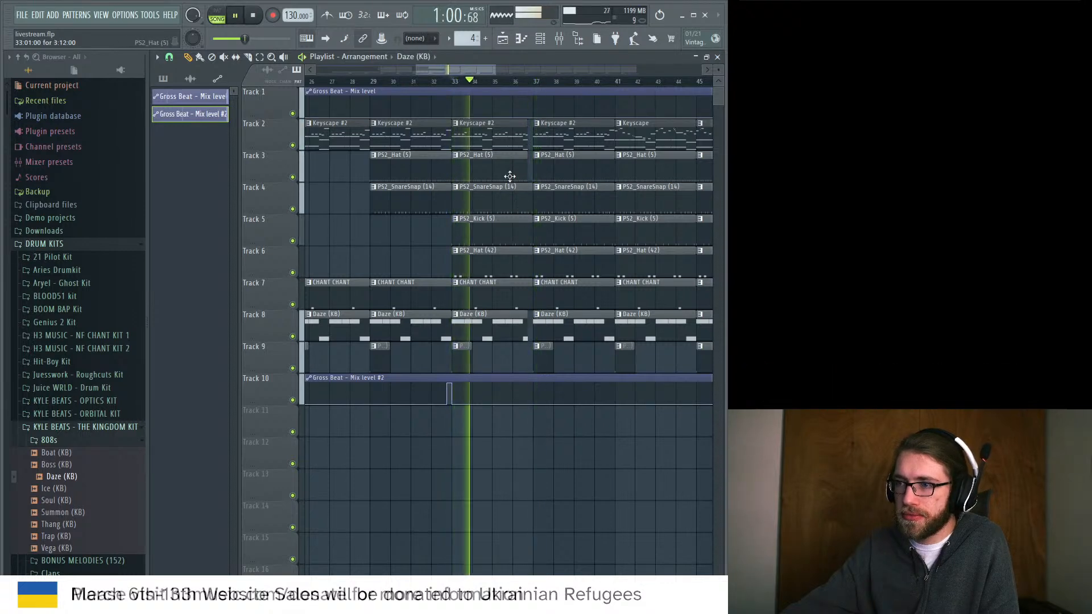
Replace the Keyscape #2 clip at bar 33 with a copy of the Keyscape #4 clip from bar 17 and play it.
{"action": "left_click_drag", "start_coordinate": [417, 70], "coordinate": [362, 70]}
{"action": "key", "text": "space"}
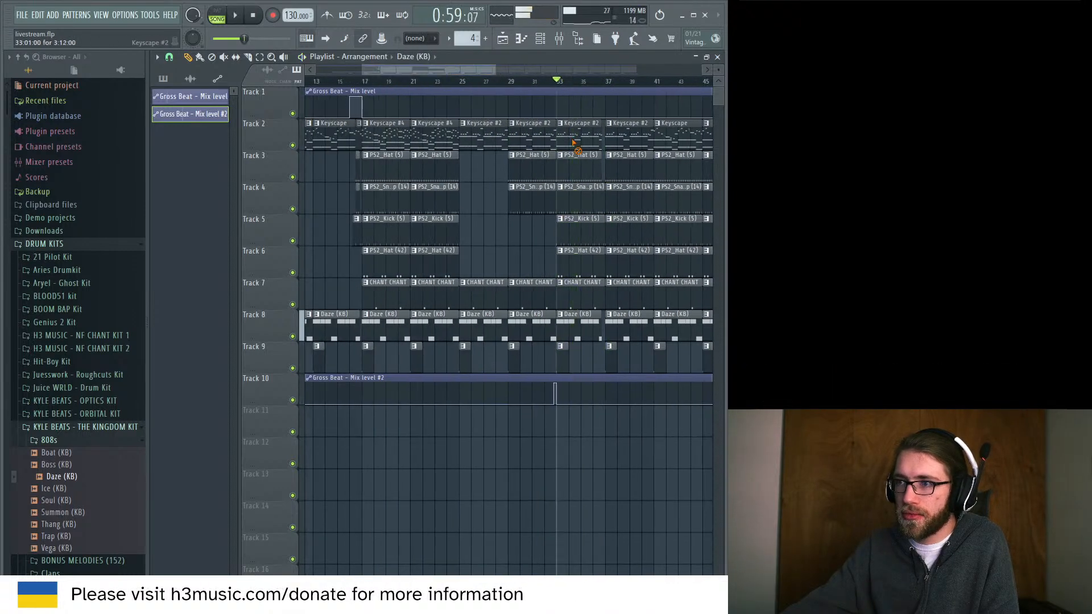
{"action": "left_click_drag", "start_coordinate": [376, 134], "coordinate": [565, 141]}
{"action": "key", "text": "space"}
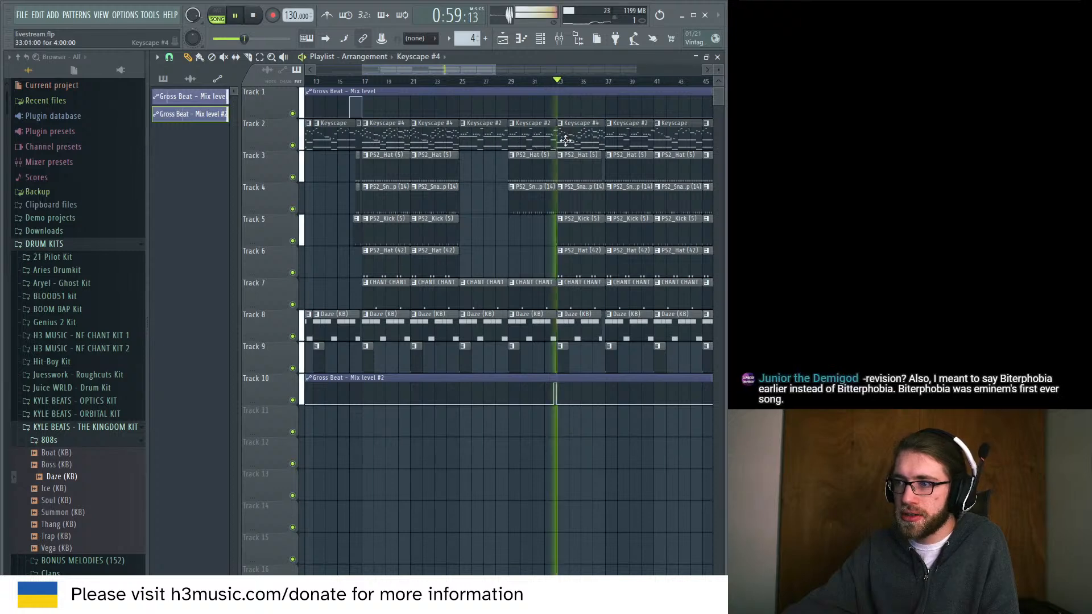
Set the playlist snap to Bar.
{"action": "left_click", "coordinate": [169, 57]}
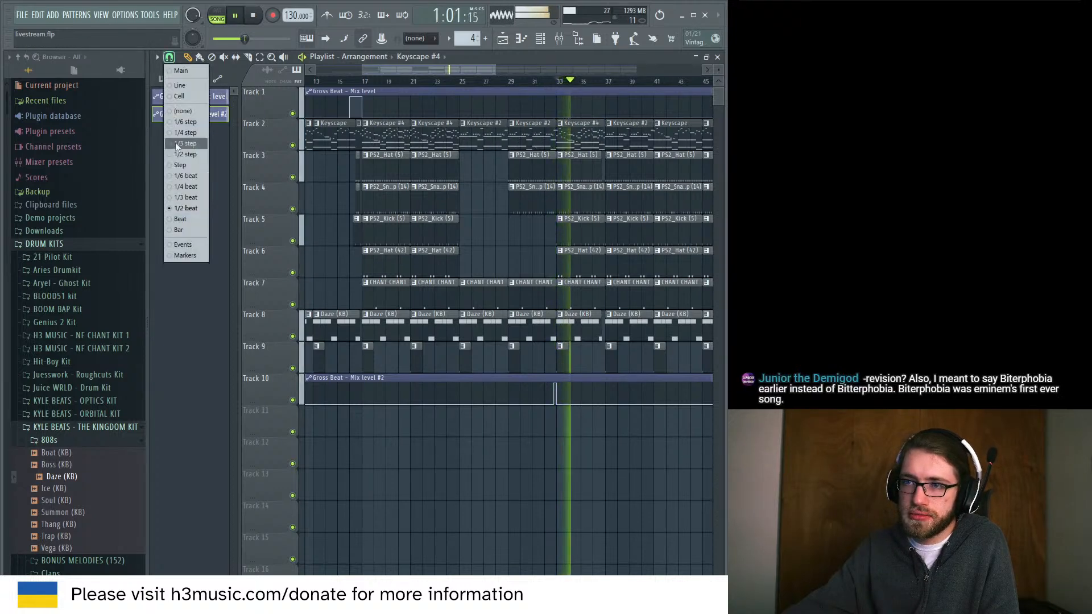
{"action": "left_click", "coordinate": [177, 230]}
{"action": "left_click", "coordinate": [169, 57]}
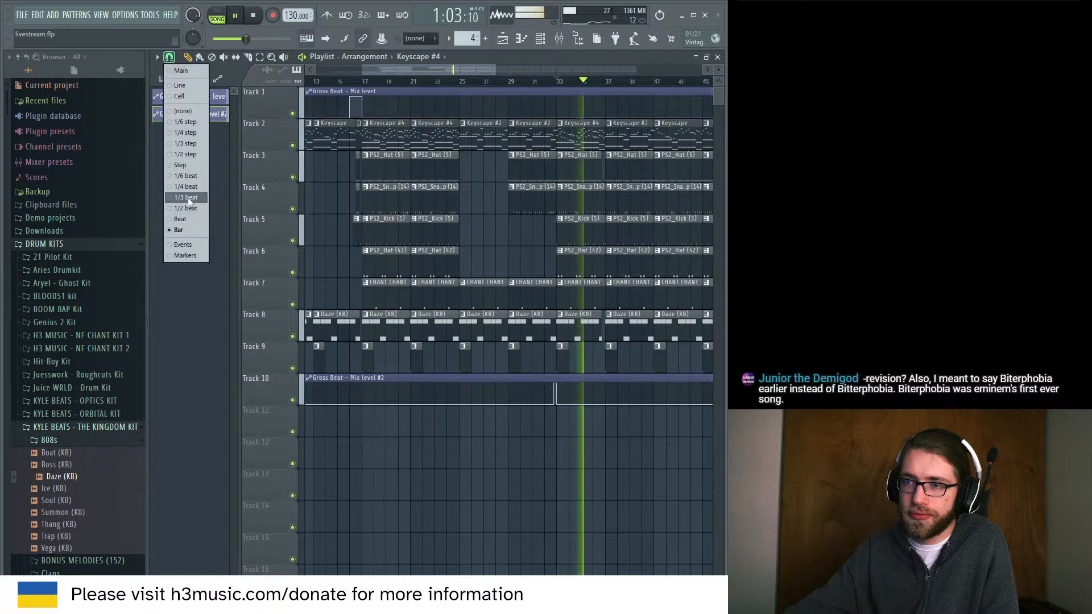
{"action": "left_click", "coordinate": [177, 226]}
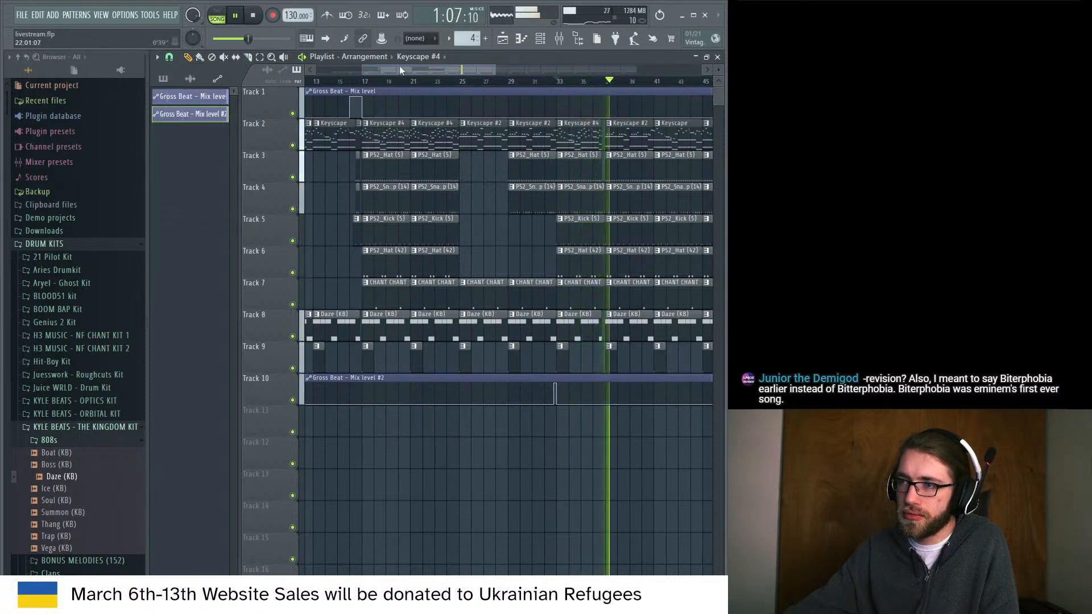
Replace the Keyscape #2 clip at bar 37 with Keyscape #4 while playing from bar 33.
{"action": "left_click", "coordinate": [556, 81]}
{"action": "scroll", "coordinate": [553, 85], "scroll_direction": "up", "scroll_amount": 2}
{"action": "right_click", "coordinate": [570, 136]}
{"action": "left_click_drag", "start_coordinate": [525, 134], "coordinate": [591, 132]}
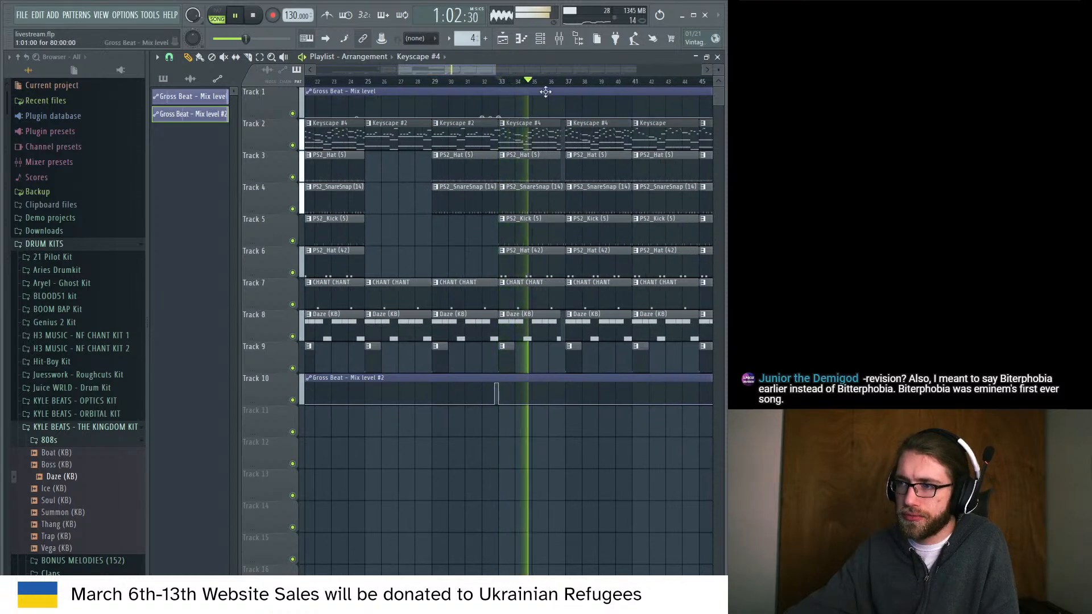
Delete the Keyscape, hat, snare, kick, chant and Daze (KB) clips from bars 41 to 44, keeping the crash.
{"action": "left_click_drag", "start_coordinate": [496, 70], "coordinate": [548, 106]}
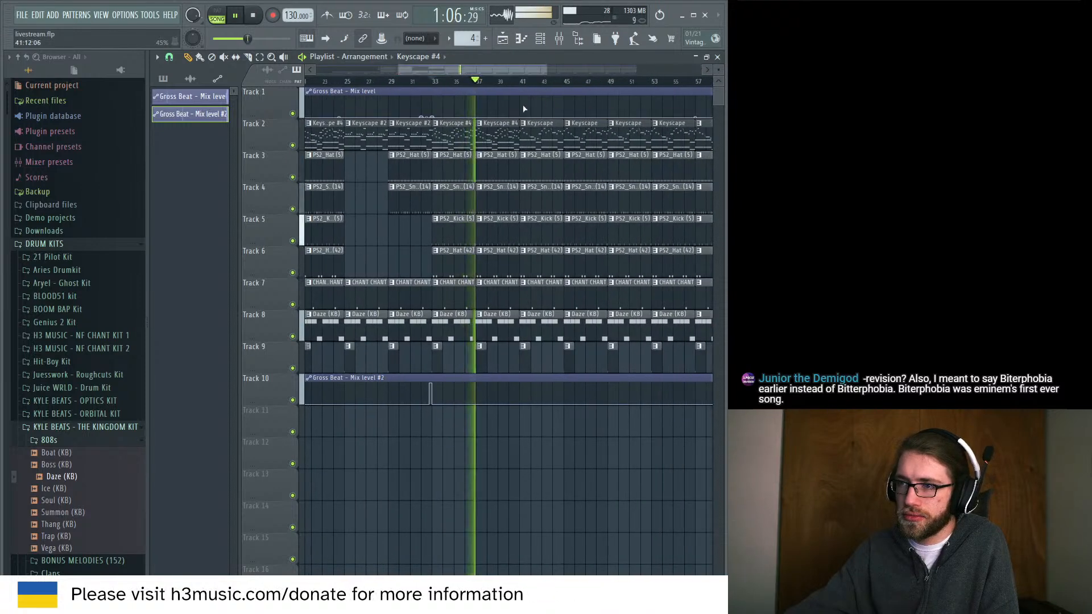
{"action": "mouse_move", "coordinate": [399, 69]}
{"action": "left_mouse_down"}
{"action": "mouse_move", "coordinate": [328, 82]}
{"action": "mouse_move", "coordinate": [307, 106]}
{"action": "mouse_move", "coordinate": [426, 129]}
{"action": "left_mouse_up"}
{"action": "right_click", "coordinate": [495, 161]}
{"action": "right_click", "coordinate": [498, 314]}
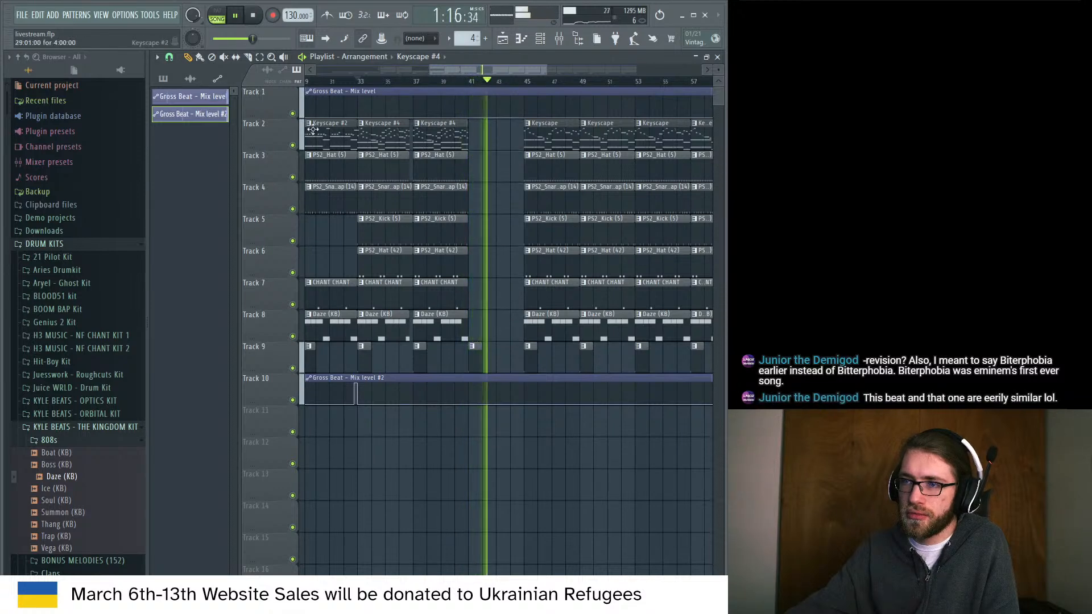
Place Keyscape #2 clips at bars 41 and 45, and remove the hat, snare, kick and chant clips from bars 45 to 48.
{"action": "left_click_drag", "start_coordinate": [495, 149], "coordinate": [519, 139]}
{"action": "left_click", "coordinate": [539, 139]}
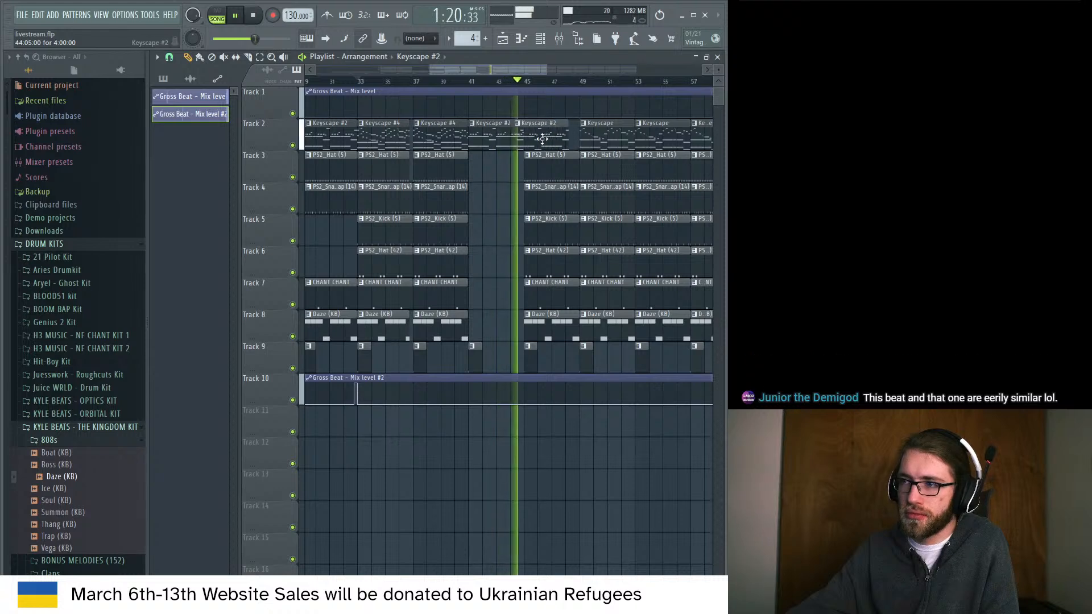
{"action": "right_click", "coordinate": [552, 165]}
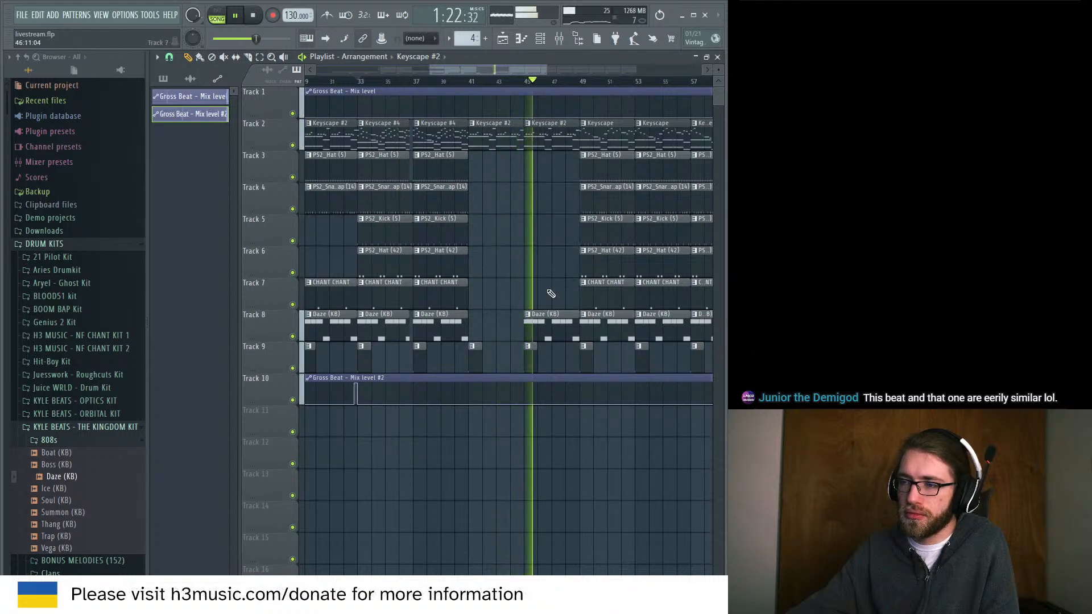
Play from bar 33 and trim the end of the PS2_Hat (5) clip on Track 3 just before bar 41.
{"action": "key", "text": "space"}
{"action": "key", "text": "space"}
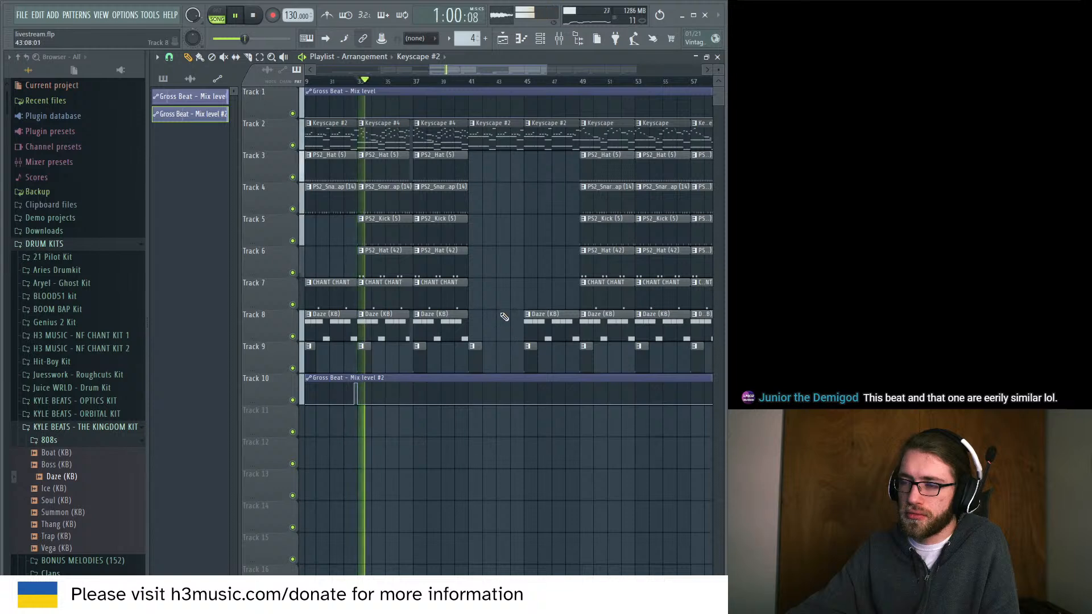
{"action": "left_click_drag", "start_coordinate": [467, 158], "coordinate": [456, 166]}
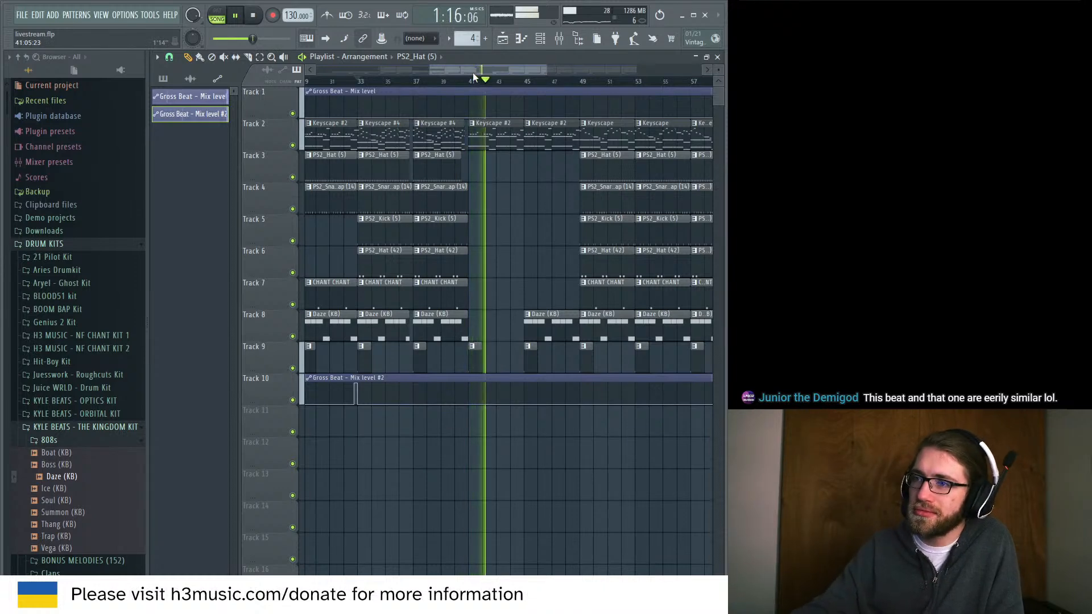
{"action": "key", "text": "space"}
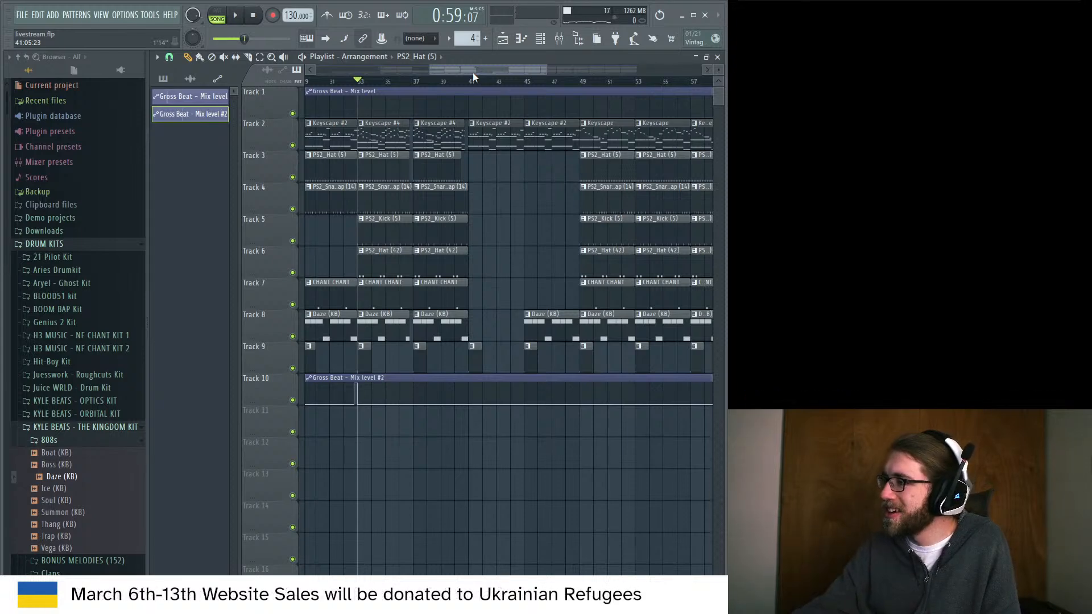
Place a Daze (KB) clip at bar 41 on Track 8 and cut it down to short fragments in bars 42 and 44.
{"action": "left_click_drag", "start_coordinate": [433, 69], "coordinate": [433, 155]}
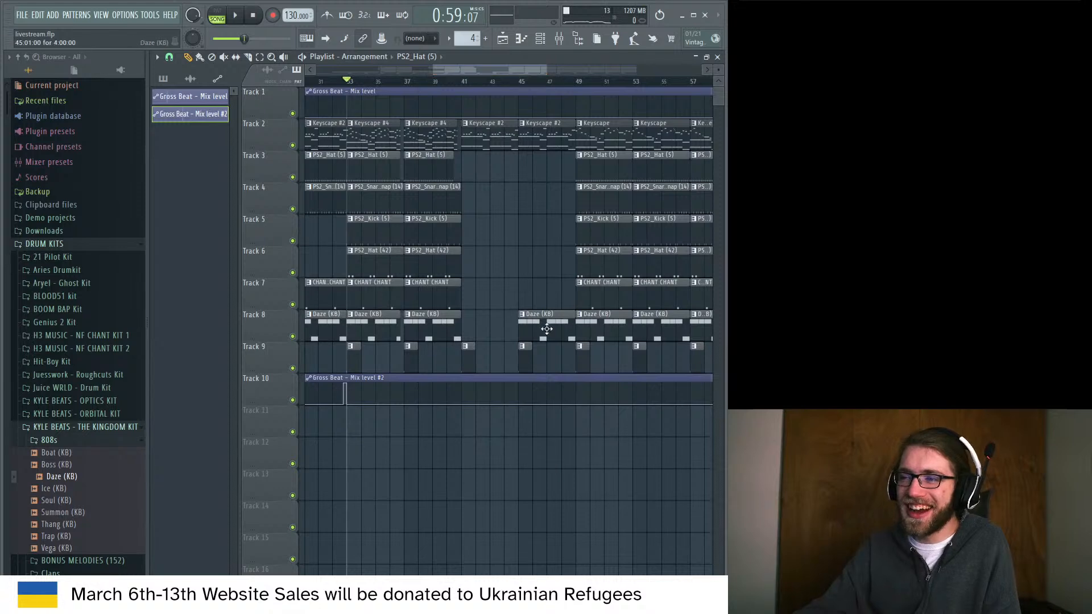
{"action": "left_click_drag", "start_coordinate": [505, 333], "coordinate": [486, 332]}
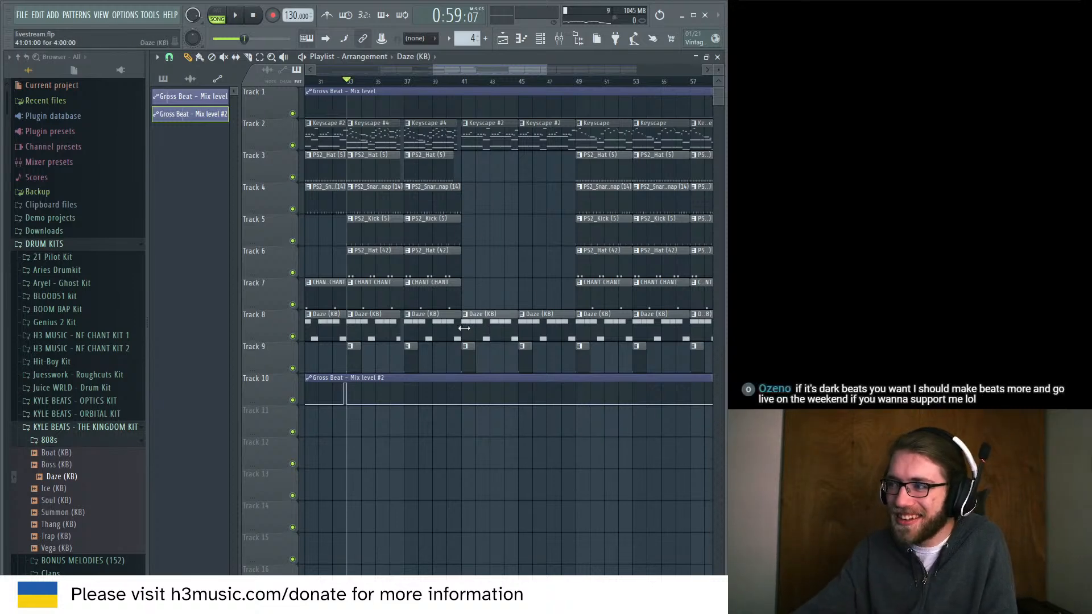
{"action": "left_click_drag", "start_coordinate": [464, 329], "coordinate": [486, 328]}
{"action": "key", "text": "space"}
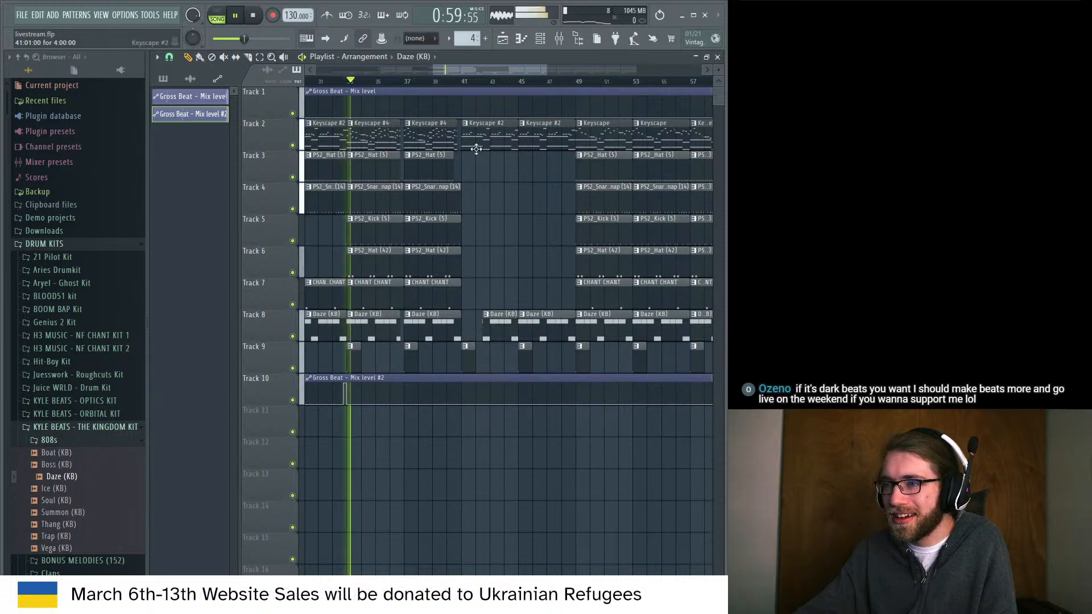
{"action": "left_click", "coordinate": [466, 82]}
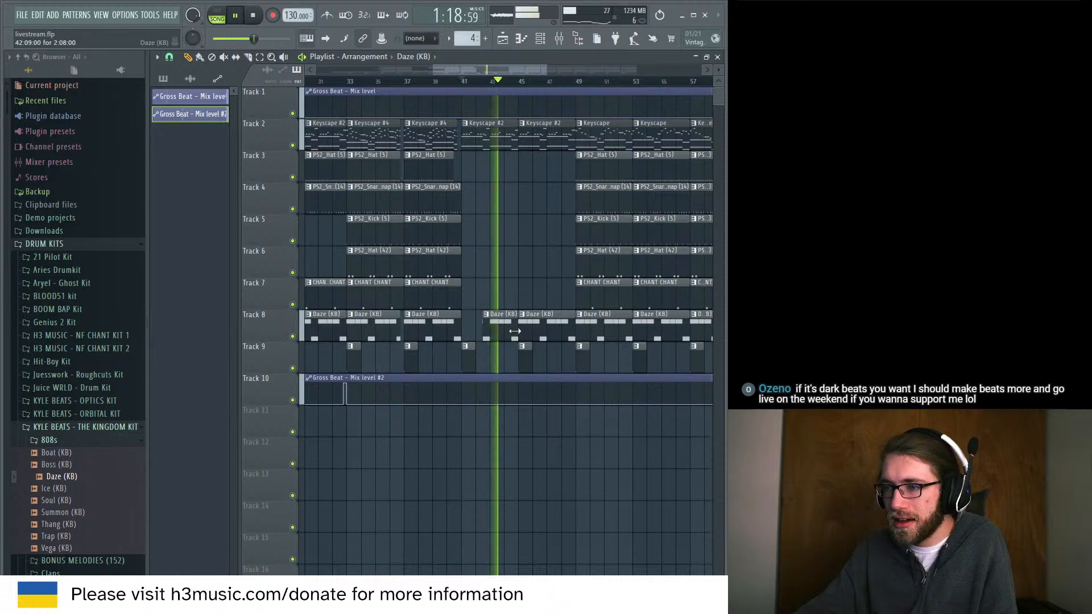
{"action": "key", "text": "space"}
{"action": "left_click_drag", "start_coordinate": [518, 332], "coordinate": [492, 333]}
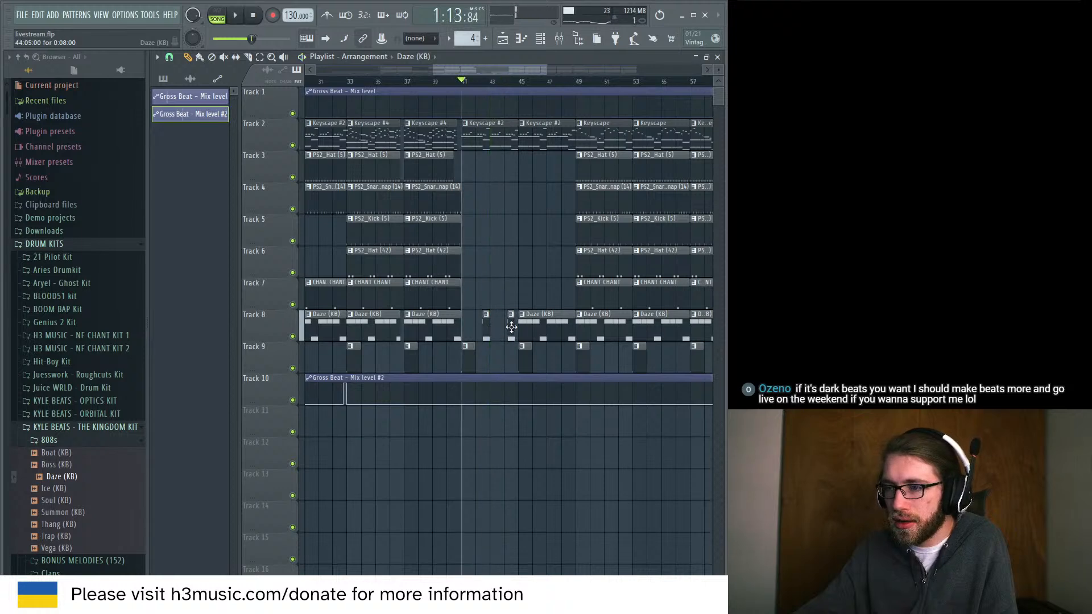
Place PS2_Hat (42) clips at bars 41 and 45, and short PS2_Kick (5) fragments in bars 42 and 44 aligned with the Daze fragments.
{"action": "left_click_drag", "start_coordinate": [515, 272], "coordinate": [544, 269]}
{"action": "key", "text": "space"}
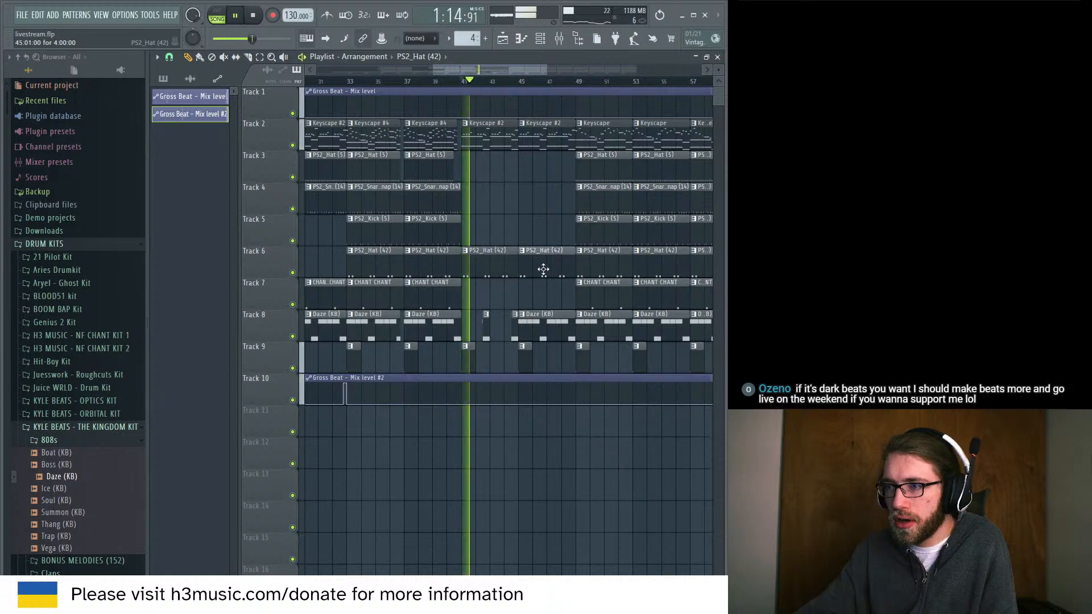
{"action": "left_click", "coordinate": [614, 232]}
{"action": "left_click_drag", "start_coordinate": [501, 234], "coordinate": [502, 236]}
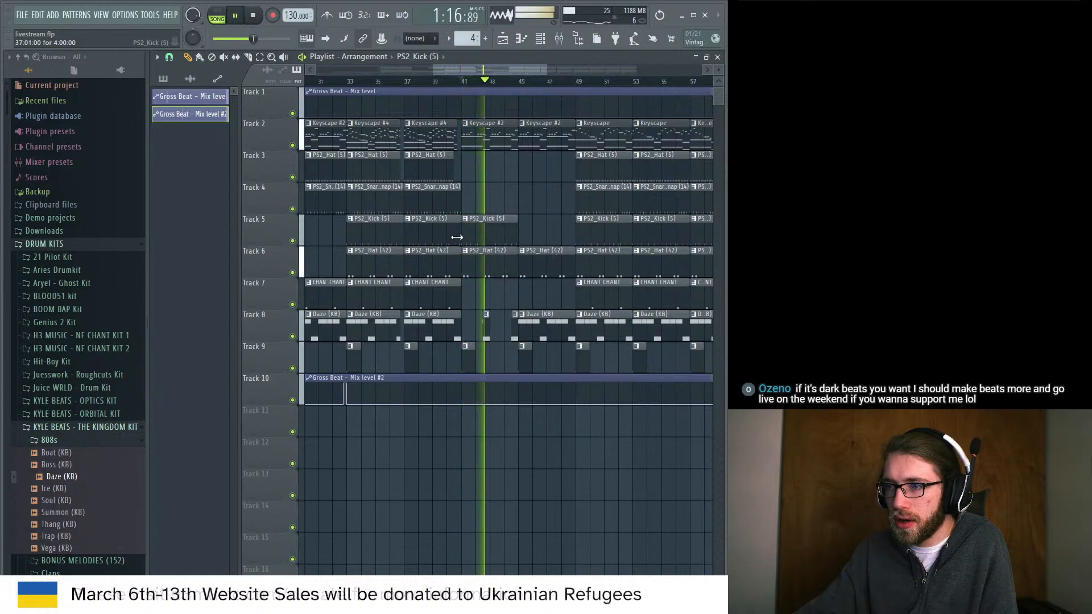
{"action": "right_click", "coordinate": [464, 235]}
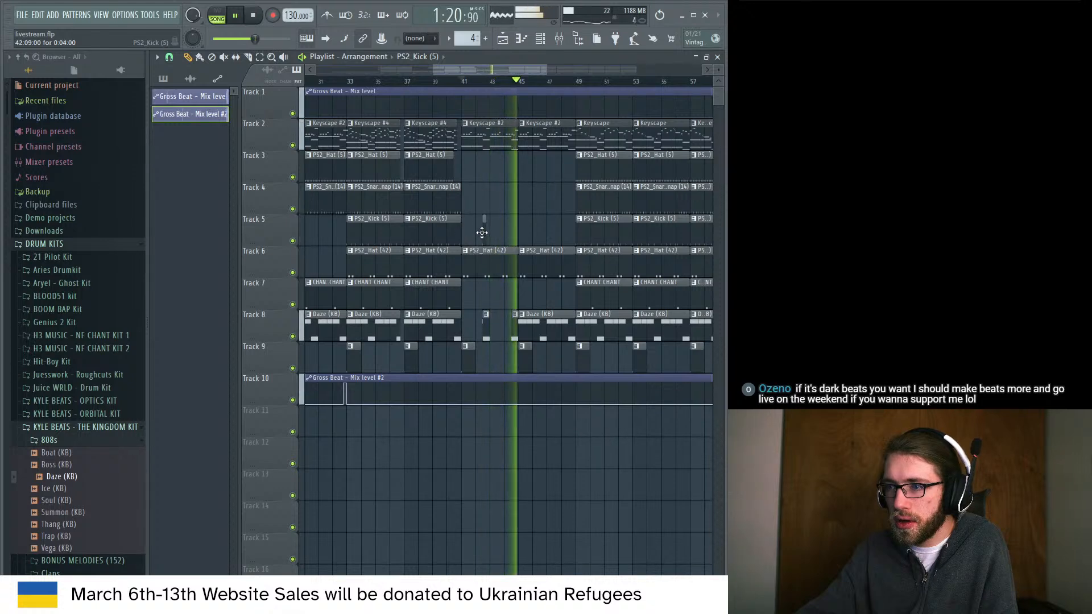
{"action": "key", "text": "space"}
{"action": "key", "text": "space"}
{"action": "left_click", "coordinate": [507, 234]}
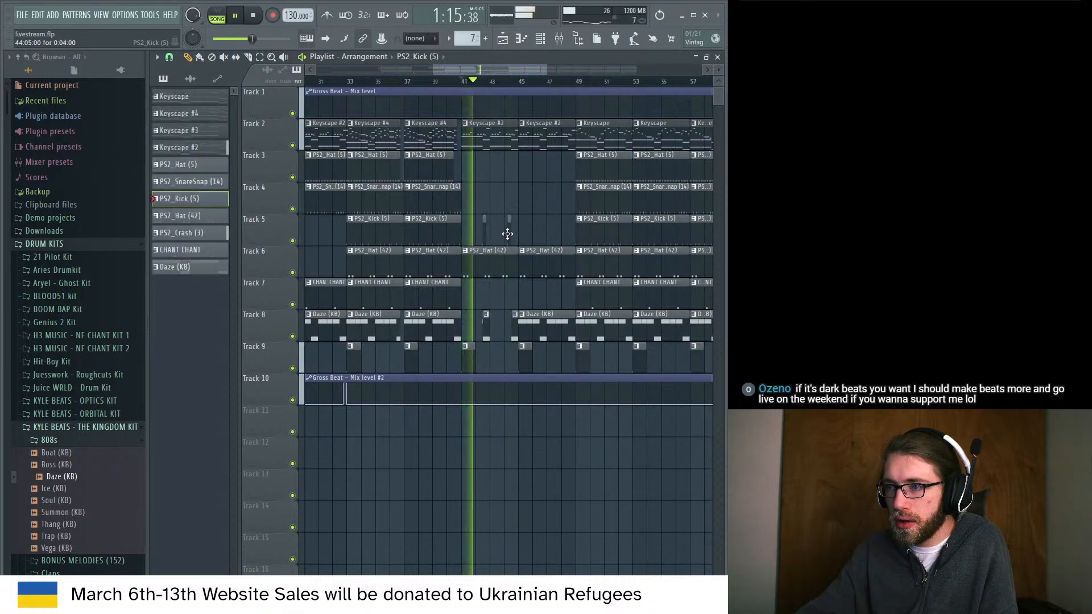
{"action": "left_click_drag", "start_coordinate": [507, 234], "coordinate": [511, 234]}
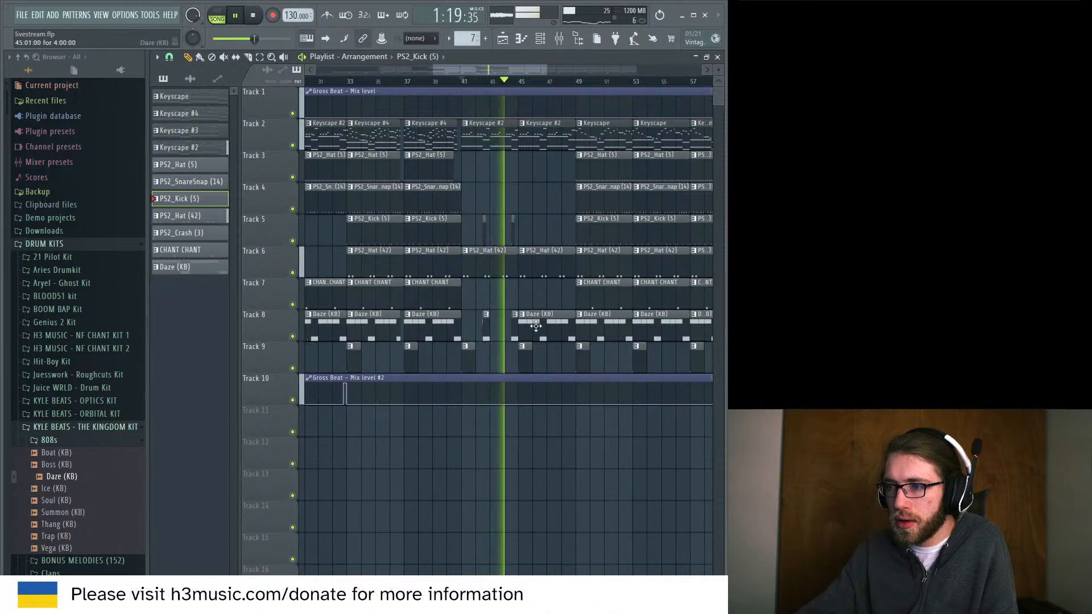
Place full PS2_Kick (5) and PS2_SnareSnap (14) clips at bar 45 on Tracks 5 and 4.
{"action": "left_click", "coordinate": [546, 233]}
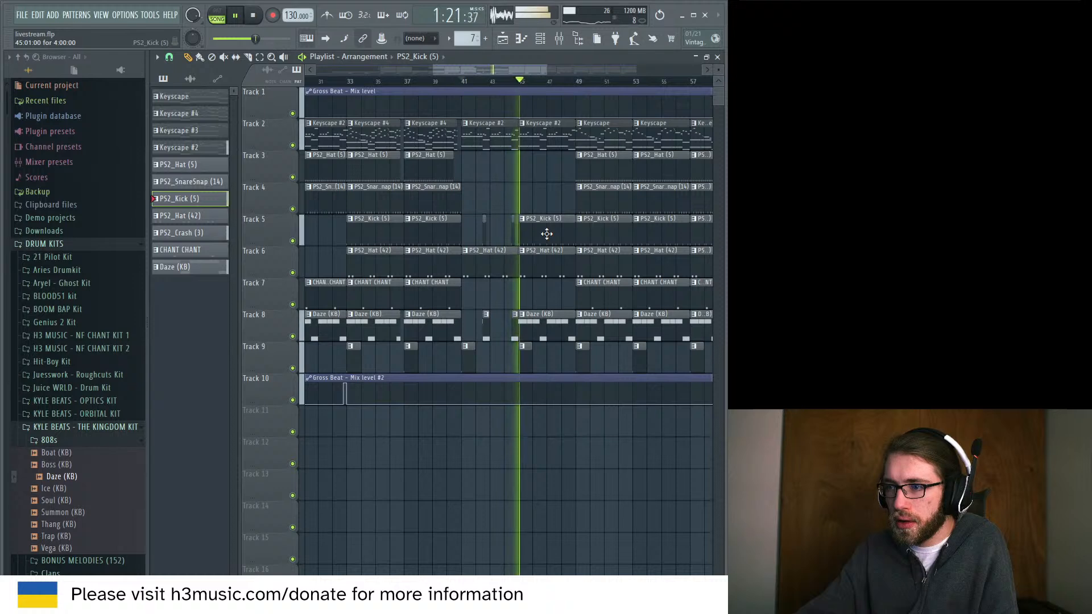
{"action": "left_click", "coordinate": [609, 207]}
{"action": "left_click", "coordinate": [551, 207]}
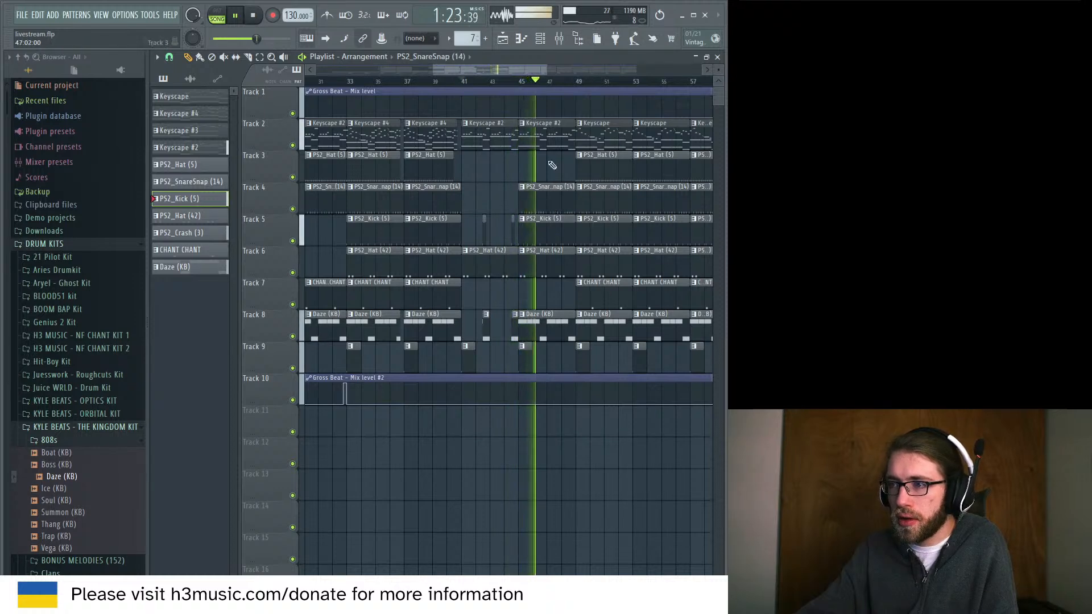
Delete the PS2_Hat (5) clips at bars 49 and 53, and trim the ends of the Keyscape #2 and Daze (KB) clips just before bar 49.
{"action": "right_click", "coordinate": [576, 140]}
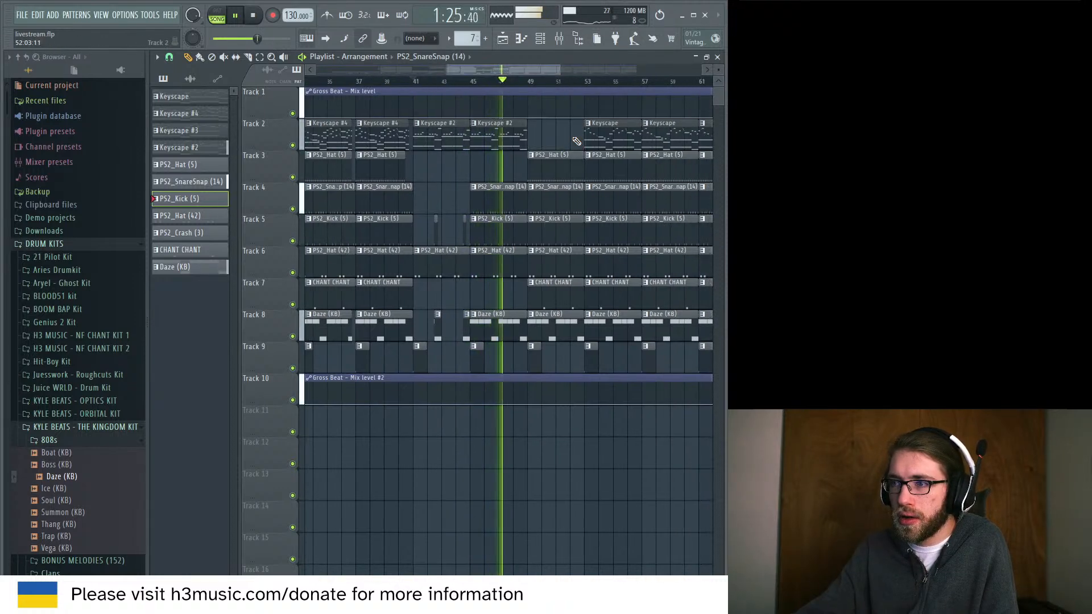
{"action": "key", "text": "ctrl+z"}
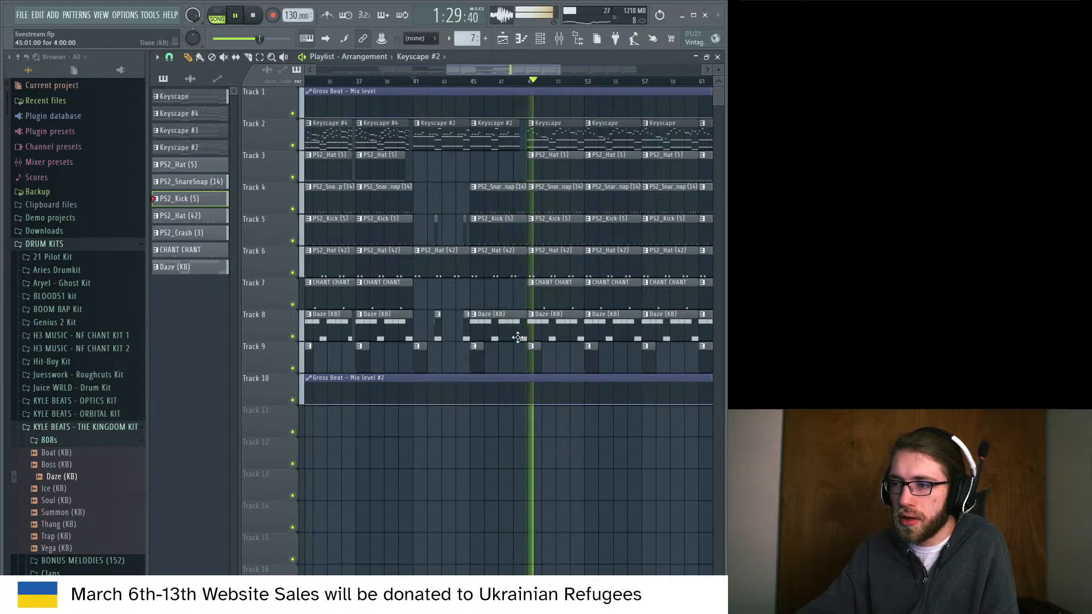
{"action": "right_click", "coordinate": [557, 166]}
{"action": "right_click", "coordinate": [614, 166]}
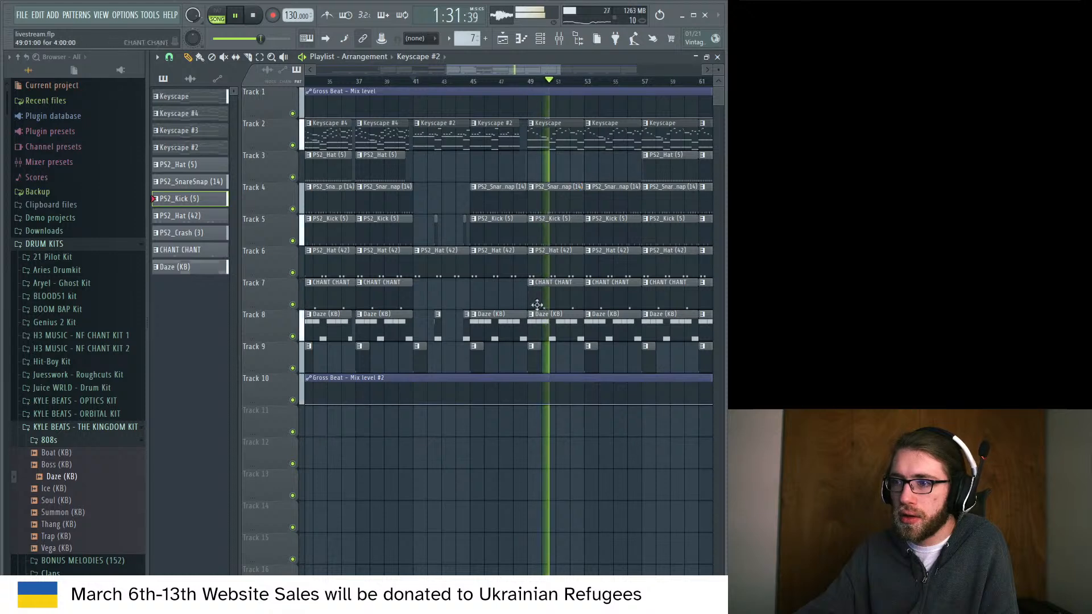
{"action": "left_click_drag", "start_coordinate": [526, 329], "coordinate": [519, 329]}
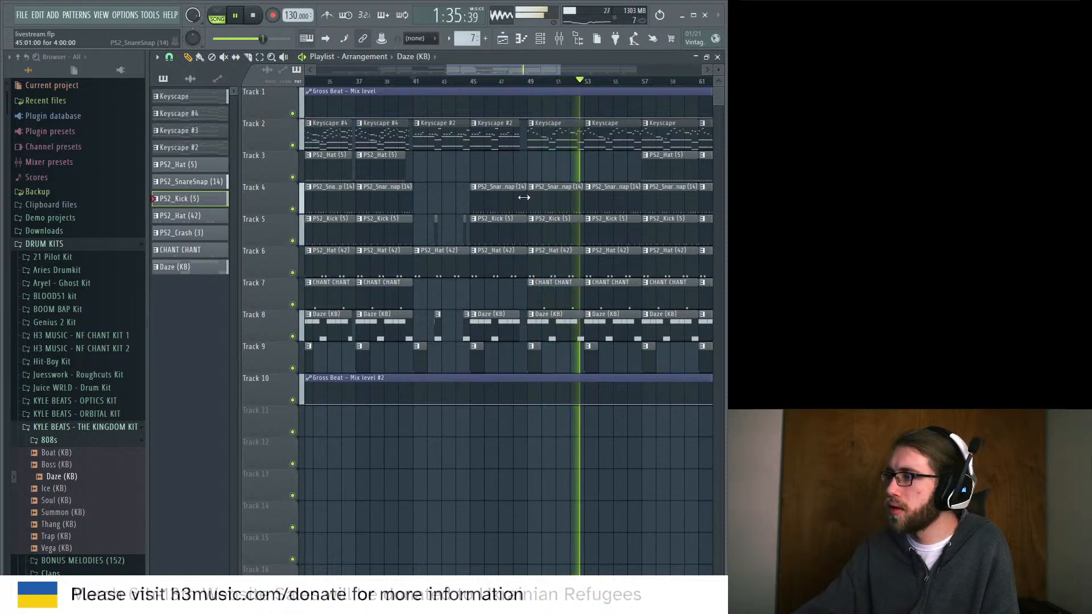
Play from bar 41 and raise the Gross Beat - Mix level automation on Track 1 to 100% from bar 56 to bar 57.
{"action": "key", "text": "space"}
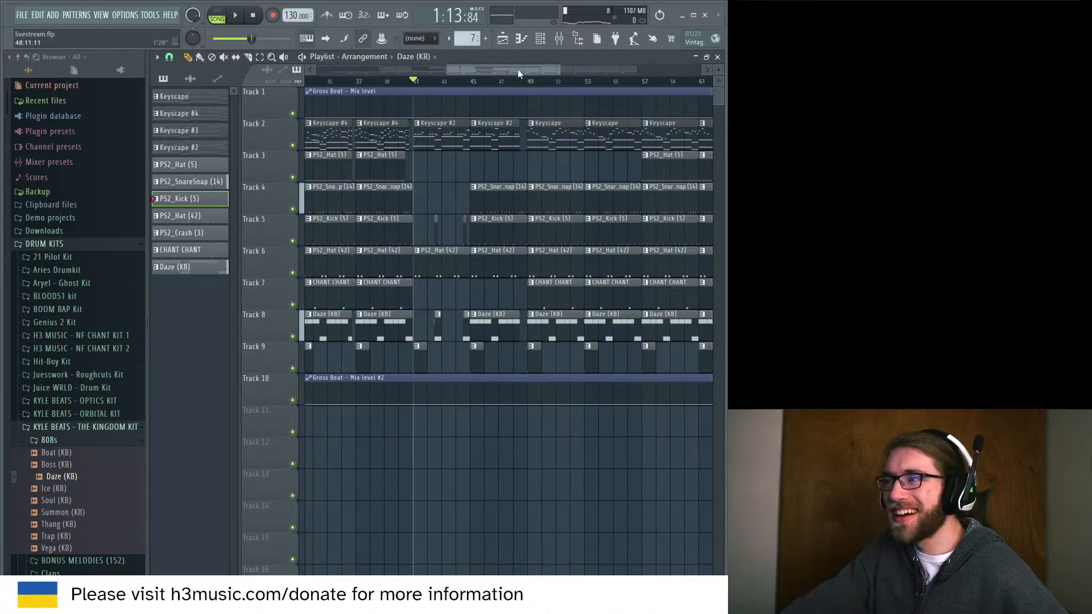
{"action": "key", "text": "space"}
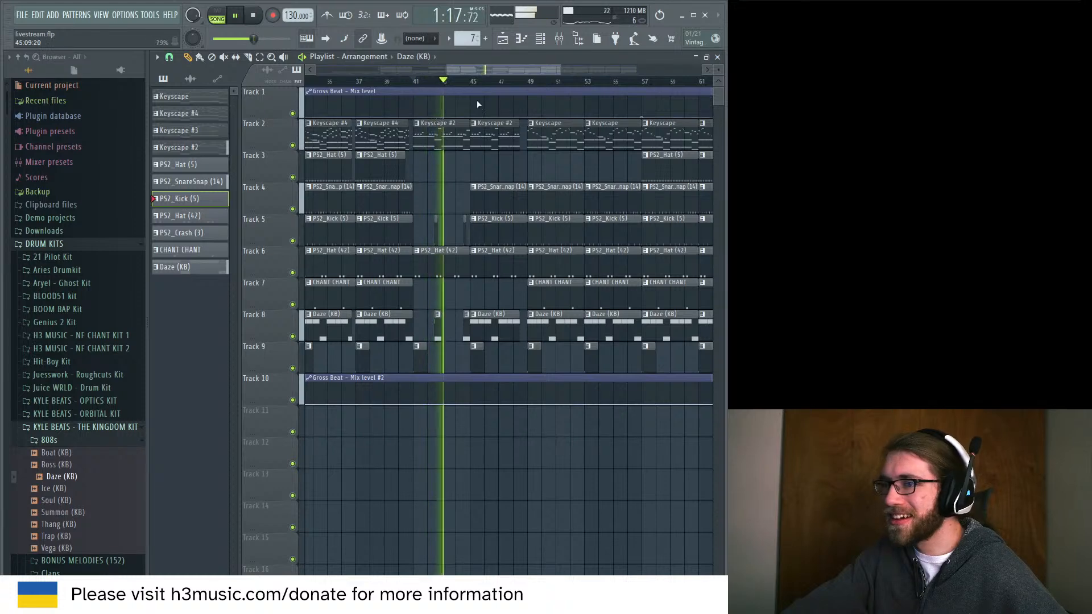
{"action": "left_click_drag", "start_coordinate": [447, 69], "coordinate": [471, 66]}
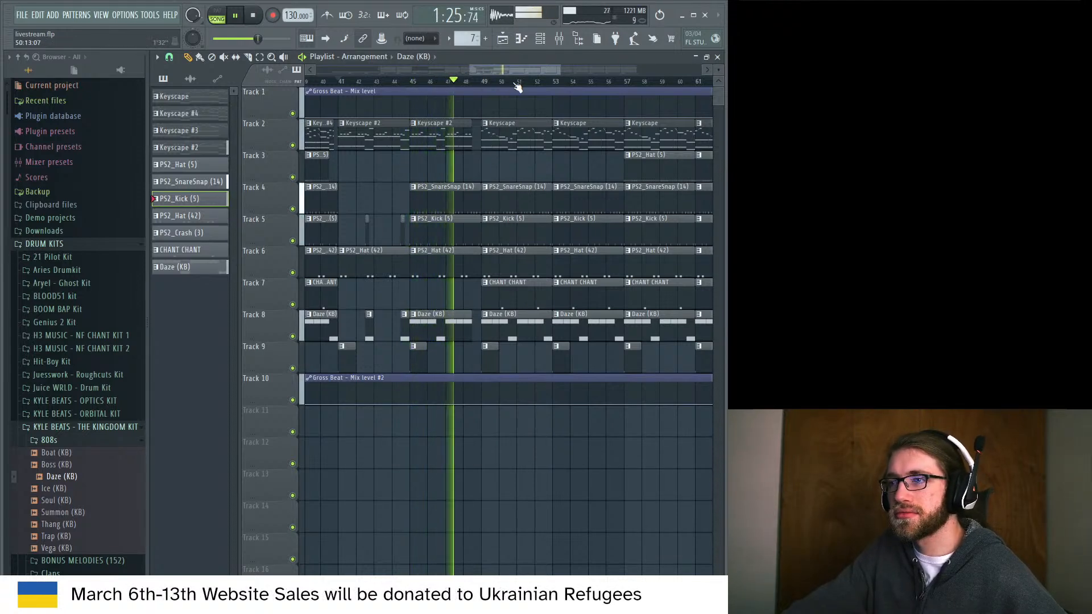
{"action": "left_click_drag", "start_coordinate": [524, 70], "coordinate": [592, 83]}
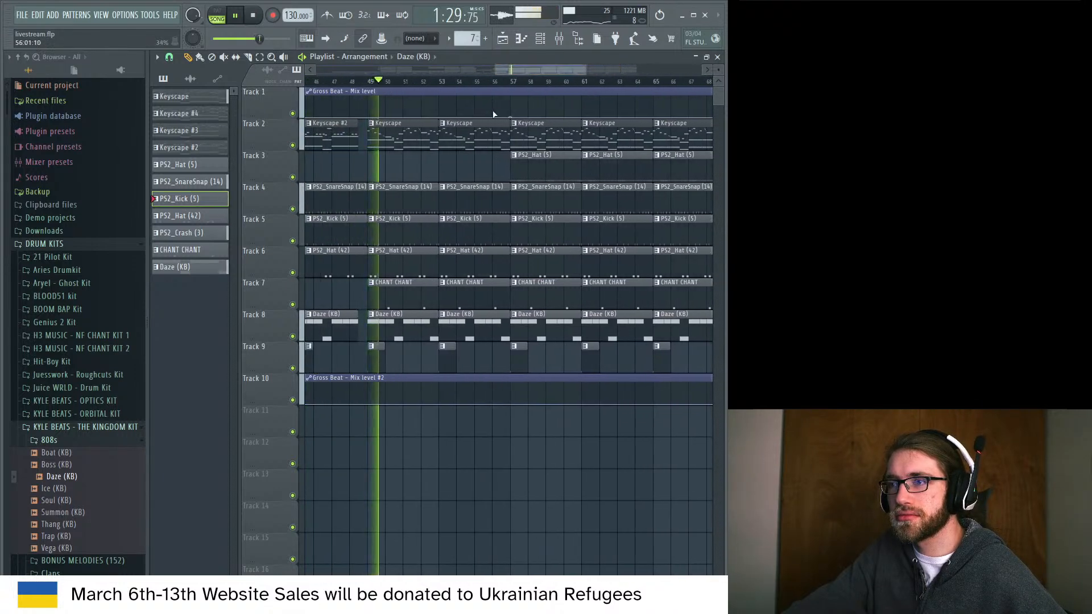
{"action": "right_click", "coordinate": [493, 118]}
{"action": "right_click", "coordinate": [493, 102]}
{"action": "right_click", "coordinate": [510, 98]}
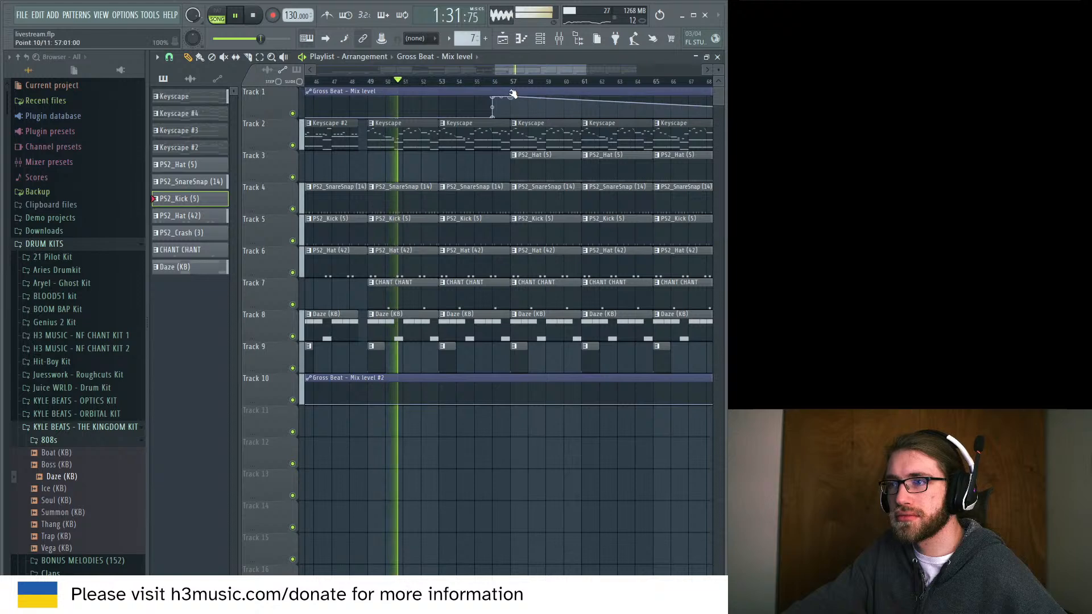
{"action": "right_click", "coordinate": [518, 107]}
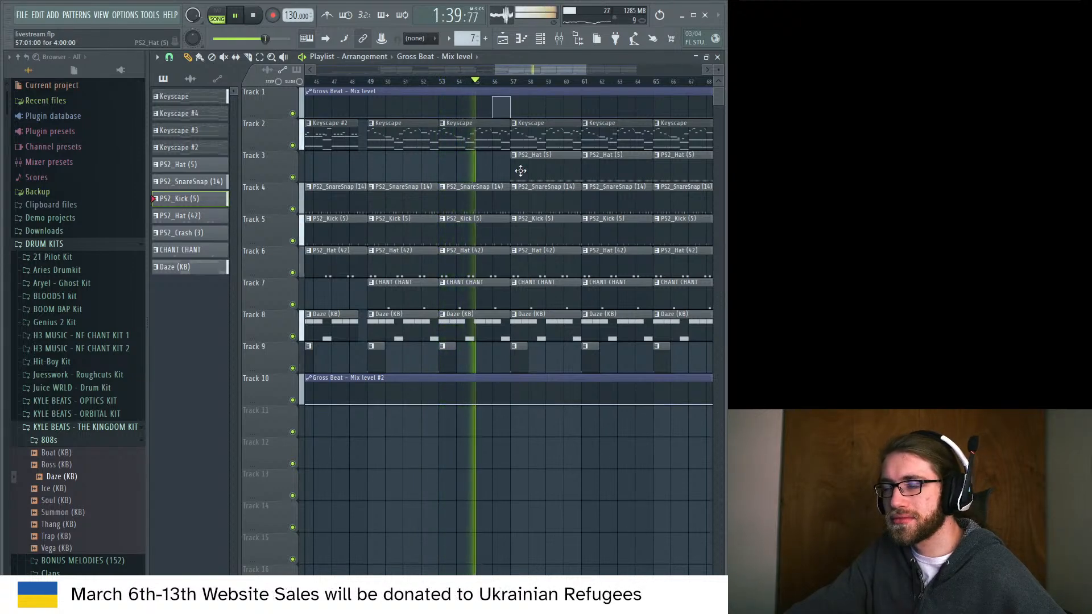
Delete the Keyscape clips at bars 57 and 61 on Track 2 and replay from bar 56.
{"action": "right_click", "coordinate": [547, 137]}
{"action": "right_click", "coordinate": [617, 136]}
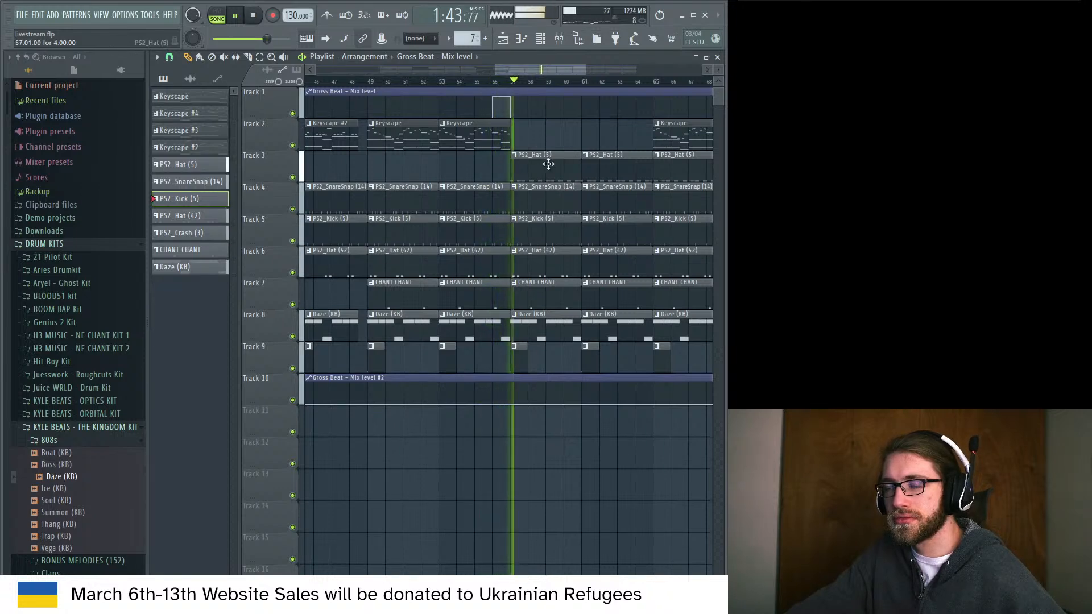
{"action": "left_click", "coordinate": [495, 82]}
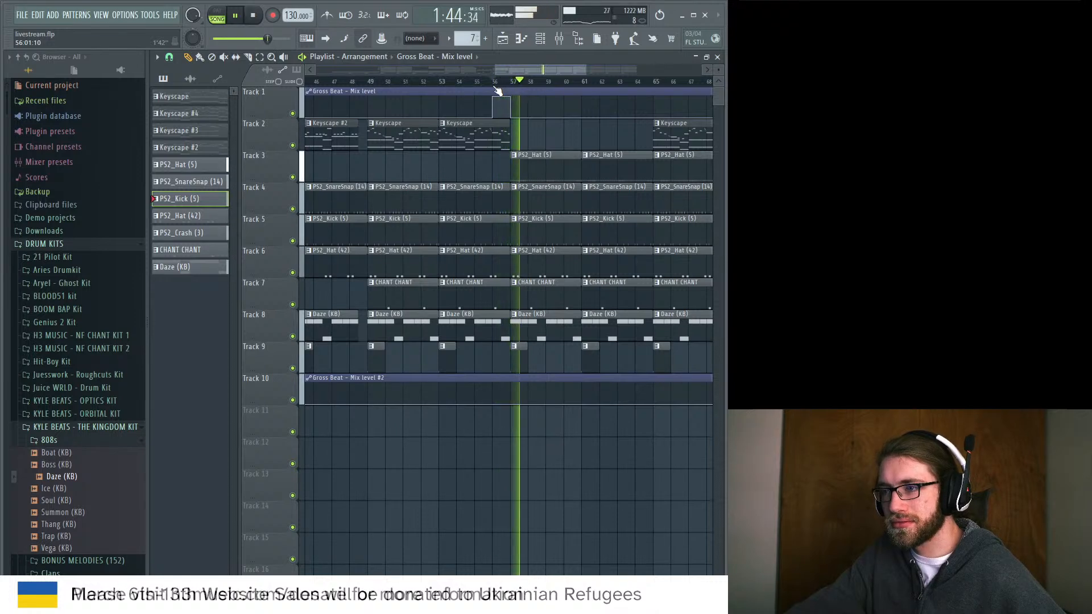
Clone the Keyscape pattern as Keyscape #5 and delete all its melody notes above the F#4 notes.
{"action": "left_click", "coordinate": [665, 138]}
{"action": "key", "text": "space"}
{"action": "left_click", "coordinate": [472, 43]}
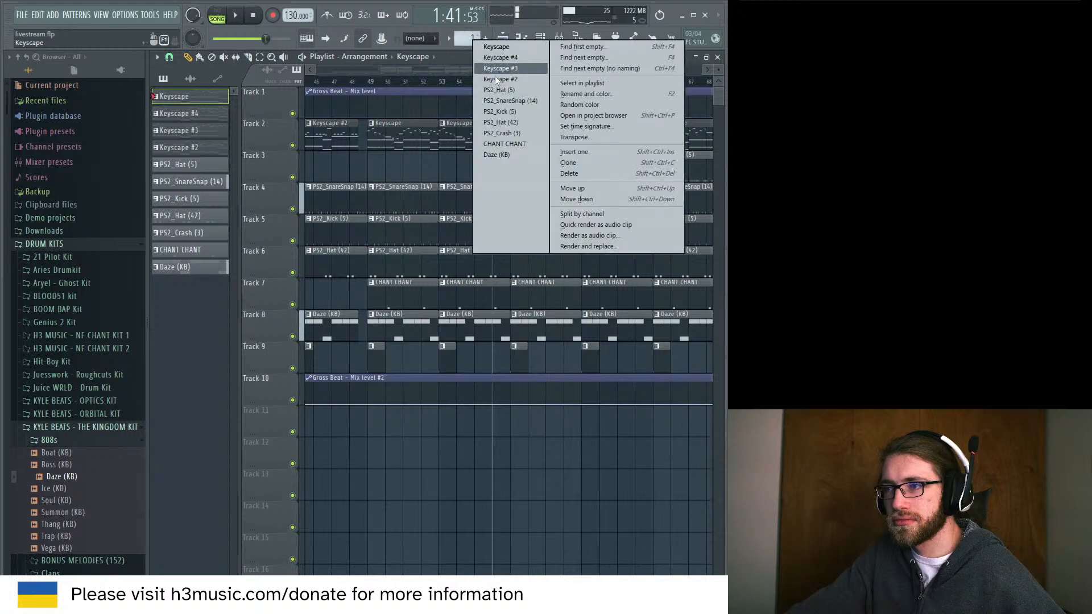
{"action": "left_click", "coordinate": [558, 164]}
{"action": "left_click", "coordinate": [541, 41]}
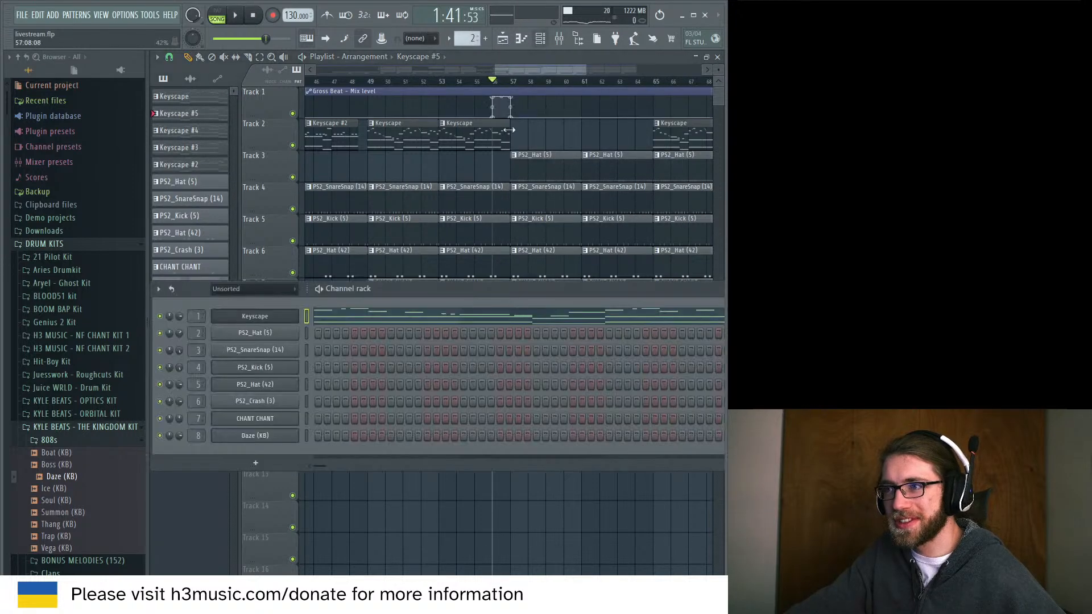
{"action": "left_click", "coordinate": [336, 317]}
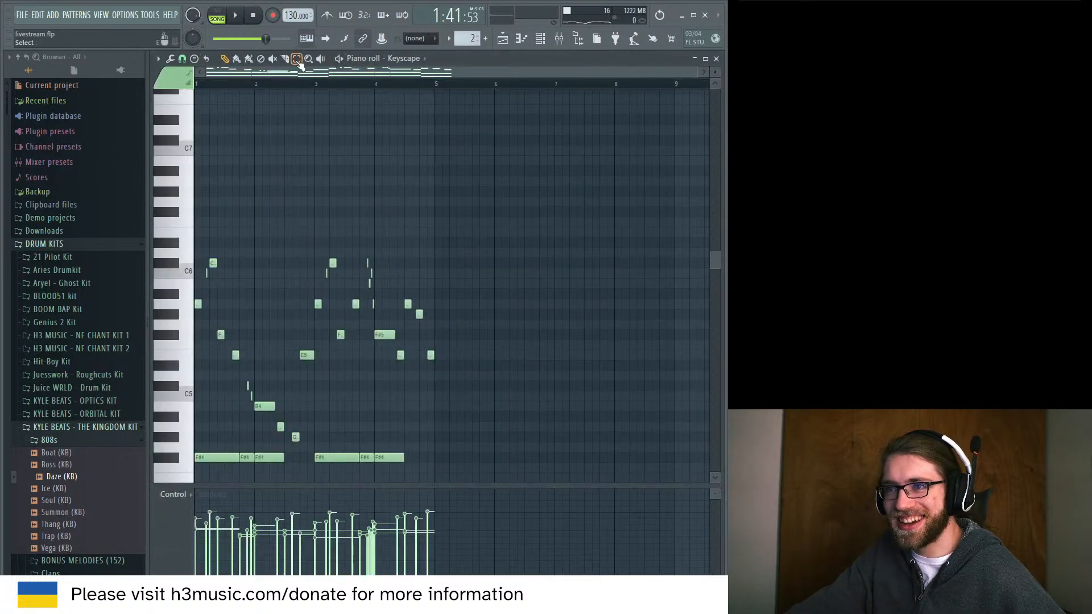
{"action": "left_click_drag", "start_coordinate": [507, 175], "coordinate": [195, 439]}
{"action": "key", "text": "Delete"}
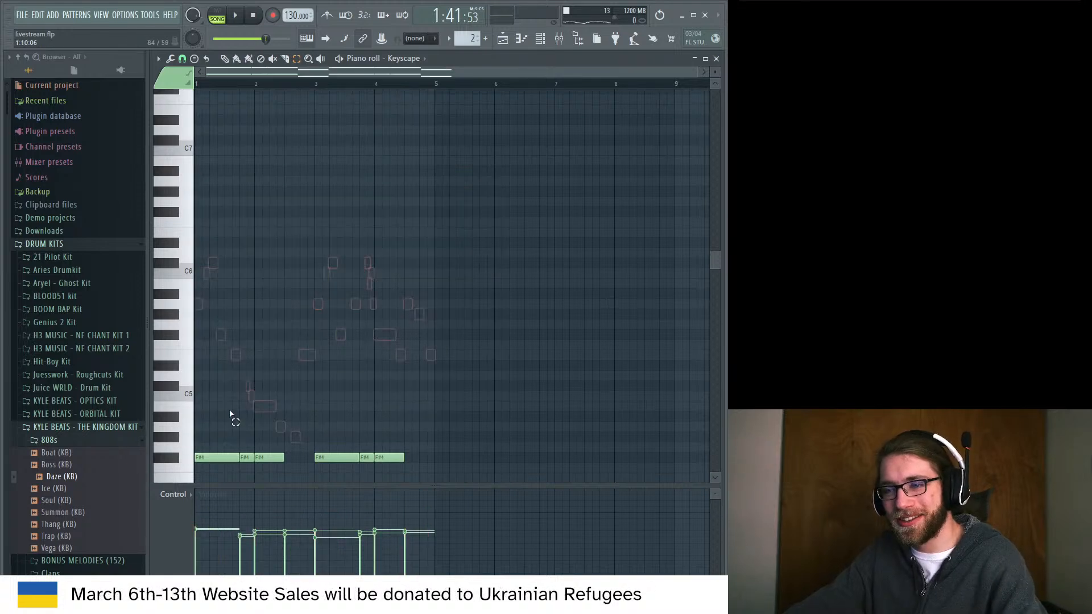
{"action": "scroll", "coordinate": [231, 414], "scroll_direction": "down", "scroll_amount": 4}
{"action": "scroll", "coordinate": [440, 259], "scroll_direction": "down", "scroll_amount": 3}
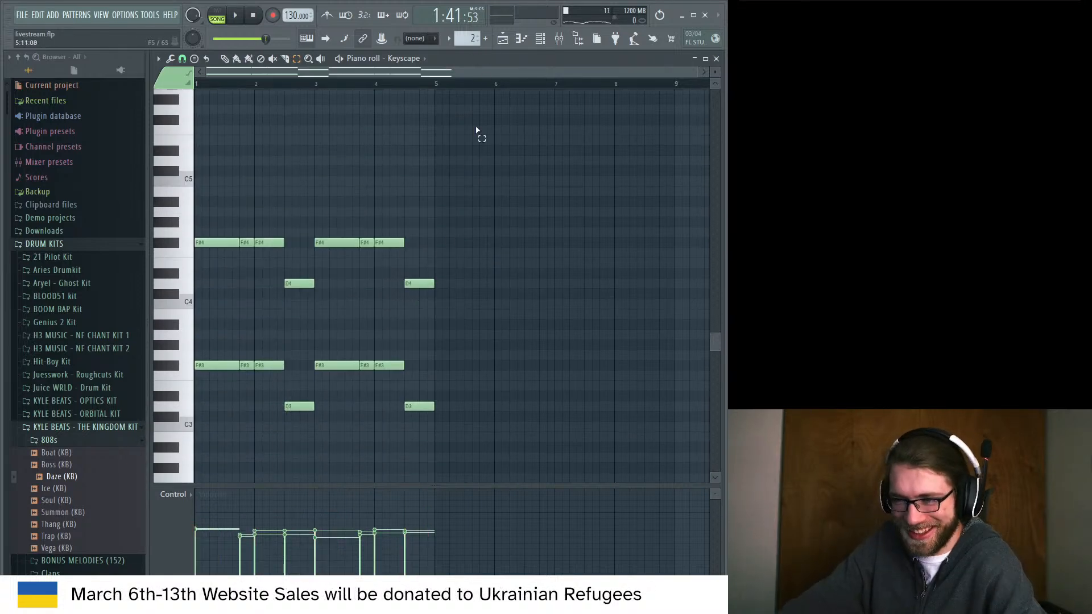
Place Keyscape #5 clips at bars 57 and 61 on Track 2 while playing from bar 57.
{"action": "key", "text": "F5"}
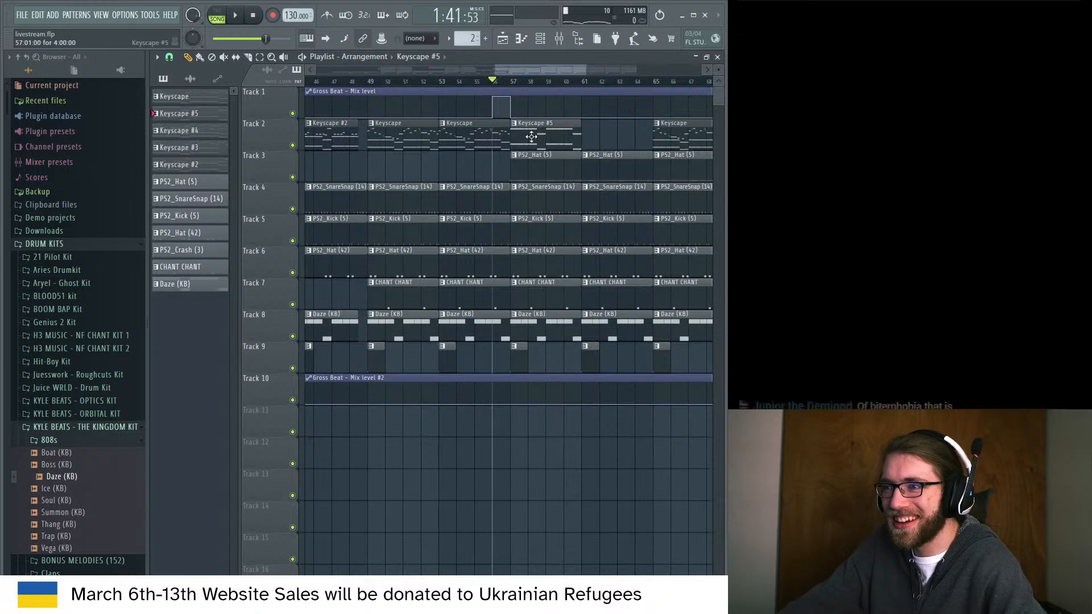
{"action": "left_click", "coordinate": [511, 84]}
{"action": "key", "text": "space"}
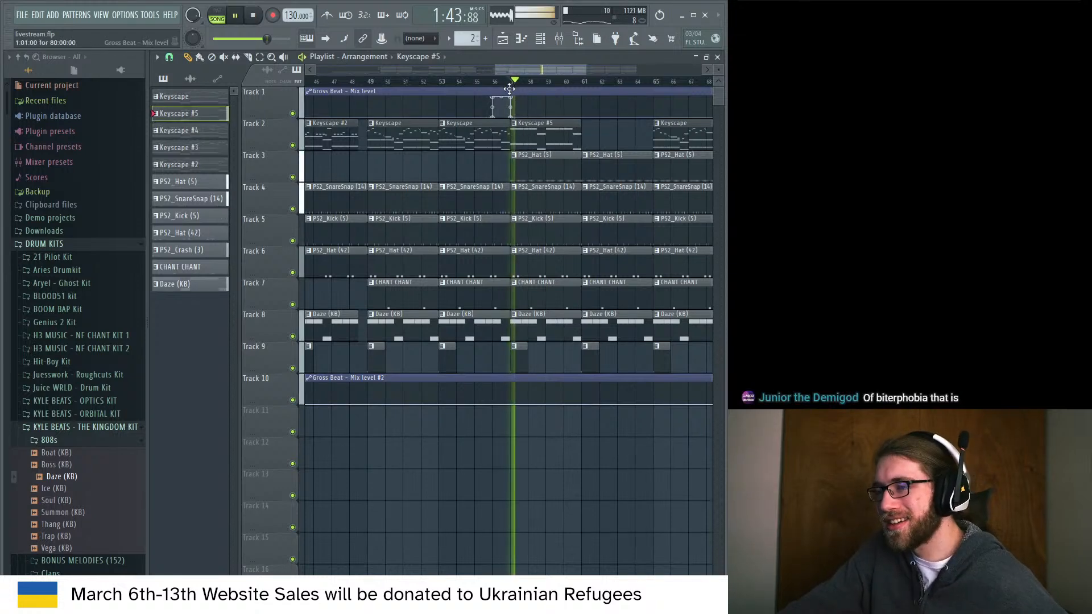
{"action": "left_click_drag", "start_coordinate": [541, 142], "coordinate": [607, 146]}
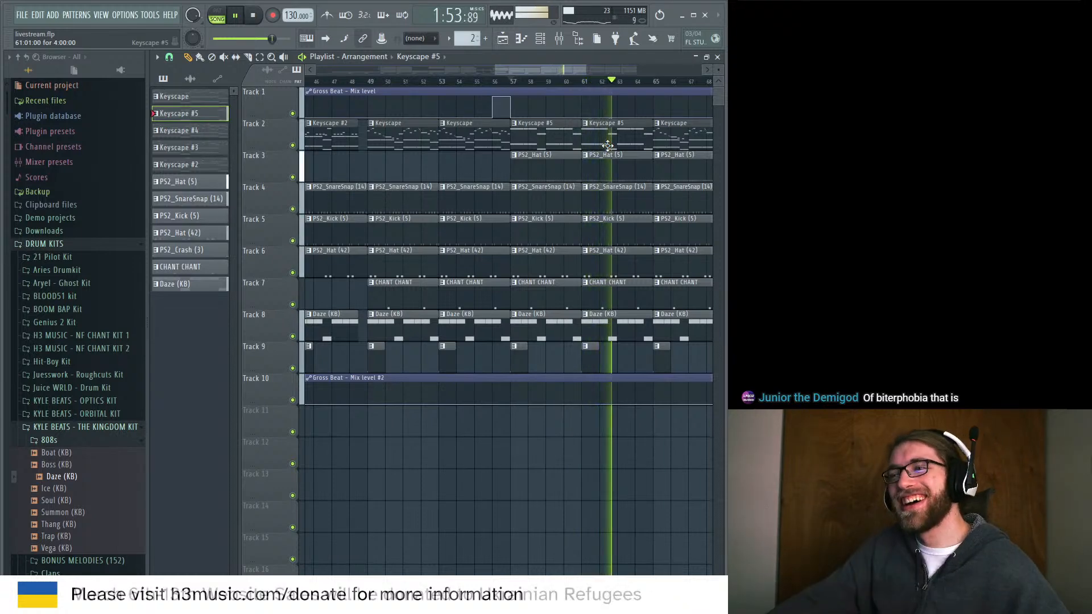
Play from bar 53 and trim the ends of the drum and Daze (KB) clips just before bar 65.
{"action": "key", "text": "space"}
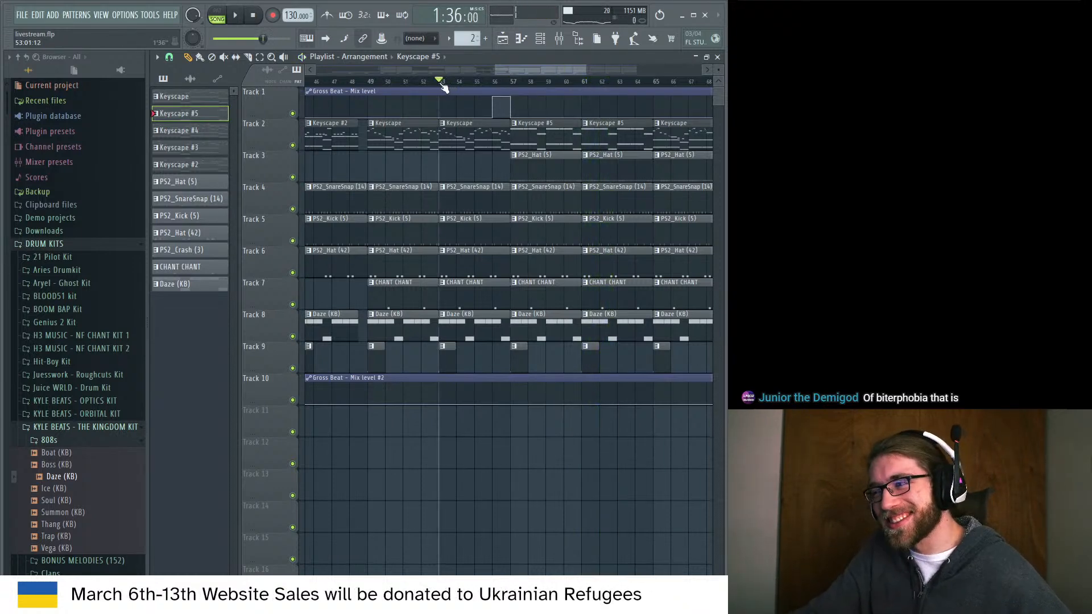
{"action": "key", "text": "space"}
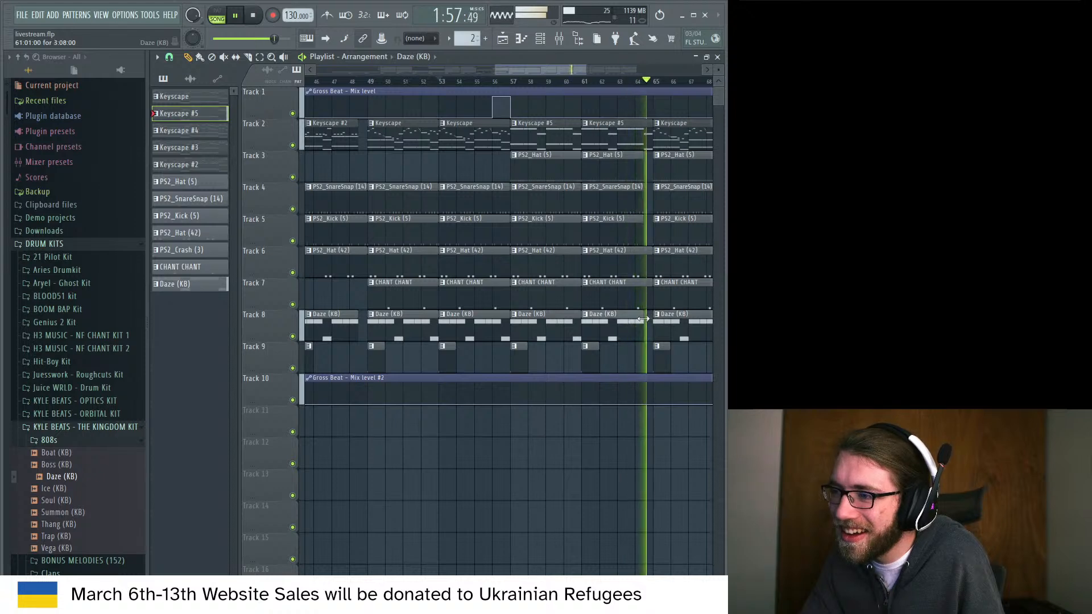
{"action": "key", "text": "space"}
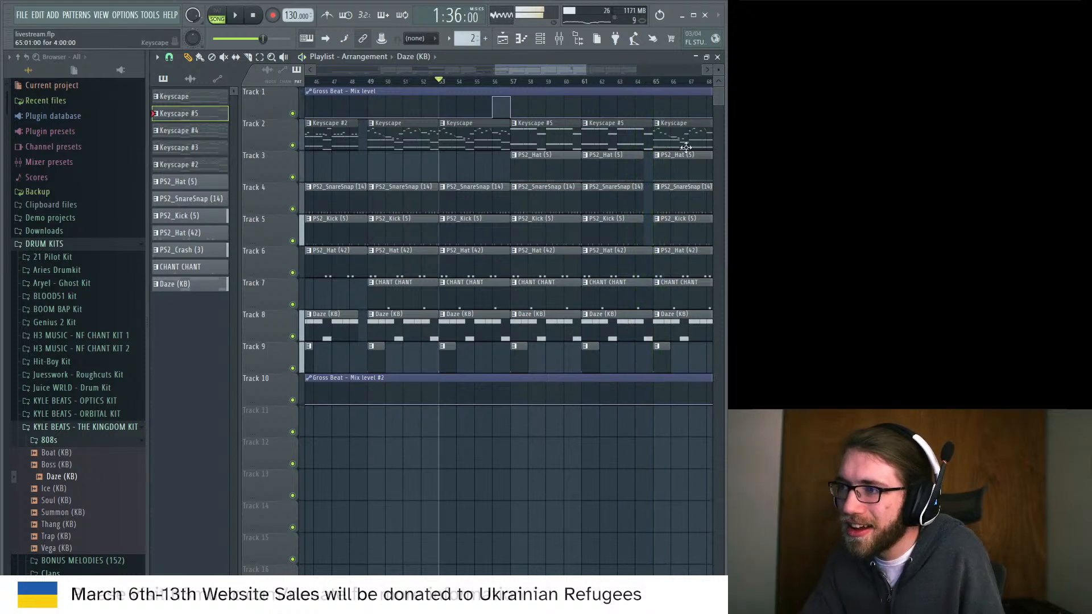
Replace the Keyscape clips at bars 65 and 69 on Track 2 with Keyscape #4 clips during playback.
{"action": "right_click", "coordinate": [686, 146]}
{"action": "left_click_drag", "start_coordinate": [637, 69], "coordinate": [710, 80]}
{"action": "left_click_drag", "start_coordinate": [606, 72], "coordinate": [503, 77]}
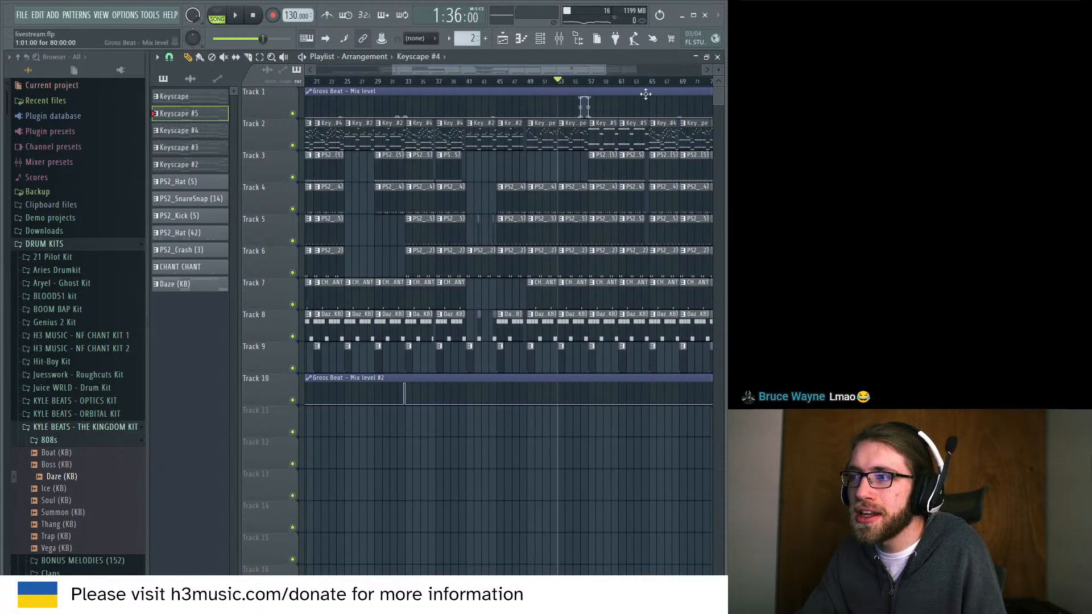
{"action": "key", "text": "space"}
{"action": "left_click_drag", "start_coordinate": [468, 71], "coordinate": [522, 71]}
{"action": "left_click_drag", "start_coordinate": [449, 71], "coordinate": [525, 72]}
{"action": "right_click", "coordinate": [515, 137]}
{"action": "left_click", "coordinate": [515, 137]}
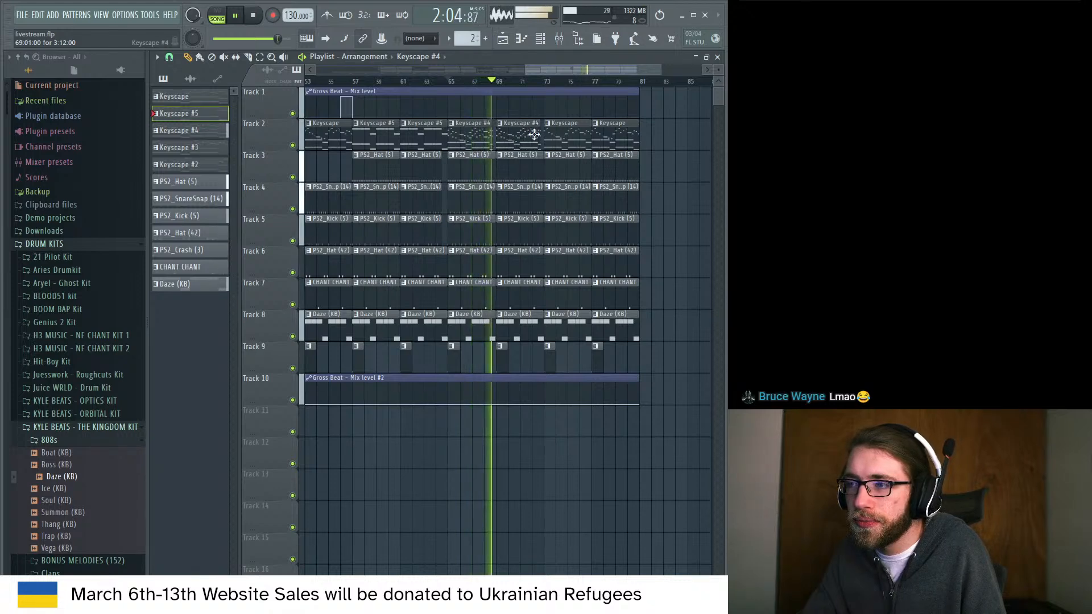
Clear the Keyscape clips at bars 73 and 77 on Track 2.
{"action": "right_click", "coordinate": [595, 141]}
{"action": "right_click", "coordinate": [560, 141]}
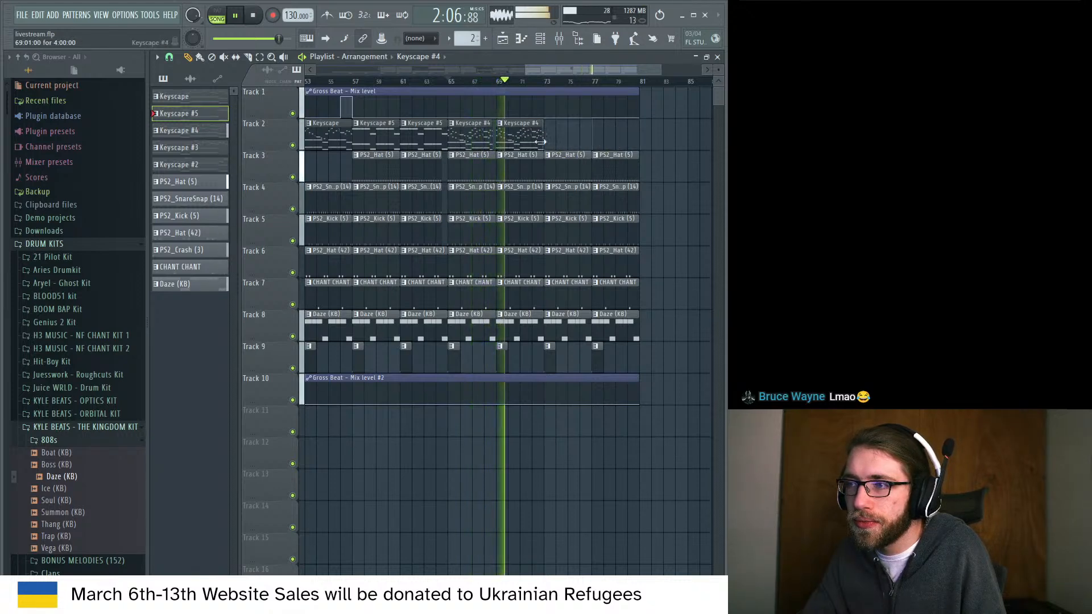
{"action": "left_click_drag", "start_coordinate": [532, 141], "coordinate": [578, 140]}
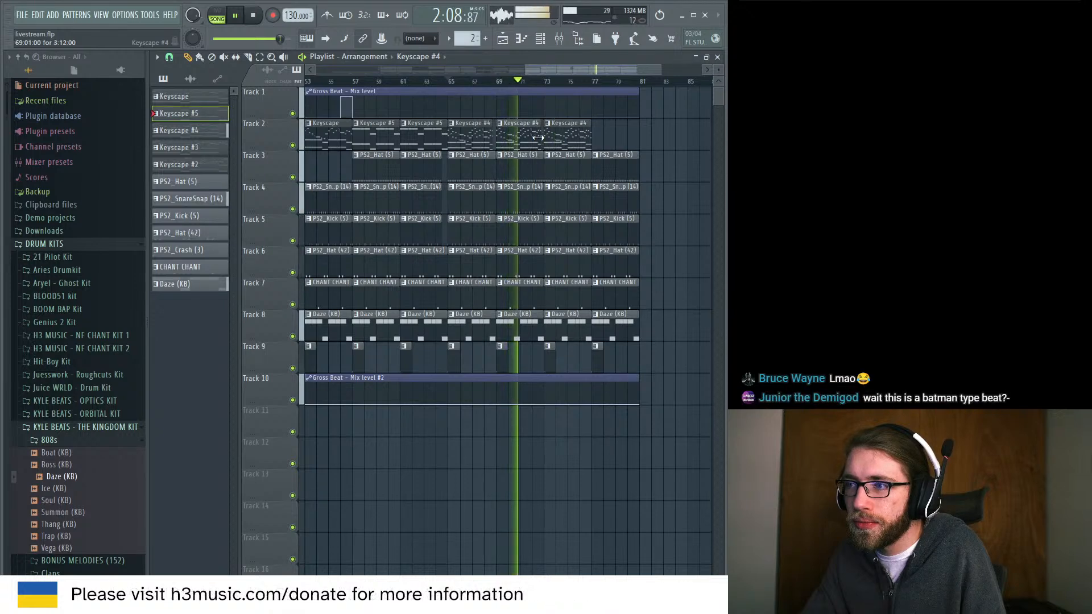
{"action": "right_click", "coordinate": [566, 138]}
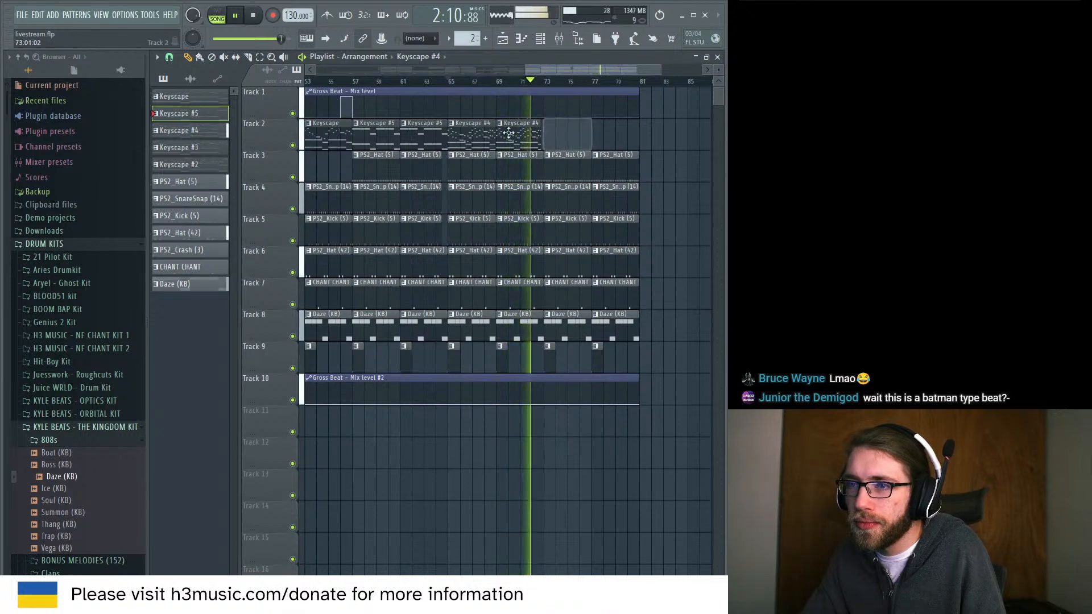
Place Keyscape #2 clips at bars 73 and 77 and delete the drum, chant and Daze (KB) clips below them, keeping Track 9's bar 73 clip.
{"action": "left_click", "coordinate": [191, 164]}
{"action": "left_click", "coordinate": [547, 144]}
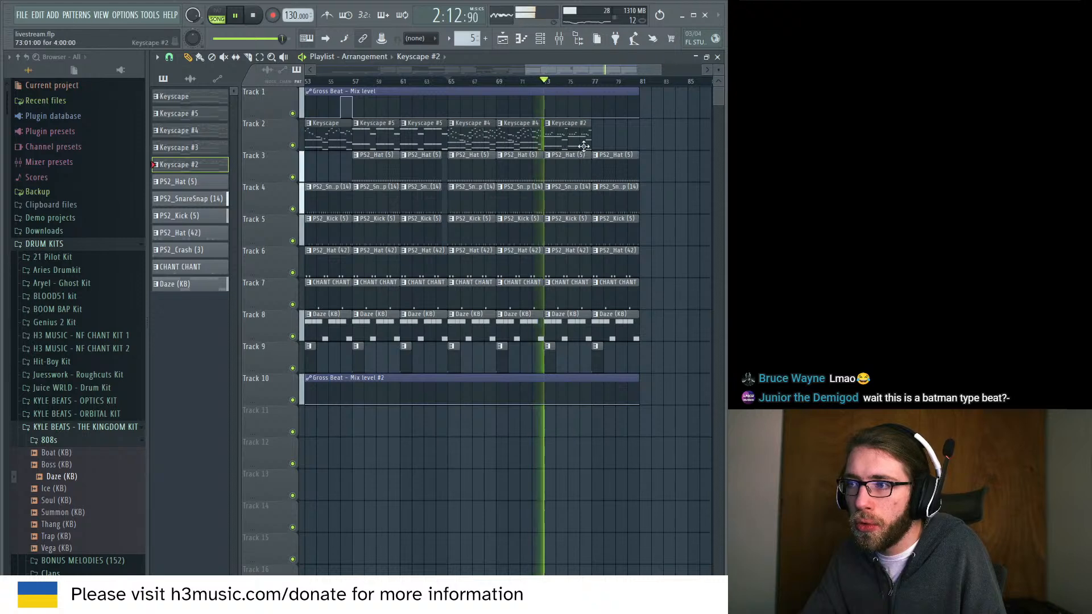
{"action": "left_click", "coordinate": [617, 141]}
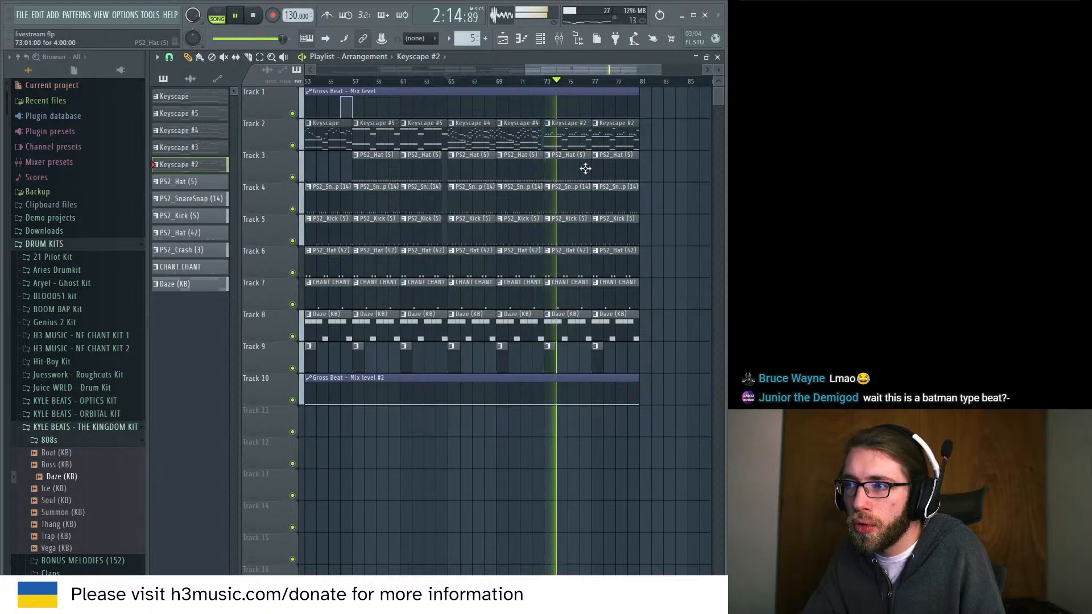
{"action": "right_click", "coordinate": [586, 168]}
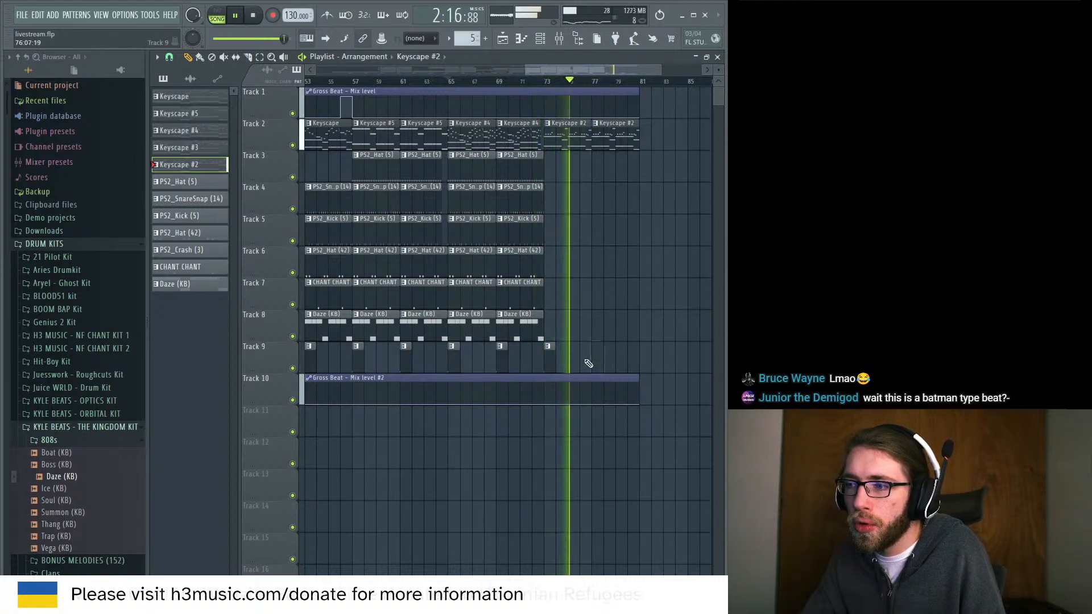
Clone the Keyscape #2 pattern and place the copy at bar 81 on Track 2.
{"action": "left_click_drag", "start_coordinate": [526, 70], "coordinate": [576, 84]}
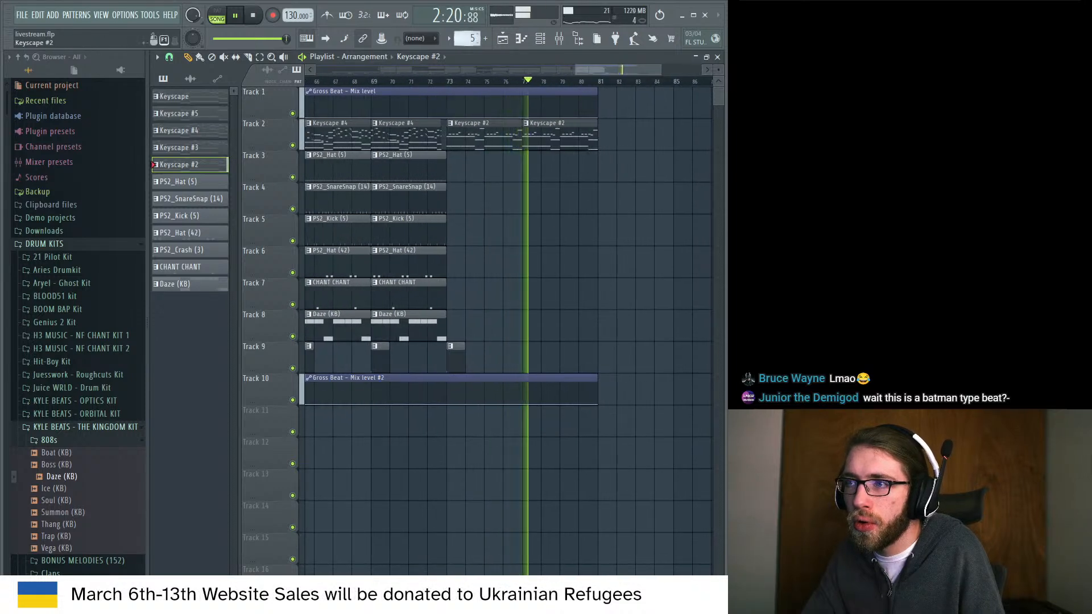
{"action": "right_click", "coordinate": [470, 39]}
{"action": "left_click", "coordinate": [561, 161]}
{"action": "left_click_drag", "start_coordinate": [609, 135], "coordinate": [605, 134]}
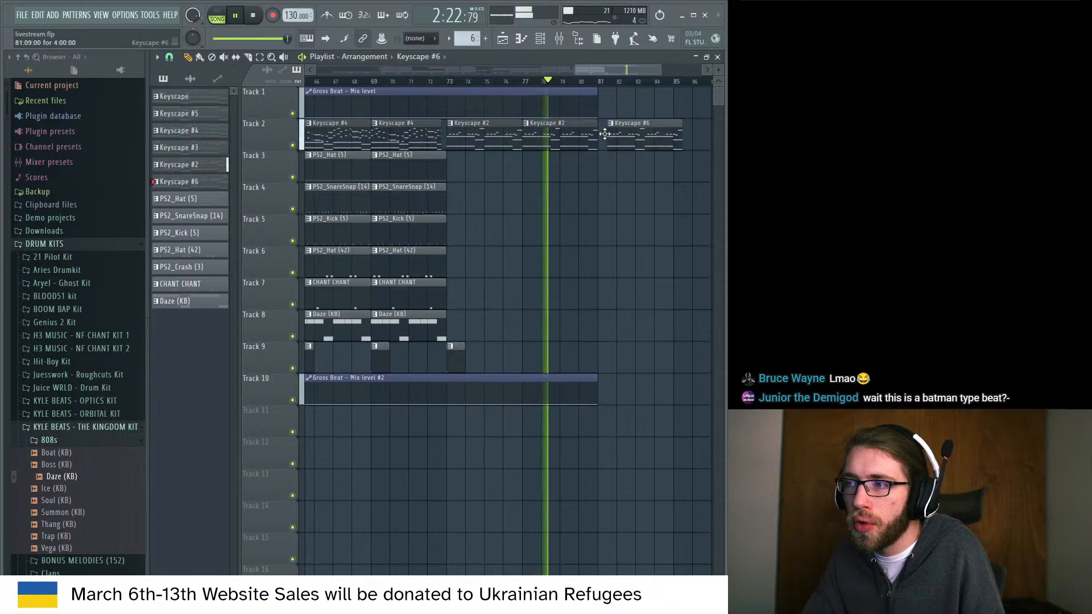
Delete all of the bar 81 pattern's notes except the first F#4 and F#3, and extend both to the end of bar 1.
{"action": "double_click", "coordinate": [622, 135]}
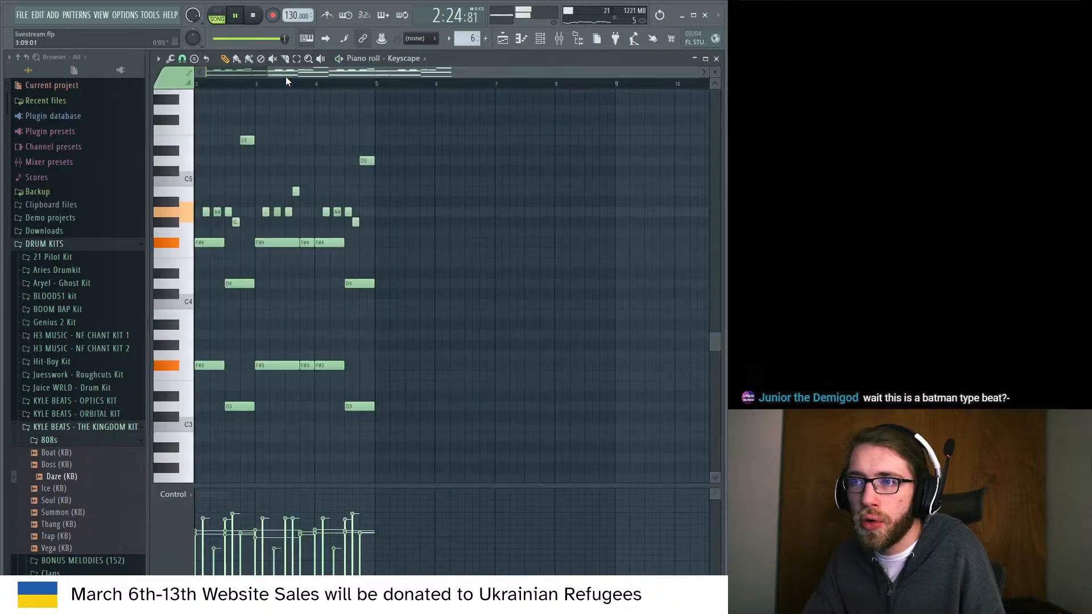
{"action": "left_click_drag", "start_coordinate": [286, 82], "coordinate": [224, 76]}
{"action": "left_click", "coordinate": [297, 59]}
{"action": "left_click_drag", "start_coordinate": [525, 125], "coordinate": [507, 464]}
{"action": "key", "text": "Delete"}
{"action": "key", "text": "Delete"}
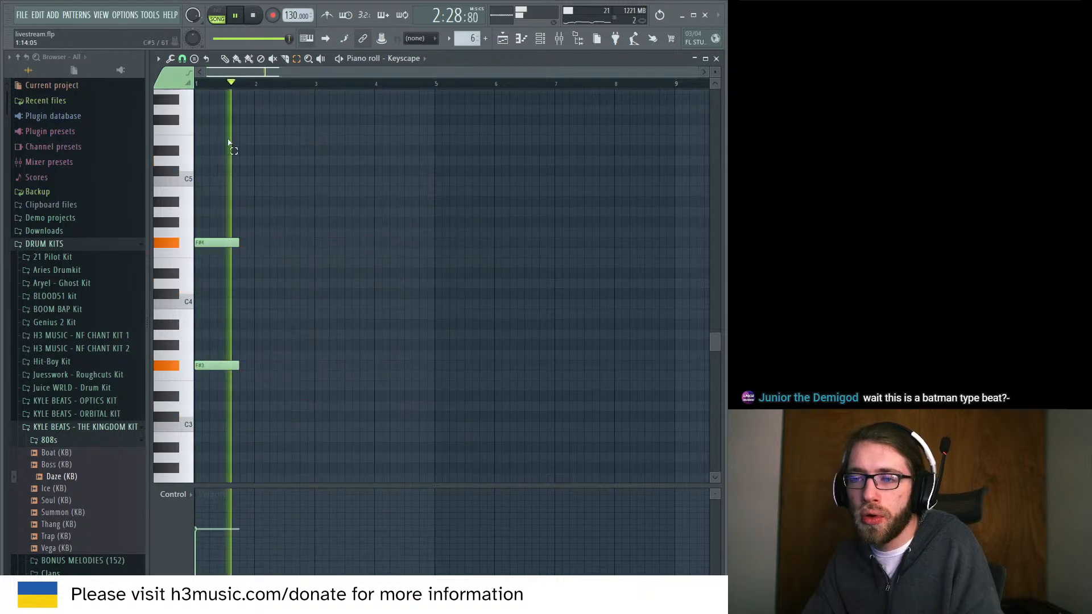
{"action": "key", "text": "space"}
{"action": "key", "text": "ctrl+a"}
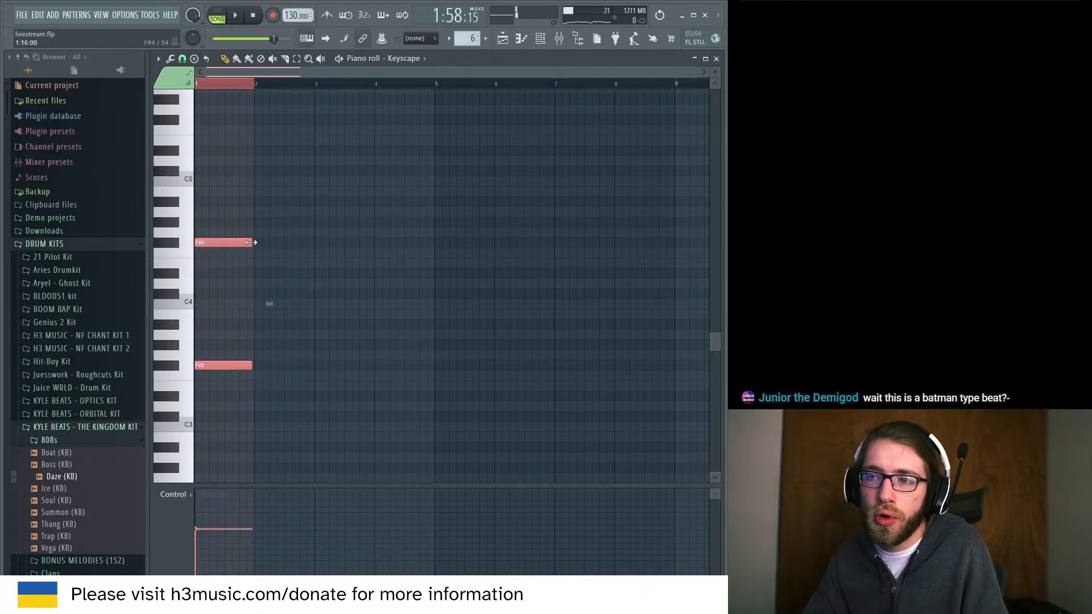
{"action": "left_click", "coordinate": [514, 43]}
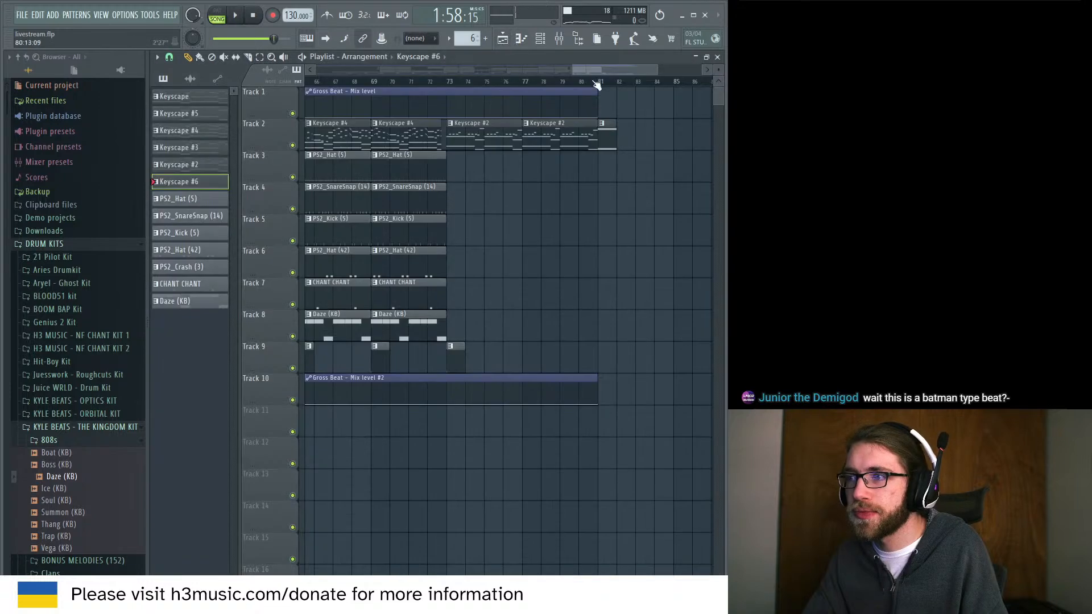
Play the arrangement briefly from the start, and solo Track 2 to listen to its Keyscape #5 section from bar 57.
{"action": "left_click_drag", "start_coordinate": [575, 69], "coordinate": [319, 69]}
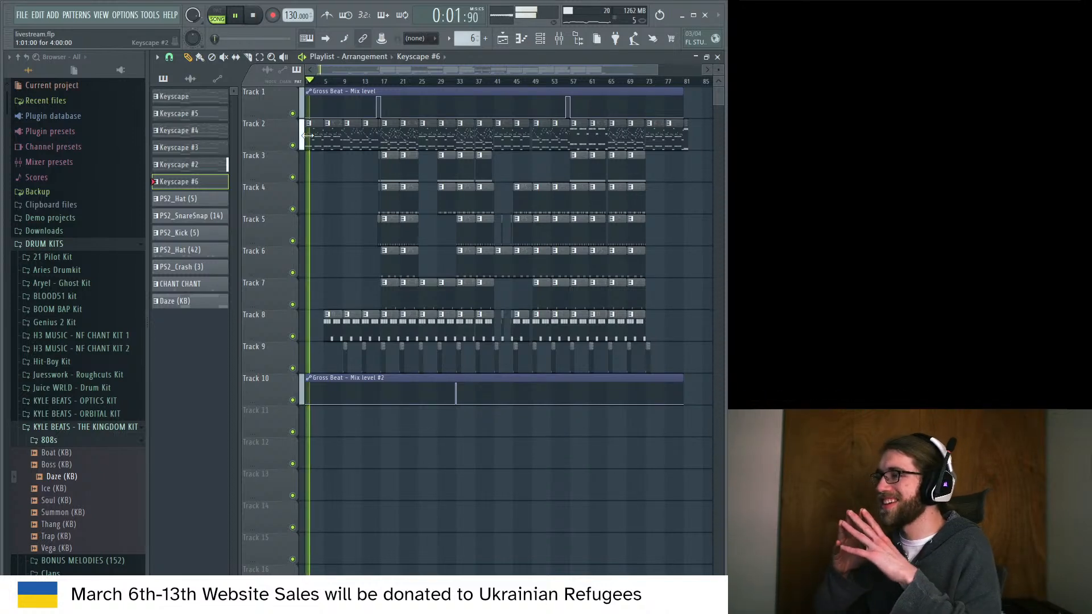
{"action": "key", "text": "space"}
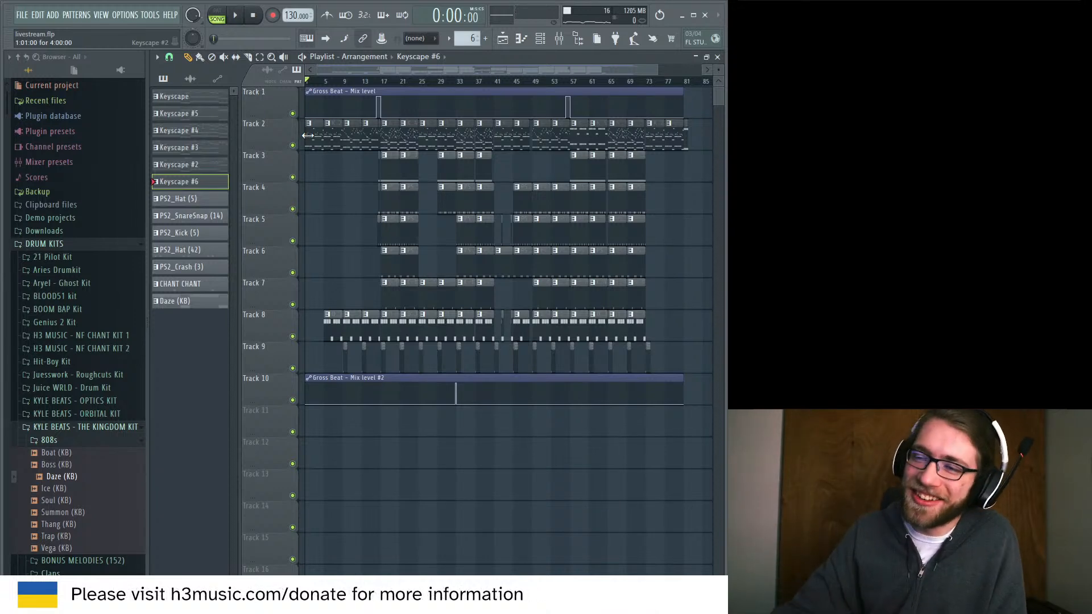
{"action": "right_click", "coordinate": [293, 146]}
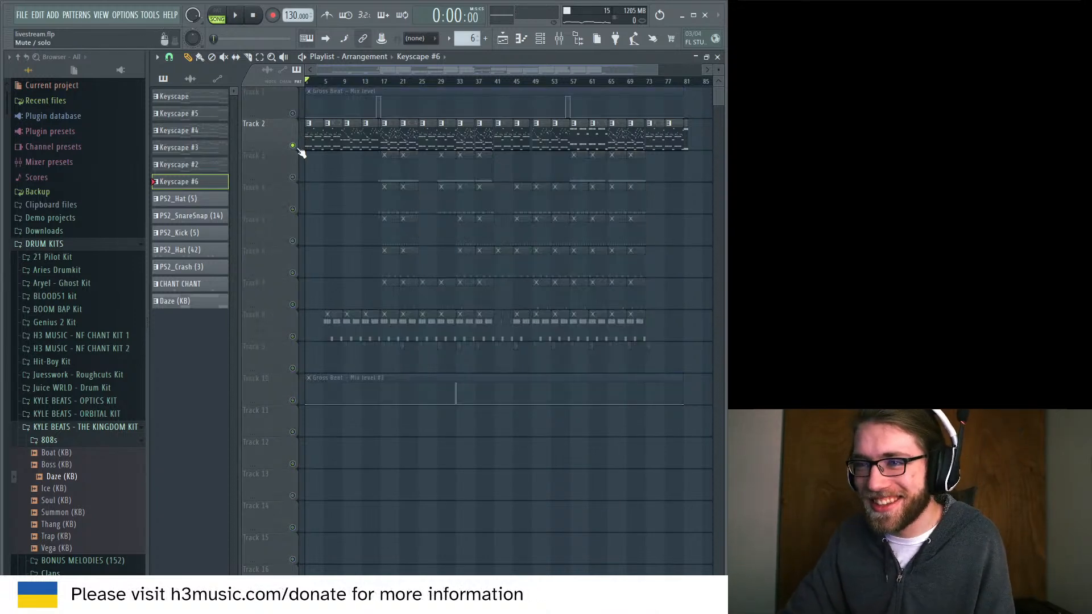
{"action": "left_click_drag", "start_coordinate": [657, 71], "coordinate": [537, 75]}
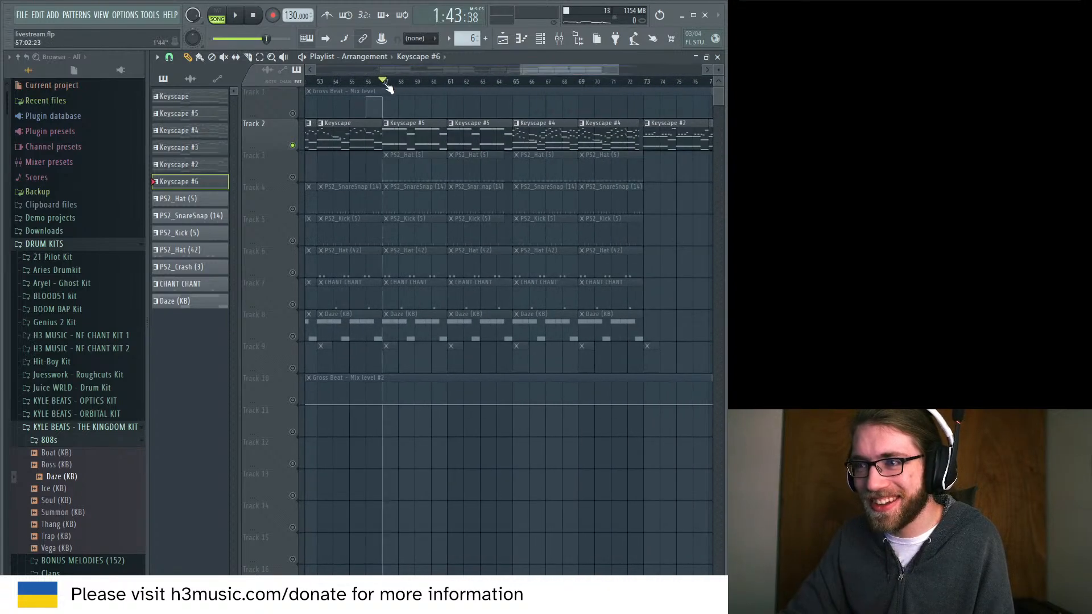
{"action": "key", "text": "space"}
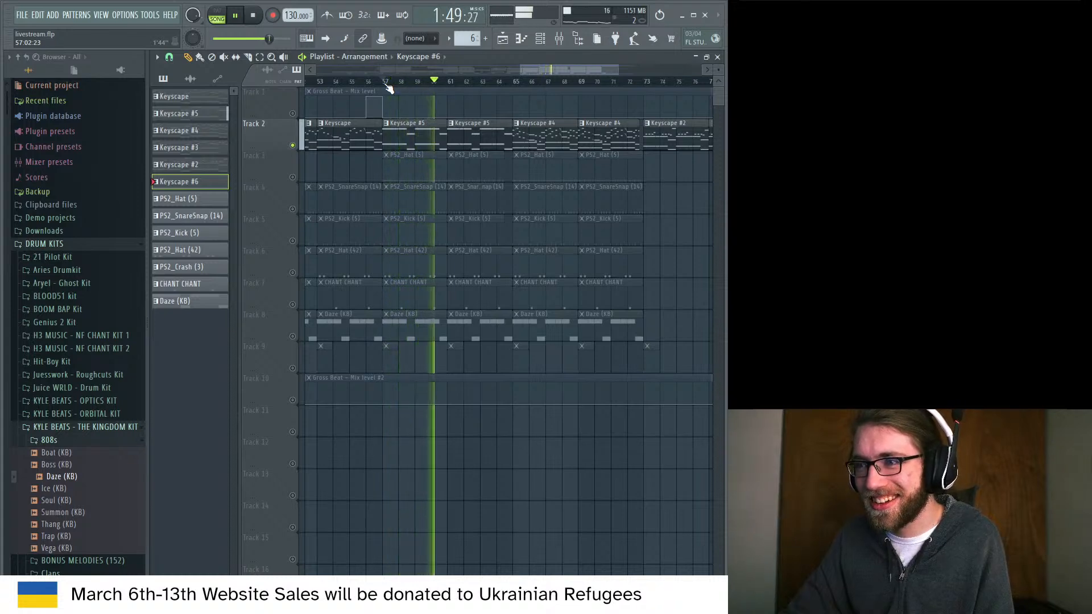
{"action": "key", "text": "space"}
Play soloed Track 2 from bar 9 and turn its solo off.
{"action": "left_click_drag", "start_coordinate": [538, 67], "coordinate": [273, 80]}
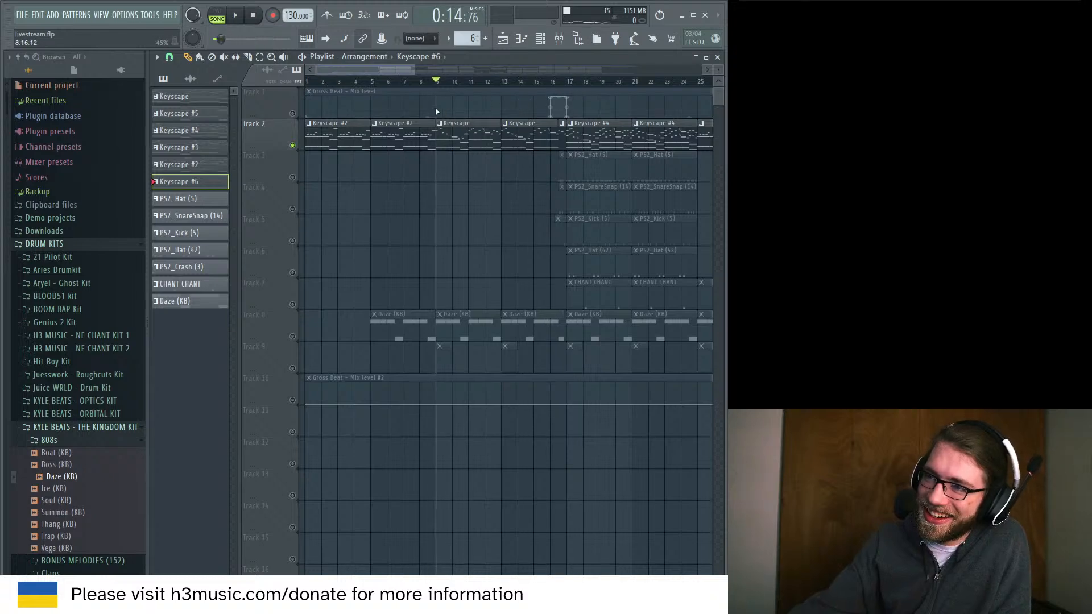
{"action": "key", "text": "space"}
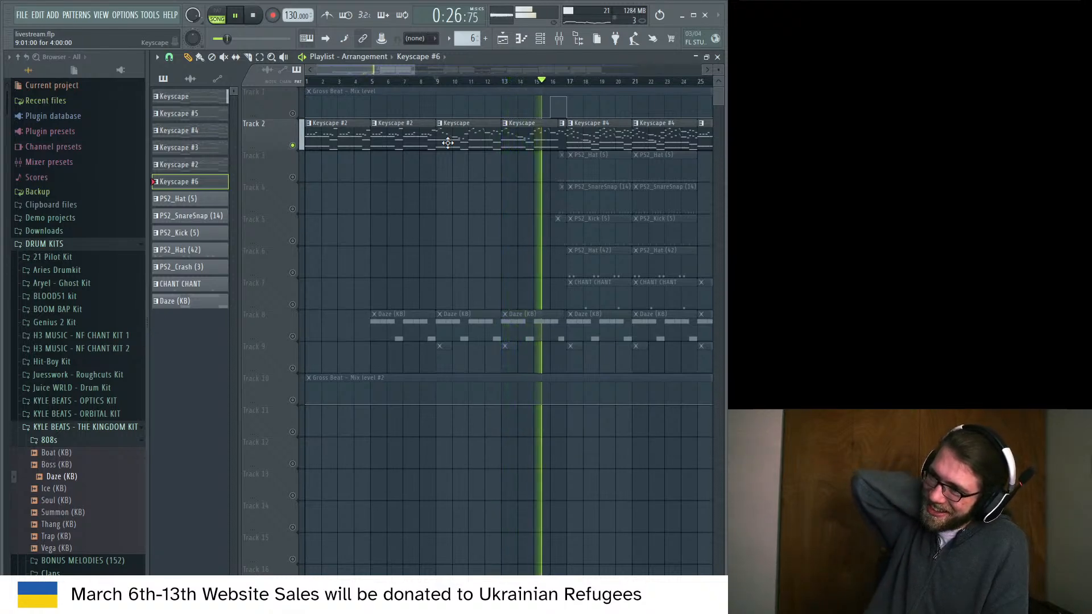
{"action": "key", "text": "space"}
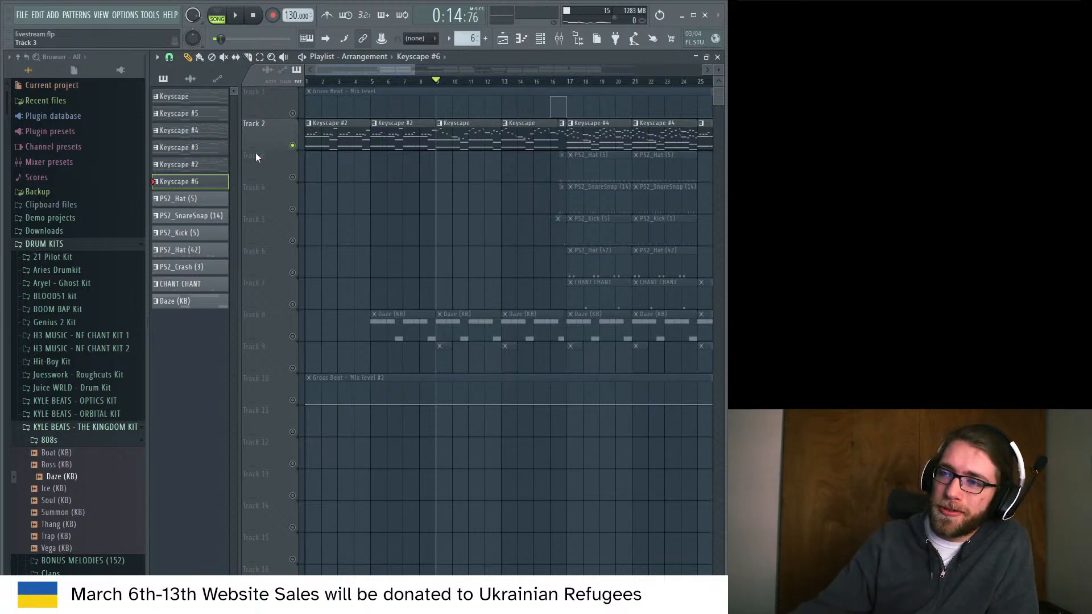
{"action": "right_click", "coordinate": [293, 146]}
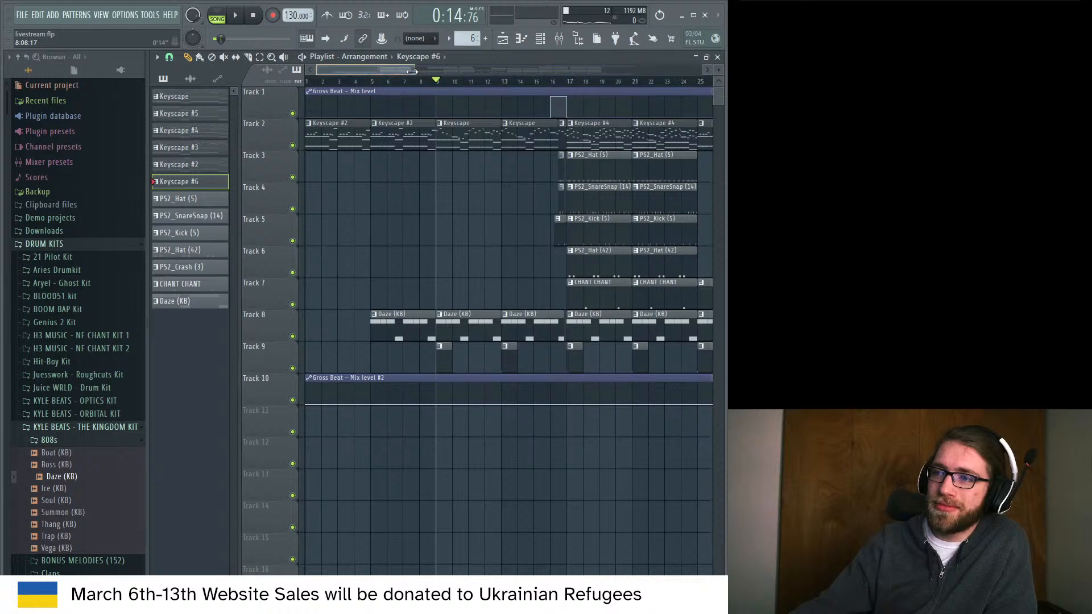
Show the whole arrangement and play it from the beginning.
{"action": "left_click_drag", "start_coordinate": [415, 70], "coordinate": [669, 70]}
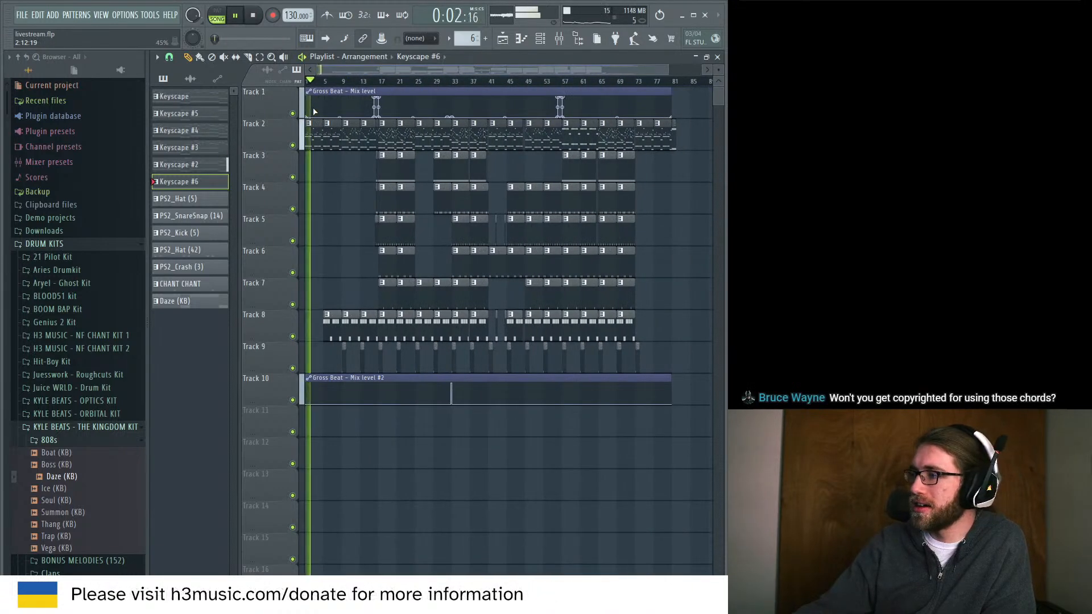
{"action": "key", "text": "space"}
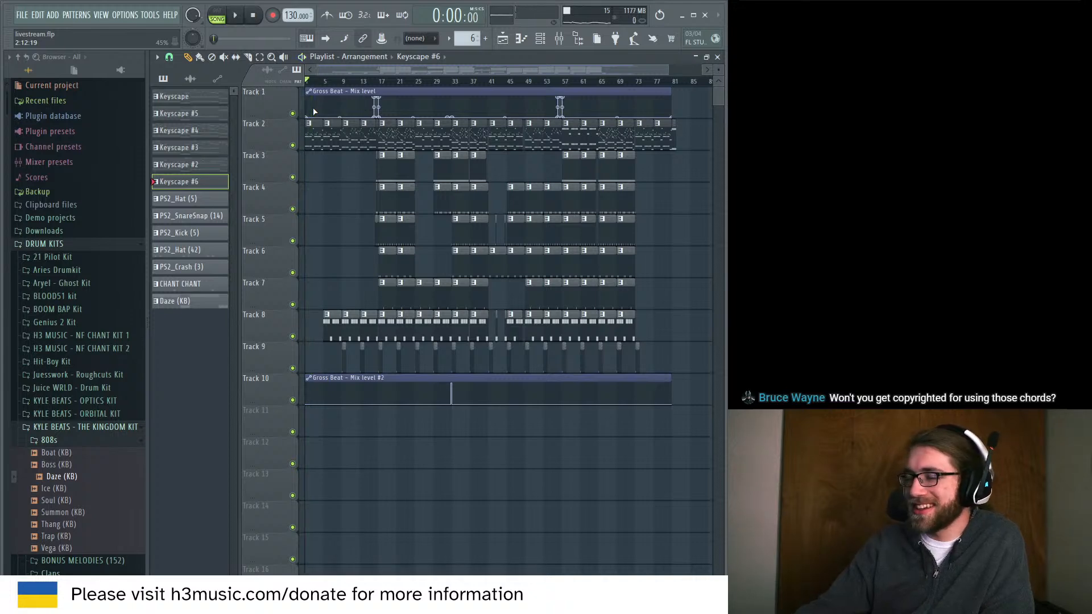
{"action": "left_click_drag", "start_coordinate": [669, 69], "coordinate": [647, 165]}
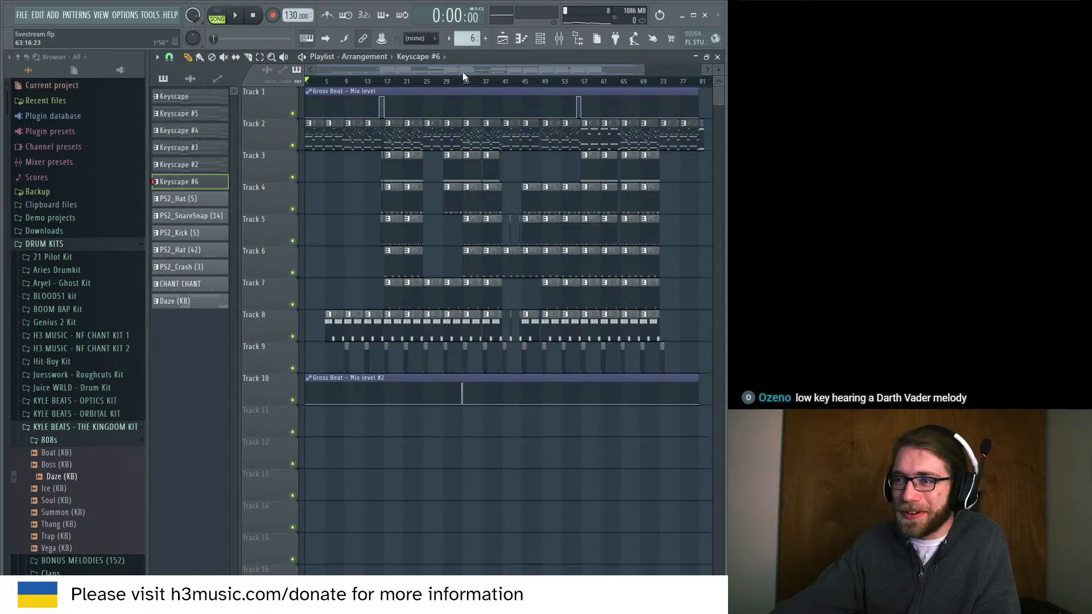
{"action": "key", "text": "space"}
{"action": "key", "text": "space"}
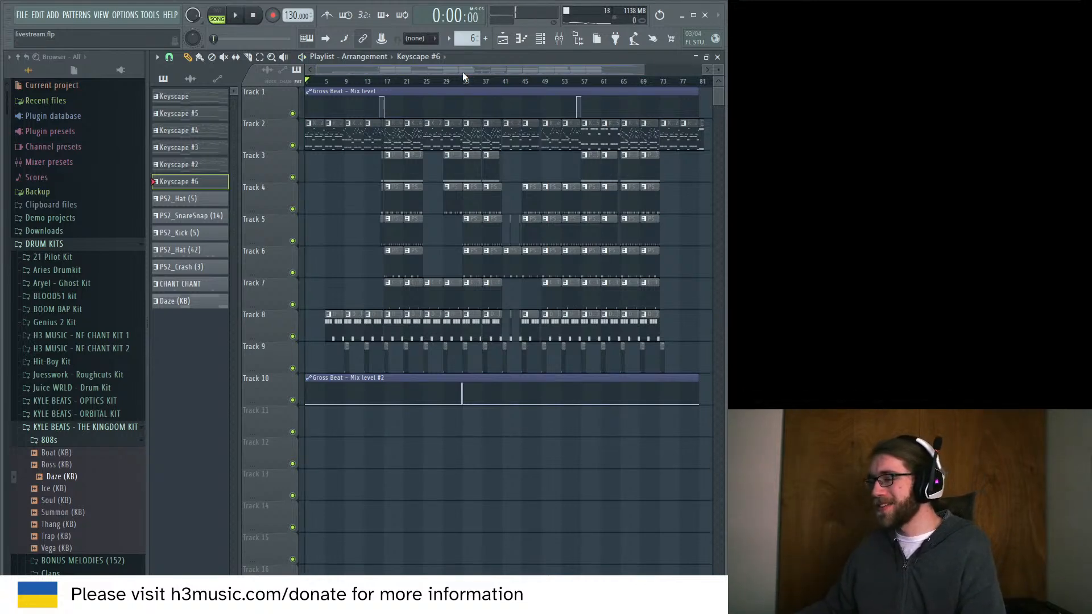
Play the arrangement from bar 57 through the ending.
{"action": "left_click", "coordinate": [585, 83]}
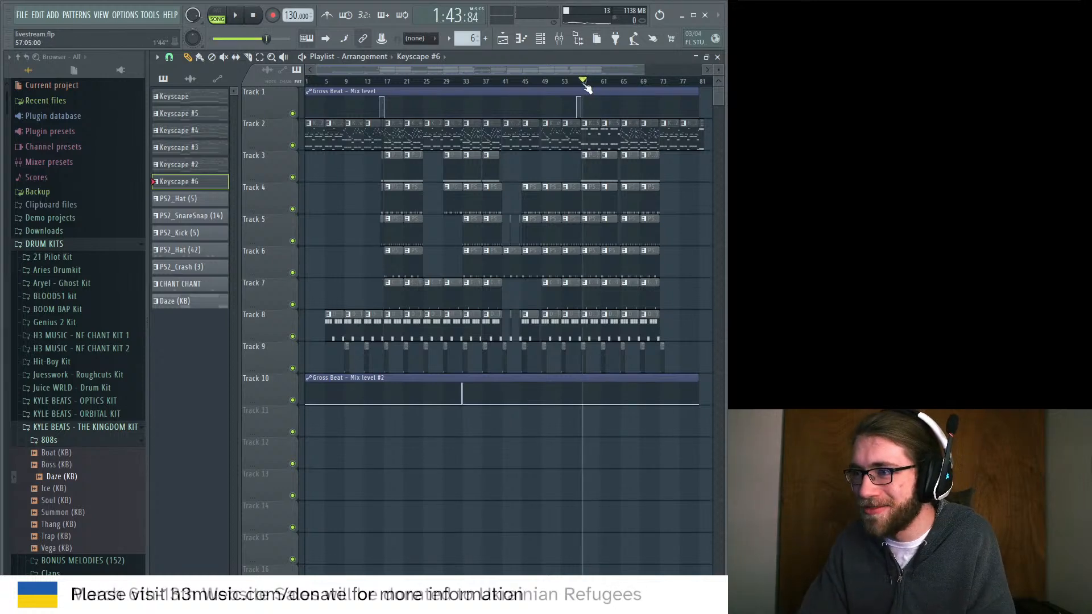
{"action": "left_click_drag", "start_coordinate": [585, 84], "coordinate": [583, 85]}
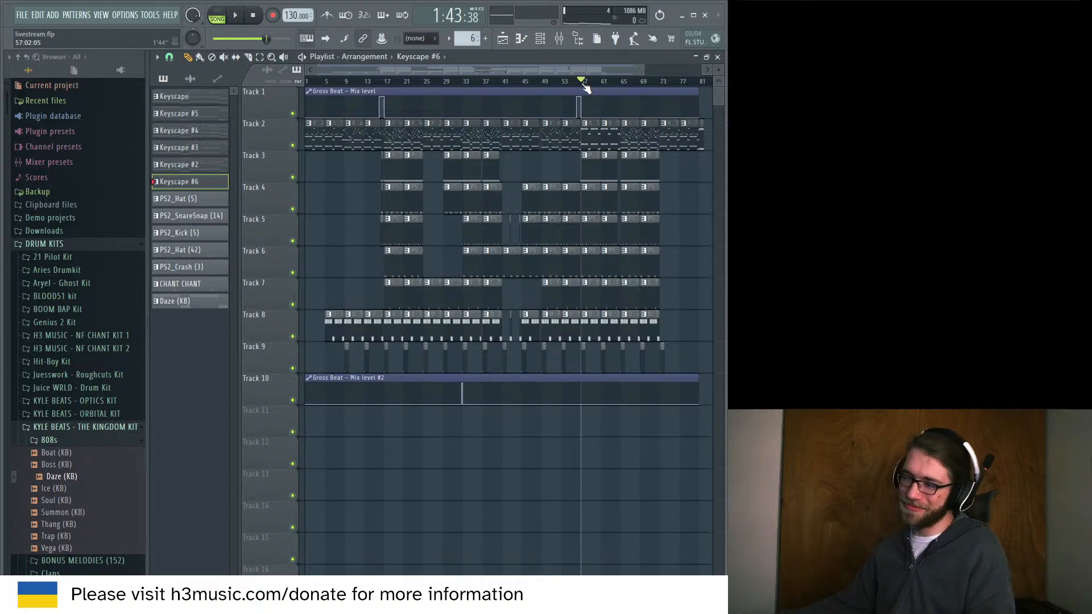
{"action": "key", "text": "space"}
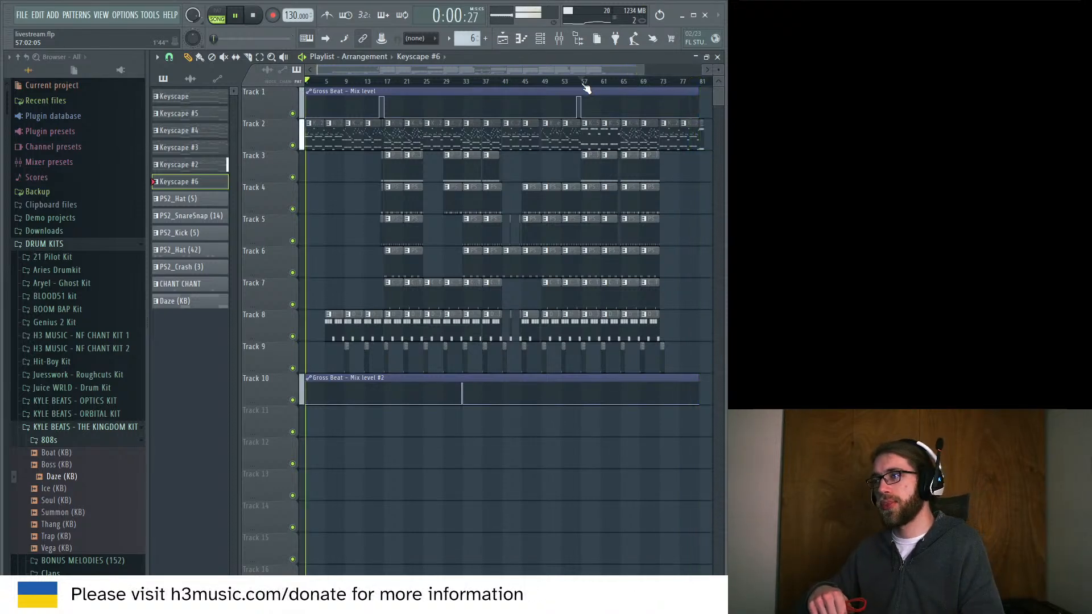
{"action": "key", "text": "space"}
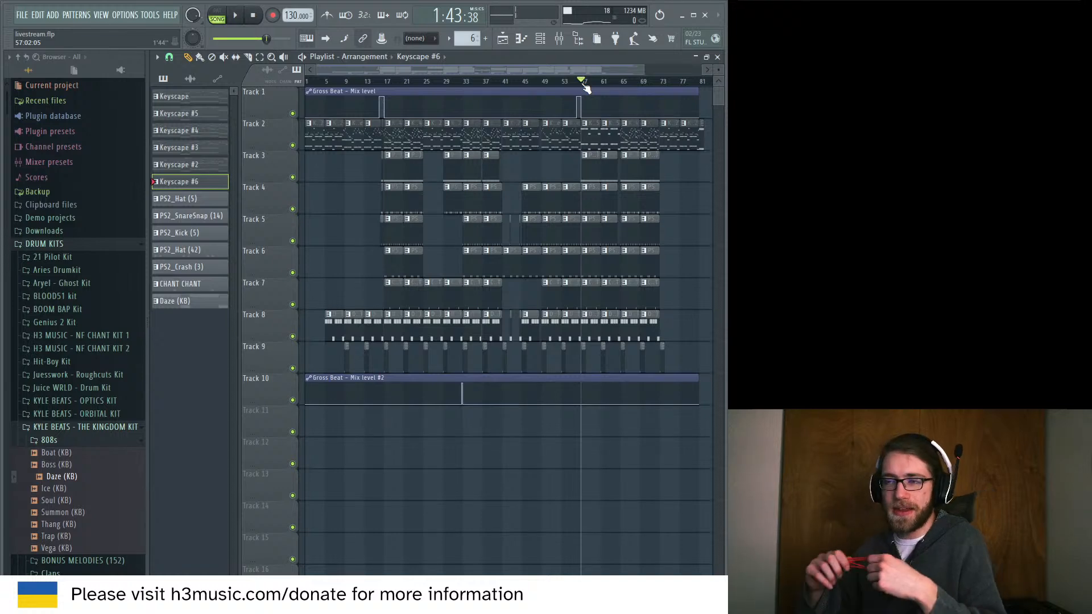